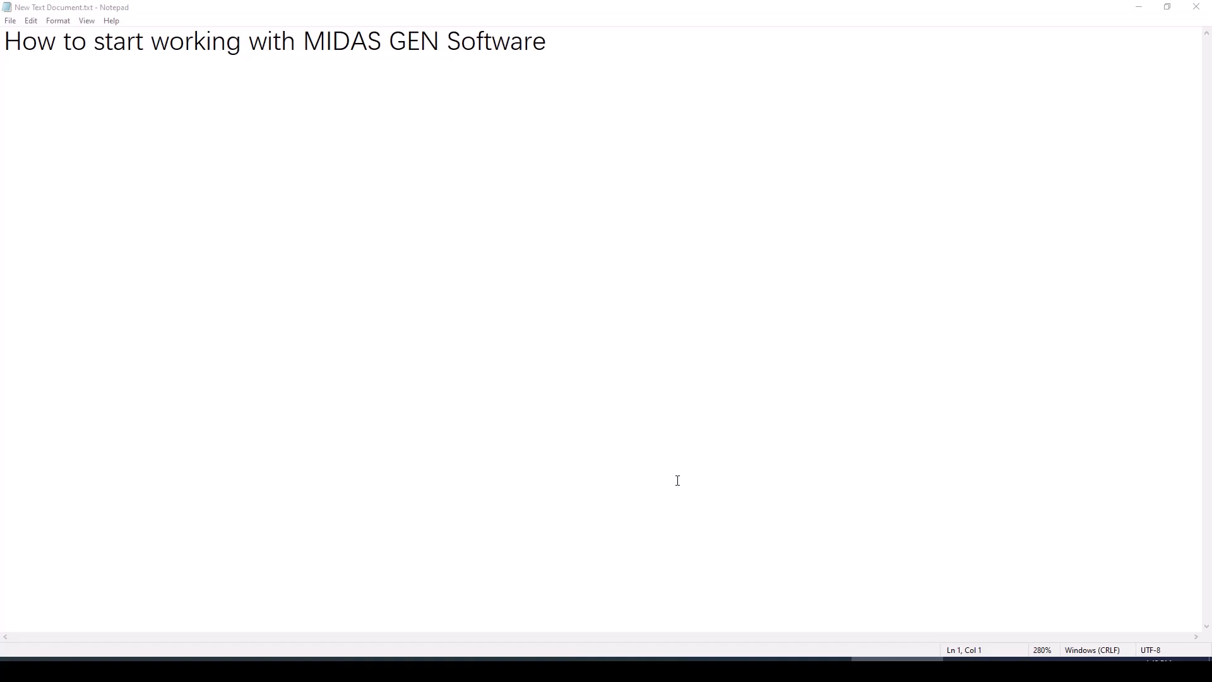
# Step: Switch to MIDAS Gen, close the open untitled model and create a new project
pyautogui.moveTo(714, 668)
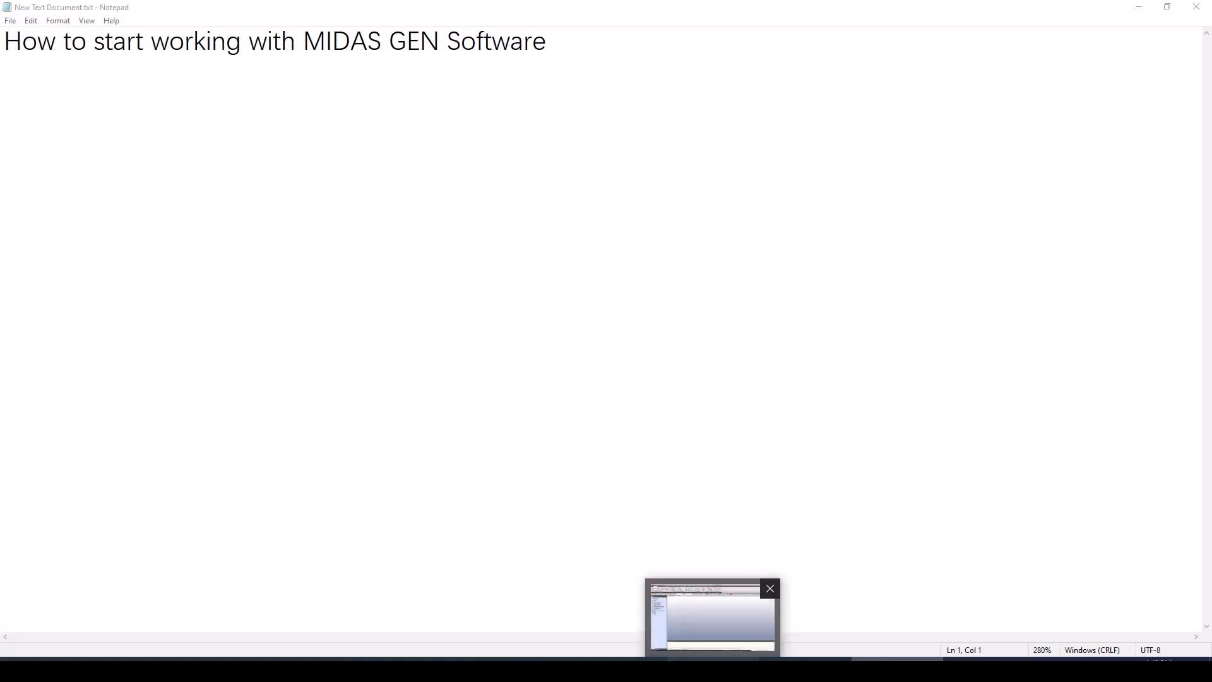
pyautogui.click(713, 625)
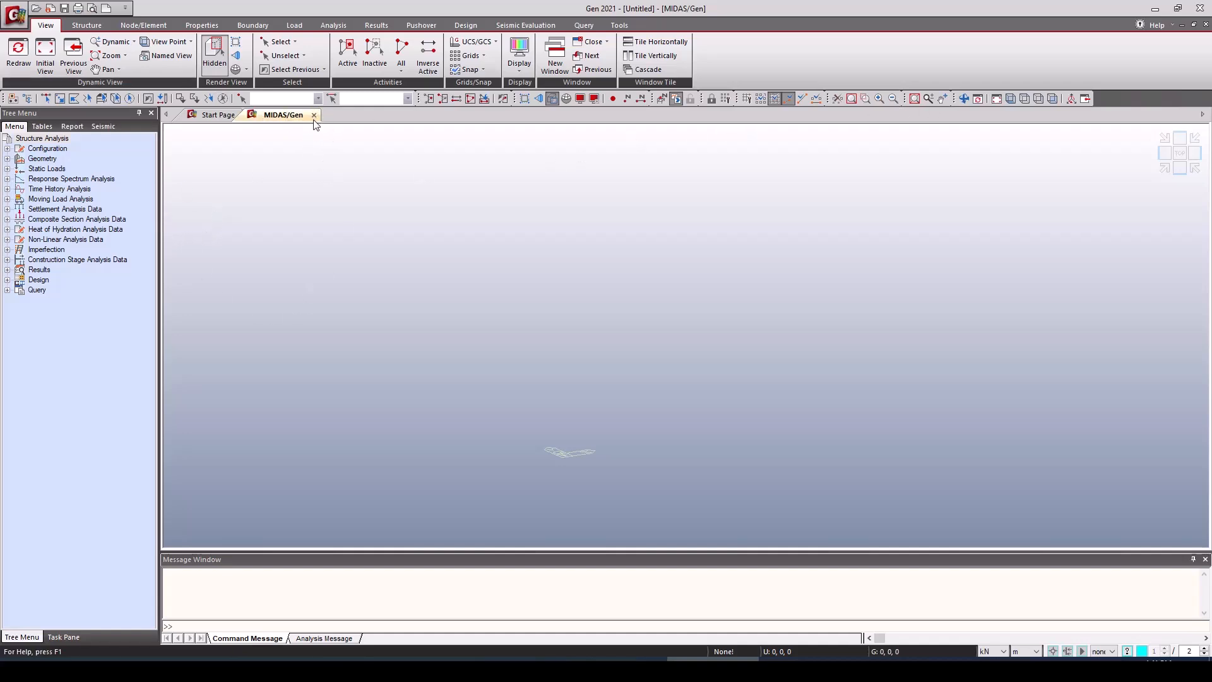
pyautogui.click(314, 115)
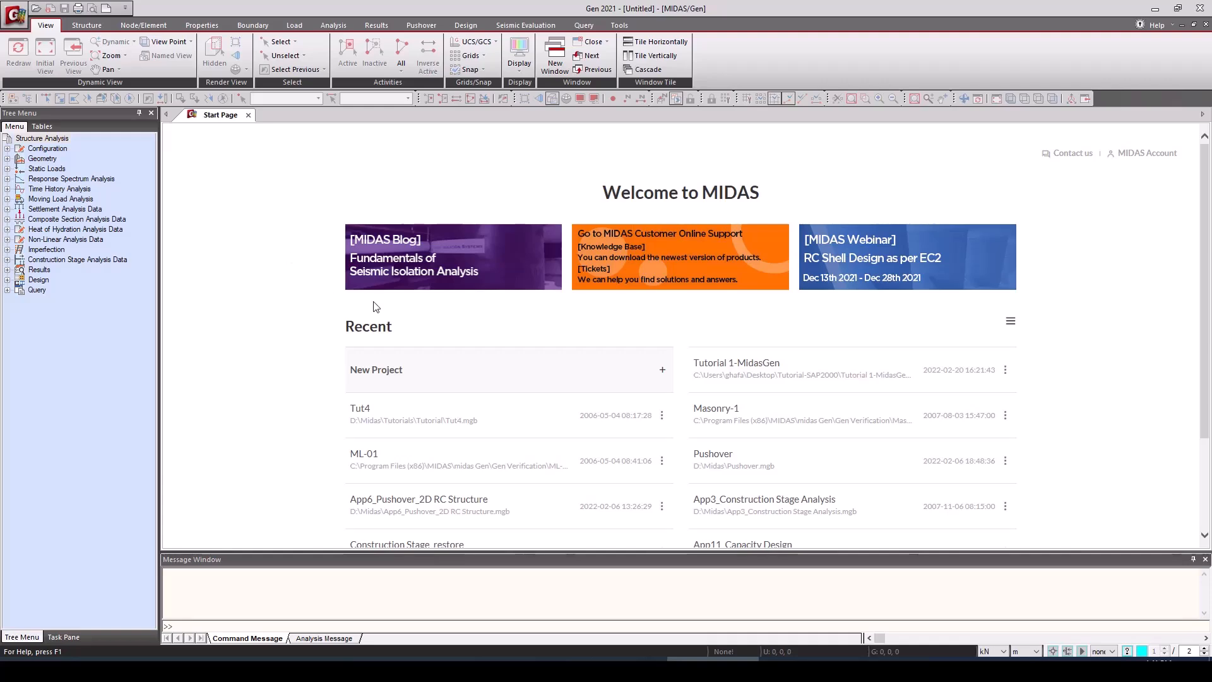
pyautogui.hotkey('ctrl', 'n')
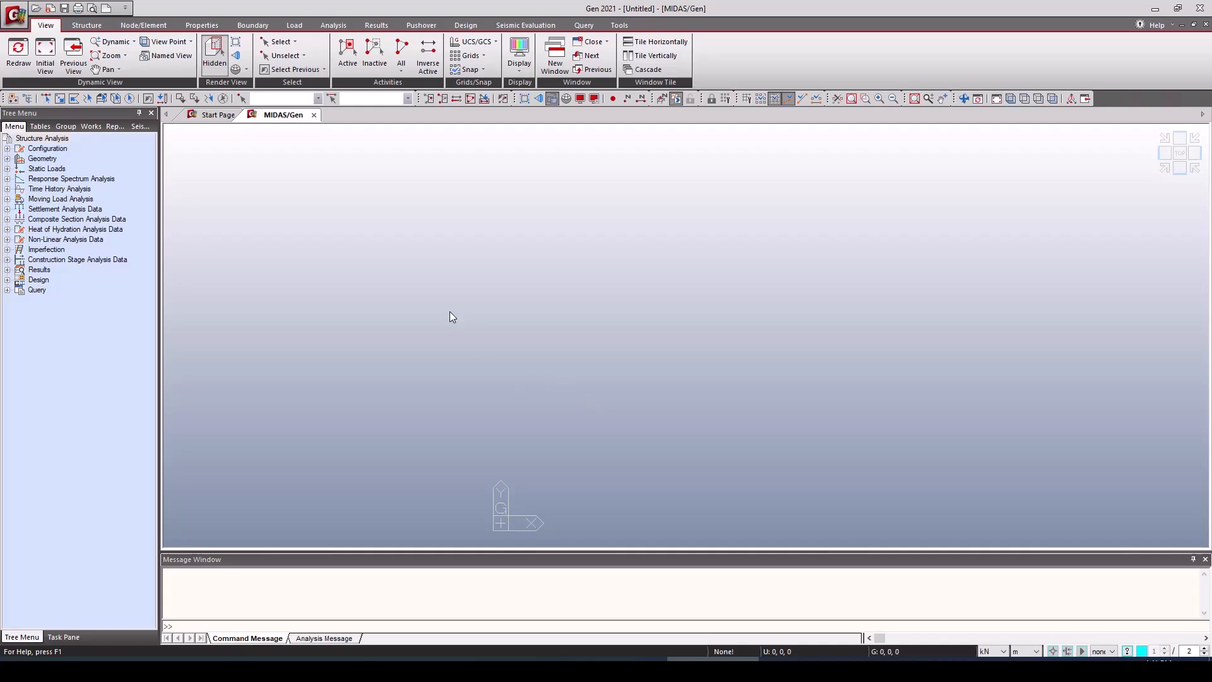
# Step: Set the structure type to X-Z Plane, keeping the lumped mass settings, and check the setting once more
pyautogui.click(86, 27)
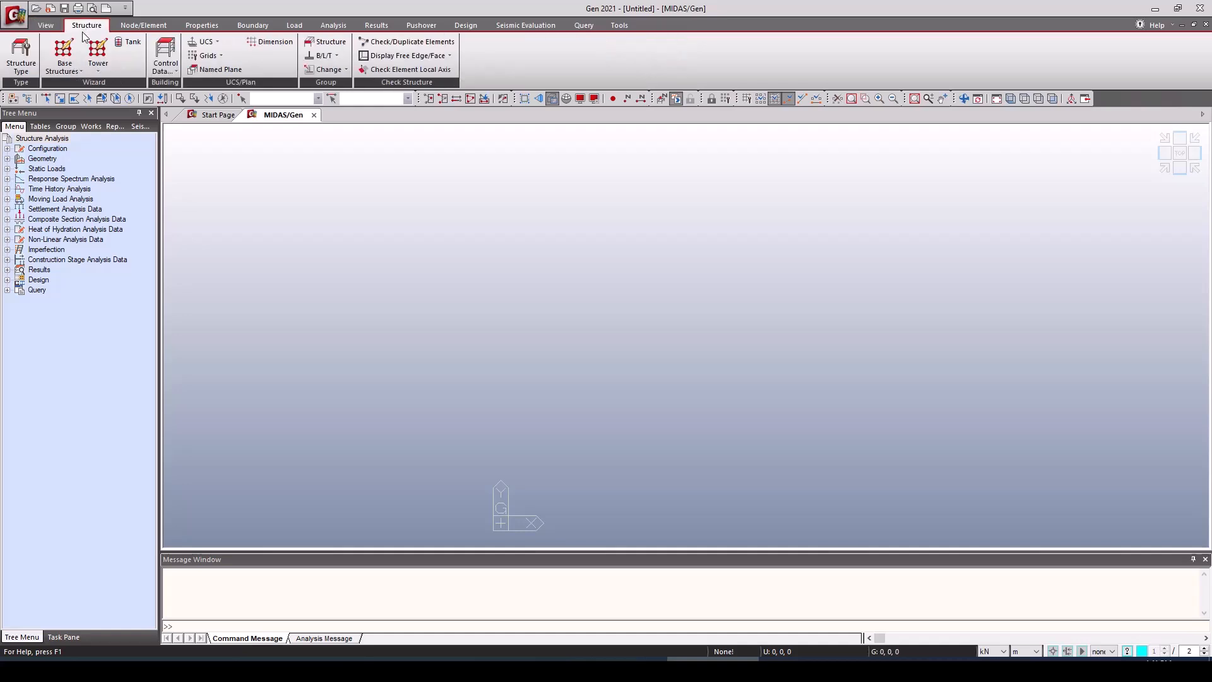
pyautogui.click(21, 58)
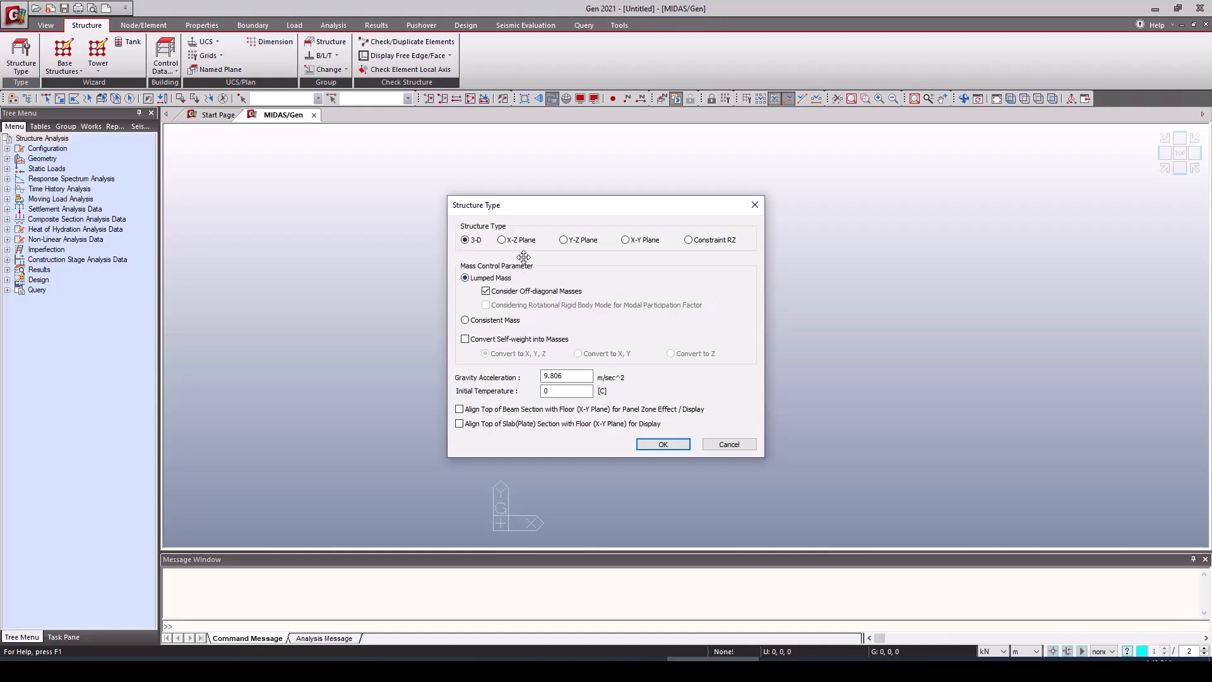
pyautogui.click(505, 240)
pyautogui.click(660, 445)
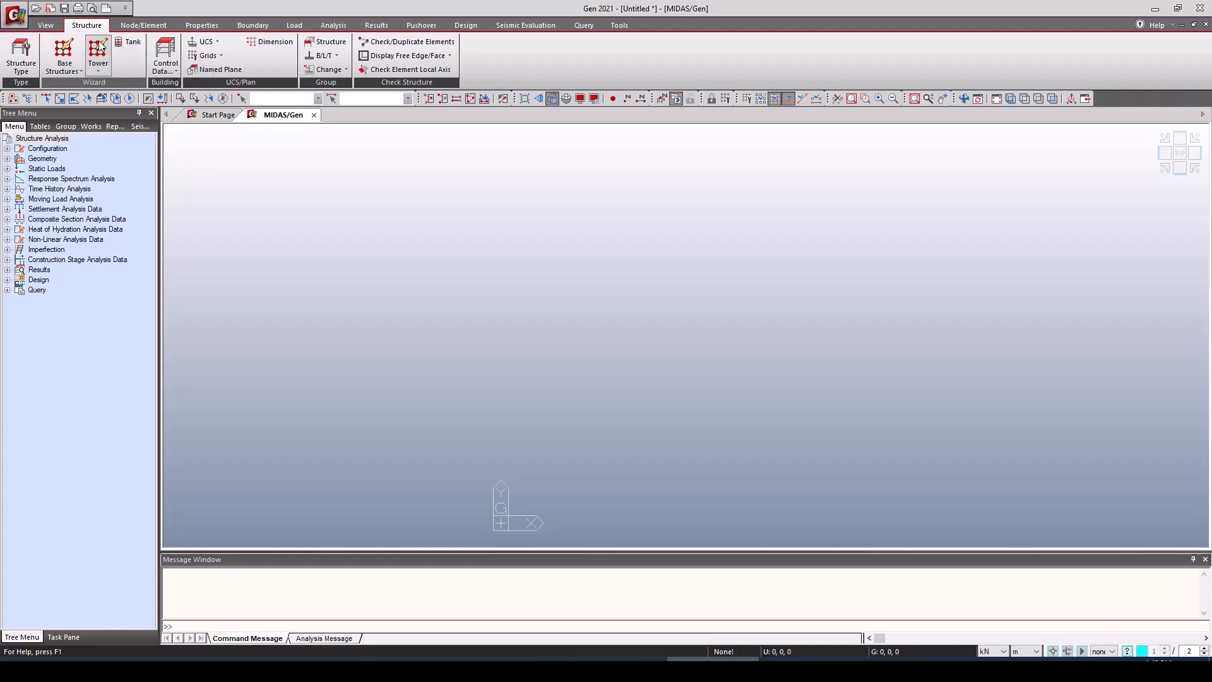
pyautogui.click(23, 53)
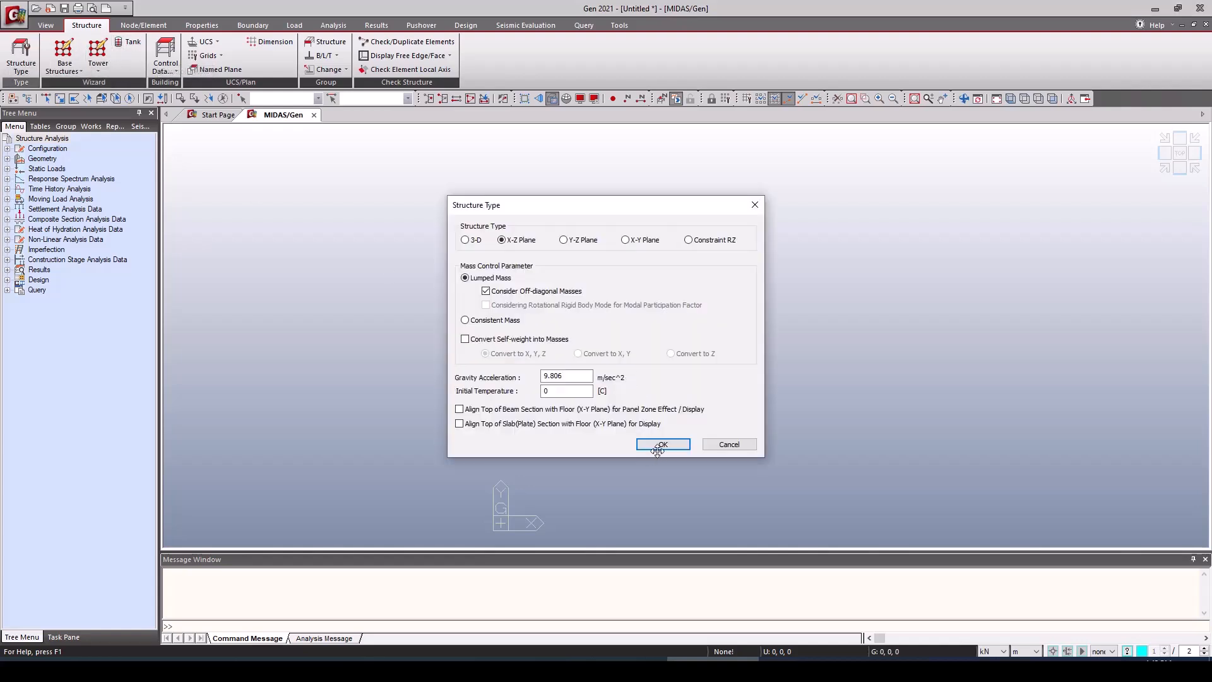
pyautogui.click(656, 445)
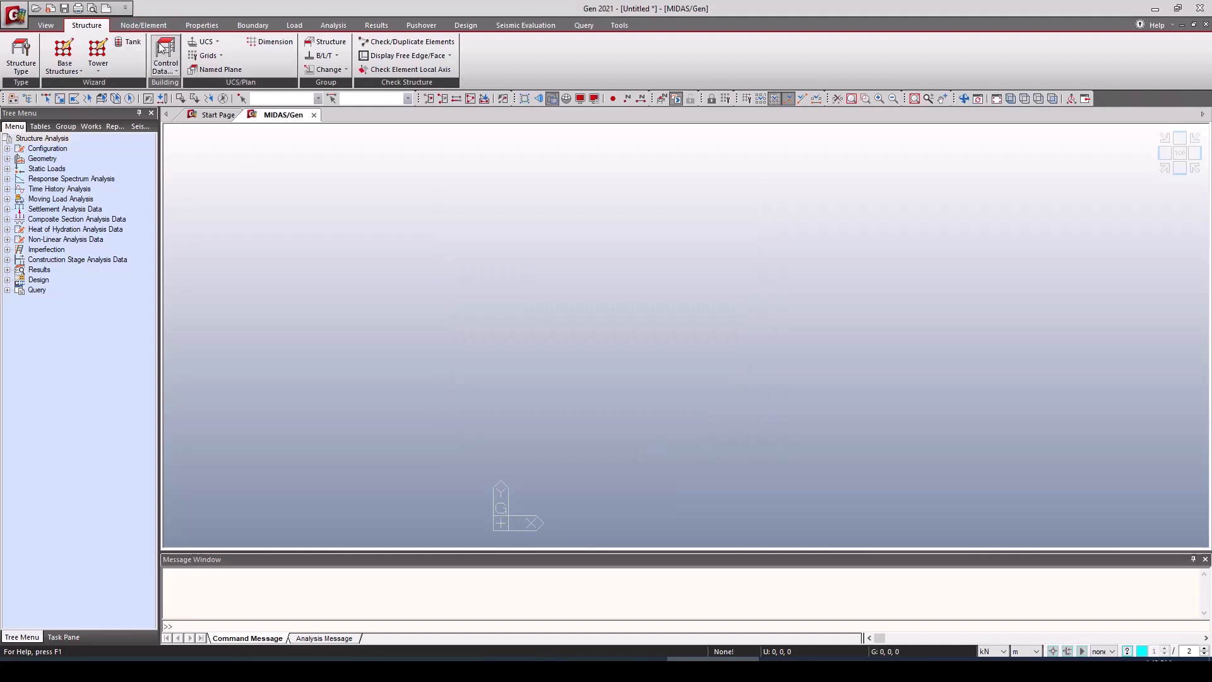
# Step: Add a steel material using the ASTM(S) standard and the A36 database grade
pyautogui.click(197, 25)
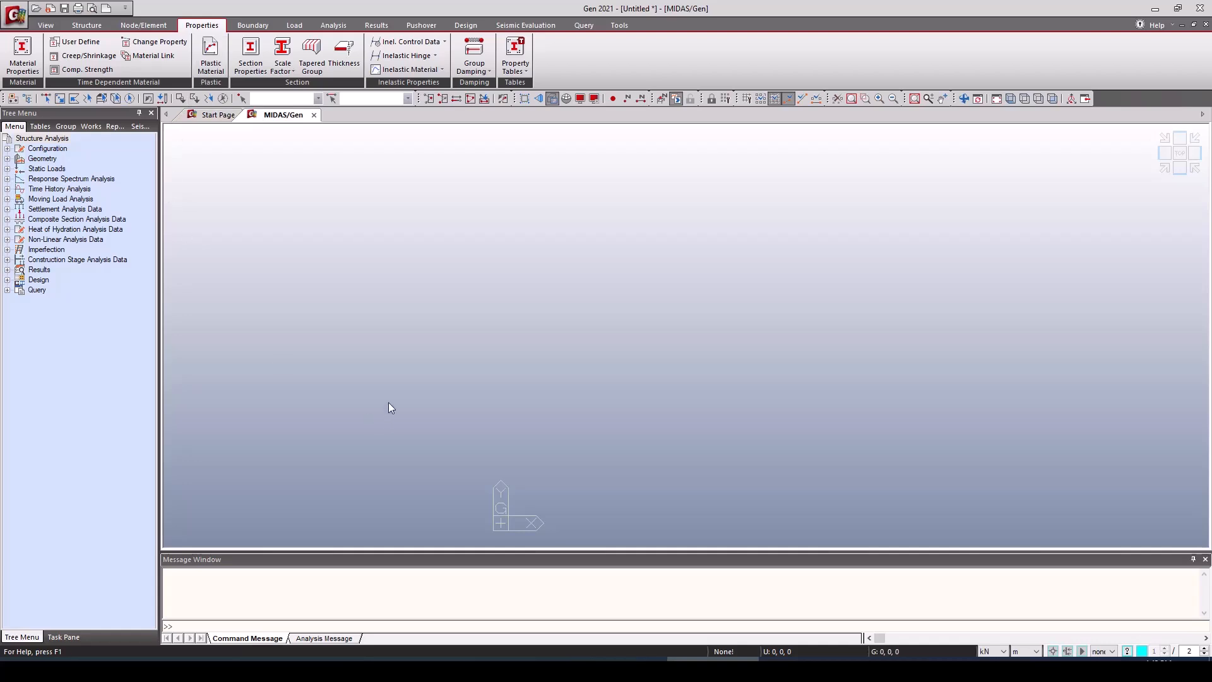
pyautogui.click(28, 59)
pyautogui.moveTo(184, 27); pyautogui.dragTo(322, 173)
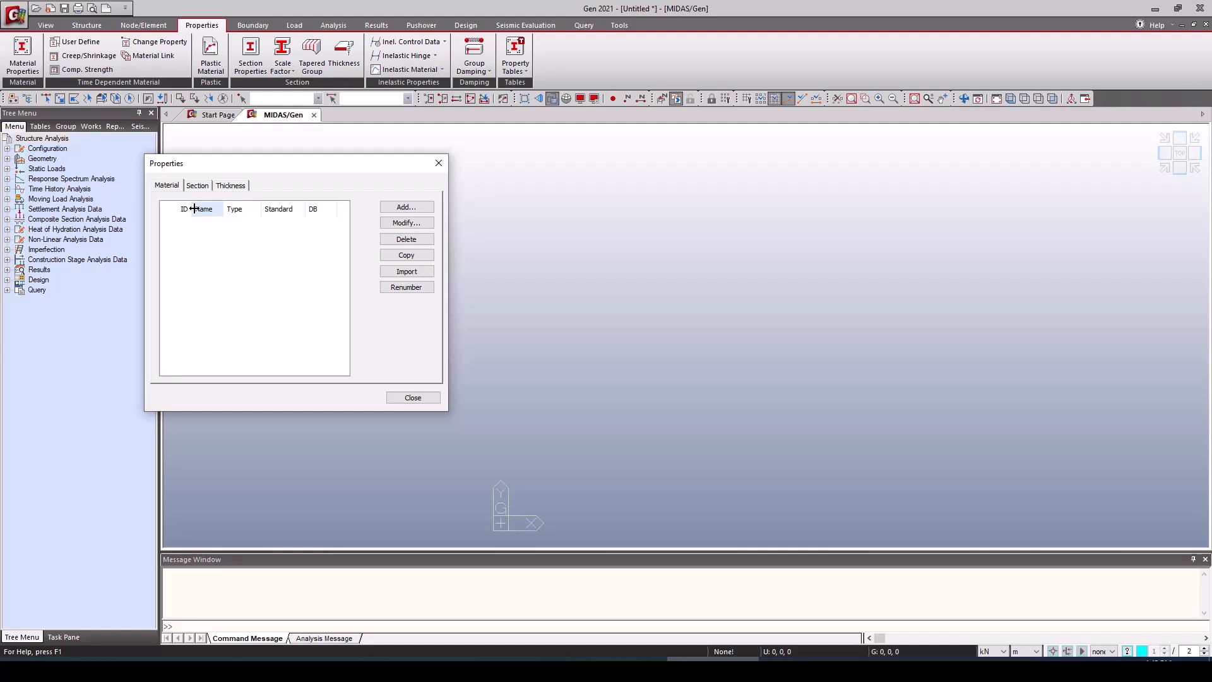
pyautogui.click(391, 209)
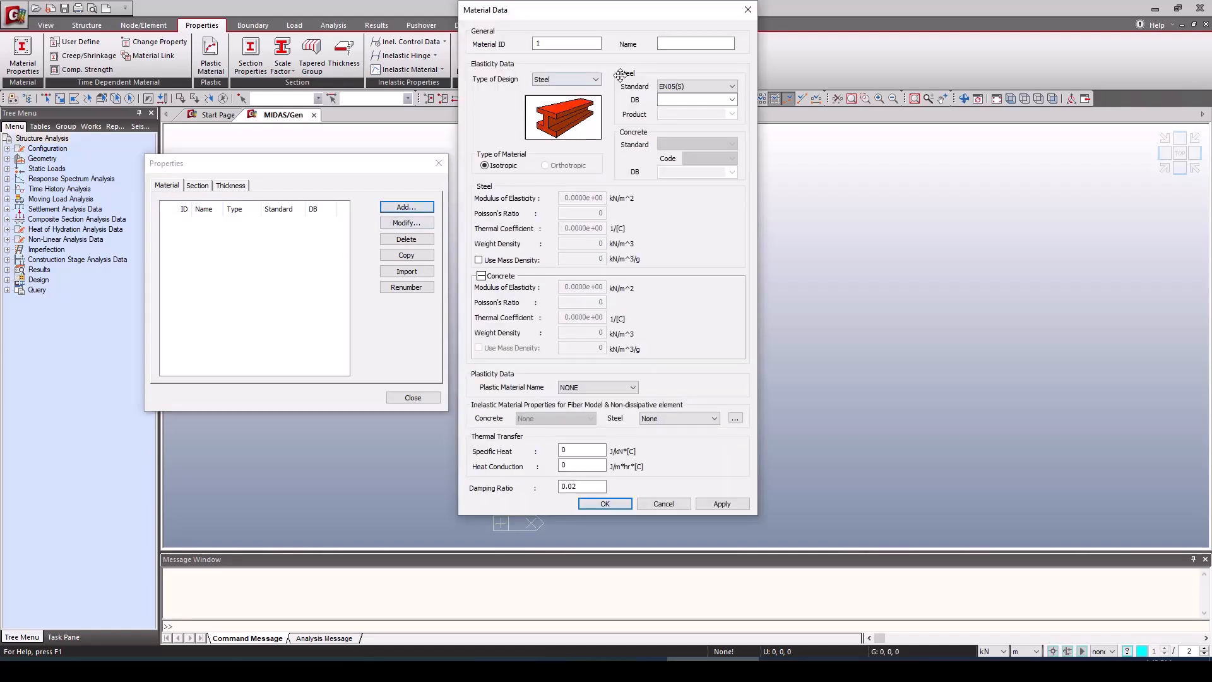
pyautogui.click(674, 86)
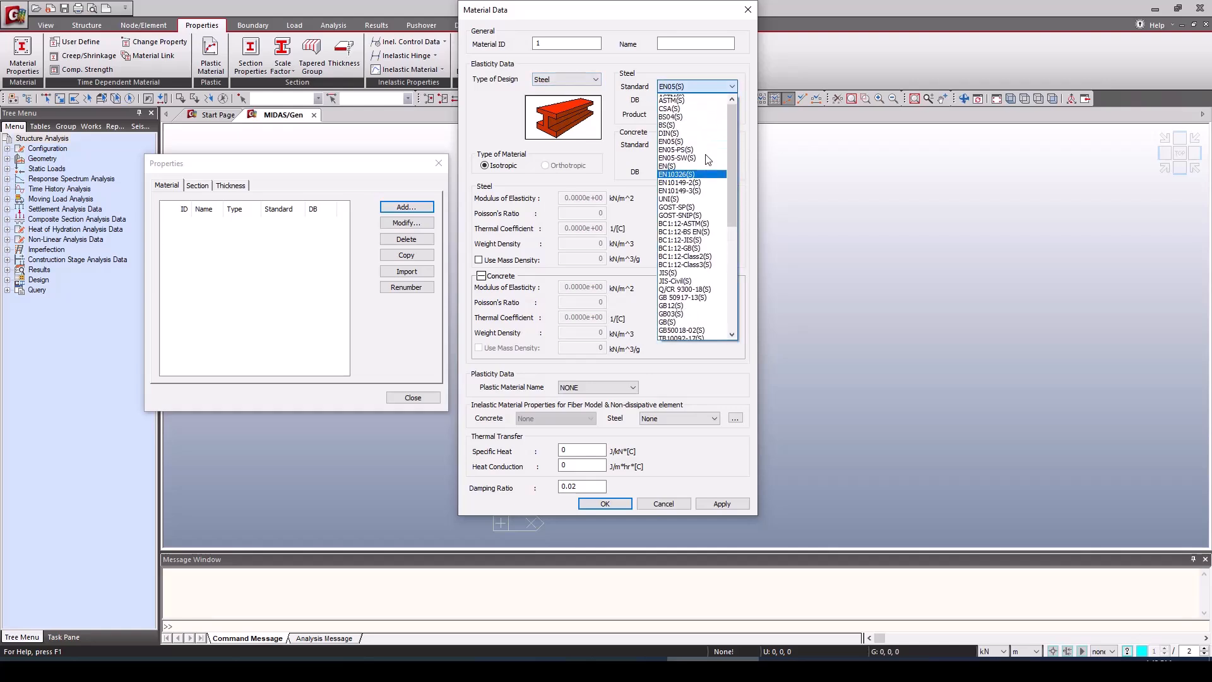
pyautogui.scroll(1, 707, 158)
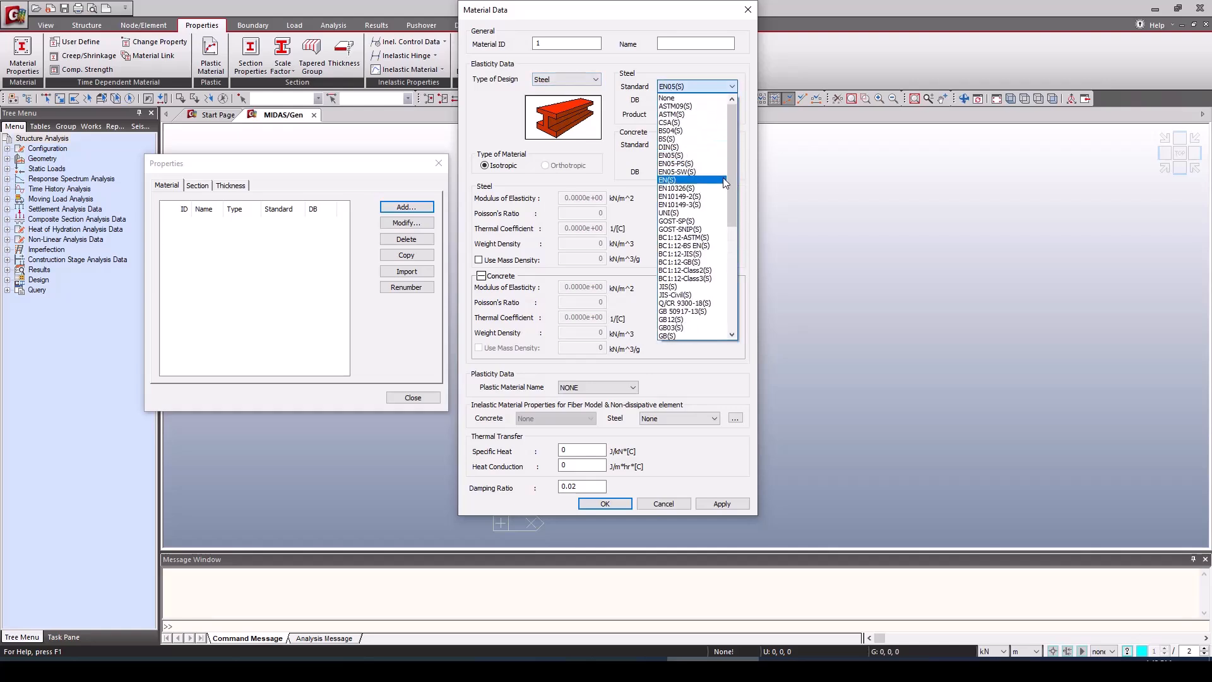
pyautogui.click(688, 114)
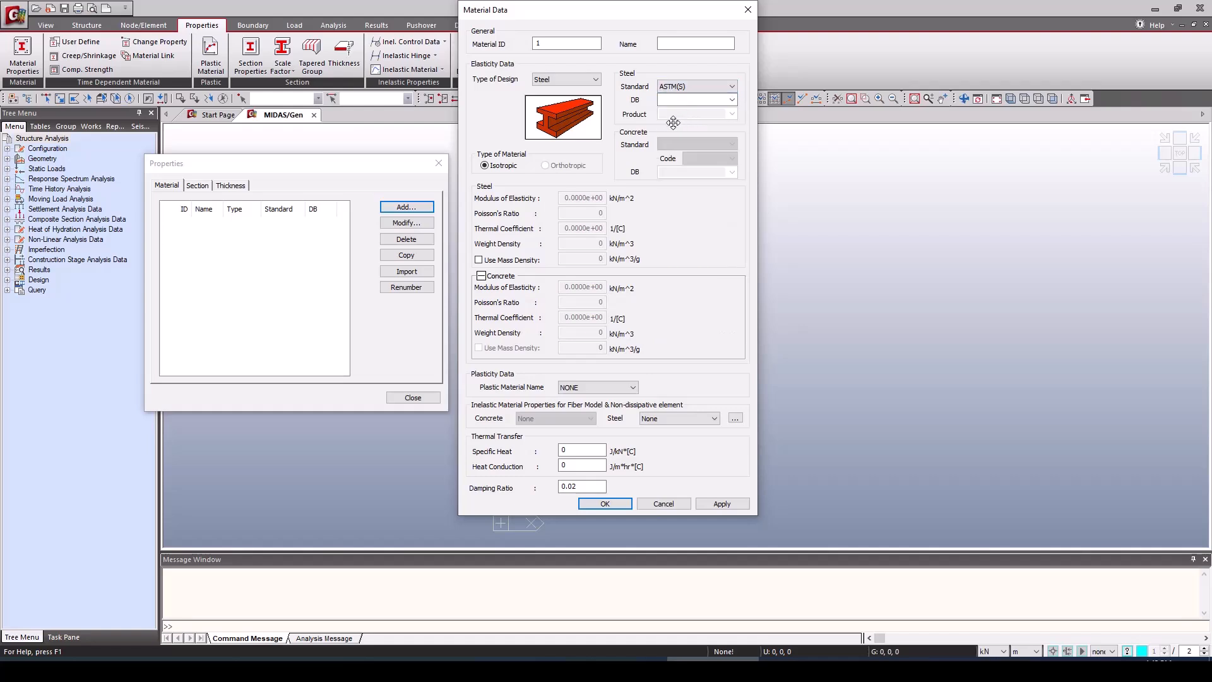
pyautogui.click(730, 101)
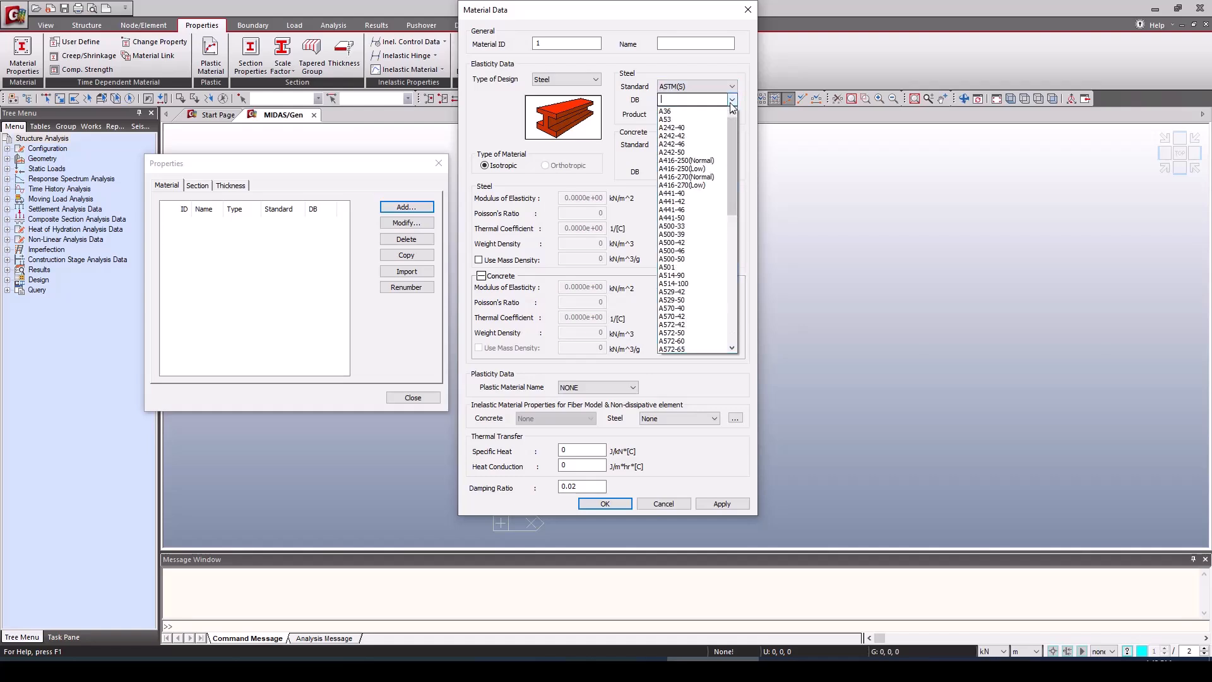
pyautogui.click(694, 111)
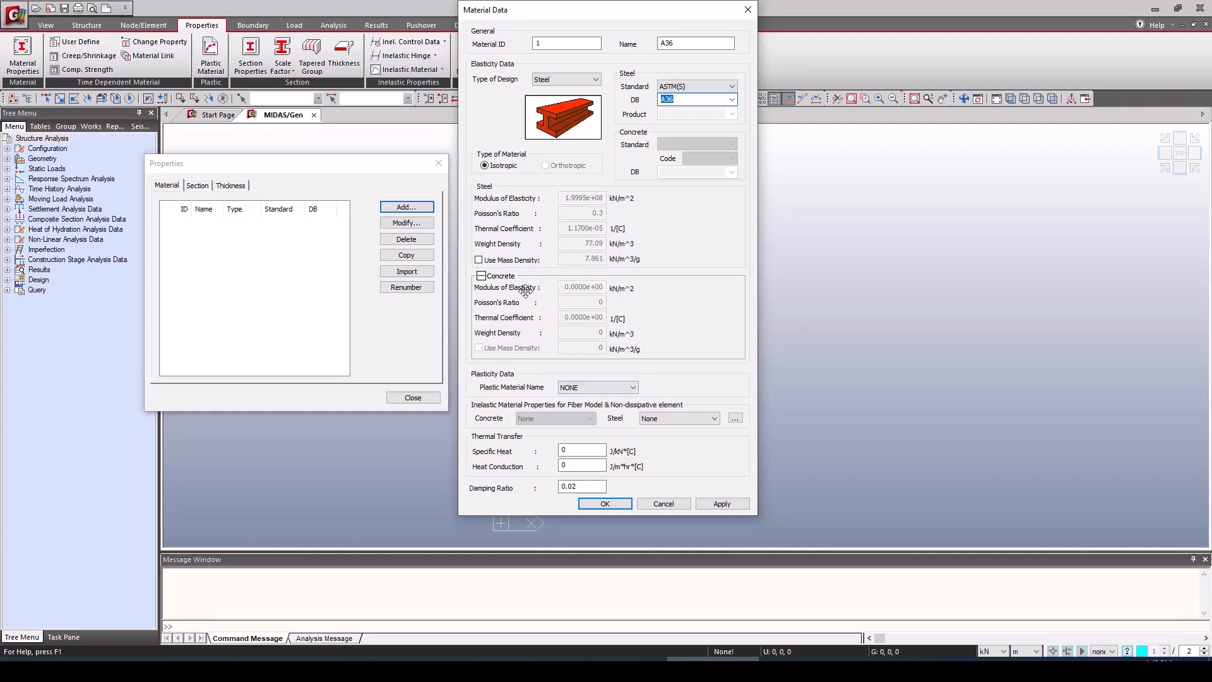
pyautogui.click(597, 499)
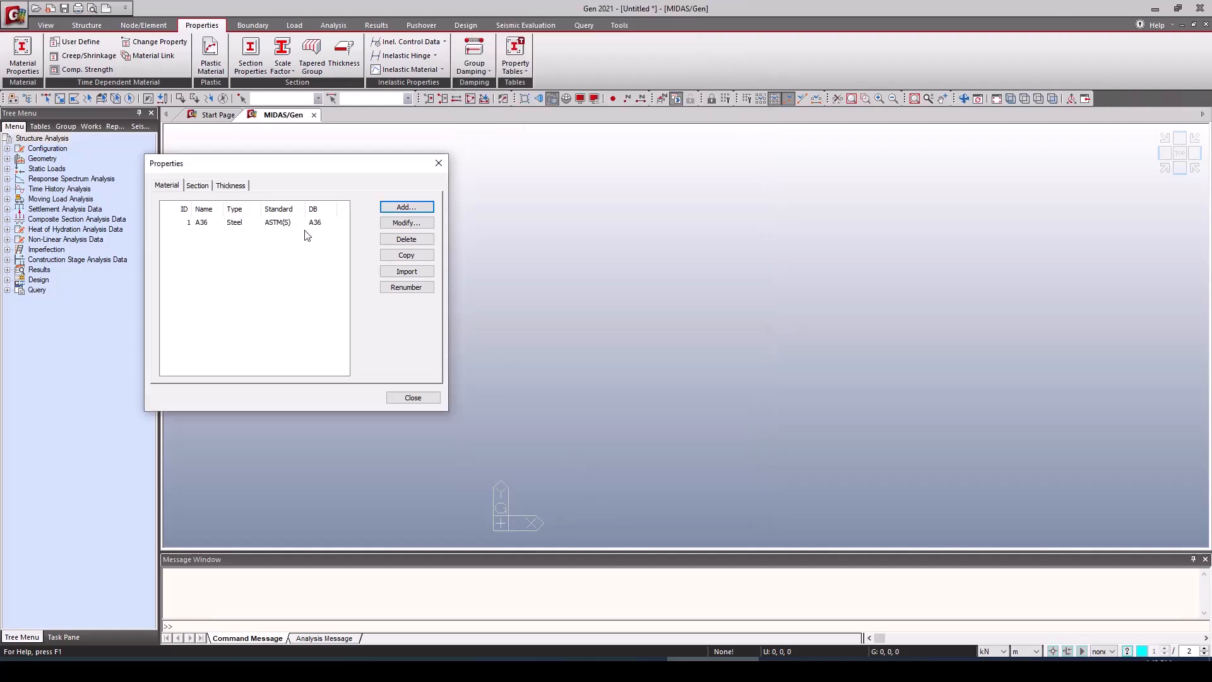
# Step: Reopen the A36 material's data to review its definition, and close it without changes
pyautogui.click(274, 224)
pyautogui.click(407, 224)
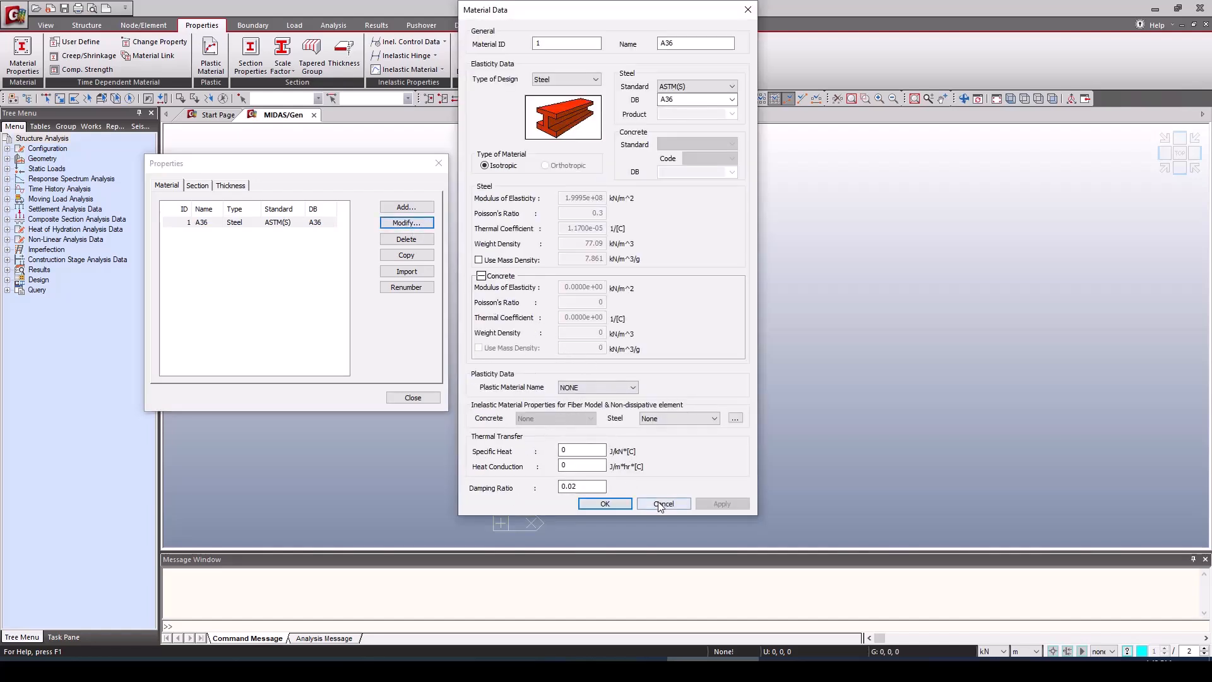
pyautogui.click(605, 503)
# Step: Add an IPE300 I-section from the UNI database as section 1
pyautogui.click(198, 185)
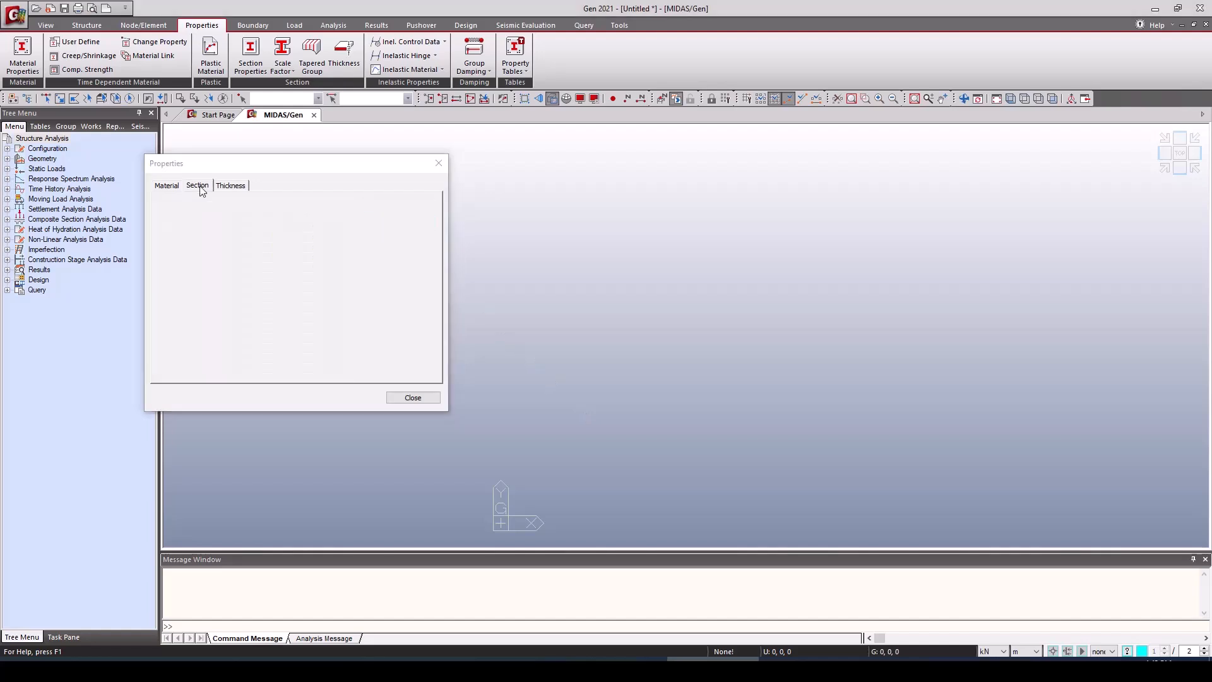
pyautogui.click(407, 207)
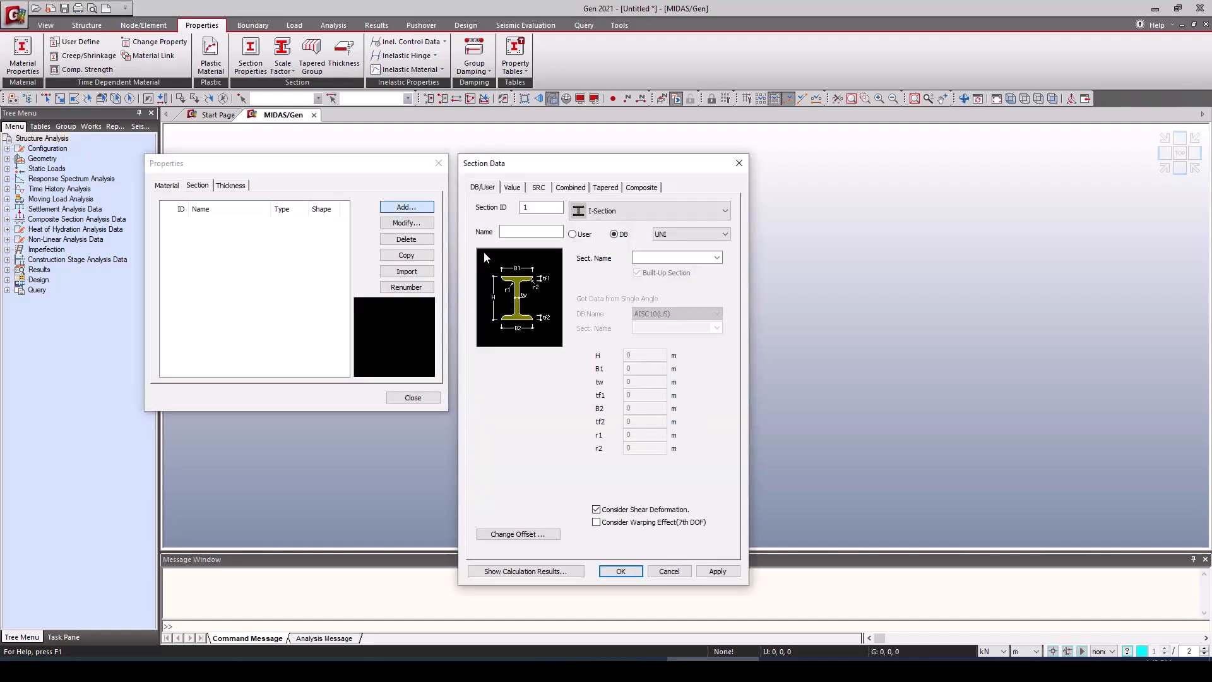
pyautogui.moveTo(579, 162); pyautogui.dragTo(558, 119)
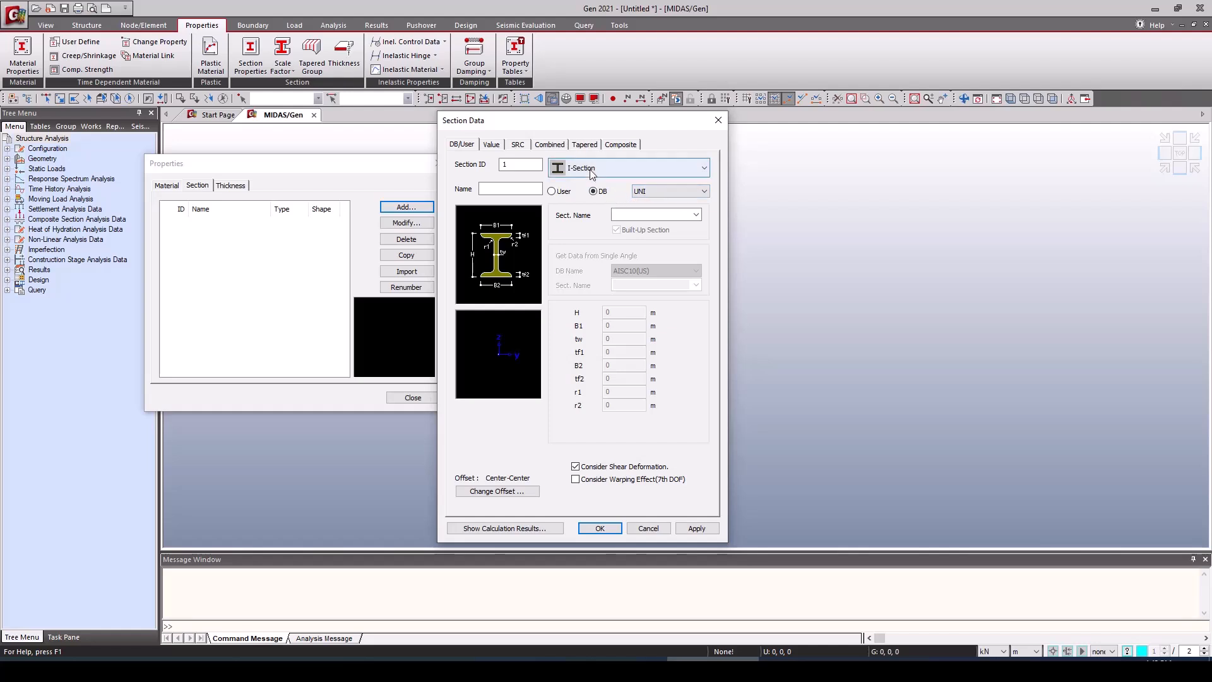
pyautogui.click(633, 171)
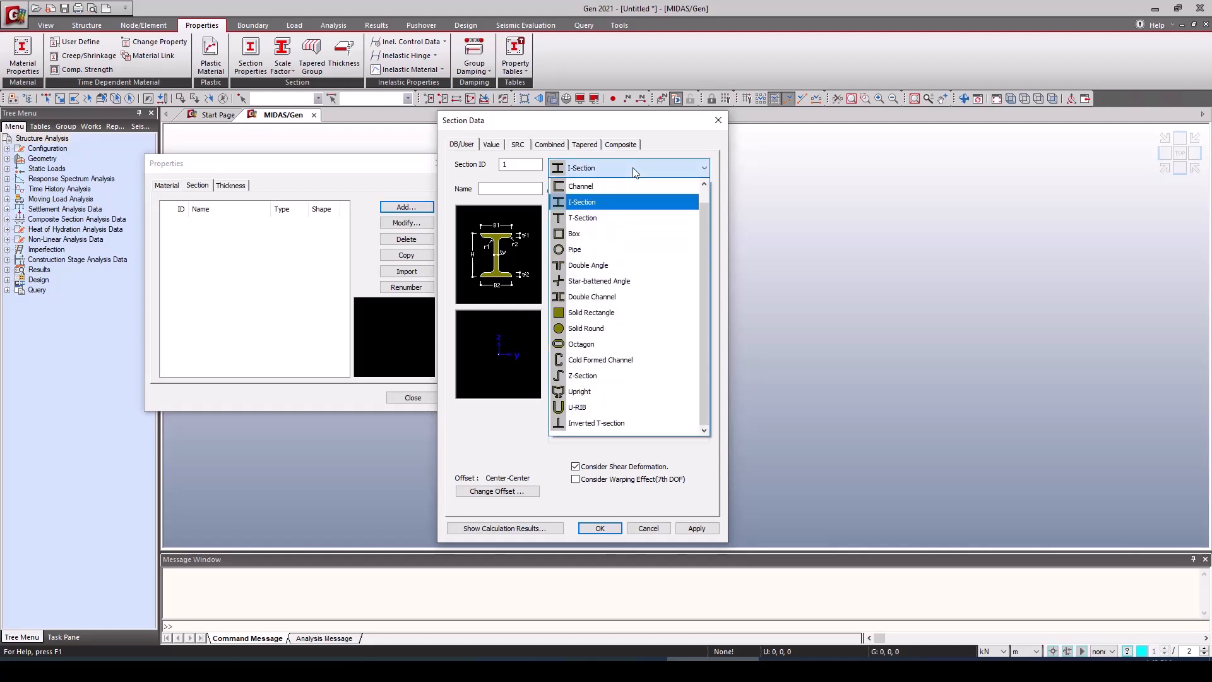
pyautogui.click(633, 168)
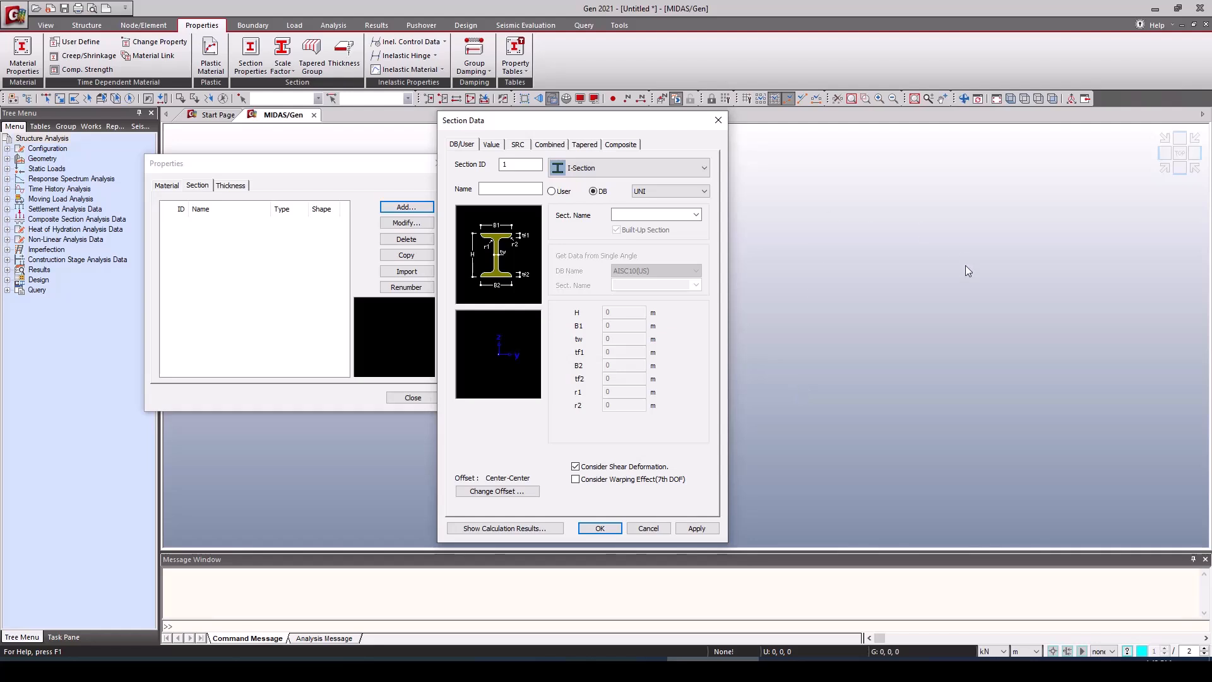
pyautogui.click(649, 192)
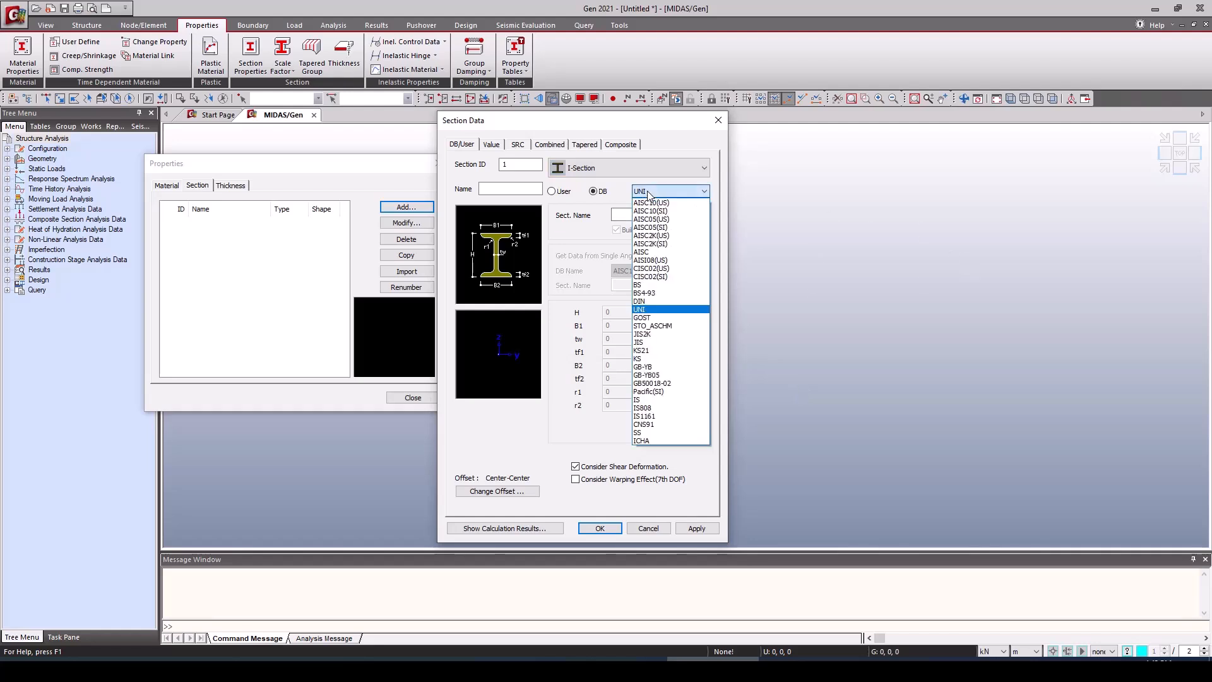
pyautogui.click(649, 193)
pyautogui.click(692, 216)
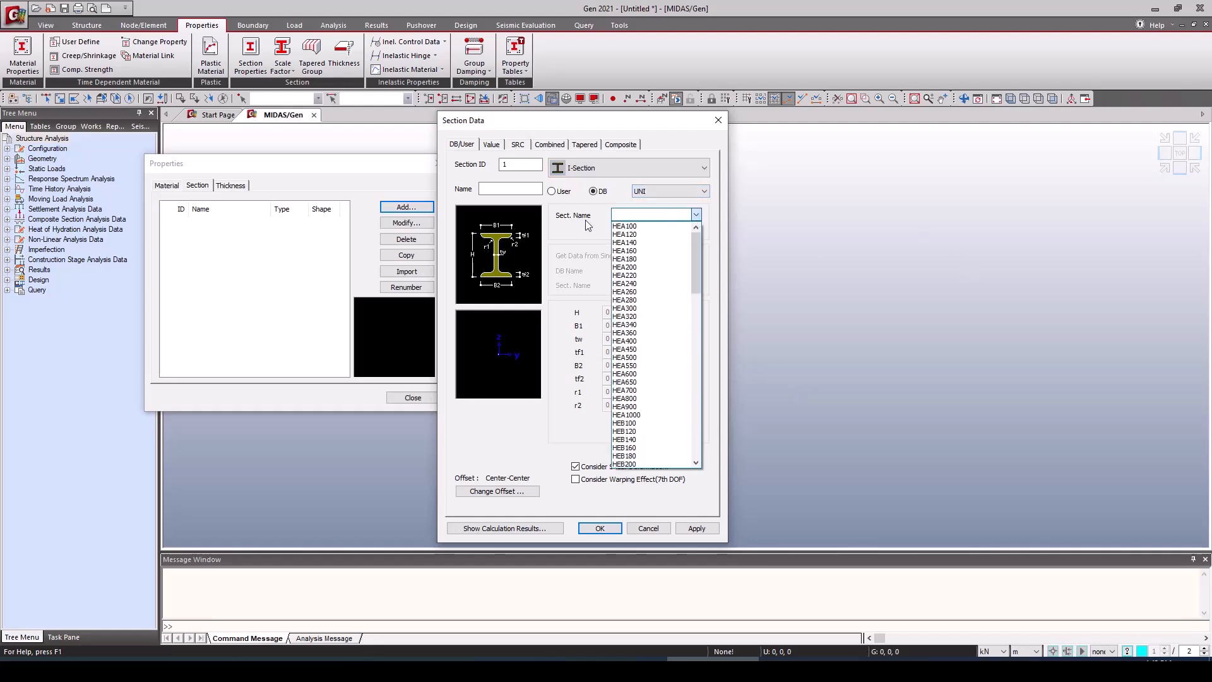
pyautogui.moveTo(697, 272); pyautogui.dragTo(692, 394)
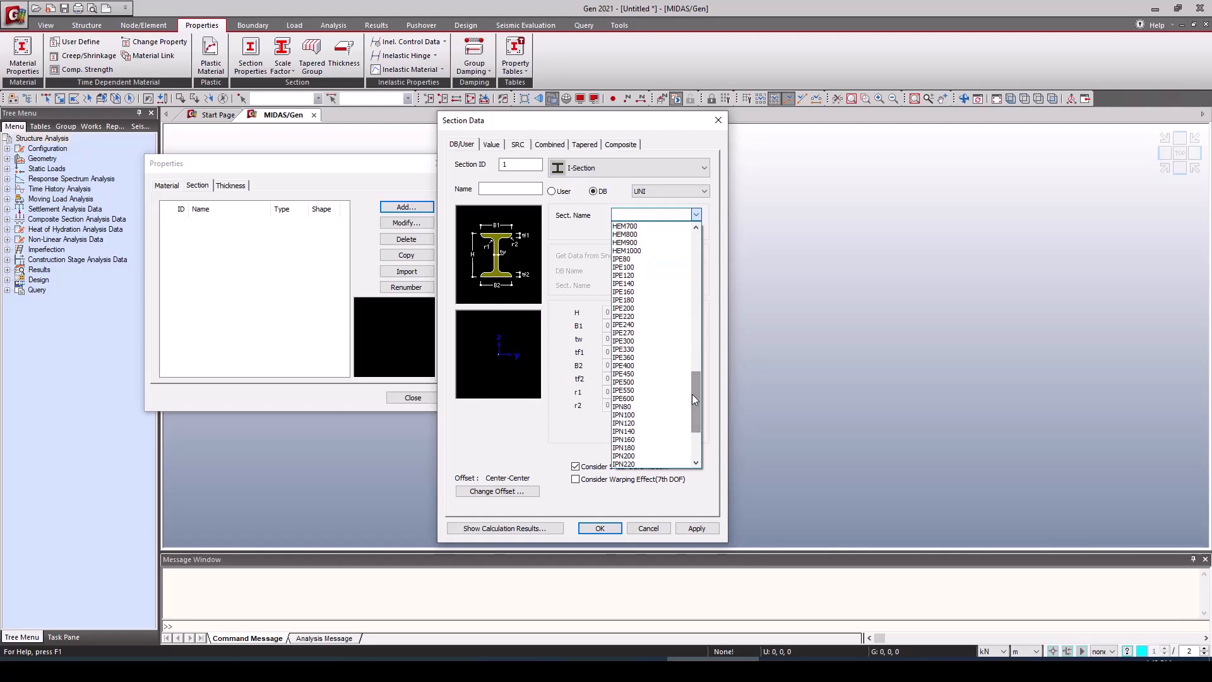
pyautogui.click(643, 340)
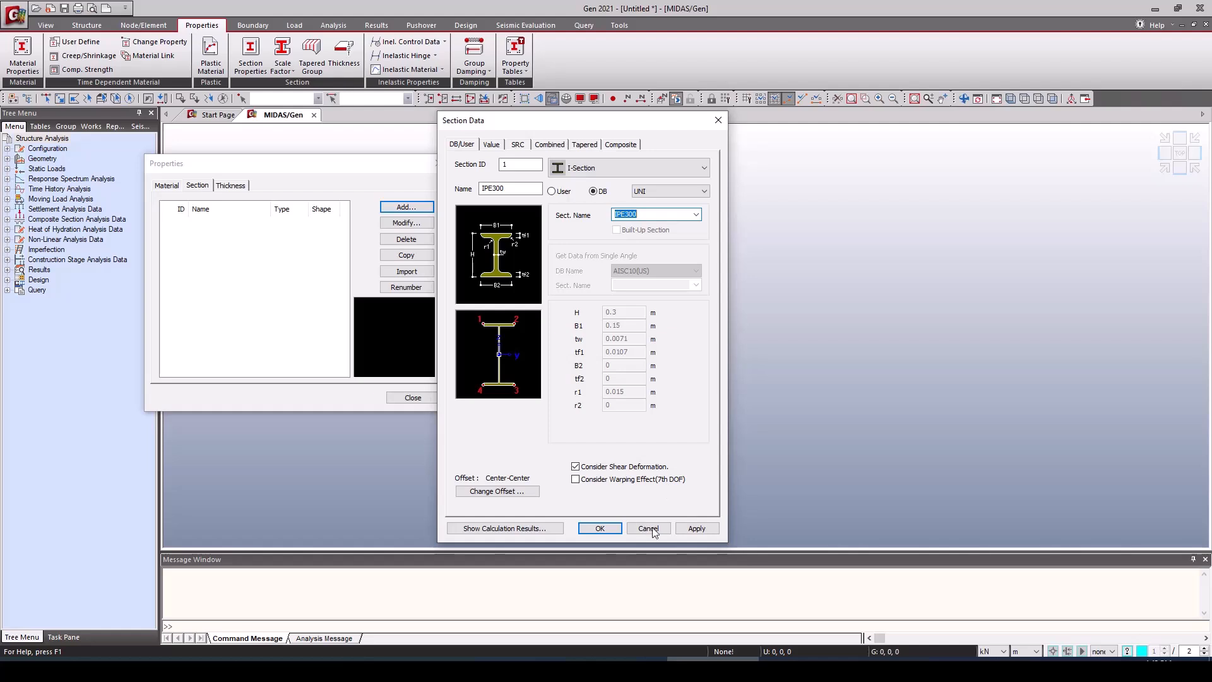
pyautogui.click(690, 529)
# Step: Add an IPE330 I-section from the UNI database as section 2 and finish adding sections
pyautogui.click(695, 214)
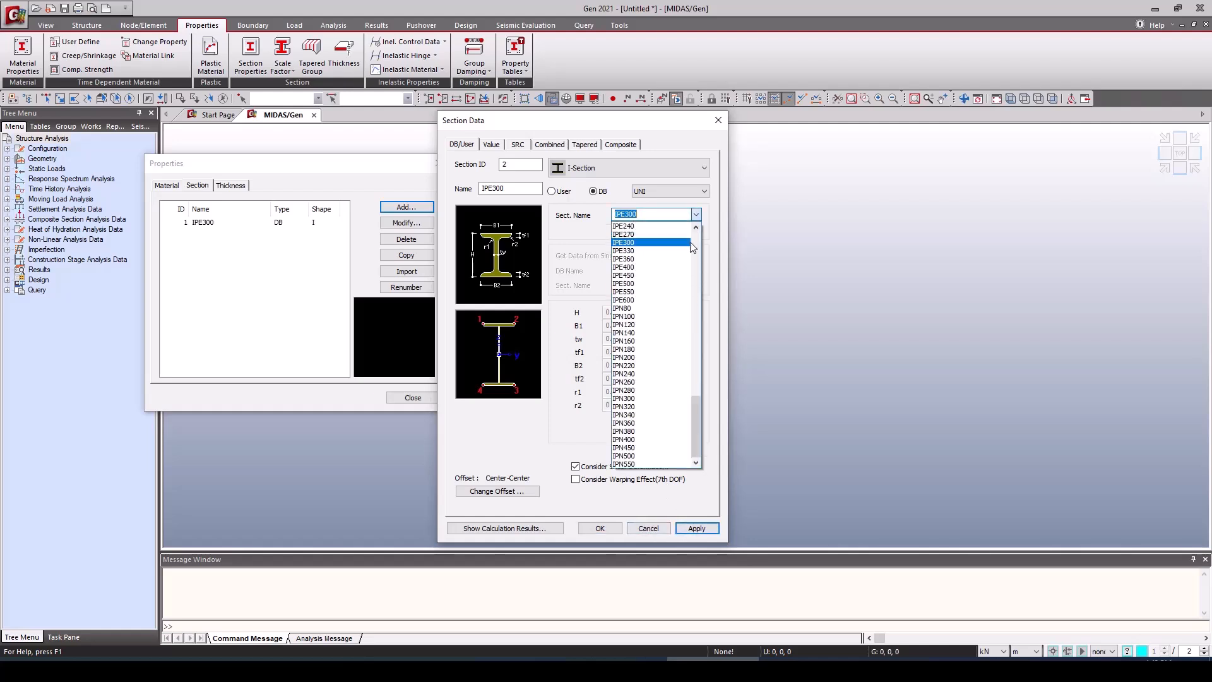
pyautogui.scroll(2, 637, 265)
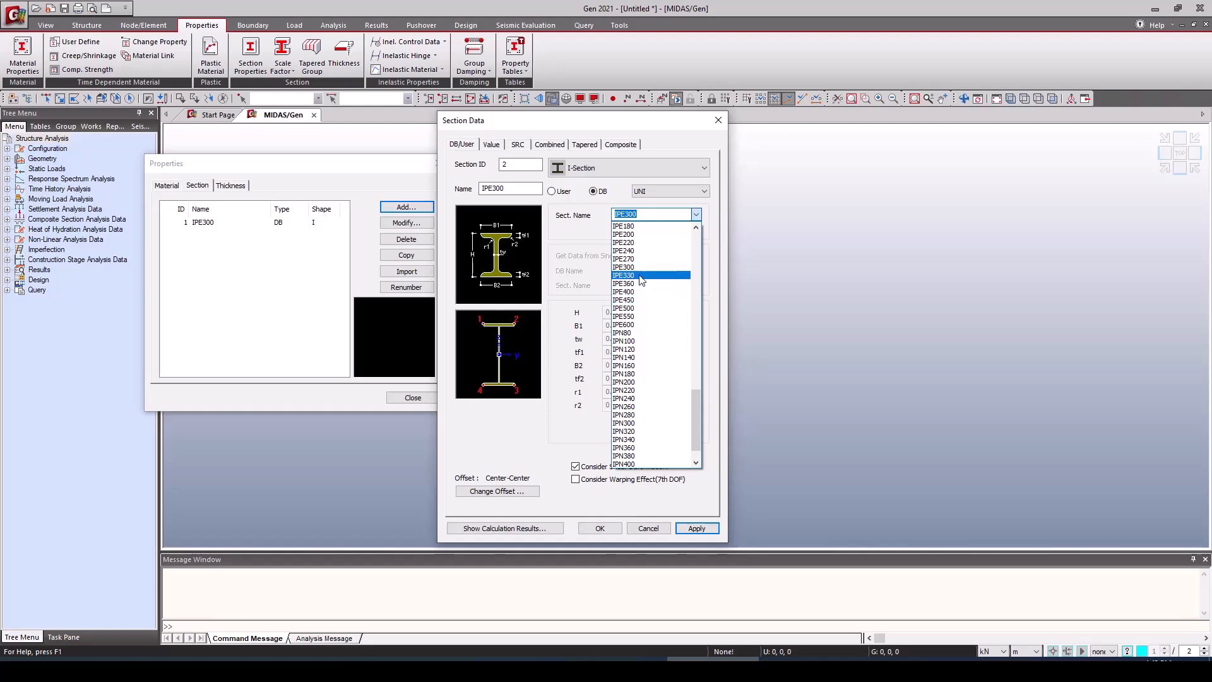
pyautogui.click(641, 275)
pyautogui.click(697, 527)
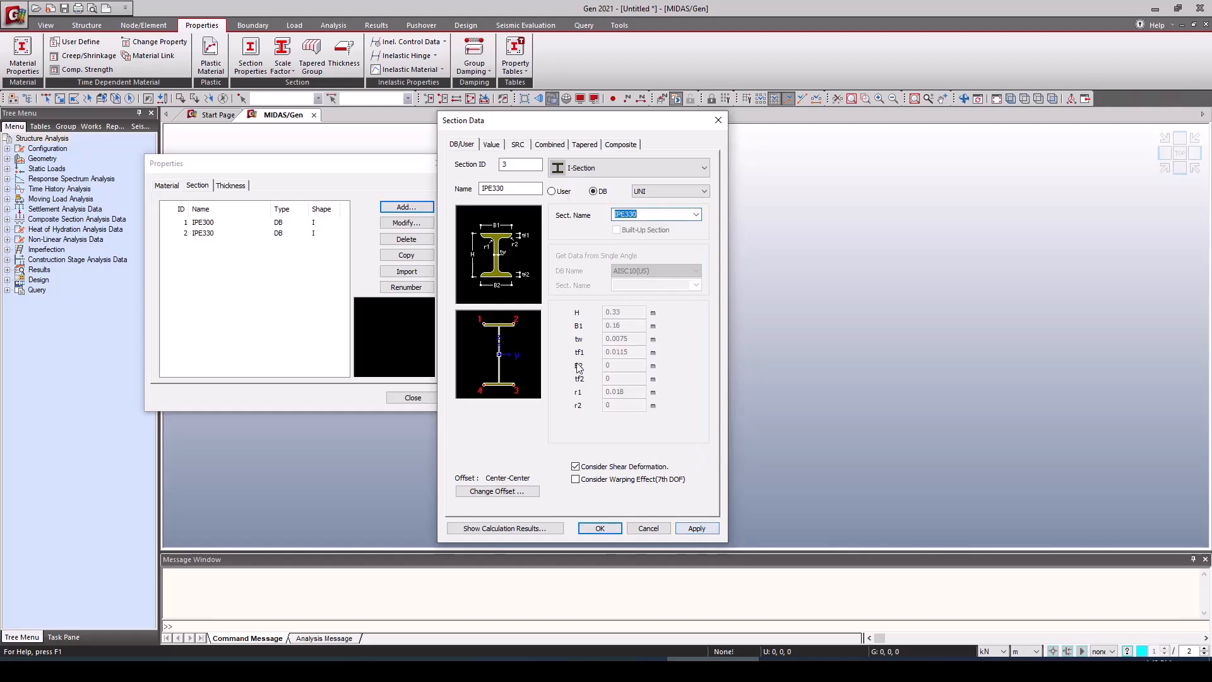
pyautogui.click(648, 528)
# Step: Review the defined sections and the thickness list, and close the properties dialog
pyautogui.click(213, 233)
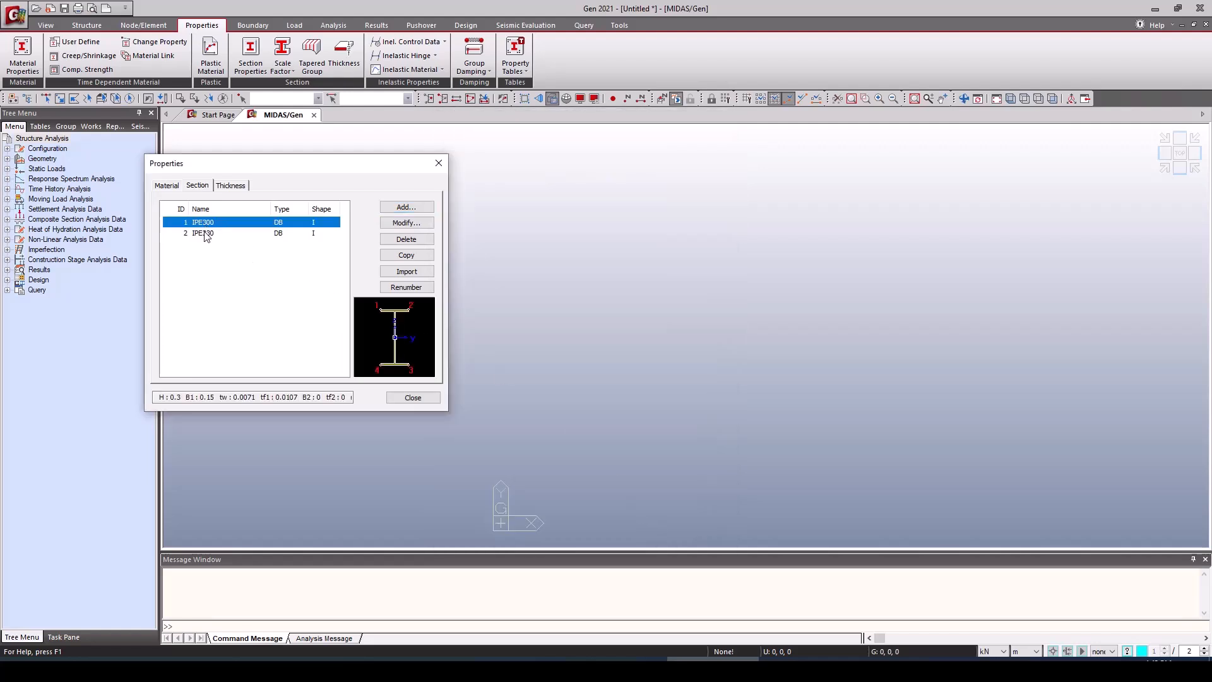
pyautogui.click(230, 186)
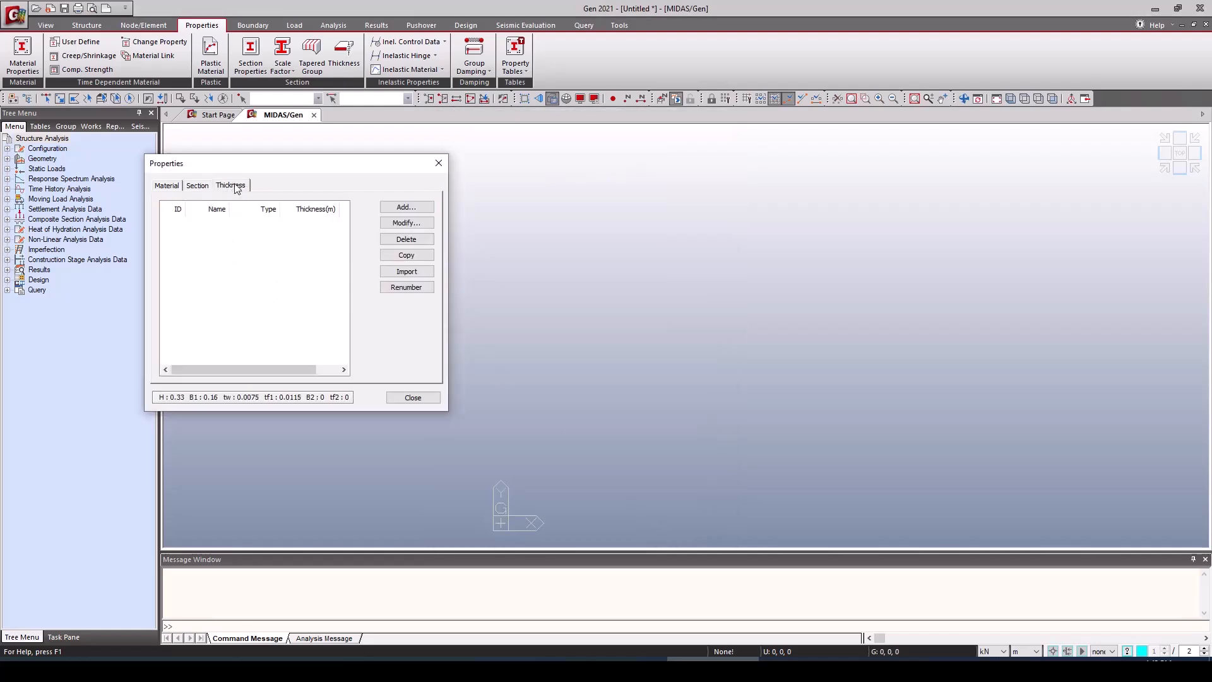
pyautogui.click(201, 188)
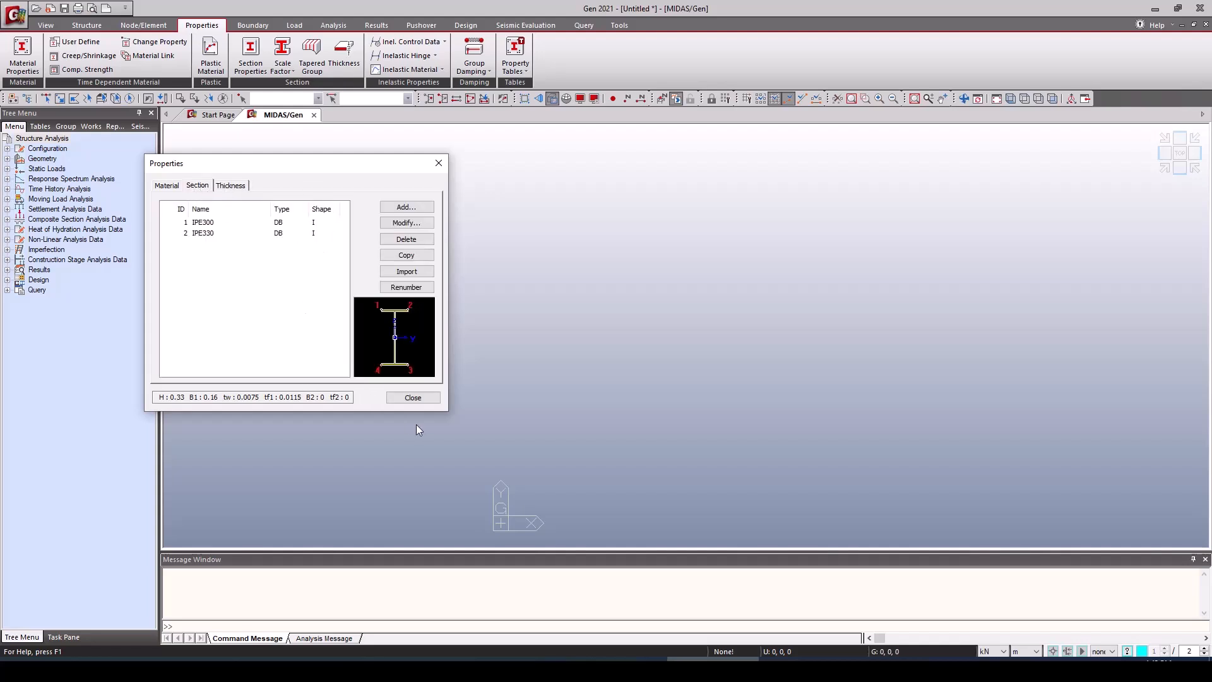
pyautogui.click(409, 399)
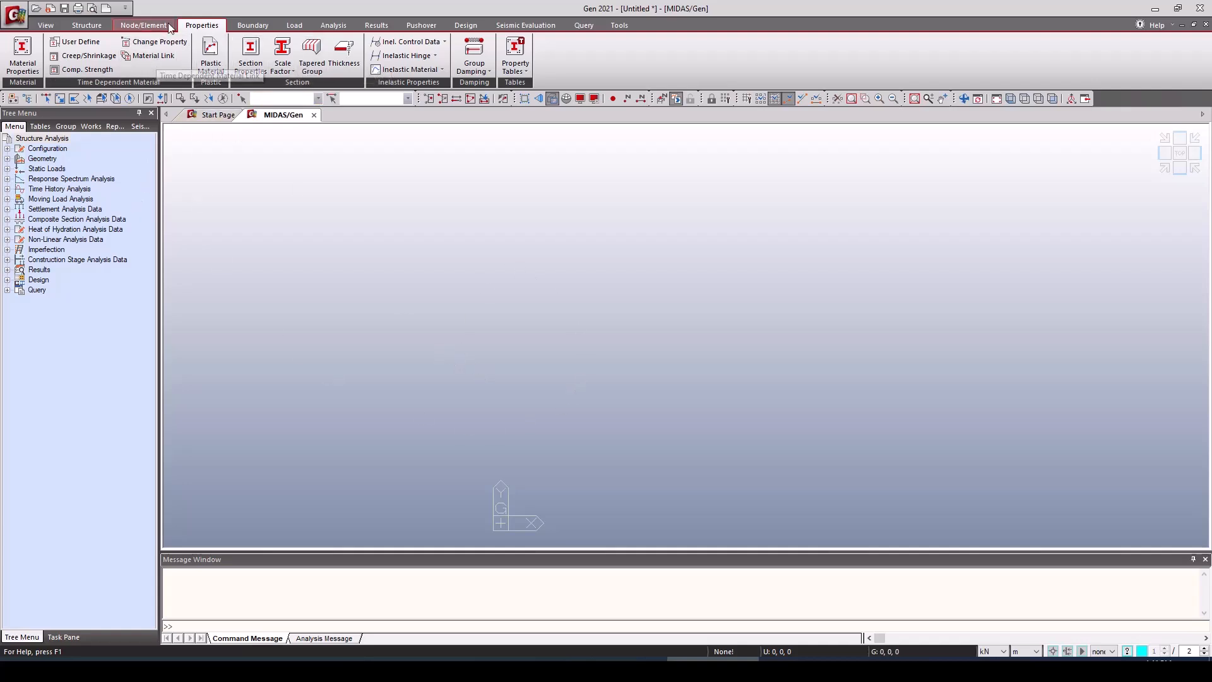
# Step: Create a line grid named G and add relative X grid lines 2@5
pyautogui.click(93, 24)
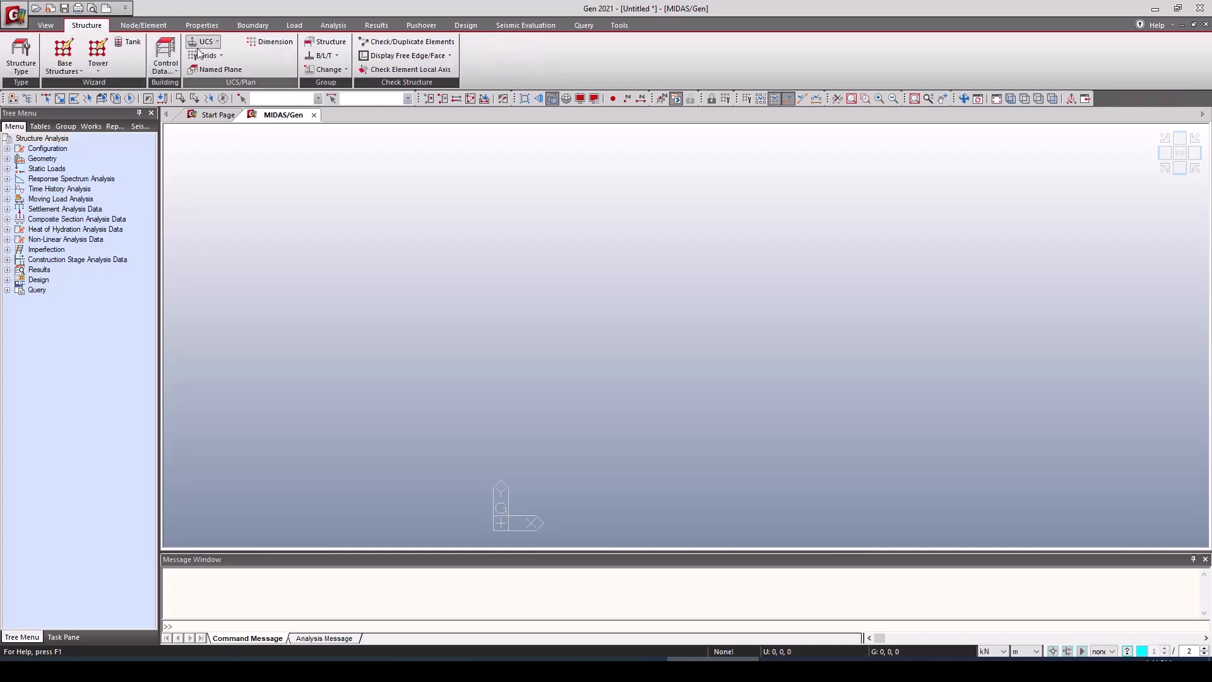
pyautogui.click(219, 57)
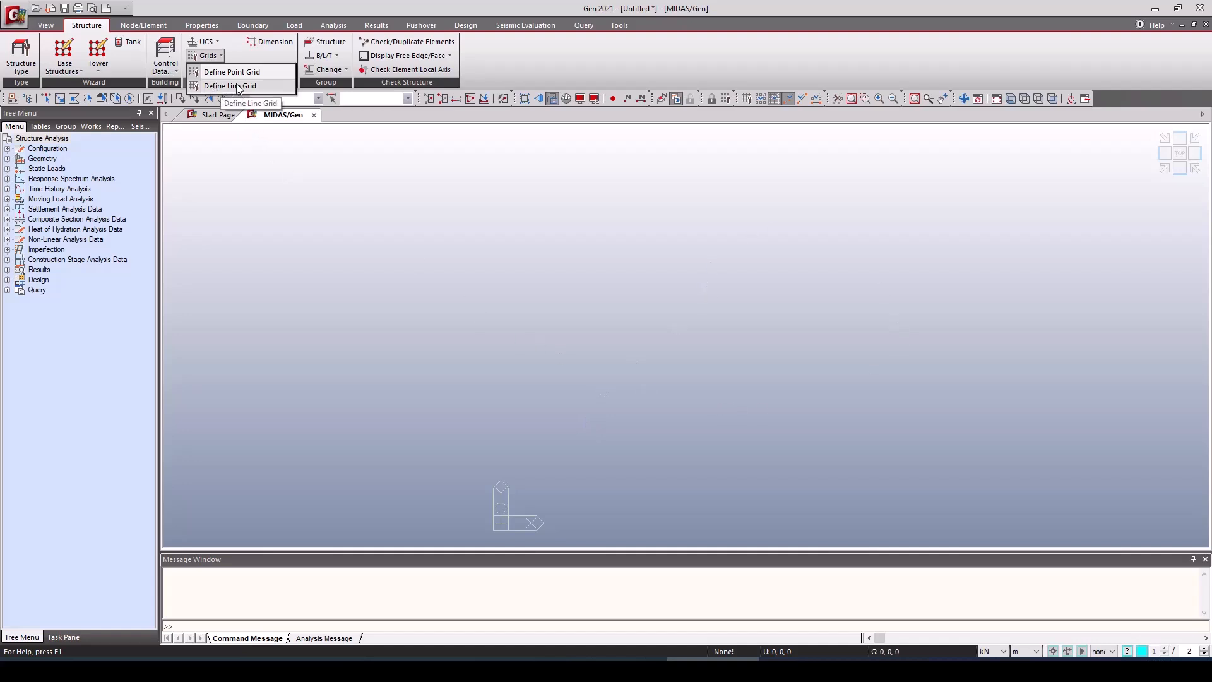
pyautogui.click(211, 88)
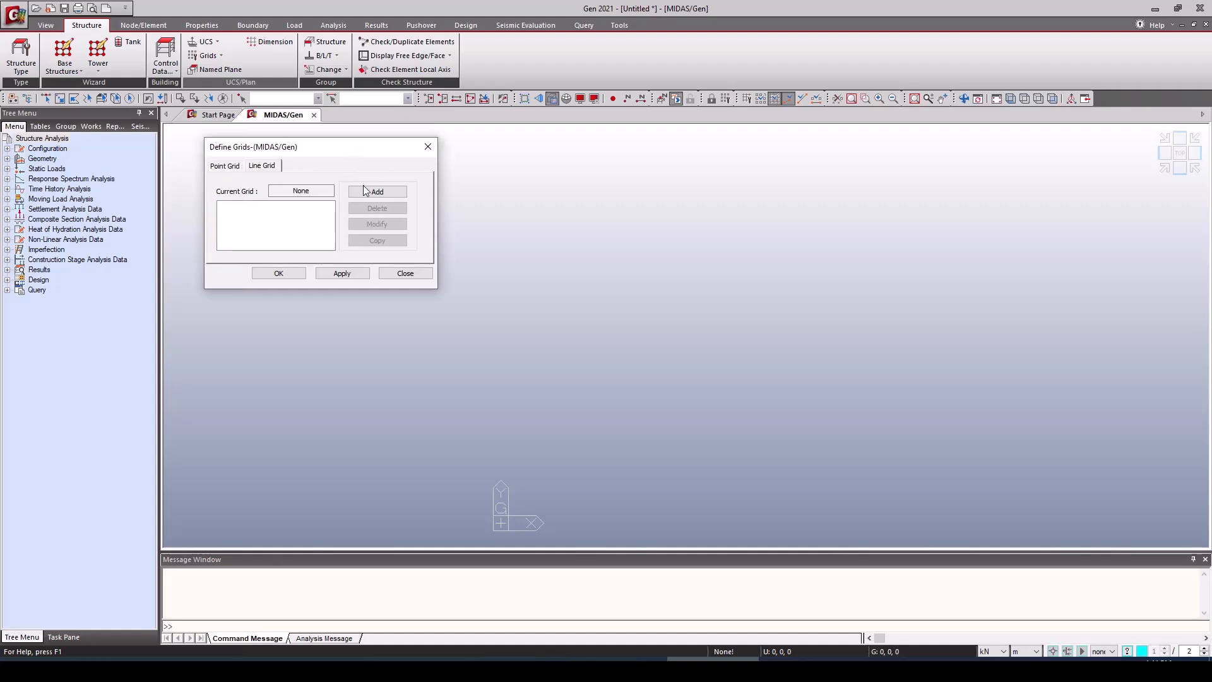
pyautogui.click(341, 178)
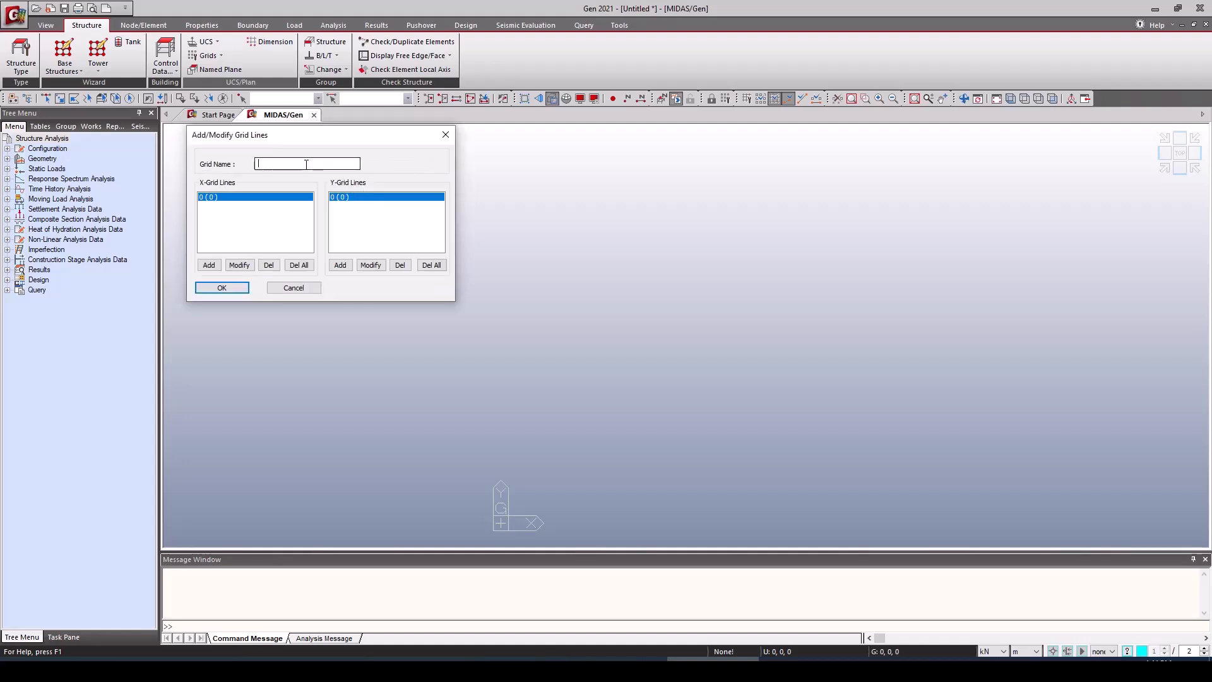
pyautogui.write('G')
pyautogui.click(209, 266)
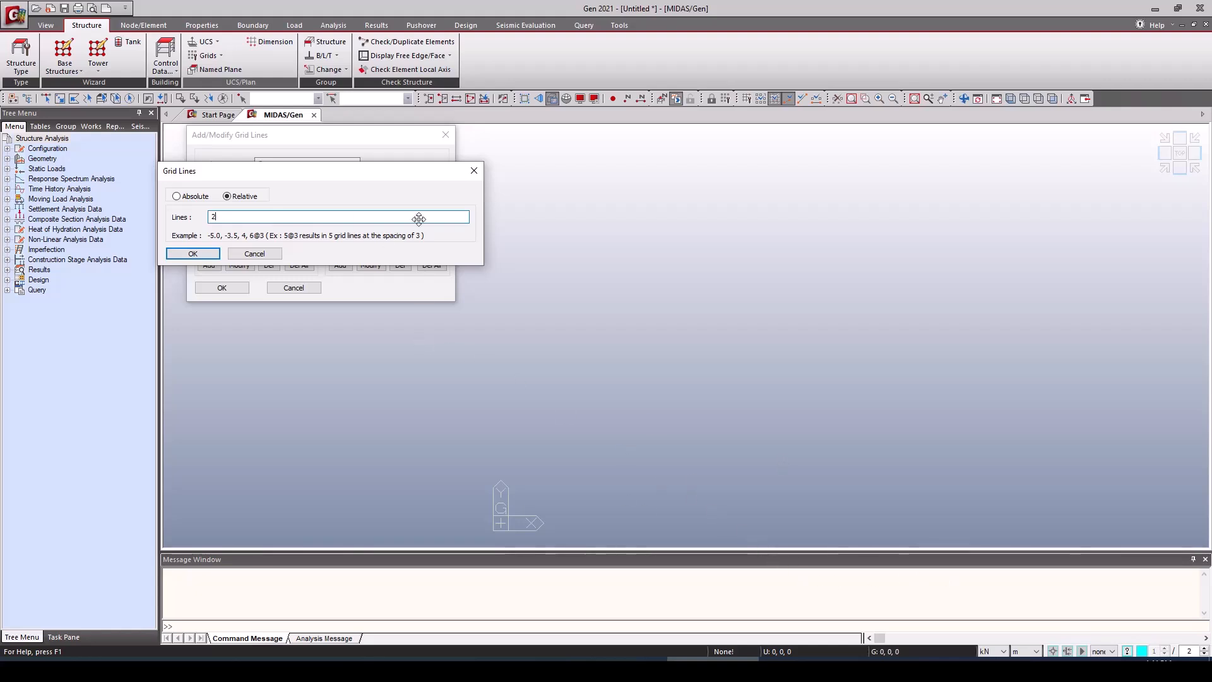
pyautogui.moveTo(388, 171); pyautogui.dragTo(382, 218)
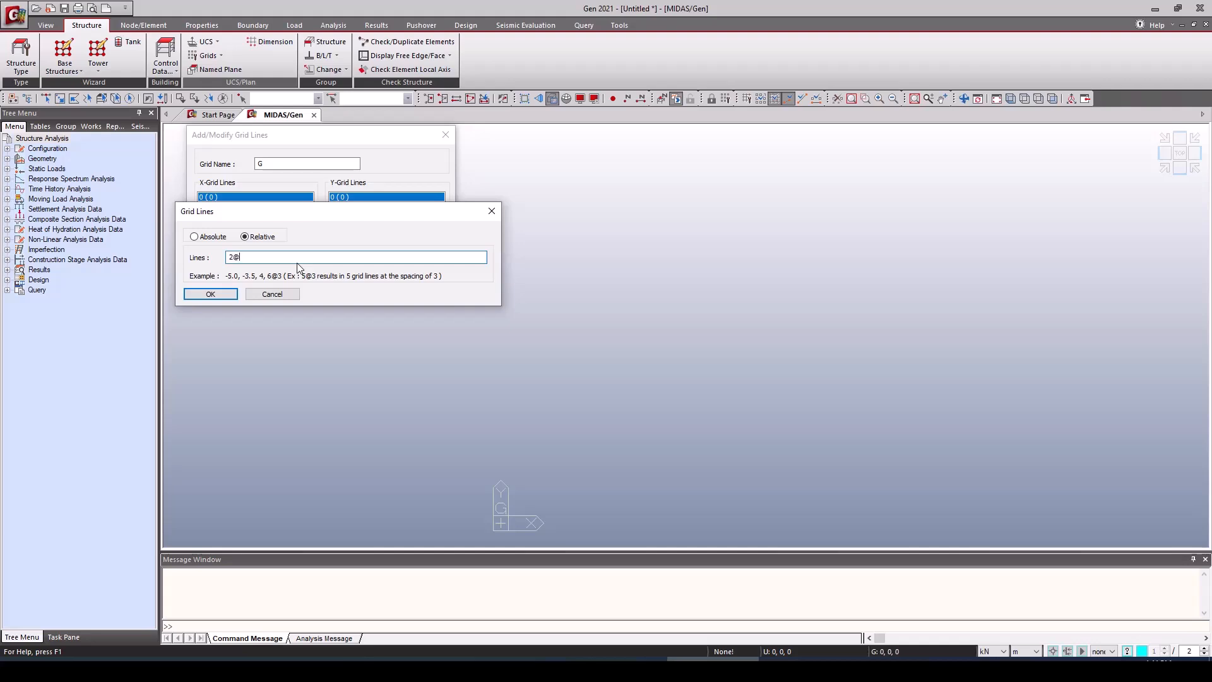
pyautogui.write('5')
pyautogui.click(217, 294)
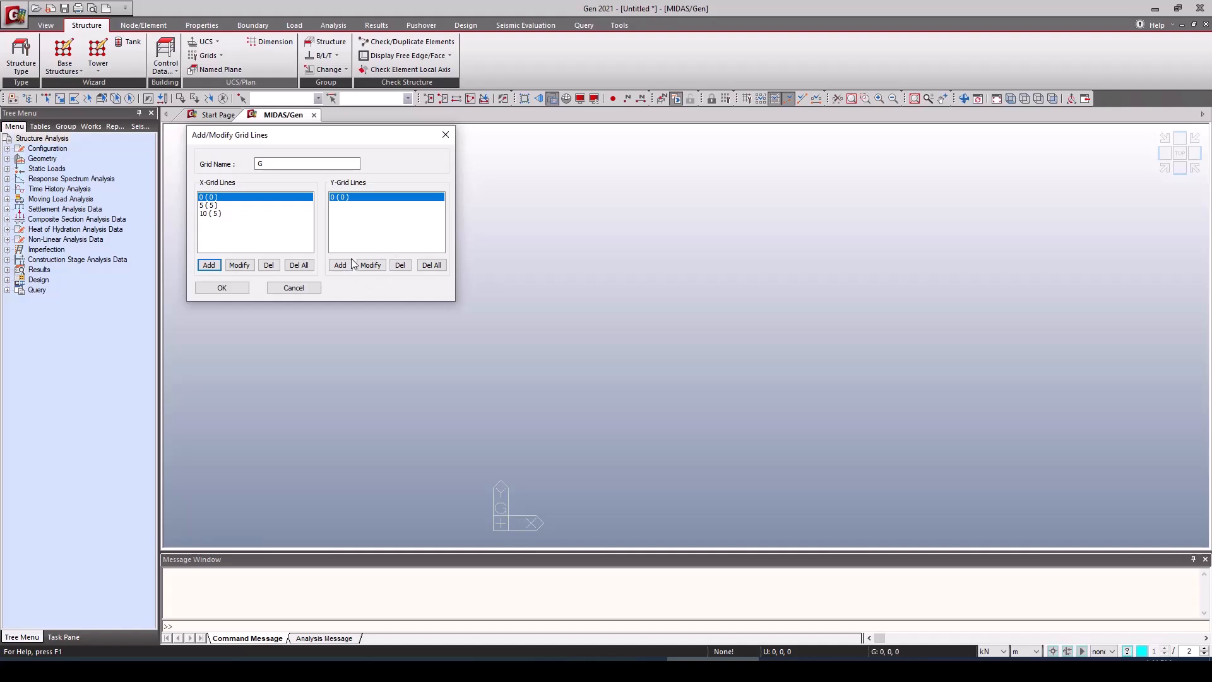
# Step: Add relative Y grid lines 2@5 to the line grid and finish the grid definition
pyautogui.click(351, 203)
pyautogui.click(341, 265)
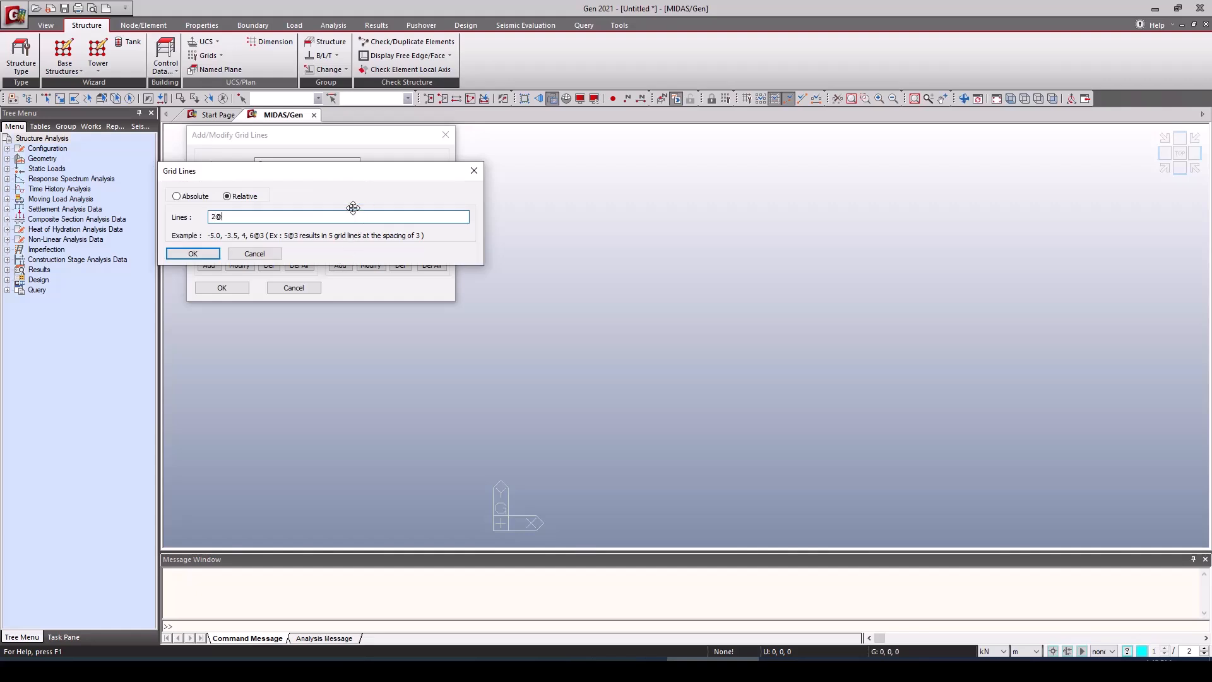
pyautogui.click(195, 253)
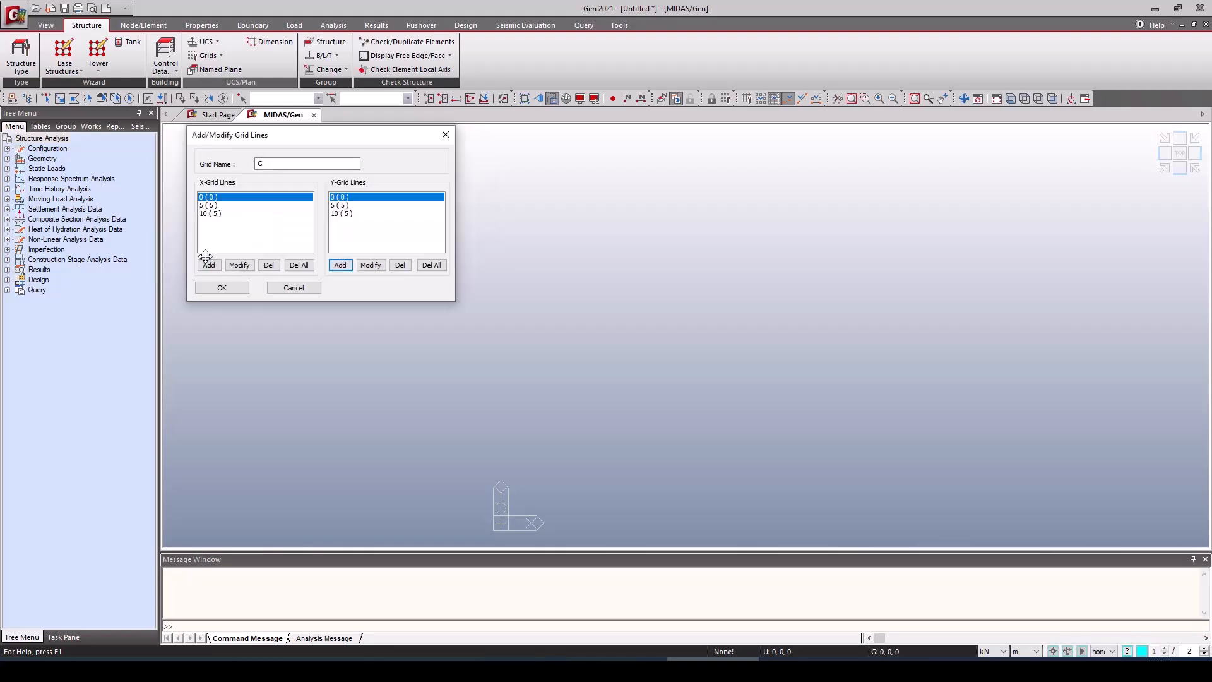
pyautogui.click(234, 288)
pyautogui.click(272, 273)
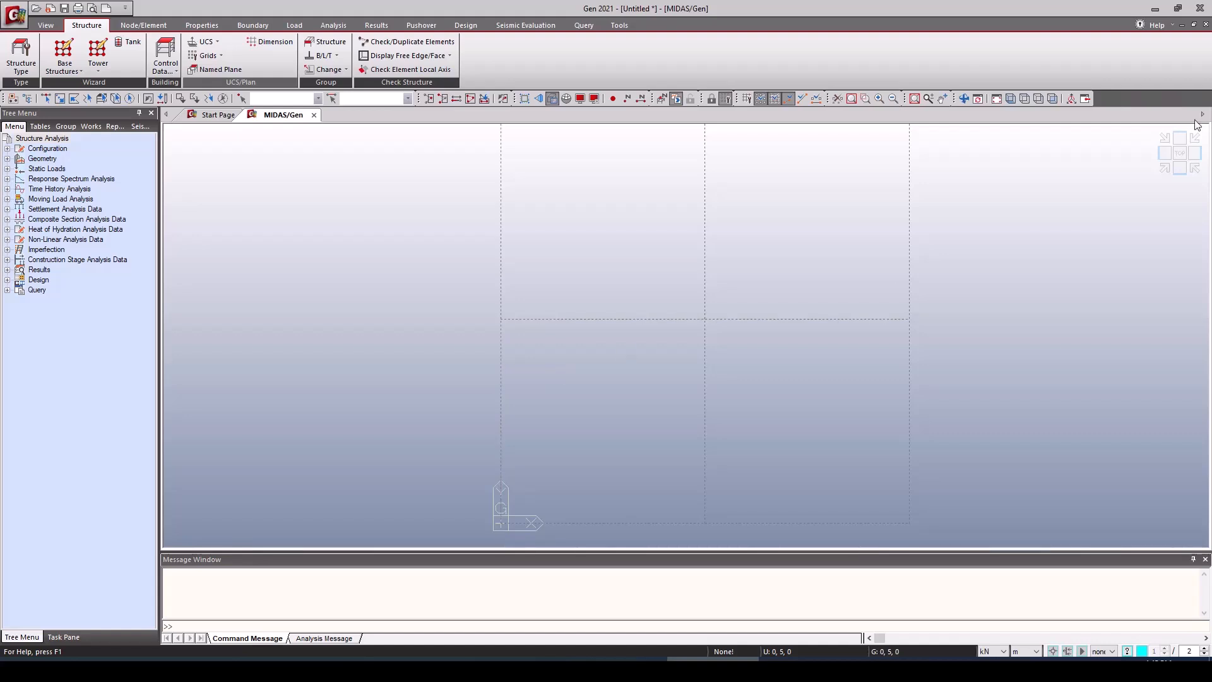
# Step: In isometric view, create two consecutive A36, IPE330 beam elements along the X axis, from the origin through 5 m to 10 m
pyautogui.click(1163, 169)
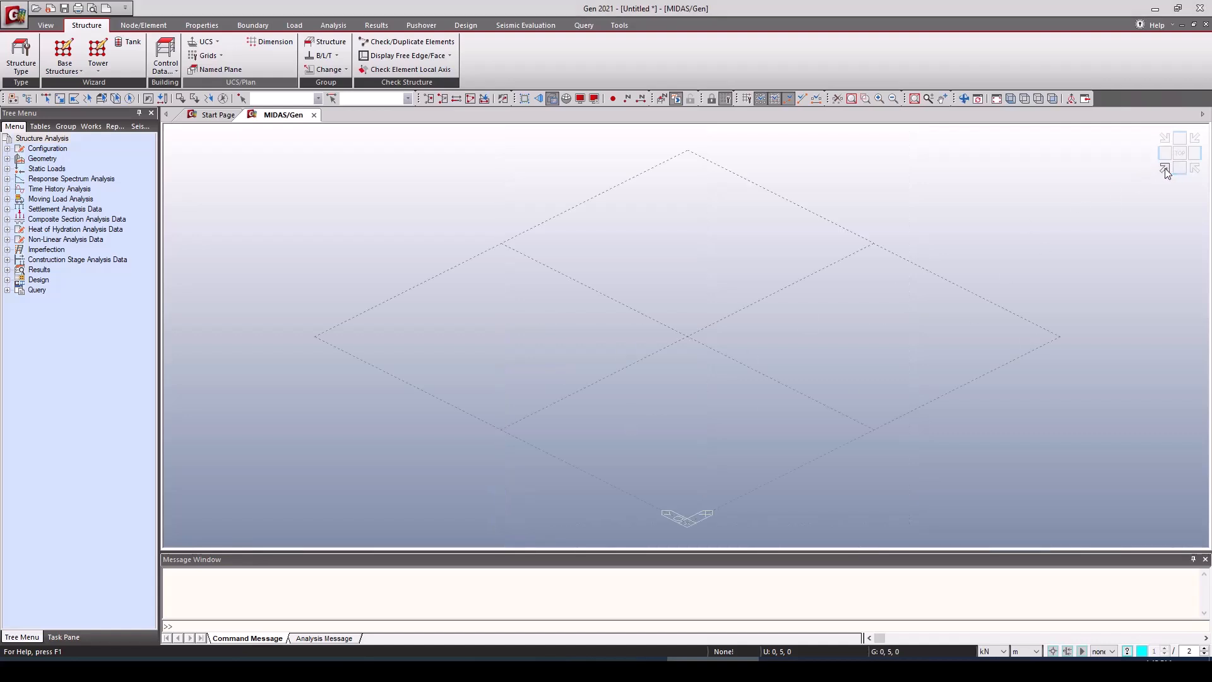
pyautogui.click(146, 25)
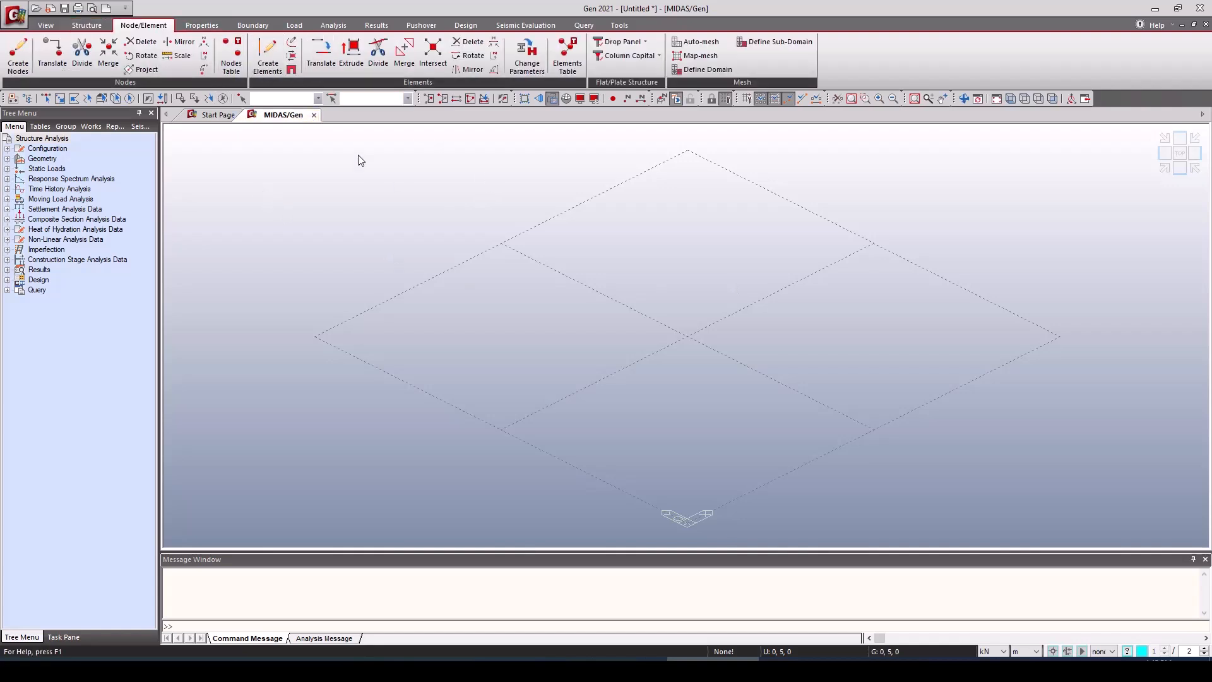
pyautogui.click(269, 48)
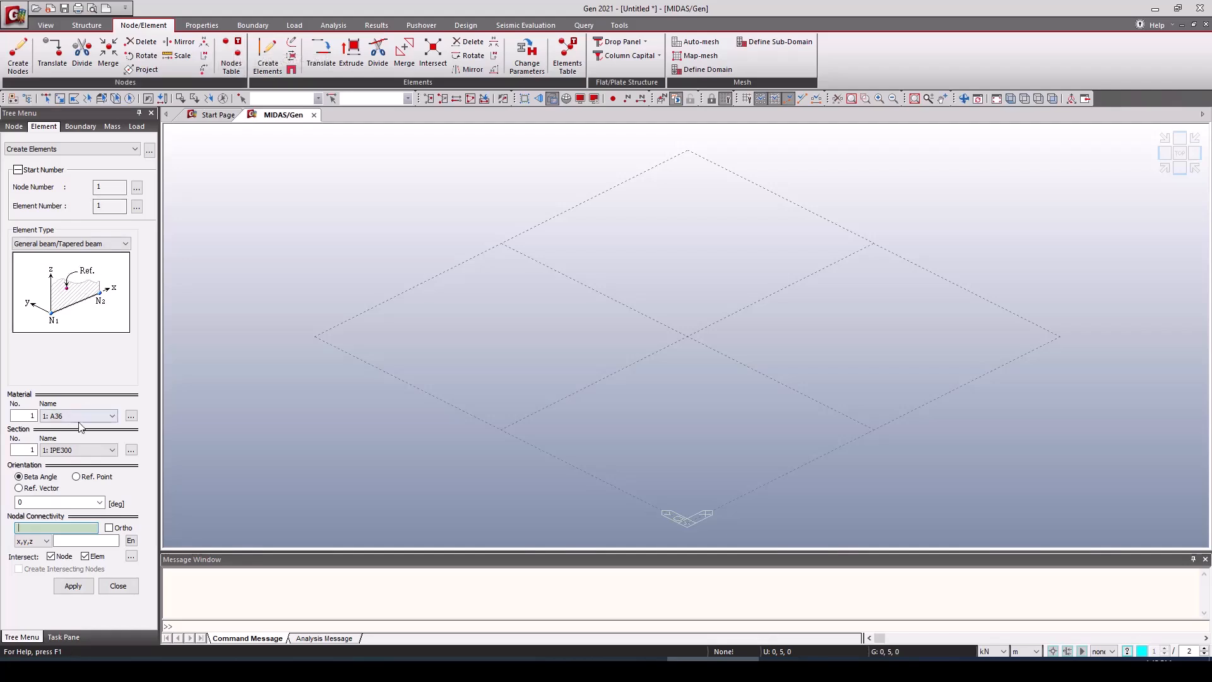
pyautogui.click(80, 450)
pyautogui.click(81, 451)
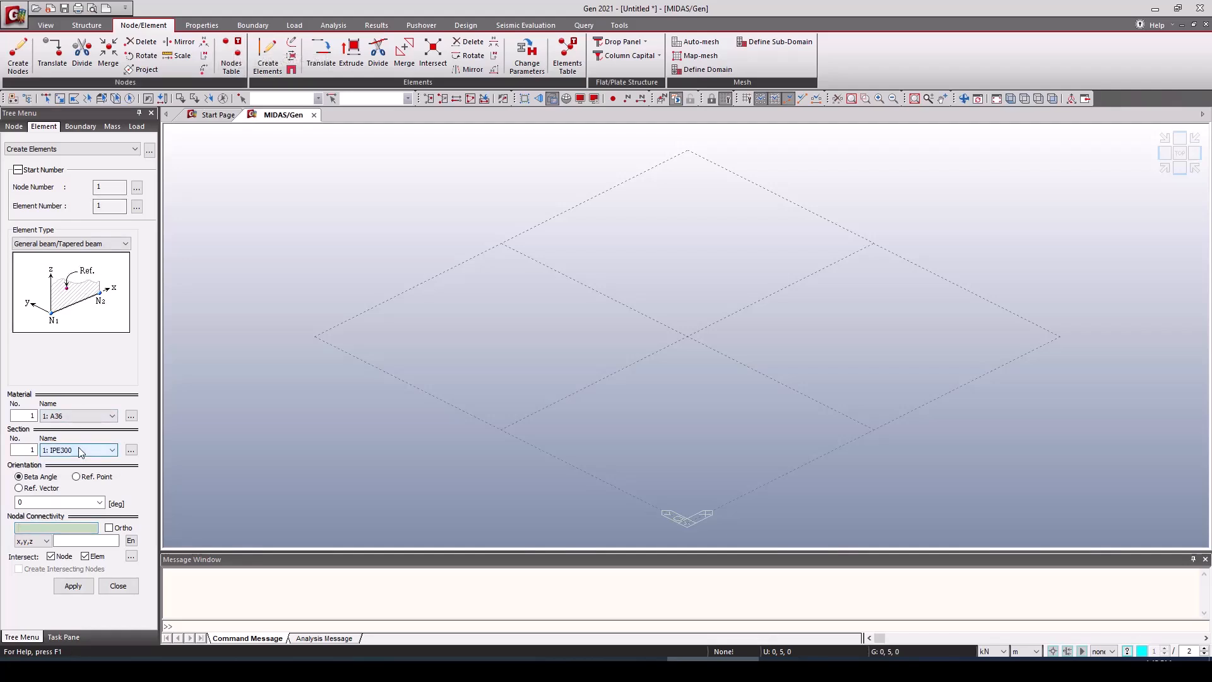
pyautogui.click(81, 450)
pyautogui.click(75, 471)
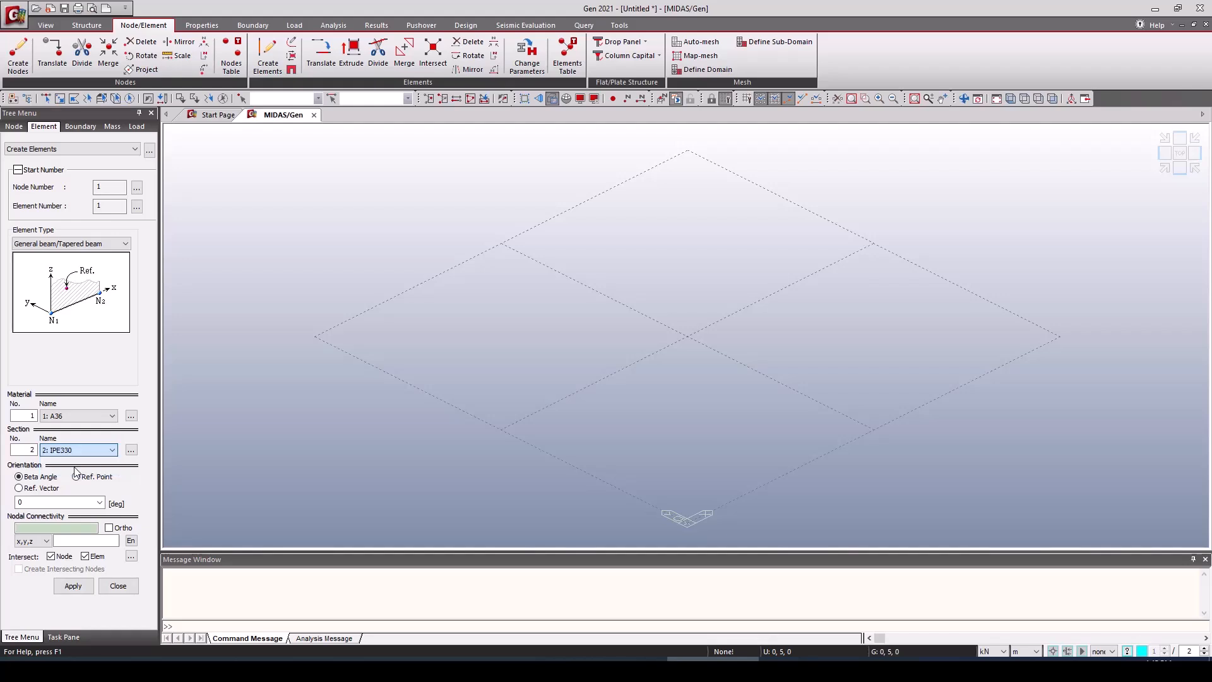
pyautogui.click(82, 450)
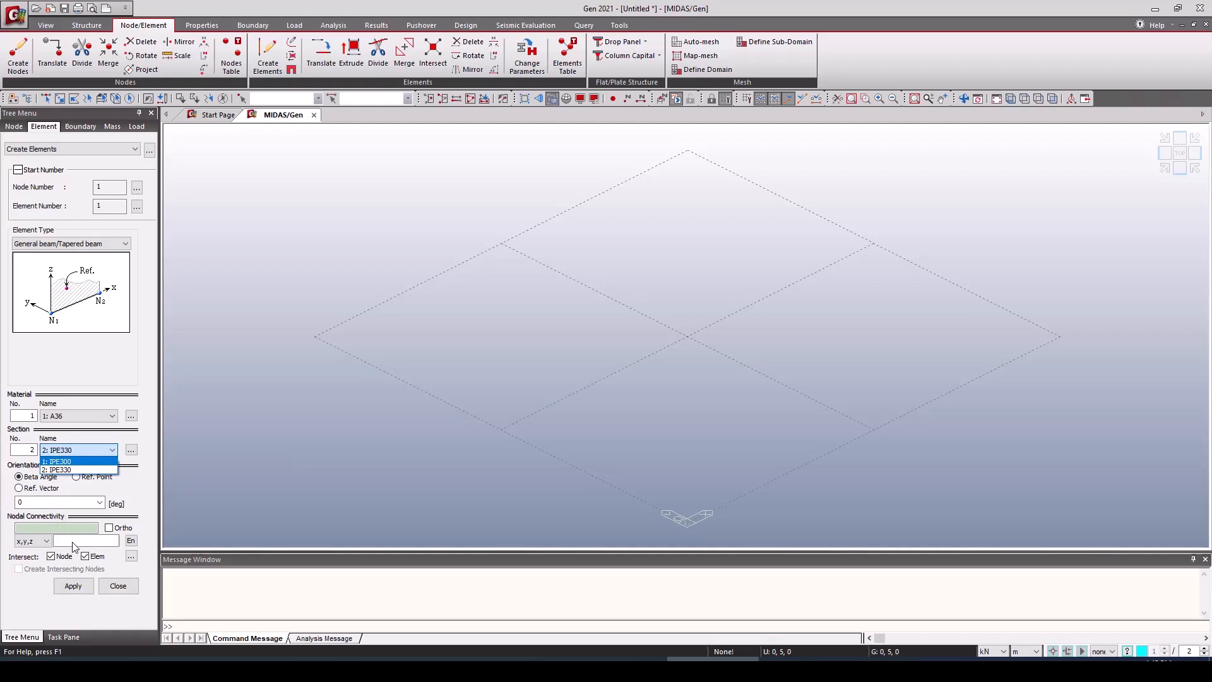
pyautogui.click(50, 527)
pyautogui.click(51, 528)
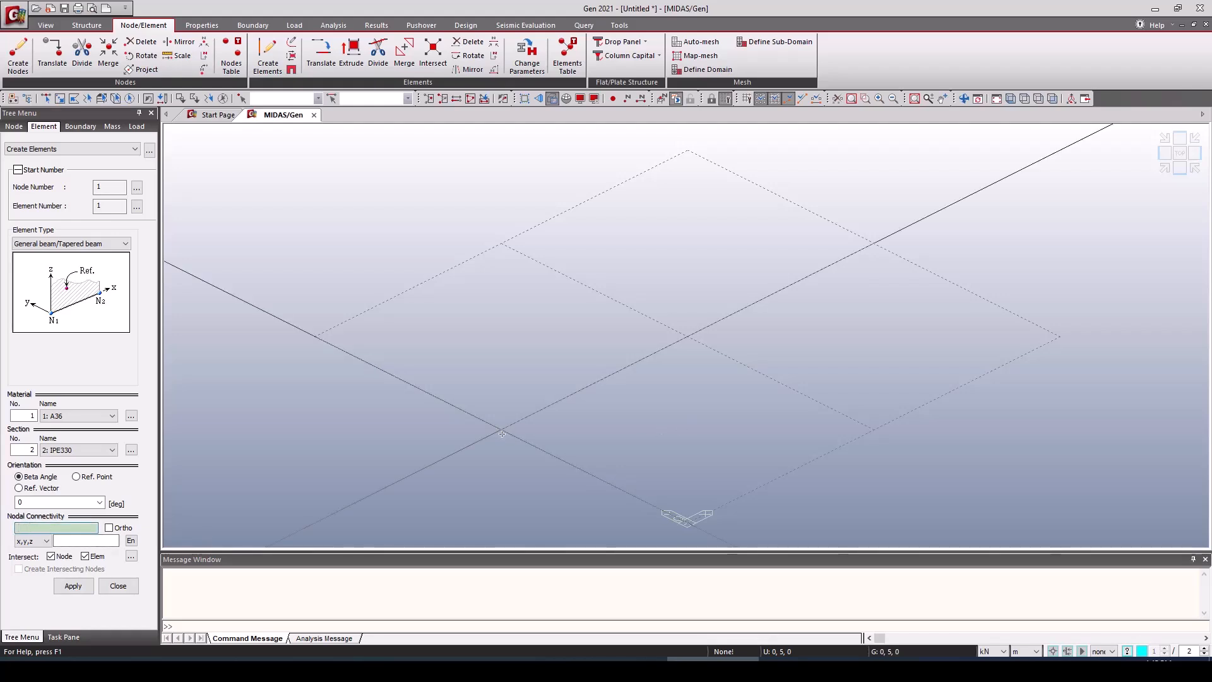
pyautogui.click(683, 519)
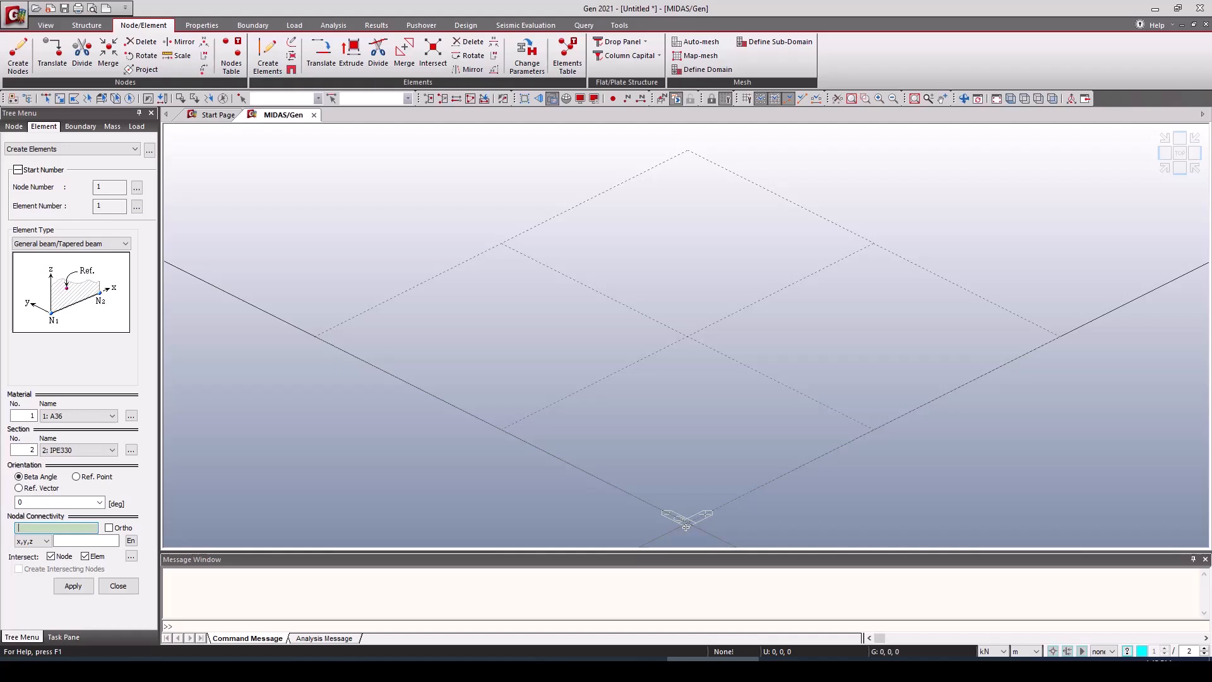
pyautogui.click(872, 429)
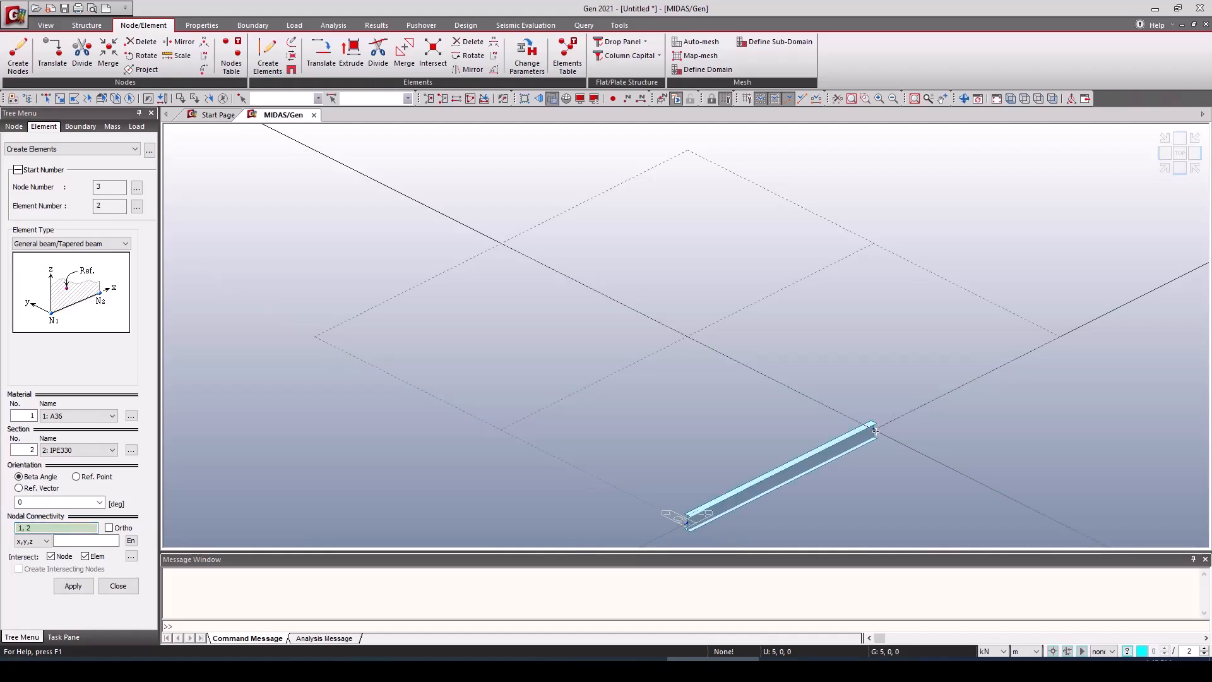
pyautogui.click(1059, 333)
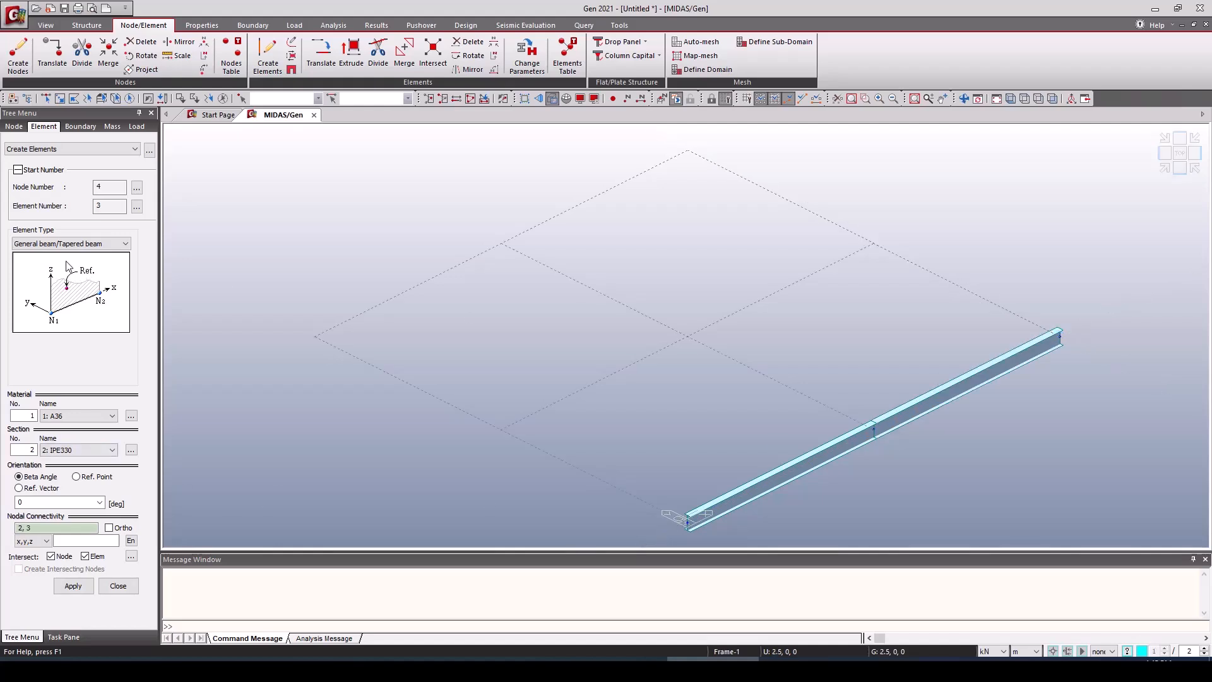
pyautogui.click(118, 585)
# Step: Select the three nodes at the ends and middle of the beam line for extruding
pyautogui.click(45, 99)
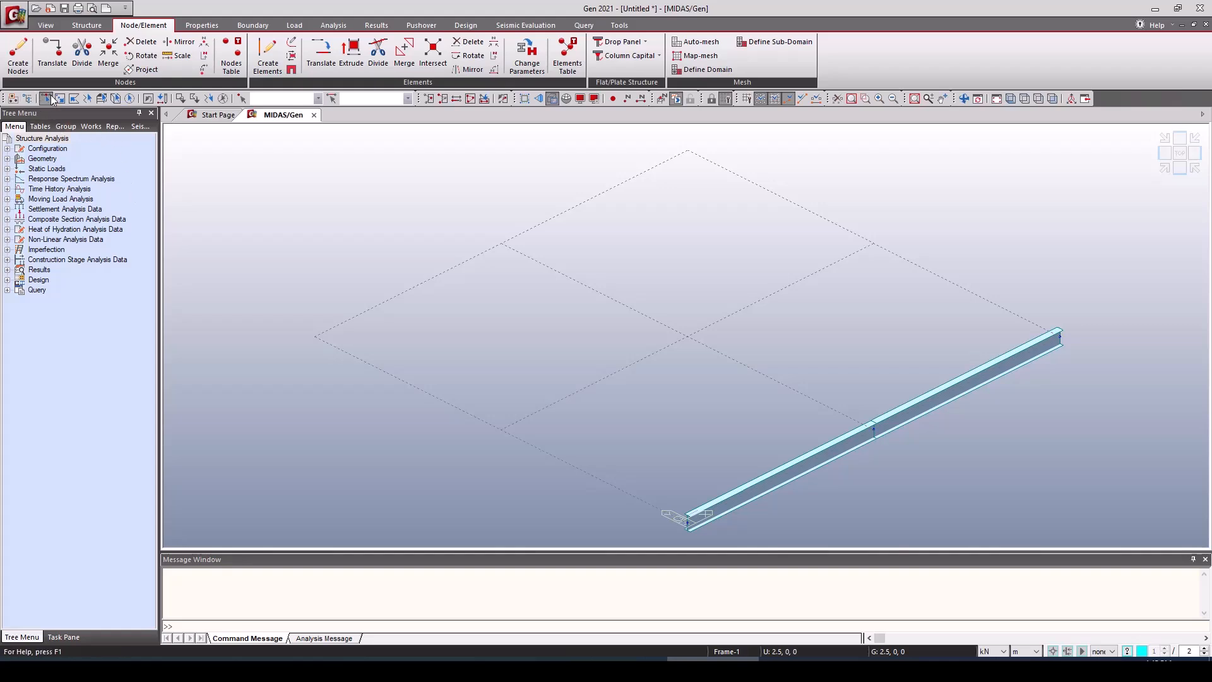
pyautogui.click(688, 525)
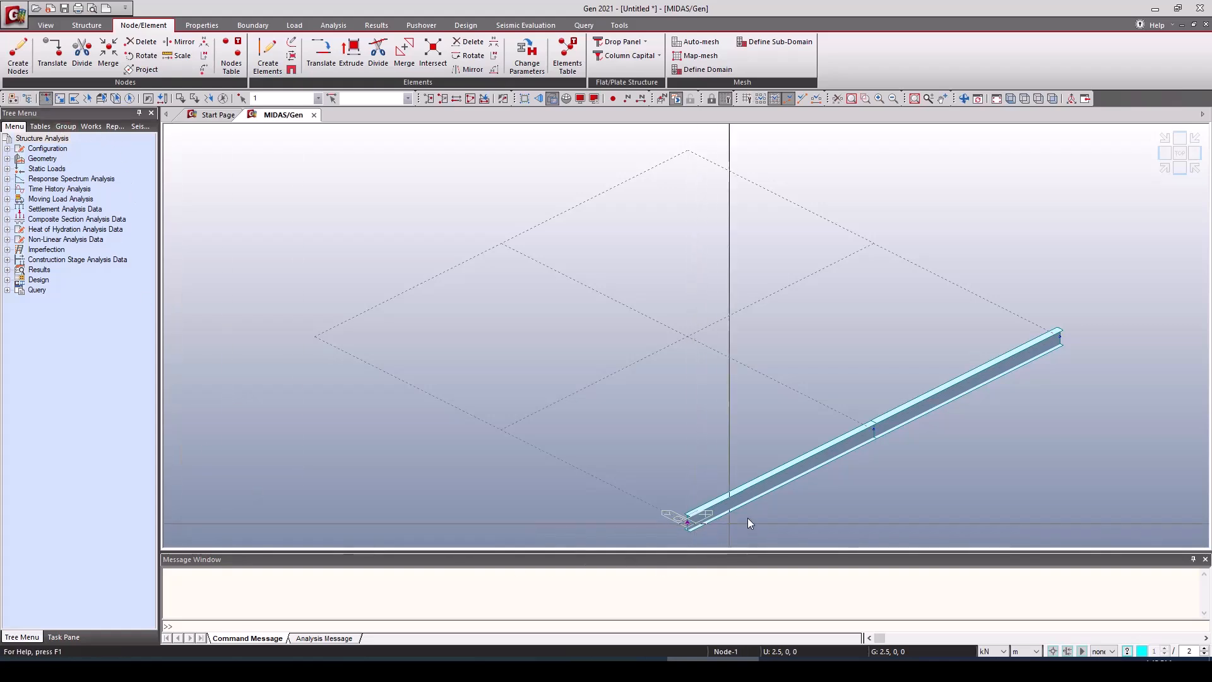
pyautogui.click(873, 430)
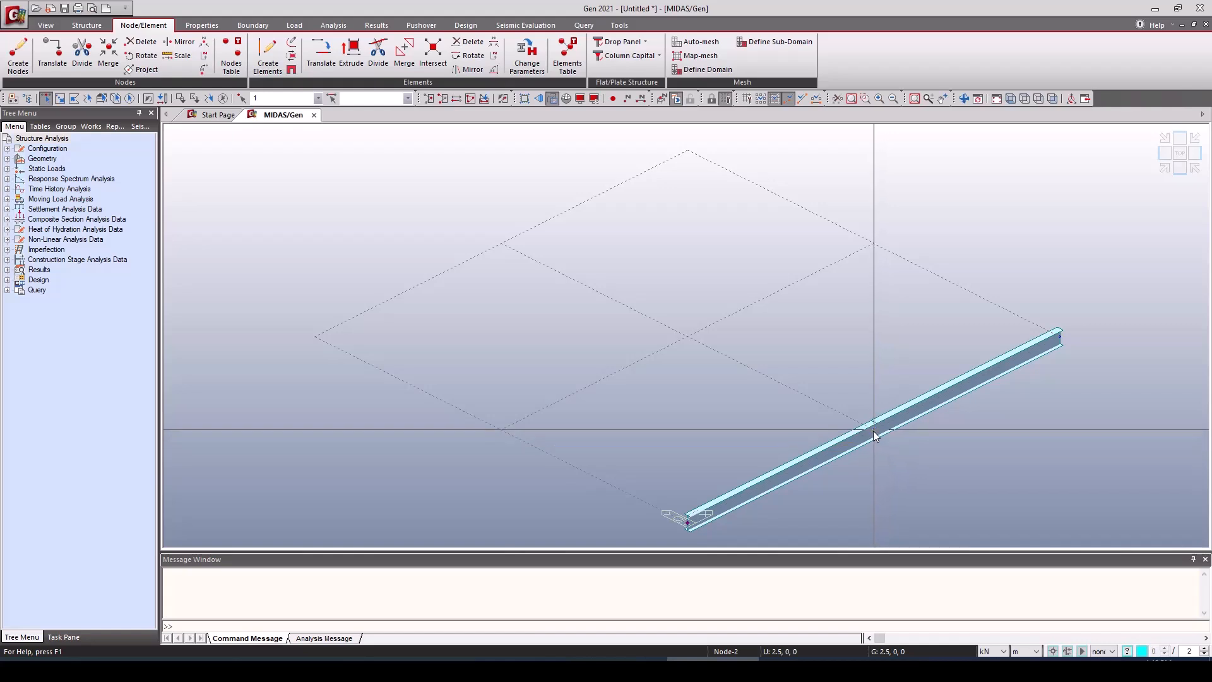
pyautogui.click(1058, 337)
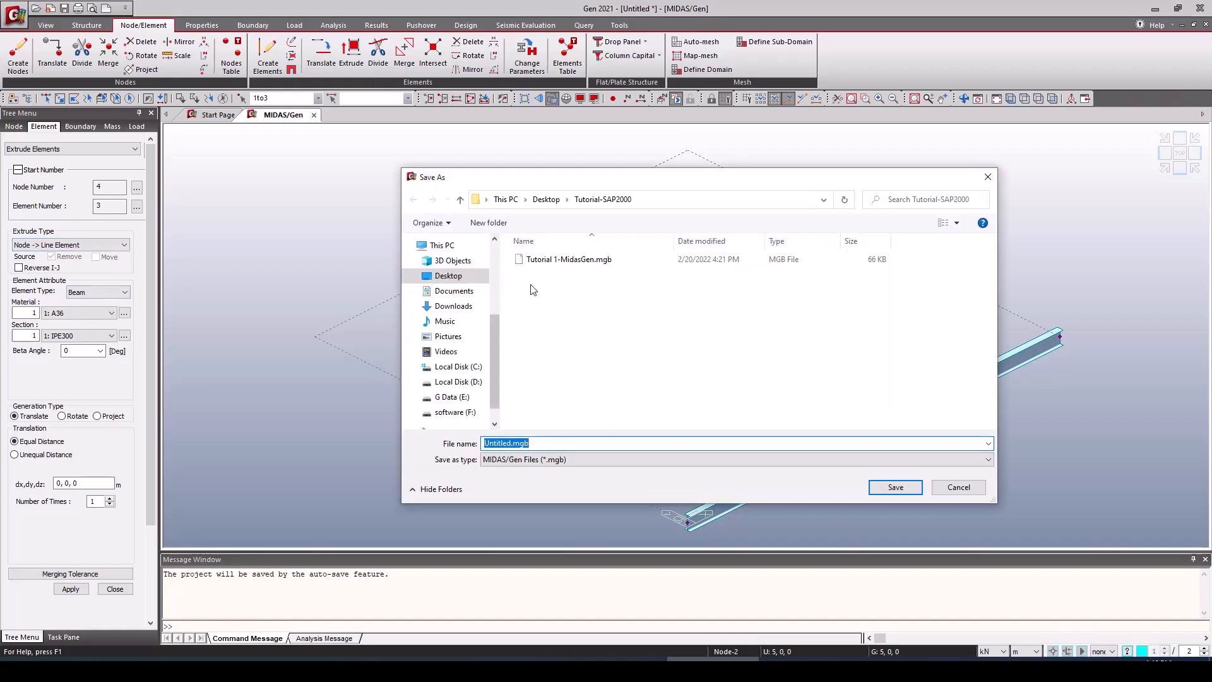
# Step: Save the model as Tutorial 1-MidasGen.mgb in the Tutorial-SAP2000 folder, replacing the existing file
pyautogui.click(568, 259)
pyautogui.click(879, 487)
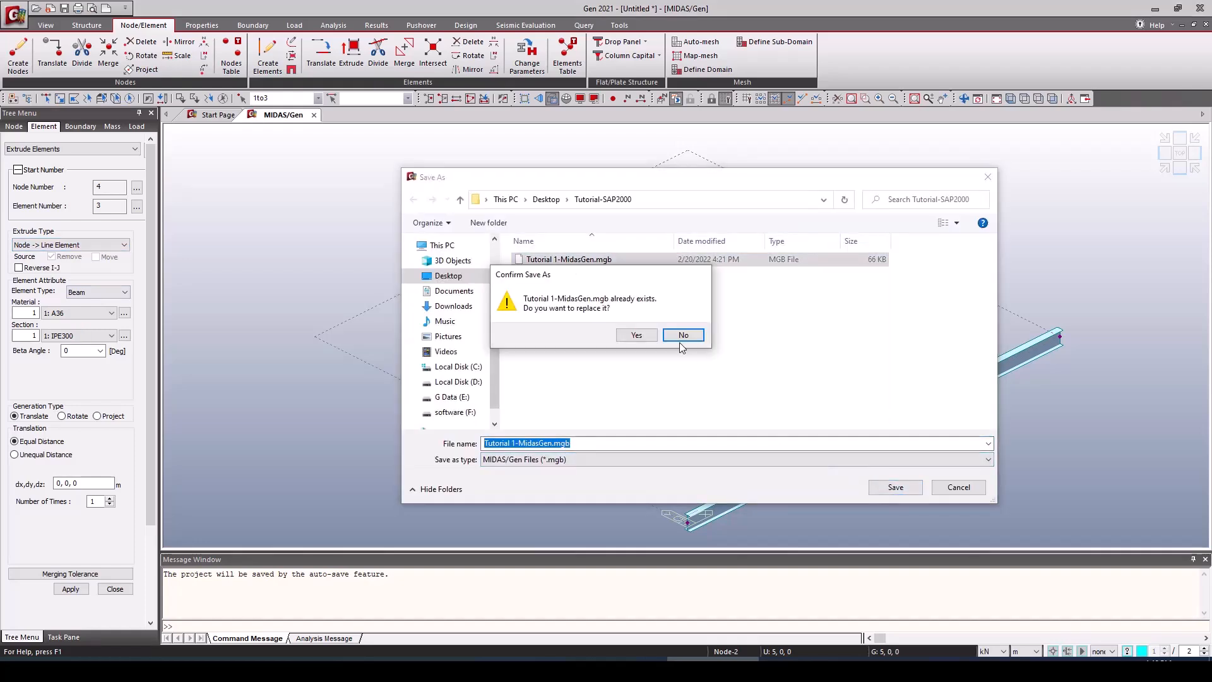
pyautogui.click(685, 338)
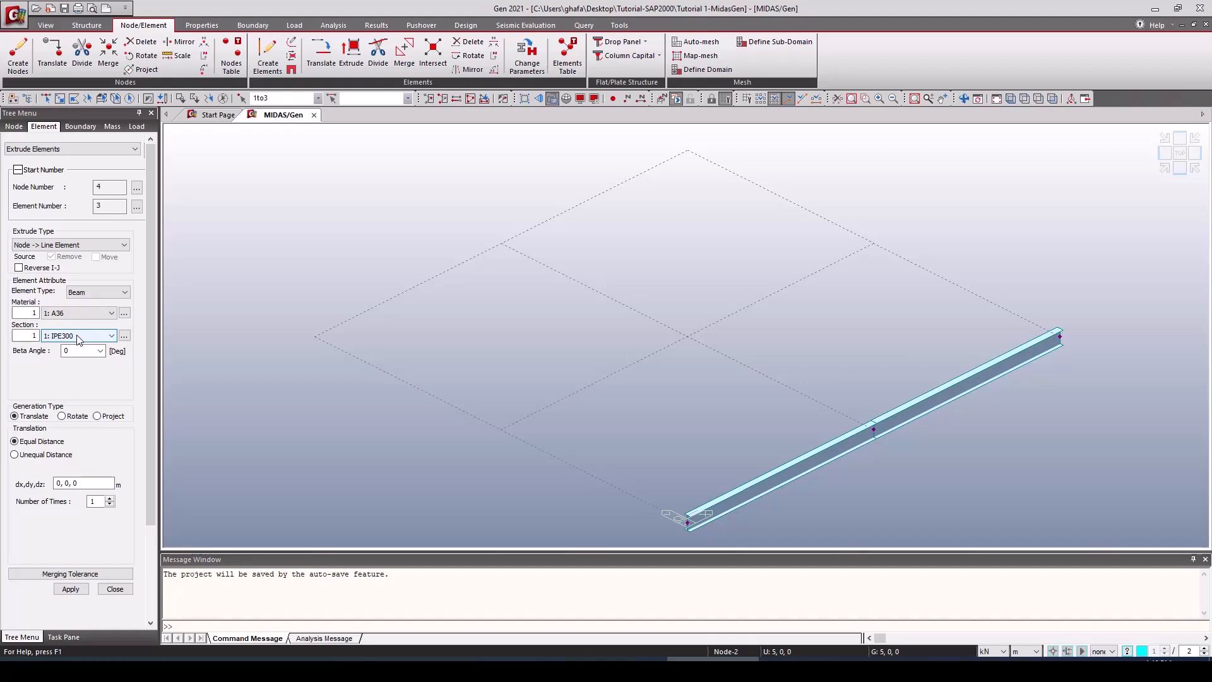
# Step: Extrude the selected nodes into A36 columns with section IPE330, using an equal-distance translation of 0, 0, -3.4 m
pyautogui.click(79, 337)
pyautogui.click(69, 348)
pyautogui.click(79, 336)
pyautogui.click(74, 355)
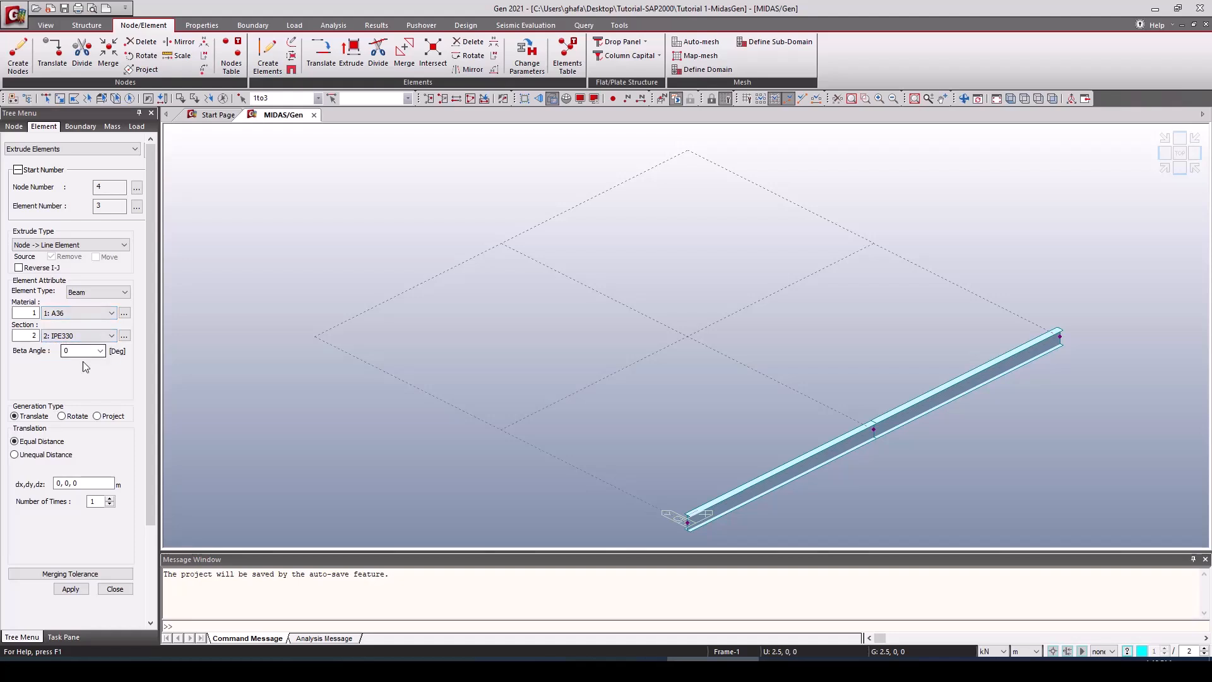
pyautogui.click(82, 483)
pyautogui.click(78, 484)
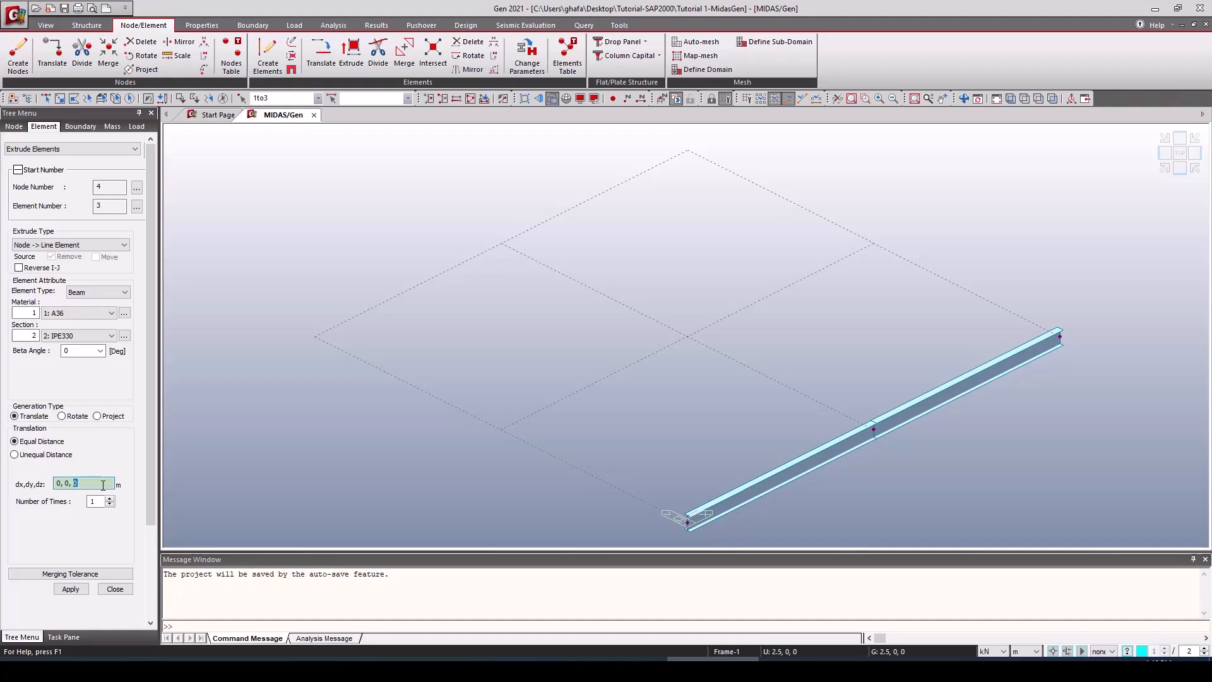
pyautogui.write('-3.4')
pyautogui.click(70, 588)
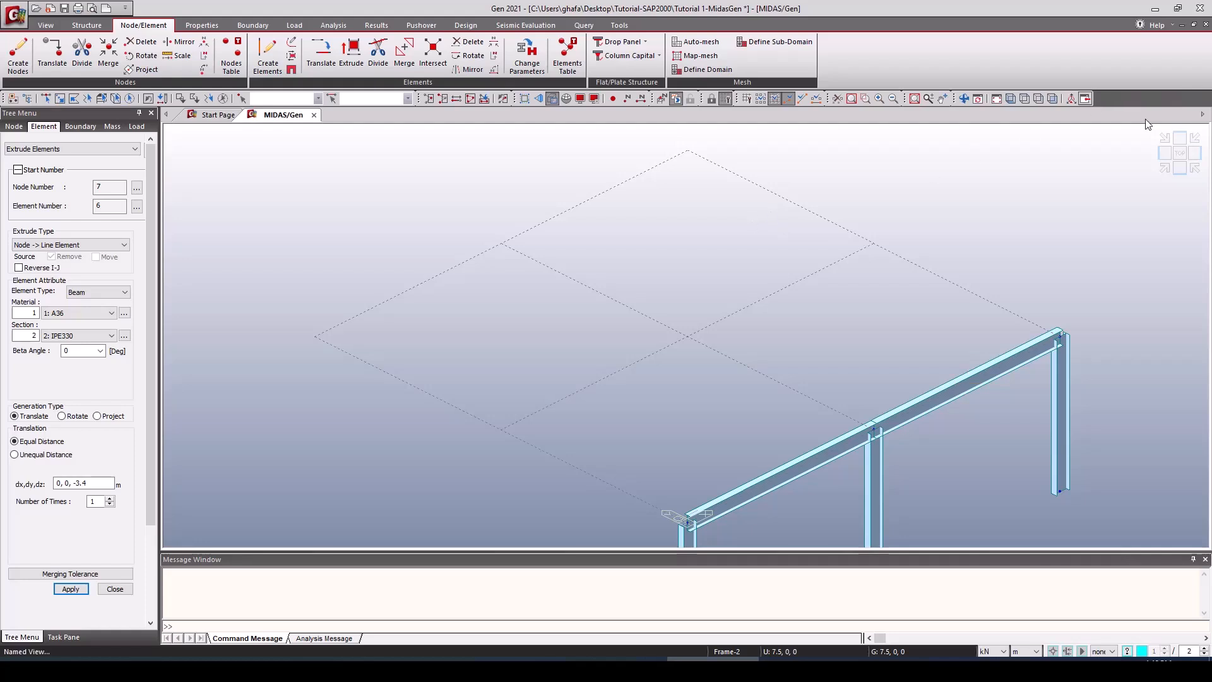
# Step: Inspect the frame in front and perspective views with element numbers, and return to a plain wireframe display without numbers
pyautogui.click(1178, 170)
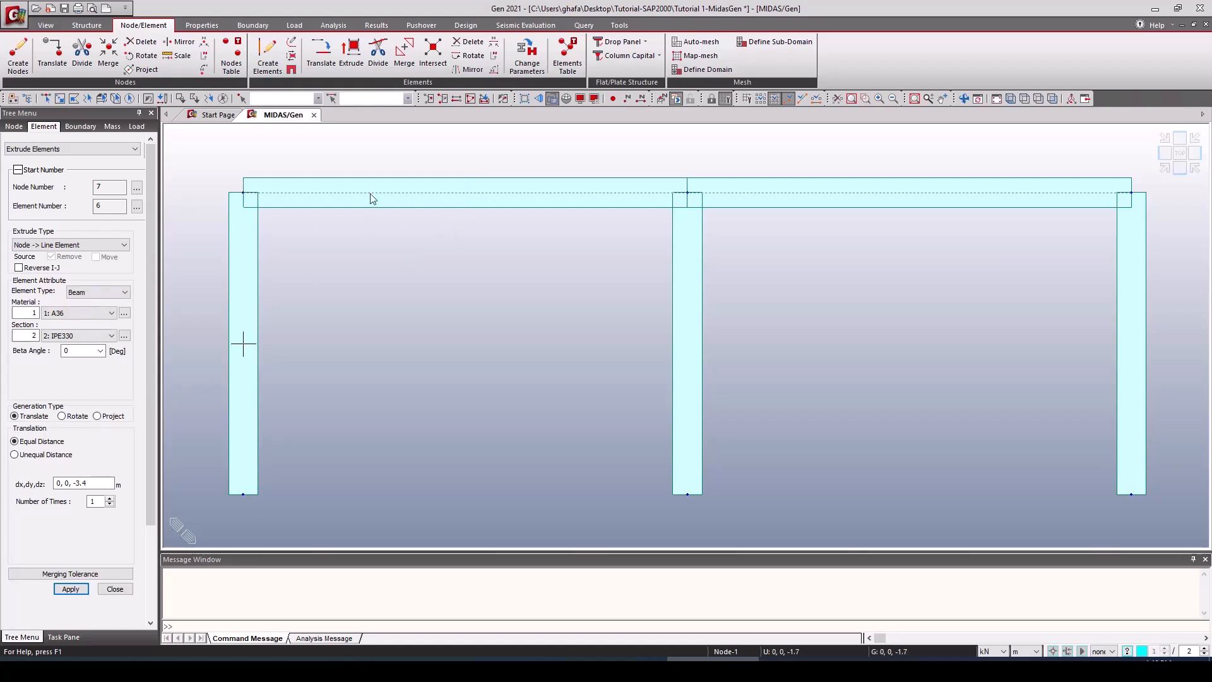
pyautogui.click(628, 99)
pyautogui.click(539, 100)
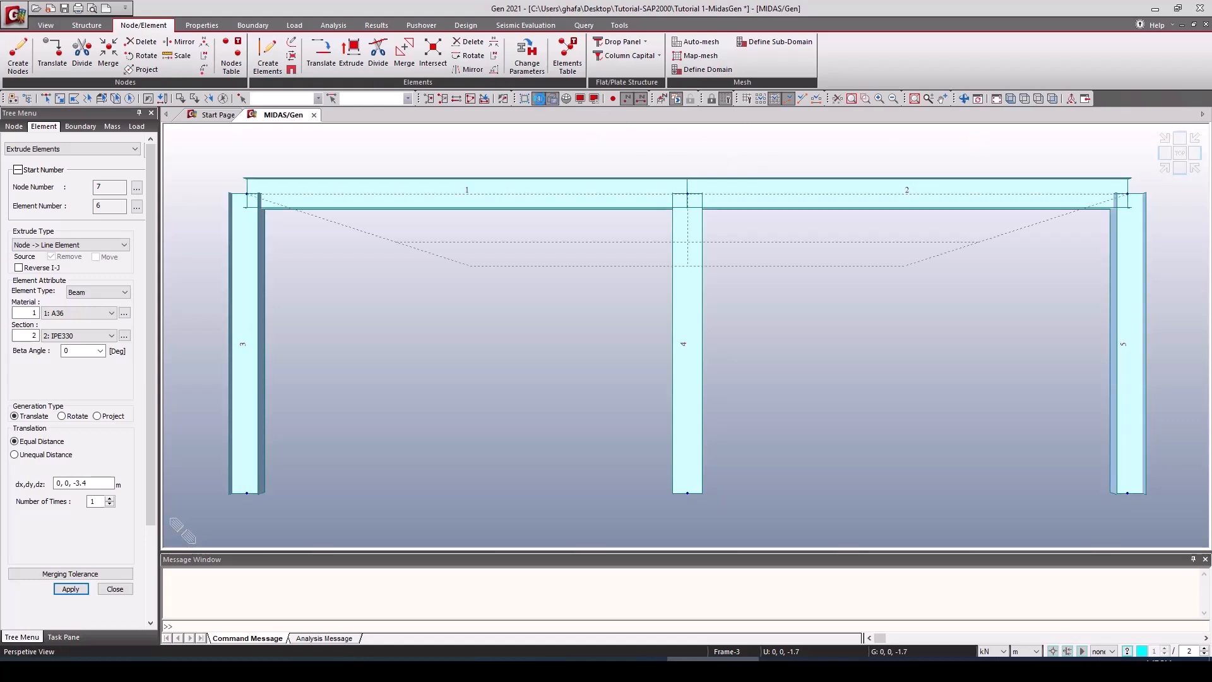
pyautogui.click(552, 100)
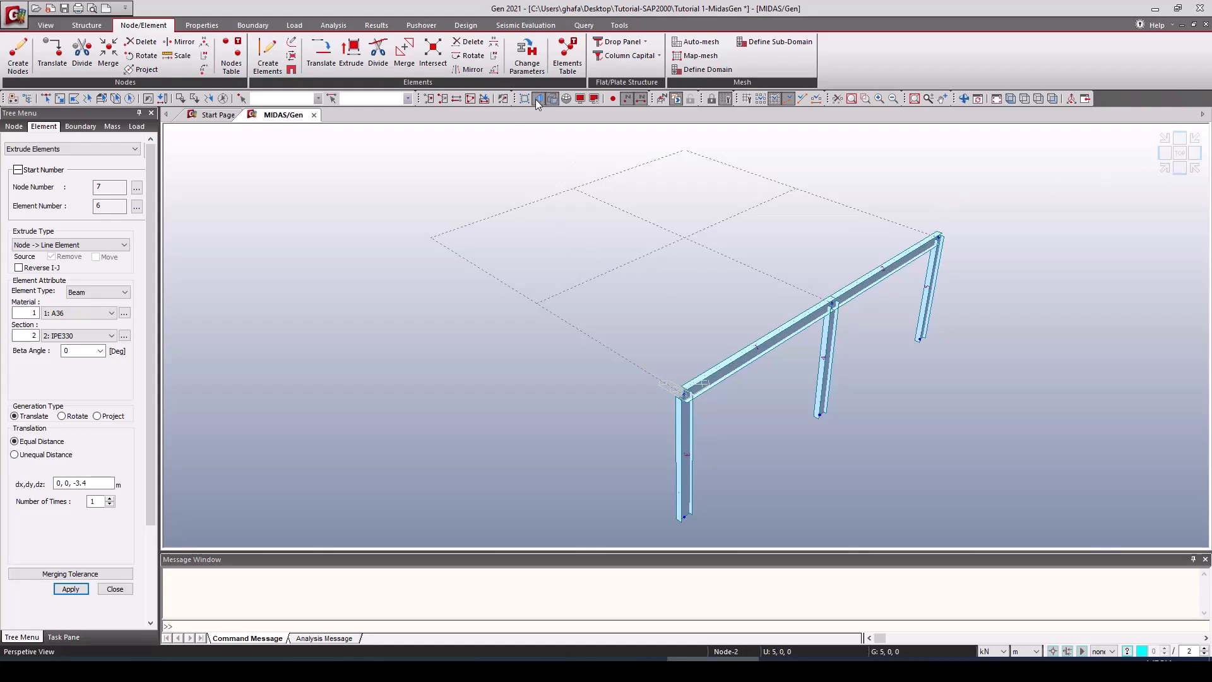
pyautogui.click(551, 99)
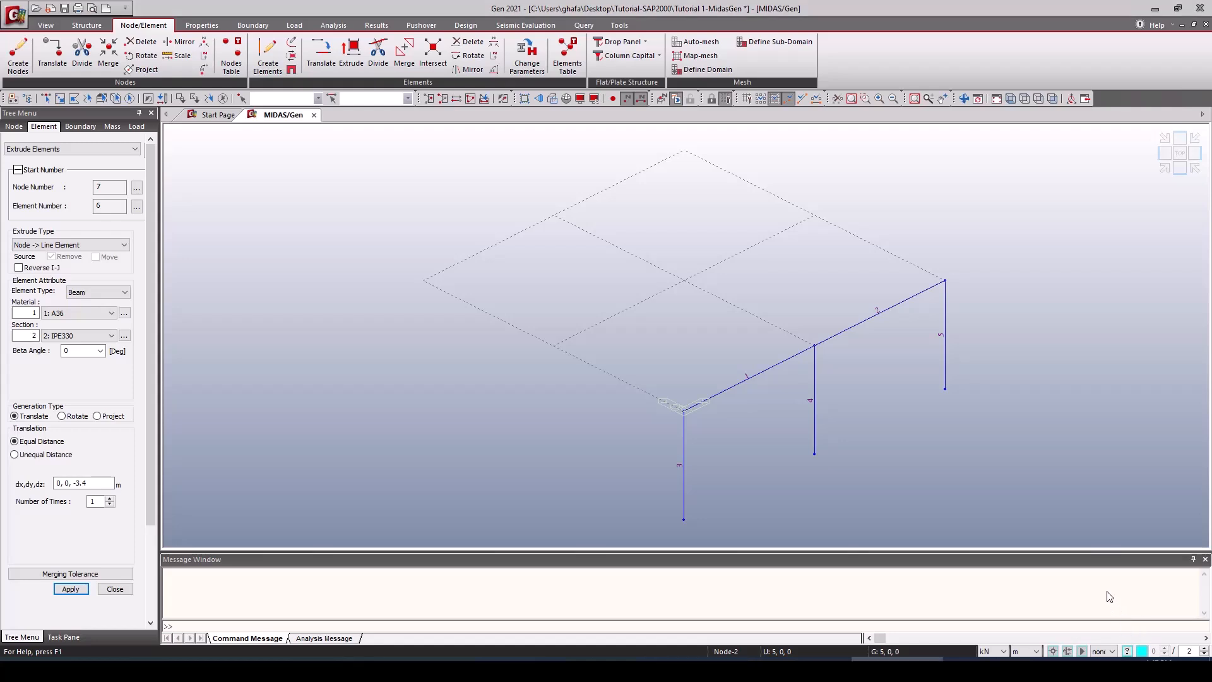
pyautogui.click(631, 98)
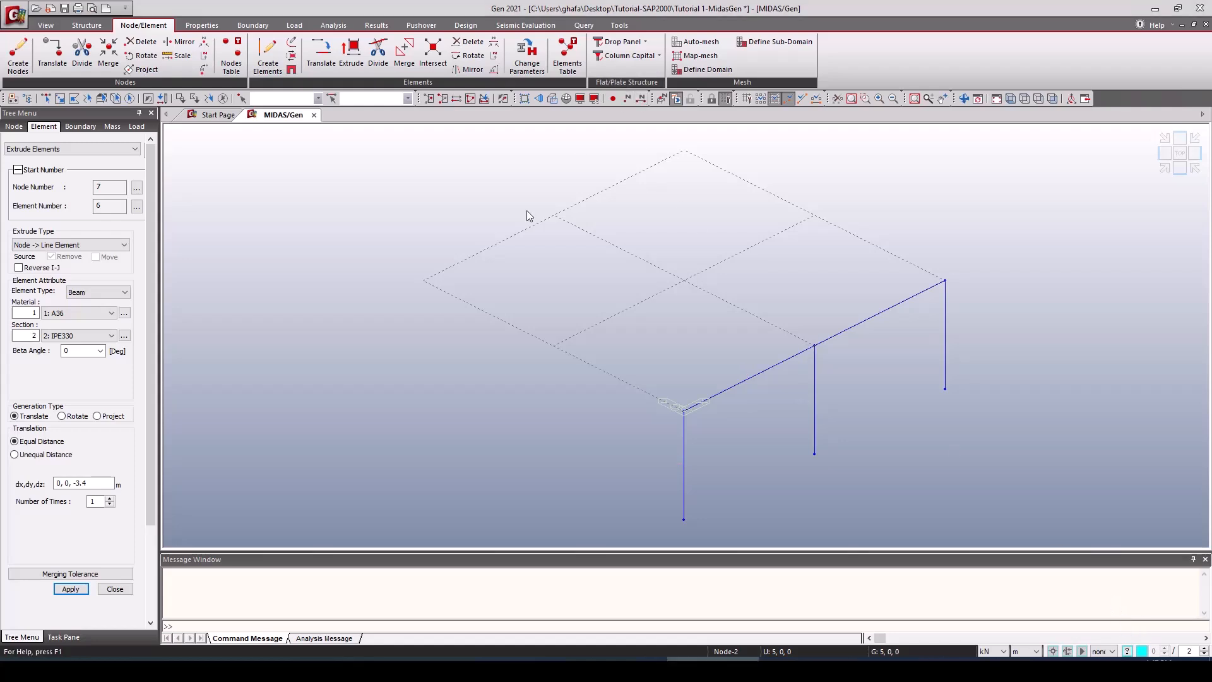
# Step: Copy the whole frame upward with an equal-distance translation of 0, 0, 3.4 m, and display the members with their section shapes
pyautogui.click(130, 98)
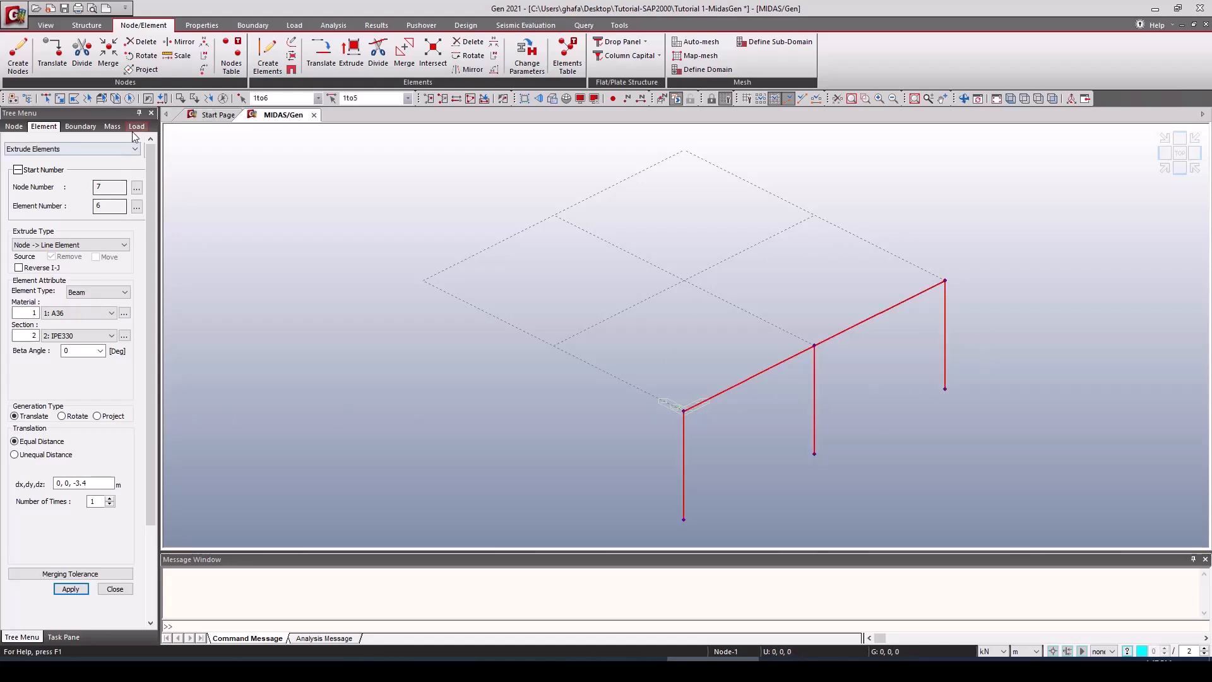
pyautogui.click(53, 150)
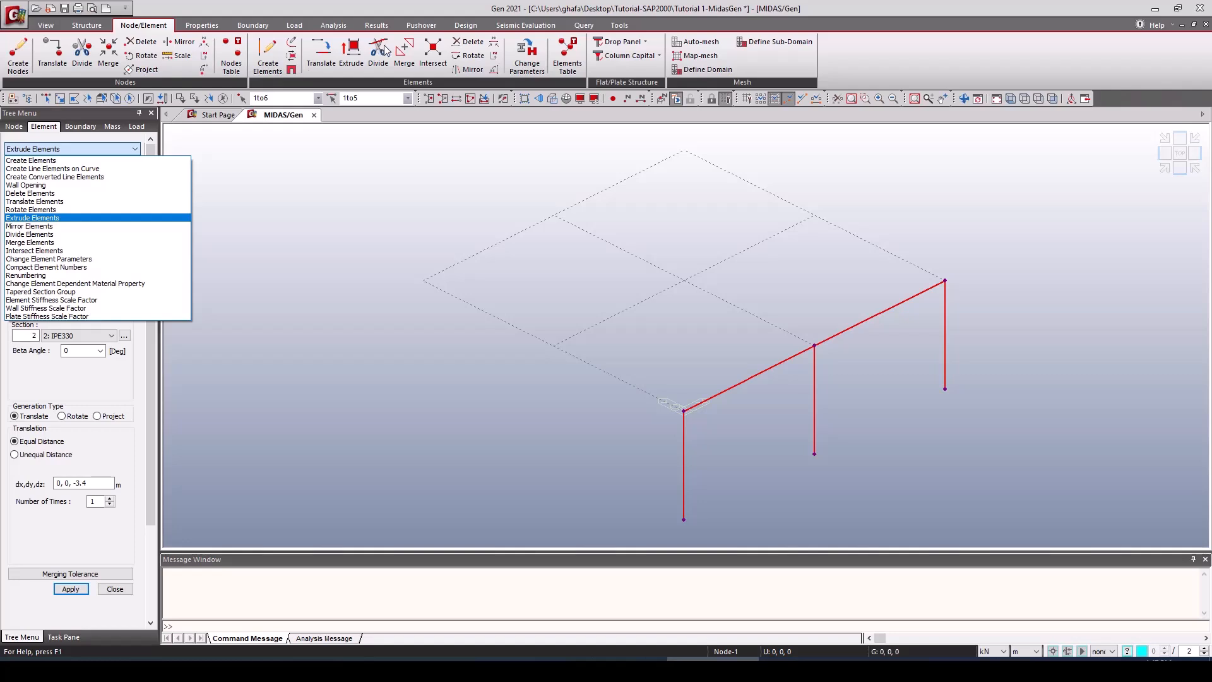
pyautogui.click(43, 202)
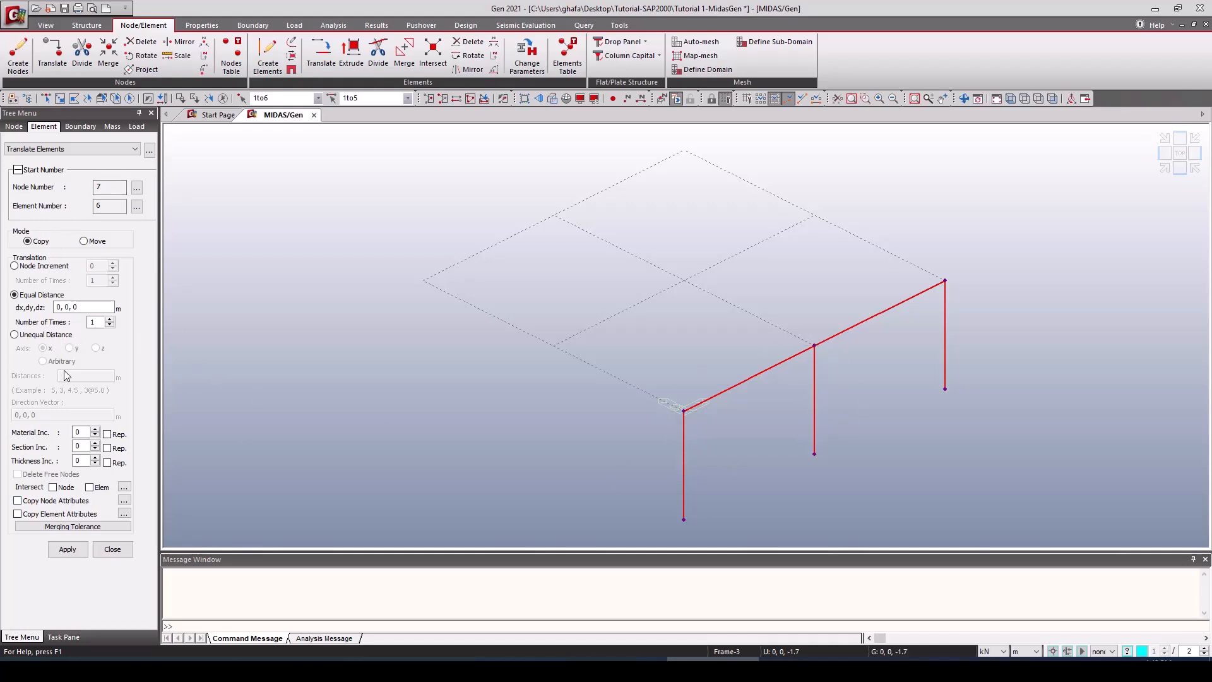
pyautogui.moveTo(84, 308); pyautogui.dragTo(73, 308)
pyautogui.write('3.4')
pyautogui.click(68, 549)
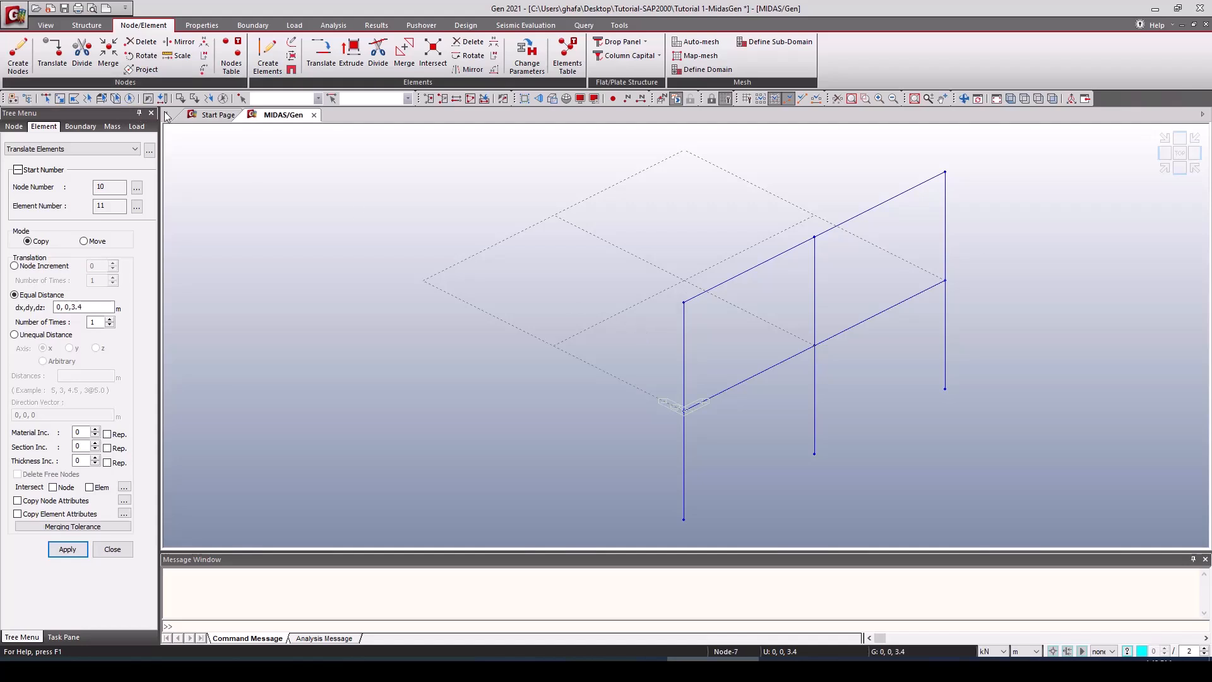
pyautogui.click(551, 97)
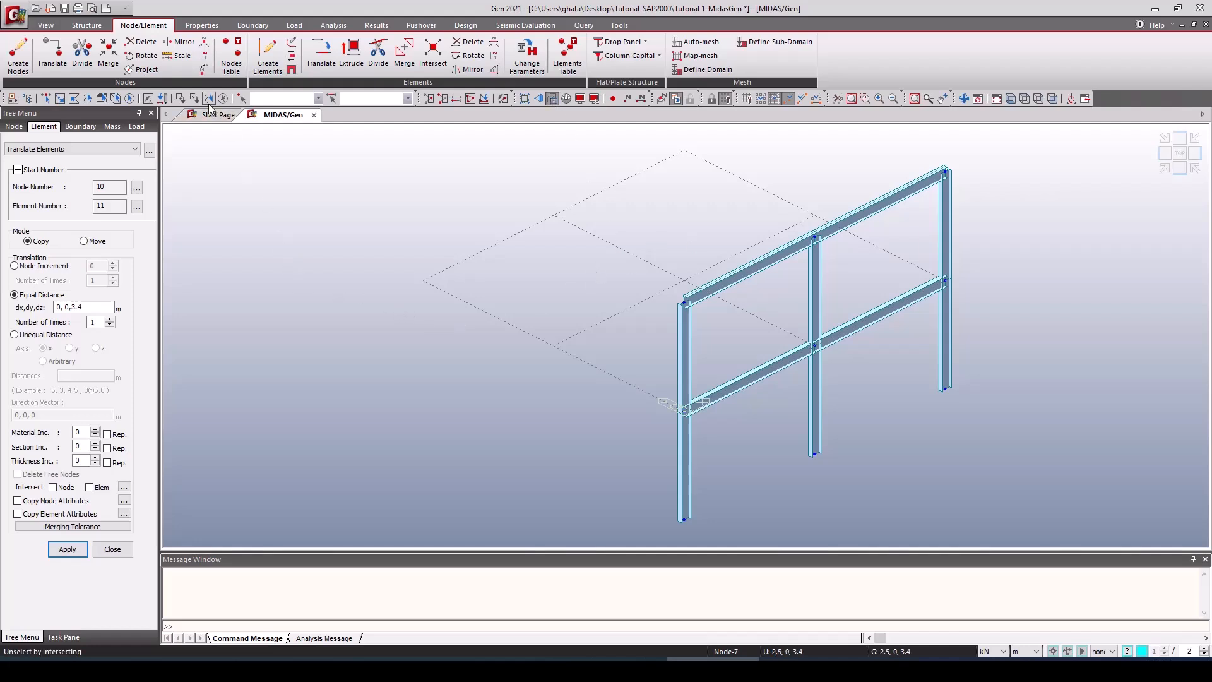
# Step: Assign fixed supports to the three column base nodes, restraining all displacements and rotations with D-ALL, R-ALL and Rw
pyautogui.click(251, 26)
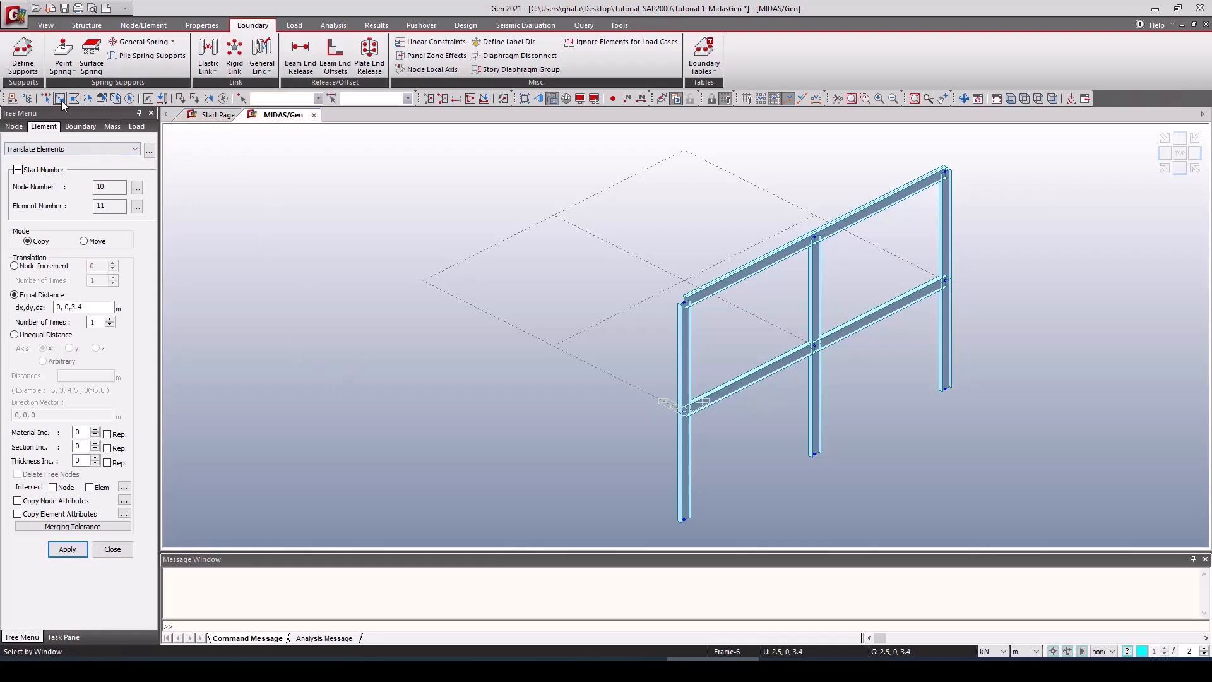
pyautogui.click(1180, 169)
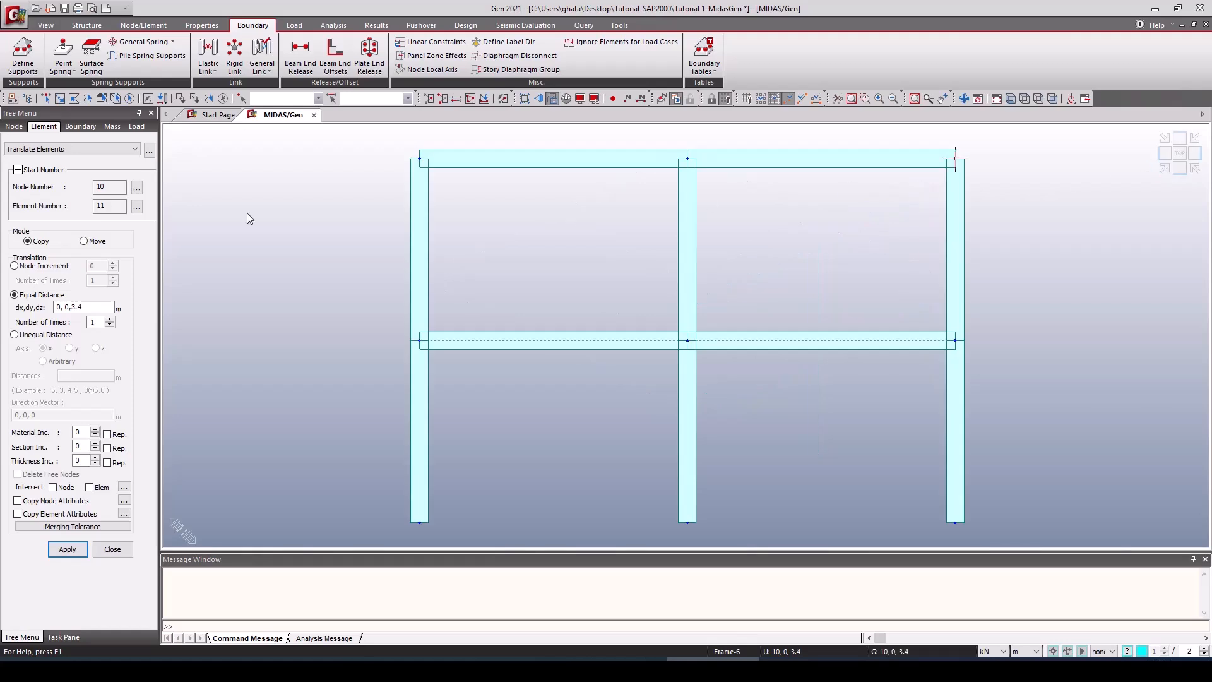
pyautogui.click(45, 98)
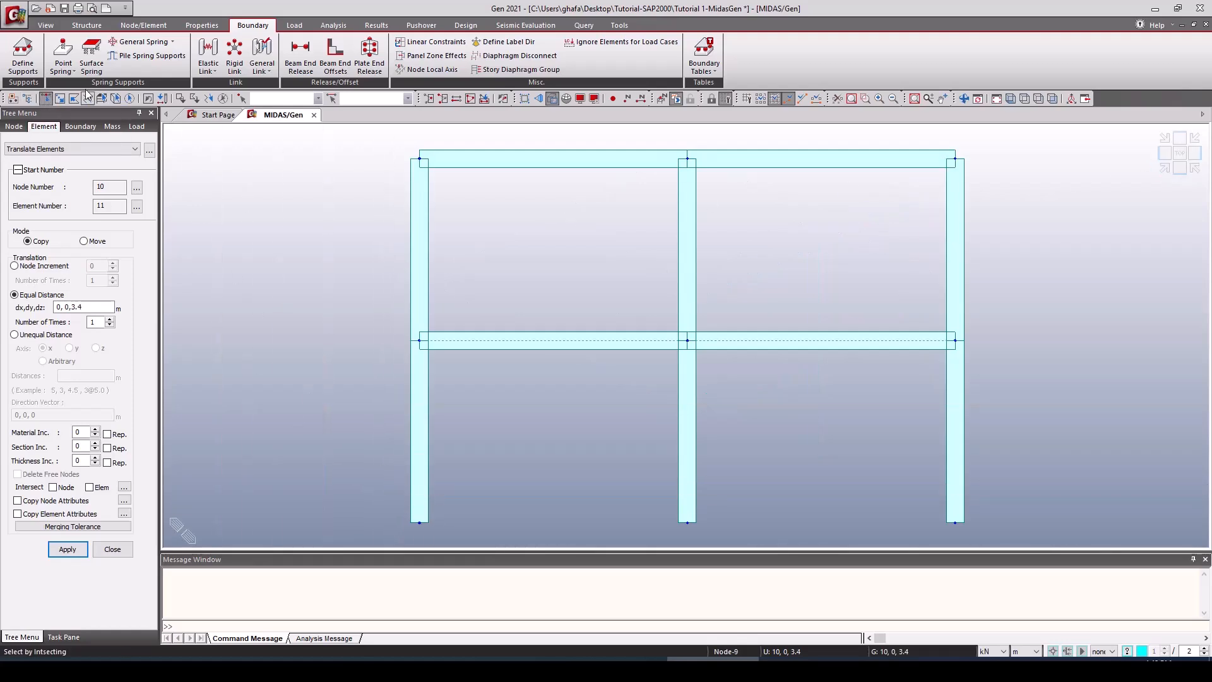
pyautogui.click(60, 98)
pyautogui.moveTo(372, 538); pyautogui.dragTo(985, 540)
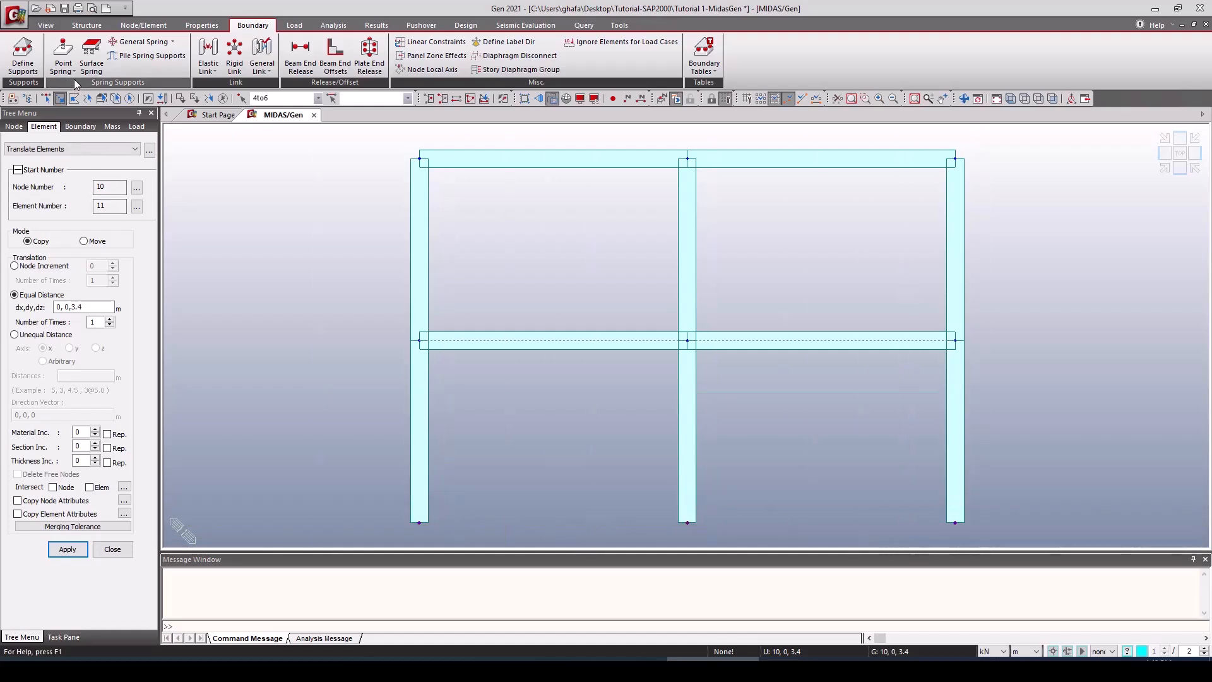
pyautogui.click(23, 57)
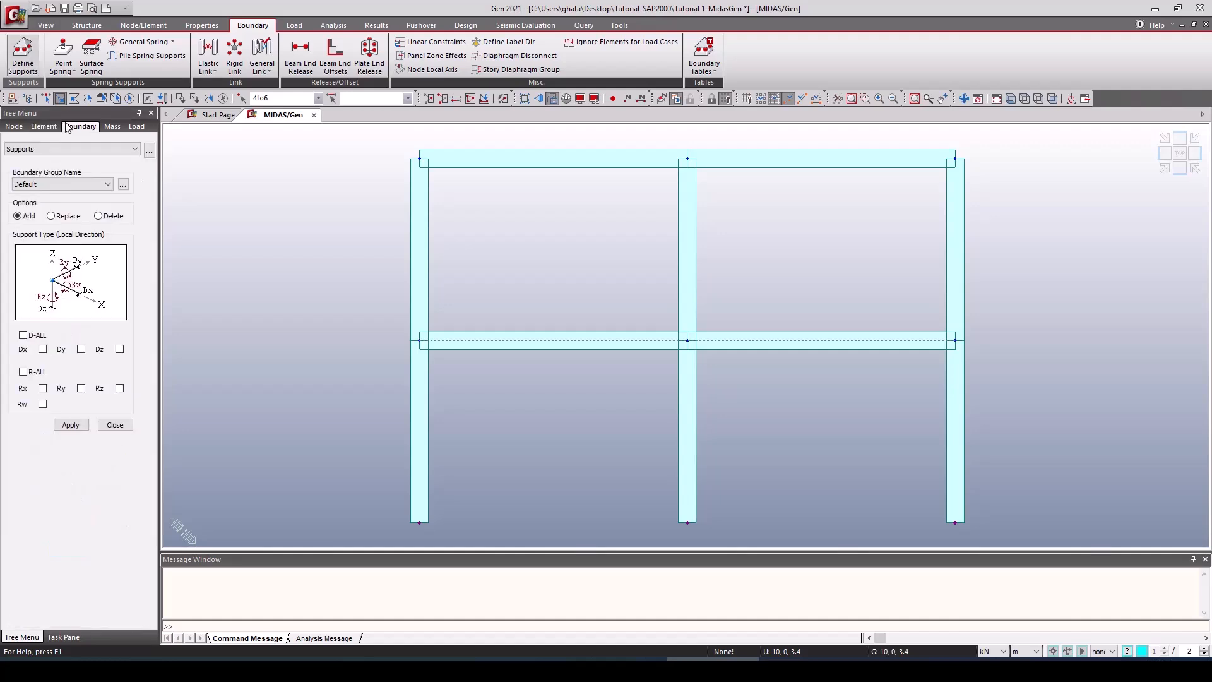
pyautogui.click(23, 372)
pyautogui.click(70, 425)
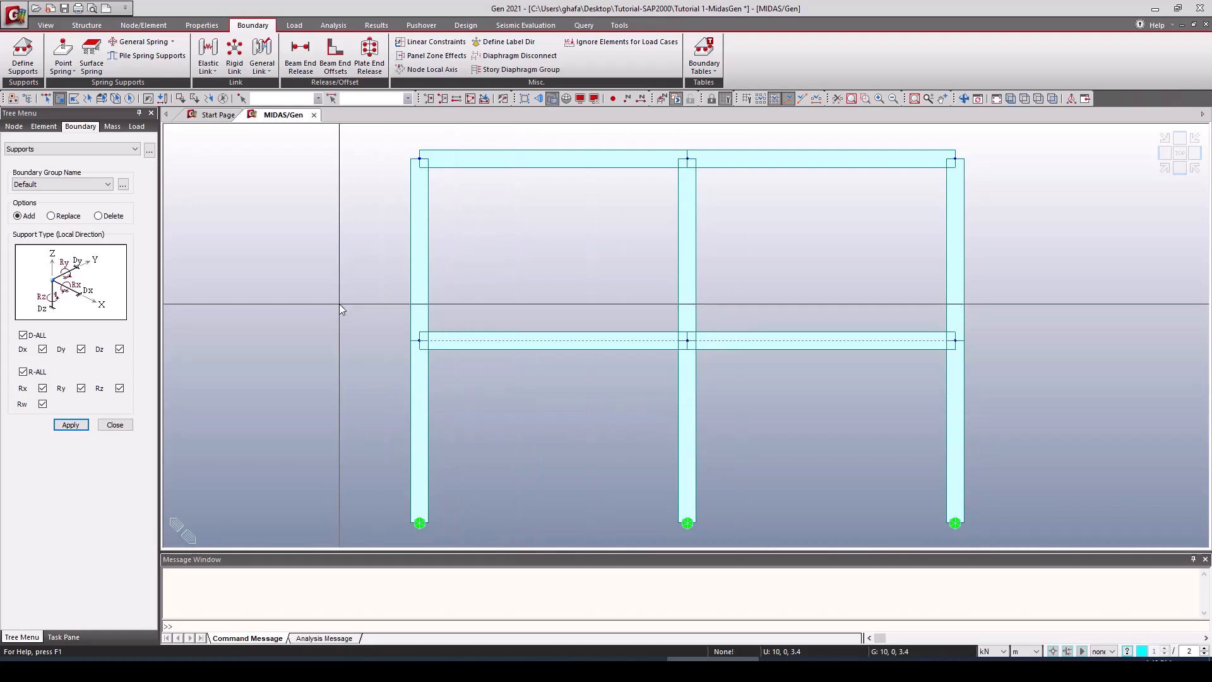
pyautogui.click(1163, 169)
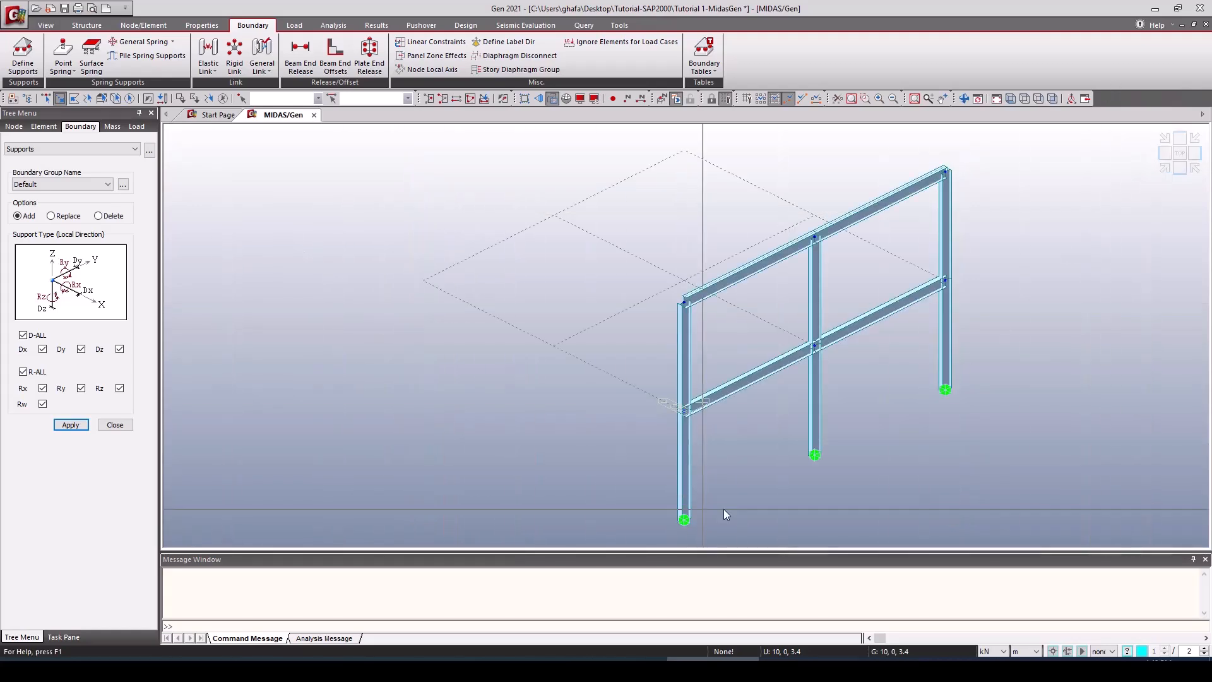
# Step: Add a static load case named DL of type Dead Load (D)
pyautogui.click(295, 25)
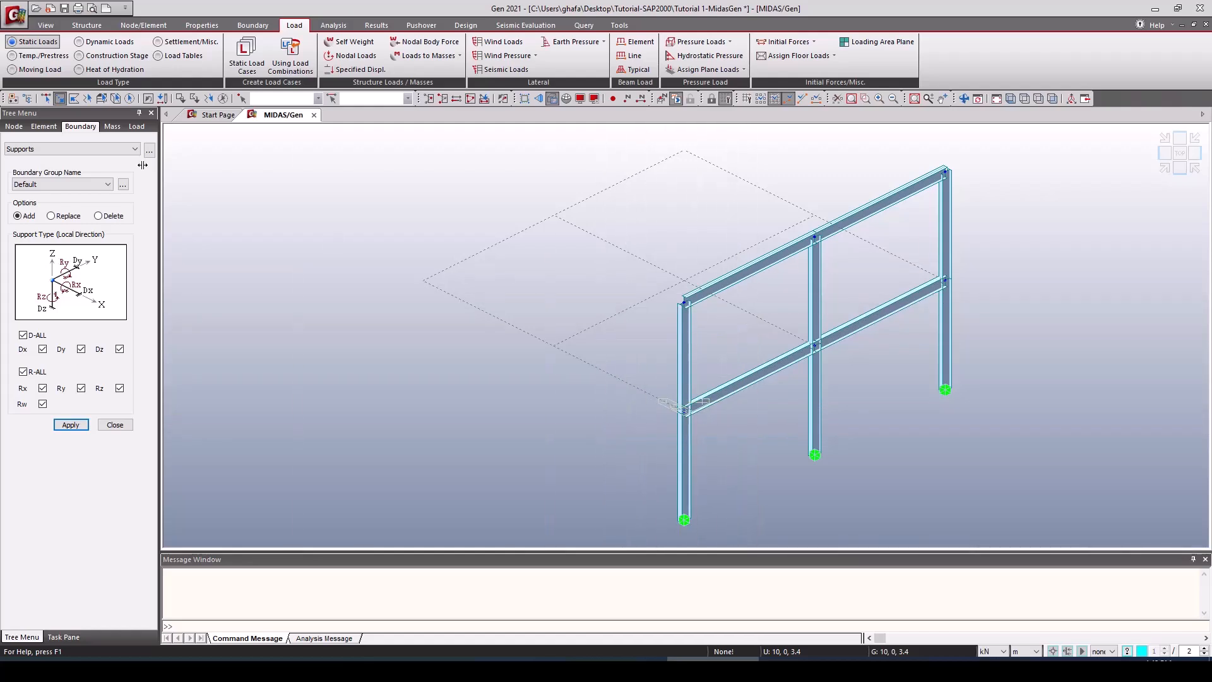
pyautogui.click(249, 61)
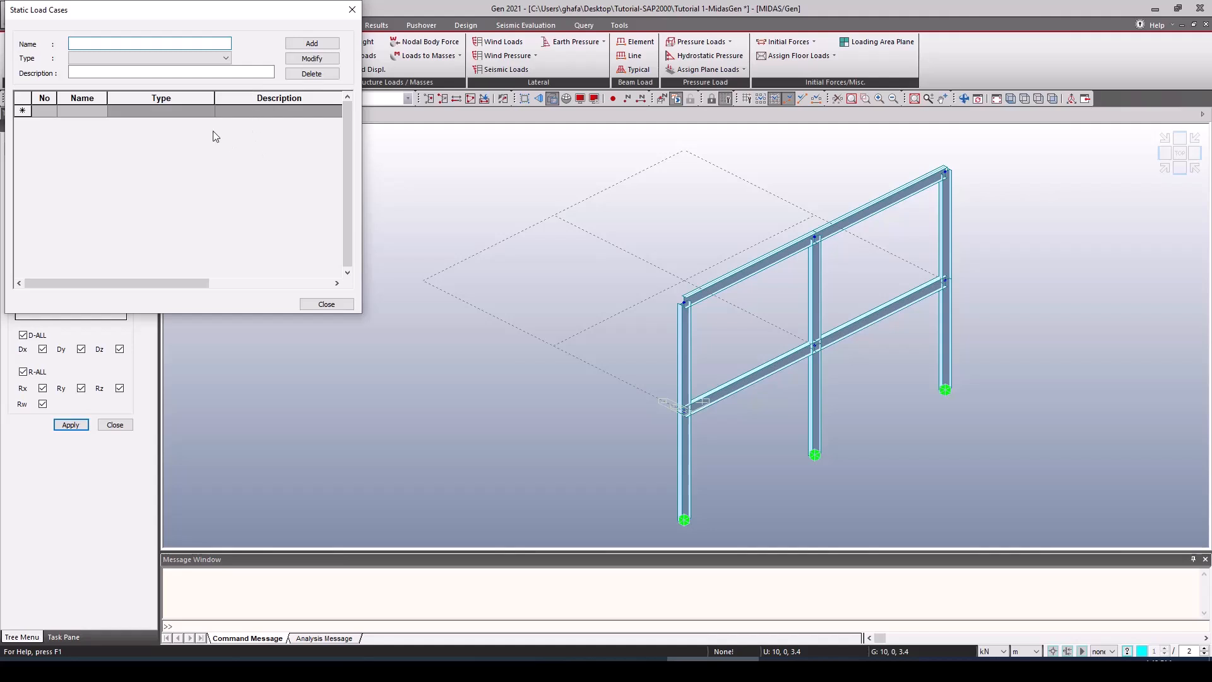
pyautogui.click(197, 59)
pyautogui.click(162, 76)
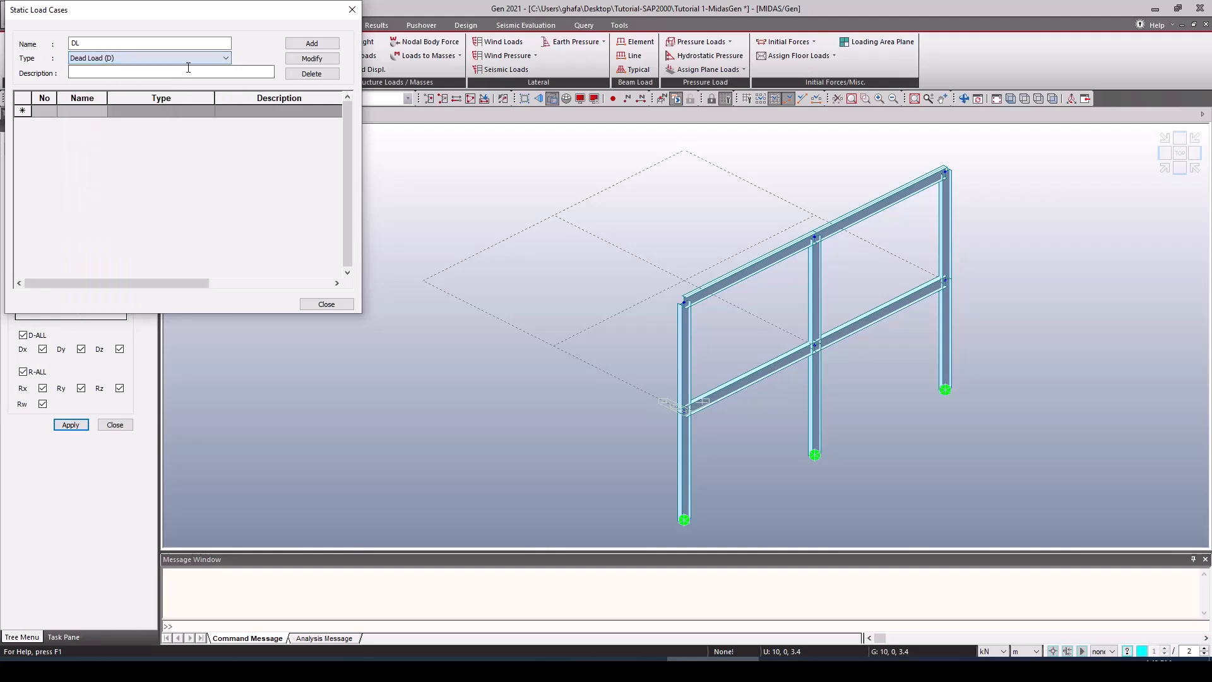
pyautogui.click(301, 48)
# Step: Add a second static load case named LL of type Dead Load (D)
pyautogui.click(157, 58)
pyautogui.click(125, 54)
pyautogui.moveTo(102, 42); pyautogui.dragTo(58, 42)
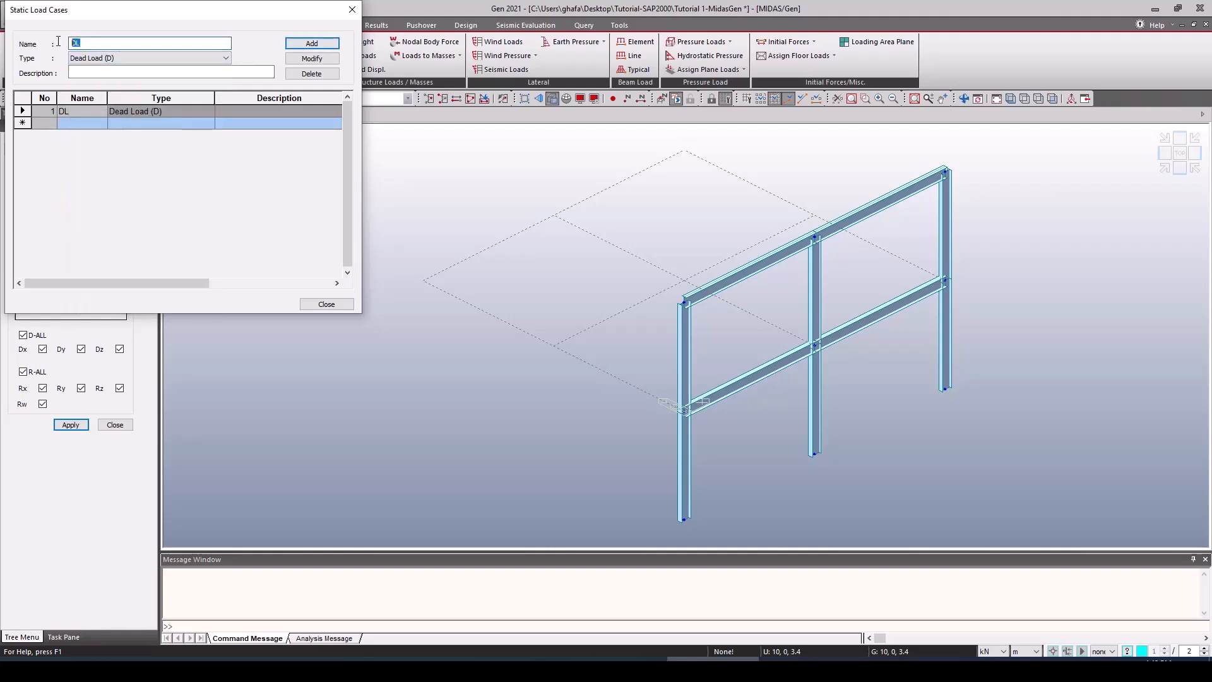
pyautogui.write('LL')
pyautogui.click(312, 43)
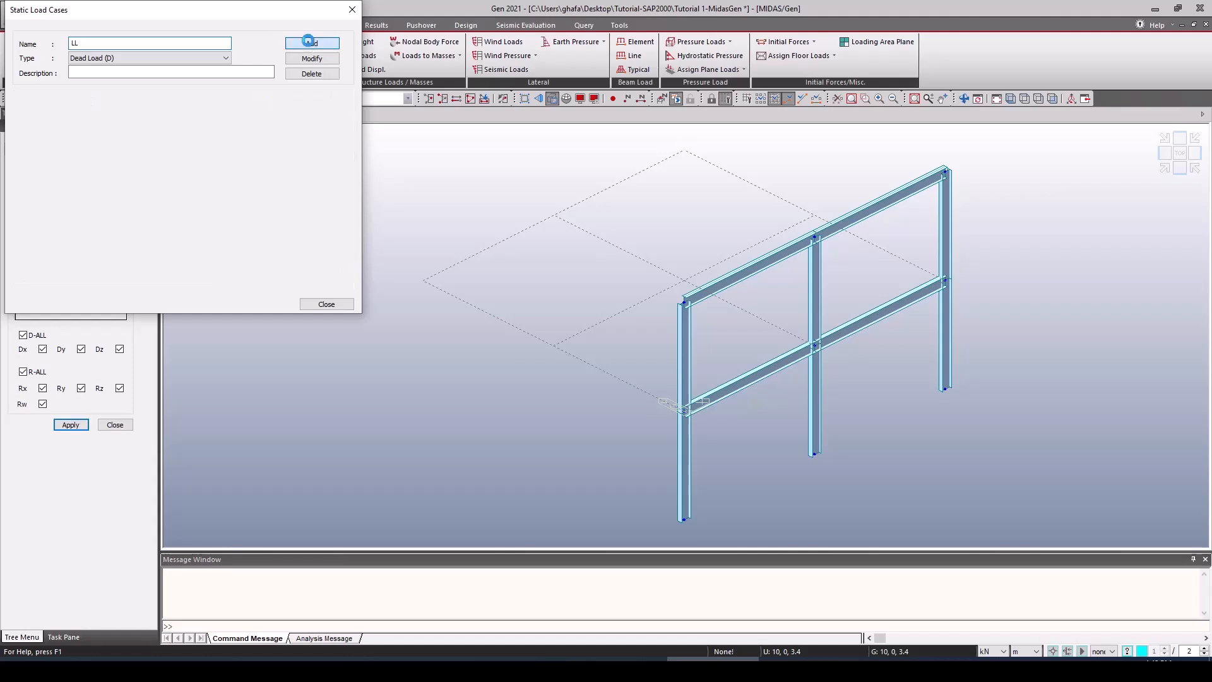
# Step: Add a third static load case named Laateral-Load of type User Defined Load (USER), and finish defining load cases
pyautogui.click(125, 58)
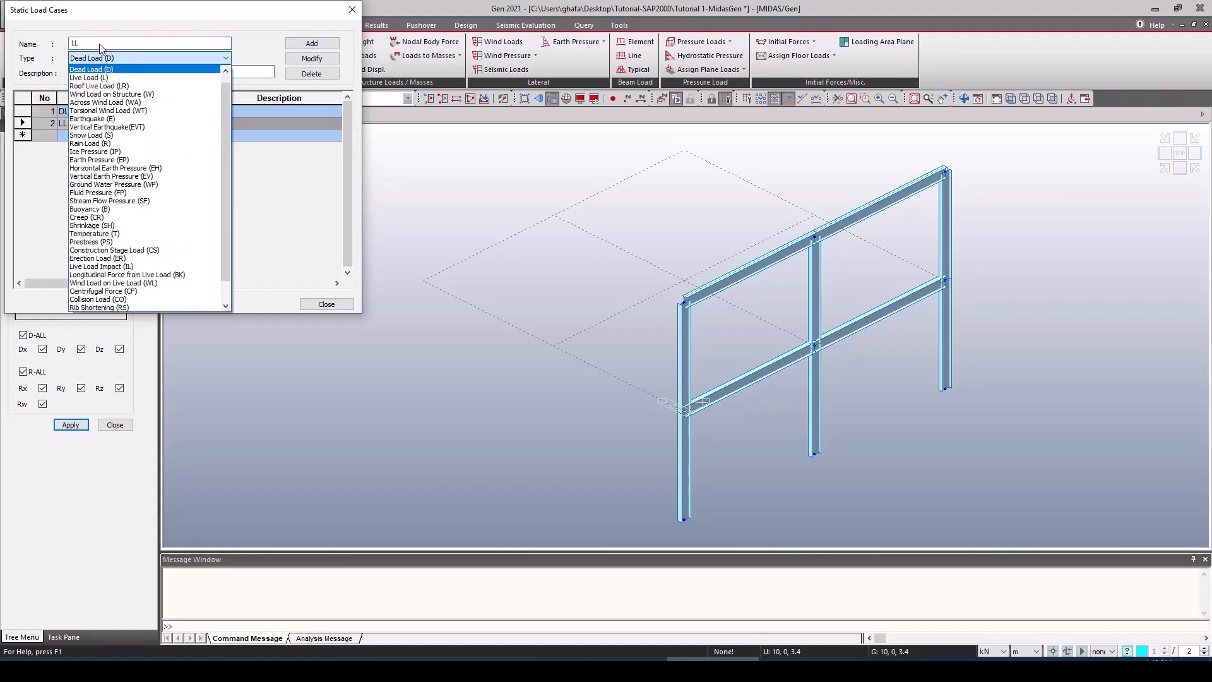
pyautogui.click(101, 44)
pyautogui.moveTo(101, 43); pyautogui.dragTo(67, 44)
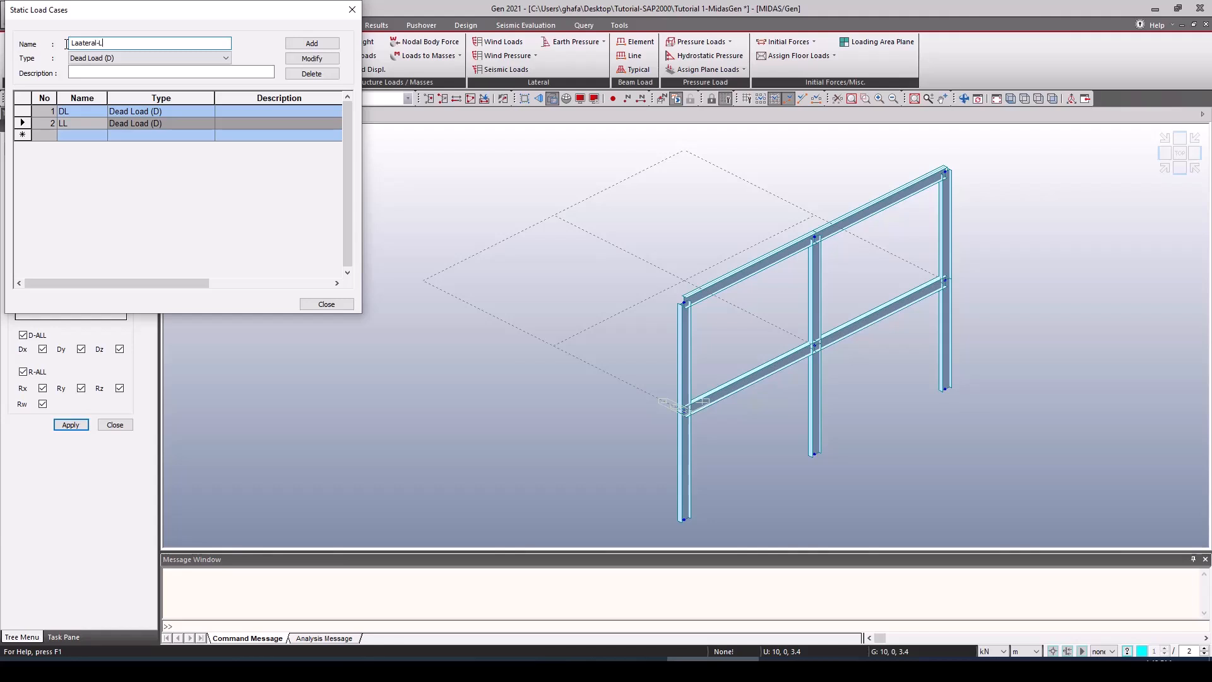
pyautogui.click(131, 58)
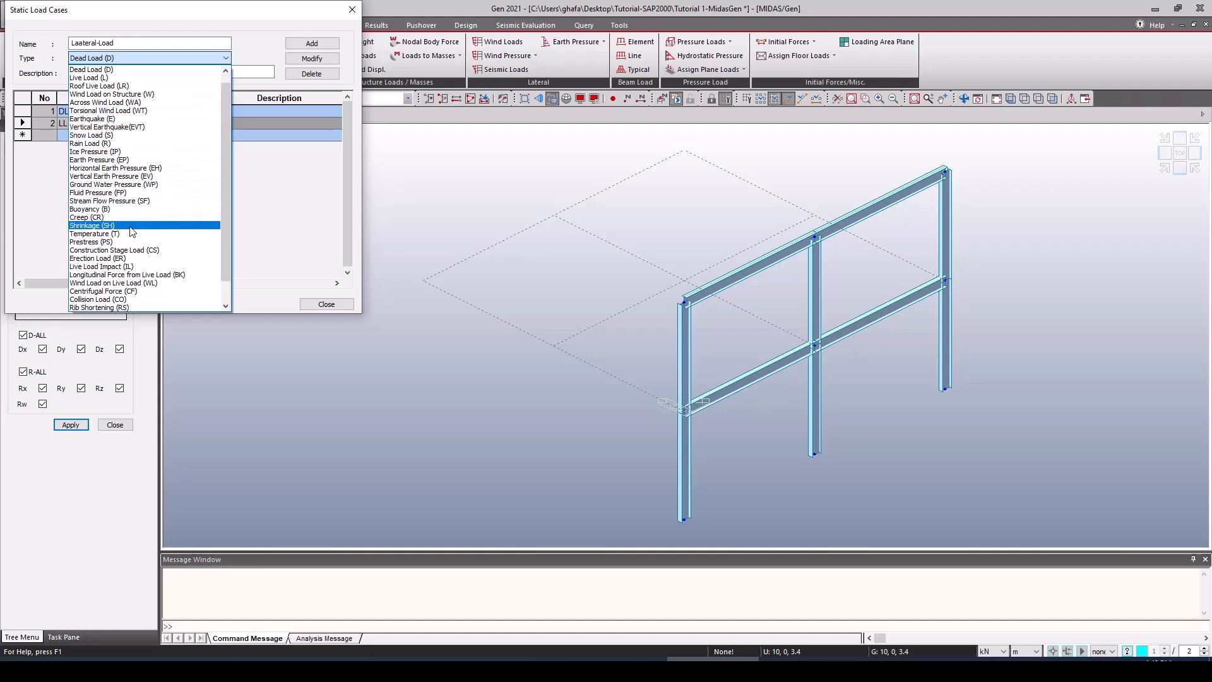
pyautogui.scroll(-1, 150, 221)
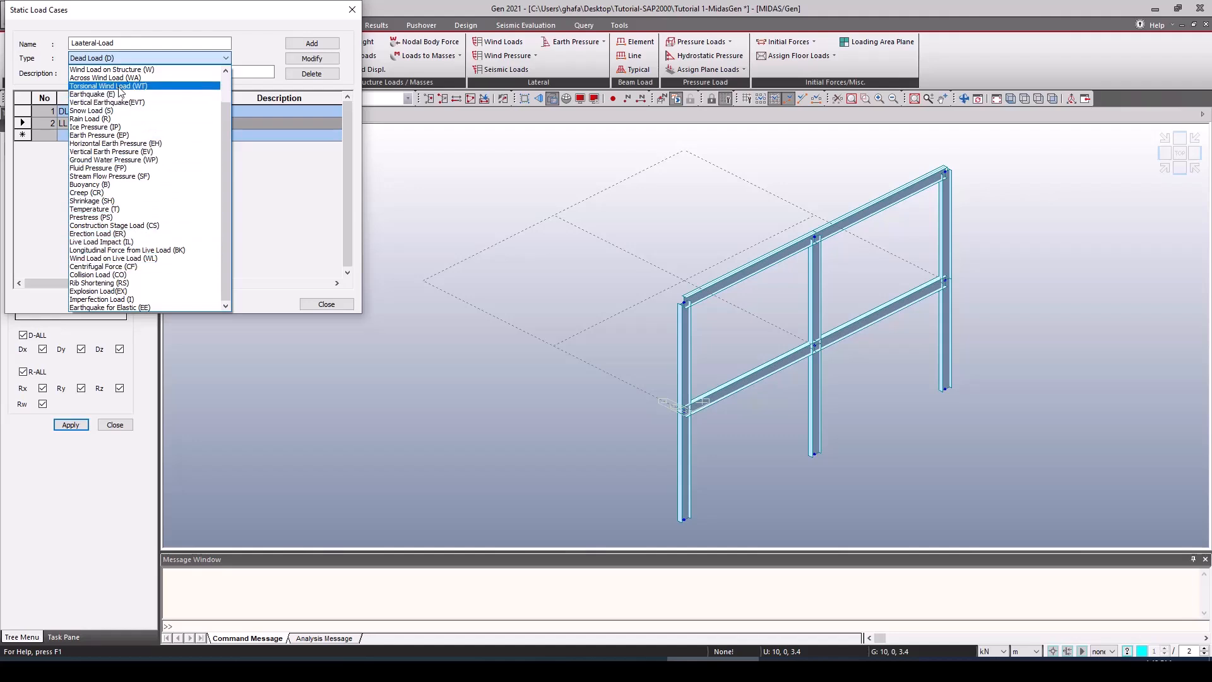
pyautogui.scroll(2, 127, 82)
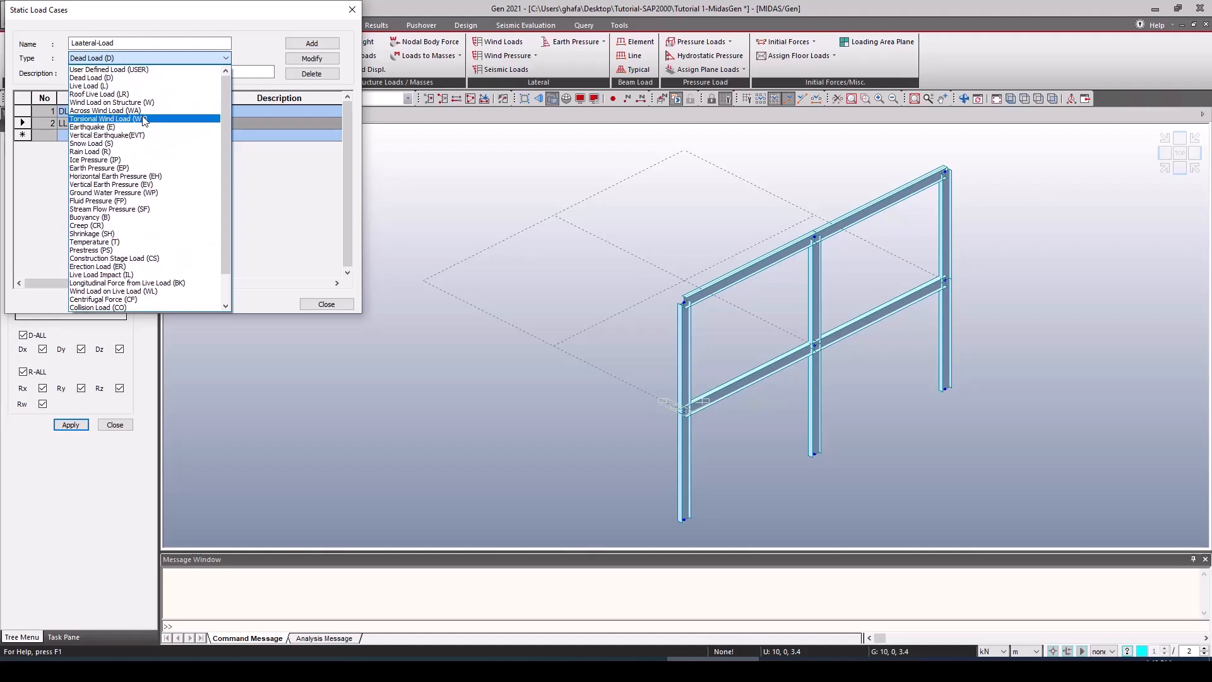
pyautogui.click(114, 70)
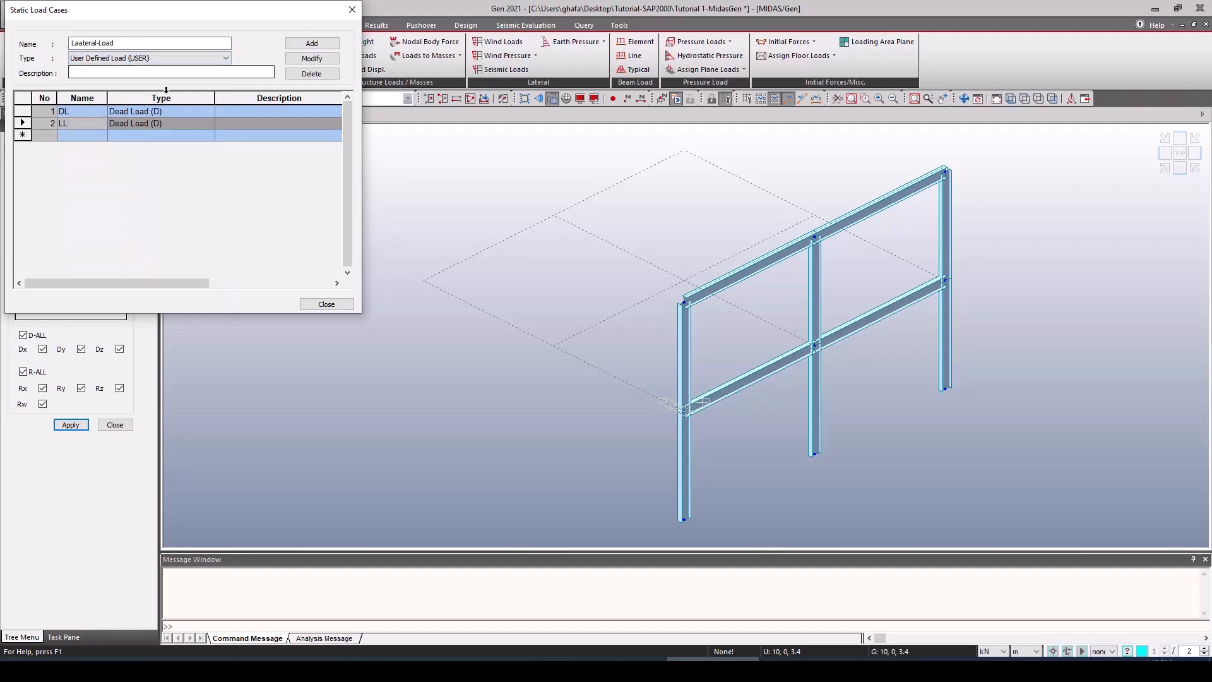
pyautogui.click(312, 43)
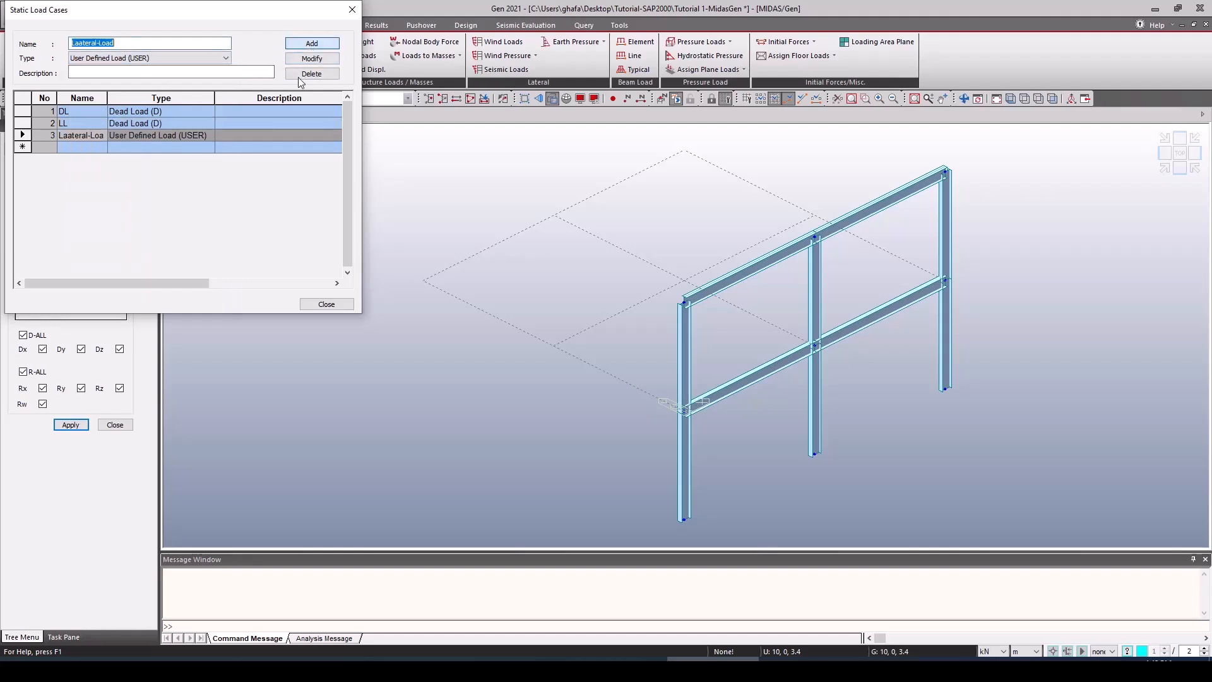
pyautogui.click(340, 305)
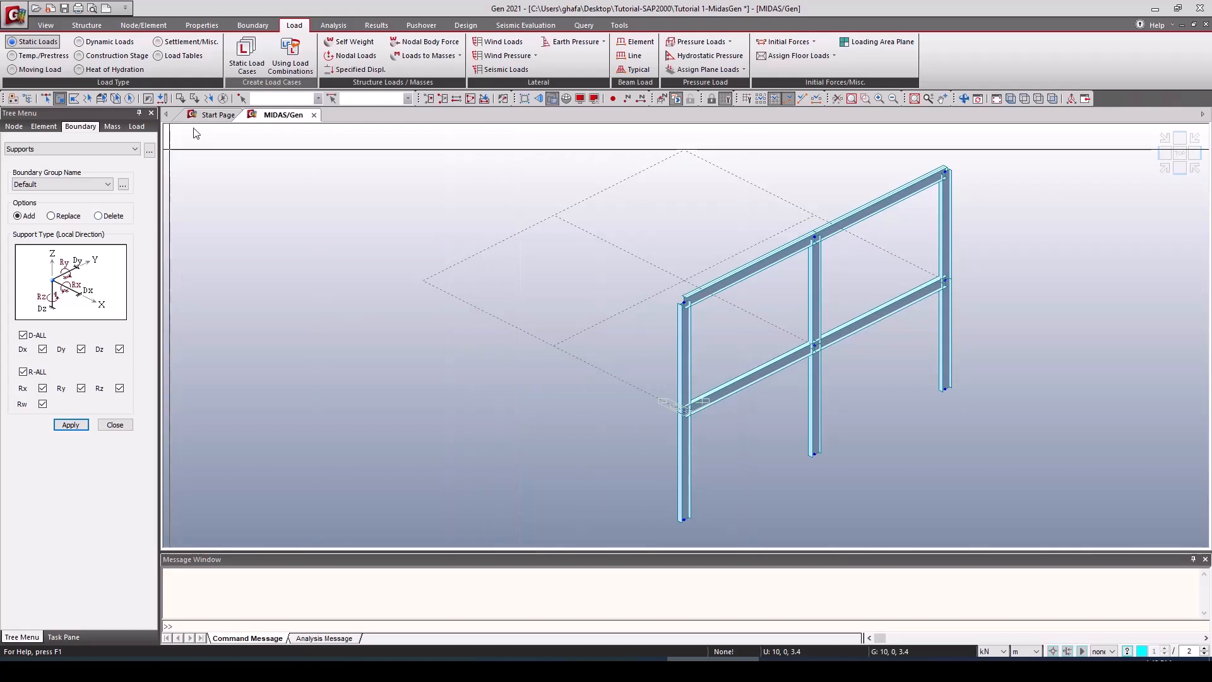
# Step: Add self weight to load case DL with a Z factor of -1
pyautogui.click(352, 42)
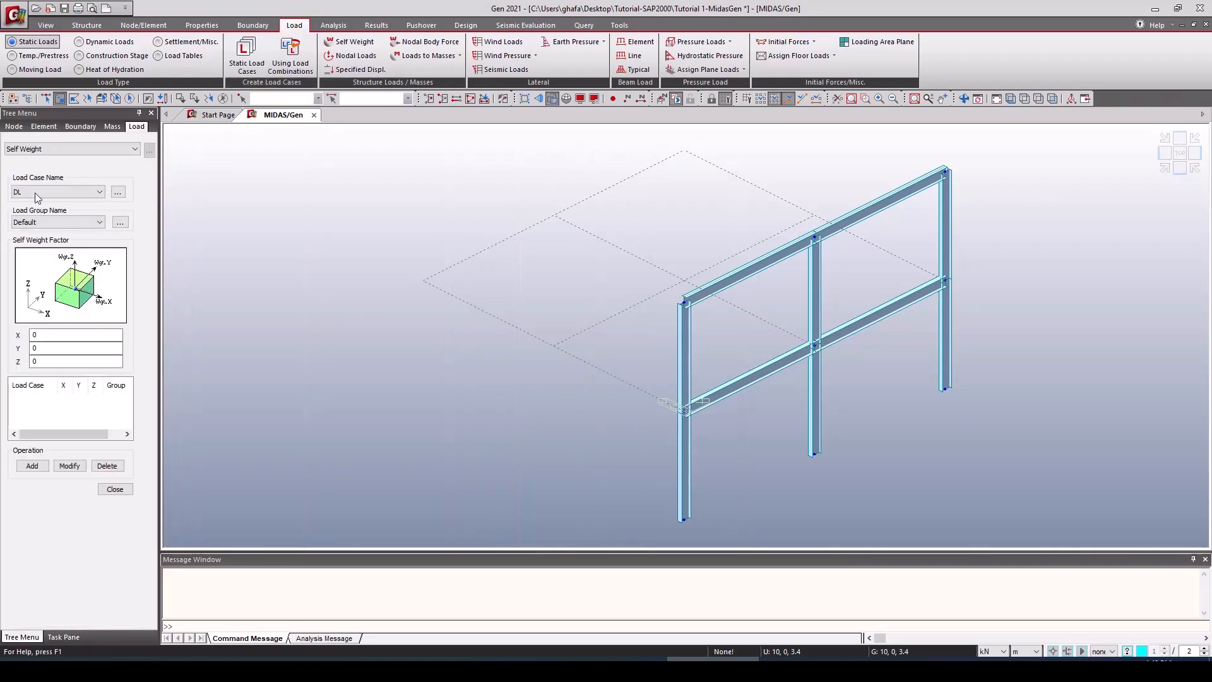
pyautogui.moveTo(44, 361); pyautogui.dragTo(20, 364)
pyautogui.click(31, 465)
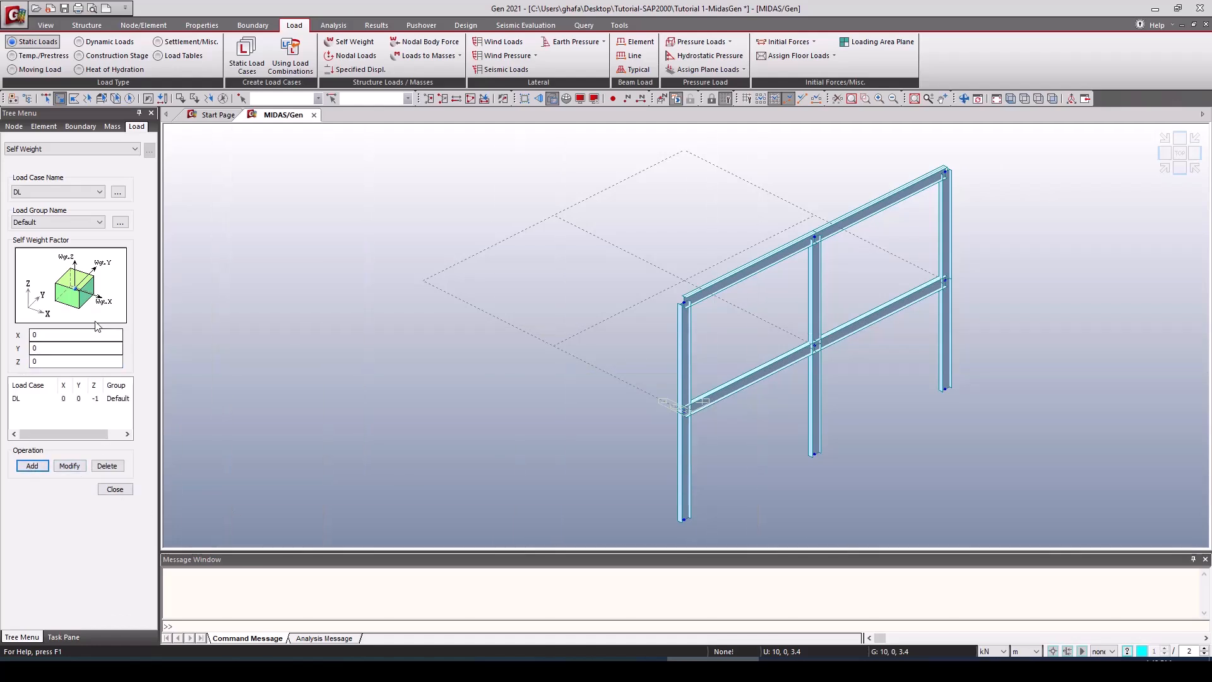
# Step: Apply a uniform element beam load of -10 kN/m in Global Z to all four beams under load case DL
pyautogui.click(633, 43)
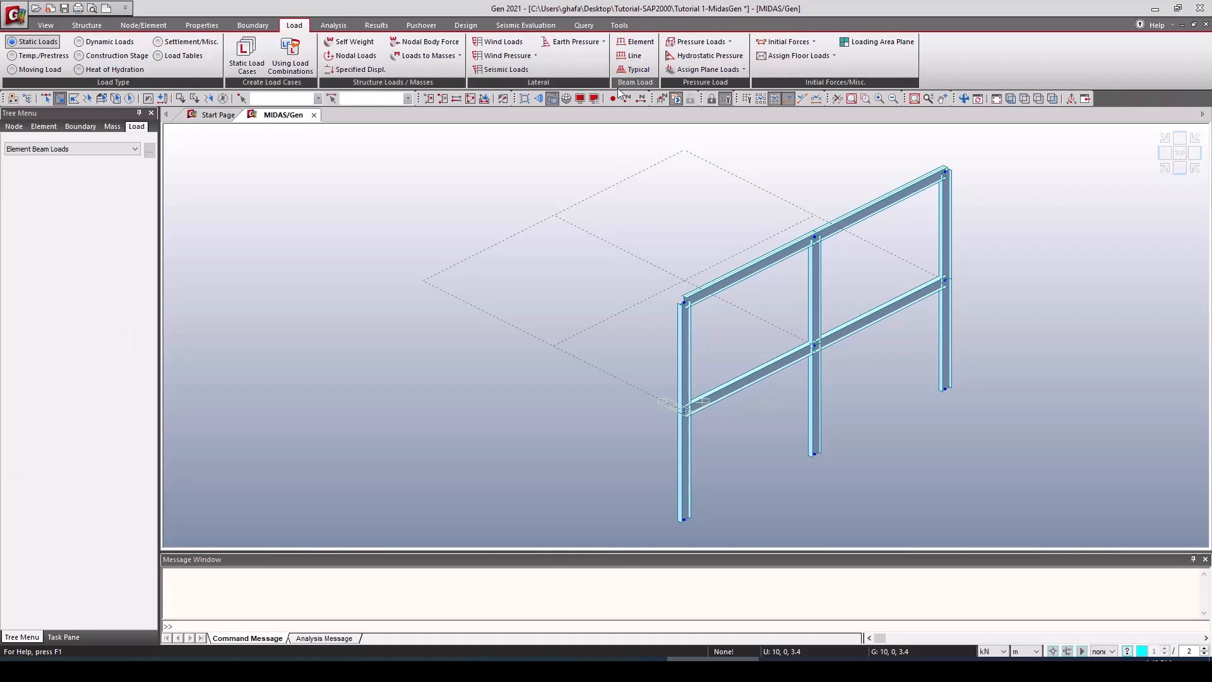
pyautogui.click(745, 368)
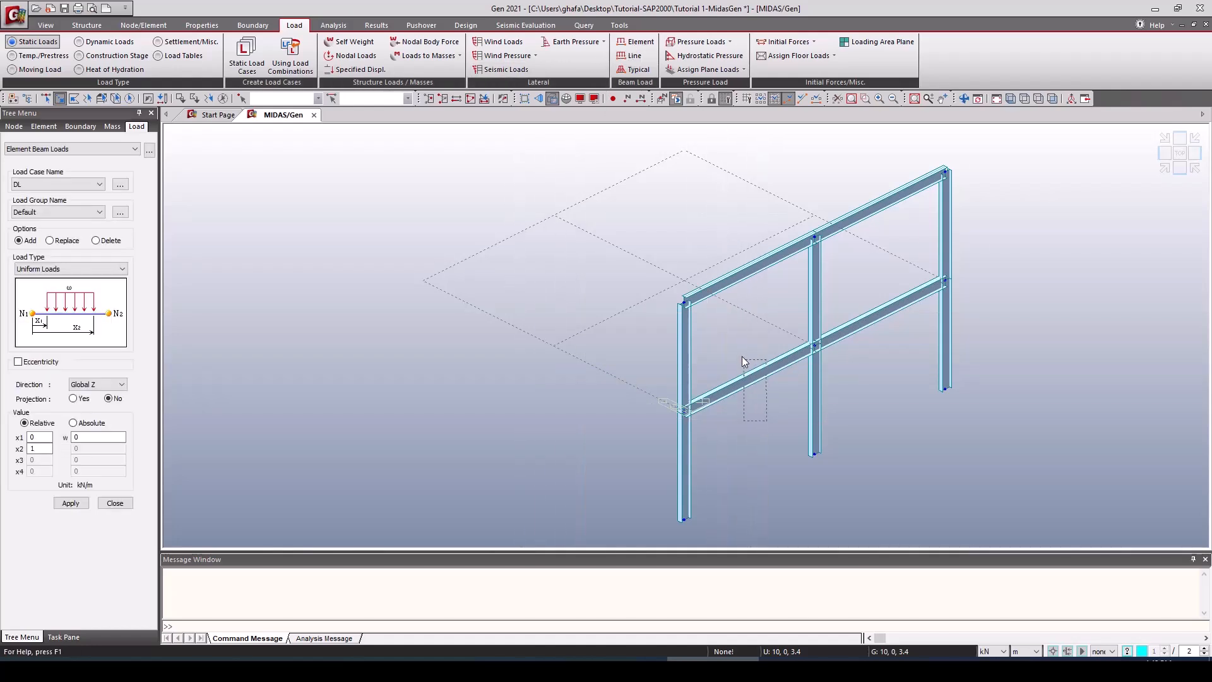
pyautogui.moveTo(735, 225); pyautogui.dragTo(734, 216)
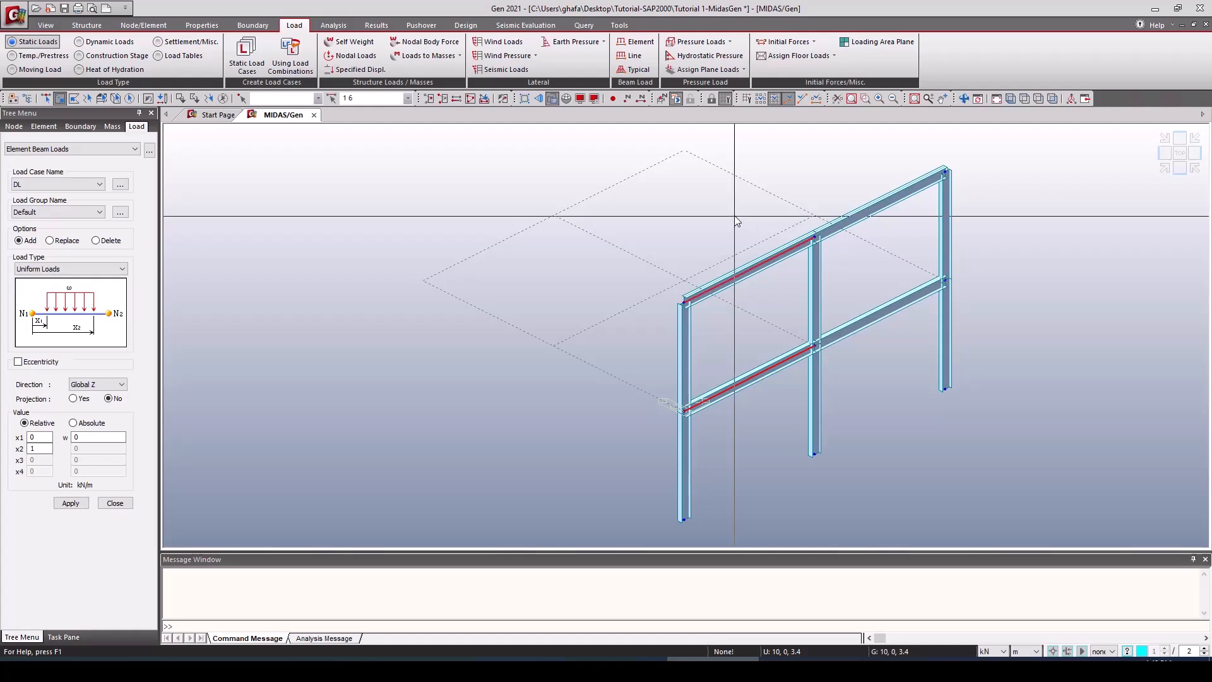
pyautogui.moveTo(933, 359); pyautogui.dragTo(873, 188)
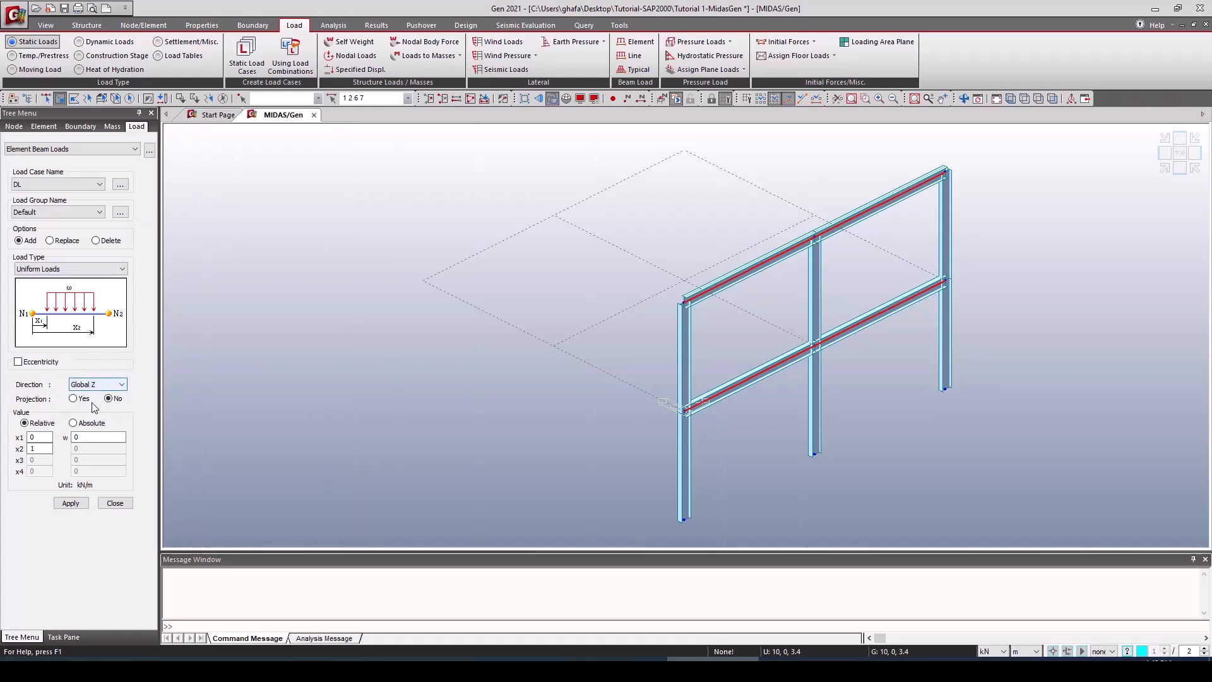
pyautogui.doubleClick(73, 437)
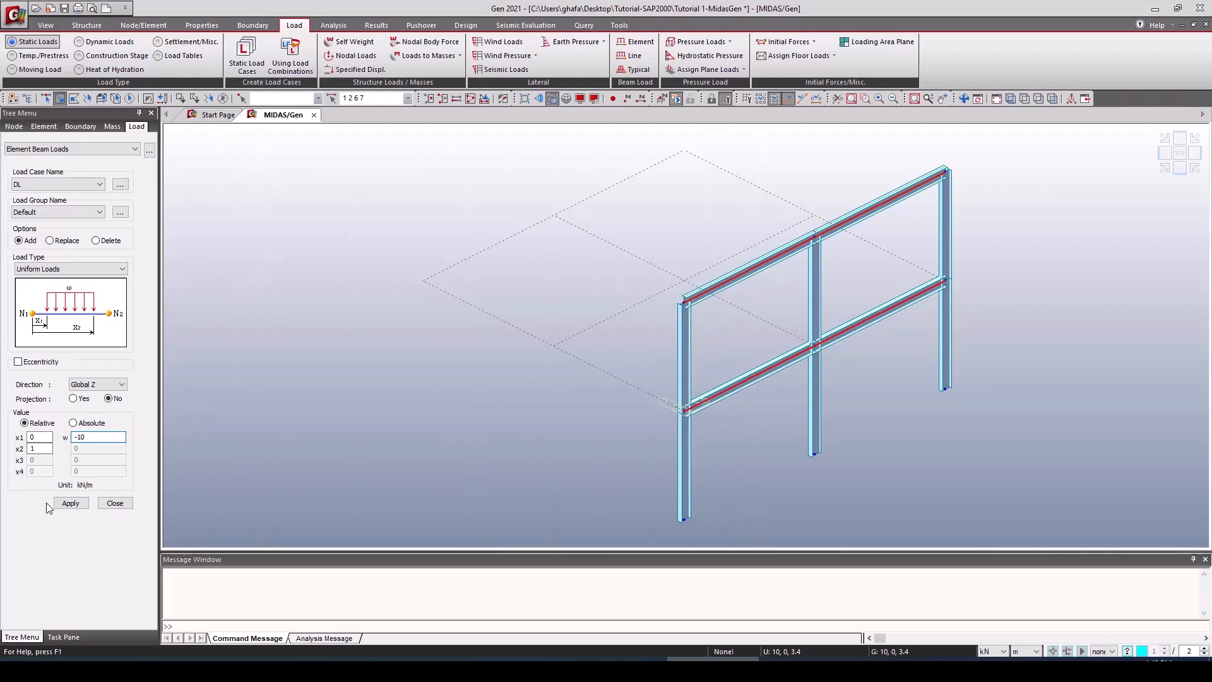
pyautogui.click(71, 503)
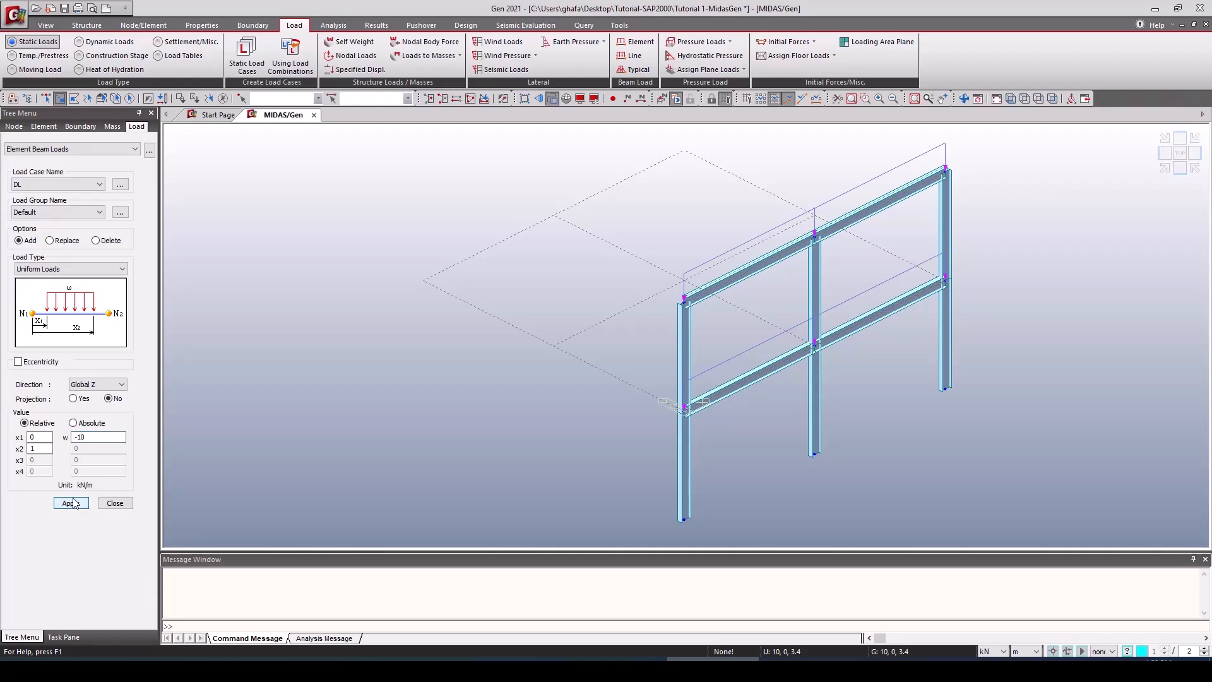
# Step: Apply a uniform element beam load of -10 kN/m in Global Z to all four beams under load case LL
pyautogui.click(62, 185)
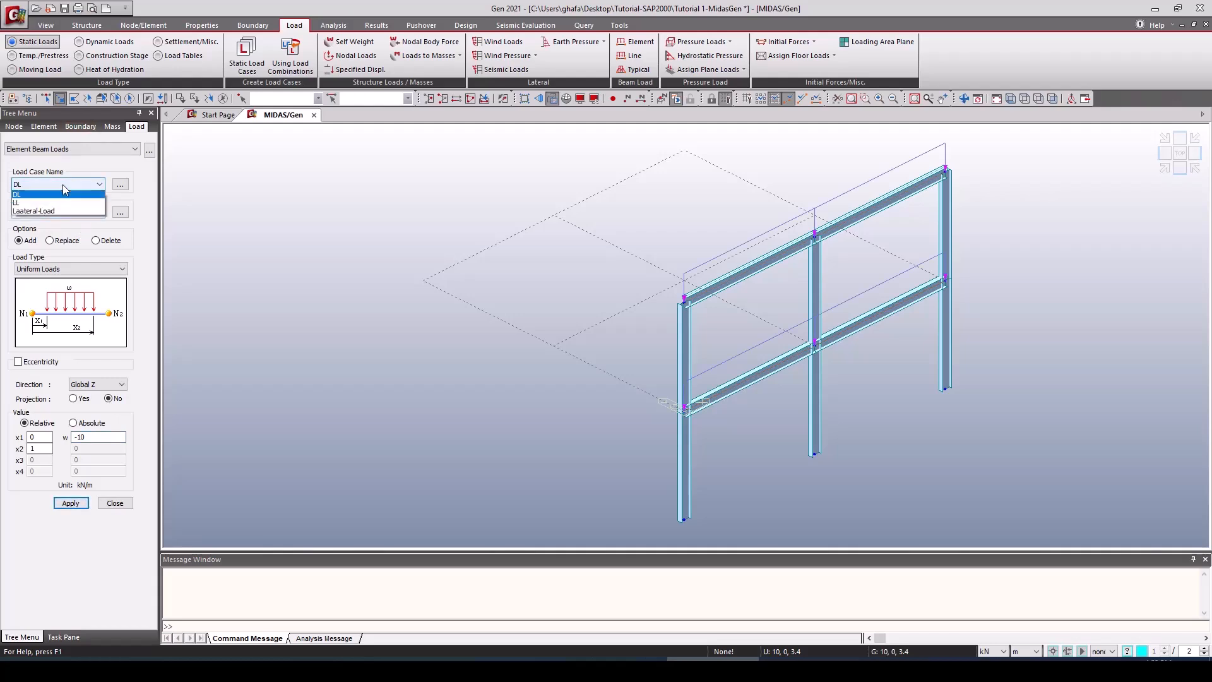
pyautogui.click(64, 204)
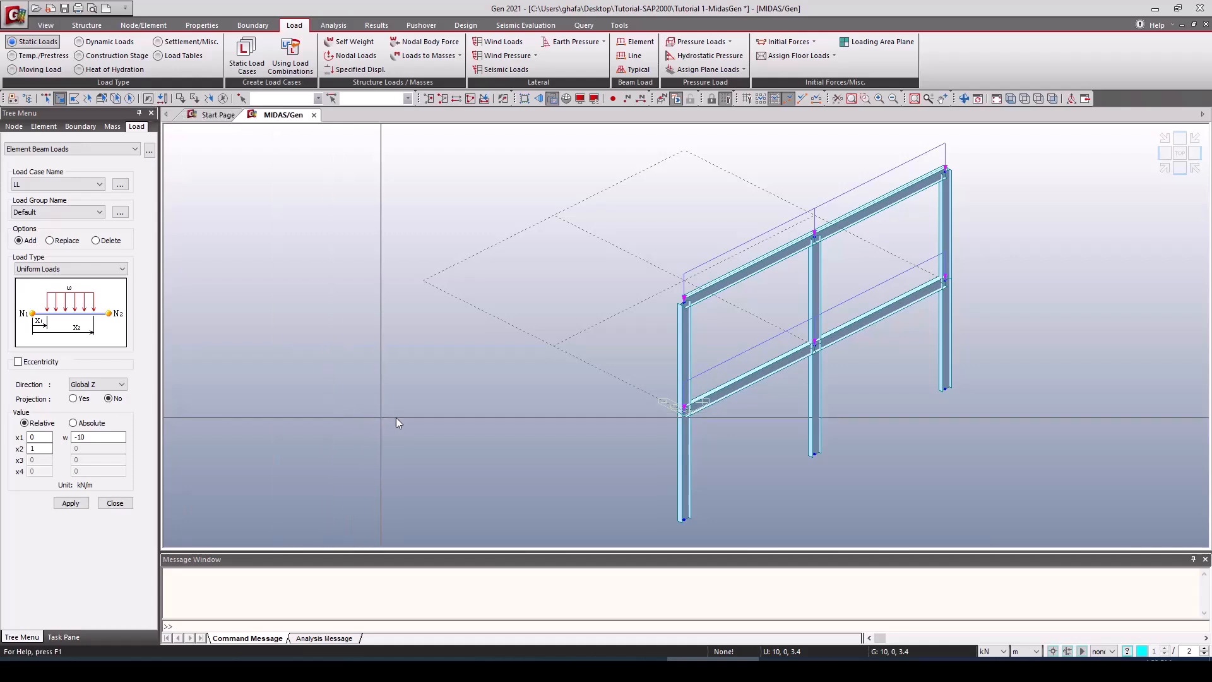
pyautogui.click(382, 313)
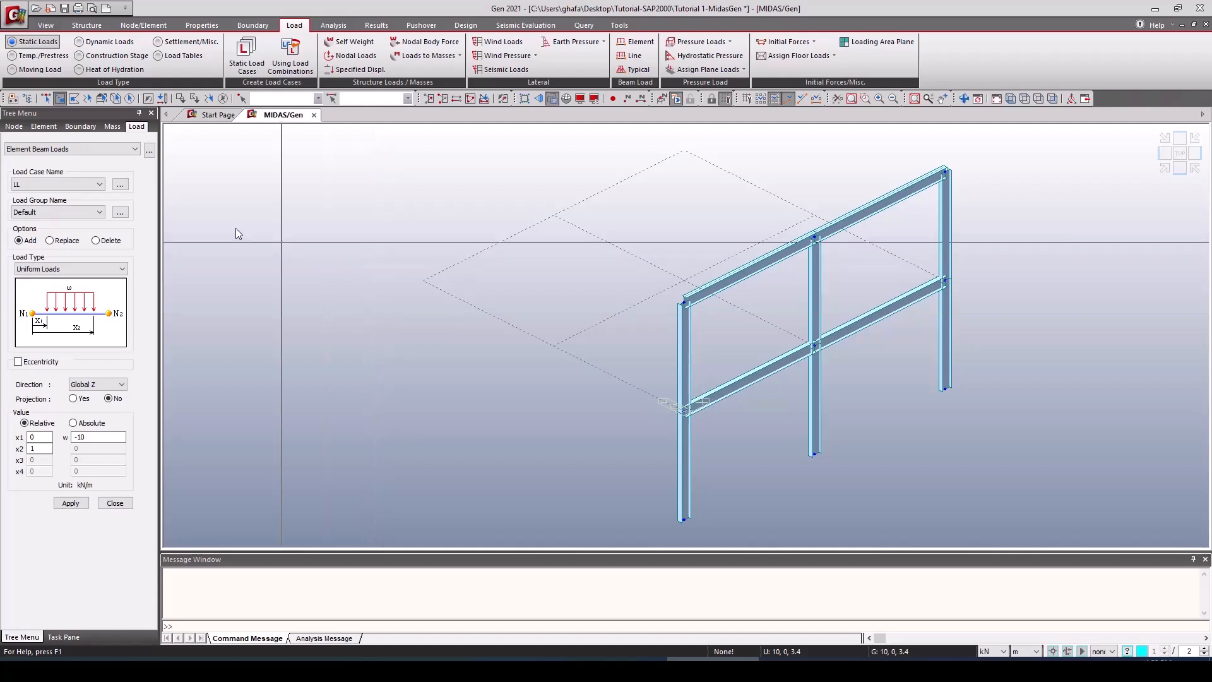
pyautogui.click(70, 185)
pyautogui.click(57, 203)
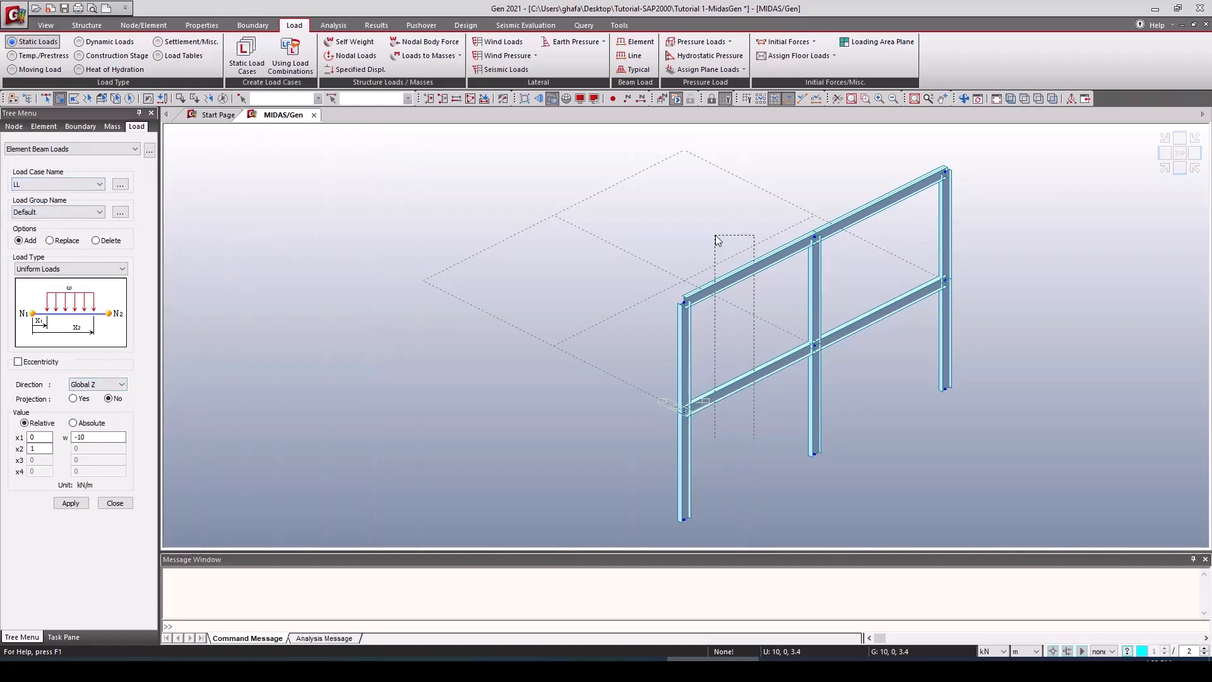
pyautogui.moveTo(715, 235); pyautogui.dragTo(715, 235)
pyautogui.moveTo(913, 381); pyautogui.dragTo(842, 175)
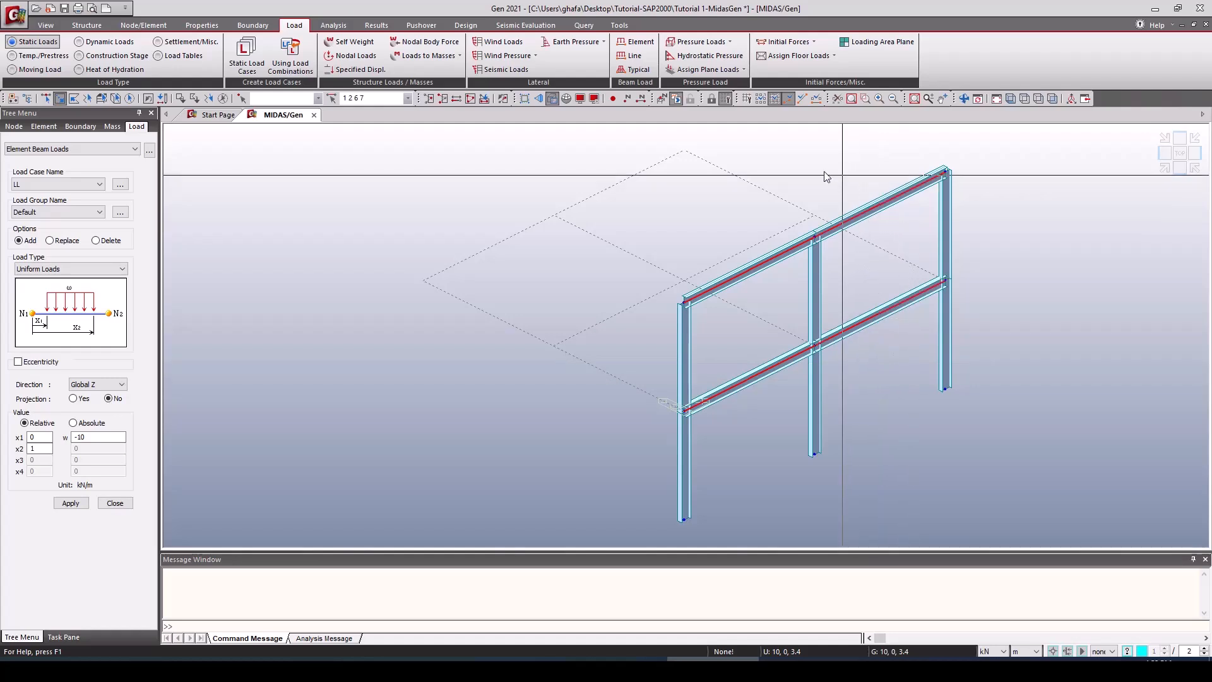
pyautogui.click(74, 504)
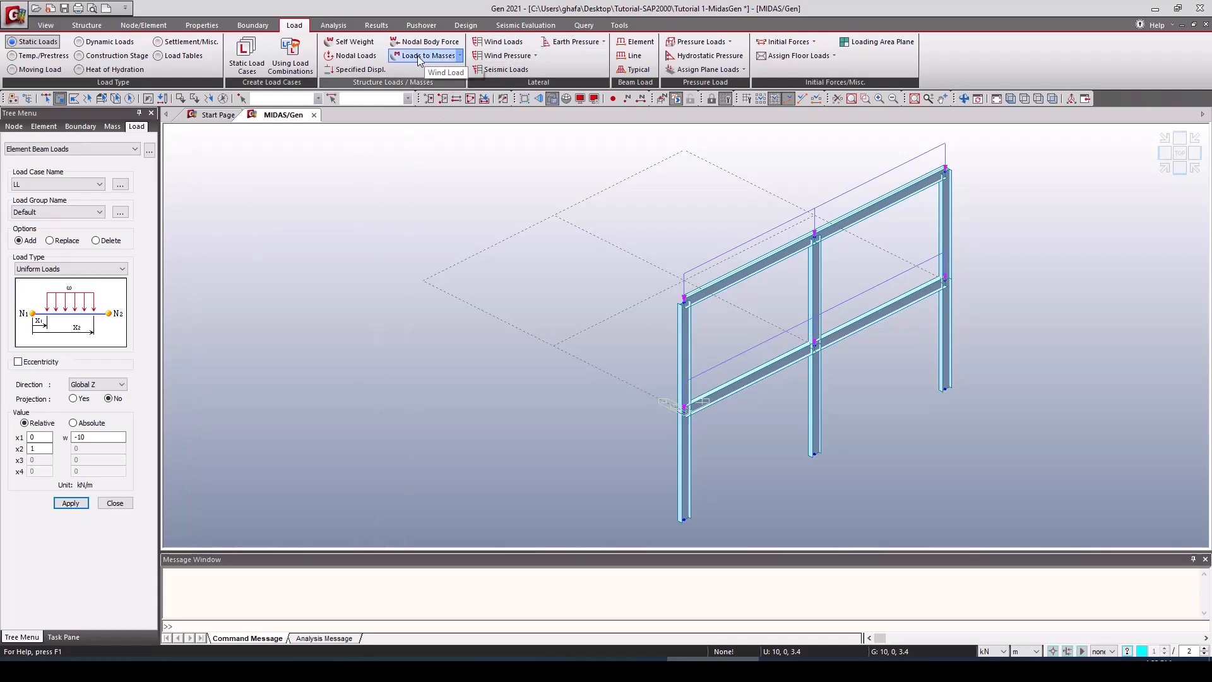
# Step: Add nodal loads with FX of 100 kN at the upper two nodes of the frame's X = 0 column under load case Laateral-Load
pyautogui.click(352, 56)
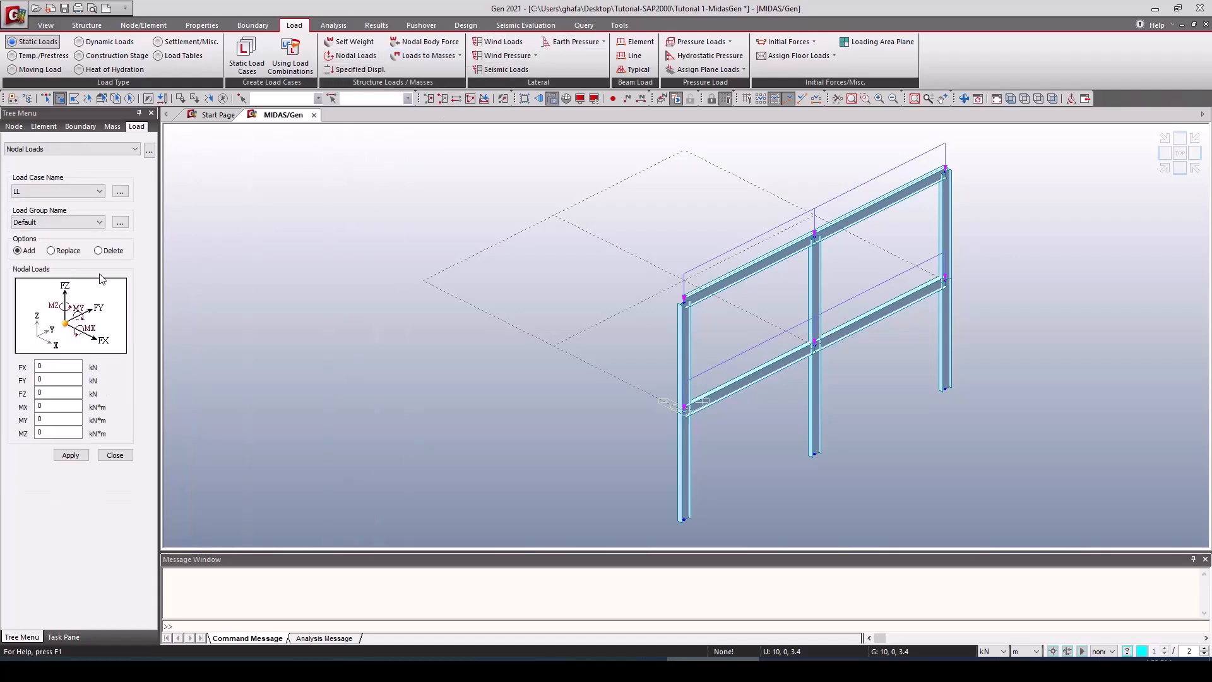
pyautogui.click(75, 195)
pyautogui.click(51, 220)
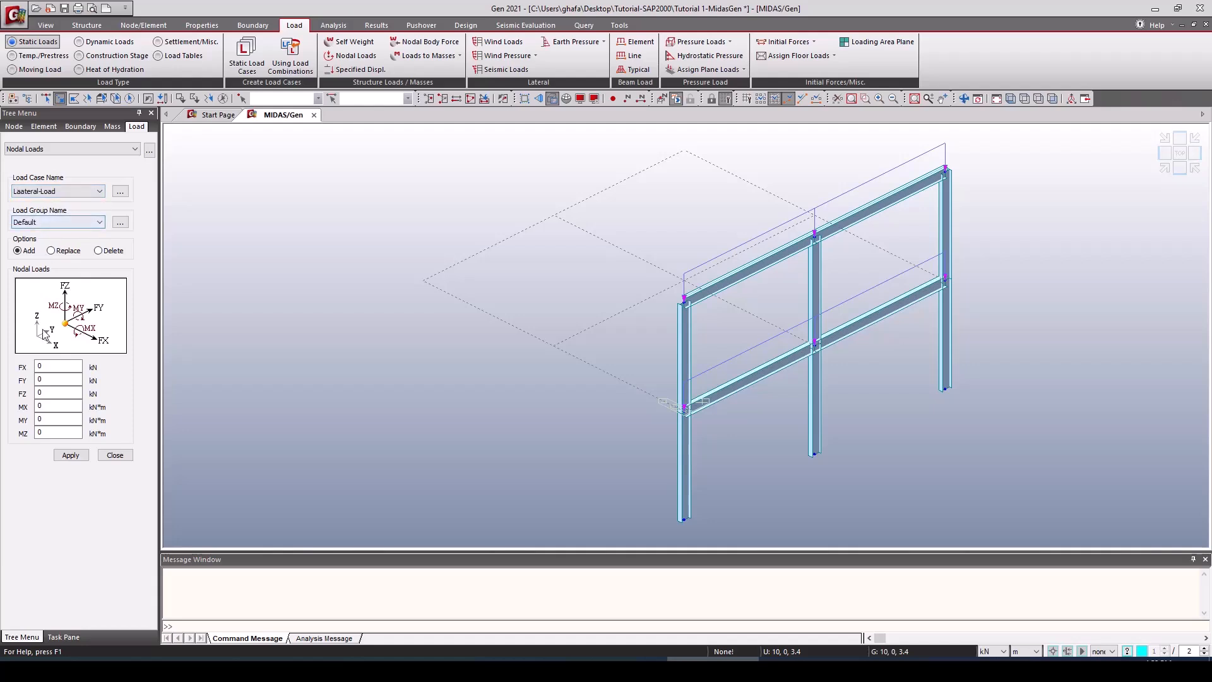
pyautogui.doubleClick(39, 366)
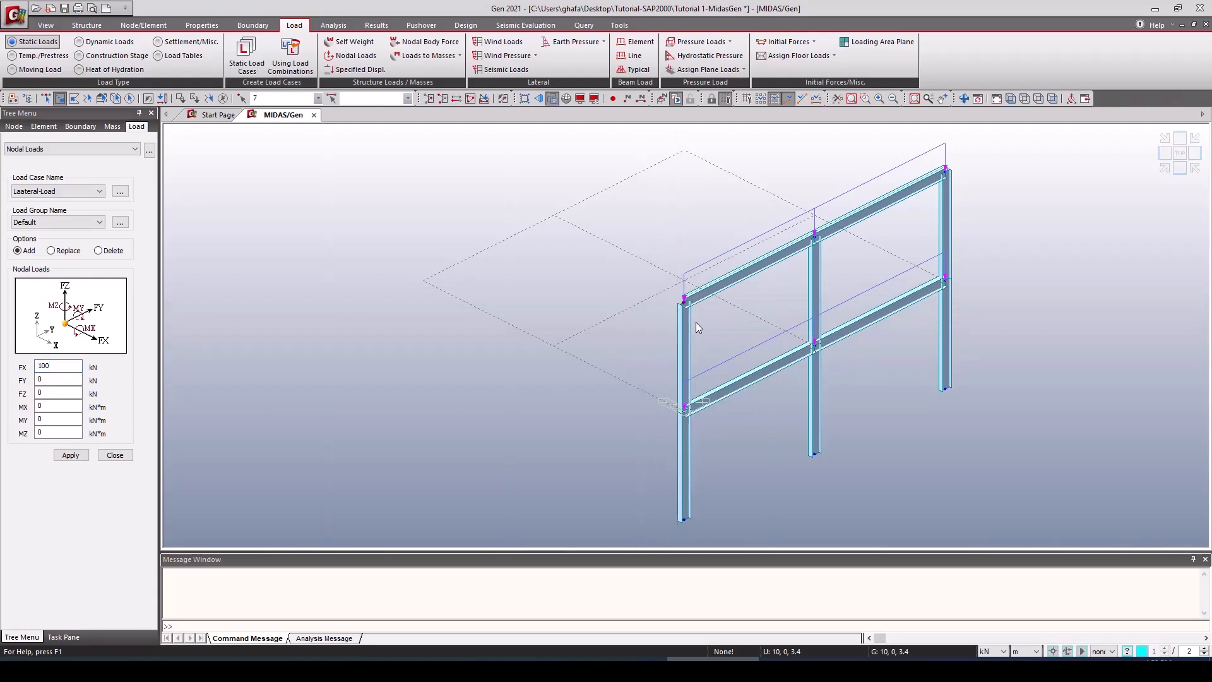
pyautogui.moveTo(654, 392); pyautogui.dragTo(699, 430)
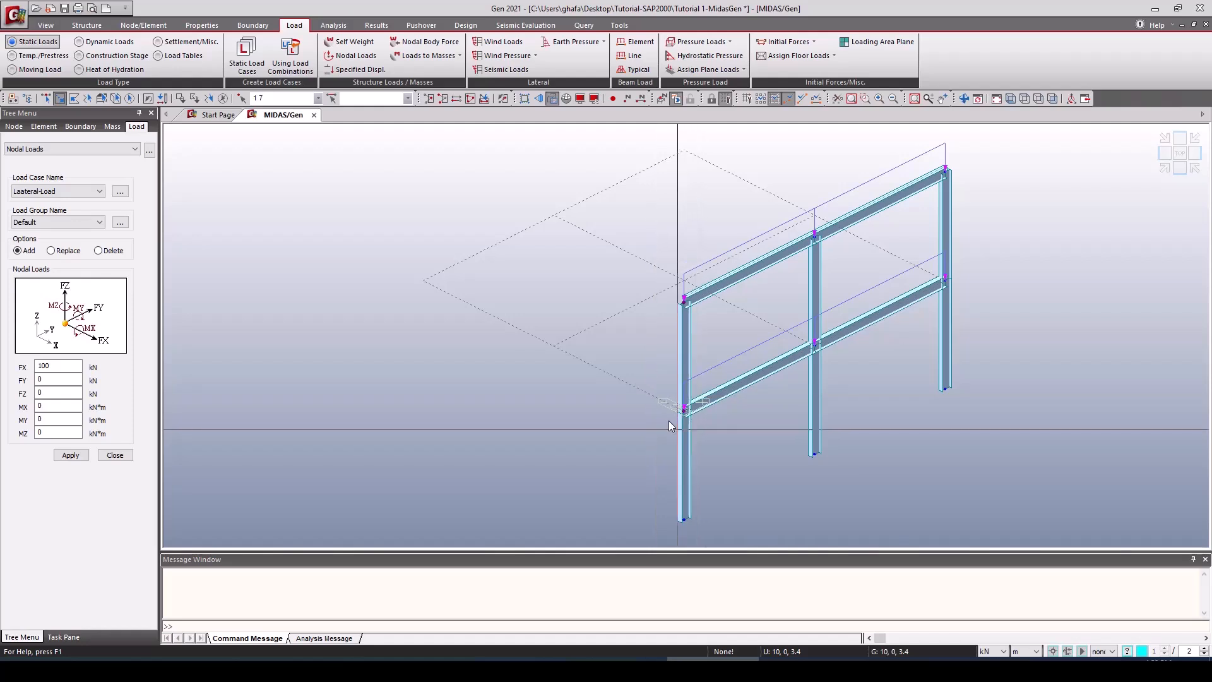
pyautogui.click(71, 455)
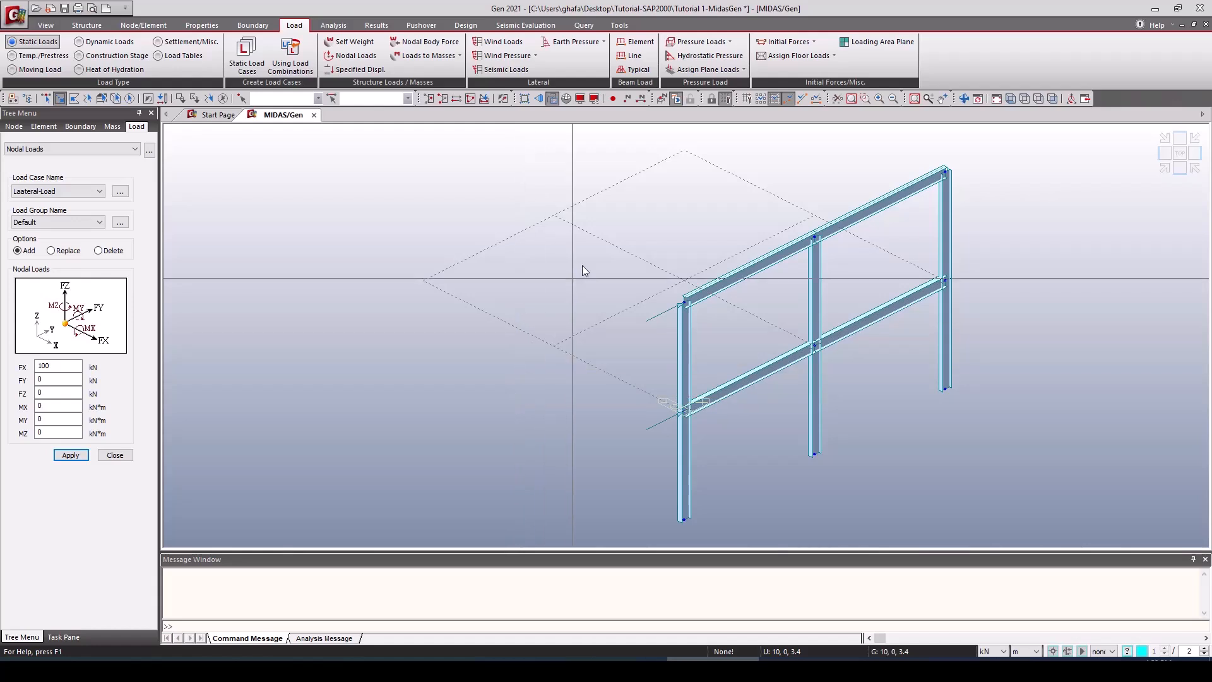
# Step: Perform the structural analysis and review the solver's analysis messages
pyautogui.click(334, 26)
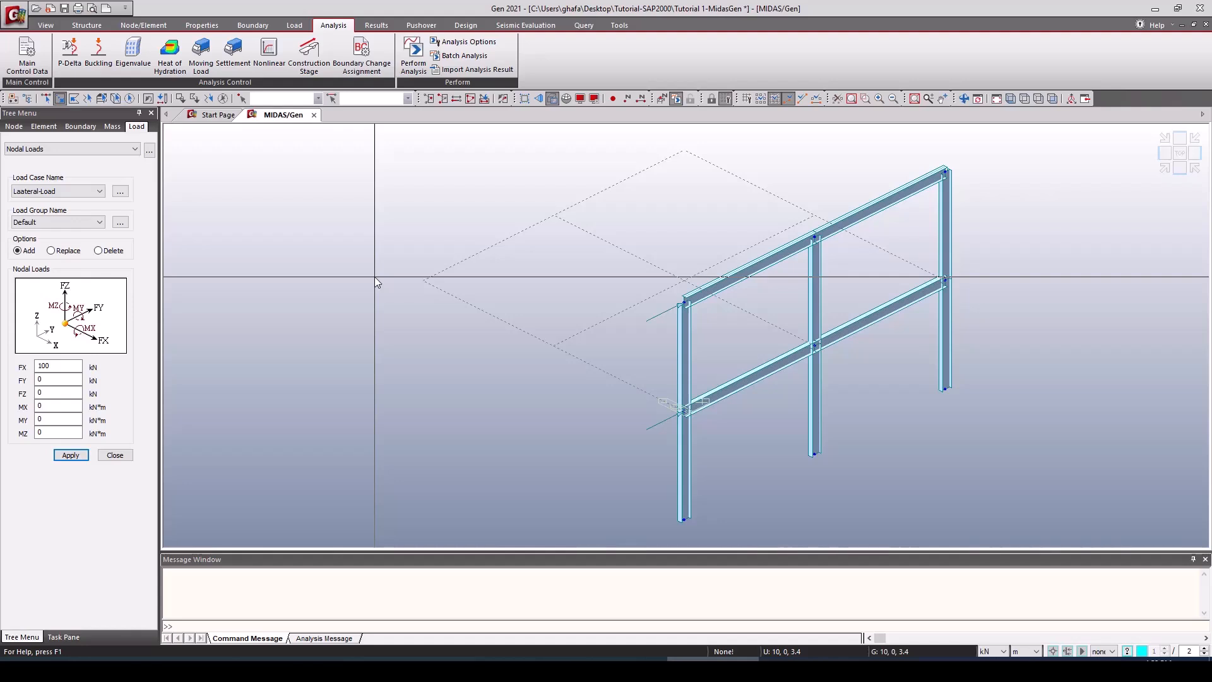
pyautogui.click(414, 56)
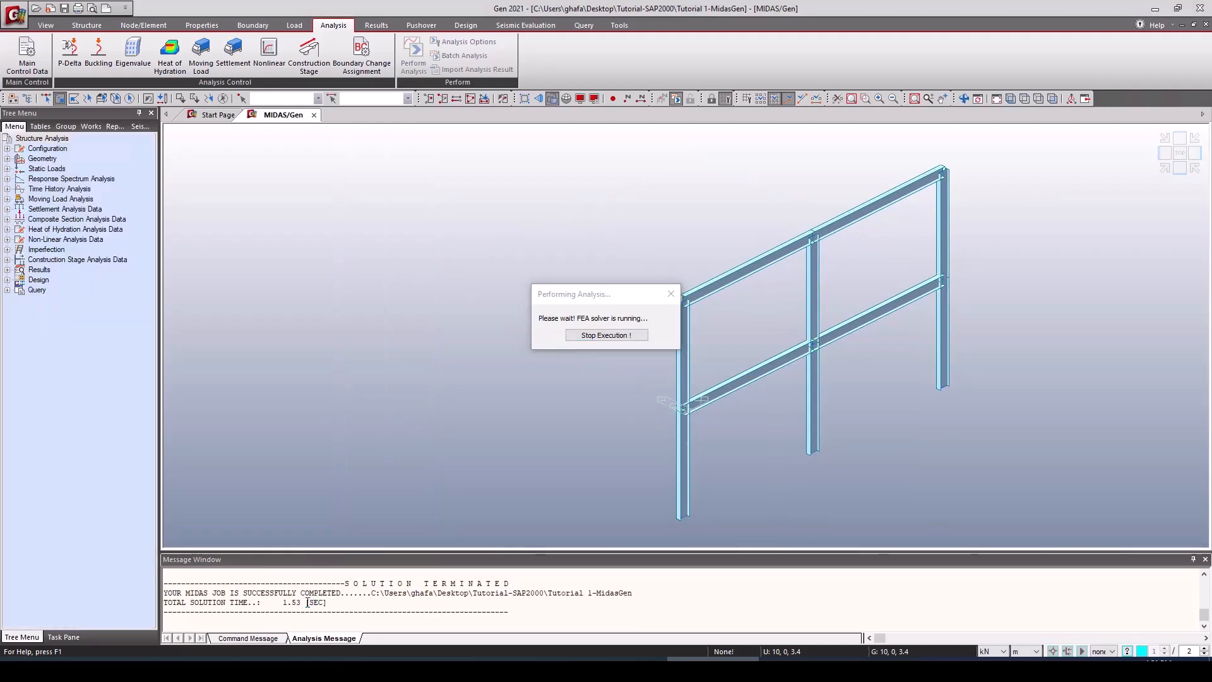
pyautogui.moveTo(187, 587); pyautogui.dragTo(536, 594)
pyautogui.click(367, 593)
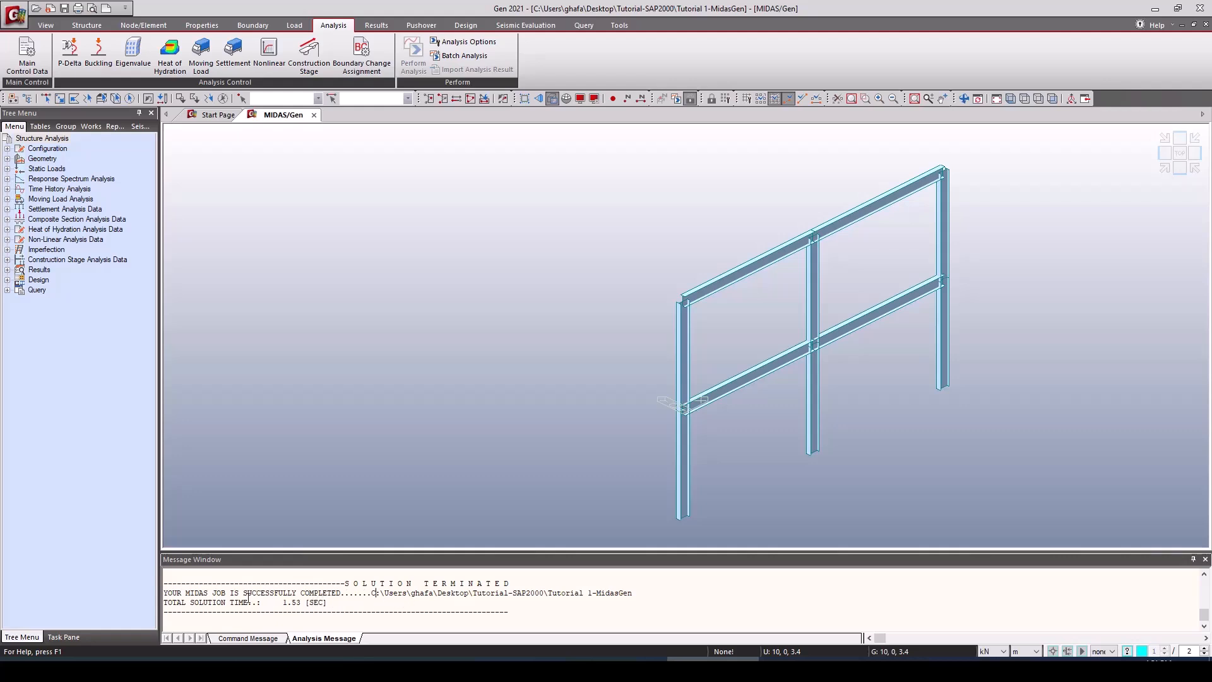
pyautogui.moveTo(198, 593); pyautogui.dragTo(240, 602)
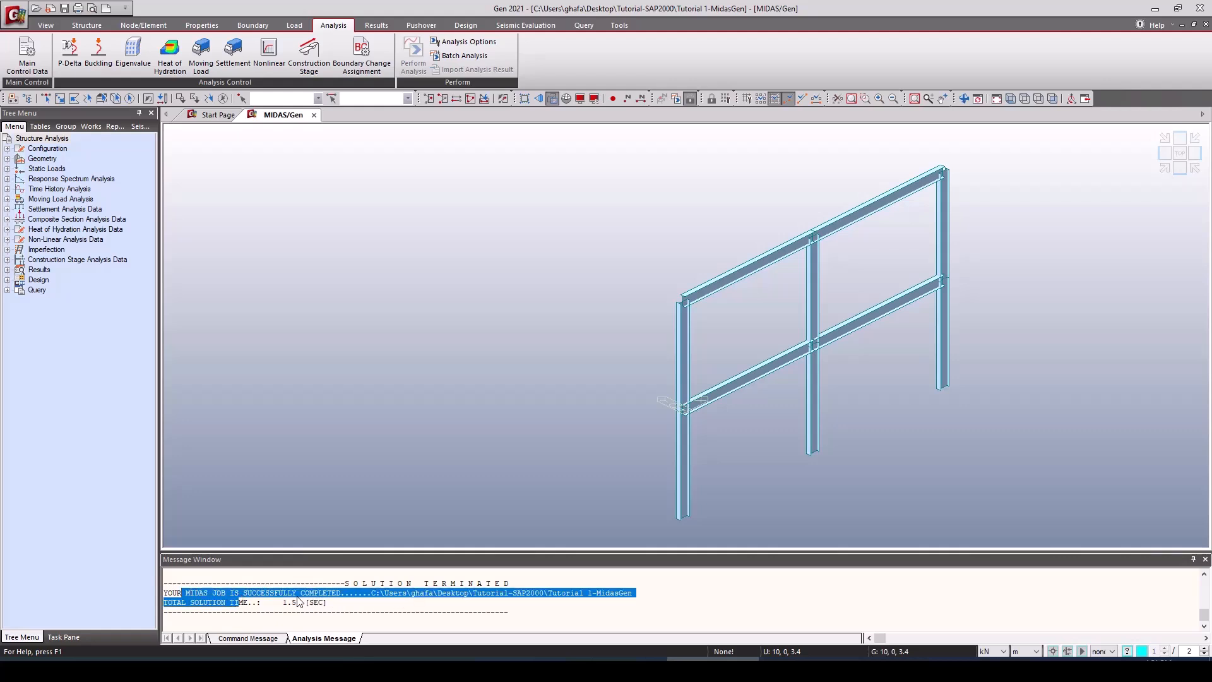
pyautogui.click(351, 594)
pyautogui.scroll(3, 357, 597)
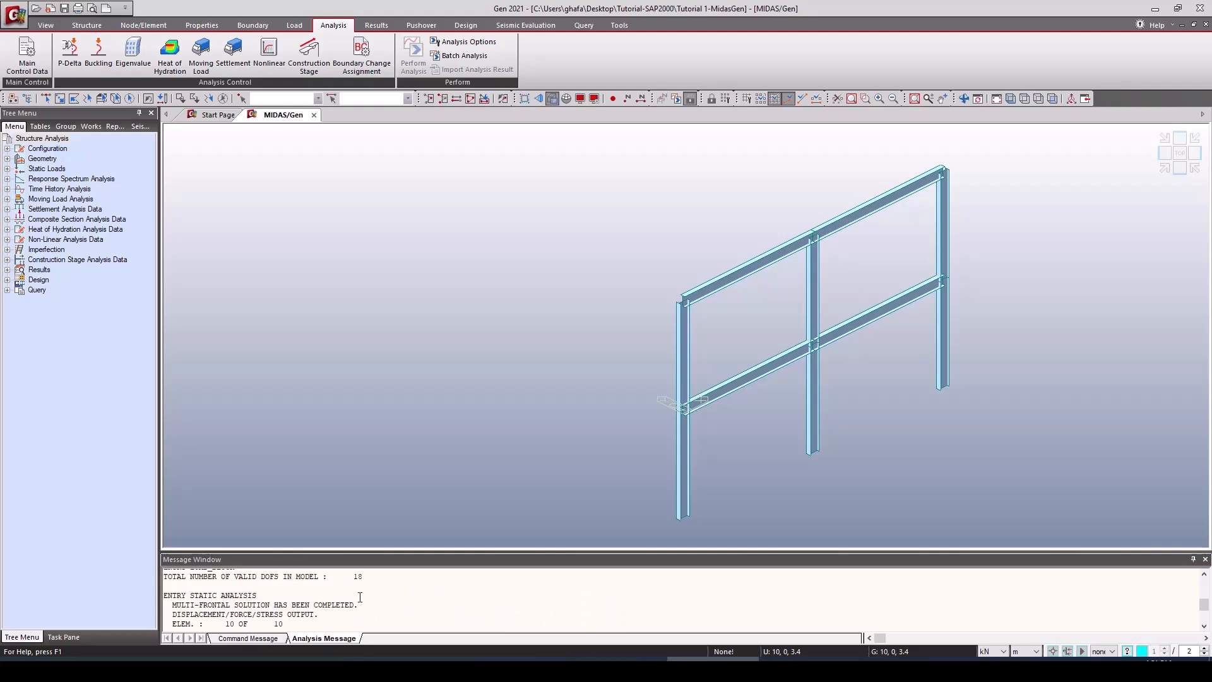
pyautogui.scroll(-2, 360, 596)
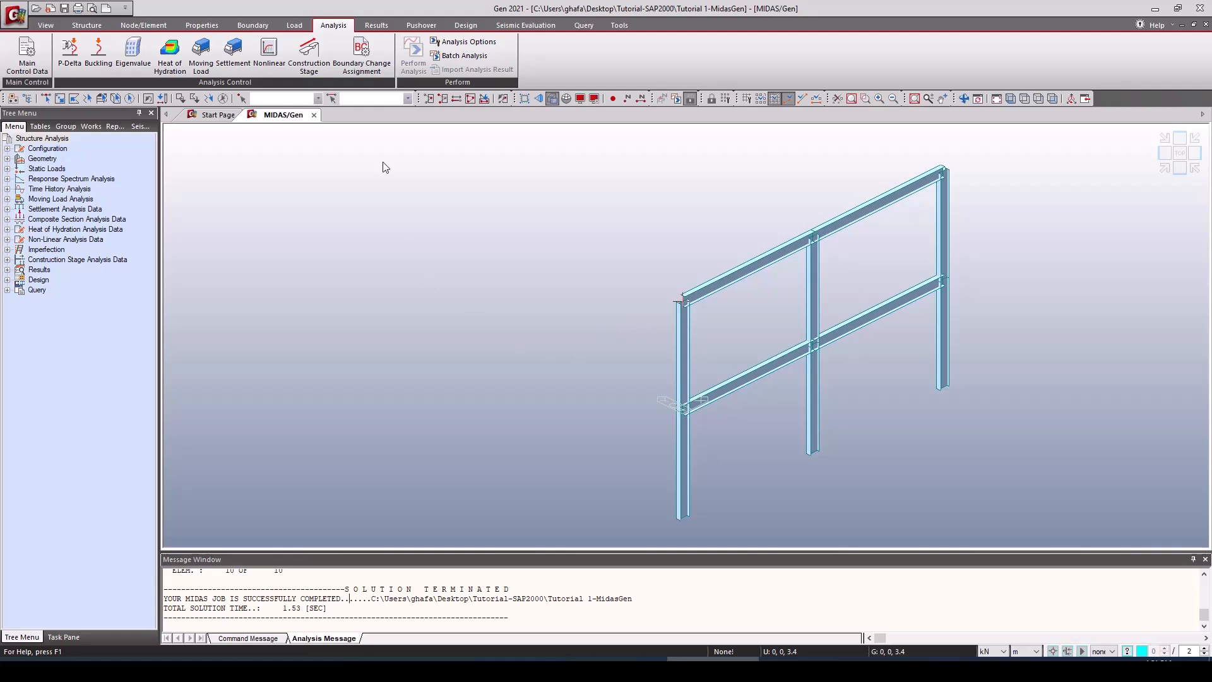
# Step: Switch the frame to wireframe display and show the FXYZ reaction forces for load case LL with values and legend
pyautogui.click(550, 100)
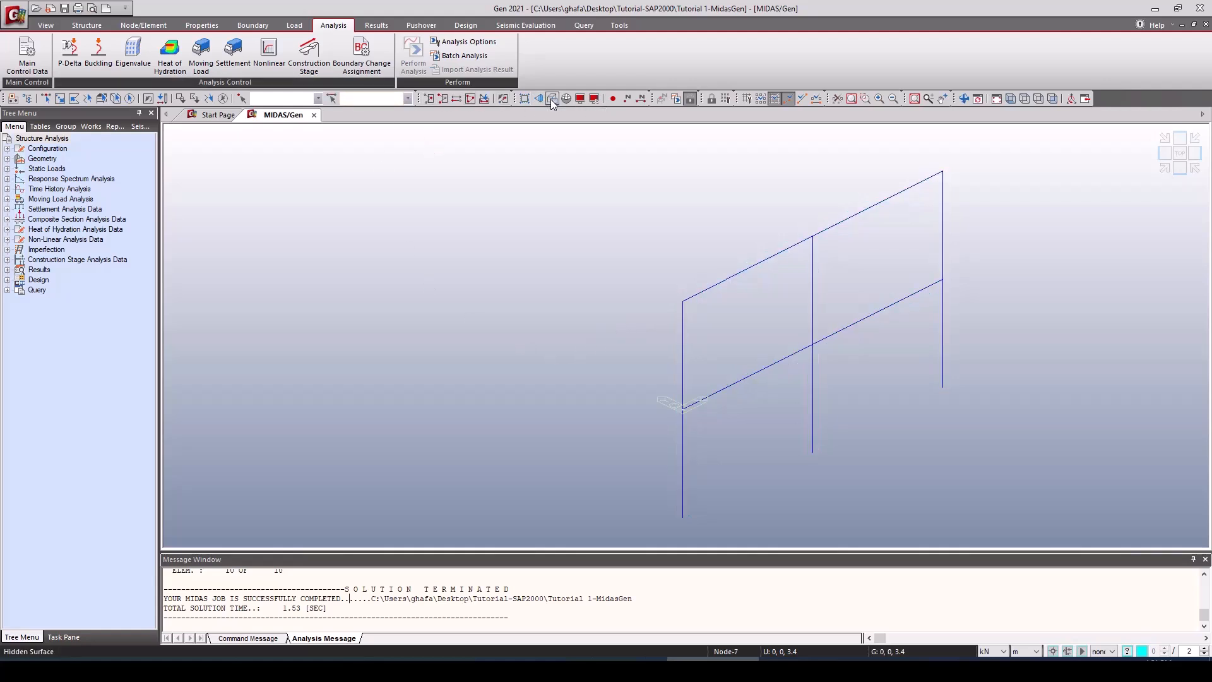
pyautogui.click(379, 26)
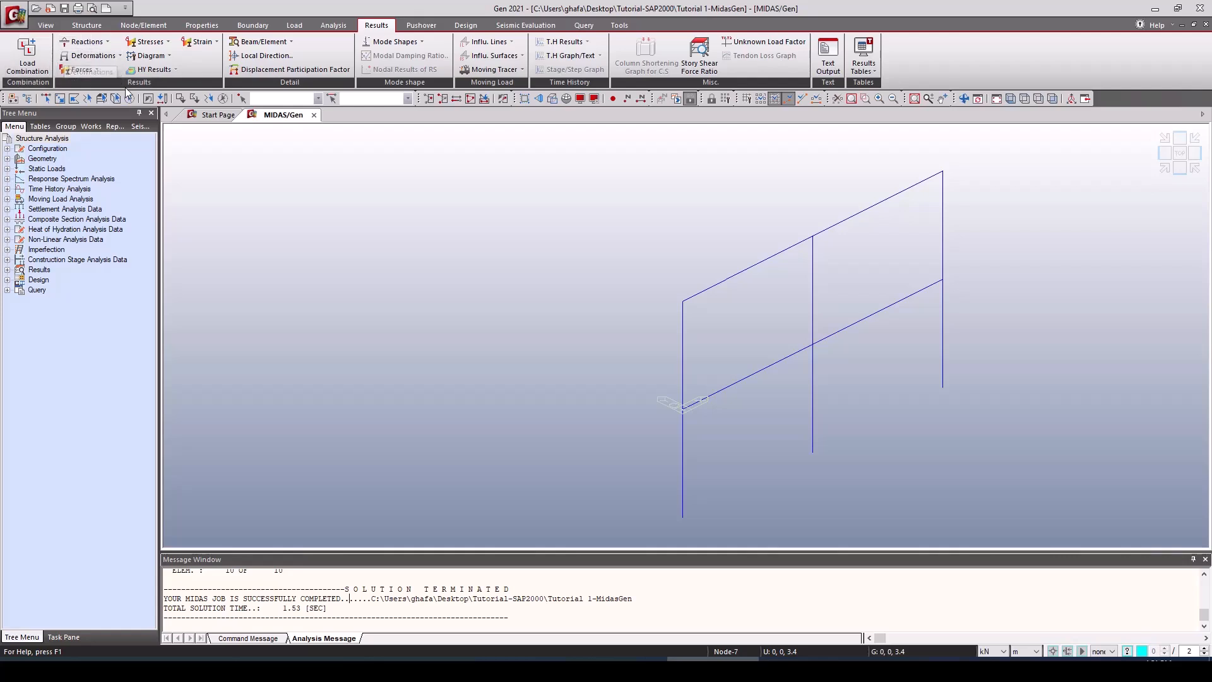
pyautogui.click(103, 45)
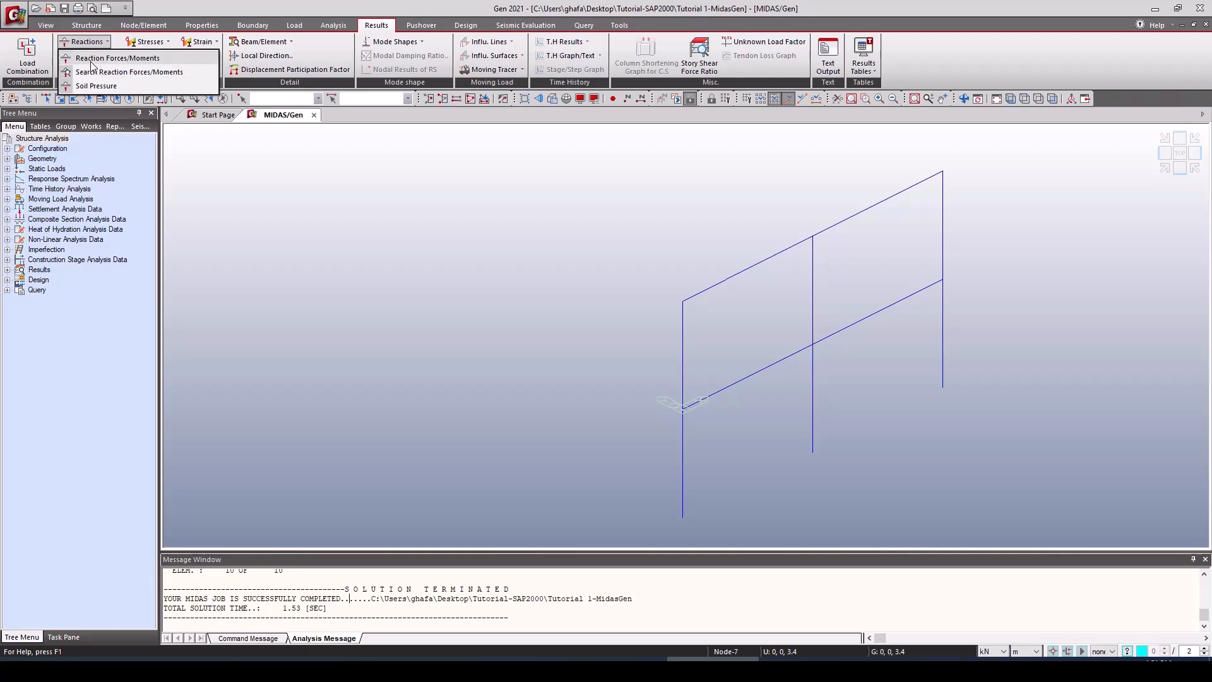
pyautogui.click(132, 61)
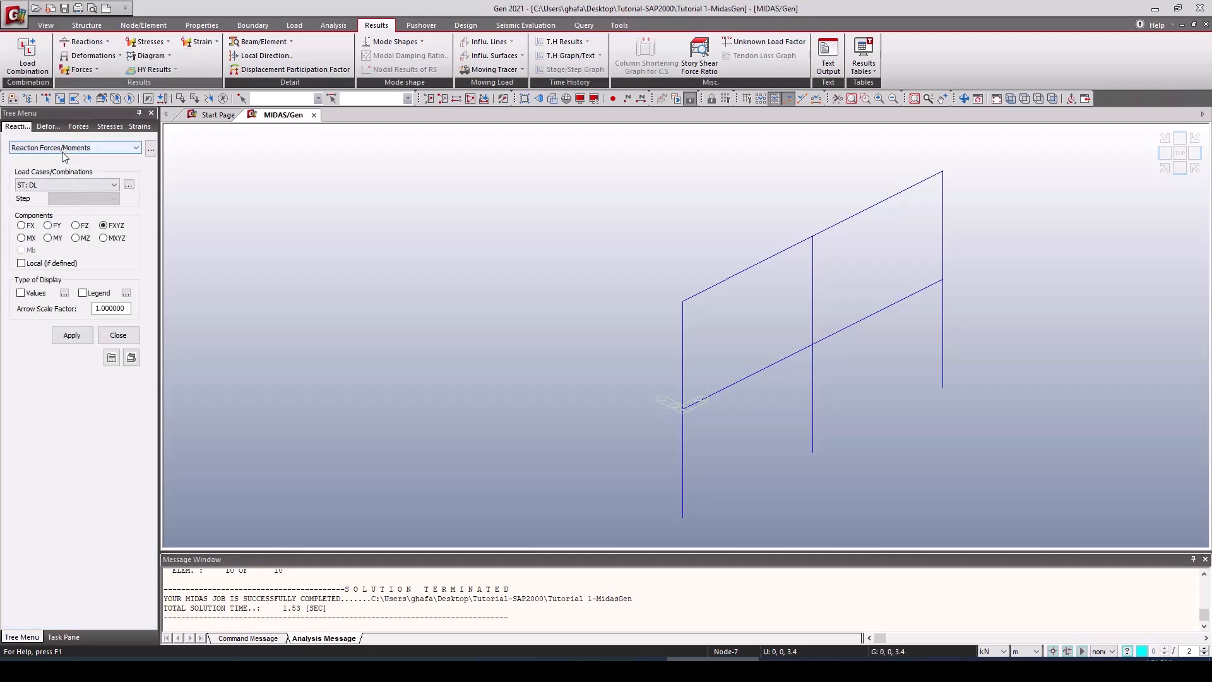
pyautogui.click(46, 189)
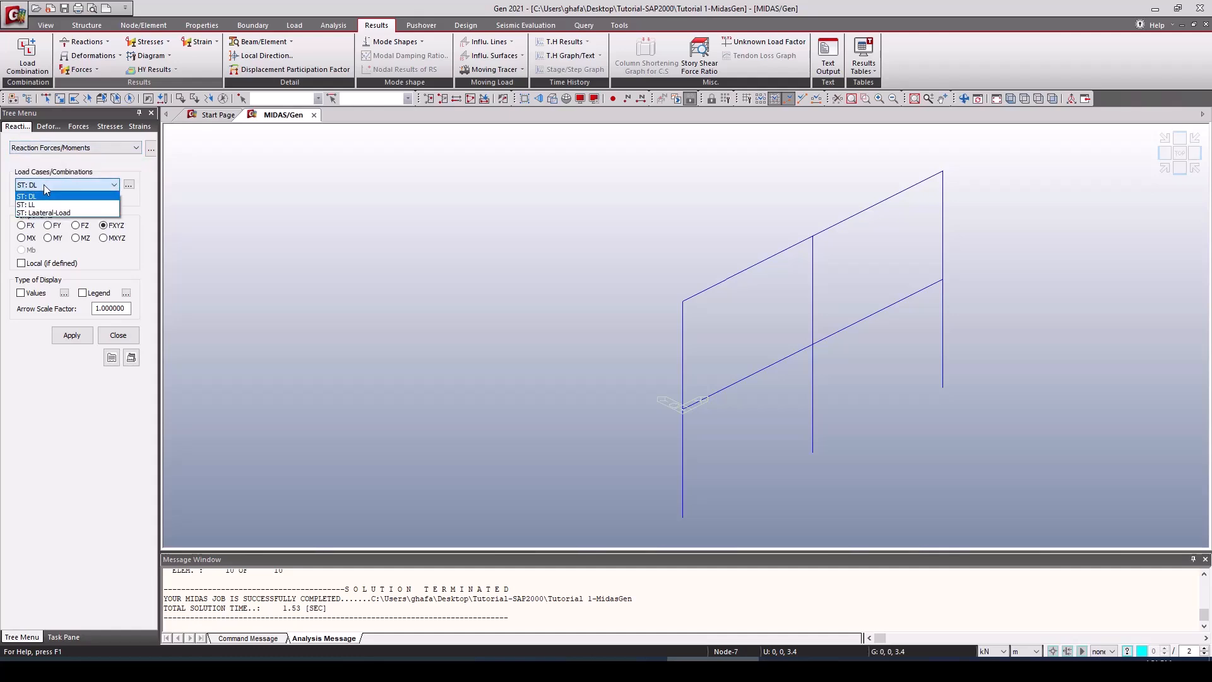
pyautogui.click(43, 184)
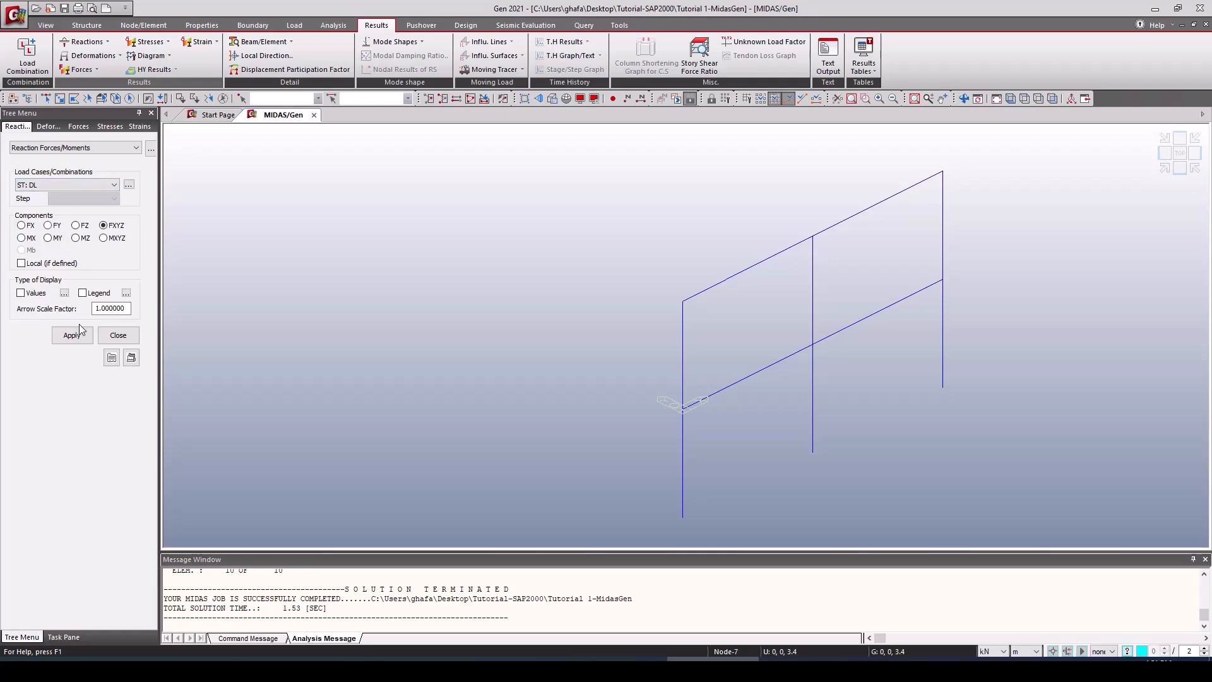
pyautogui.click(54, 185)
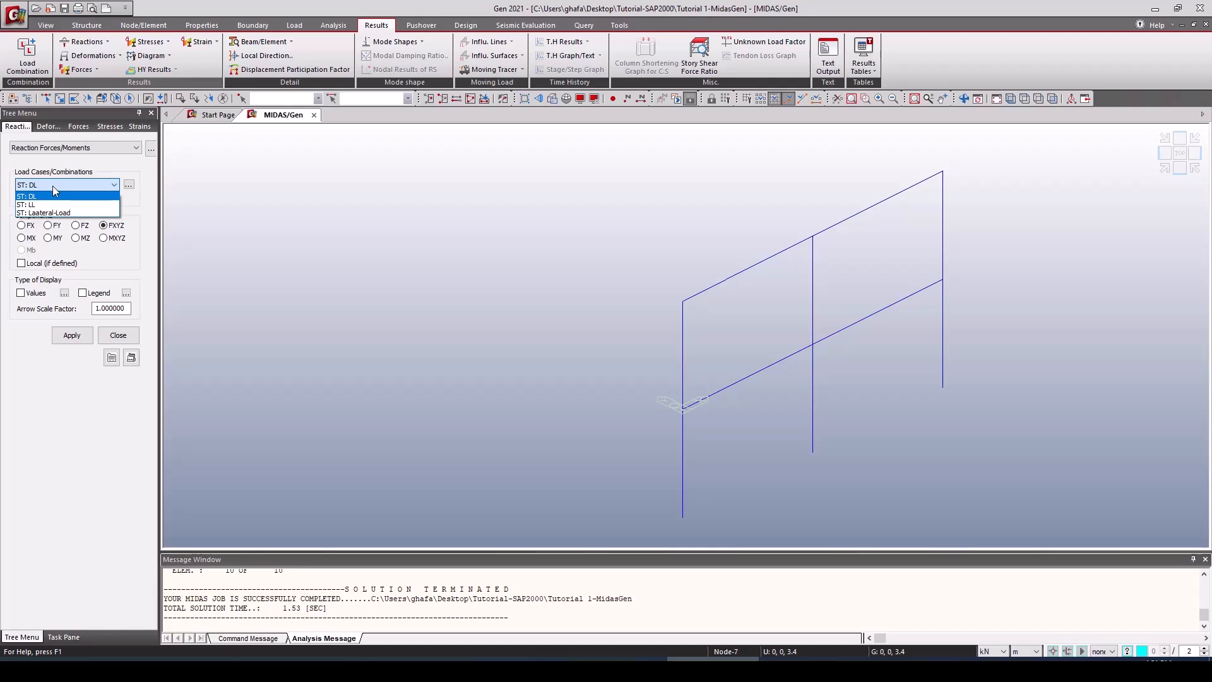
pyautogui.click(47, 205)
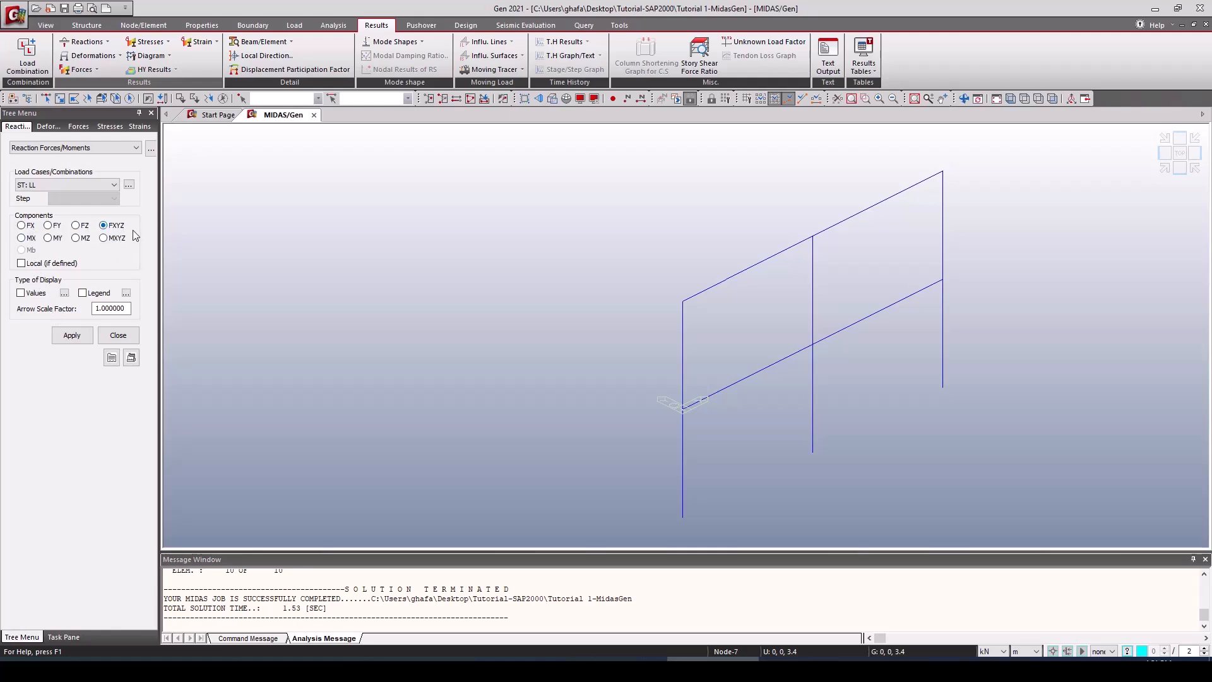
pyautogui.click(22, 293)
pyautogui.click(74, 340)
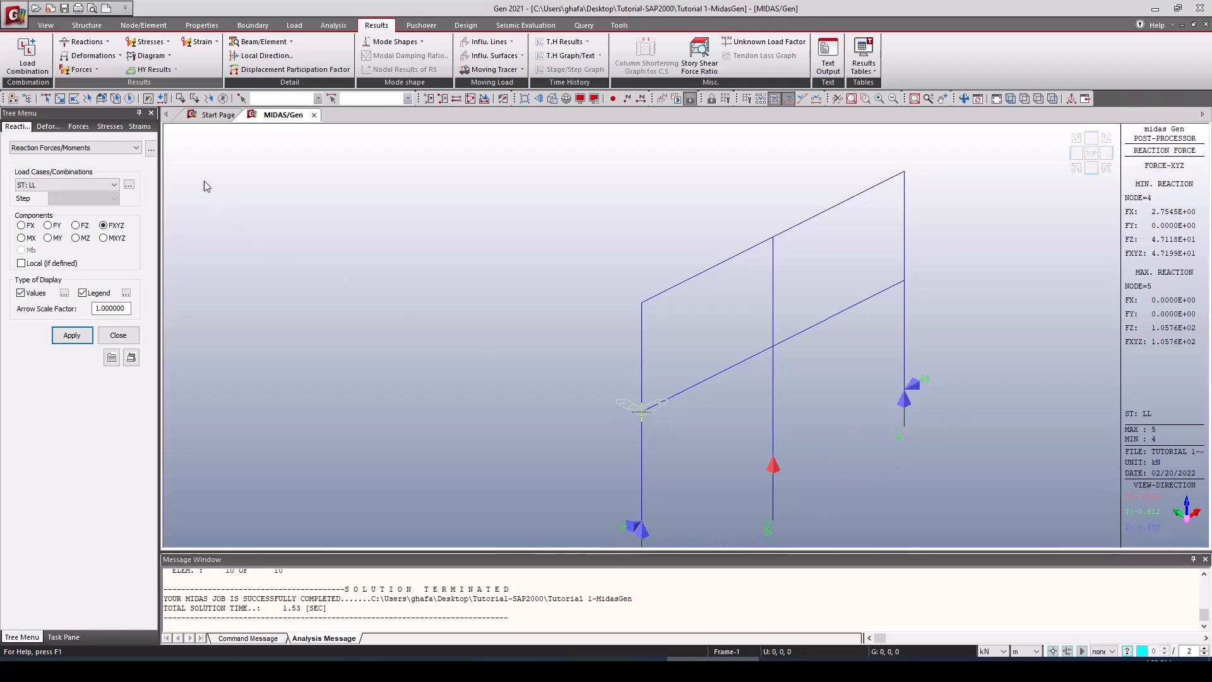
# Step: Show the My beam diagram for load case LL with contour, values and legend, and view the frame from the front
pyautogui.click(78, 127)
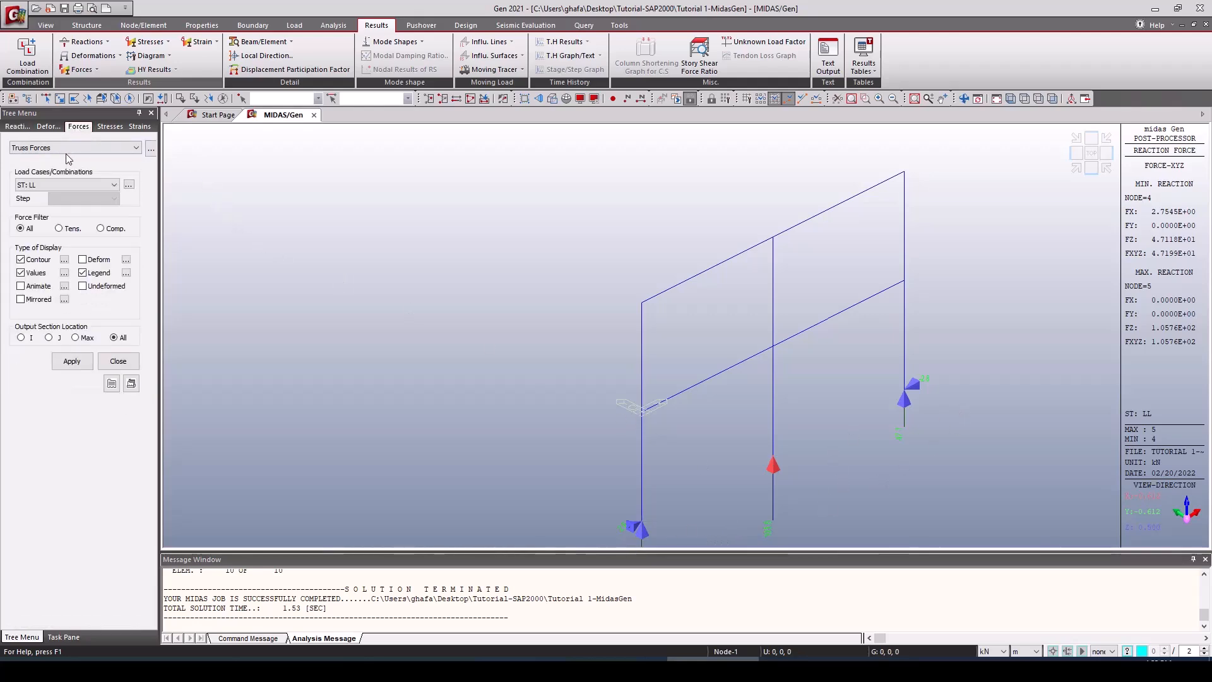
pyautogui.click(68, 148)
pyautogui.click(75, 176)
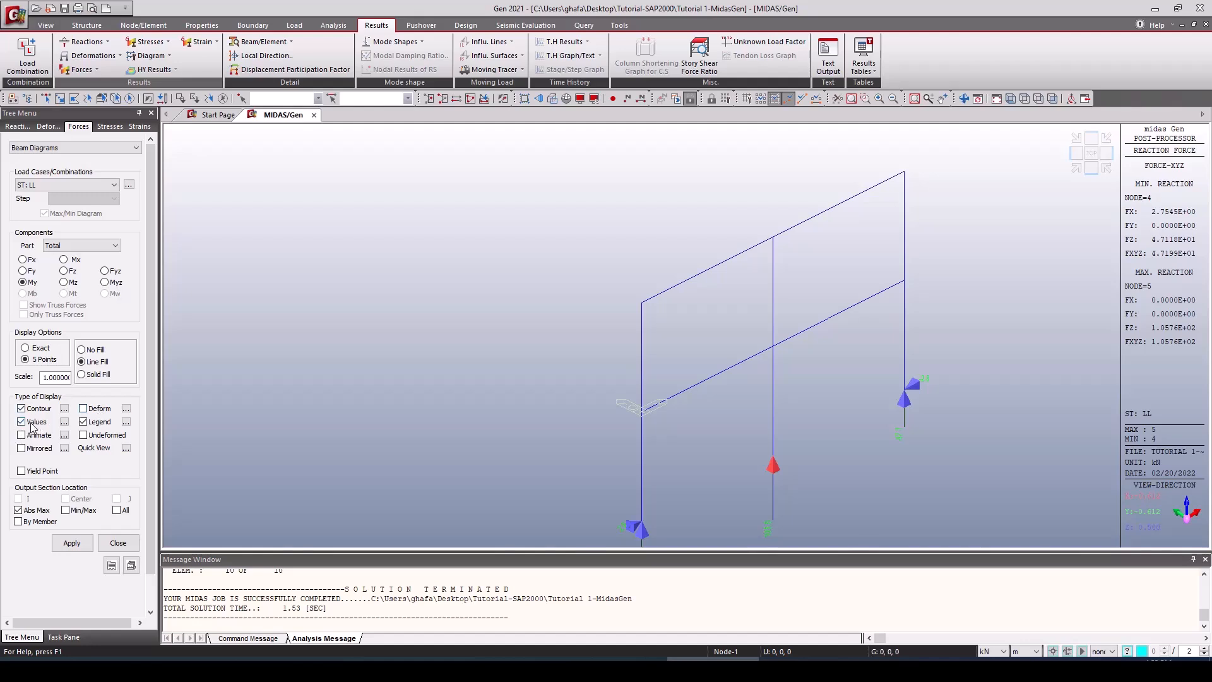
pyautogui.click(71, 543)
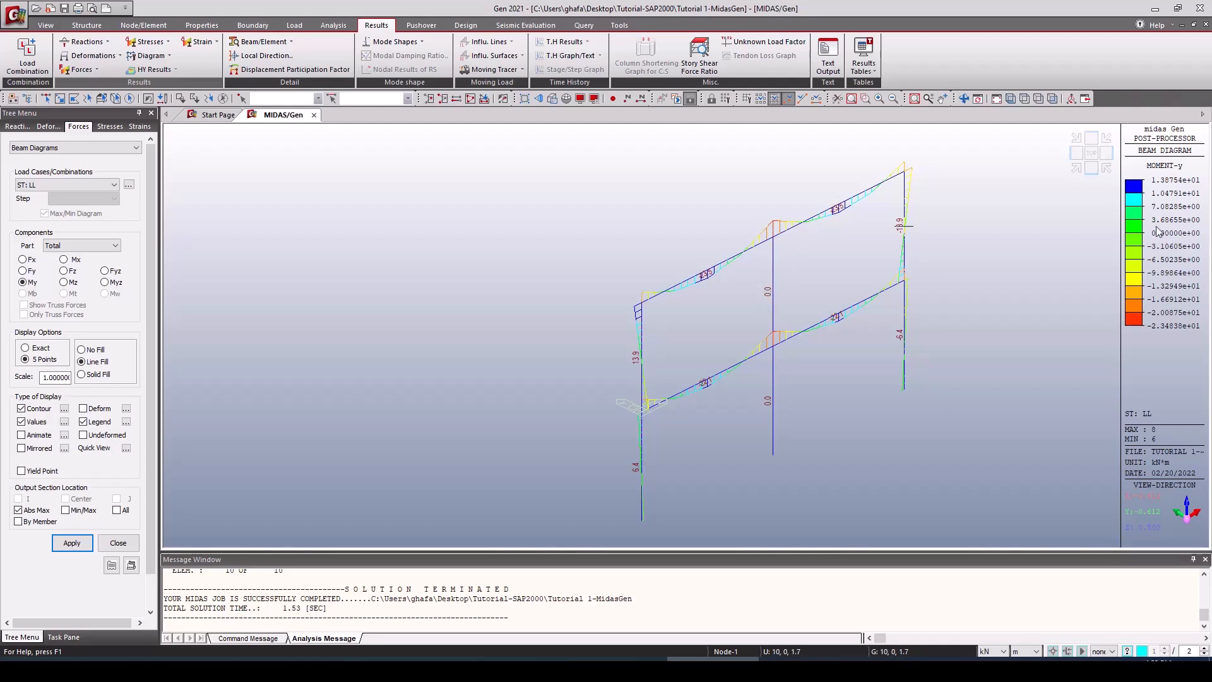
pyautogui.click(1091, 169)
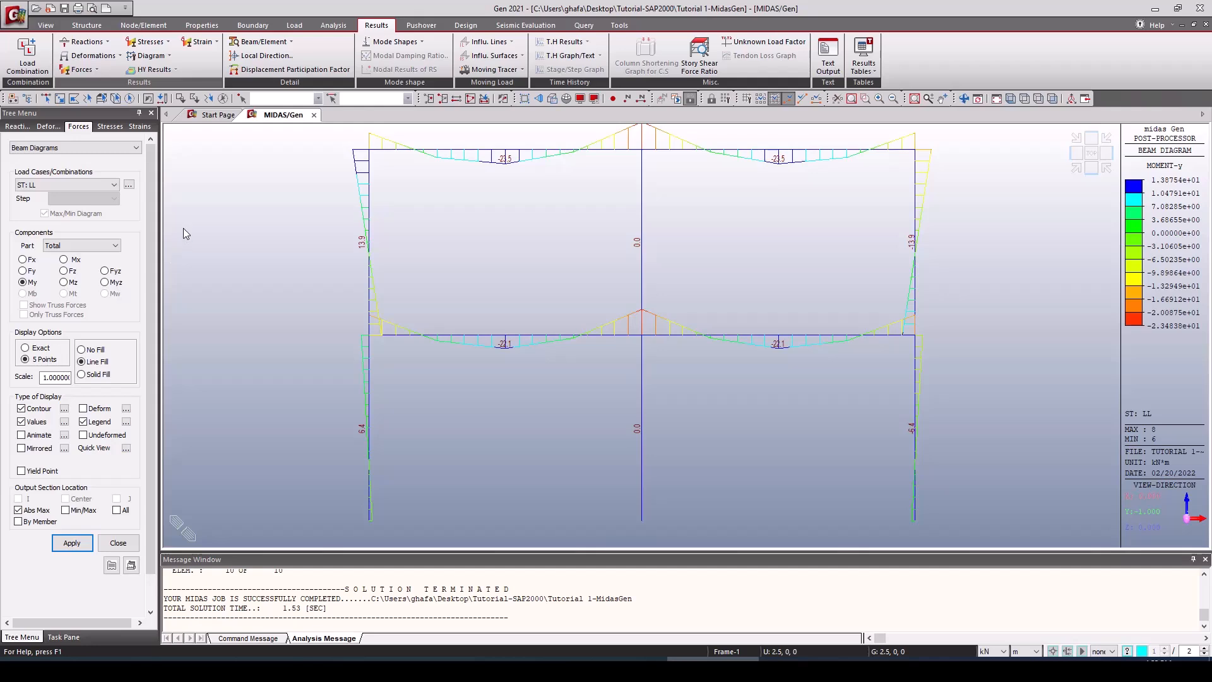
pyautogui.click(68, 148)
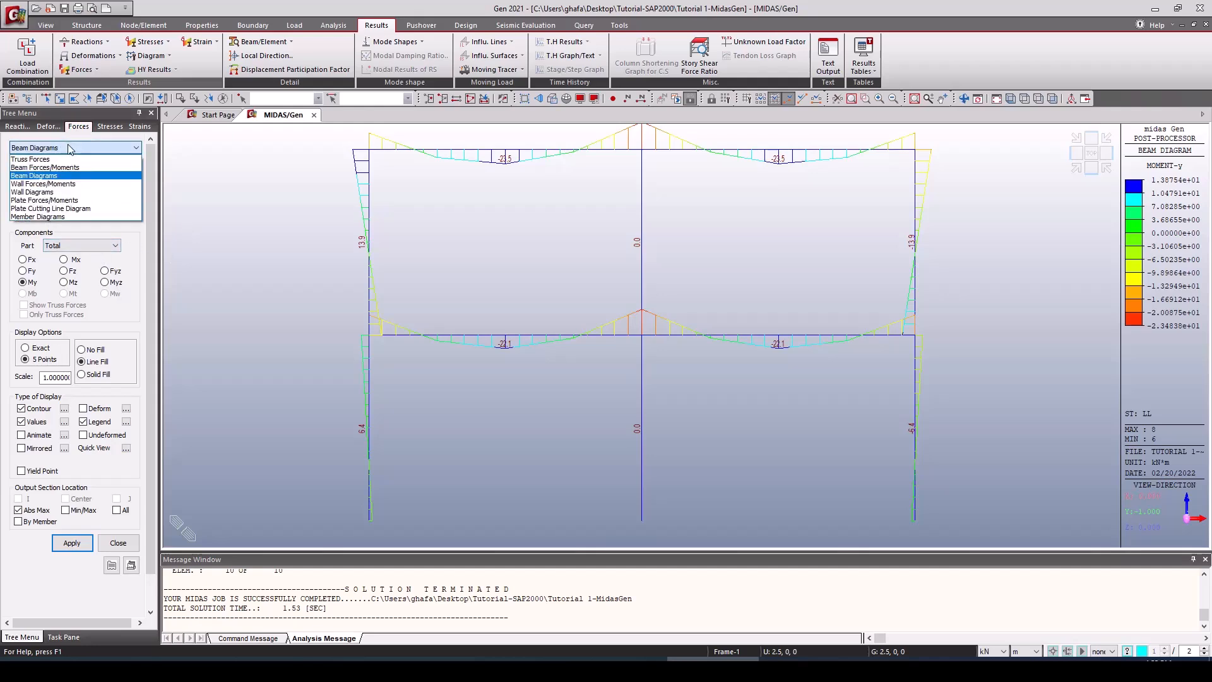
pyautogui.click(70, 149)
# Step: Show the maximum combined beam stresses for load case Laateral-Load and display them on the members' hidden-surface shapes
pyautogui.click(109, 127)
pyautogui.click(89, 151)
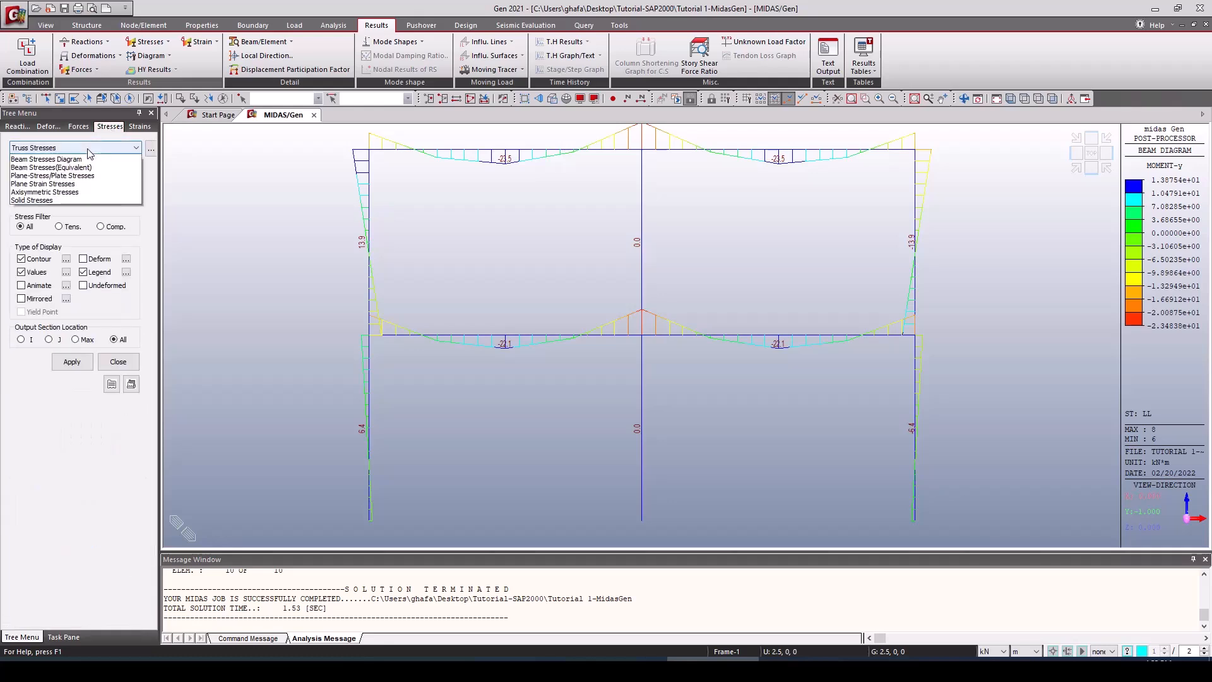
pyautogui.click(82, 165)
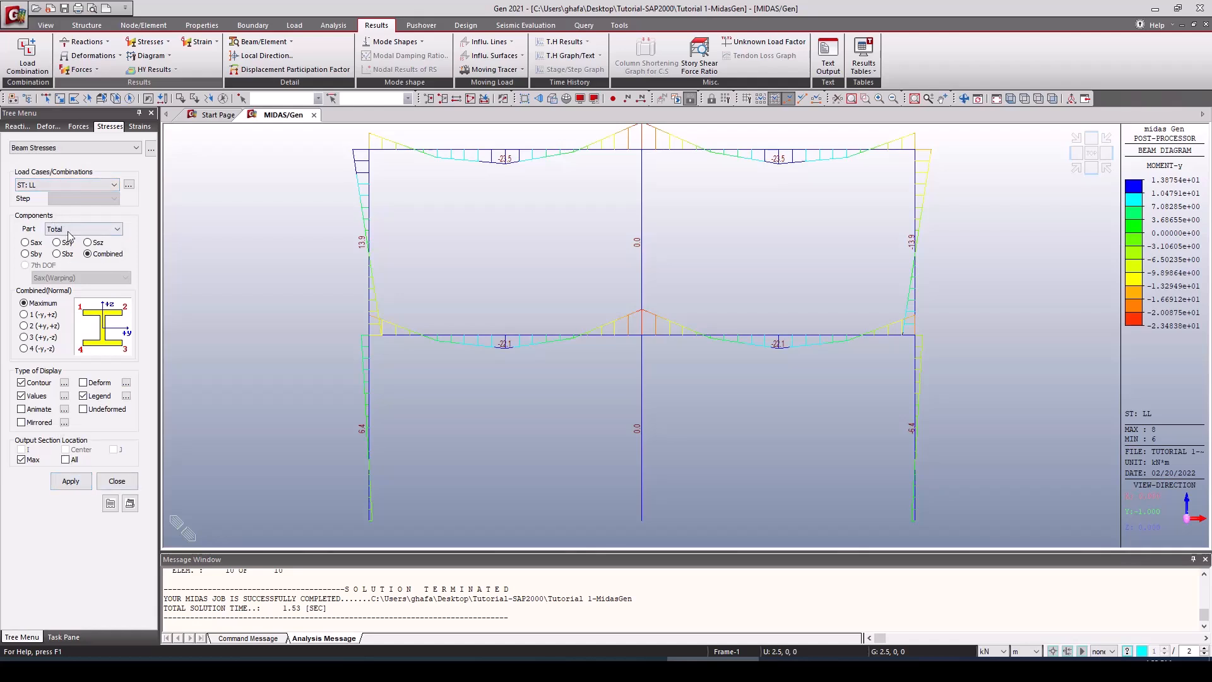
pyautogui.click(48, 185)
pyautogui.click(45, 212)
pyautogui.click(76, 483)
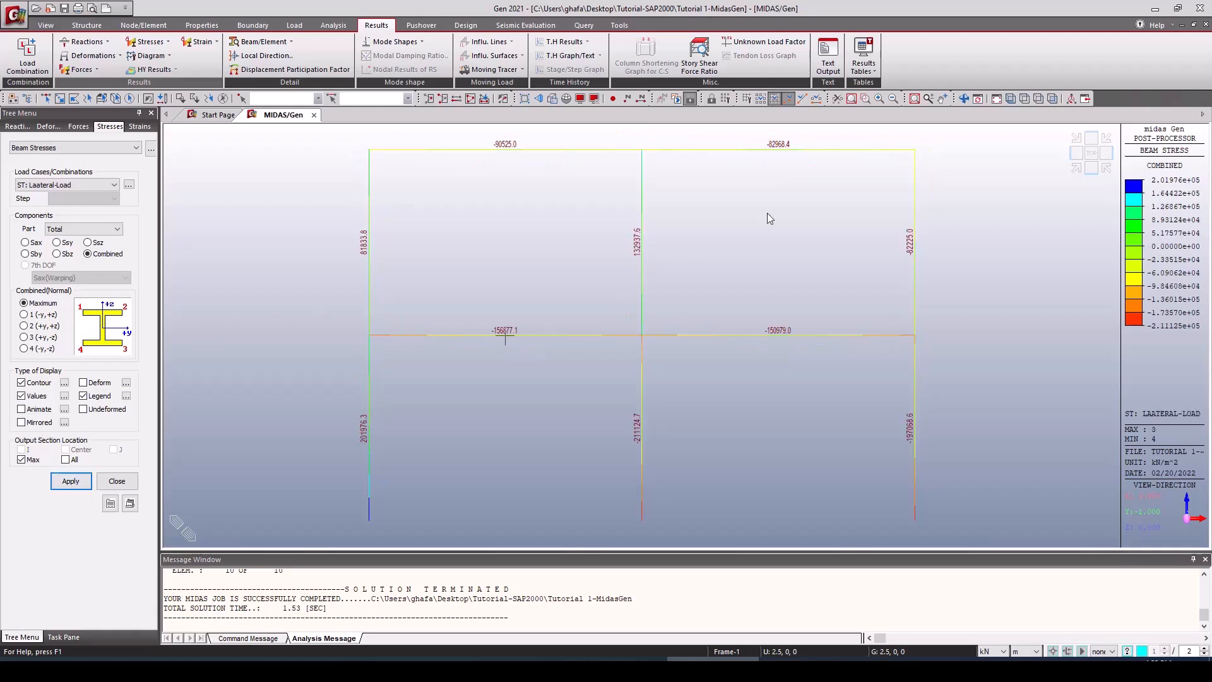
pyautogui.click(552, 100)
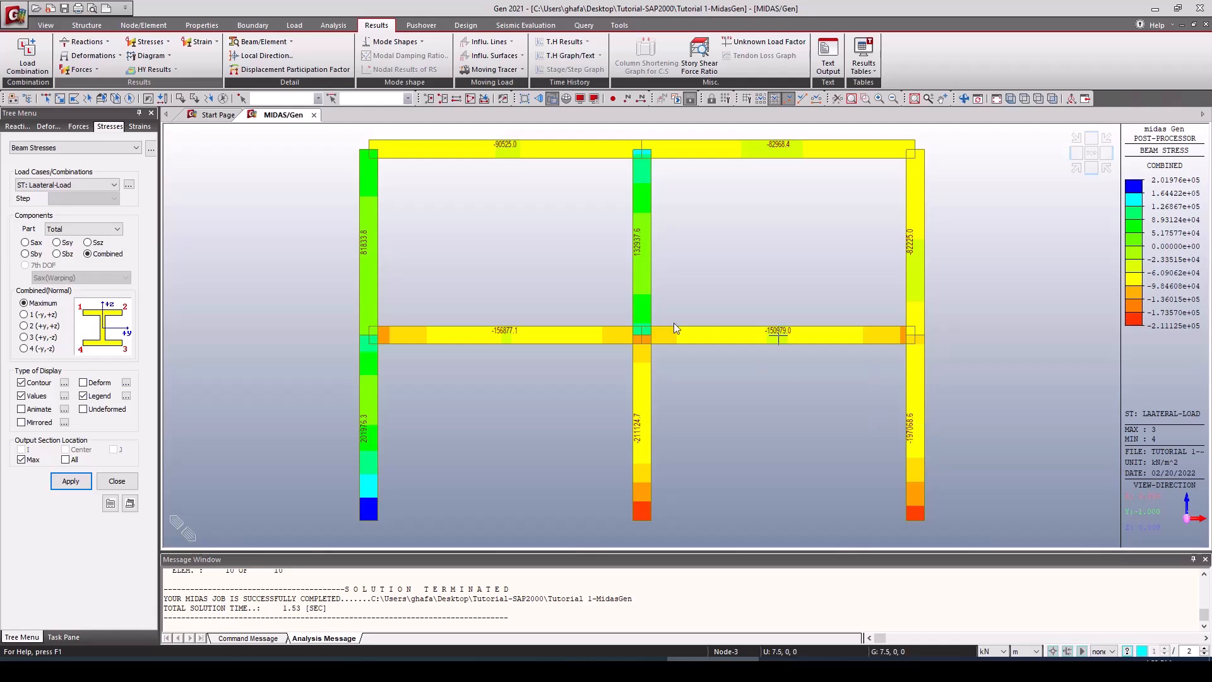
# Step: Show the DXYZ deformed shape of the frame for load case Laateral-Load with values and legend
pyautogui.click(48, 126)
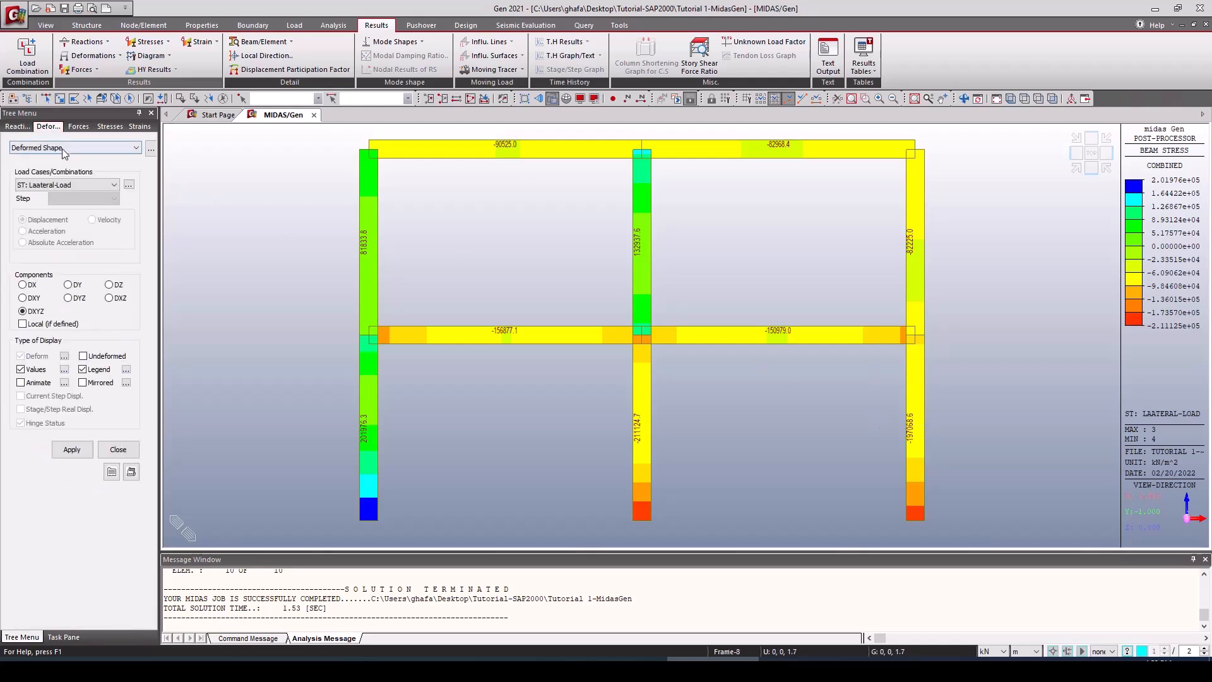
pyautogui.click(57, 185)
pyautogui.click(56, 184)
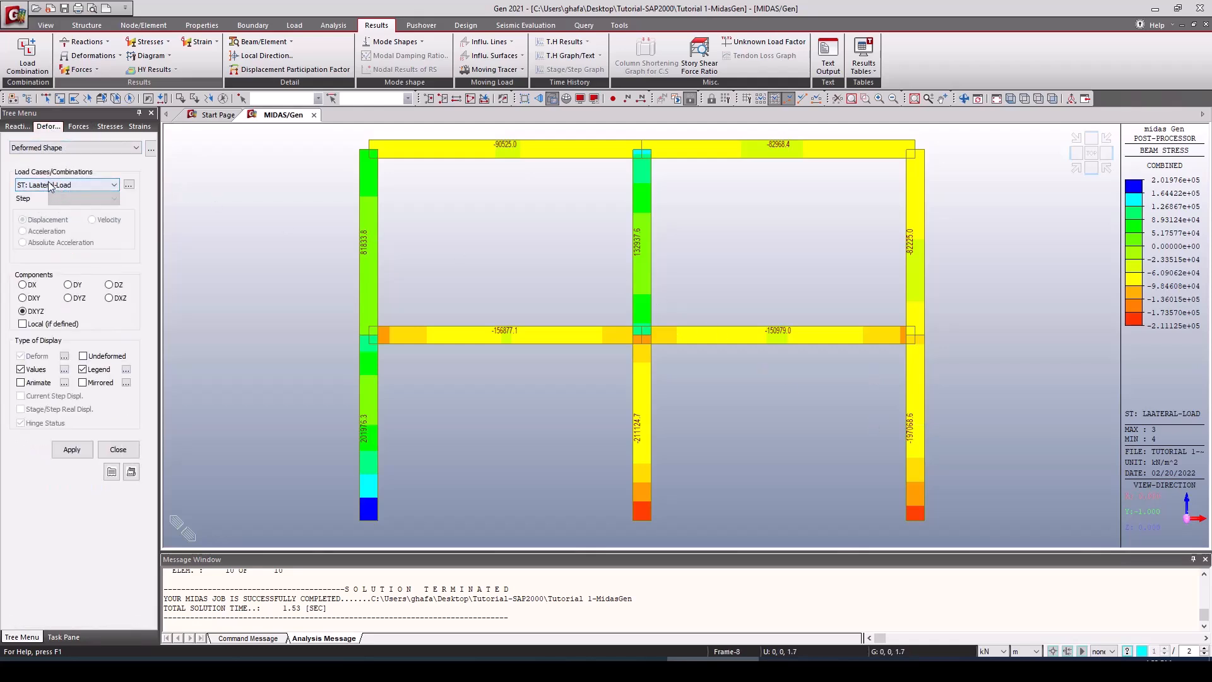
pyautogui.click(50, 186)
pyautogui.click(90, 247)
pyautogui.click(72, 449)
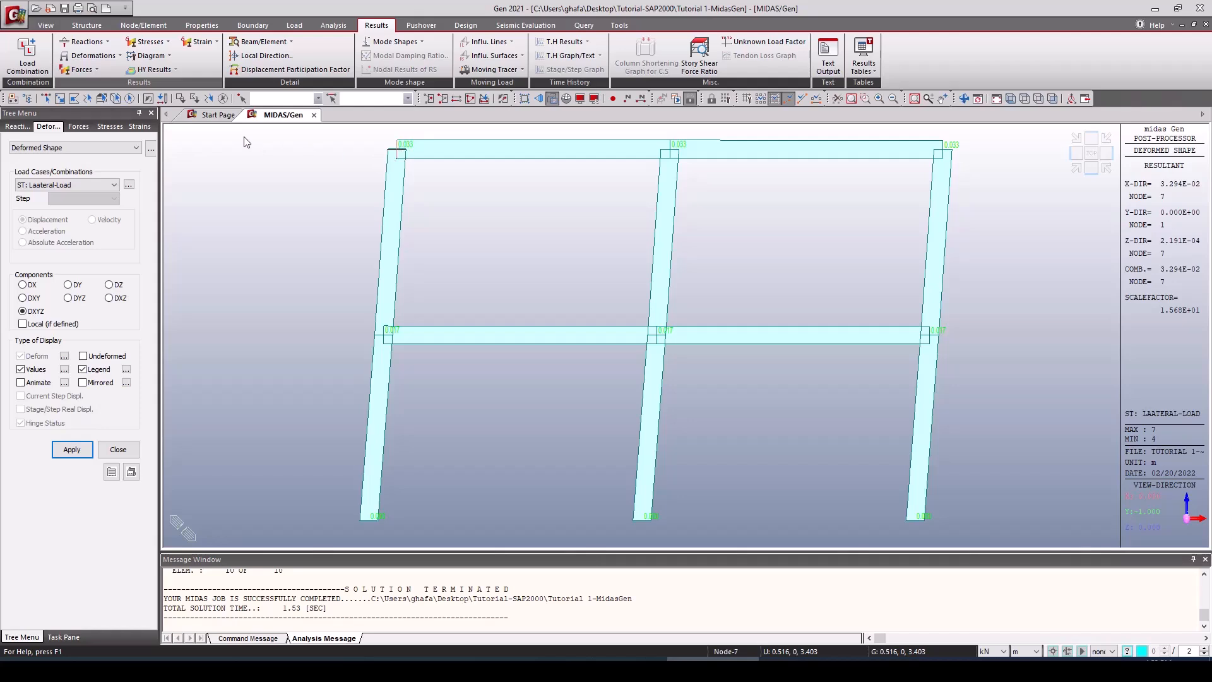
# Step: Search the displacements of node 7, the frame's top-left corner, for load case Laateral-Load
pyautogui.click(73, 144)
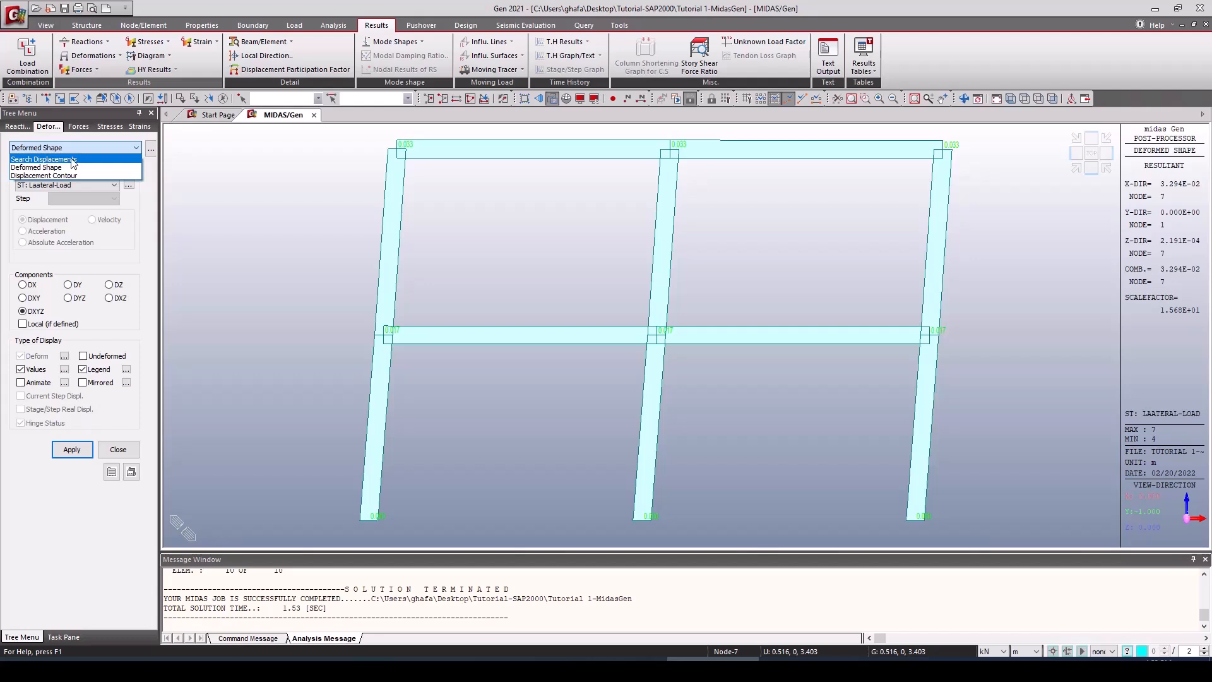
pyautogui.click(72, 159)
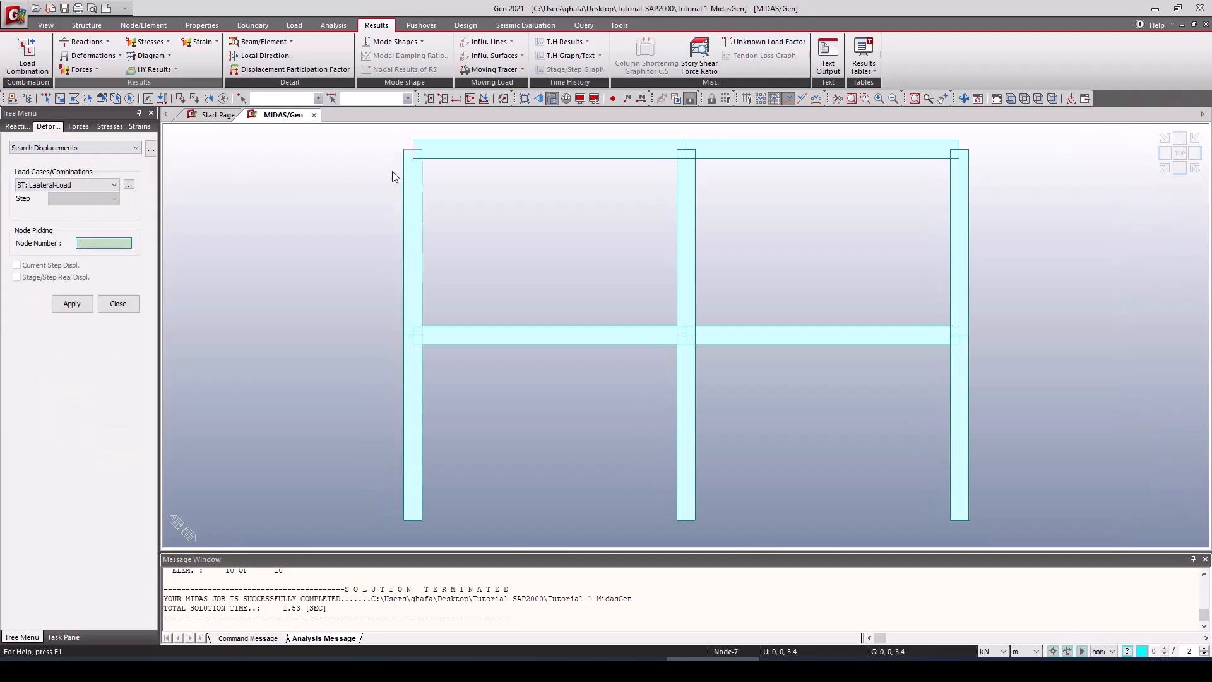
pyautogui.click(413, 151)
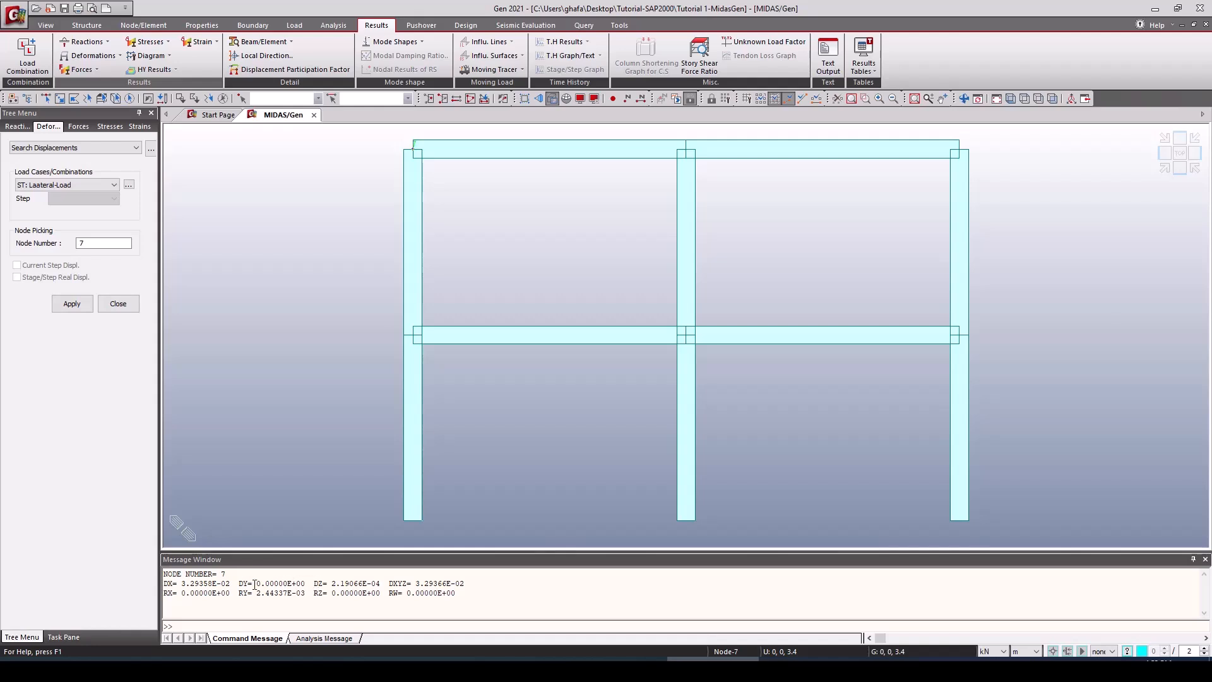
# Step: Change the length unit to mm, query node 7's displacements again and highlight its DXYZ value in the message output
pyautogui.click(1025, 650)
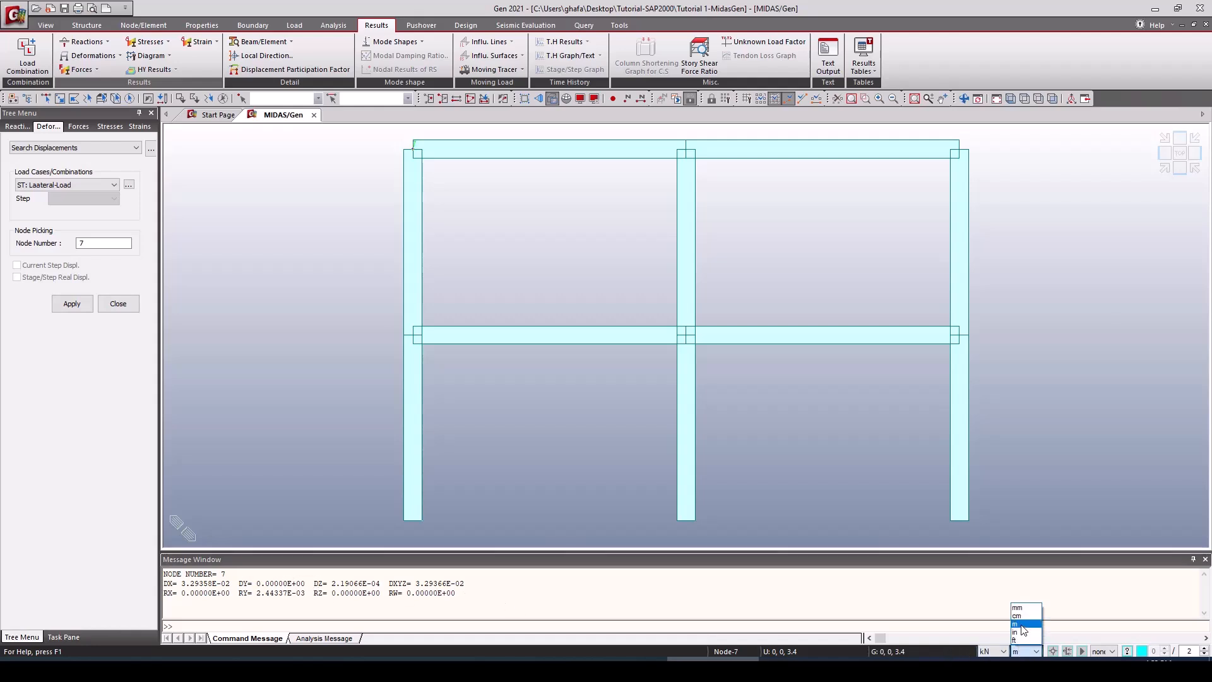
pyautogui.moveTo(972, 577); pyautogui.dragTo(1017, 455)
pyautogui.click(1025, 650)
pyautogui.click(1022, 607)
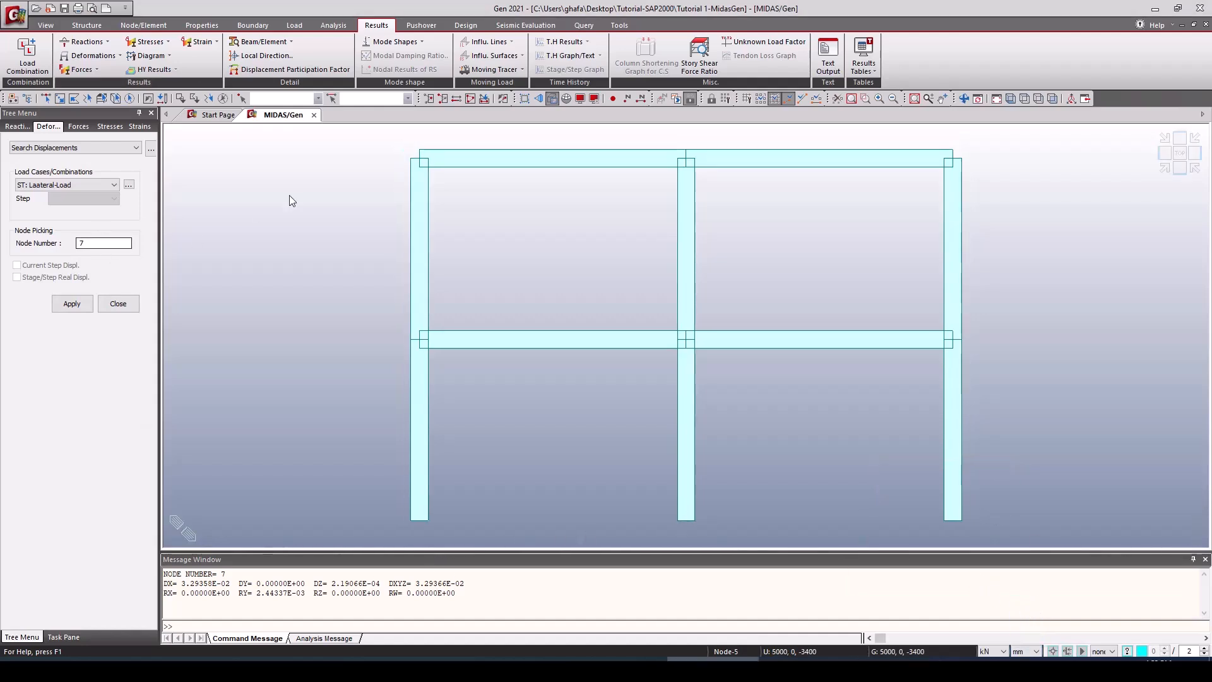
pyautogui.click(83, 307)
pyautogui.click(74, 306)
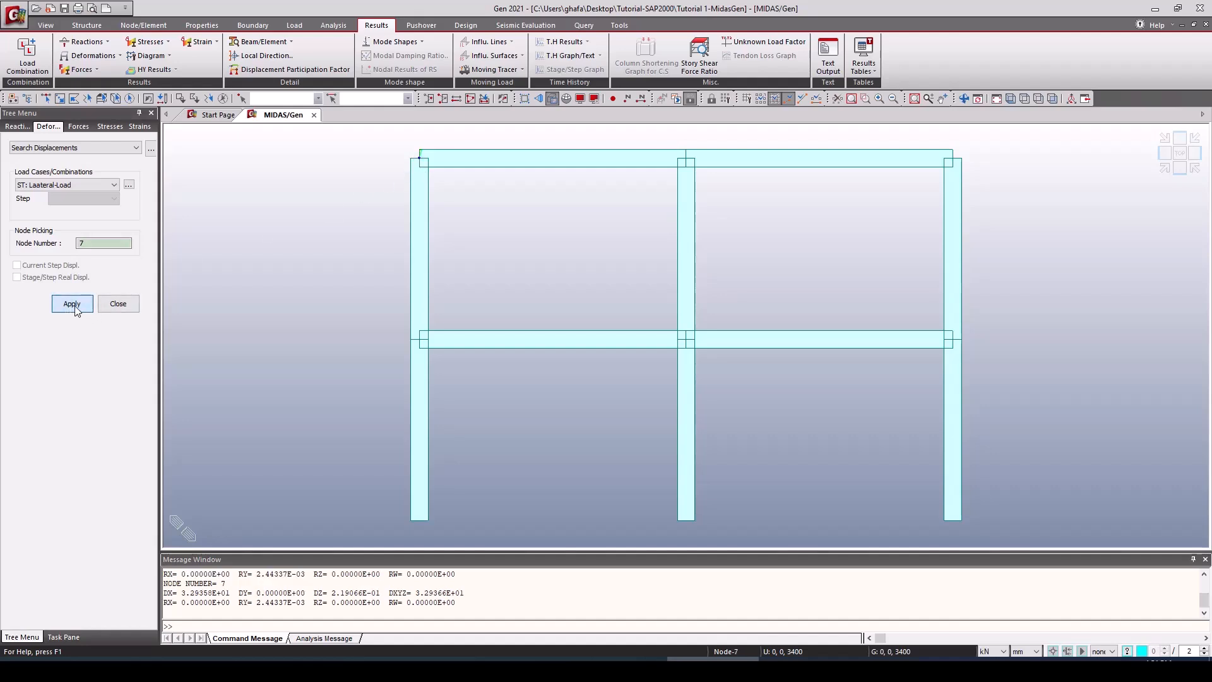
pyautogui.click(84, 305)
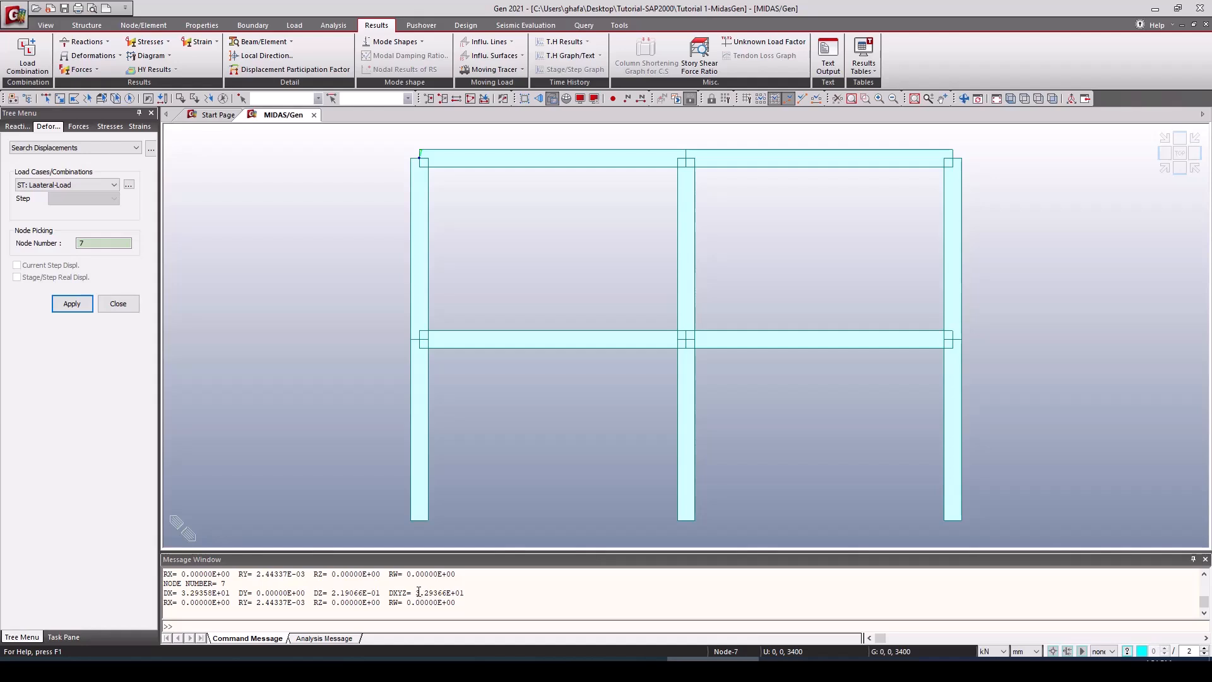
pyautogui.moveTo(416, 592); pyautogui.dragTo(447, 592)
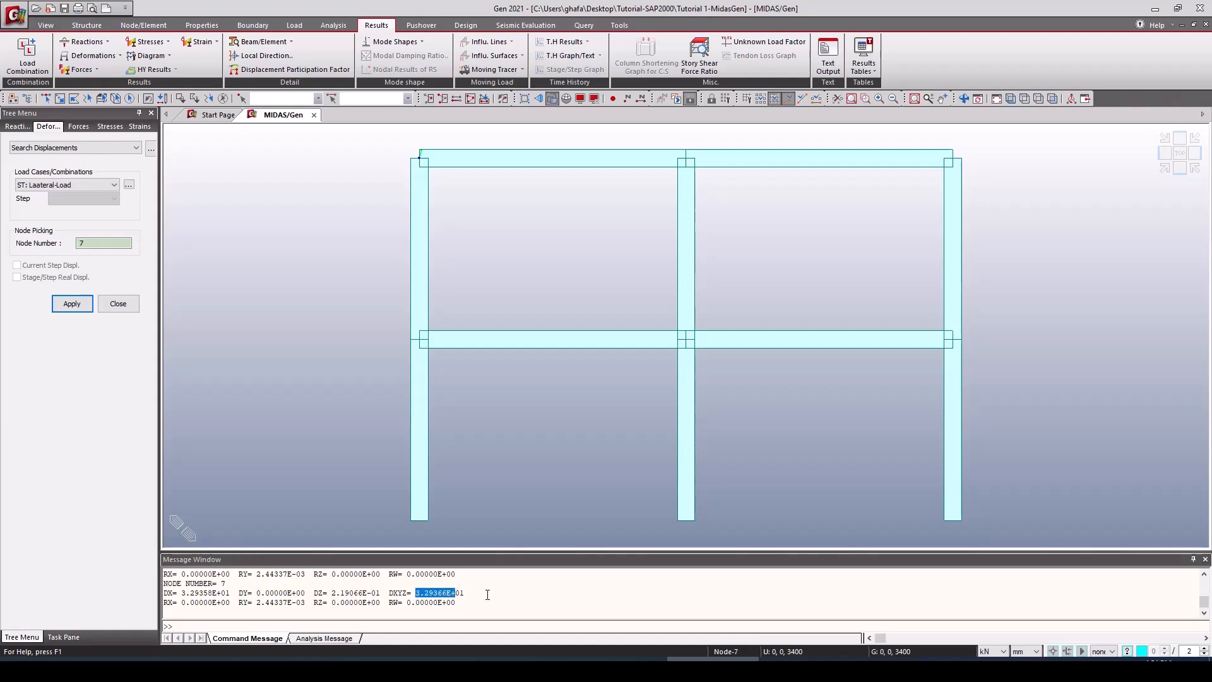
pyautogui.moveTo(466, 593); pyautogui.dragTo(417, 595)
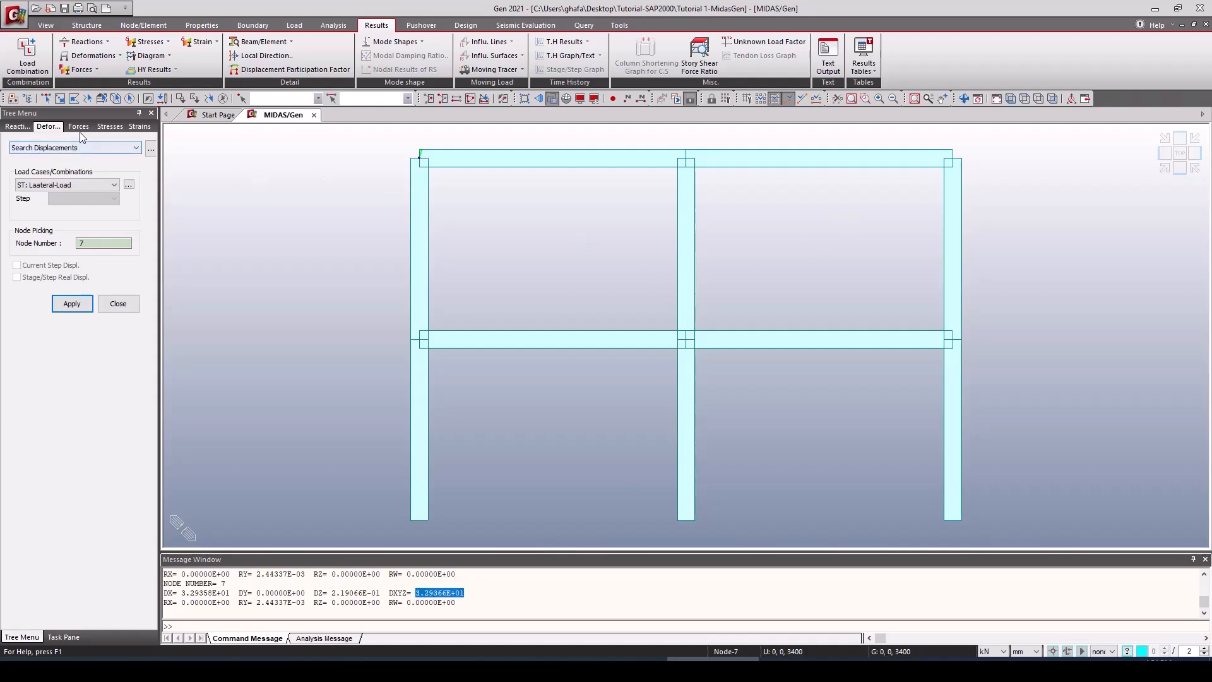
# Step: Show the top Stn-xx plate strain contour for load case Laateral-Load with the deformed shape, values and legend
pyautogui.click(110, 128)
pyautogui.click(144, 129)
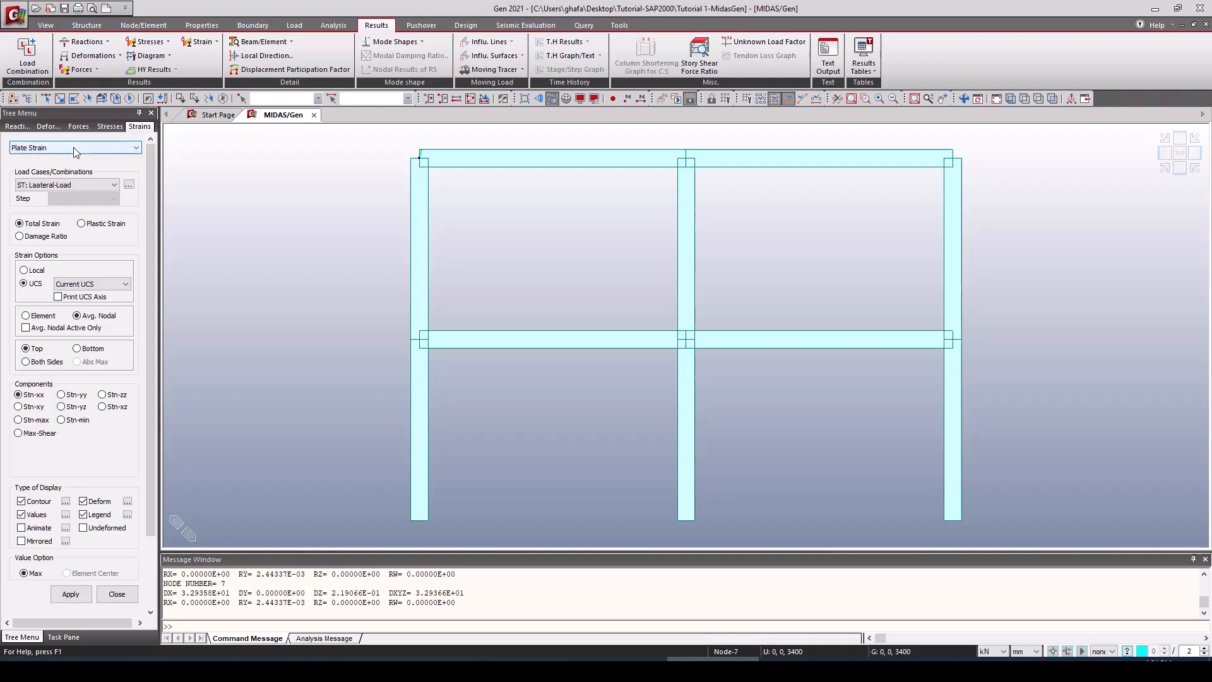
pyautogui.click(70, 594)
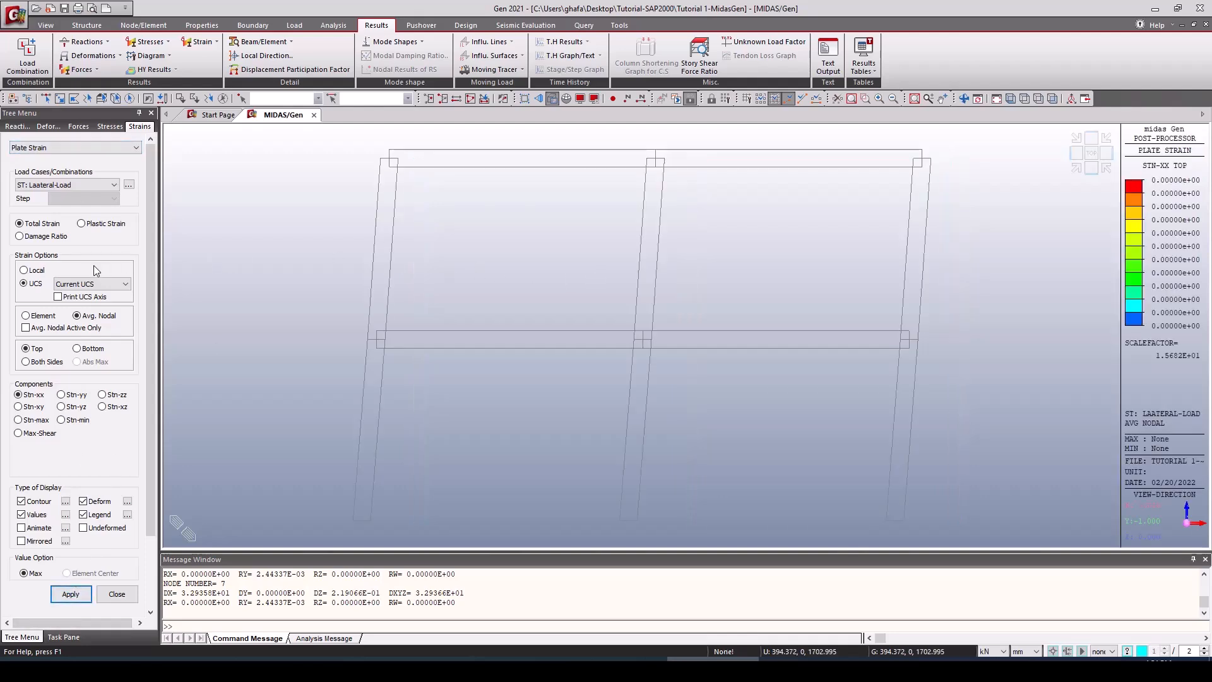
# Step: Show the Max-Shear plate strain for load case LL and switch the frame to wireframe display
pyautogui.click(71, 184)
pyautogui.click(57, 205)
pyautogui.click(70, 594)
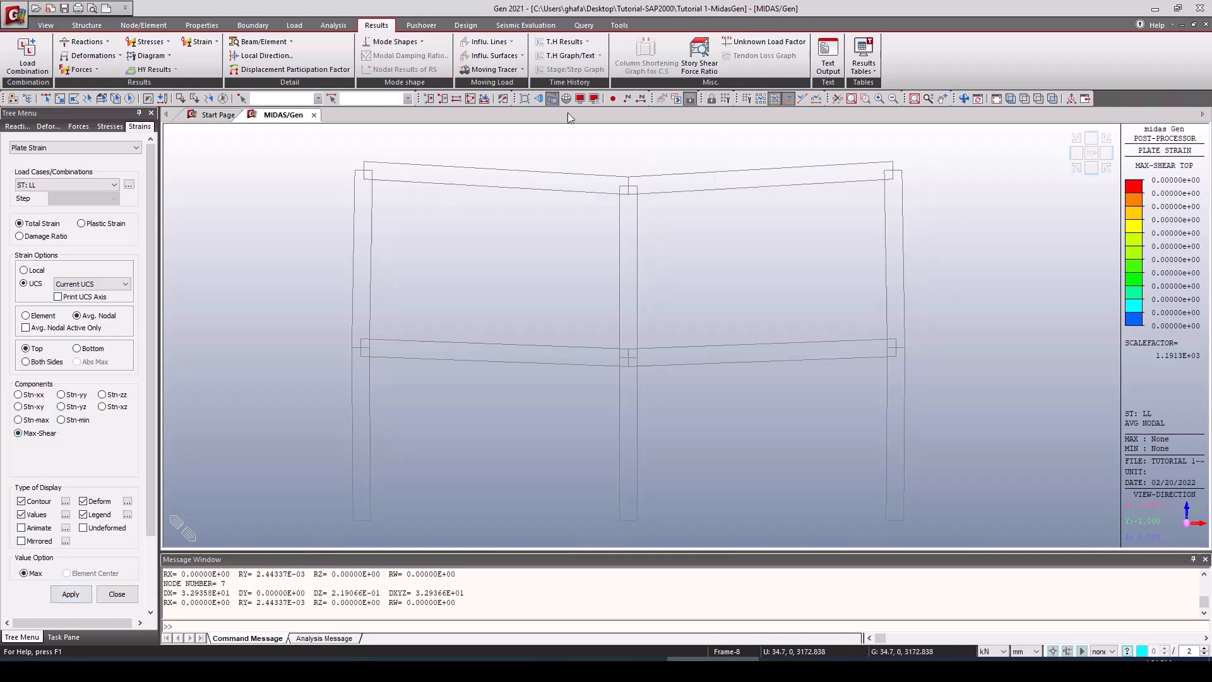
pyautogui.click(551, 99)
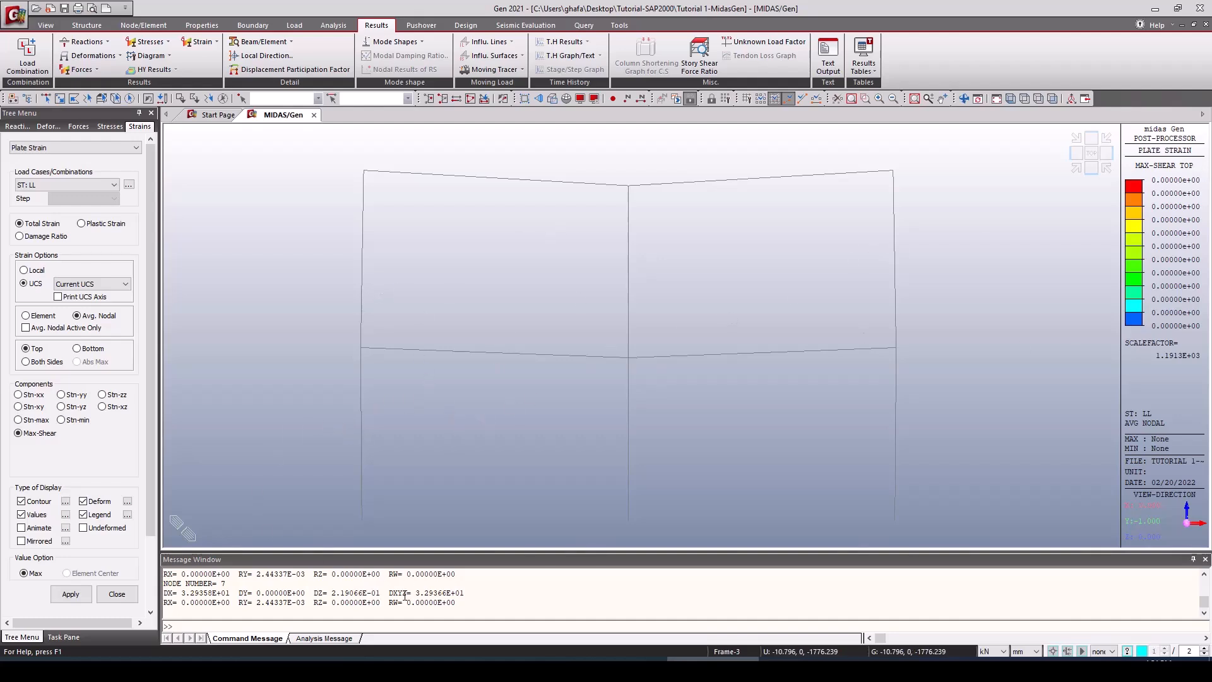
pyautogui.moveTo(411, 595); pyautogui.dragTo(455, 594)
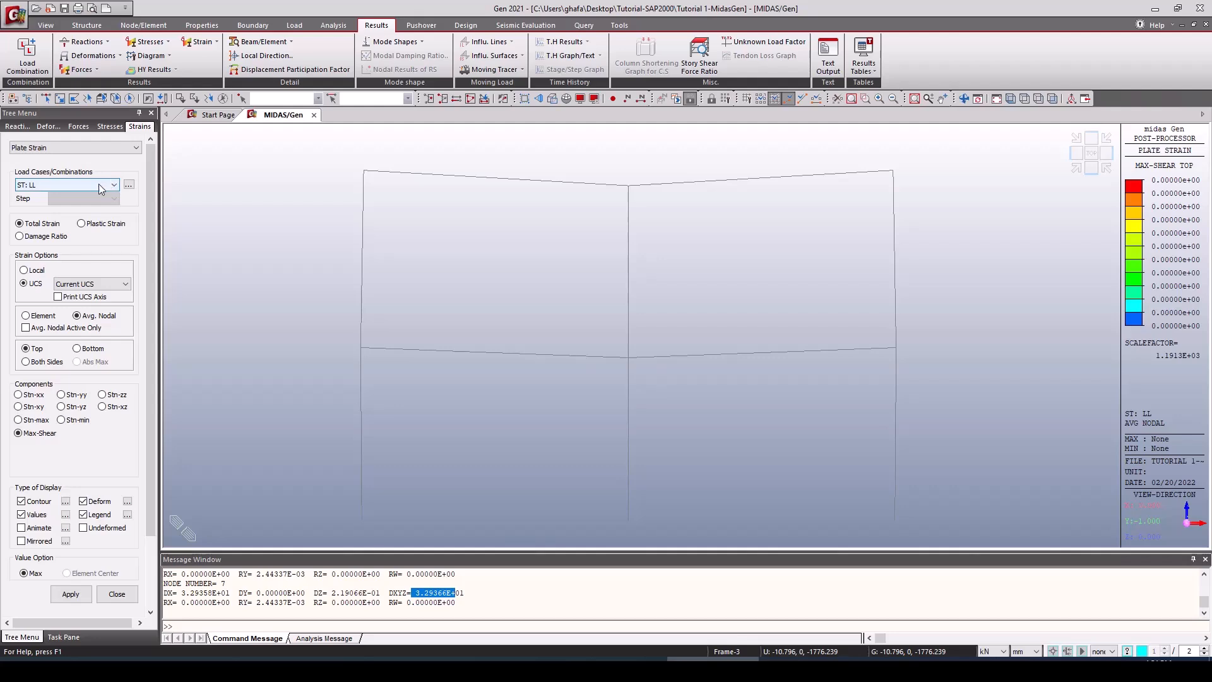
# Step: Show the Stn-xx solid strain for load case LL with contour, deformed shape, values and legend
pyautogui.click(78, 148)
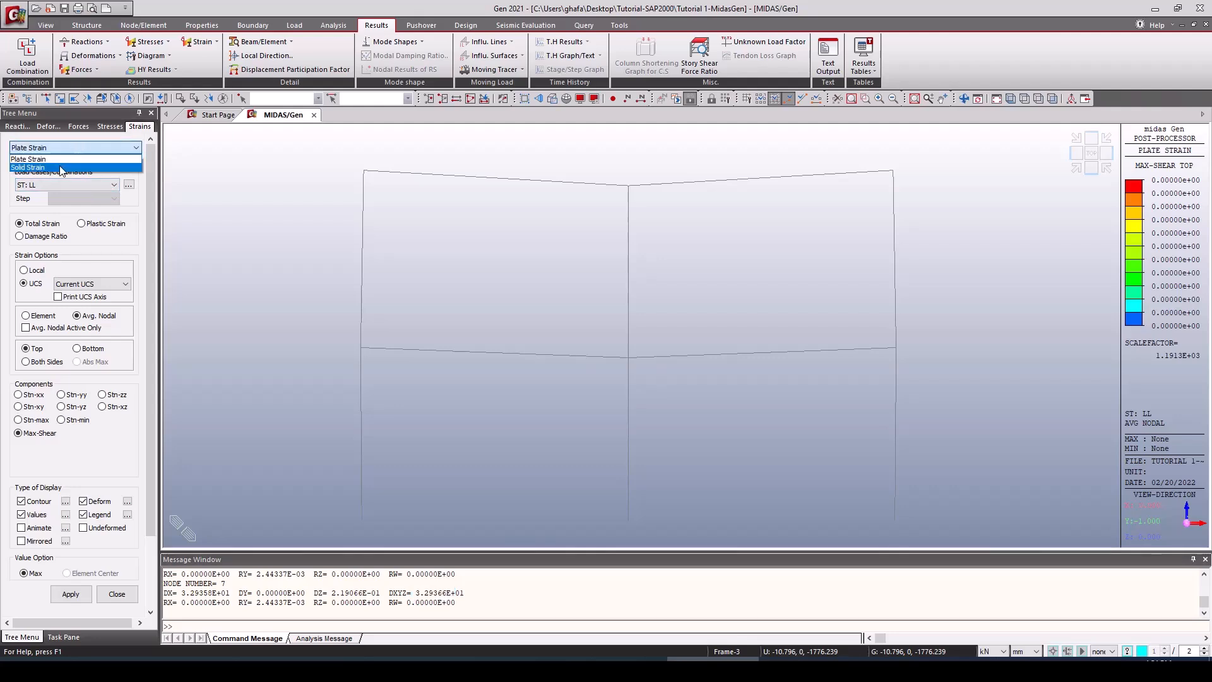
pyautogui.click(61, 167)
pyautogui.click(70, 565)
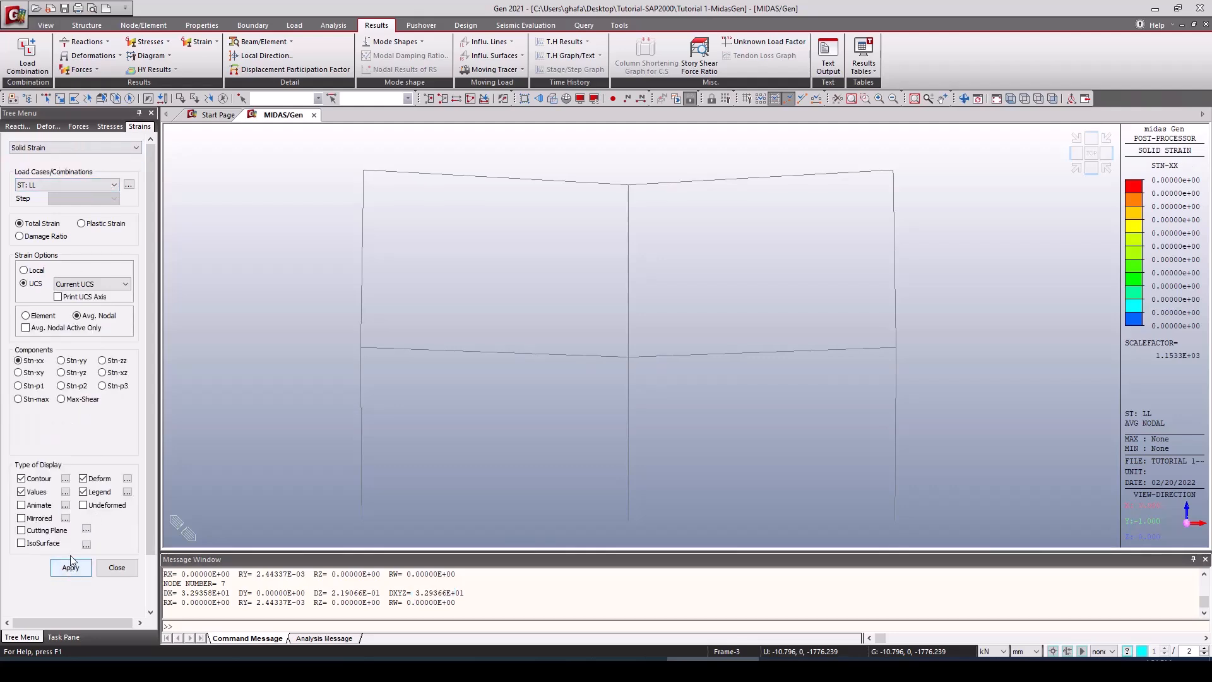
# Step: Show the My beam forces/moments contour for load case LL with absolute maximum values on the deformed frame
pyautogui.click(77, 128)
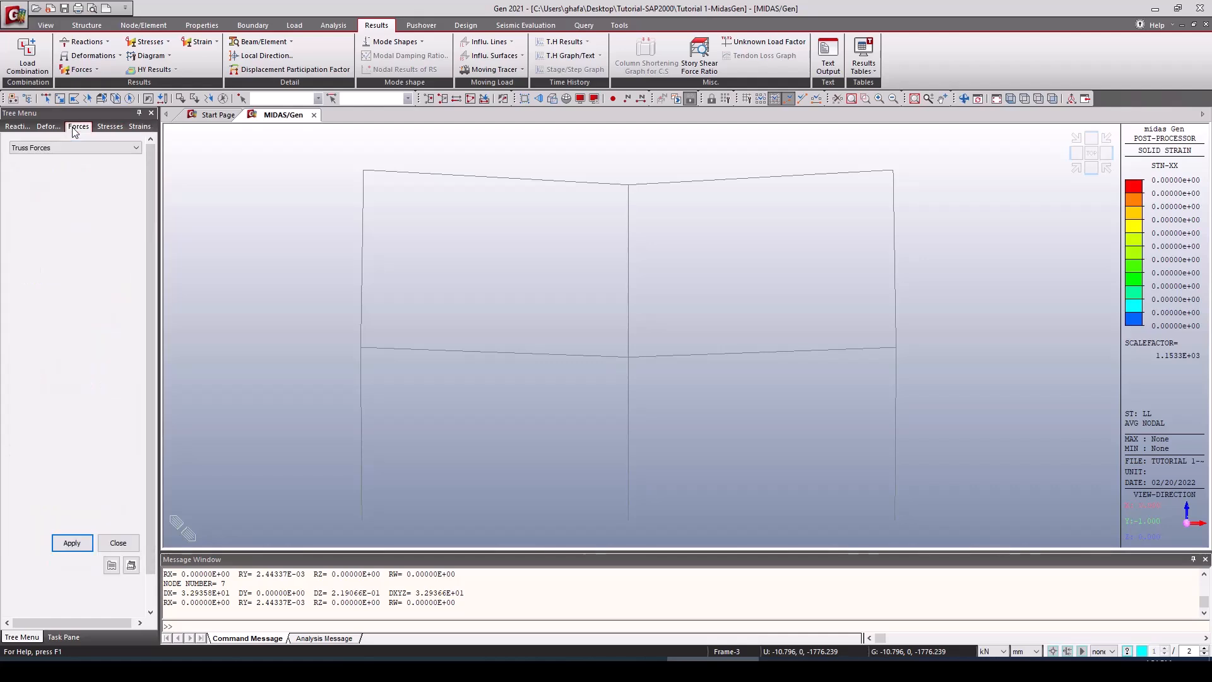
pyautogui.click(62, 149)
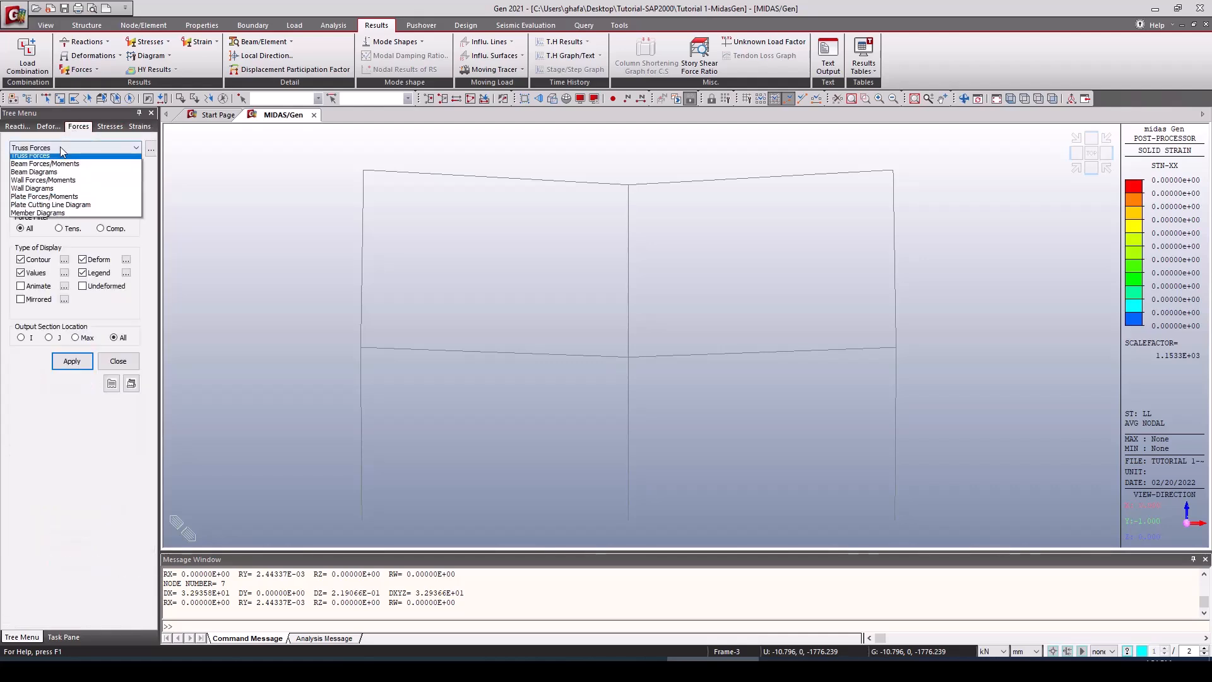
pyautogui.click(90, 168)
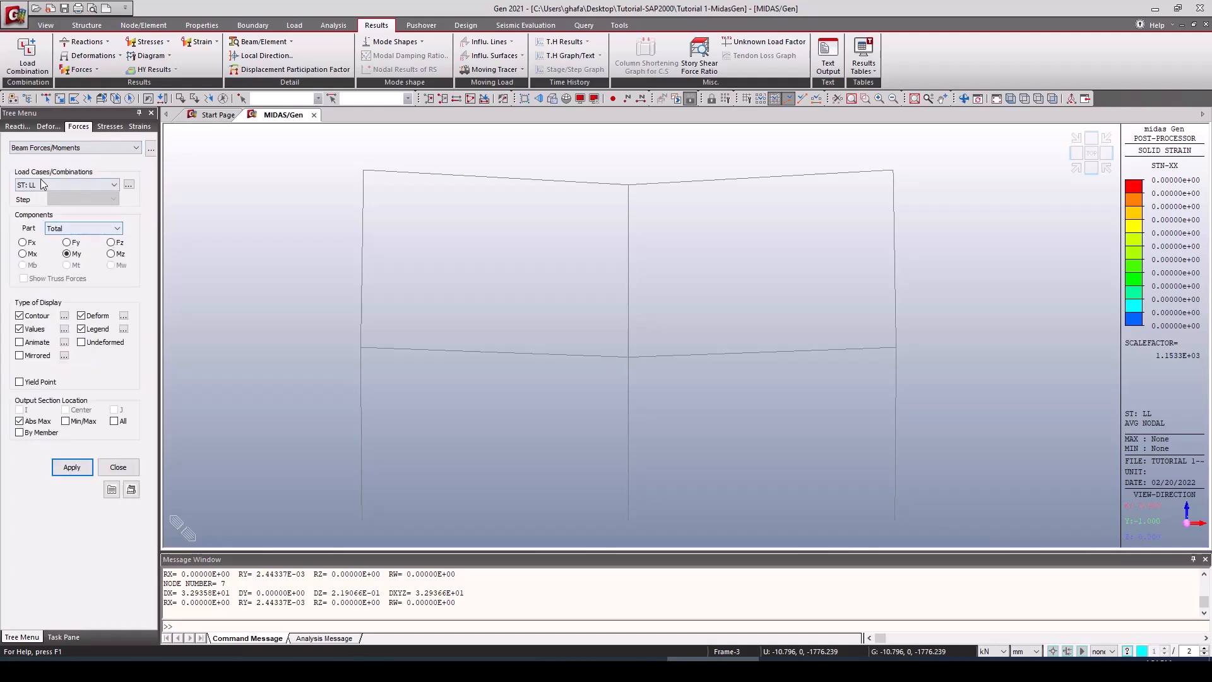
pyautogui.click(71, 468)
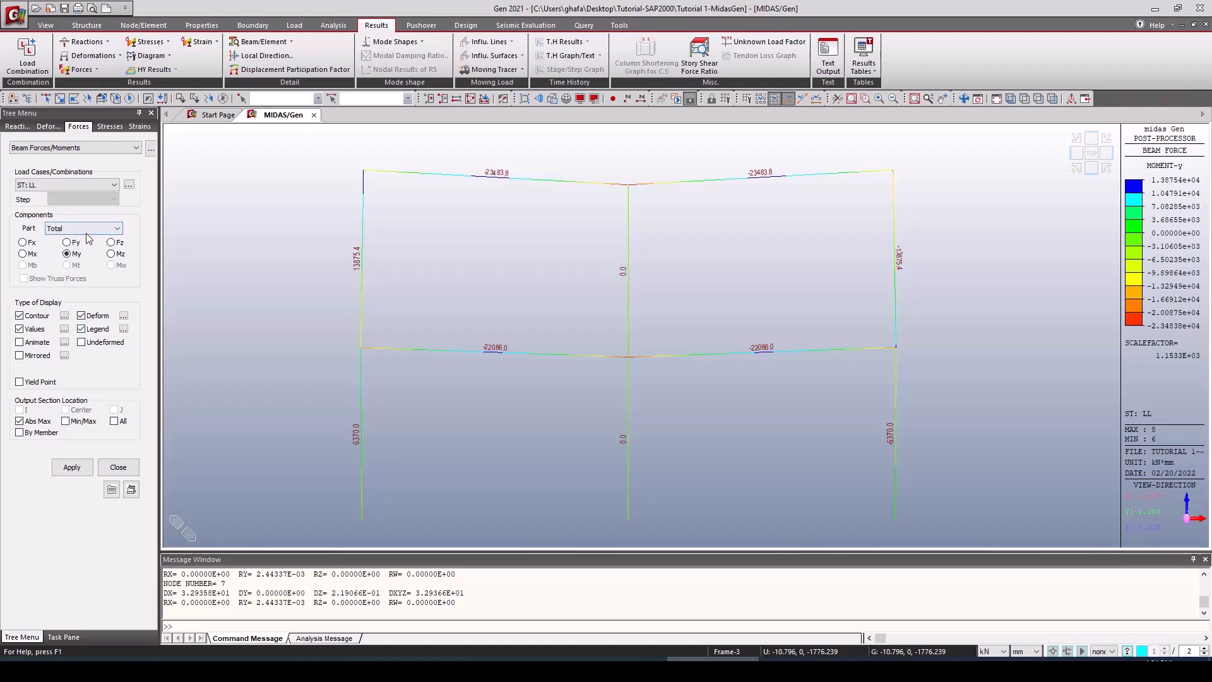
# Step: Show the My beam diagrams for load case Laateral-Load with solid fill, contour, values and legend
pyautogui.click(69, 148)
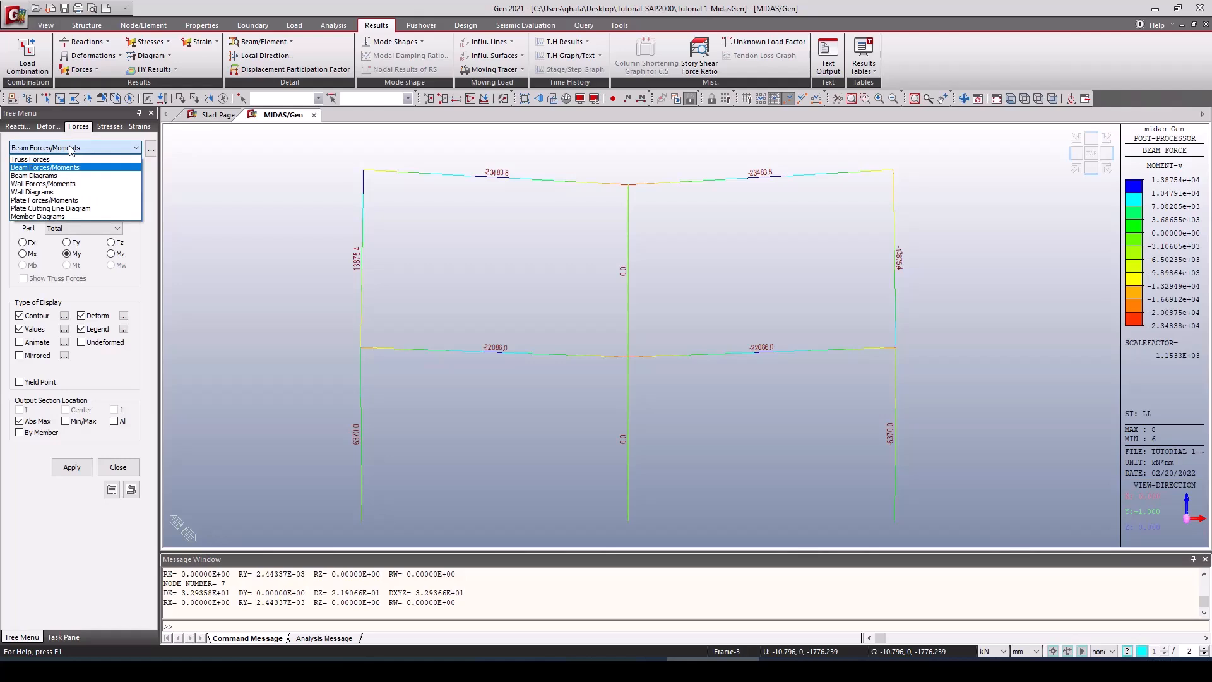
pyautogui.click(63, 149)
pyautogui.click(63, 149)
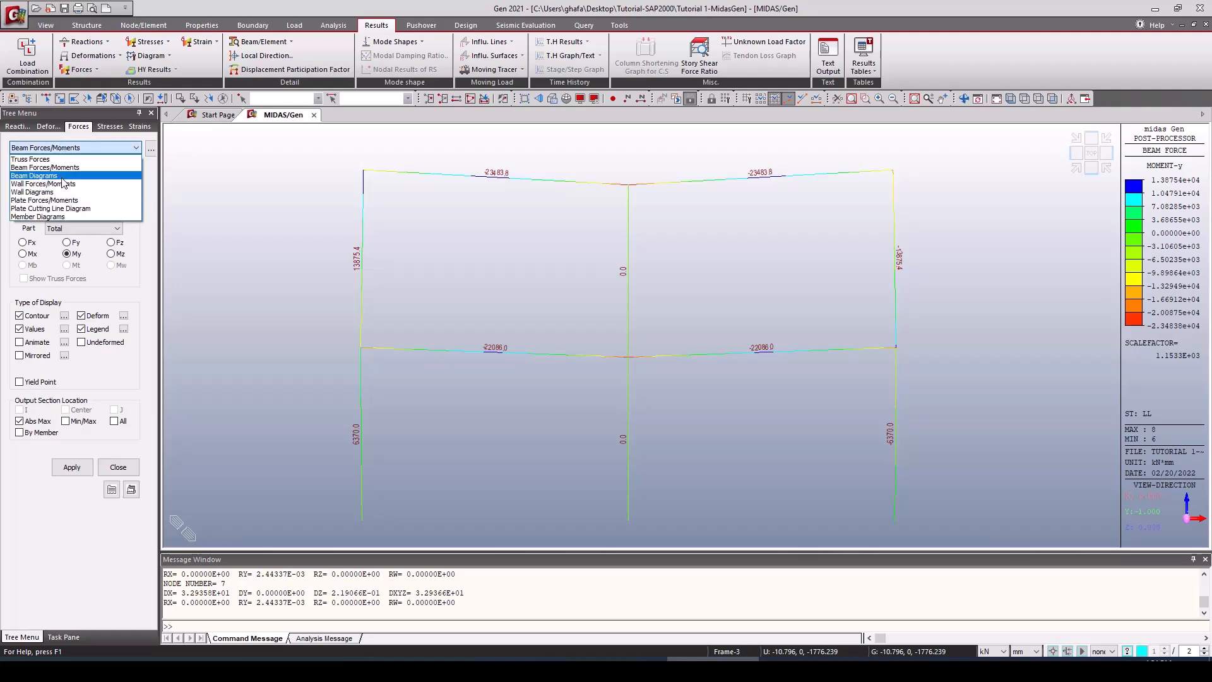
pyautogui.click(63, 176)
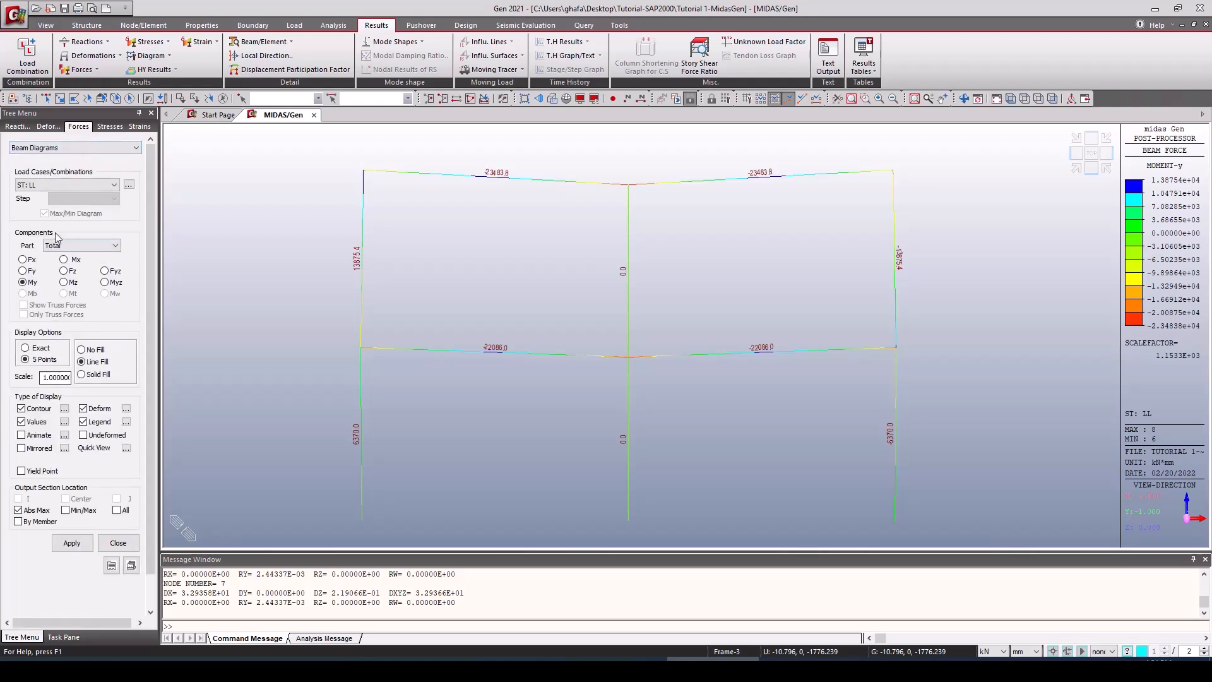
pyautogui.click(41, 186)
pyautogui.click(39, 212)
pyautogui.click(86, 375)
pyautogui.click(72, 542)
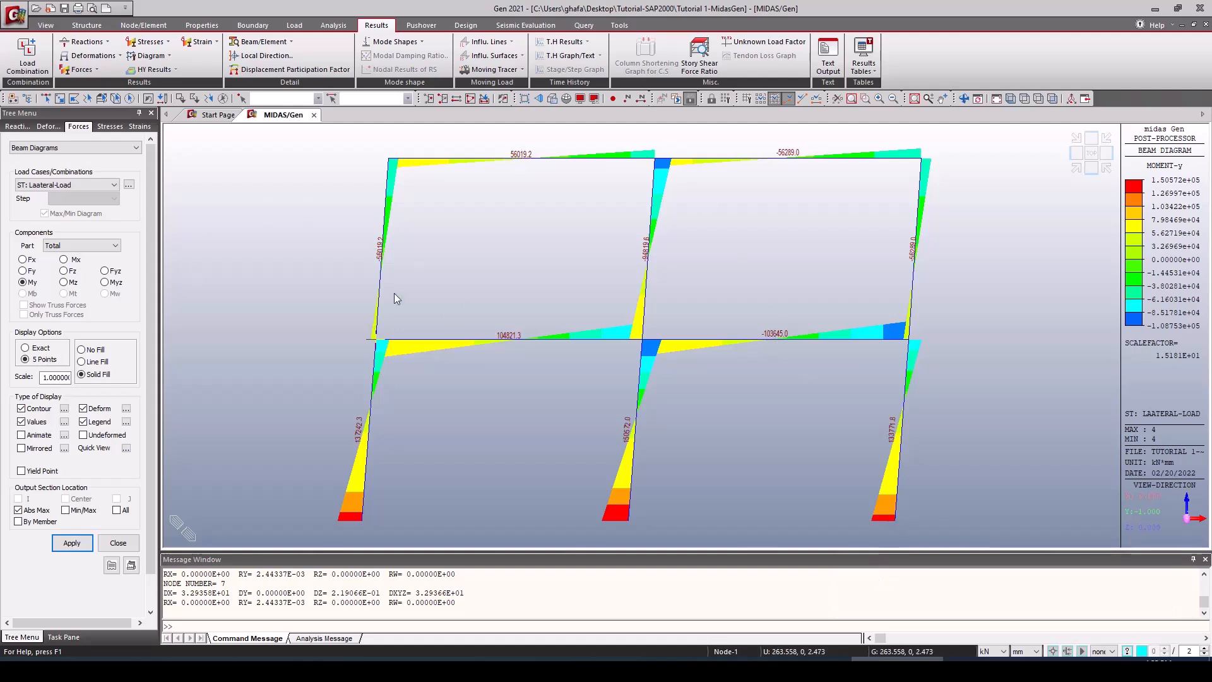
# Step: Set the steel design code to Eurocode3:05 with the Recommended national annex and beam/column deflection checking
pyautogui.click(465, 26)
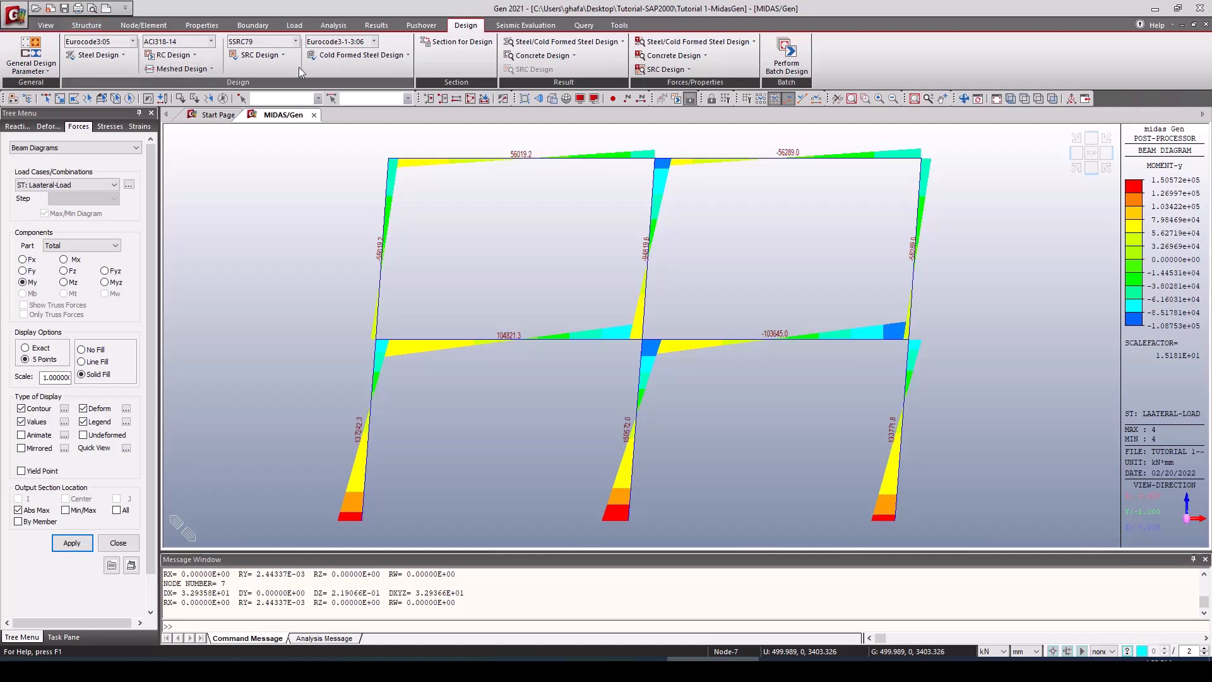
pyautogui.click(97, 55)
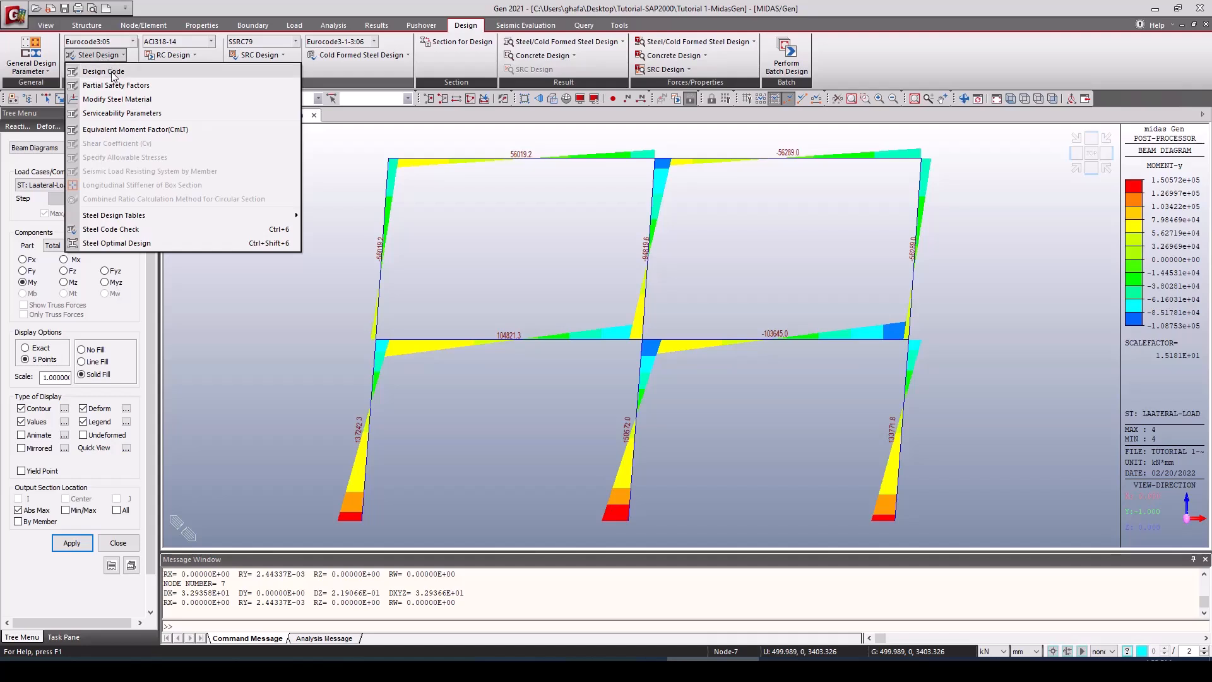
pyautogui.click(107, 72)
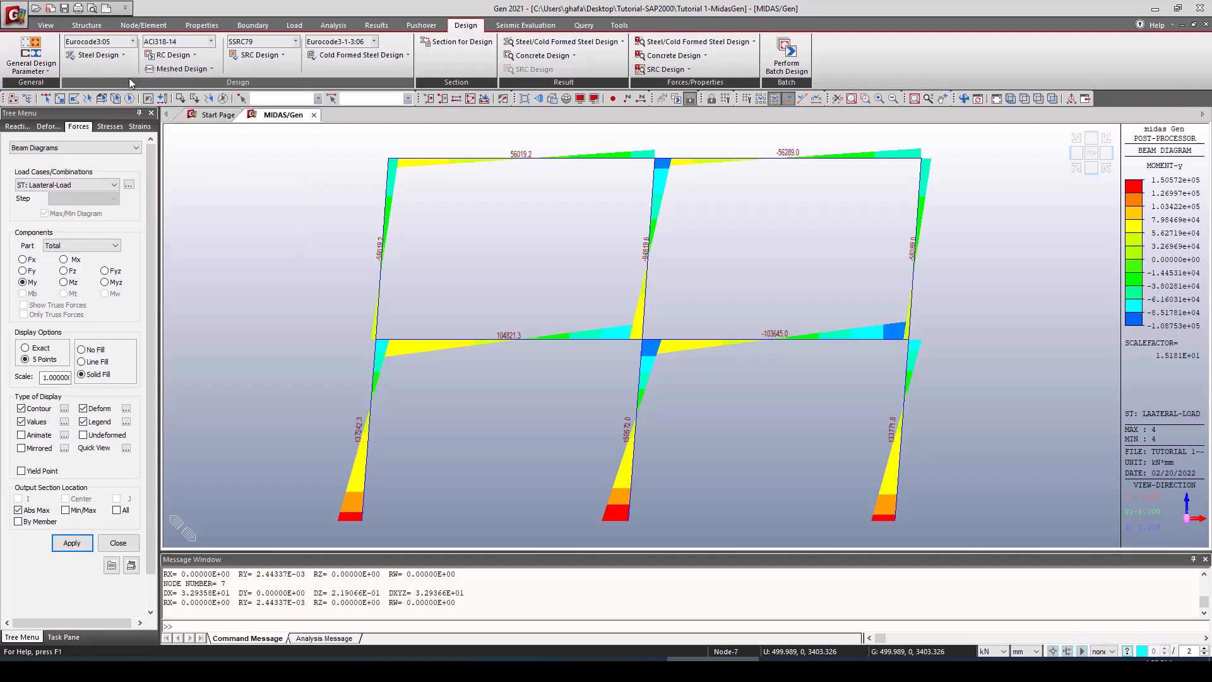
pyautogui.moveTo(617, 254); pyautogui.dragTo(569, 231)
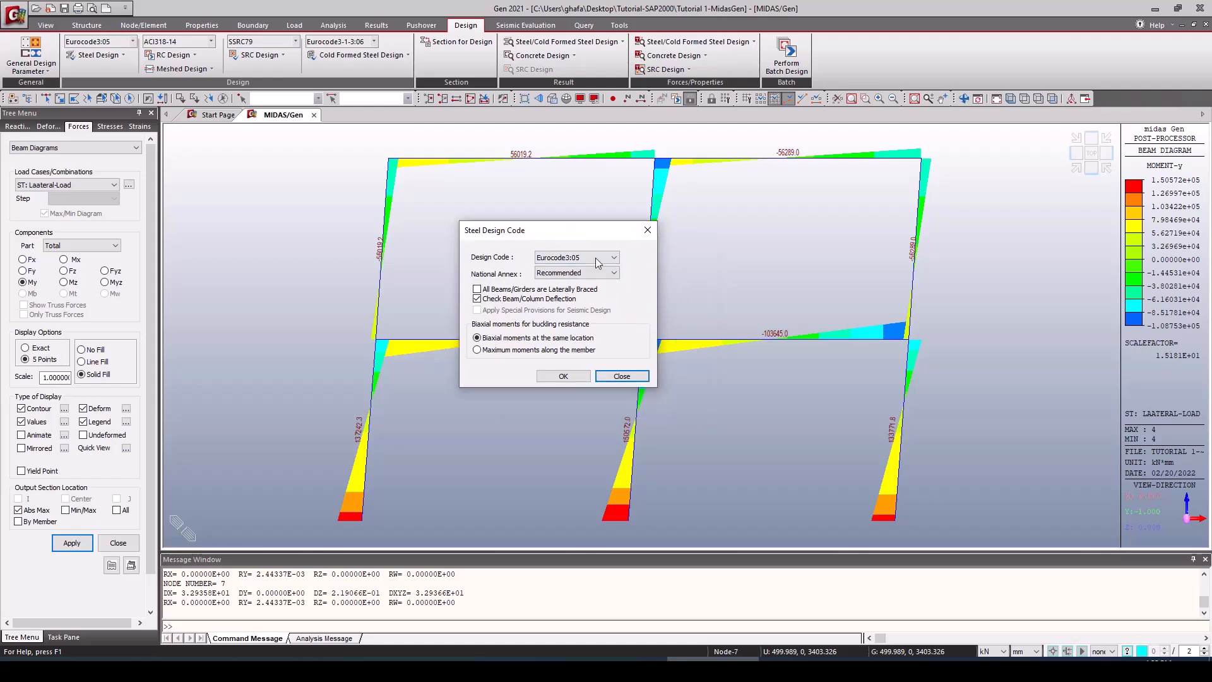
pyautogui.click(574, 263)
pyautogui.click(571, 263)
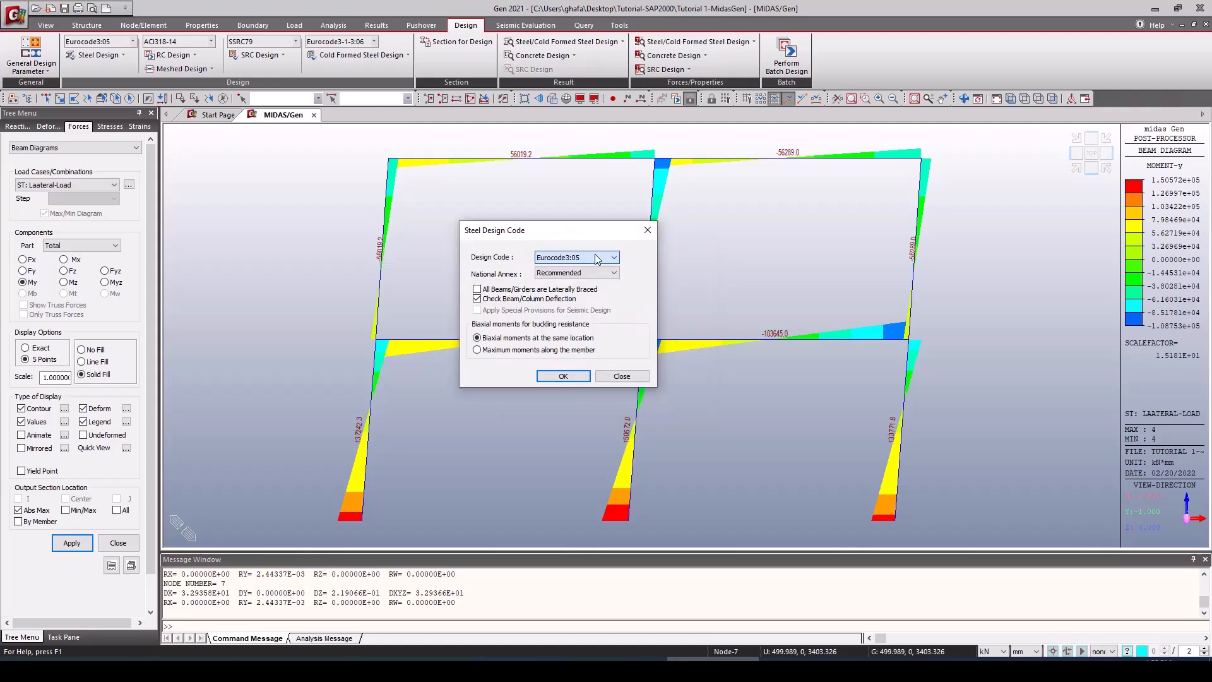
pyautogui.click(559, 375)
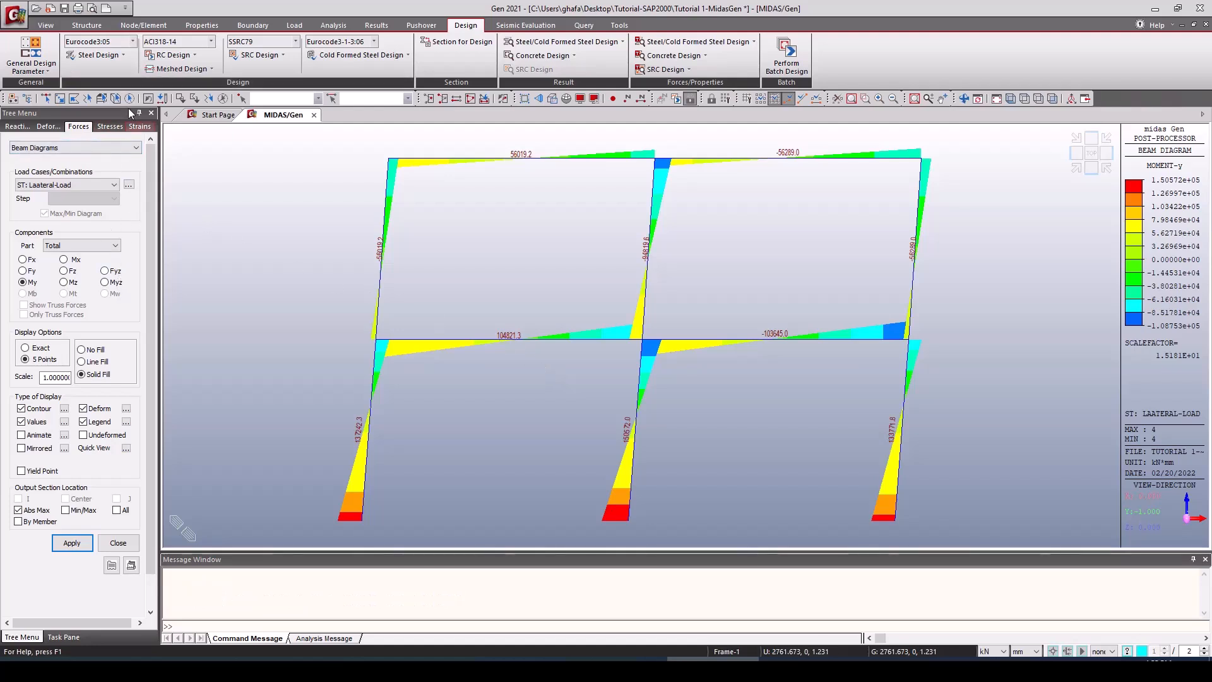
pyautogui.click(122, 57)
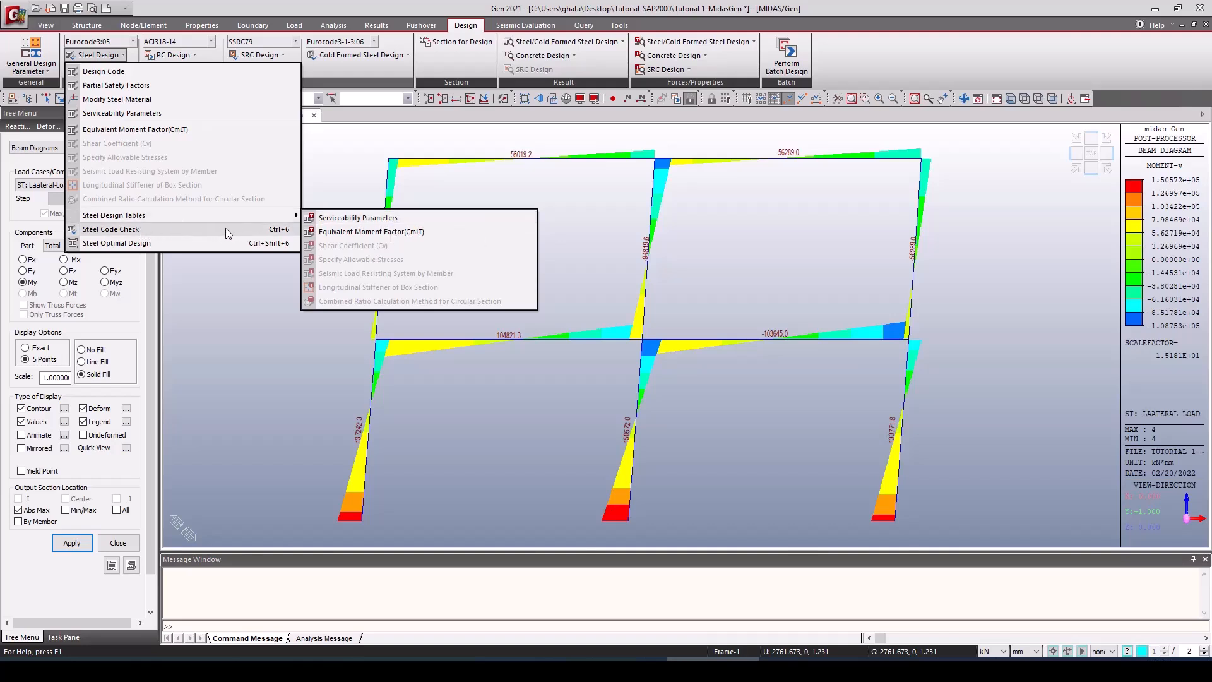
pyautogui.click(836, 56)
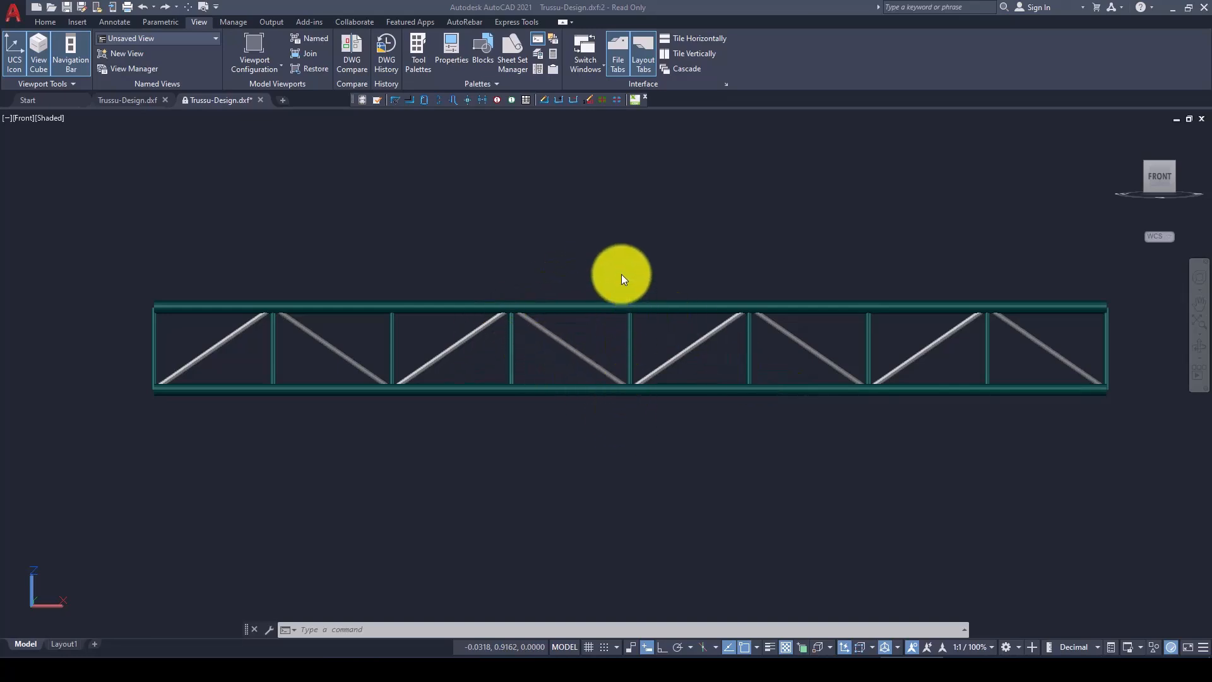
# Step: Switch from the truss drawing in AutoCAD to the empty MIDAS Gen model
pyautogui.click(515, 273)
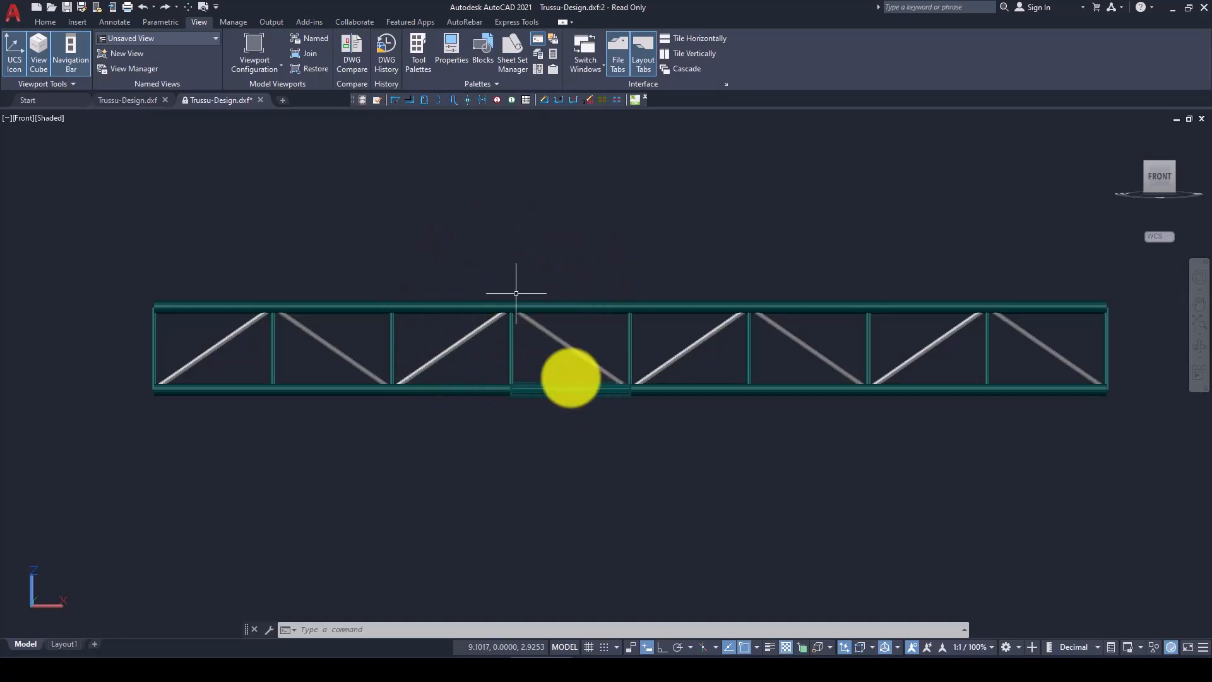
pyautogui.click(783, 637)
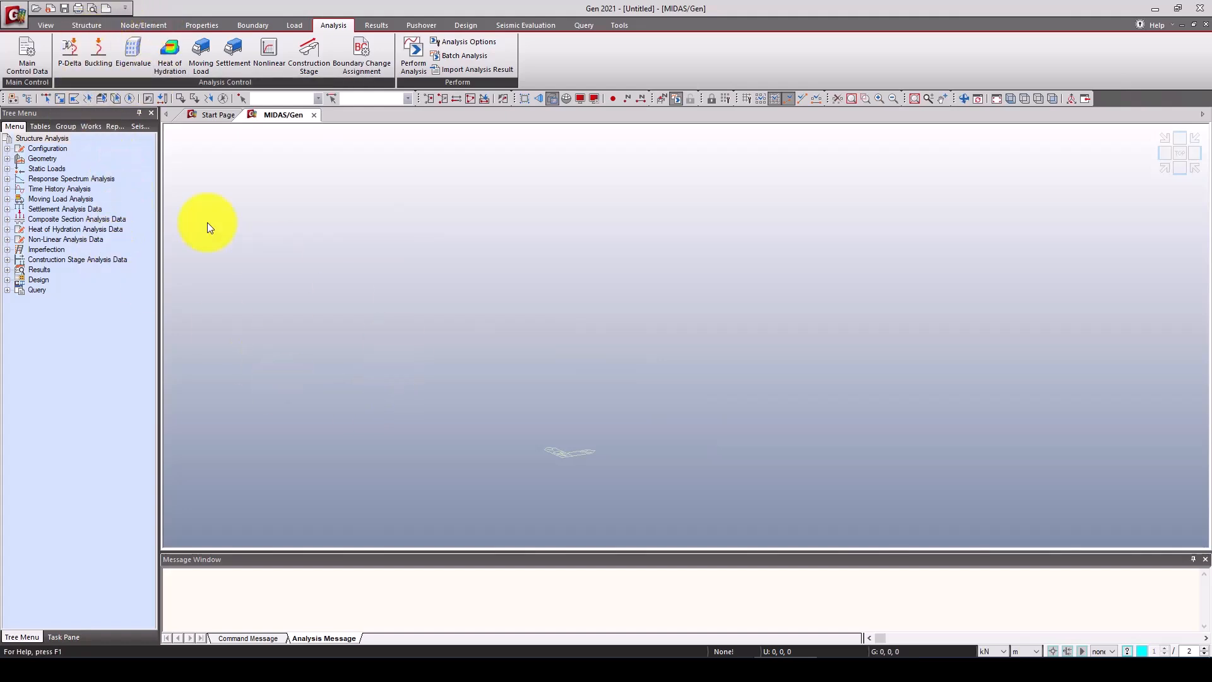
pyautogui.moveTo(66, 127); pyautogui.dragTo(119, 131)
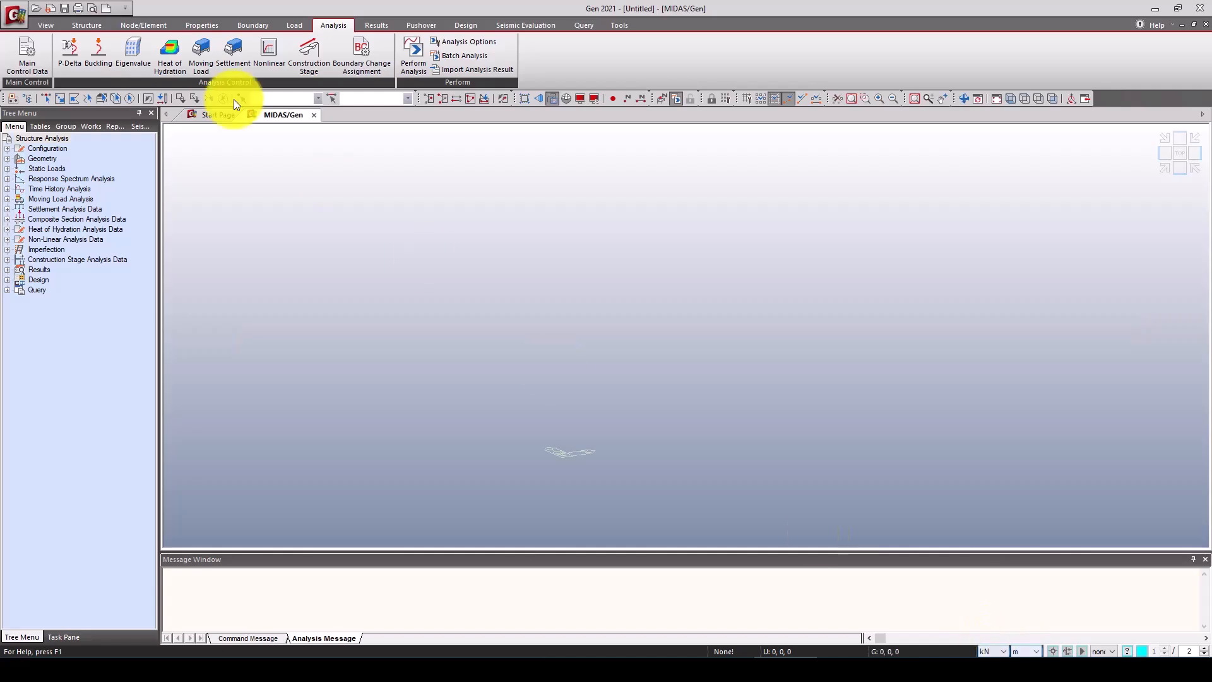
# Step: Start a new truss with the Truss Wizard and choose the triangular single-slope outline type
pyautogui.click(70, 26)
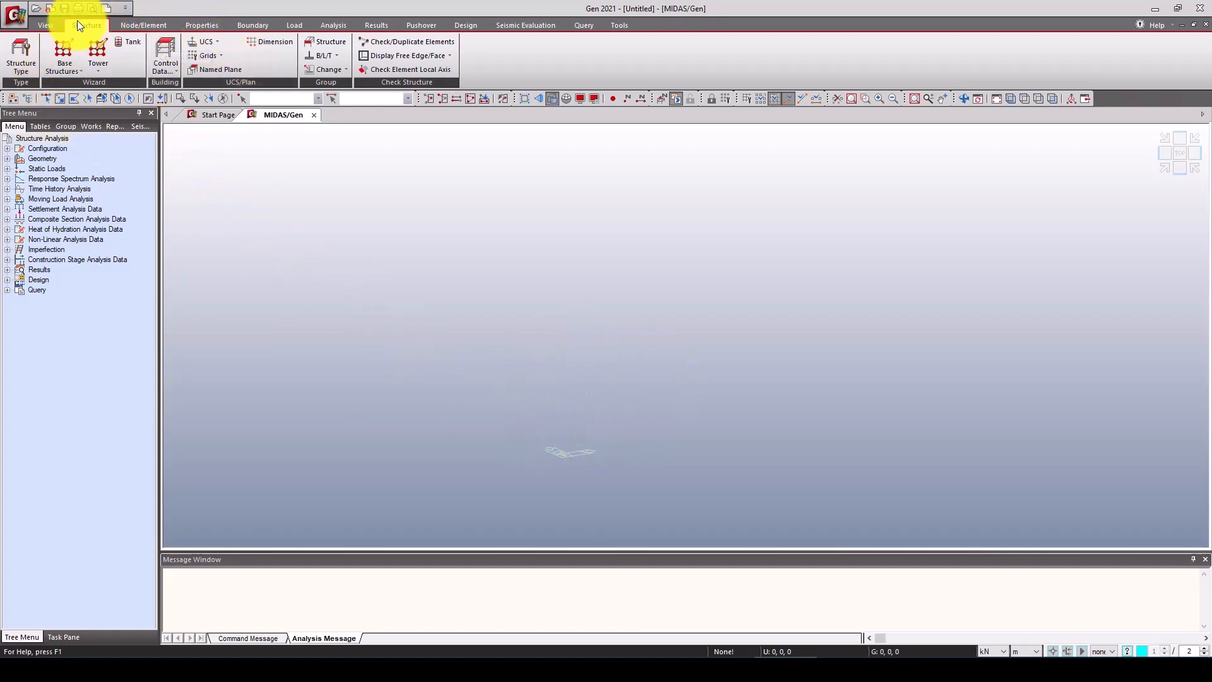
pyautogui.click(76, 69)
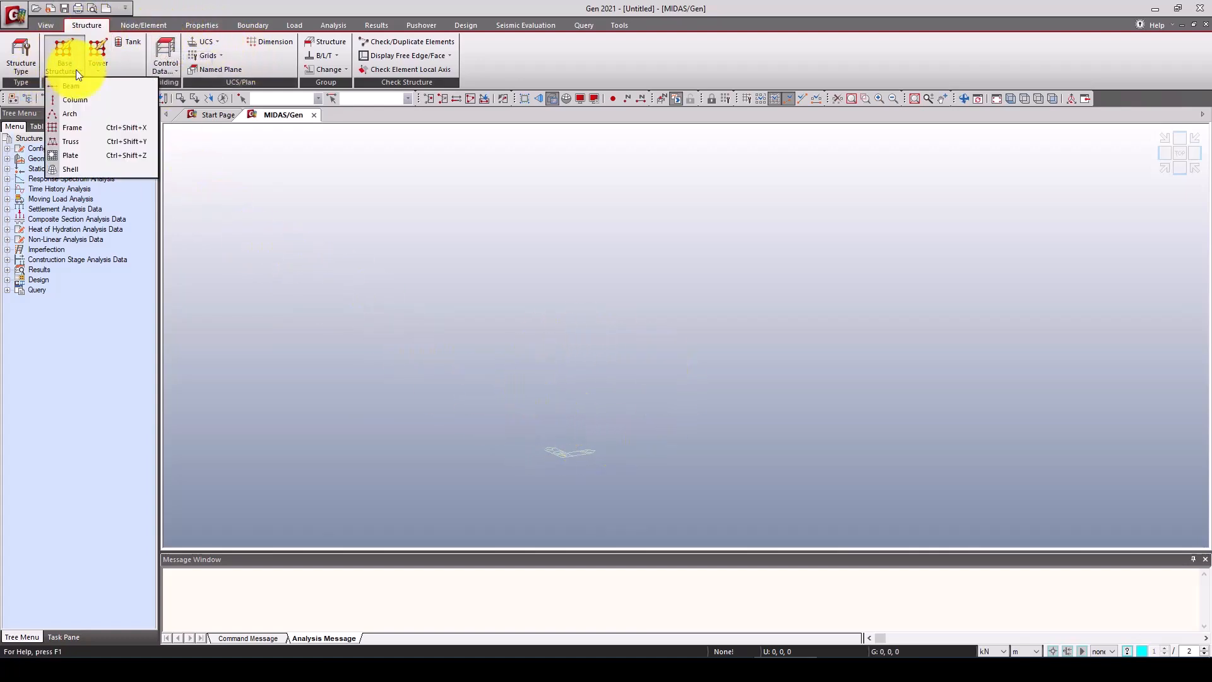
pyautogui.click(63, 140)
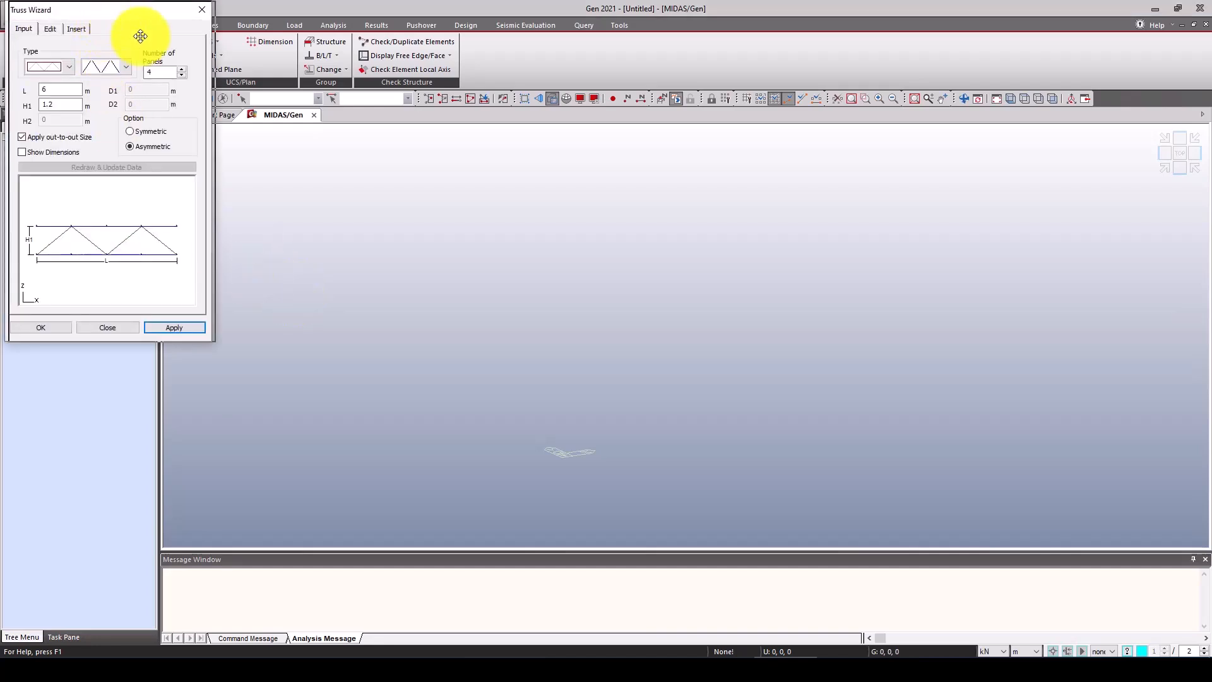
pyautogui.moveTo(136, 11); pyautogui.dragTo(204, 87)
pyautogui.click(120, 143)
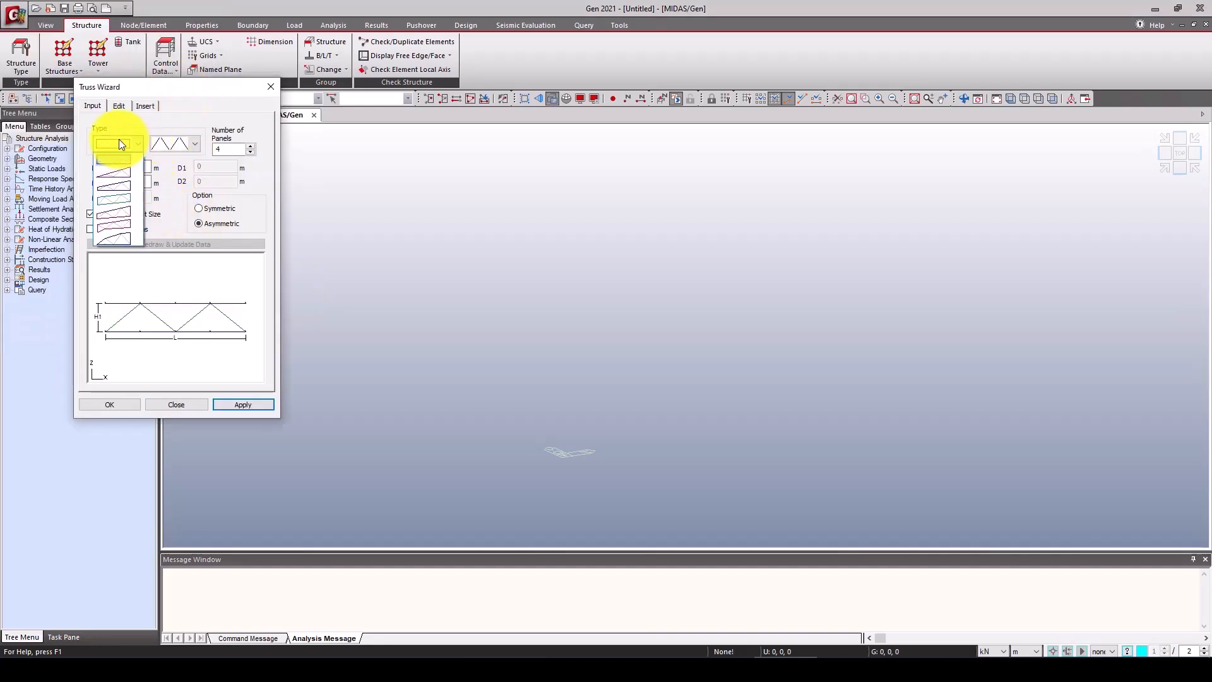
pyautogui.click(125, 173)
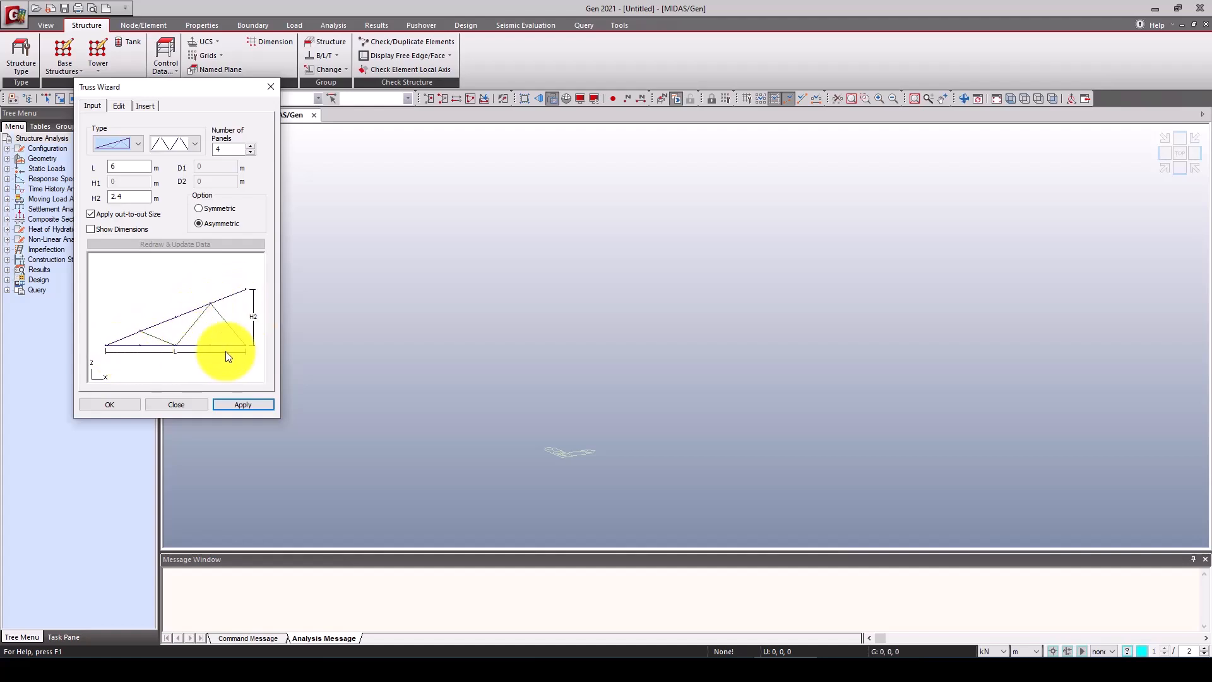
# Step: Set the truss length L to 12 m and height H2 to 4.8 m with the Symmetric option
pyautogui.doubleClick(110, 165)
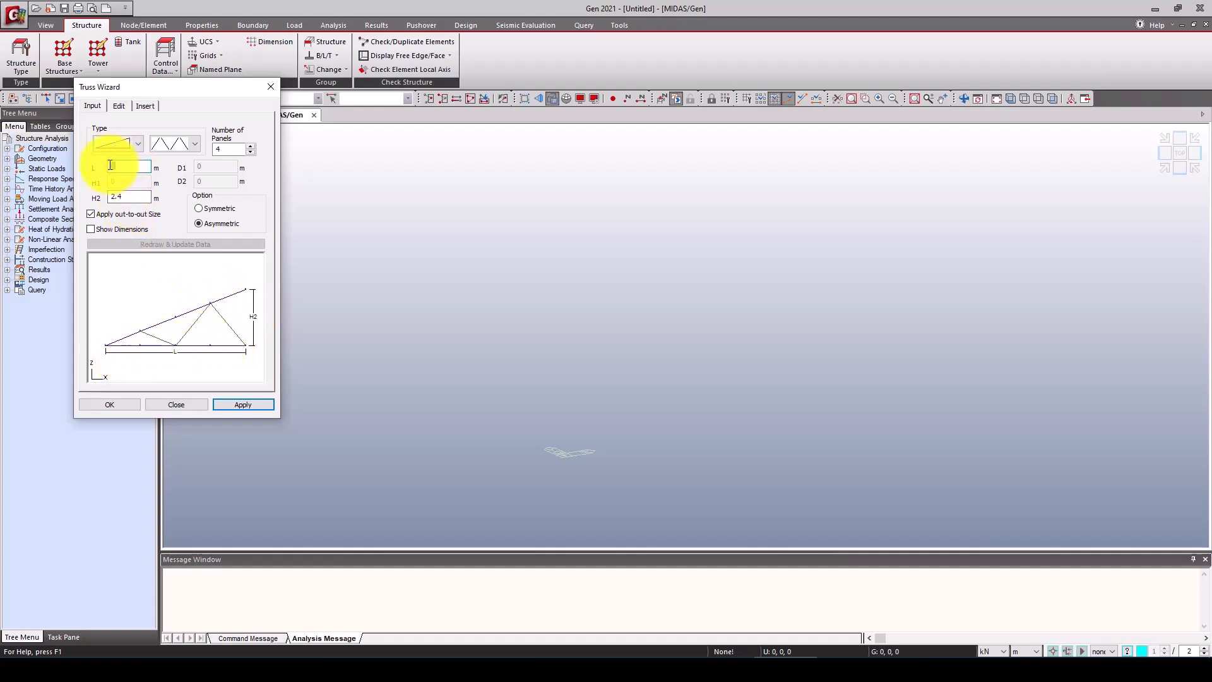
pyautogui.write('12')
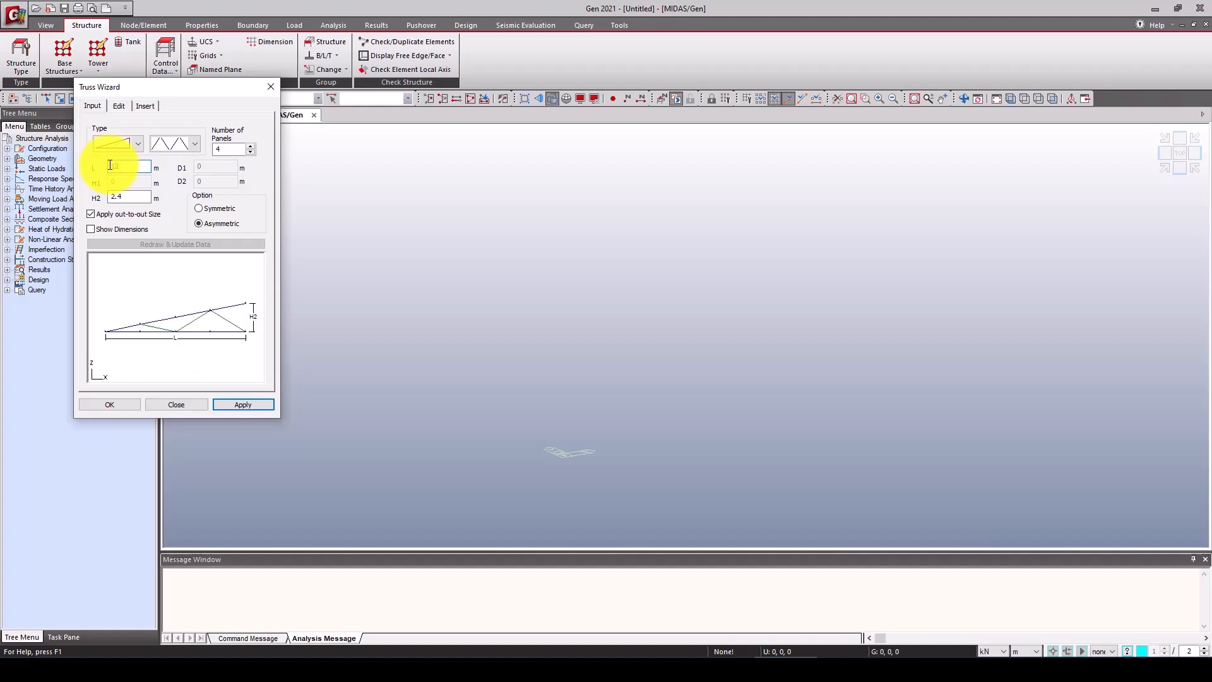
pyautogui.click(130, 198)
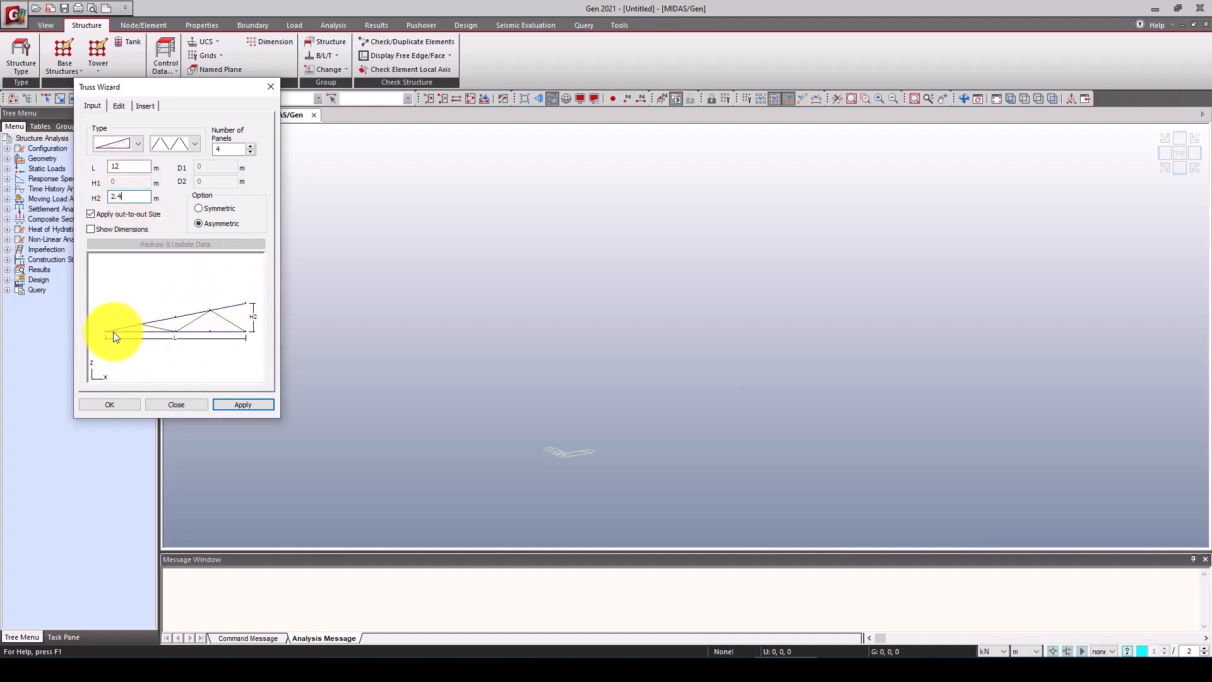
pyautogui.click(198, 208)
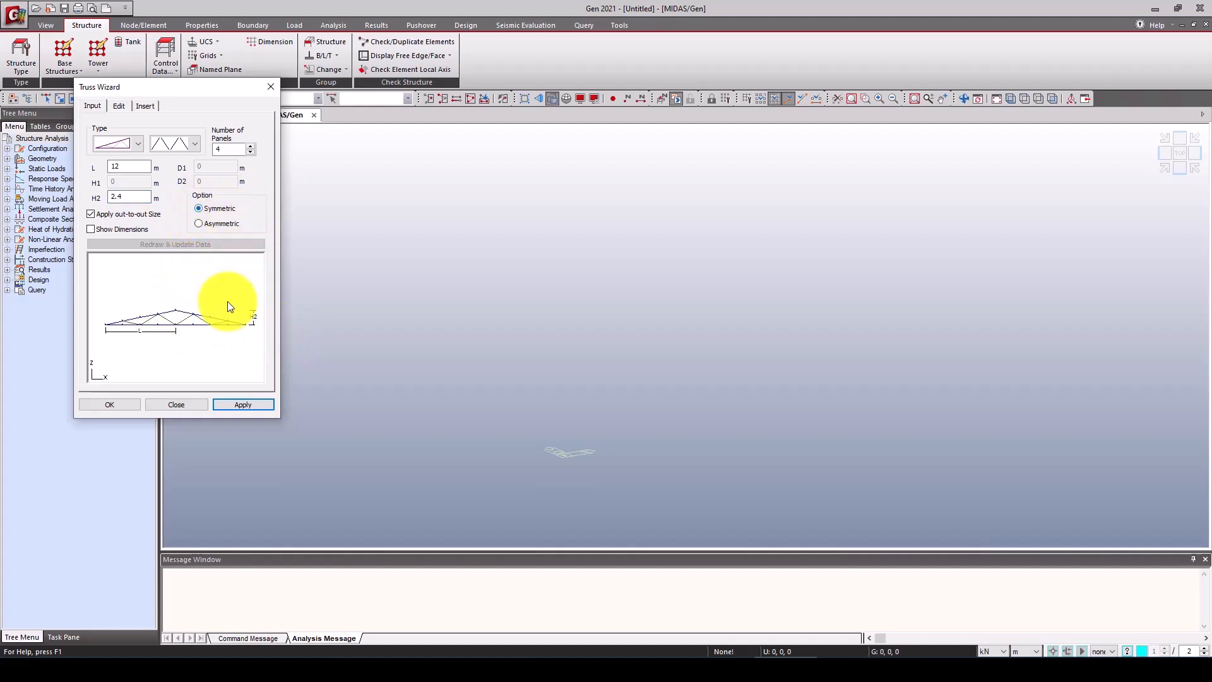
pyautogui.doubleClick(117, 197)
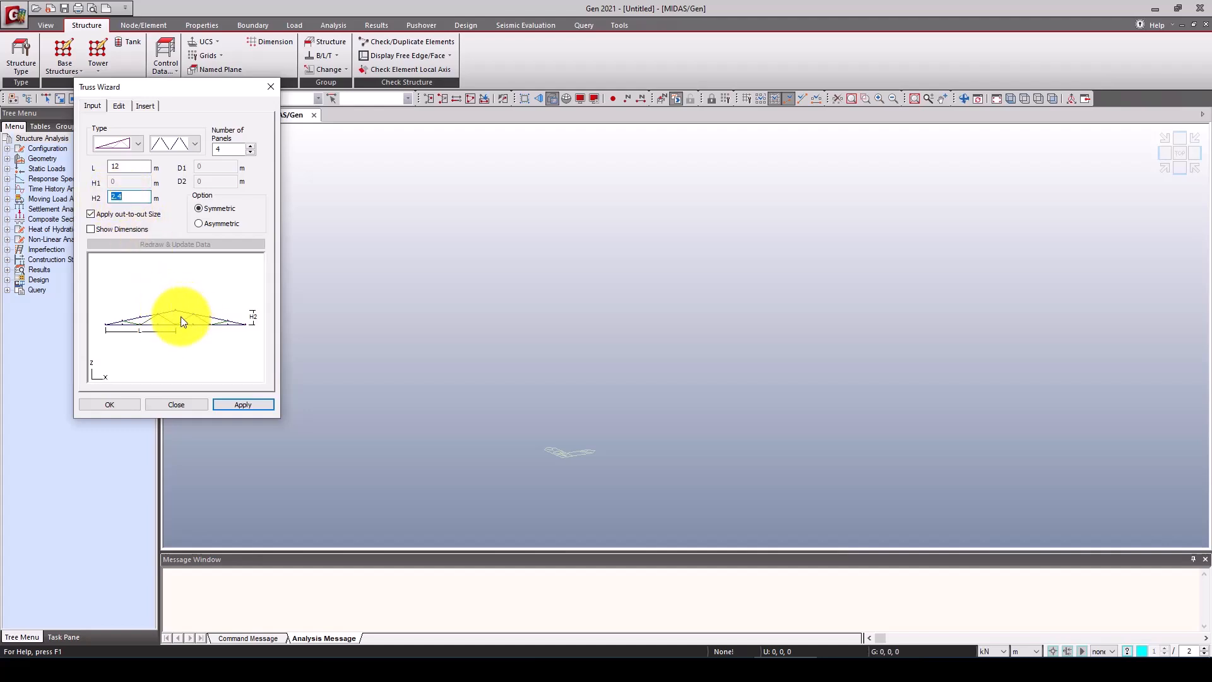
pyautogui.moveTo(130, 197); pyautogui.dragTo(106, 201)
pyautogui.write('4.')
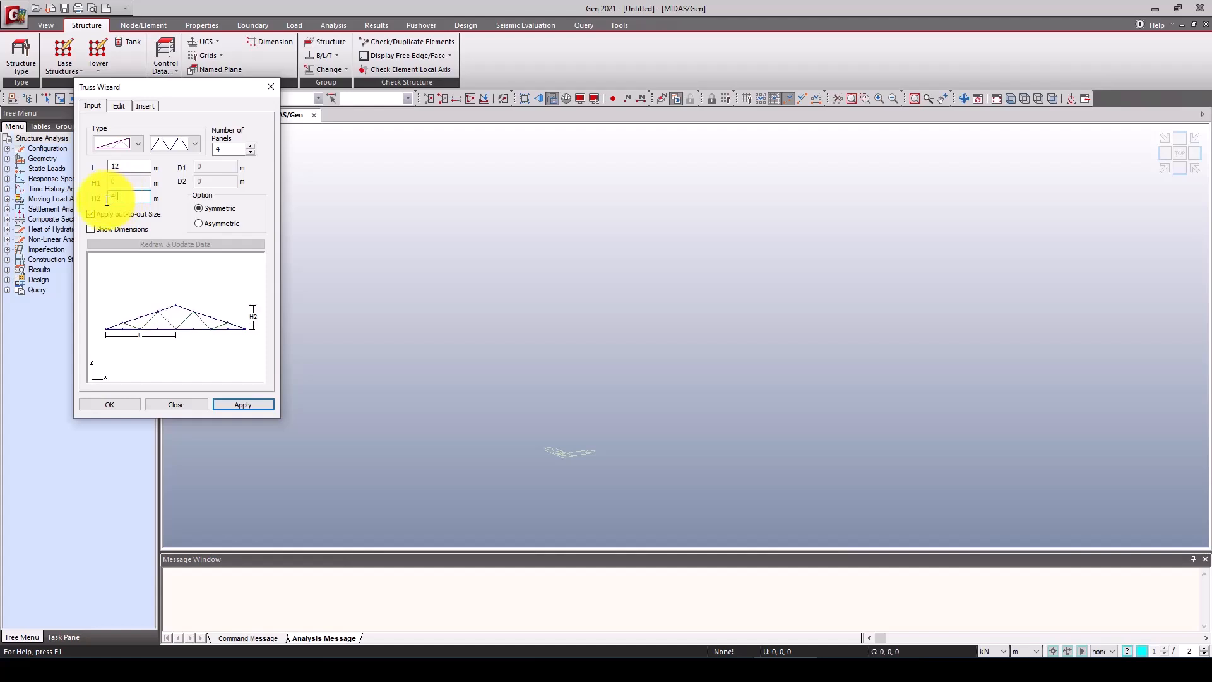
pyautogui.write('8')
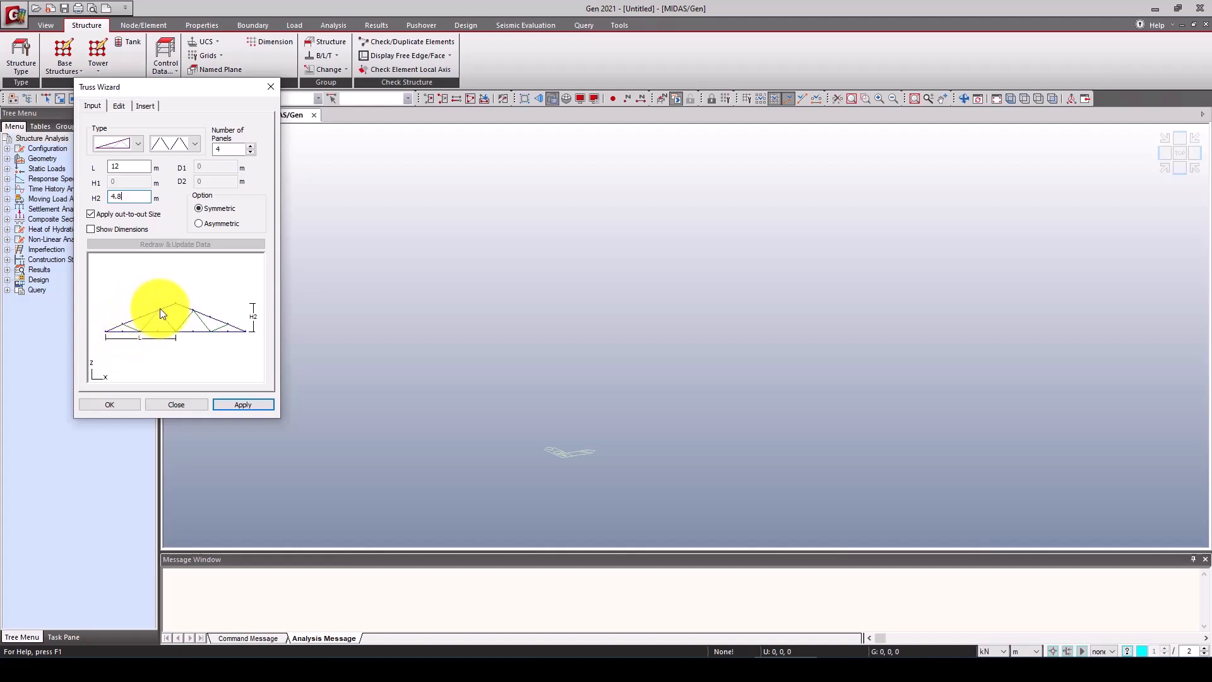
# Step: Compare the asymmetric layout with the symmetric one and generate the symmetric truss in the model
pyautogui.click(203, 225)
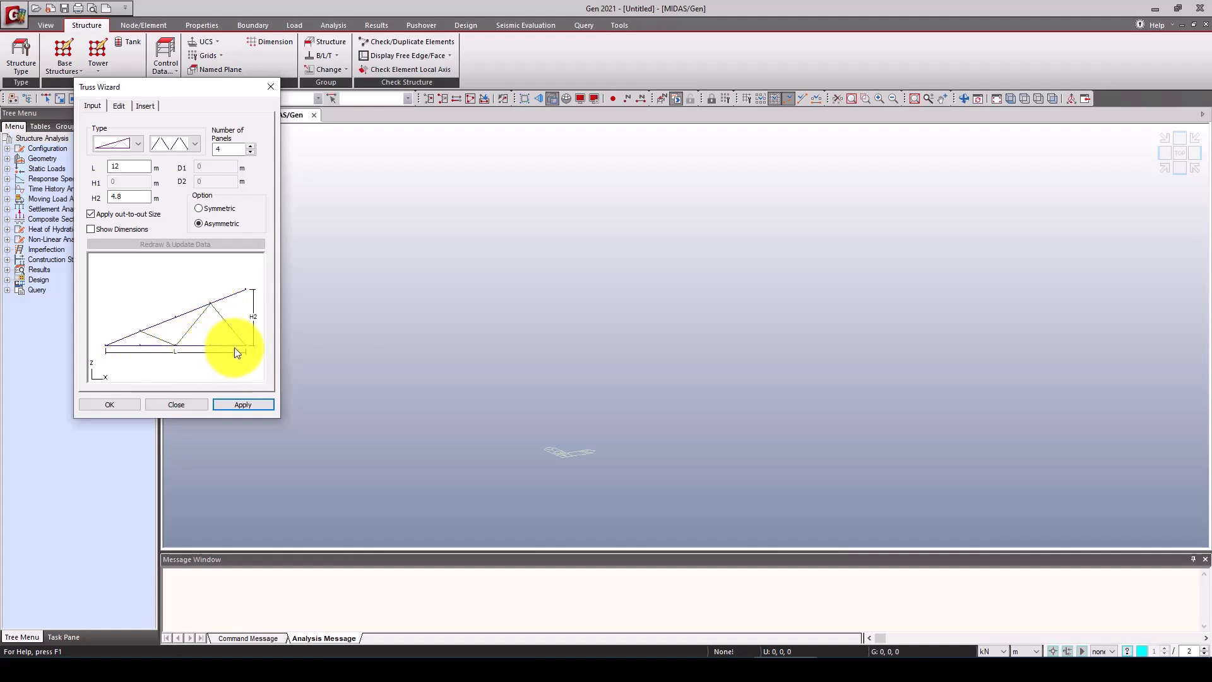
pyautogui.click(230, 404)
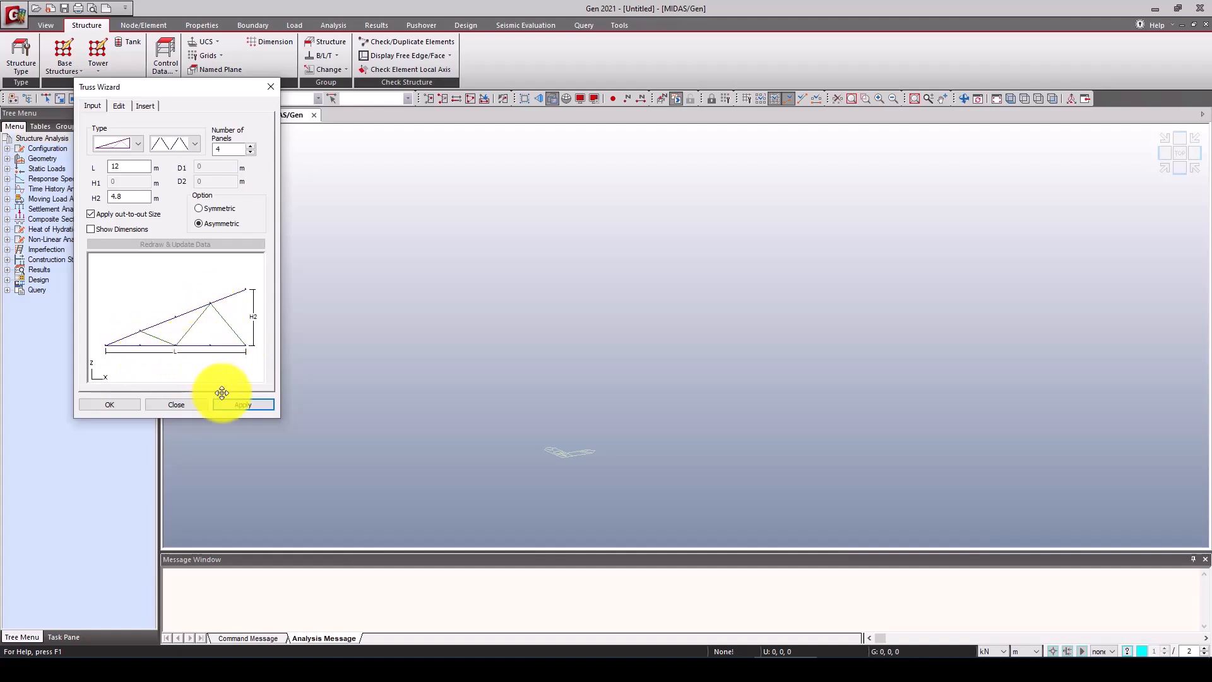
pyautogui.click(210, 207)
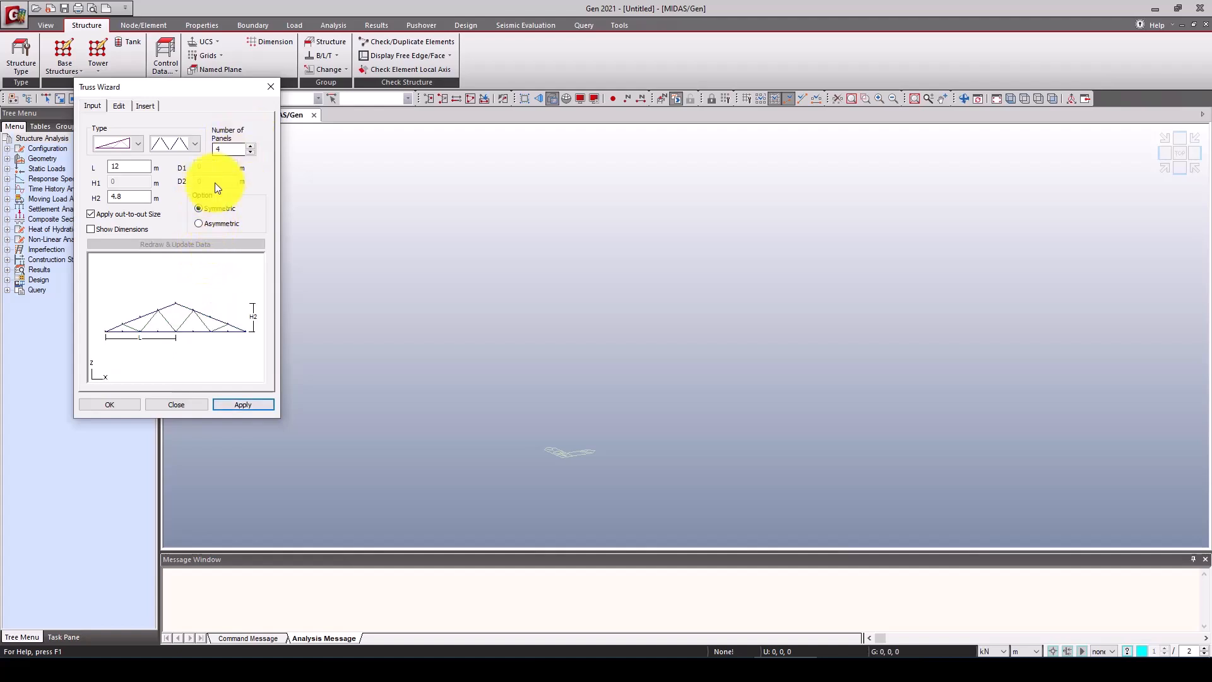
pyautogui.click(121, 403)
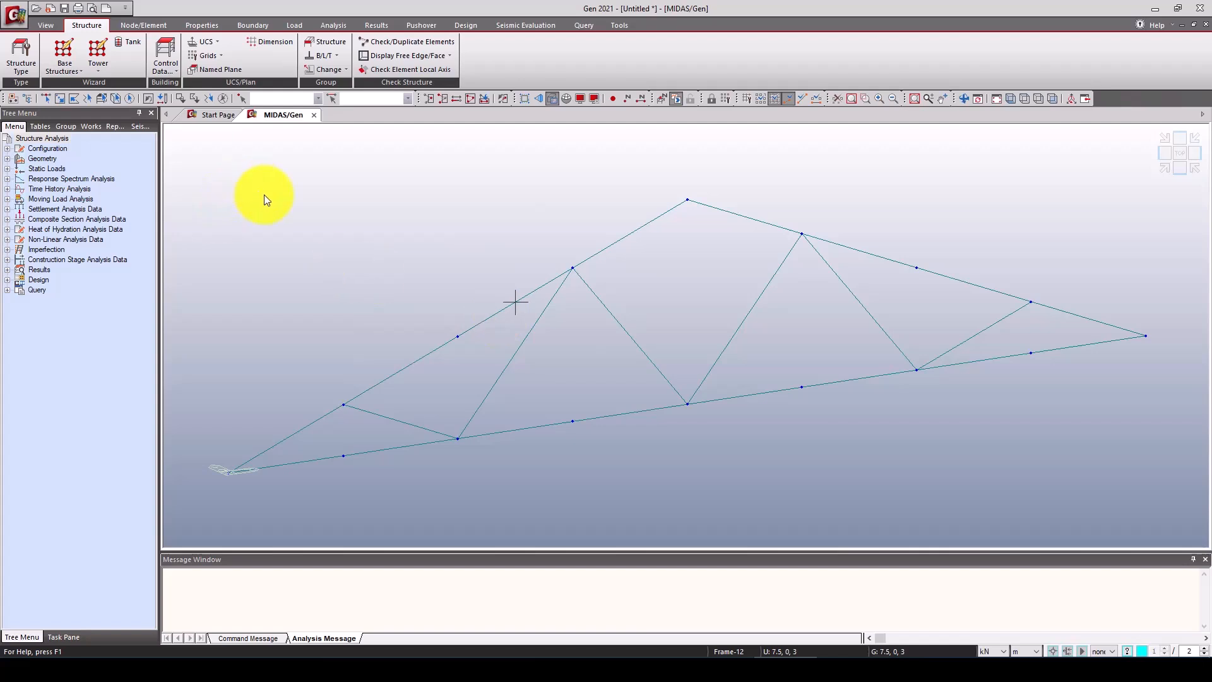
# Step: Add a steel material using the ASTM(S) standard and grade A36
pyautogui.click(192, 24)
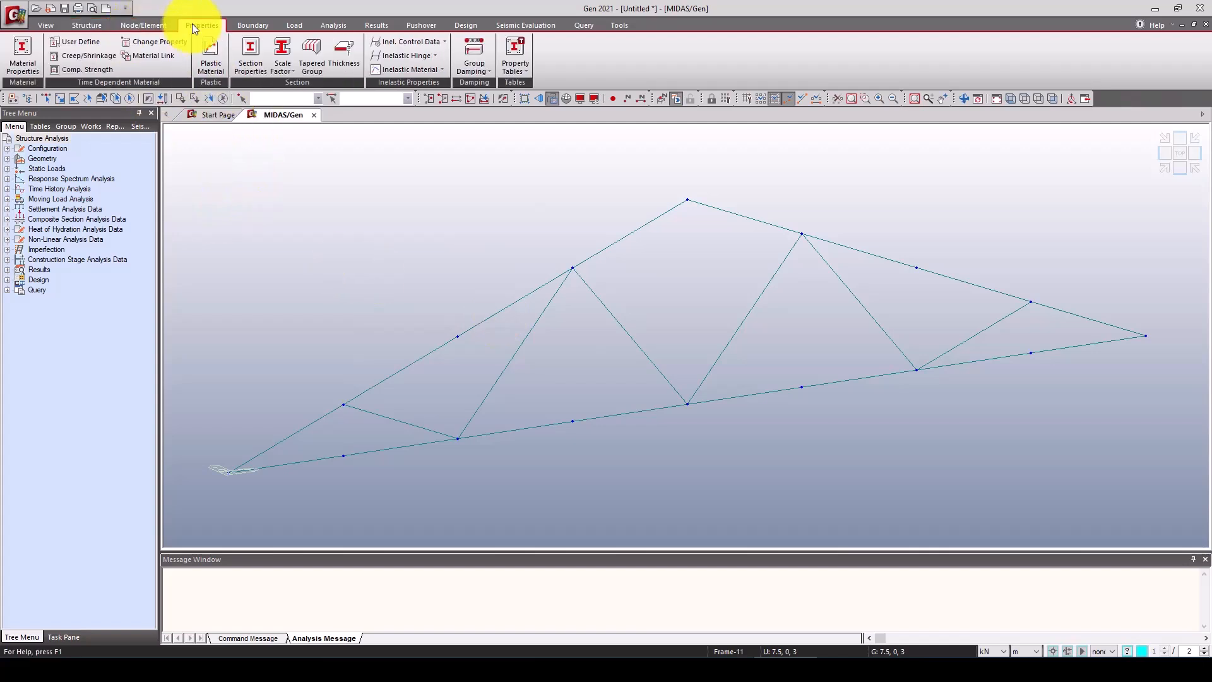
pyautogui.click(24, 50)
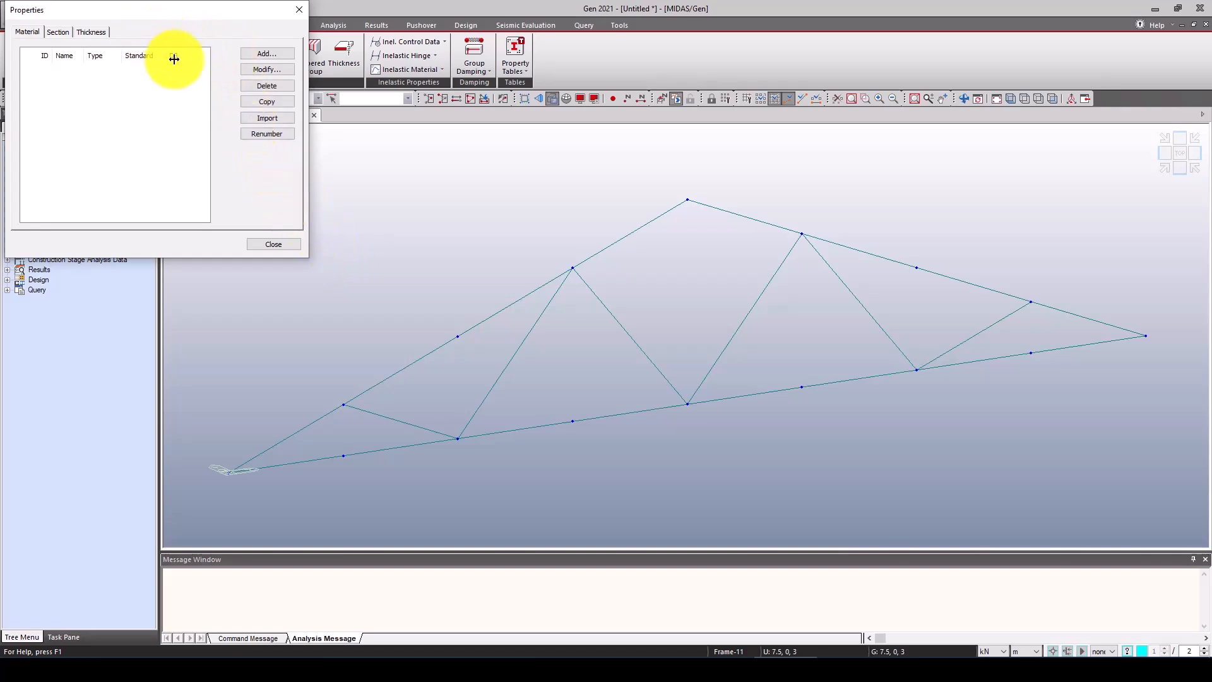
pyautogui.click(266, 54)
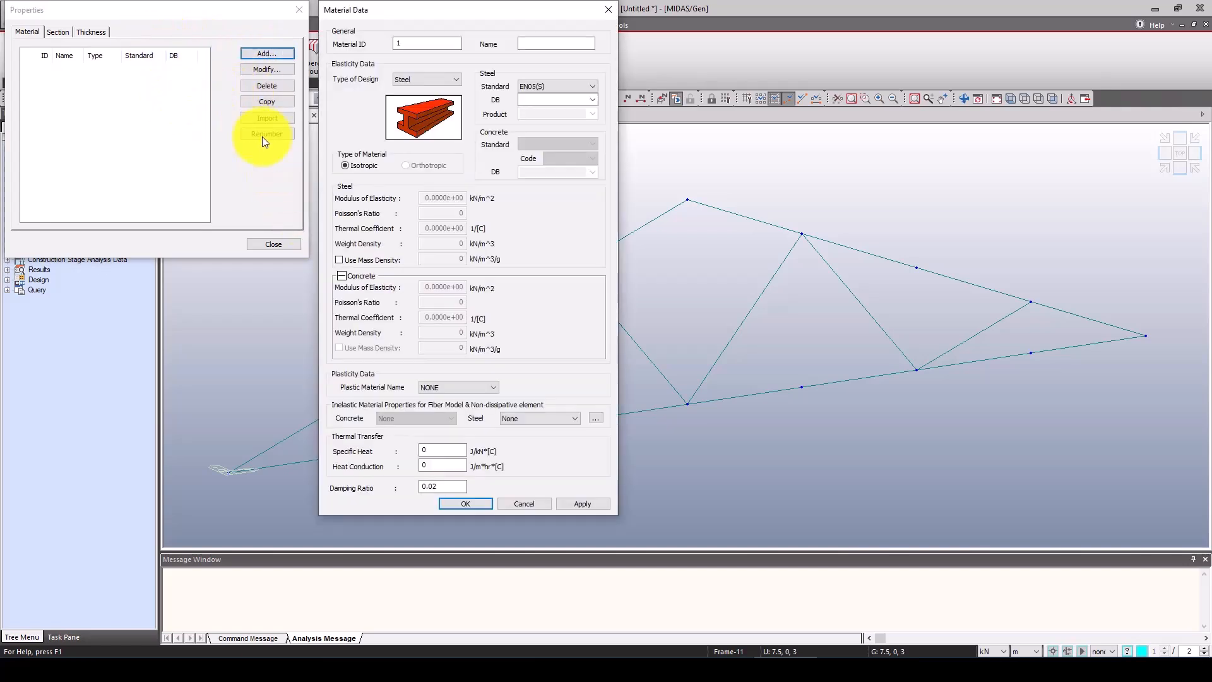
pyautogui.click(545, 86)
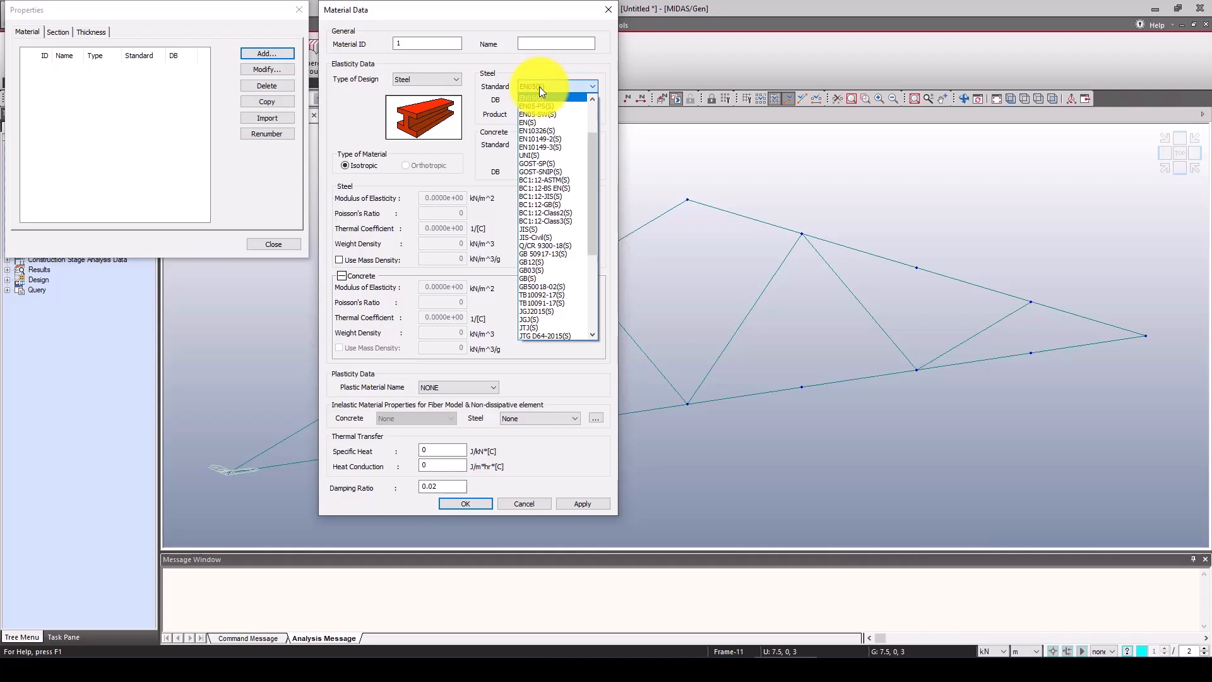
pyautogui.moveTo(590, 185); pyautogui.dragTo(595, 136)
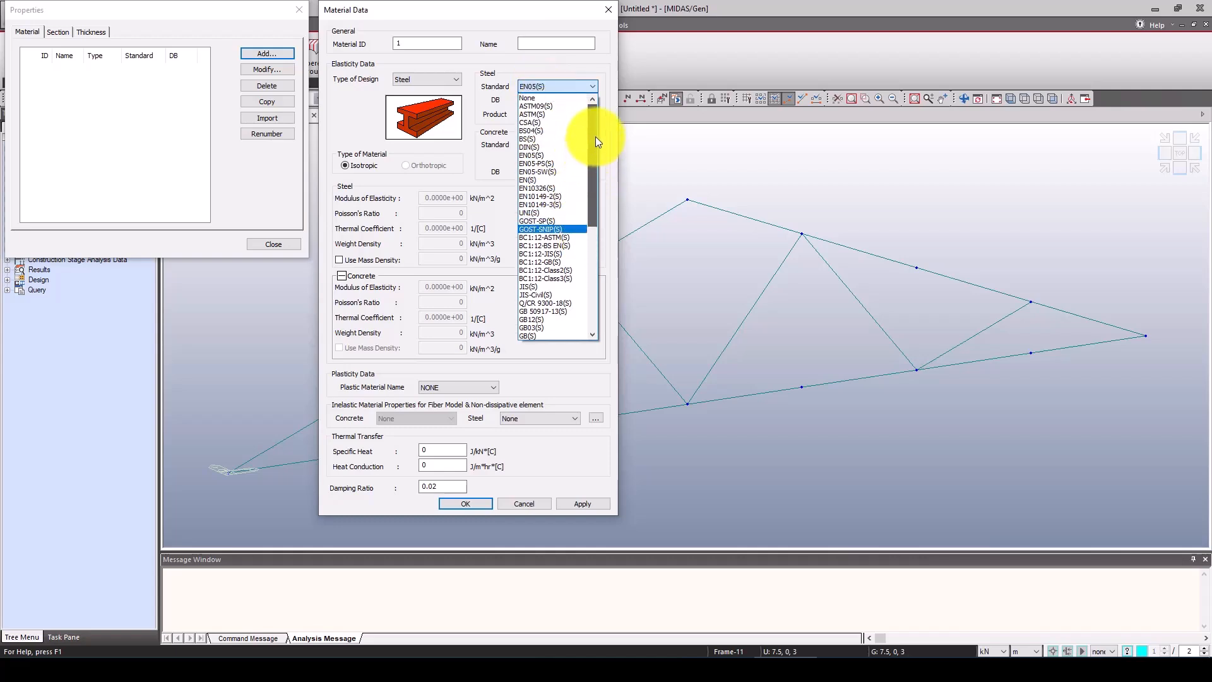
pyautogui.click(552, 114)
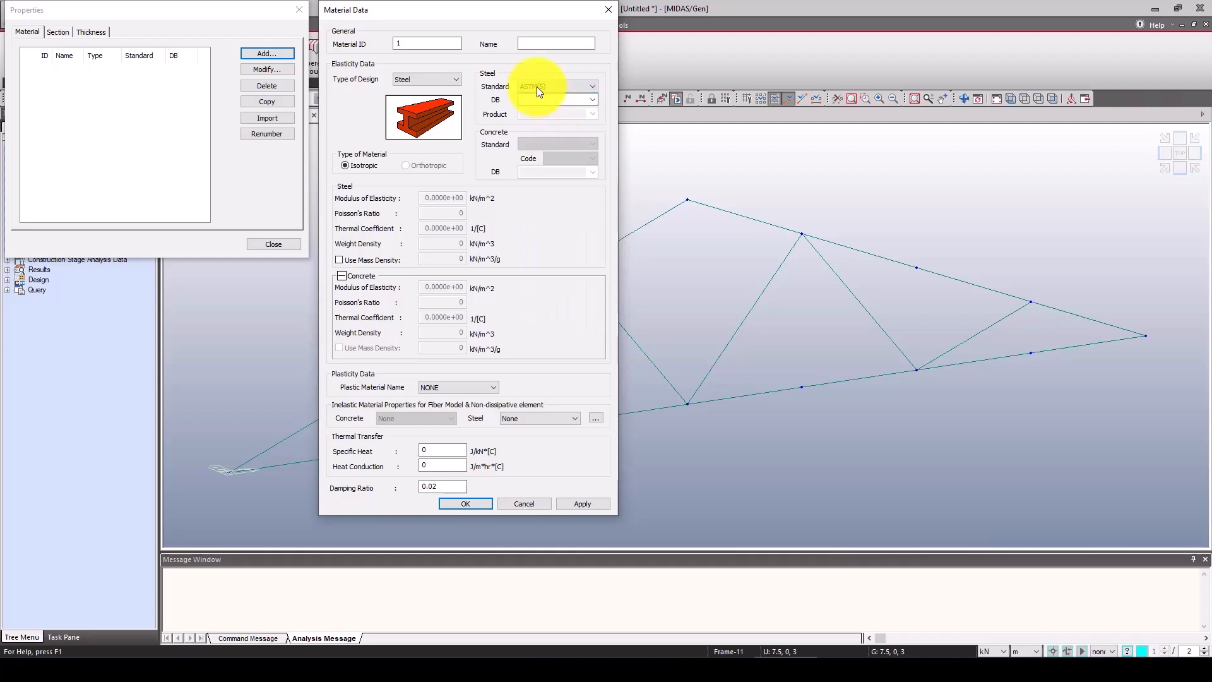
pyautogui.click(591, 100)
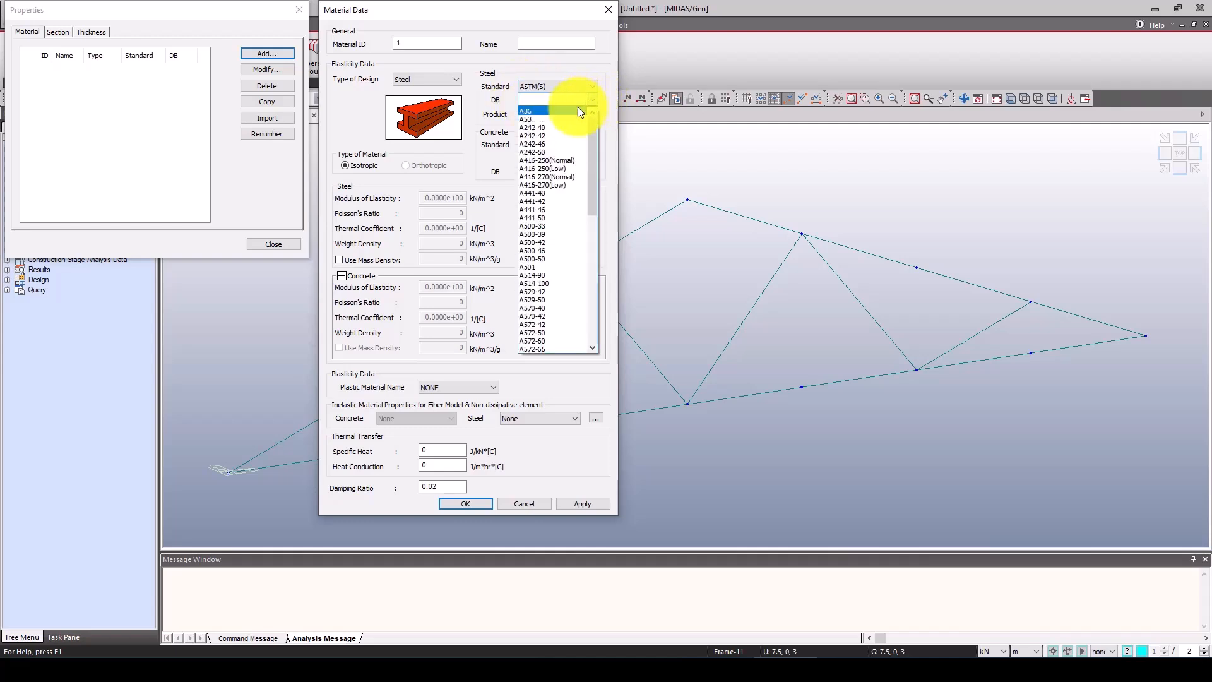
pyautogui.click(570, 108)
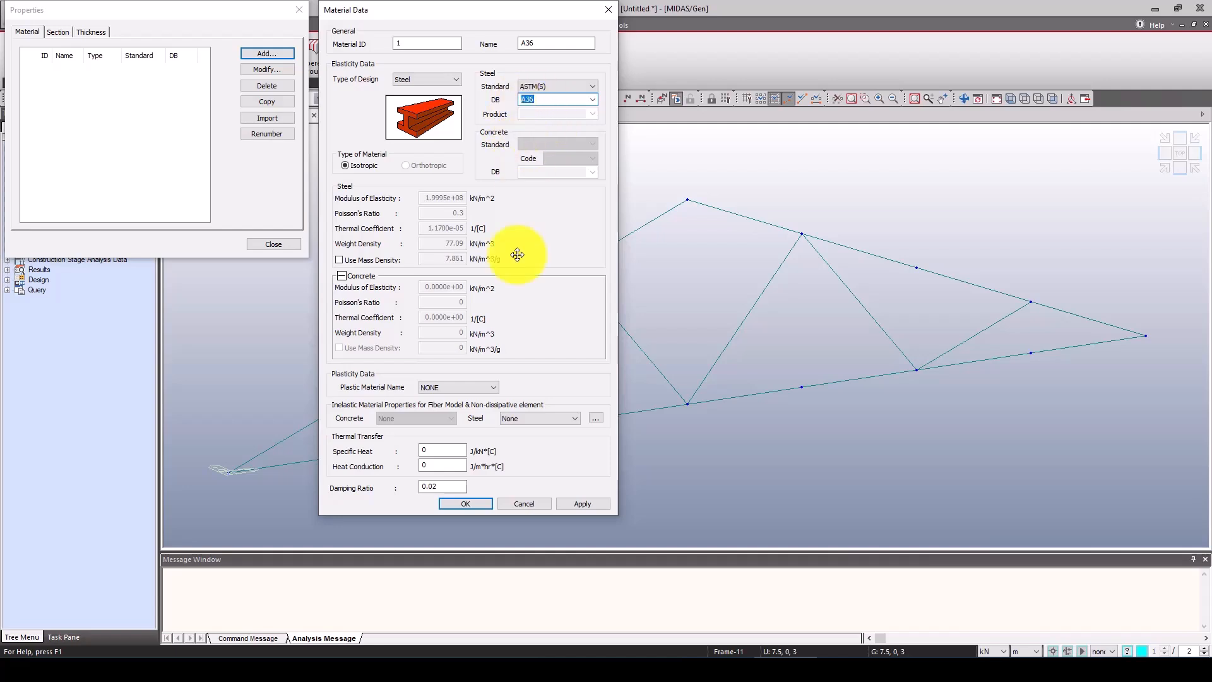
pyautogui.click(468, 499)
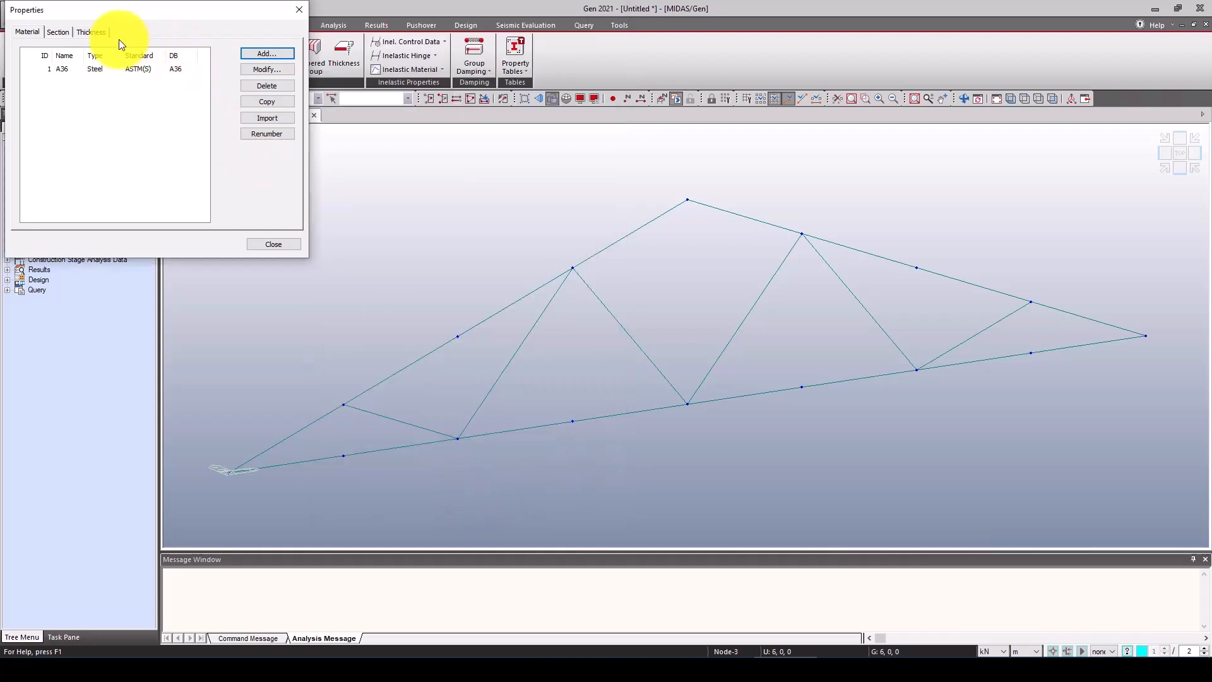
# Step: Add a T-Section from the AISC10(SI) database using section WT265X36
pyautogui.click(53, 31)
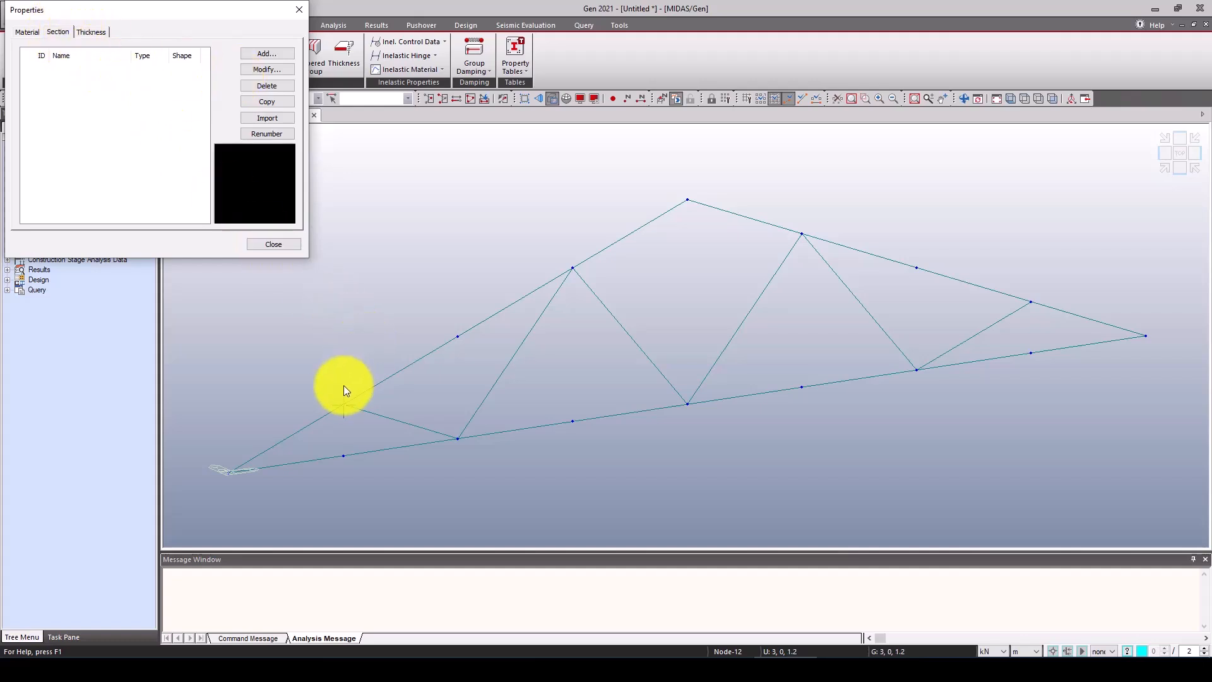
pyautogui.click(265, 56)
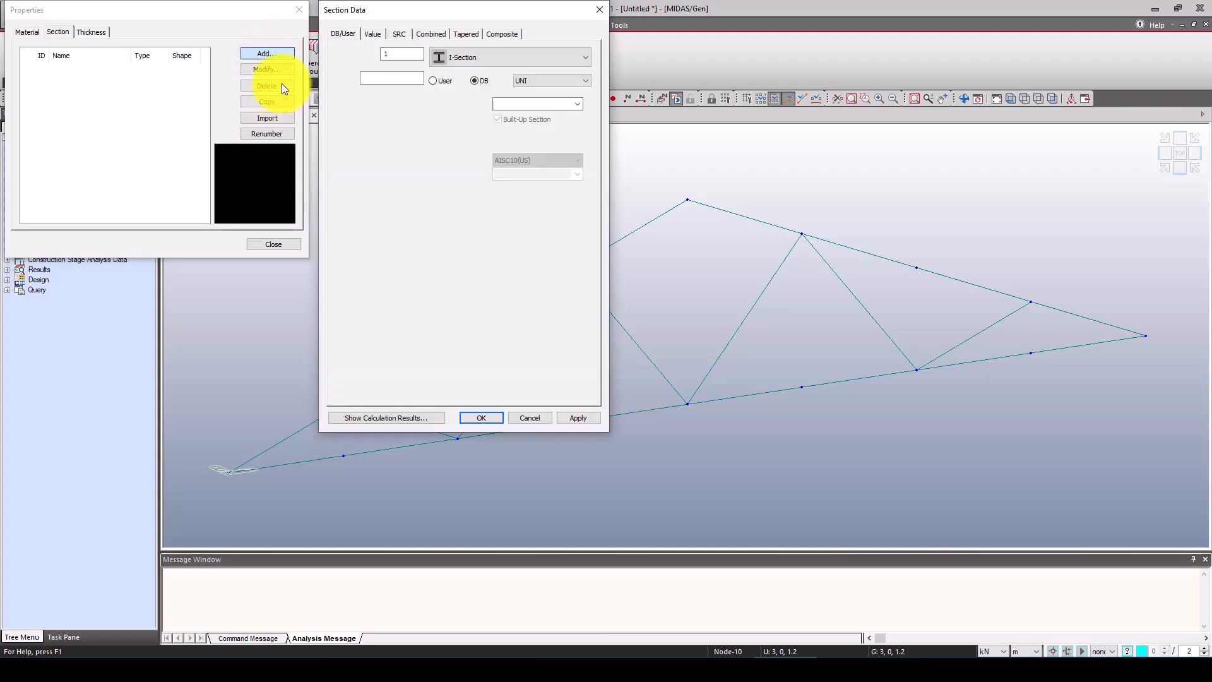
pyautogui.click(490, 55)
pyautogui.click(478, 105)
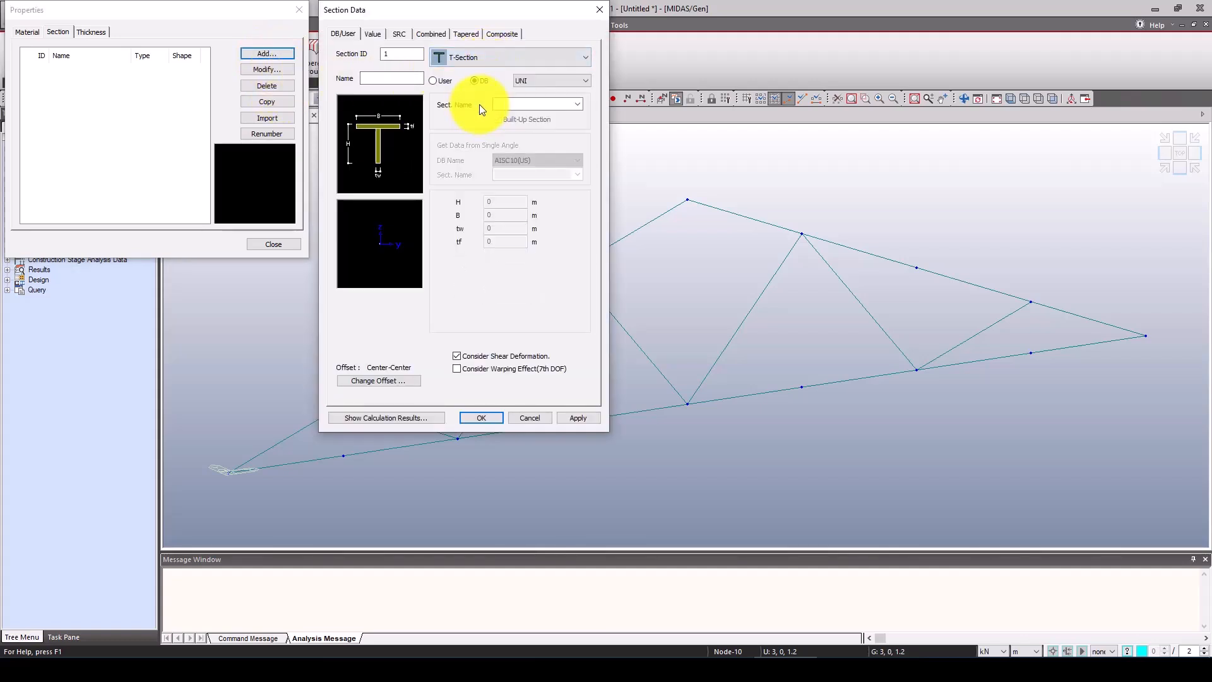
pyautogui.click(532, 80)
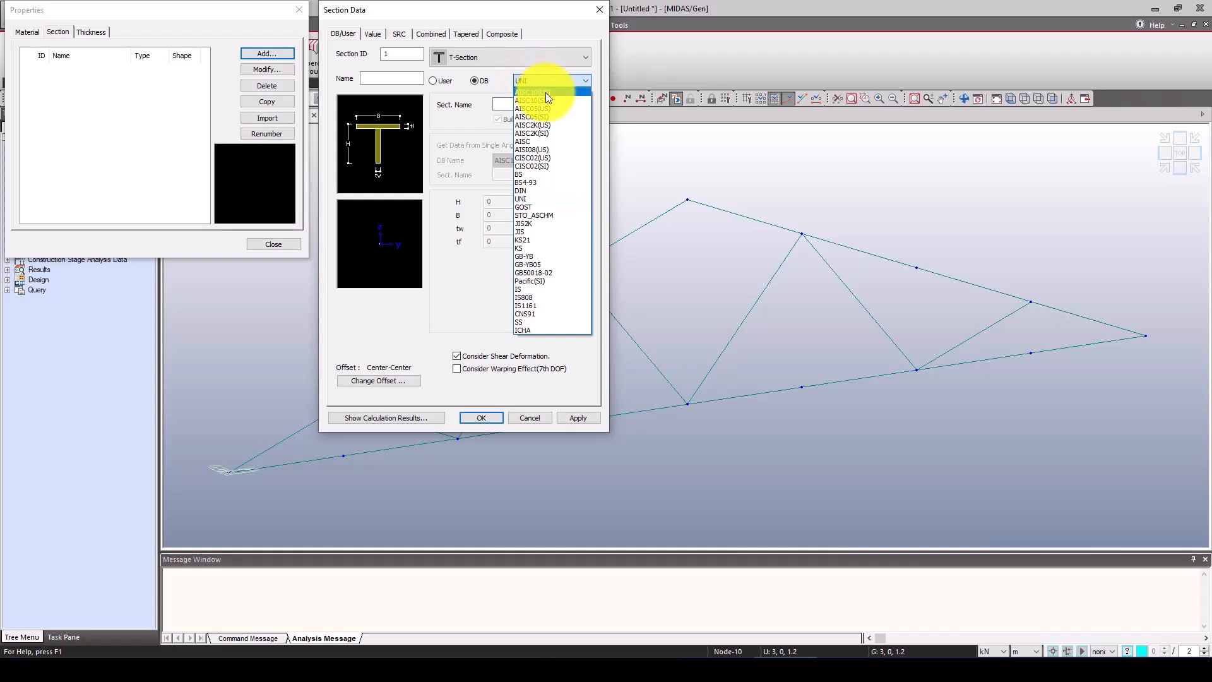
pyautogui.click(553, 100)
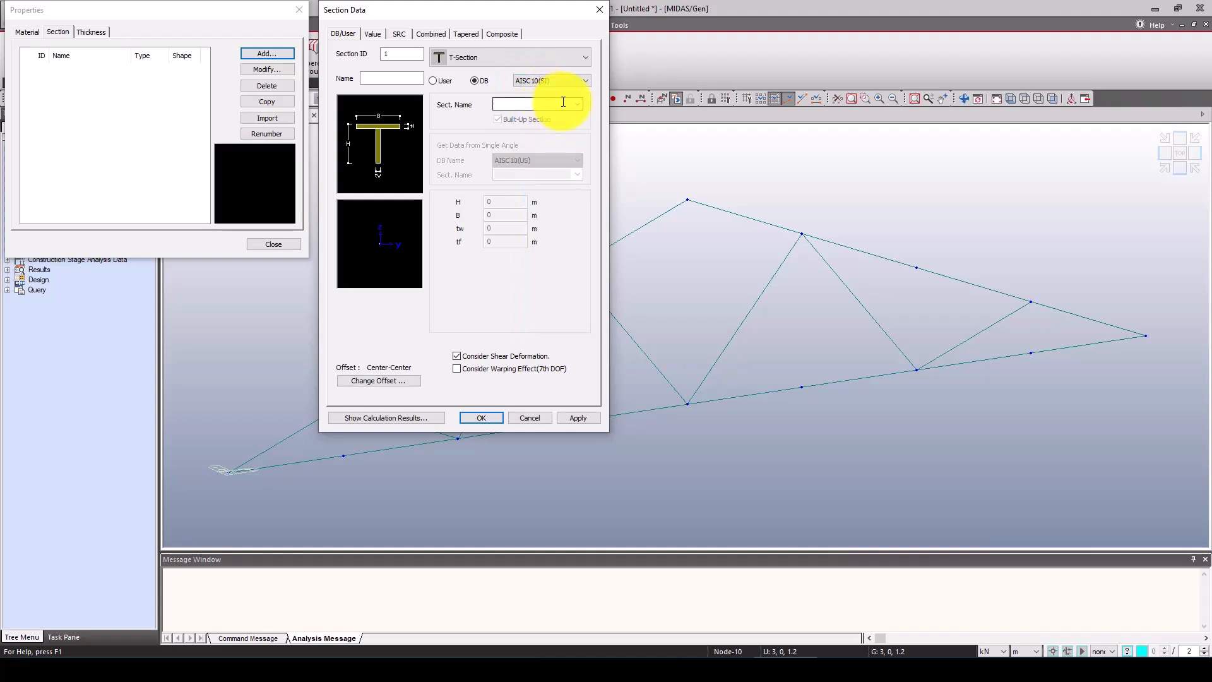
pyautogui.click(575, 104)
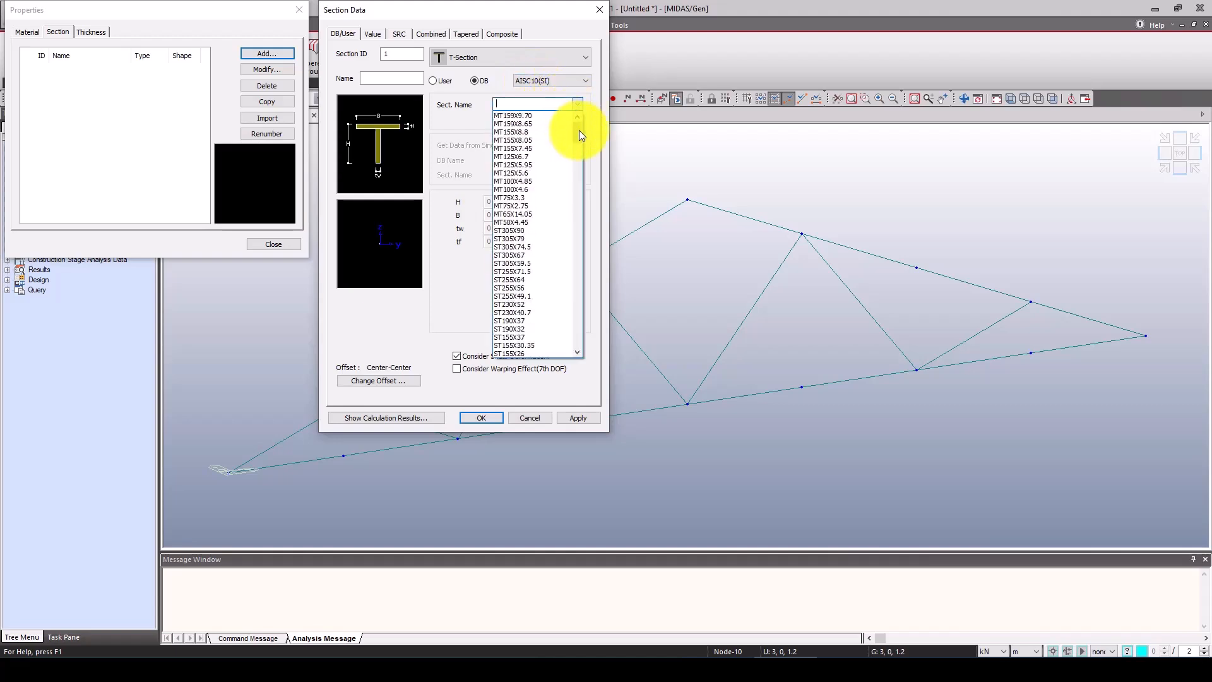
pyautogui.moveTo(579, 130); pyautogui.dragTo(577, 225)
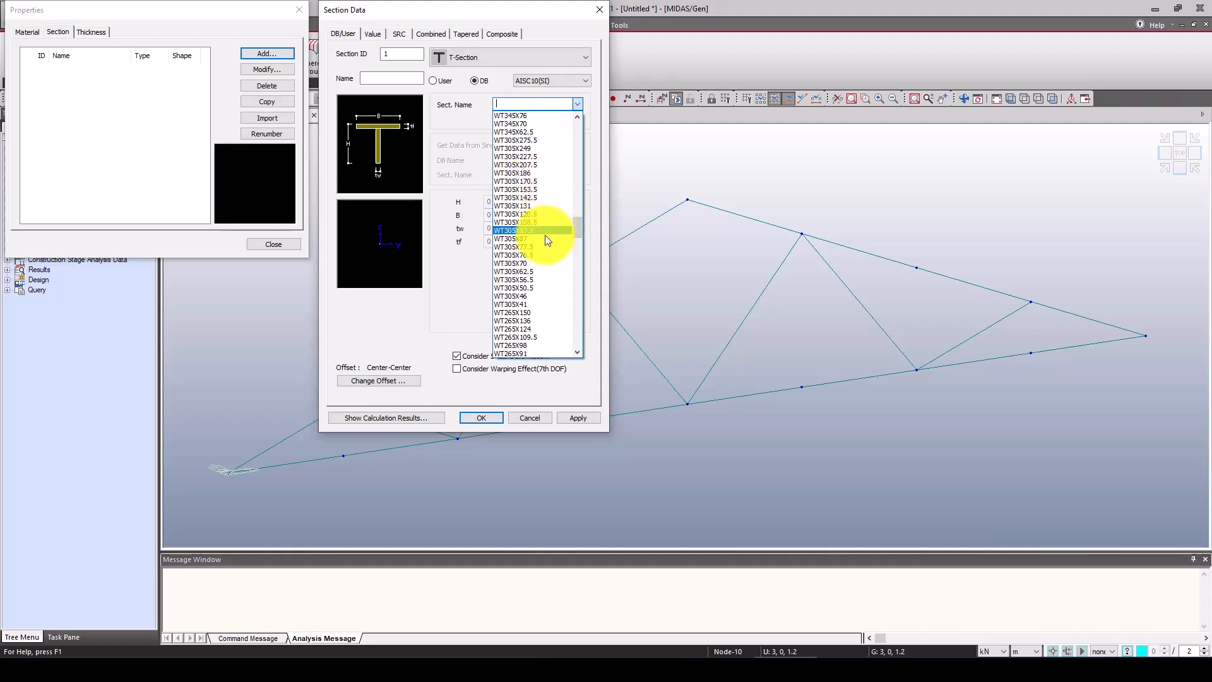
pyautogui.scroll(-3, 544, 267)
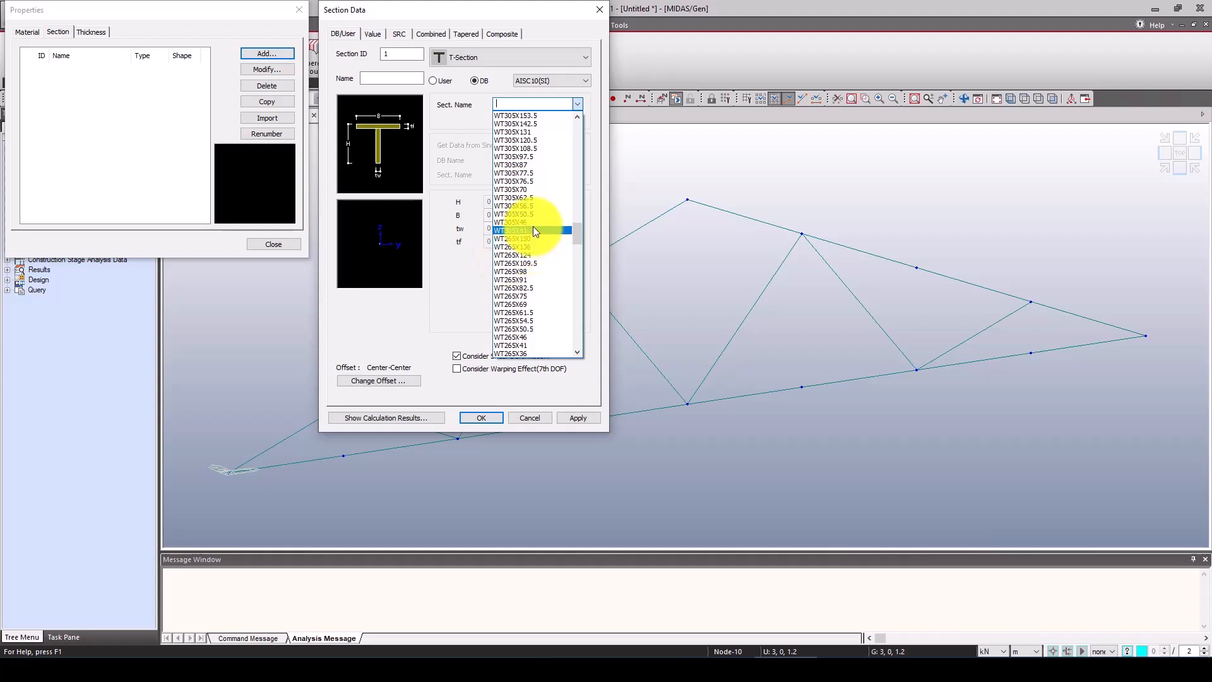
pyautogui.scroll(-2, 536, 314)
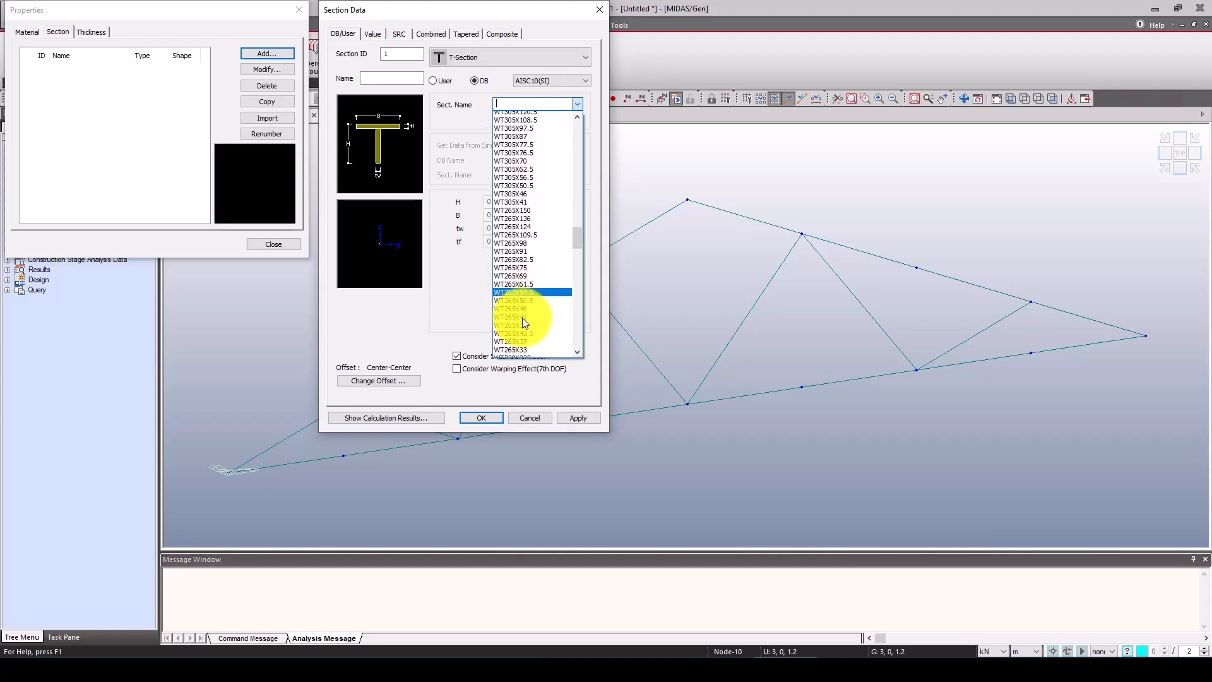
pyautogui.click(534, 306)
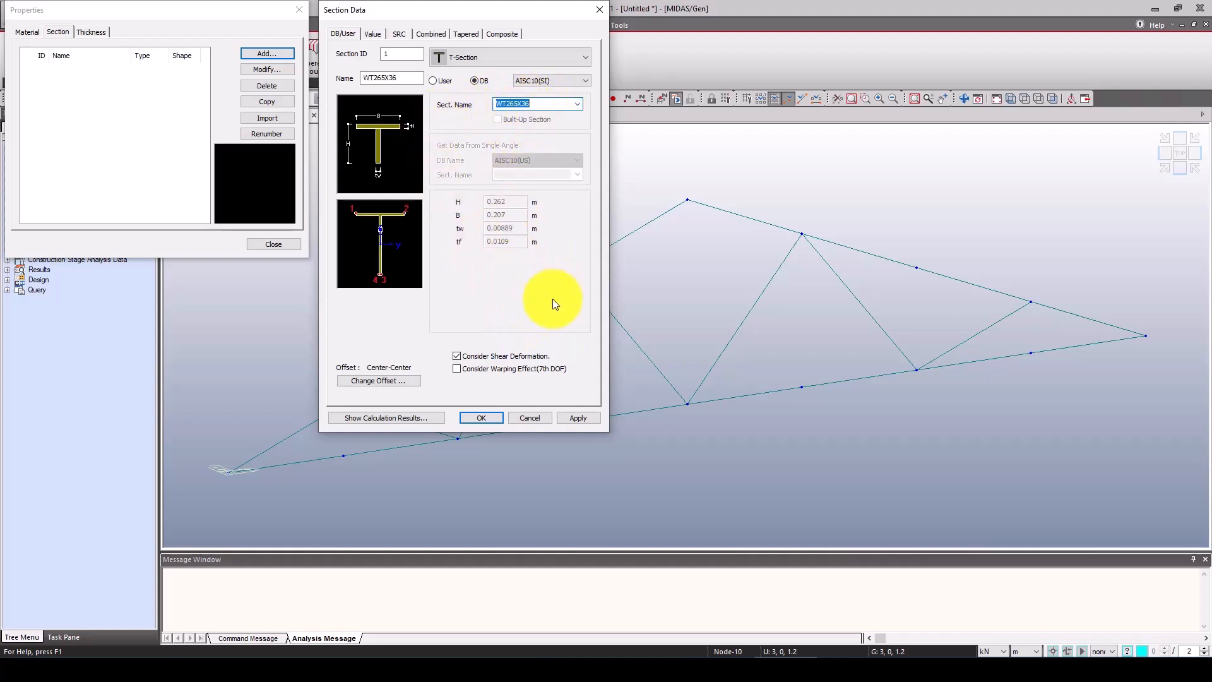
pyautogui.click(577, 417)
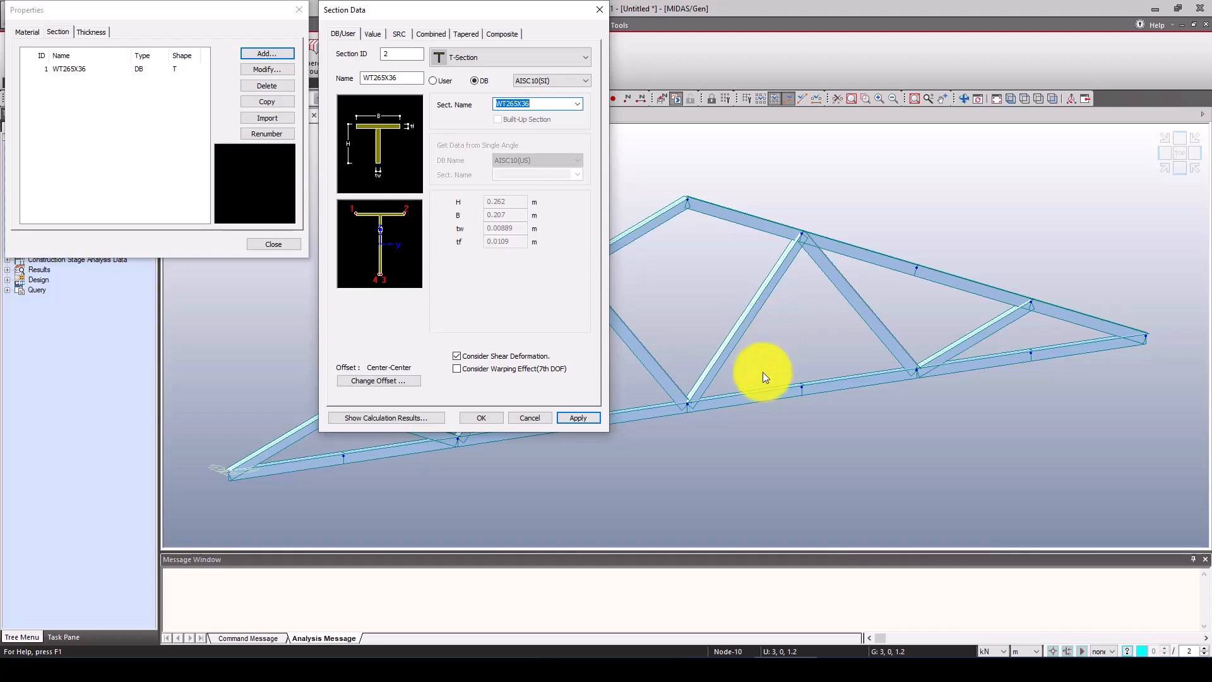
pyautogui.click(573, 103)
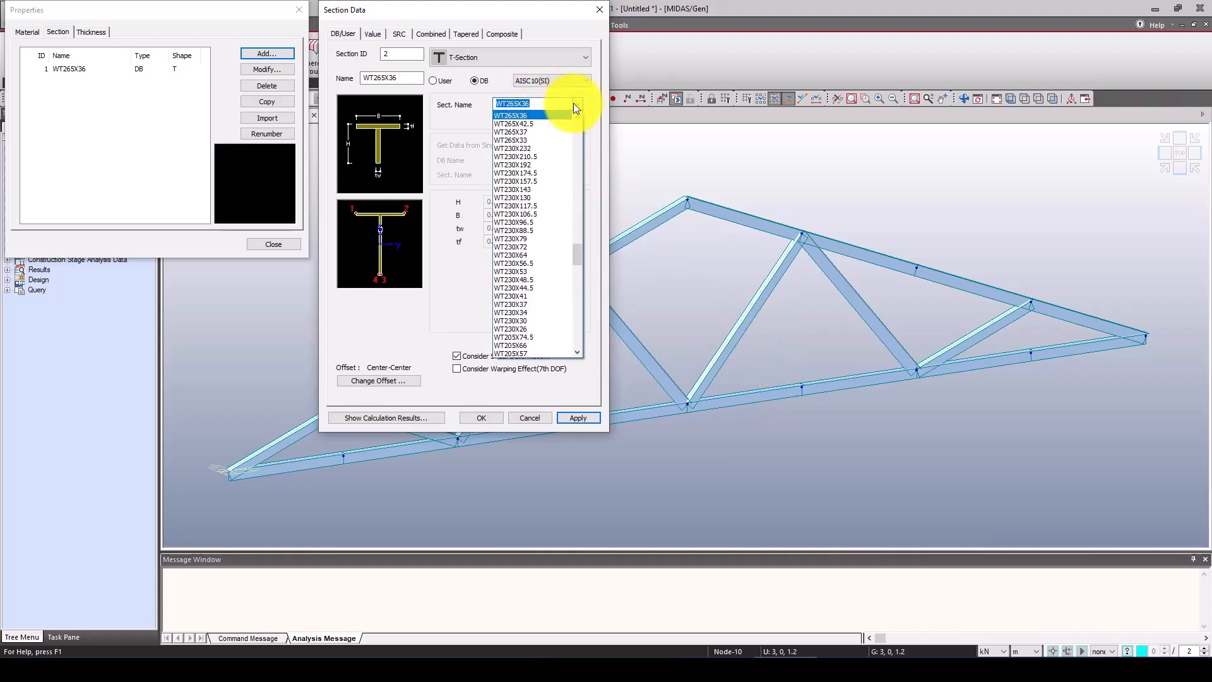
pyautogui.click(573, 104)
pyautogui.click(559, 81)
pyautogui.click(570, 92)
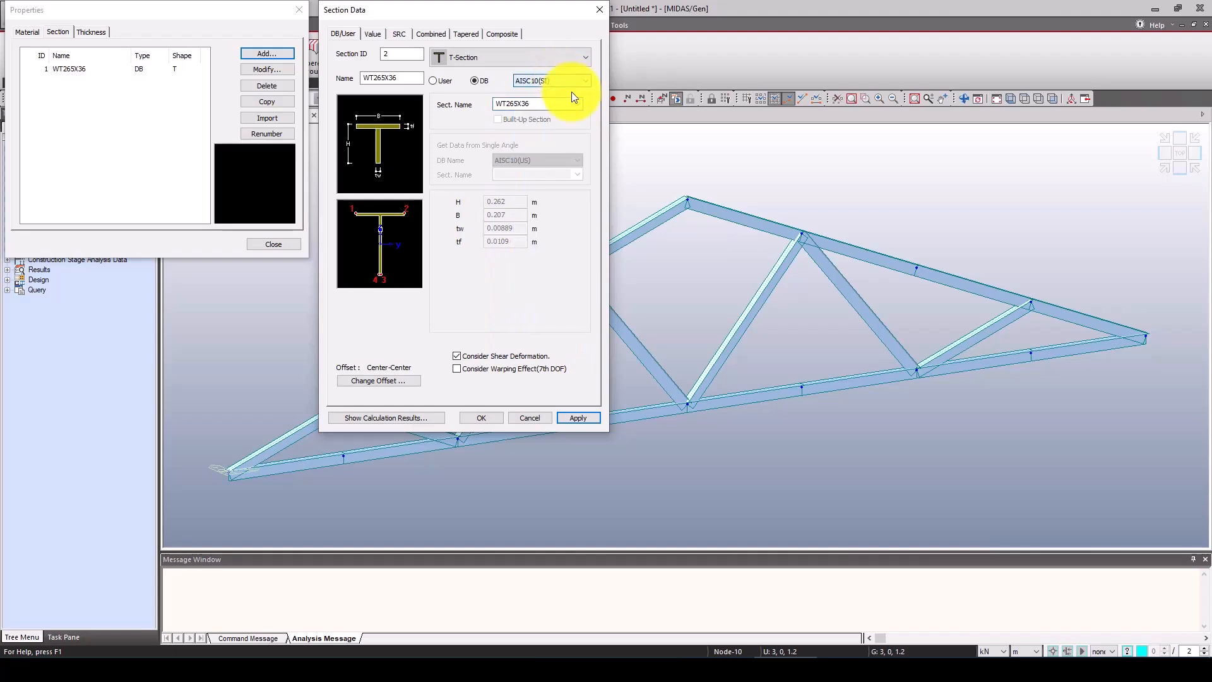
pyautogui.click(574, 103)
pyautogui.click(531, 57)
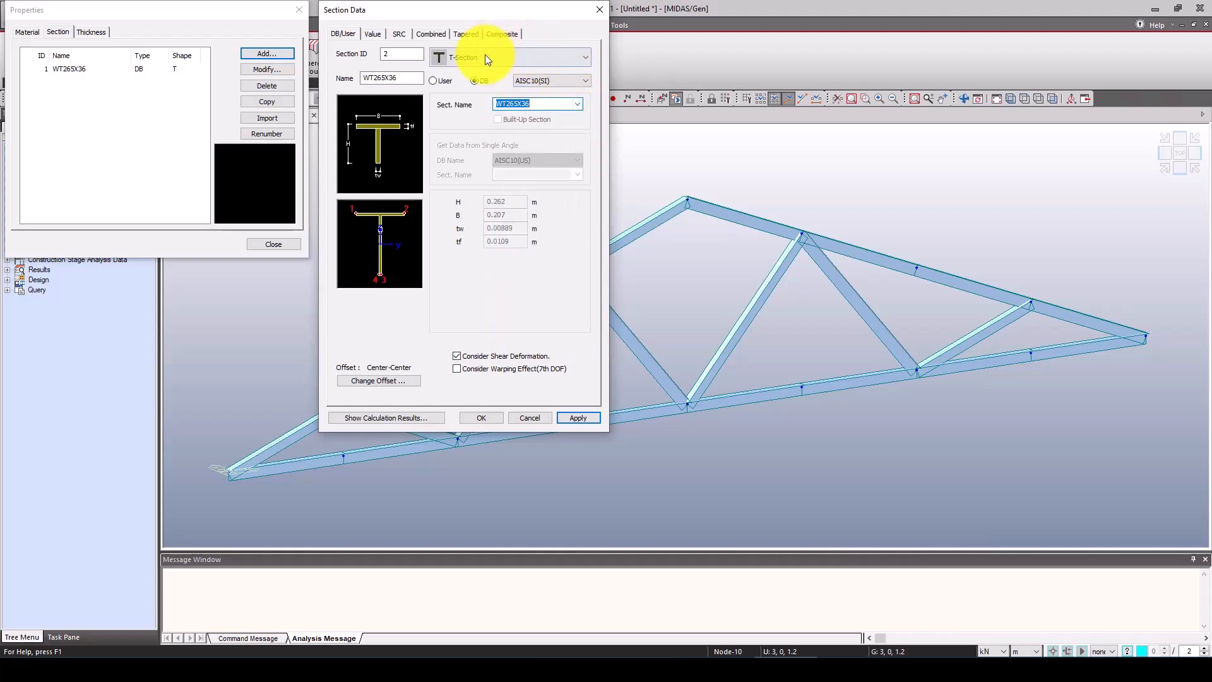
# Step: Add Angle section L203X152X19 from the AISC10(SI) database as section 2 and finish defining the section properties
pyautogui.click(484, 56)
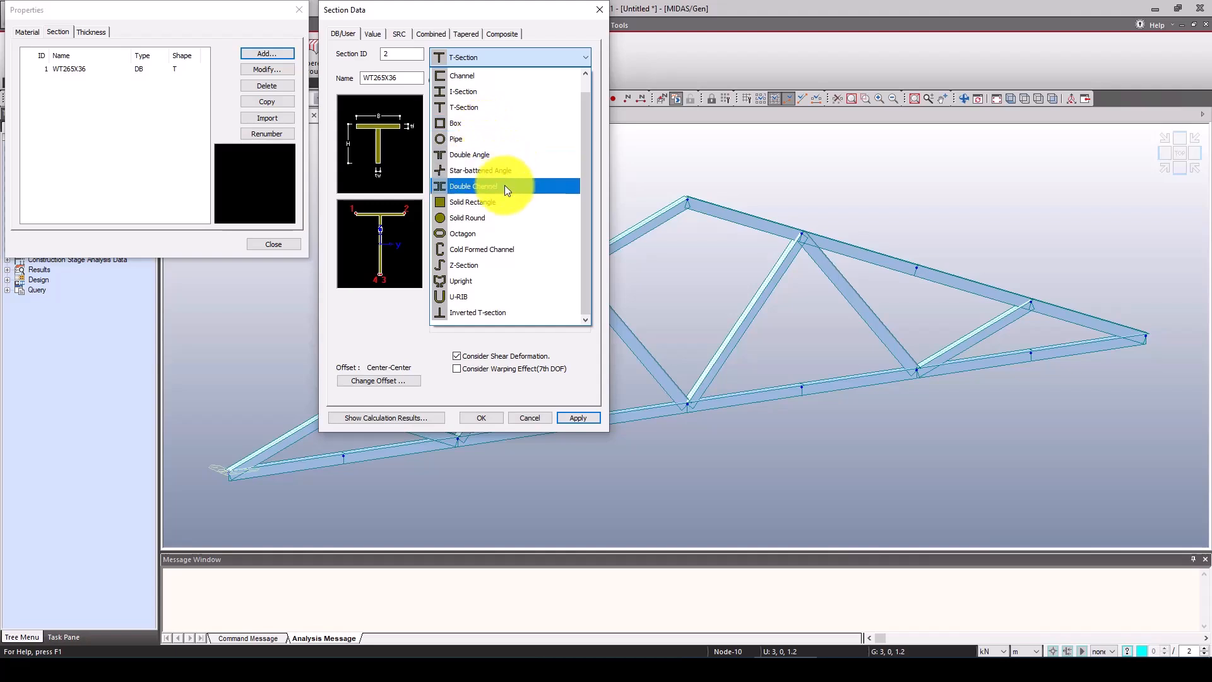
pyautogui.scroll(1, 498, 222)
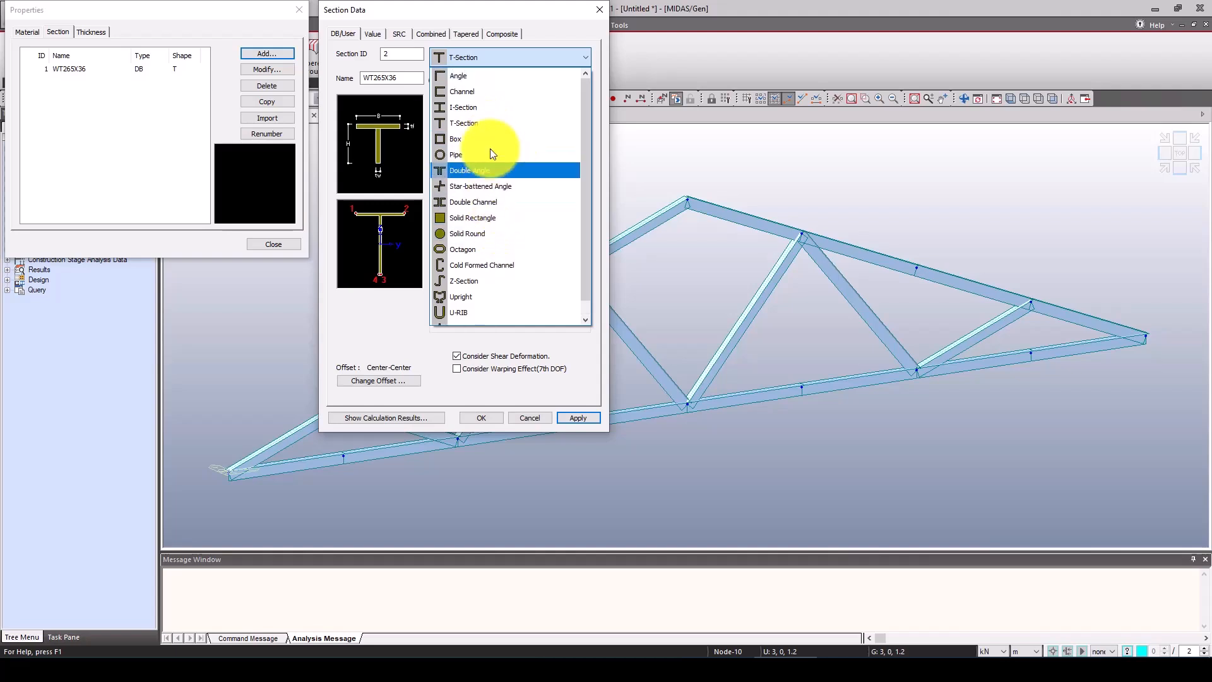
pyautogui.click(479, 76)
pyautogui.click(577, 104)
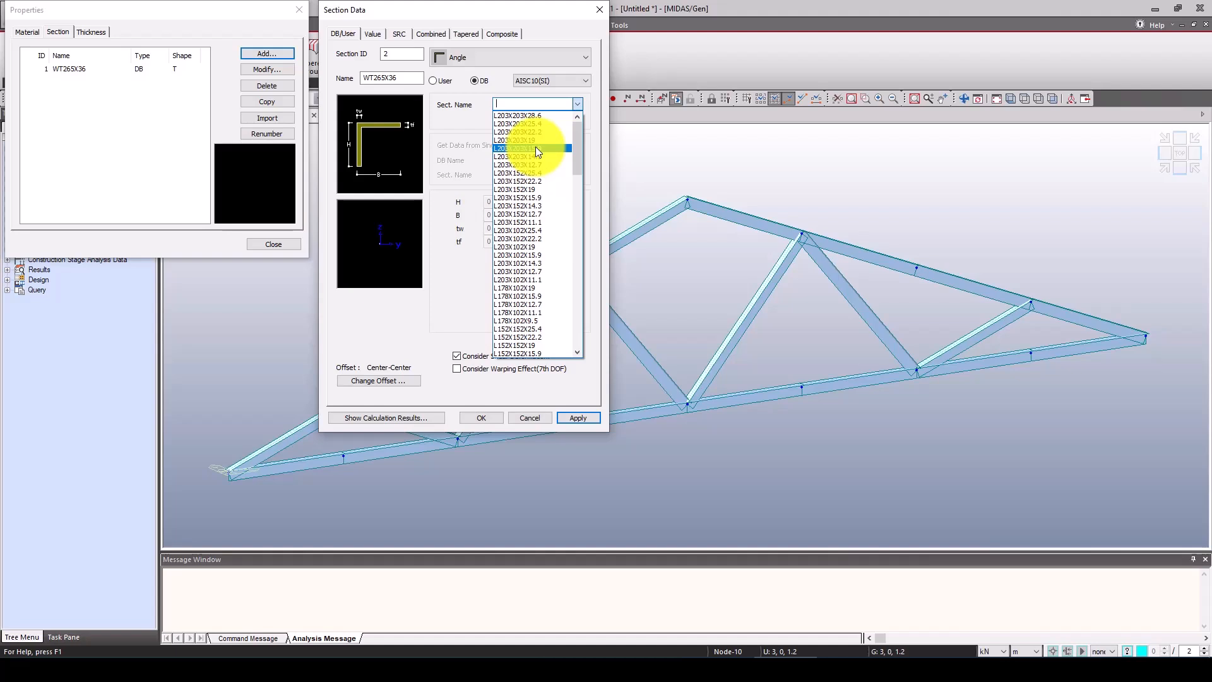
pyautogui.click(542, 189)
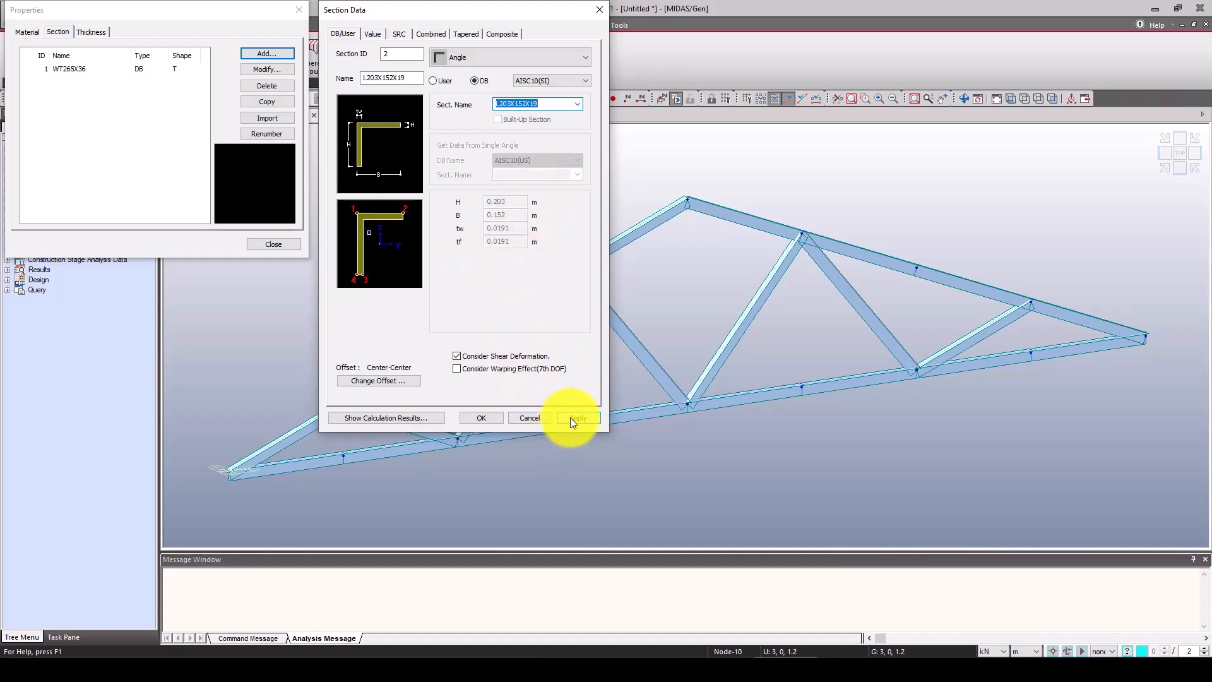
pyautogui.click(486, 415)
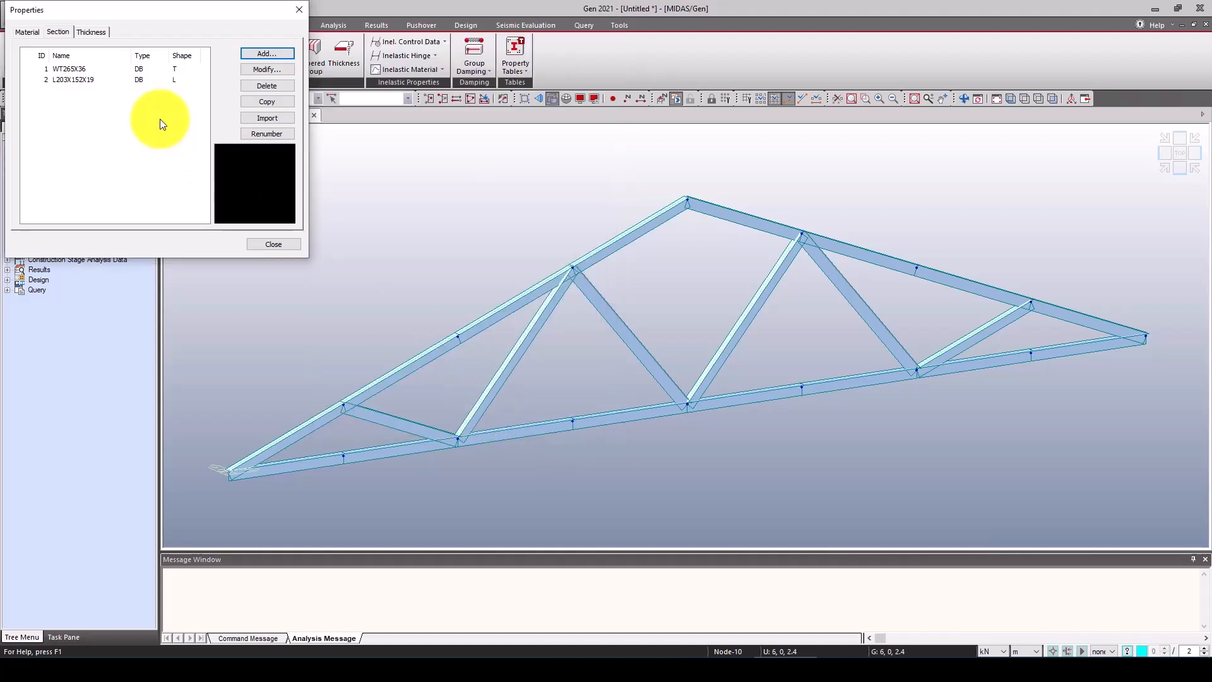
pyautogui.click(125, 81)
pyautogui.click(108, 66)
pyautogui.click(88, 78)
pyautogui.click(81, 72)
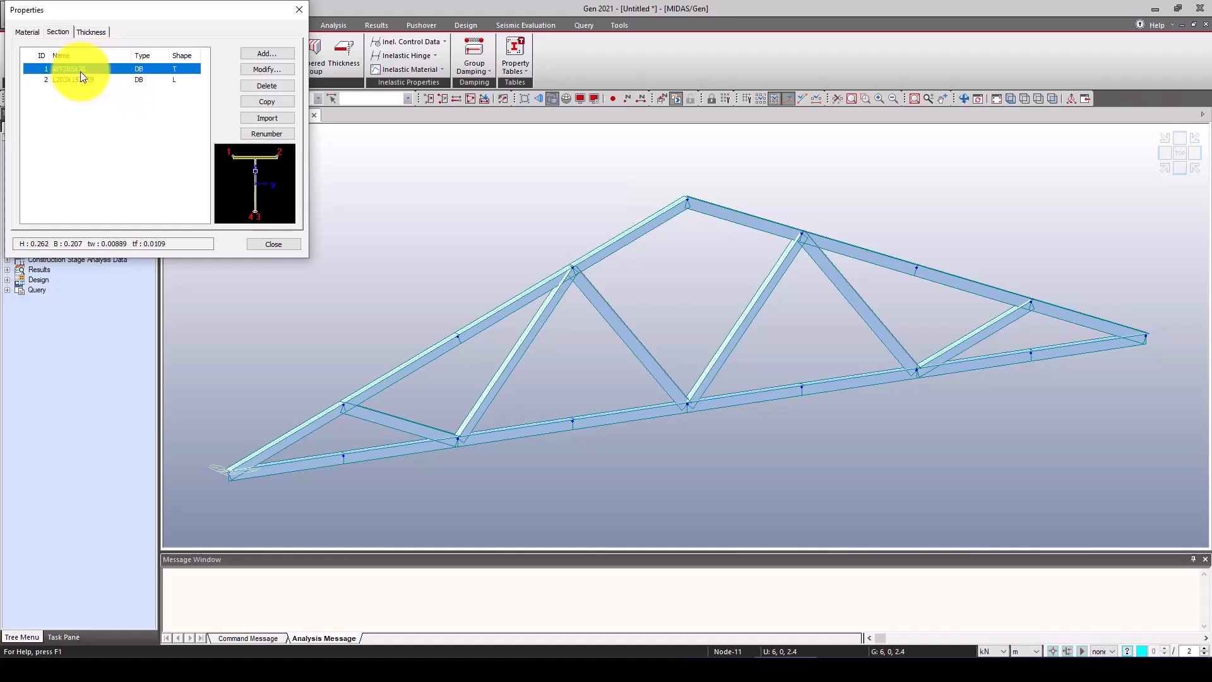
pyautogui.click(101, 79)
pyautogui.click(268, 246)
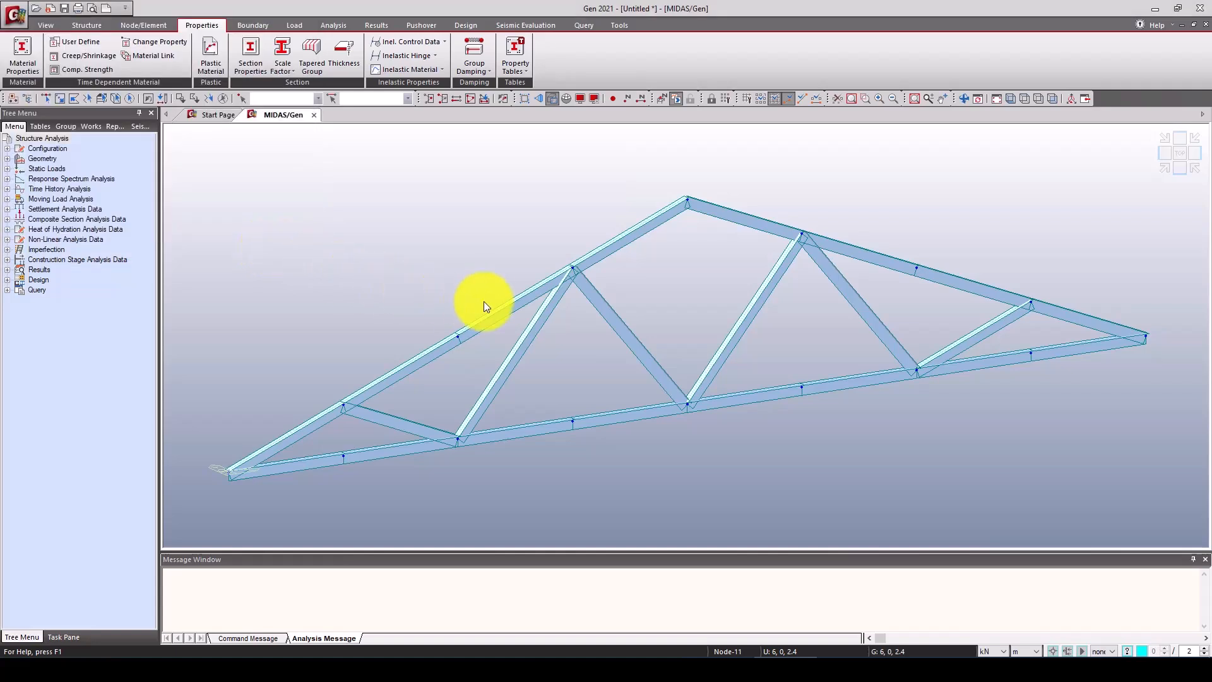
# Step: Select the six diagonal web members in the front view and assign them section L203X152X19
pyautogui.click(1175, 169)
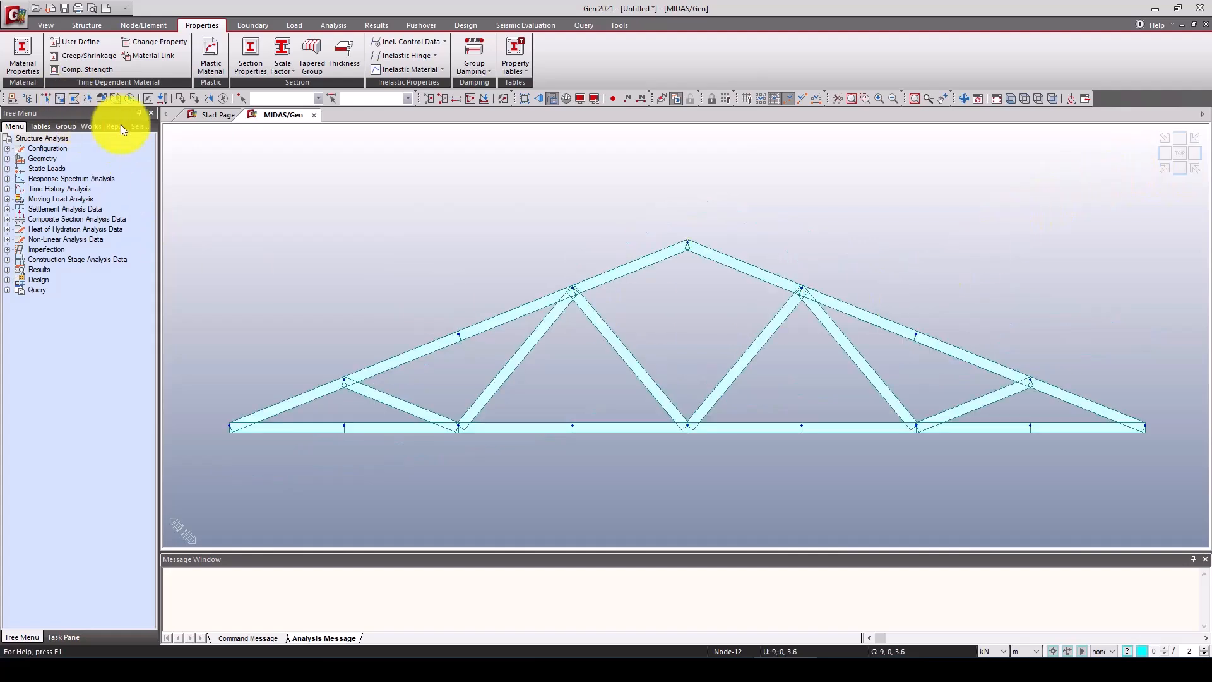
pyautogui.click(46, 96)
pyautogui.click(964, 405)
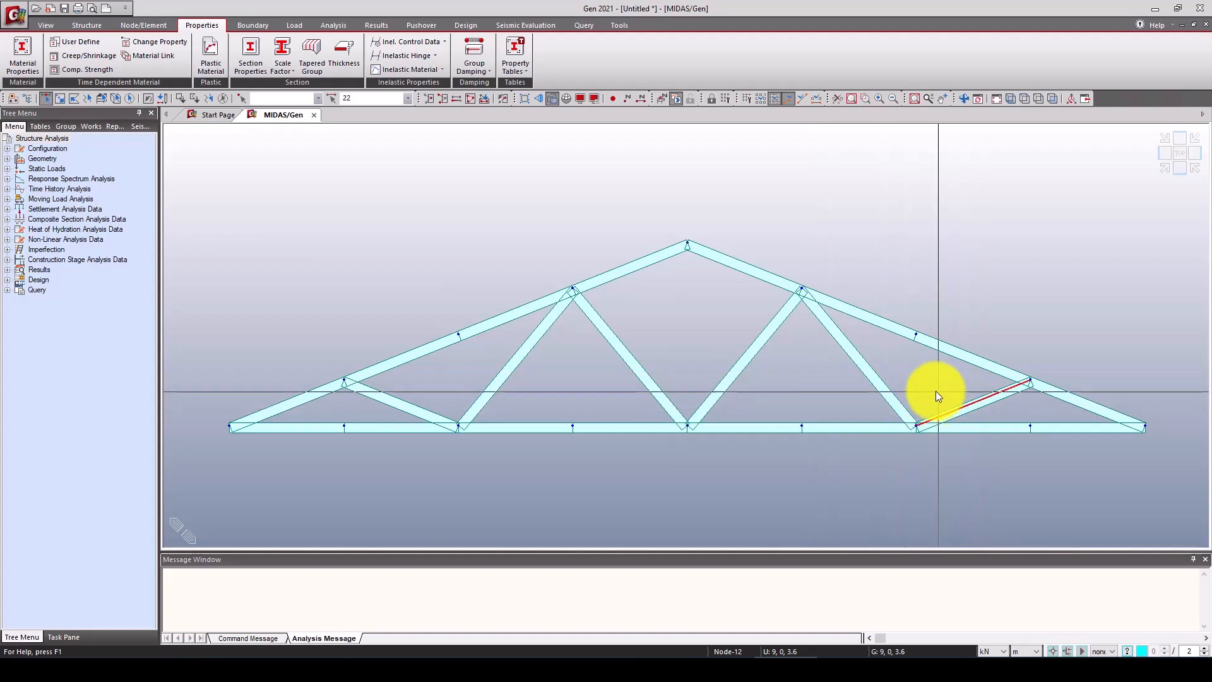
pyautogui.click(875, 381)
pyautogui.click(753, 347)
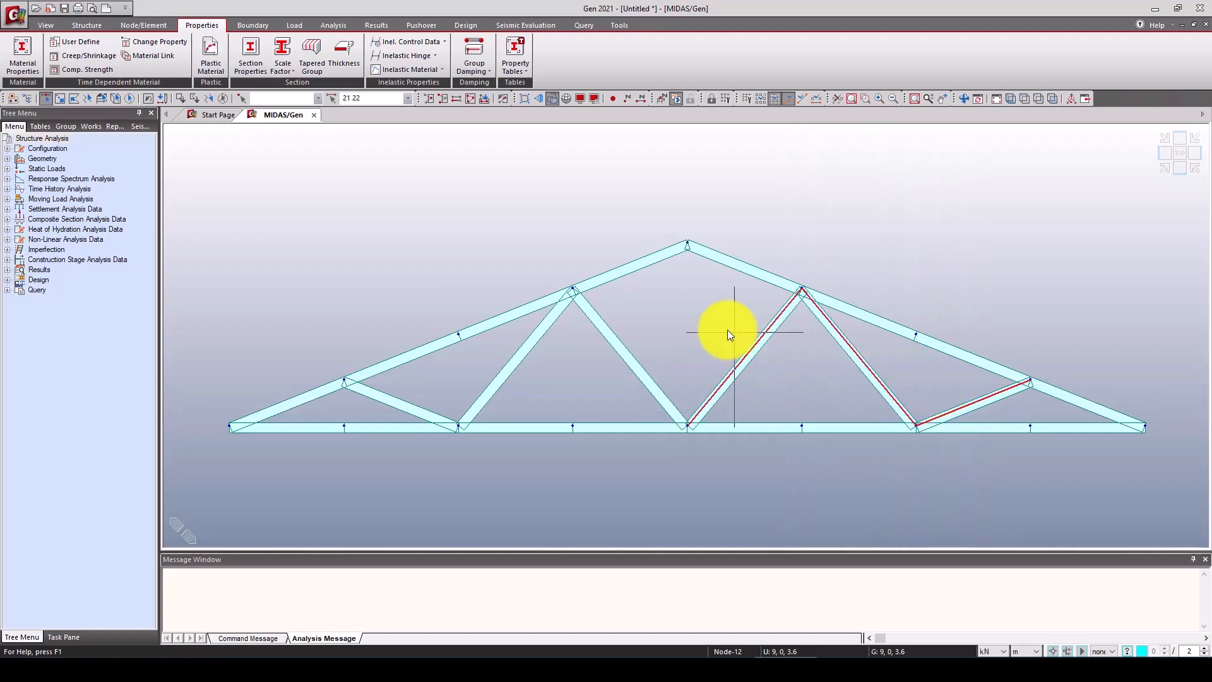
pyautogui.click(609, 332)
pyautogui.click(505, 368)
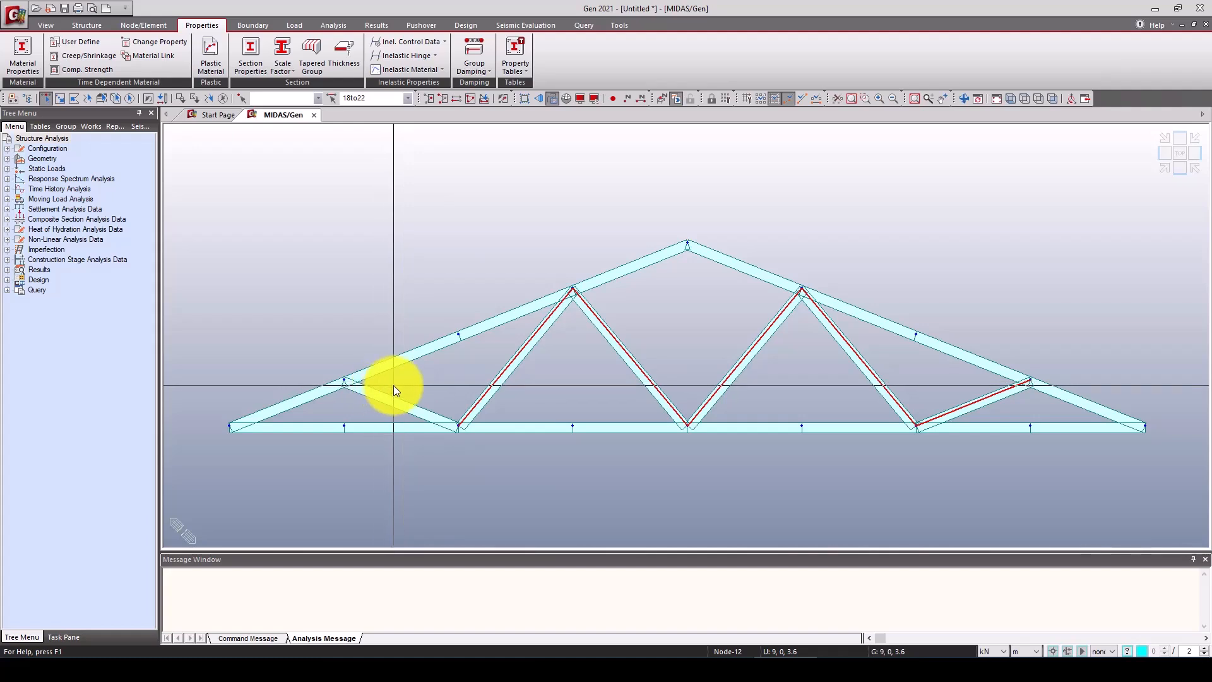
pyautogui.click(378, 394)
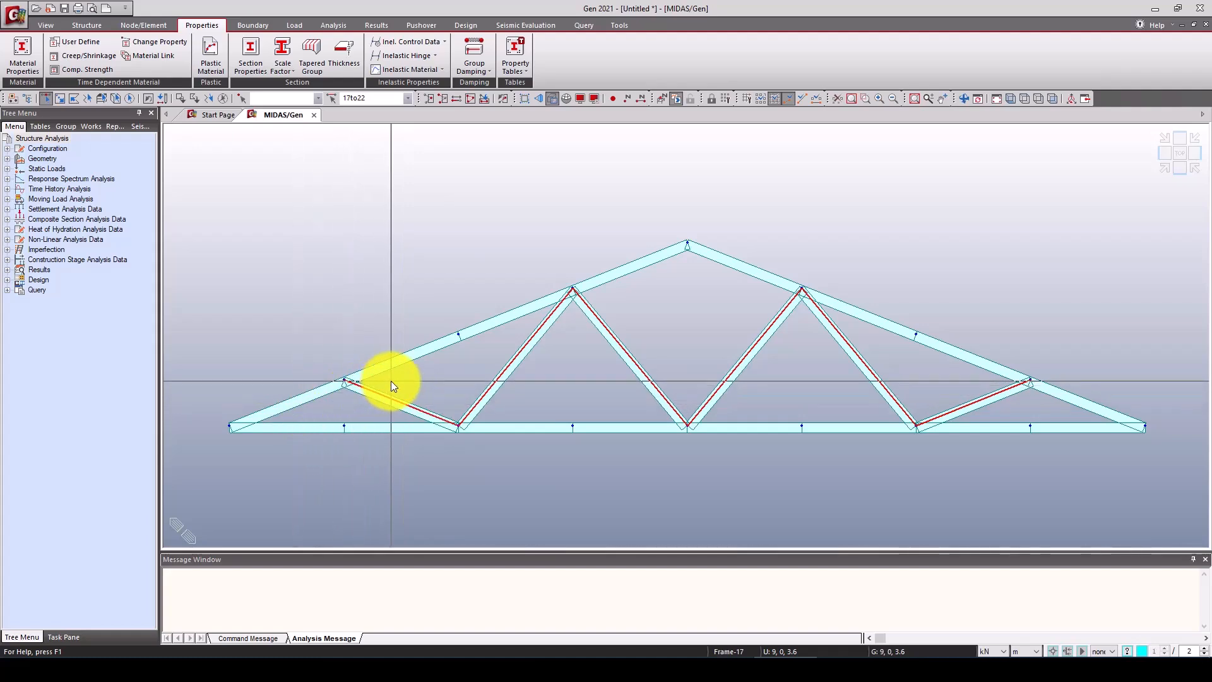
pyautogui.click(90, 126)
pyautogui.moveTo(73, 250); pyautogui.dragTo(530, 359)
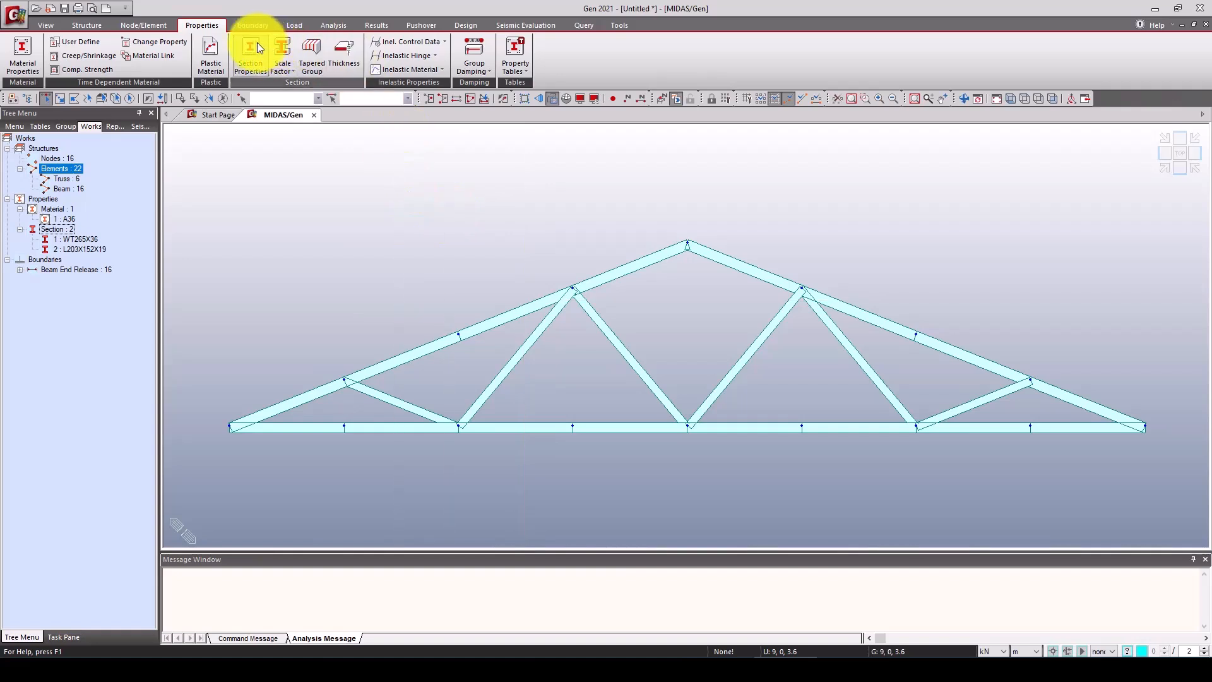
# Step: Create four vertical A36, WT265X36 beam members between the chord nodes, from the first left interior node through the ridge
pyautogui.click(143, 26)
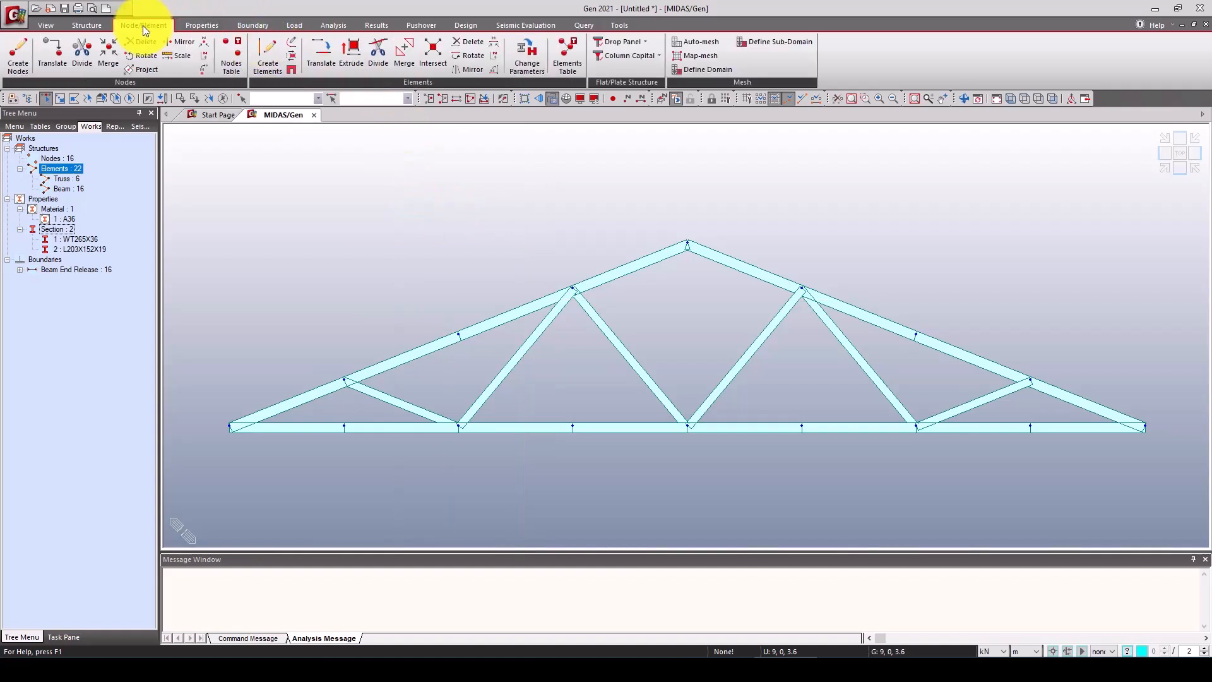
pyautogui.click(263, 63)
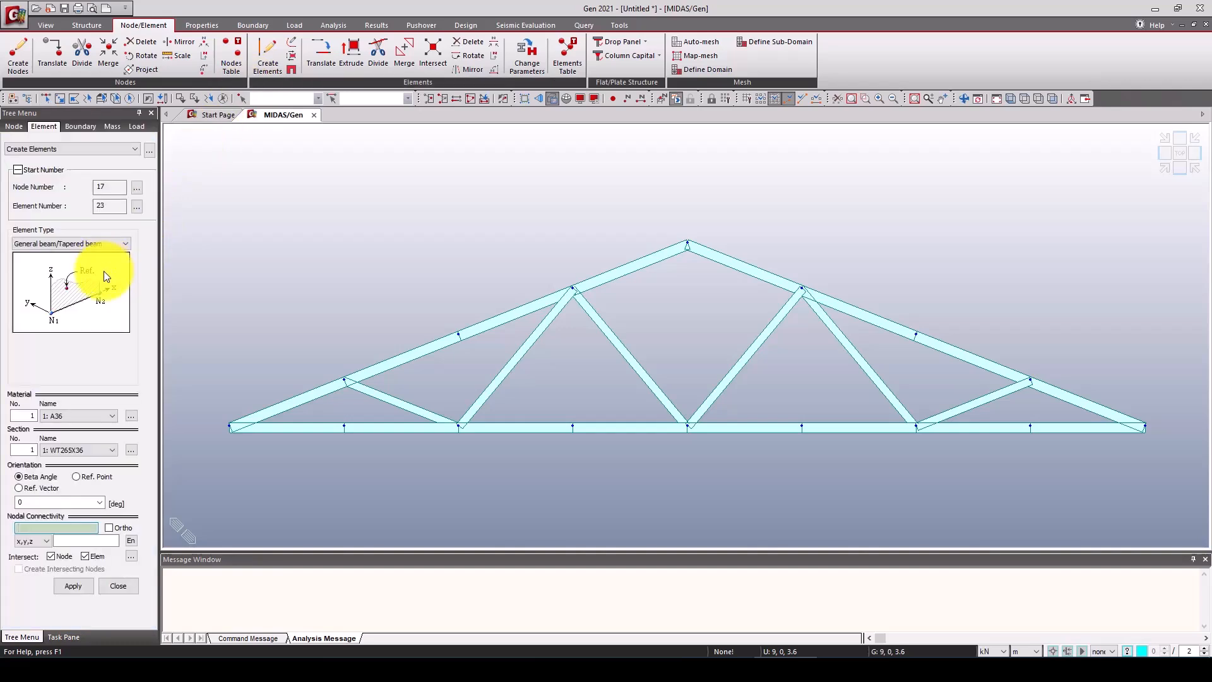
pyautogui.click(81, 451)
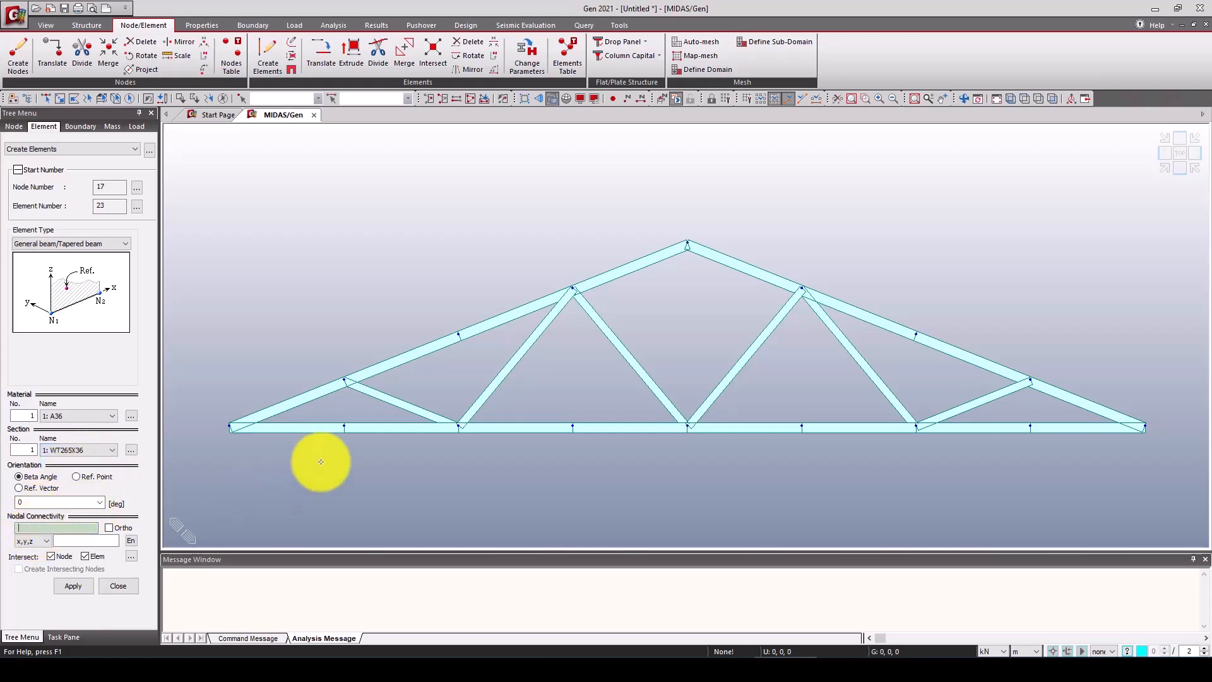
pyautogui.click(344, 426)
pyautogui.click(344, 380)
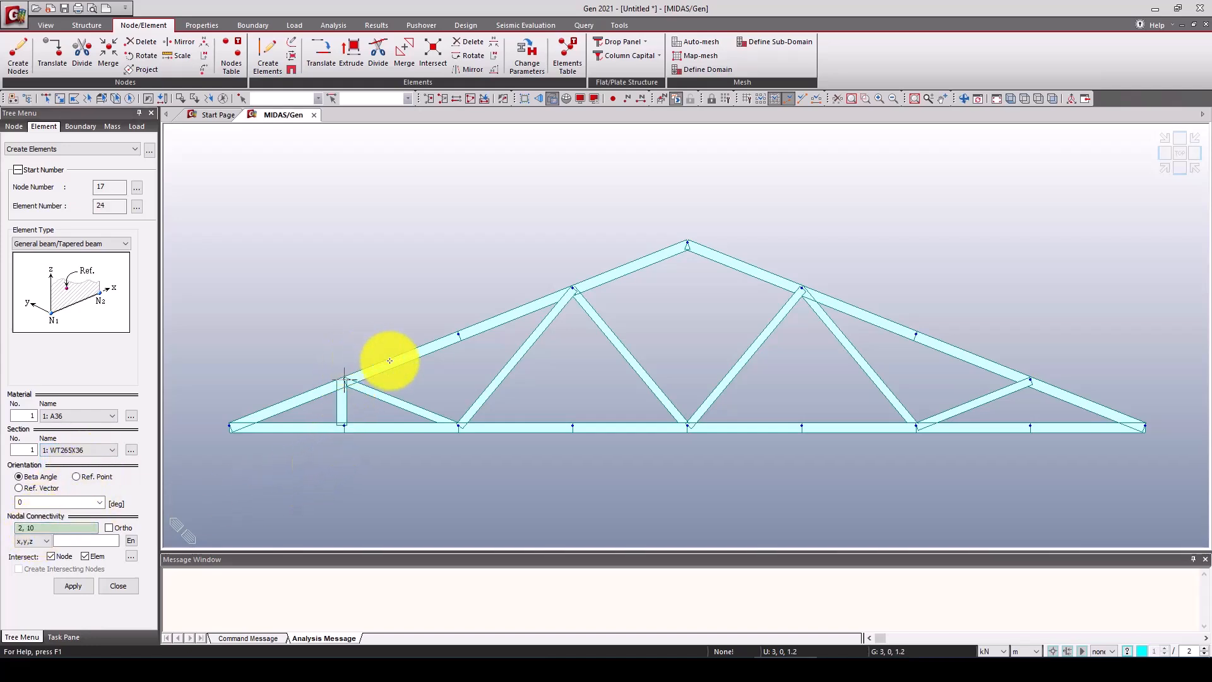
pyautogui.click(455, 426)
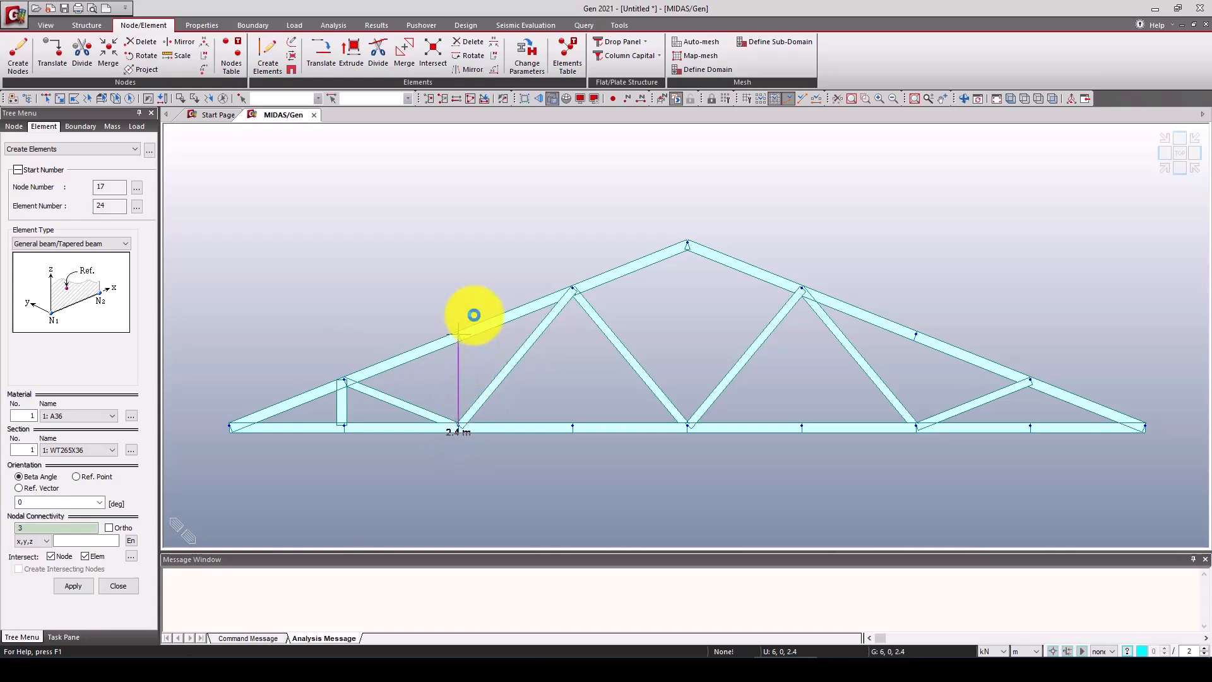
pyautogui.click(466, 323)
pyautogui.click(573, 426)
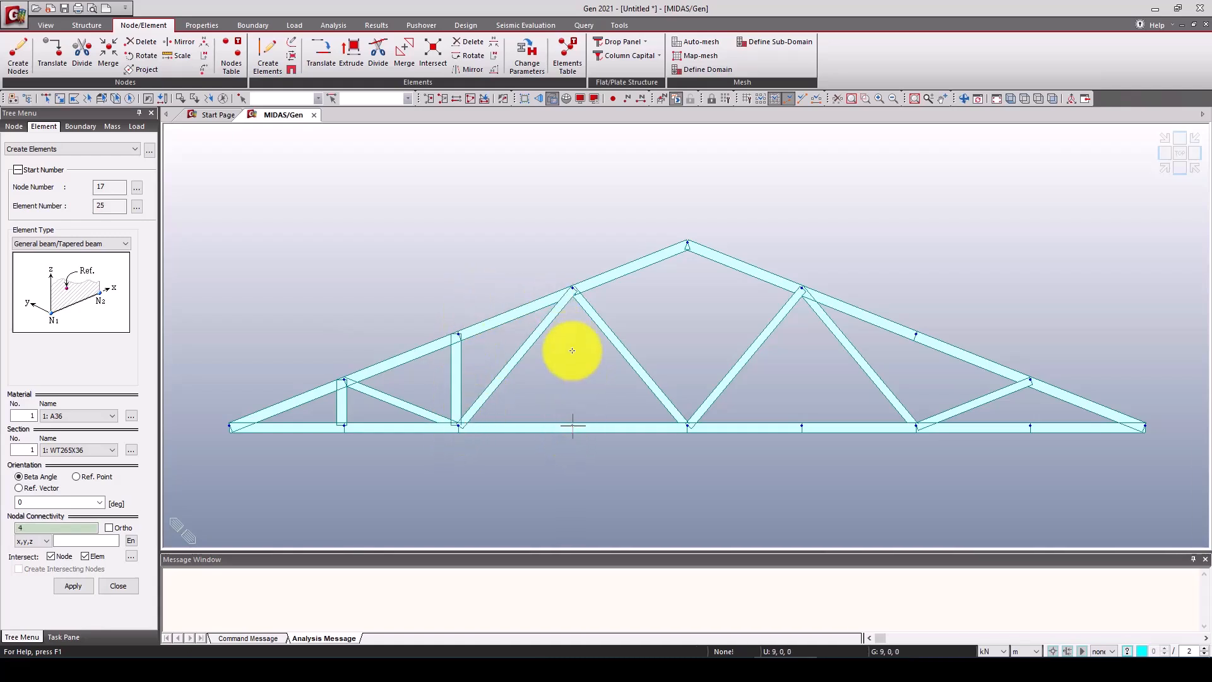
pyautogui.click(574, 291)
pyautogui.click(687, 426)
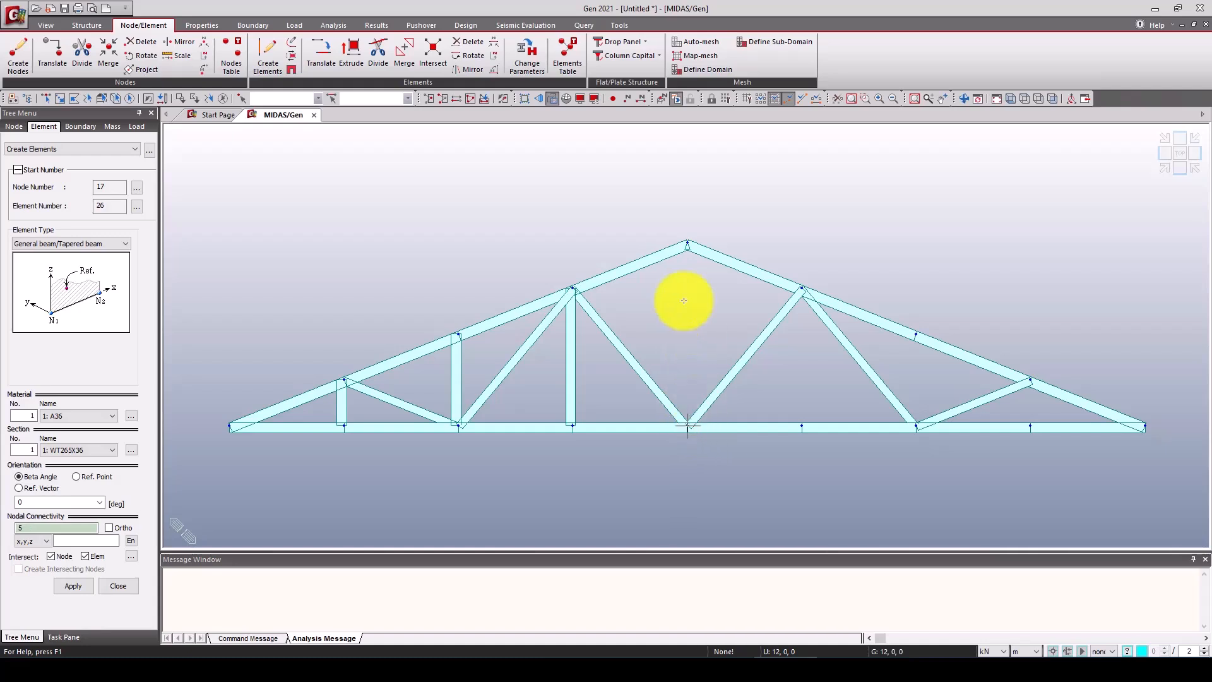
pyautogui.click(676, 253)
# Step: Create the three matching vertical beam members between the chord nodes on the right half of the truss
pyautogui.click(800, 426)
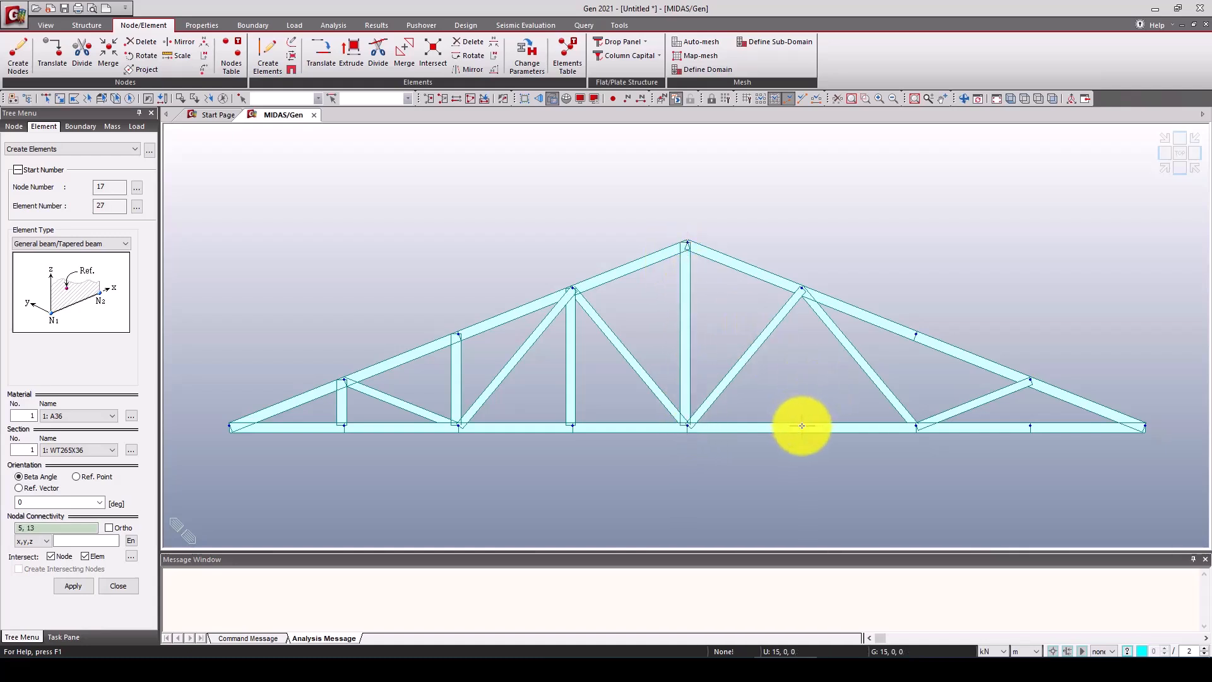
pyautogui.click(800, 291)
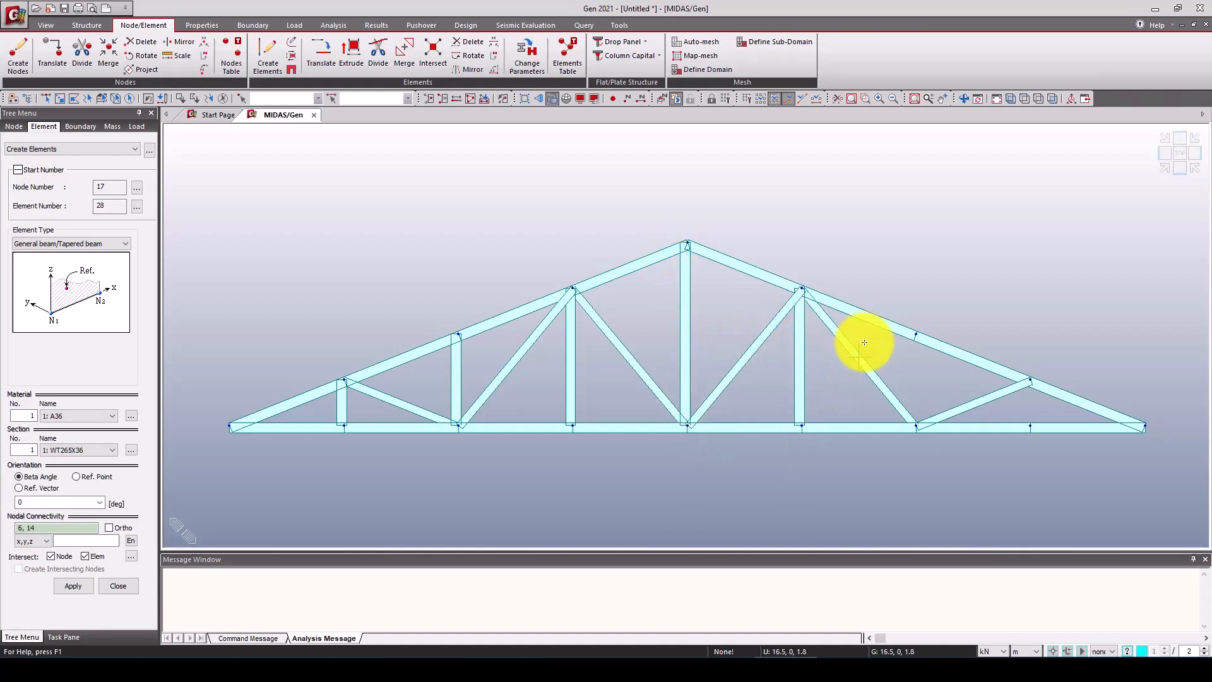
pyautogui.click(916, 427)
pyautogui.click(916, 334)
pyautogui.click(1030, 426)
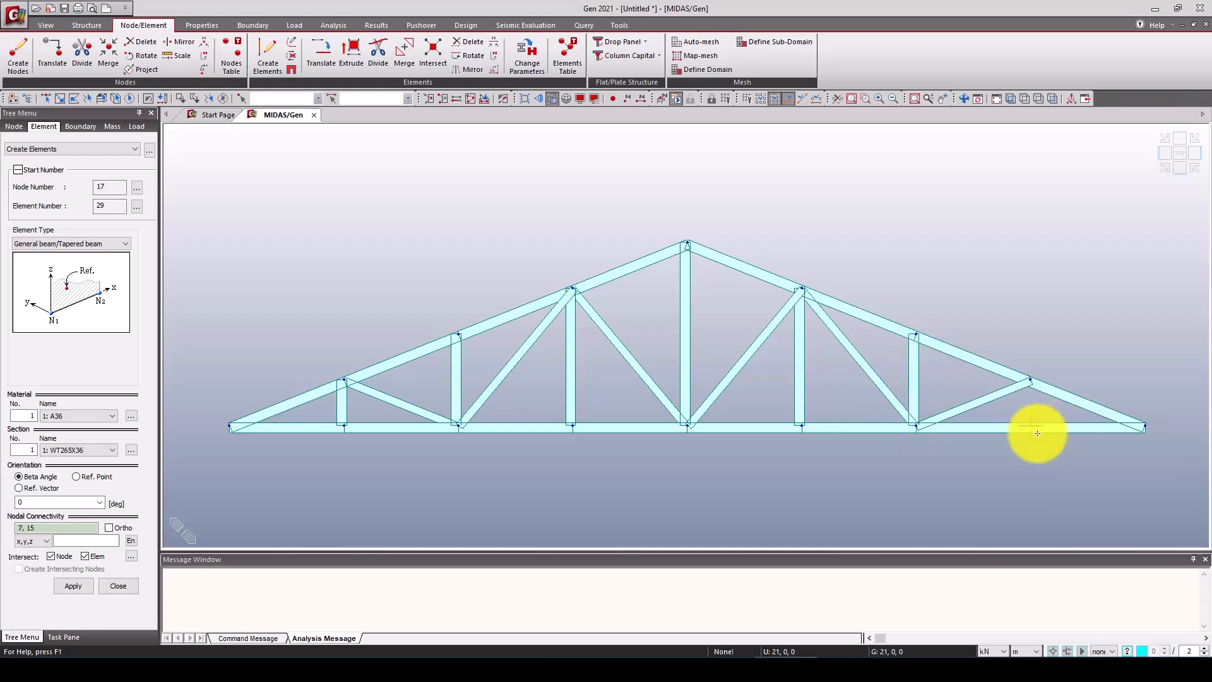
pyautogui.click(1030, 381)
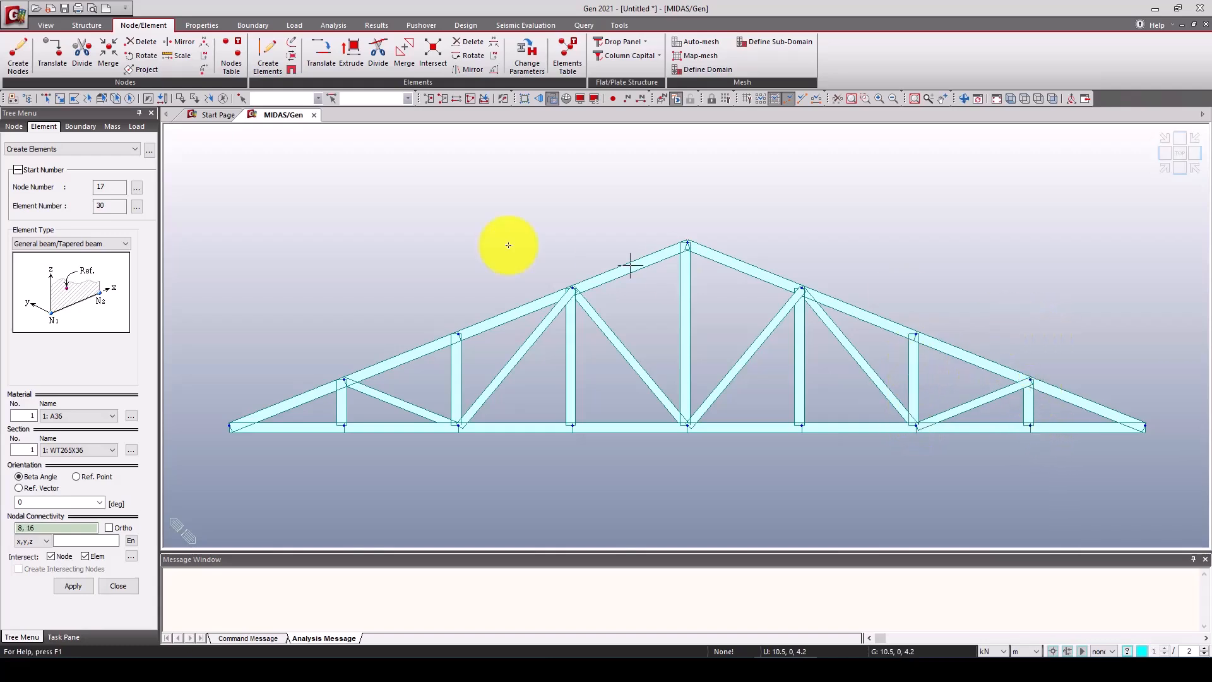
pyautogui.click(123, 585)
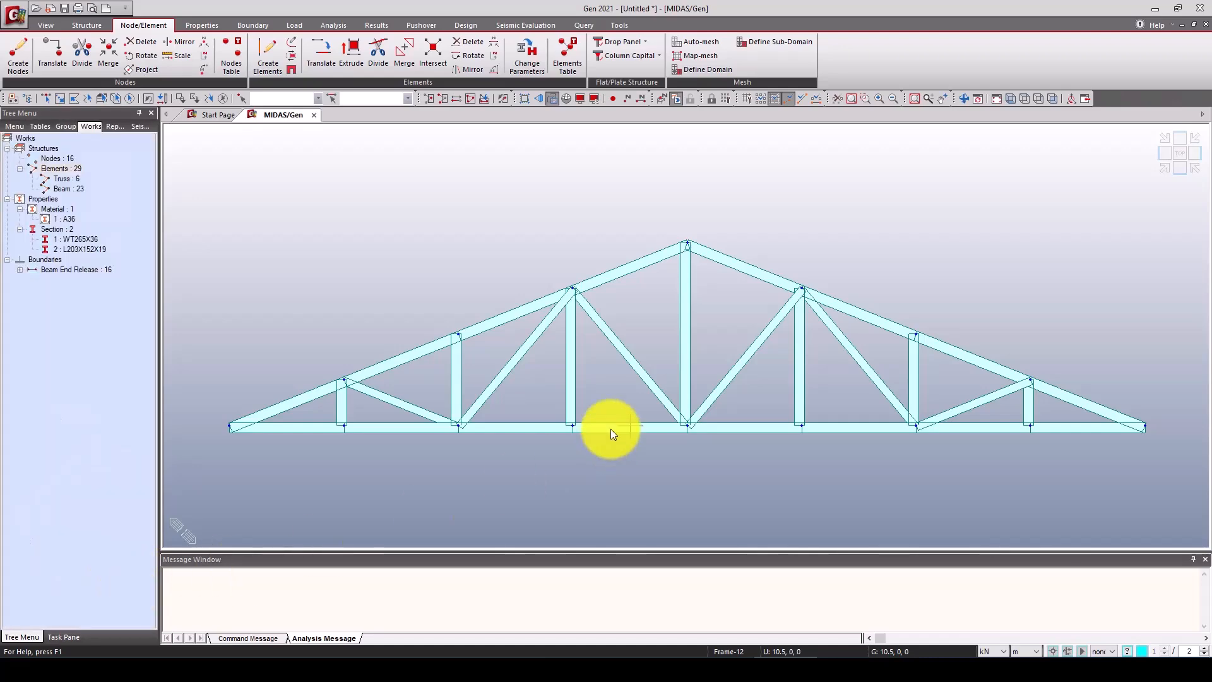
# Step: Examine the orientation of the bottom chord's T-section in a 3D view and return to the front view
pyautogui.click(1166, 169)
pyautogui.scroll(3, 680, 345)
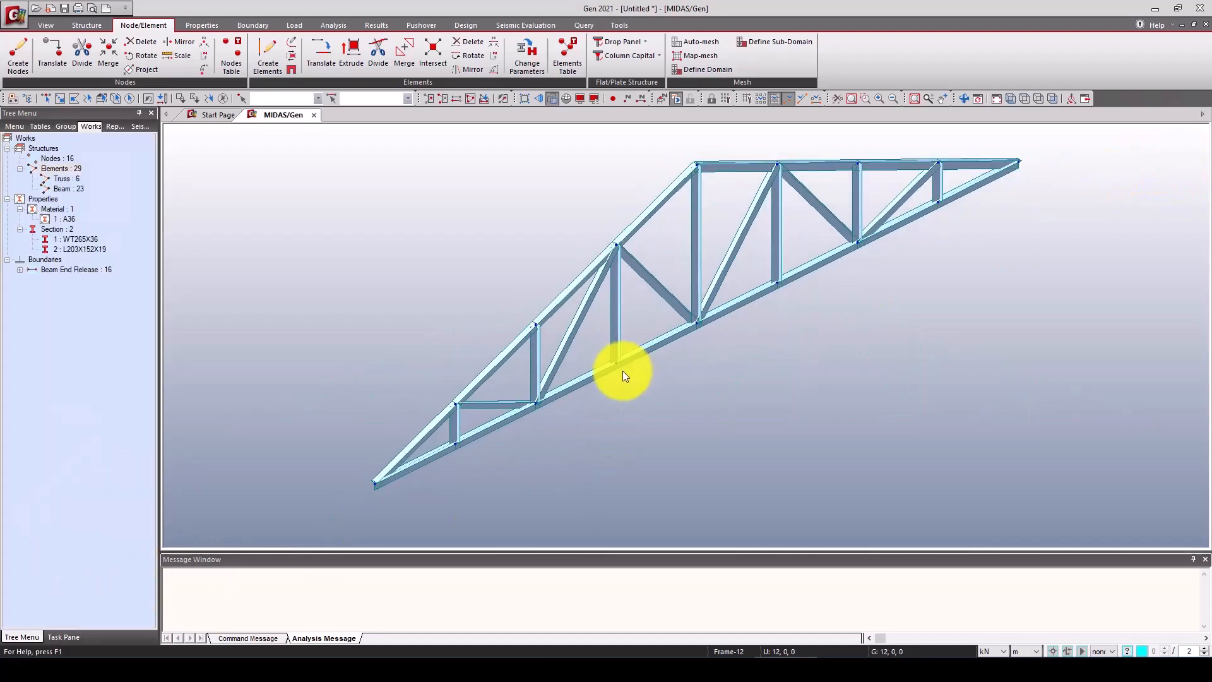
pyautogui.scroll(-2, 902, 290)
pyautogui.keyDown('ctrl'); pyautogui.moveTo(650, 347); pyautogui.dragTo(669, 332, button='middle'); pyautogui.keyUp('ctrl')
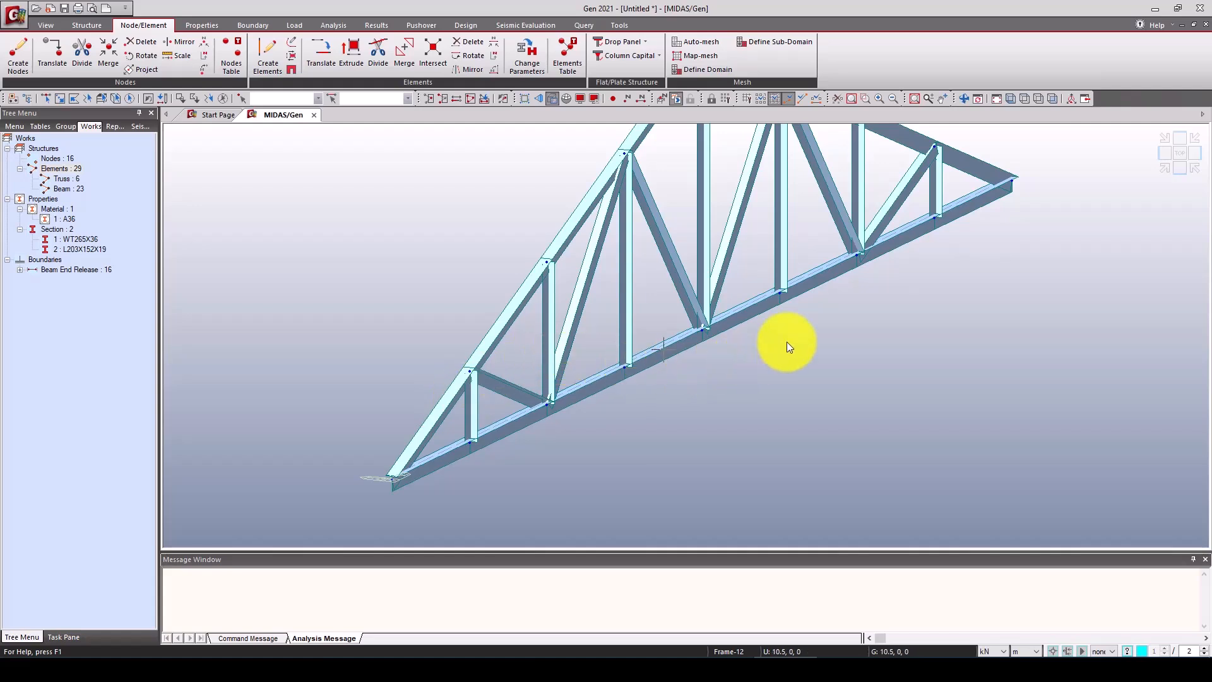
pyautogui.scroll(3, 957, 181)
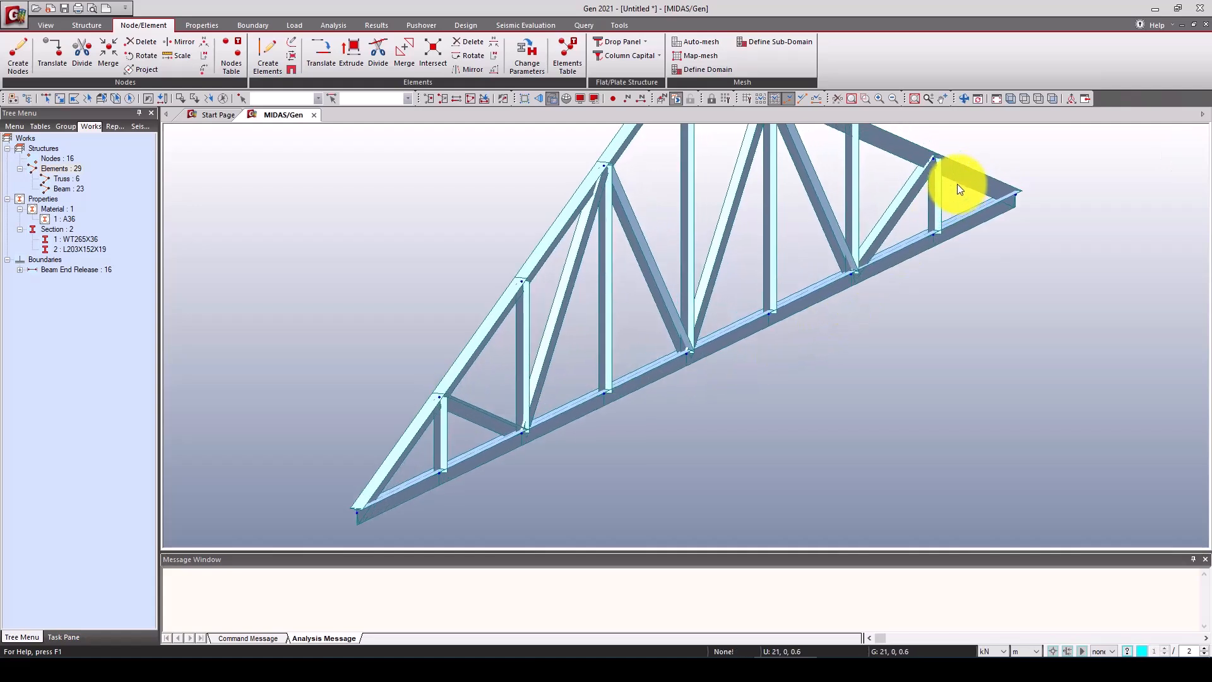
pyautogui.scroll(2, 934, 208)
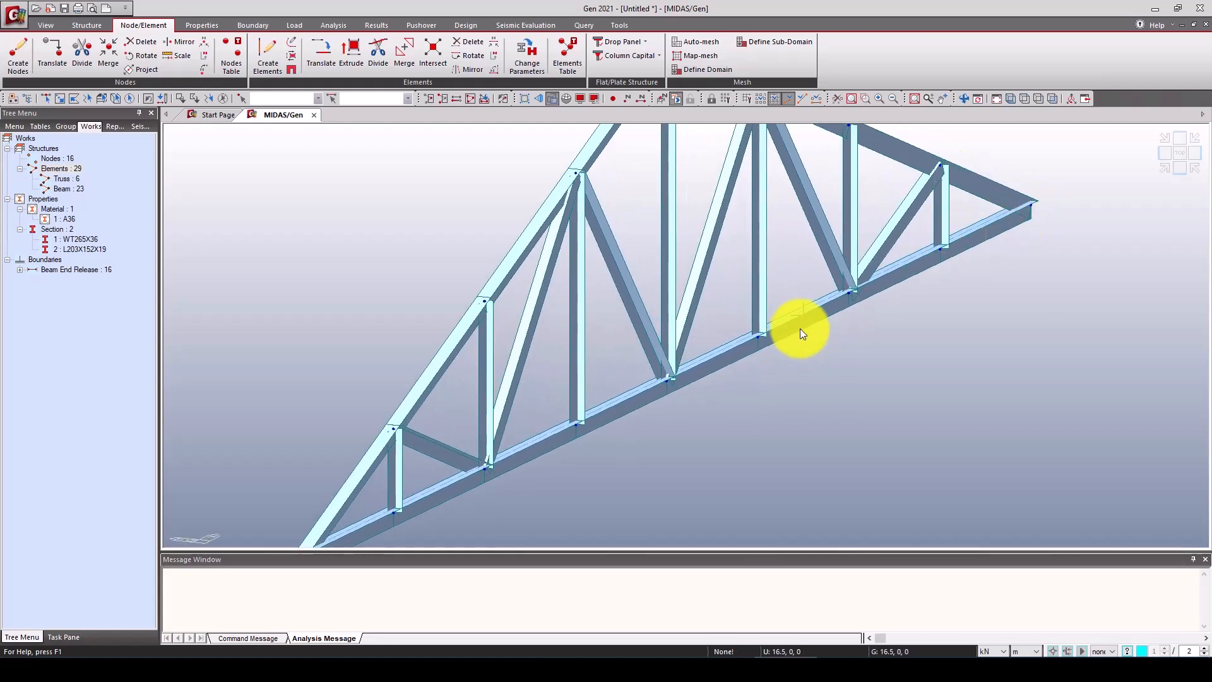
pyautogui.click(1178, 169)
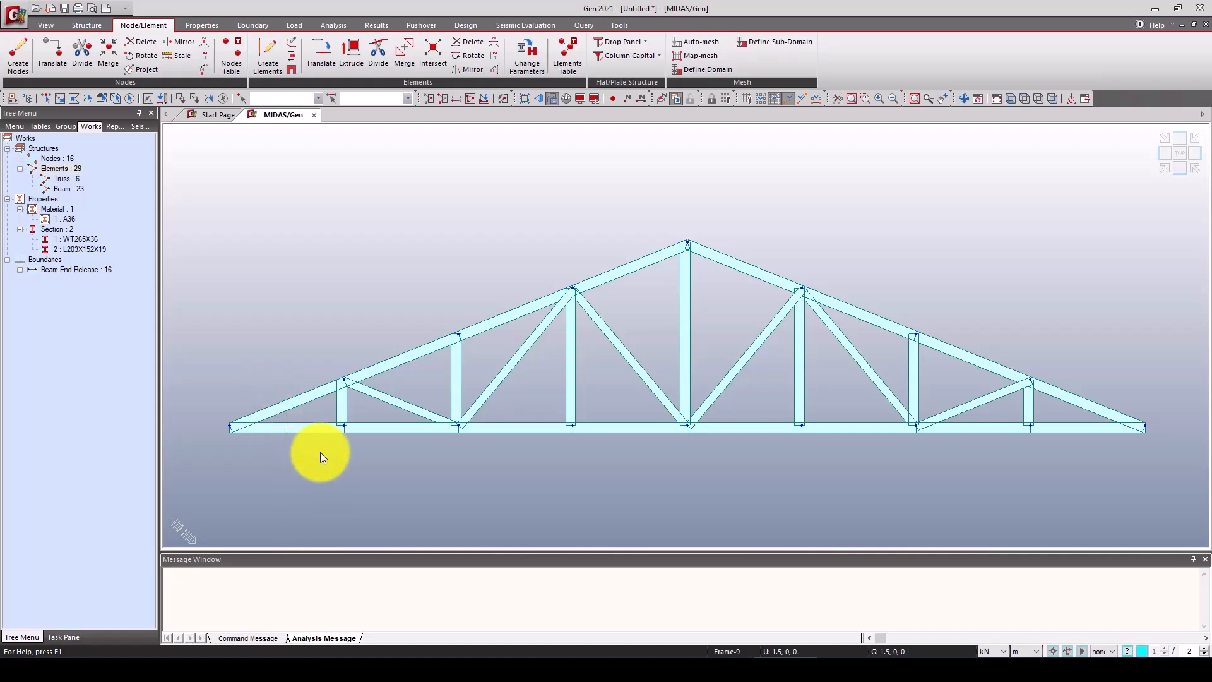
# Step: Select the first seven bottom-chord elements, starting from the left end of the truss
pyautogui.click(46, 98)
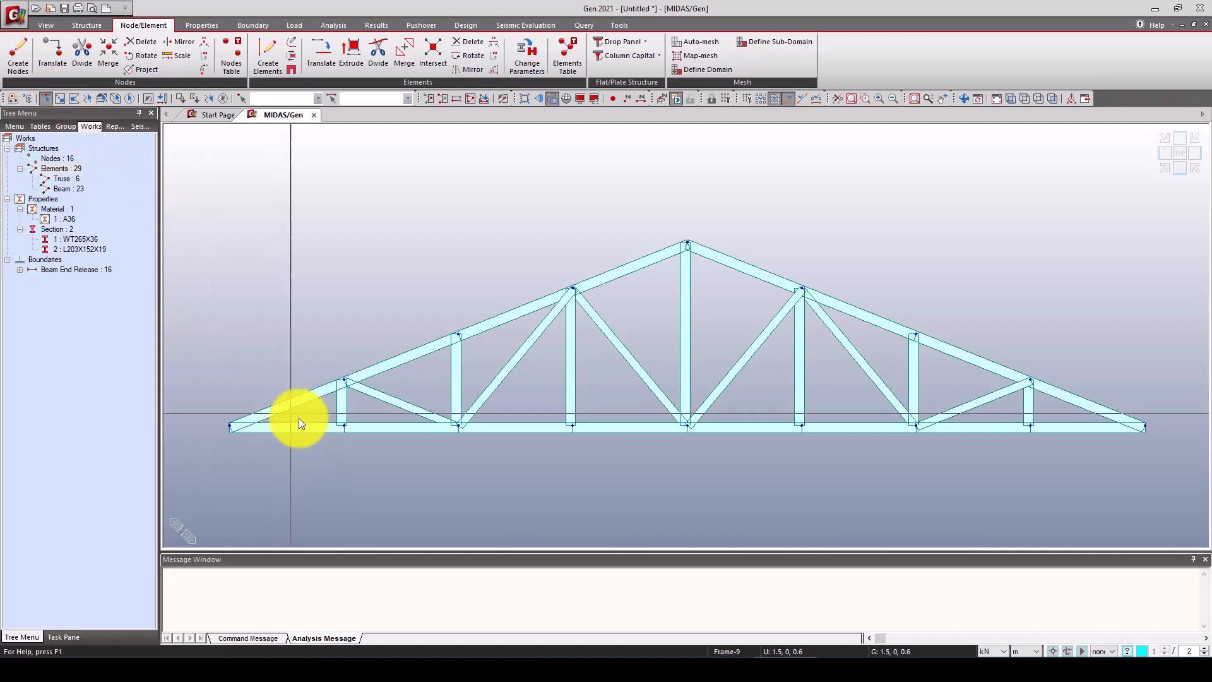
pyautogui.click(315, 426)
pyautogui.click(391, 425)
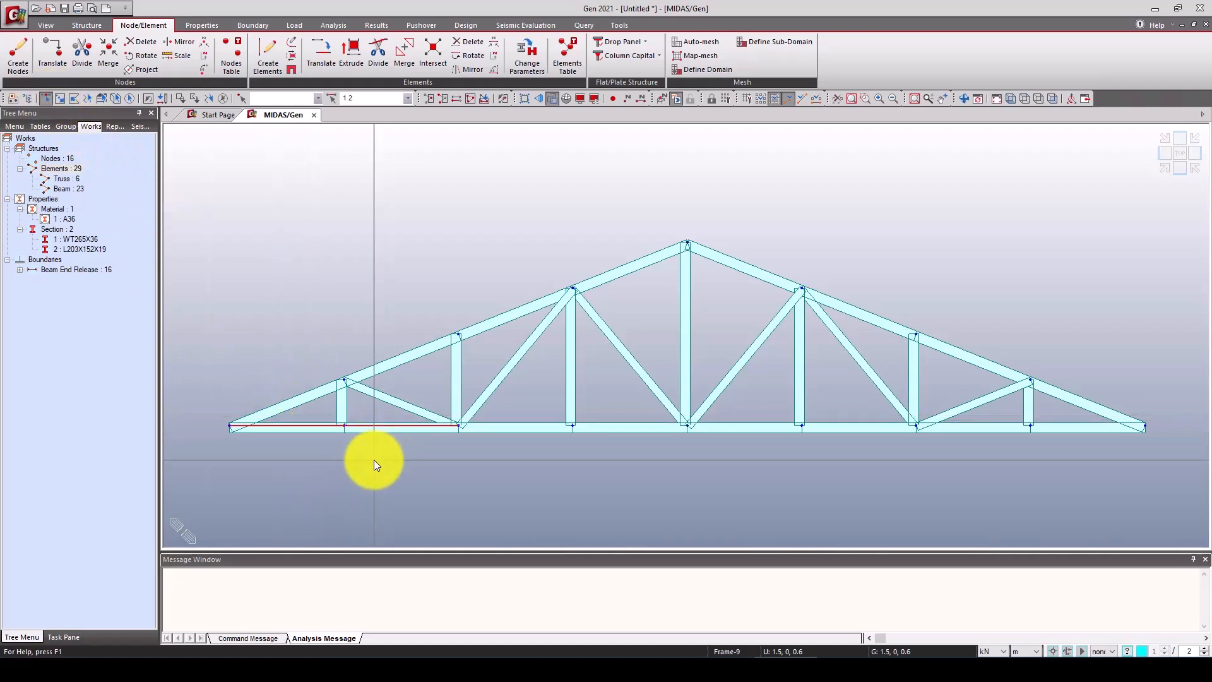
pyautogui.click(522, 418)
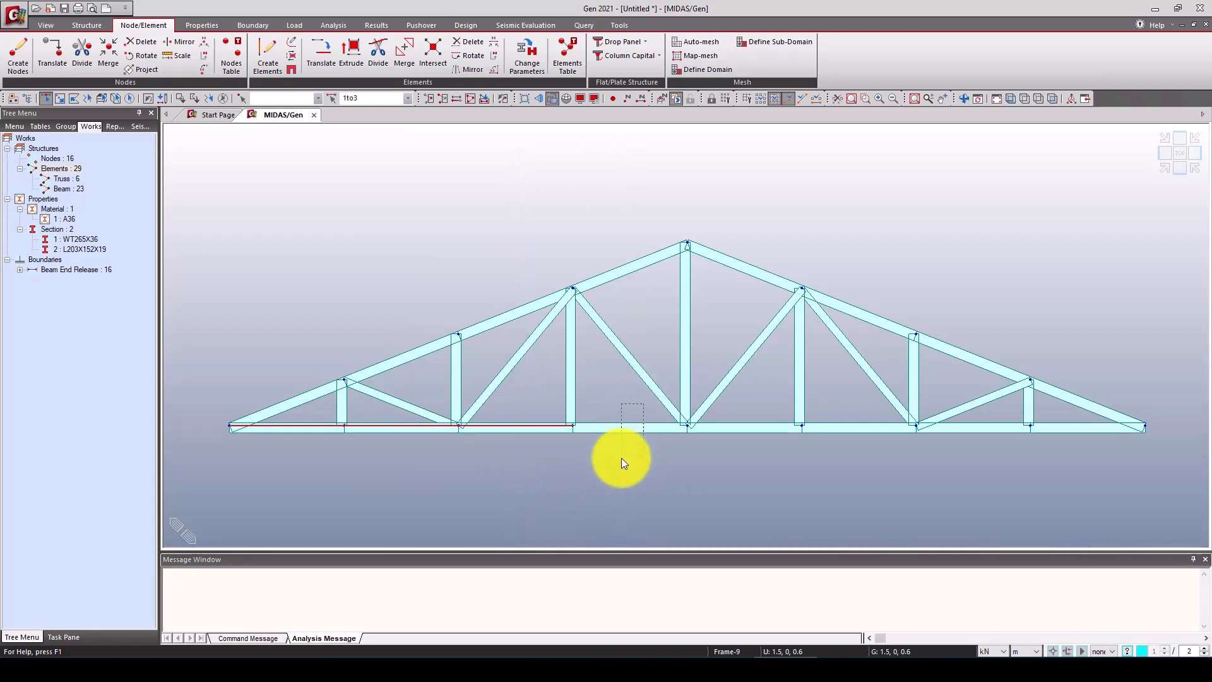
pyautogui.moveTo(621, 458); pyautogui.dragTo(621, 454)
pyautogui.moveTo(757, 407); pyautogui.dragTo(740, 452)
pyautogui.moveTo(858, 414); pyautogui.dragTo(847, 448)
pyautogui.moveTo(988, 418); pyautogui.dragTo(981, 441)
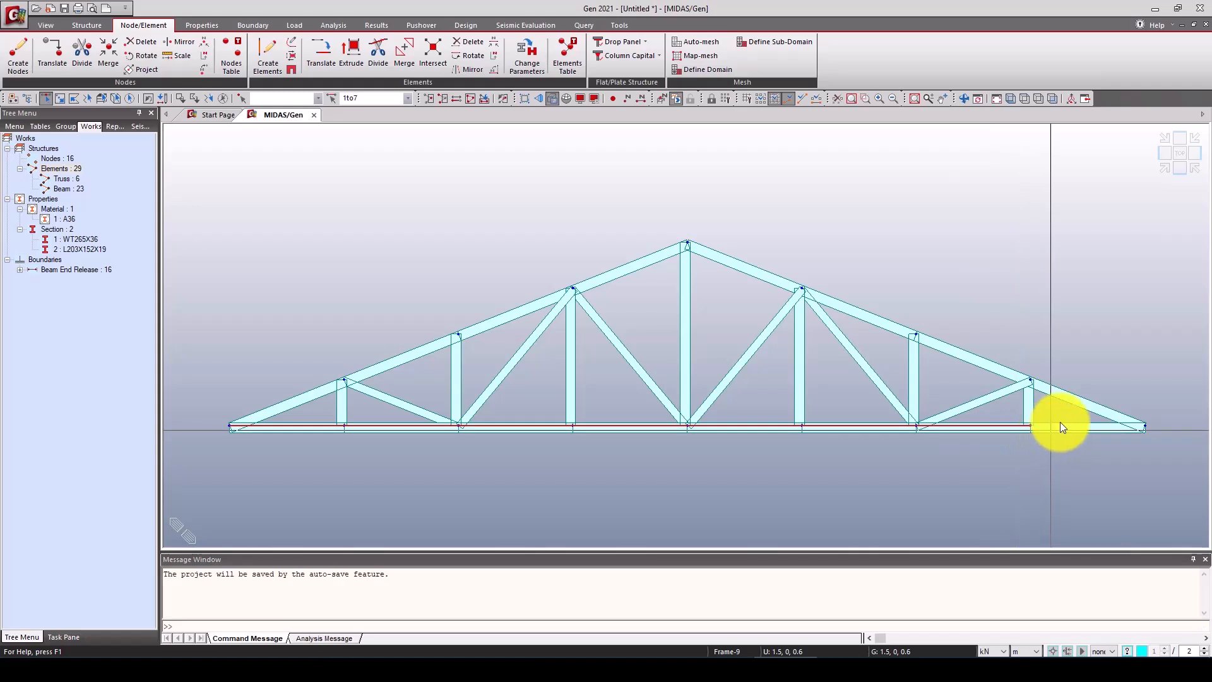
# Step: Save the model as Design Truss in the Video-Totuorials folder
pyautogui.hotkey('ctrl', 's')
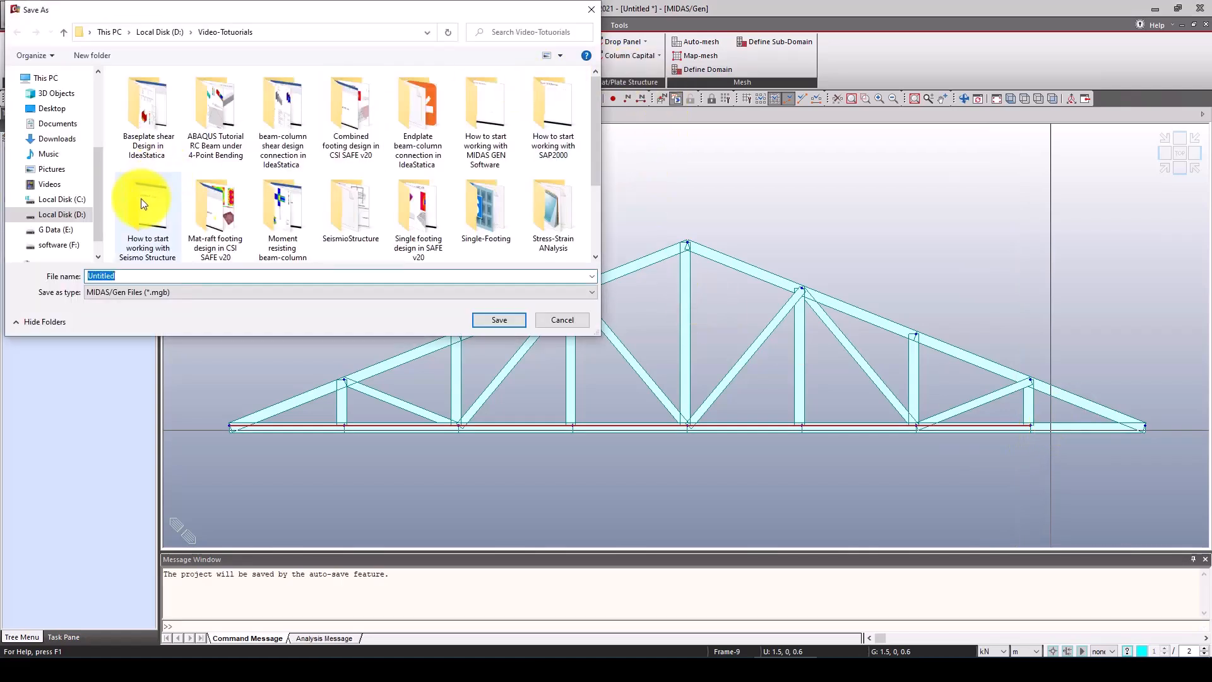
pyautogui.write('Desing')
pyautogui.press('BackSpace')
pyautogui.press('BackSpace')
pyautogui.write('gn Truss')
pyautogui.click(502, 319)
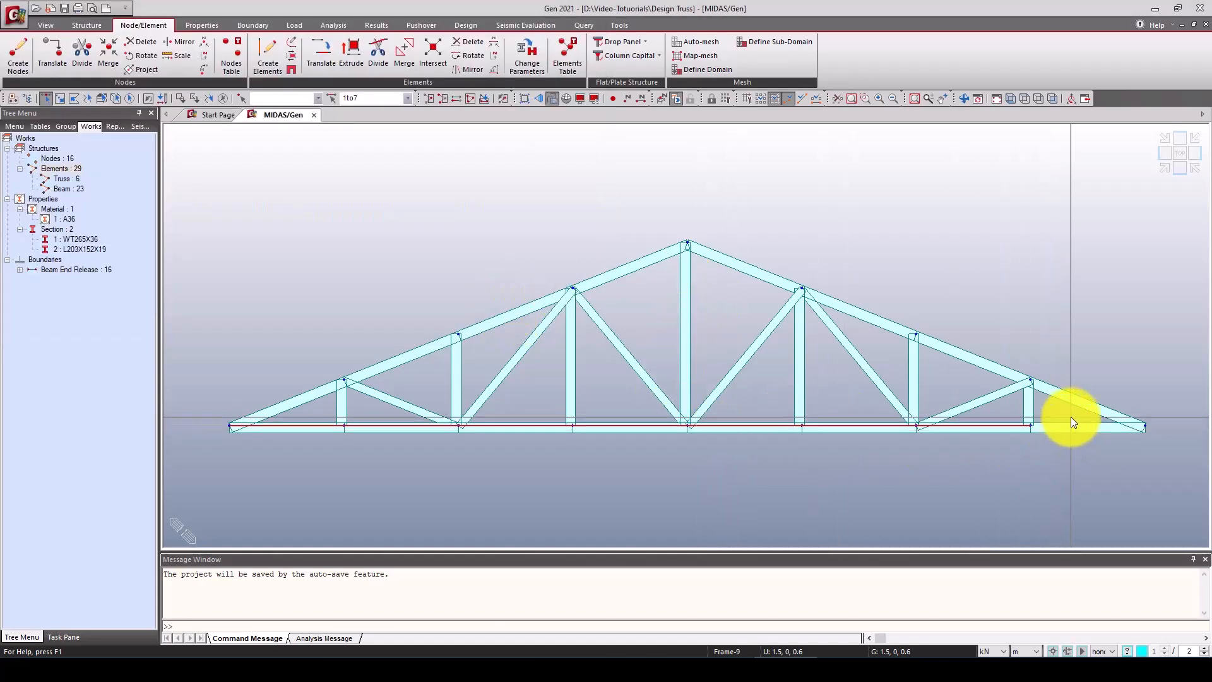
# Step: Add the last bottom-chord element to the selection and assign a beta angle of 180 degrees to the whole bottom chord
pyautogui.click(1063, 438)
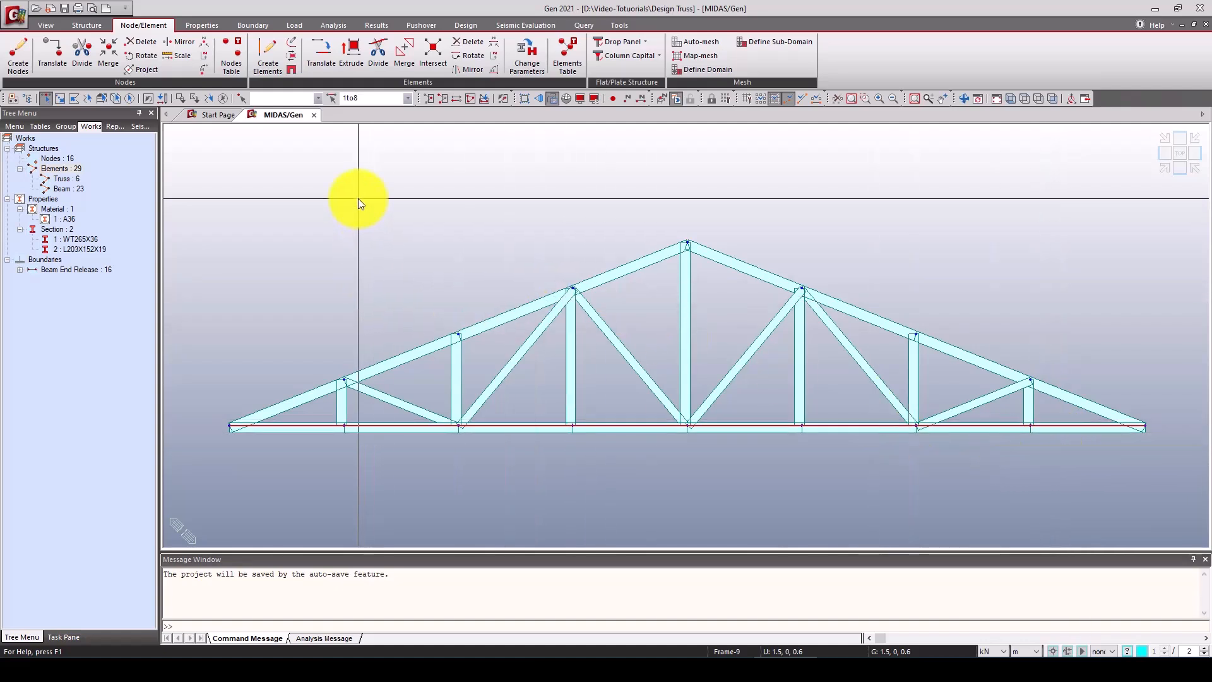
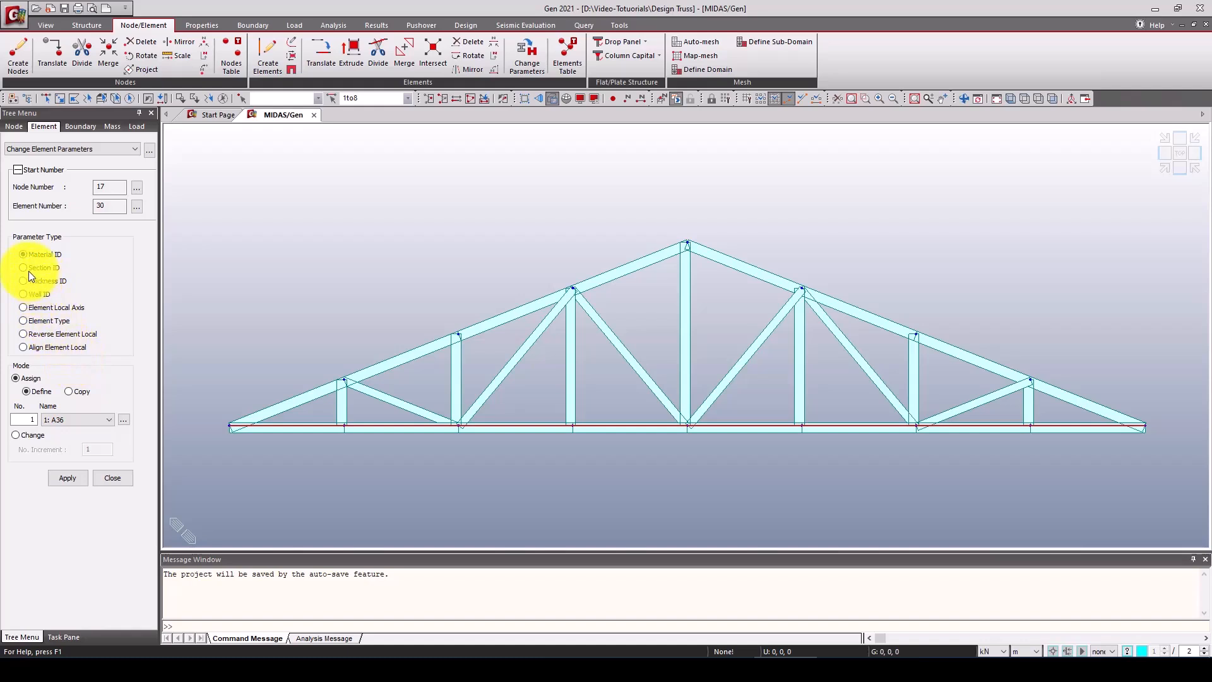
pyautogui.click(36, 308)
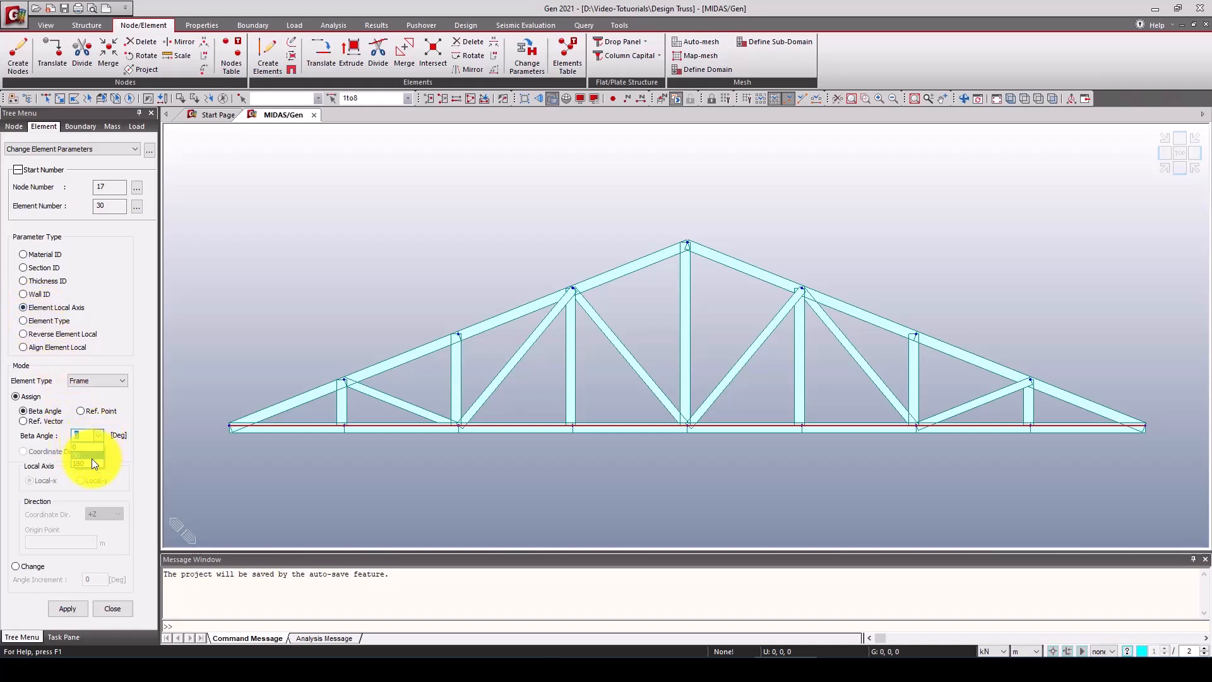
pyautogui.click(68, 608)
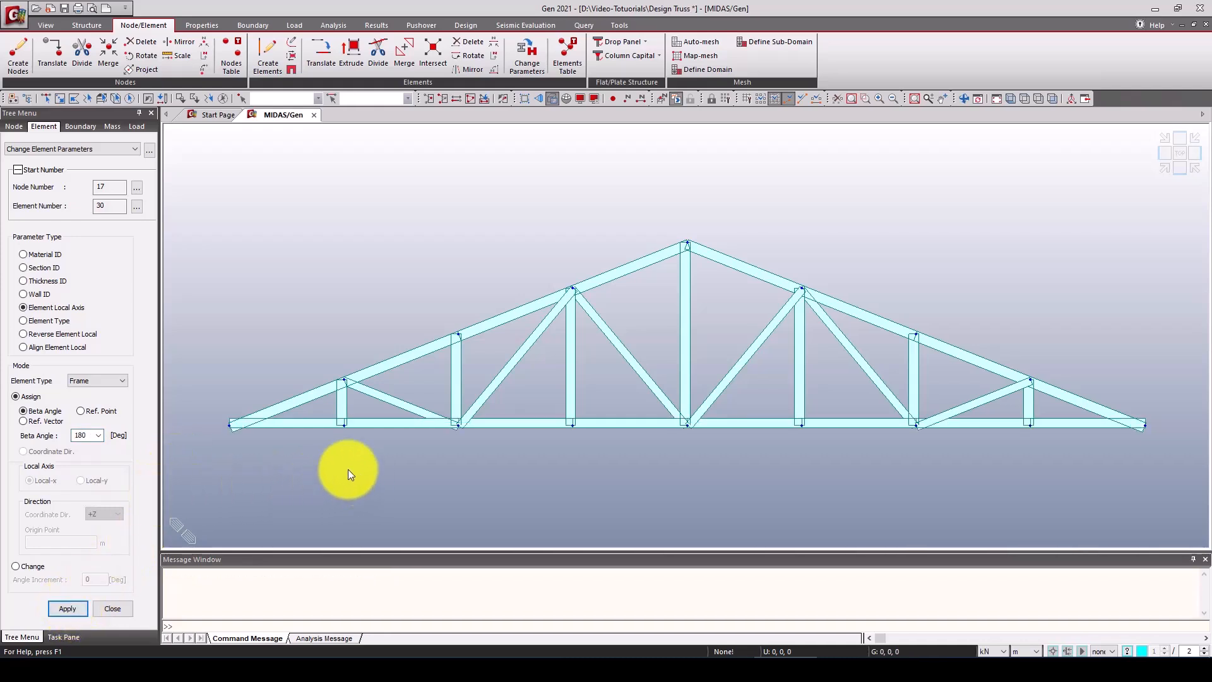
pyautogui.click(99, 605)
# Step: Inspect the orientation of the bottom chord's T-section from several 3D angles and return to the front view
pyautogui.click(1168, 168)
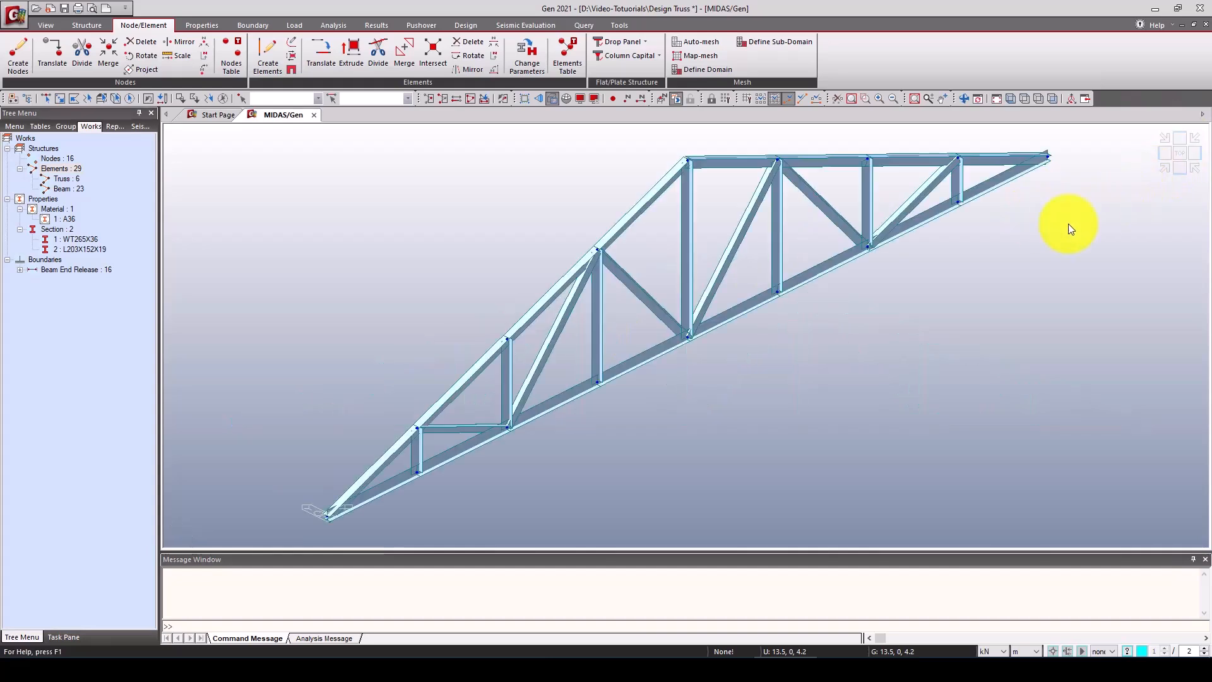
pyautogui.scroll(5, 588, 403)
pyautogui.scroll(2, 574, 357)
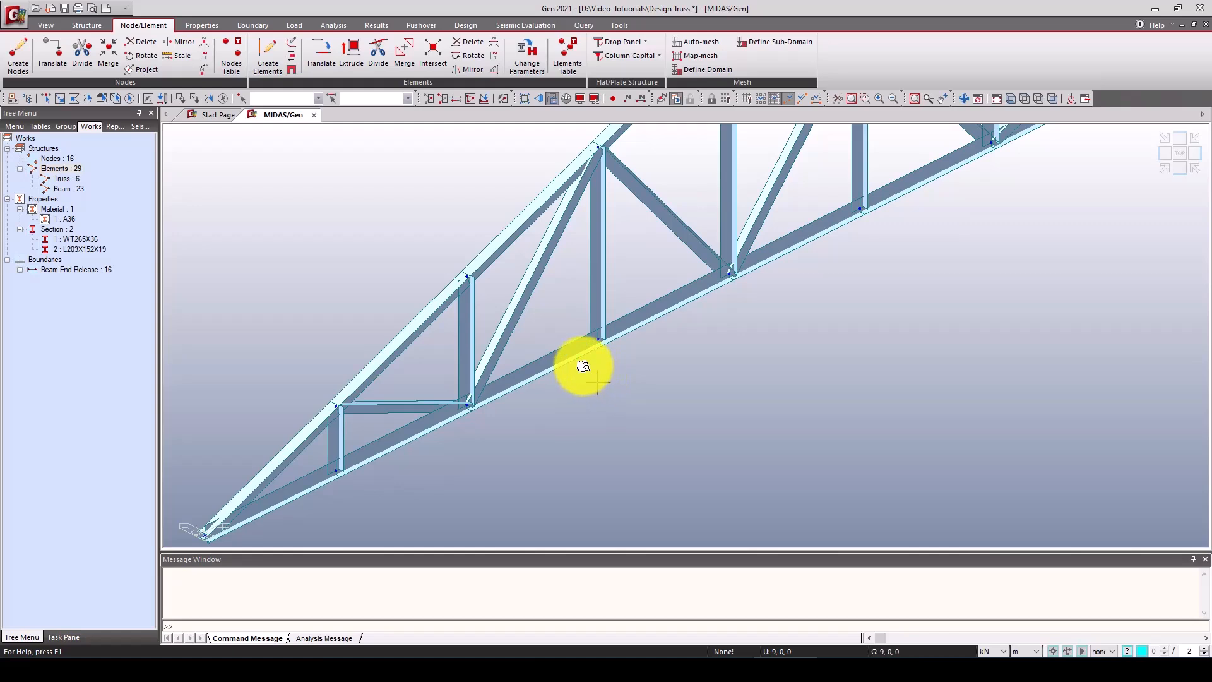
pyautogui.moveTo(583, 366); pyautogui.dragTo(615, 369, button='middle')
pyautogui.moveTo(696, 358); pyautogui.dragTo(631, 365, button='middle')
pyautogui.rightClick(616, 380)
pyautogui.click(545, 422)
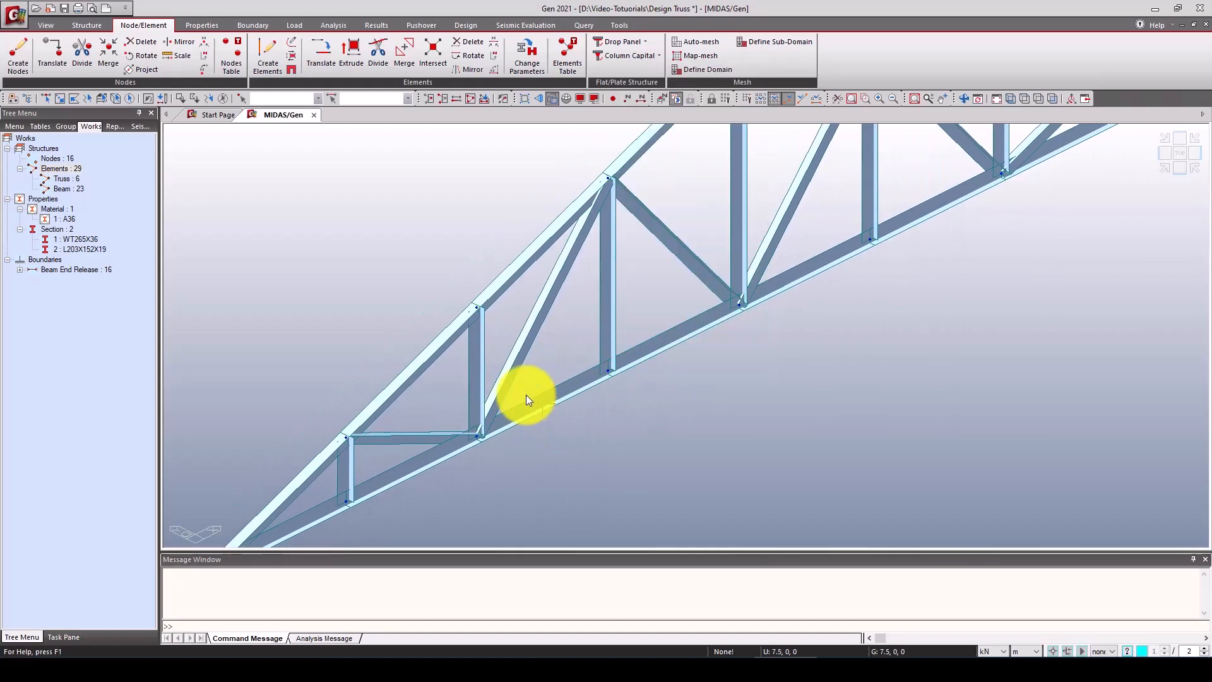
pyautogui.moveTo(525, 395); pyautogui.dragTo(710, 324, button='middle')
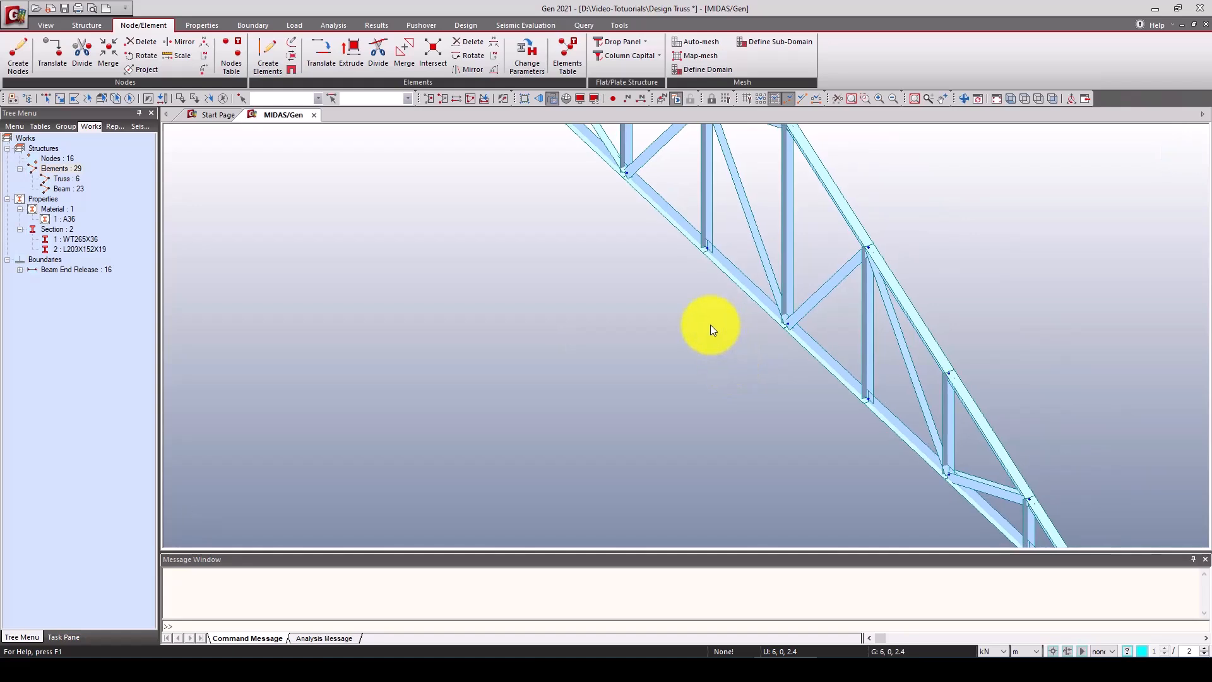
pyautogui.scroll(-5, 710, 324)
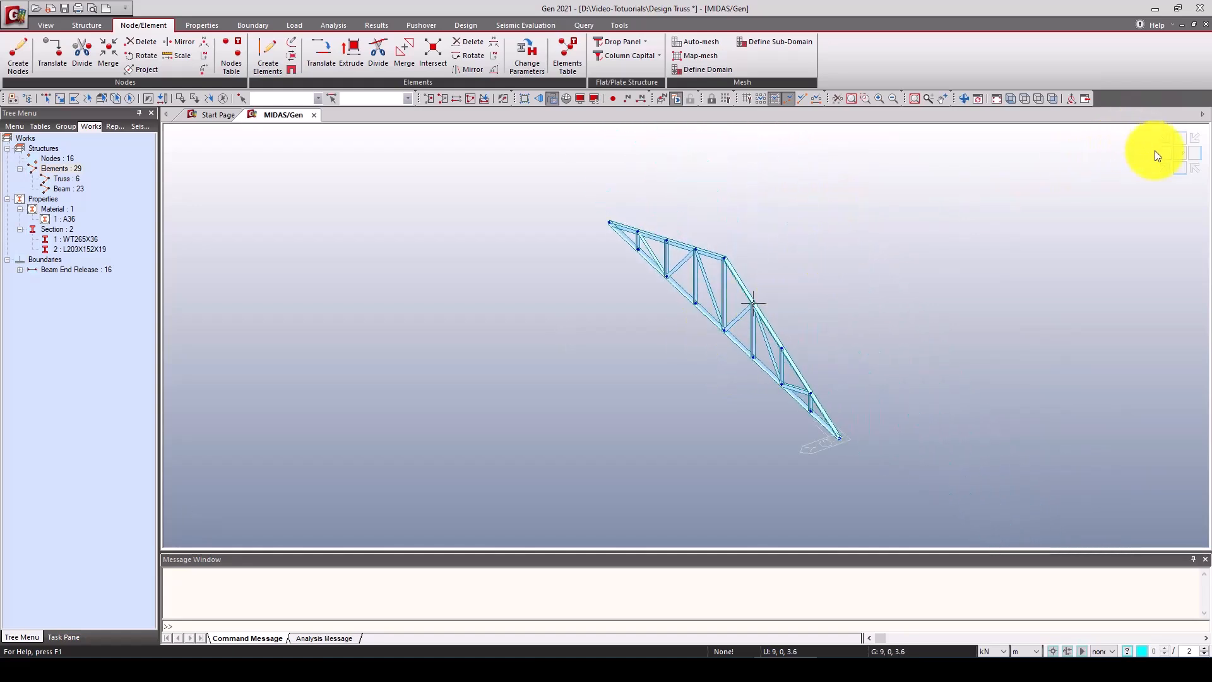
pyautogui.click(1179, 167)
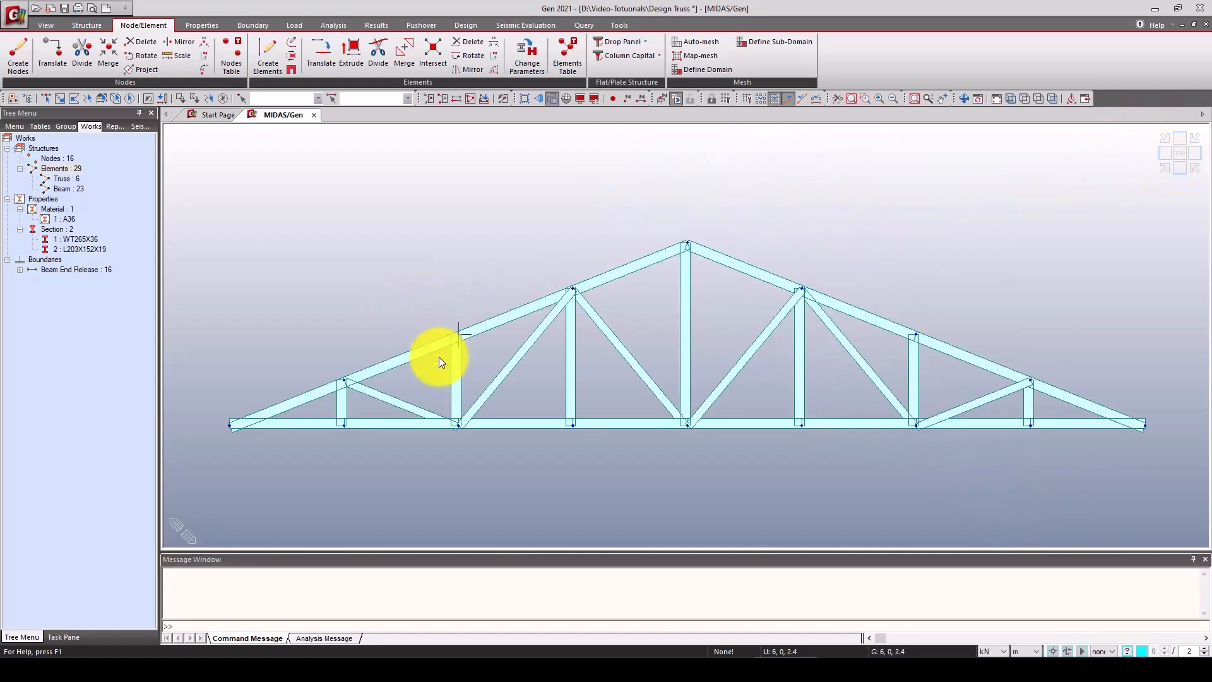
pyautogui.scroll(-3, 408, 335)
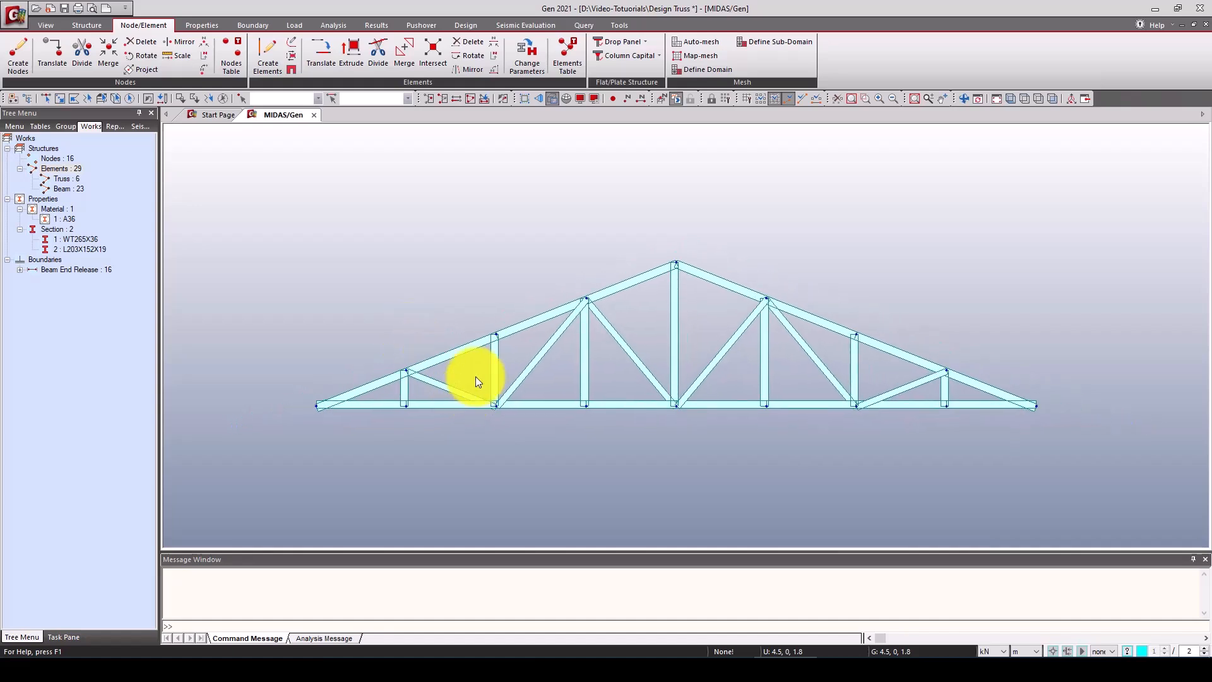
pyautogui.scroll(3, 475, 376)
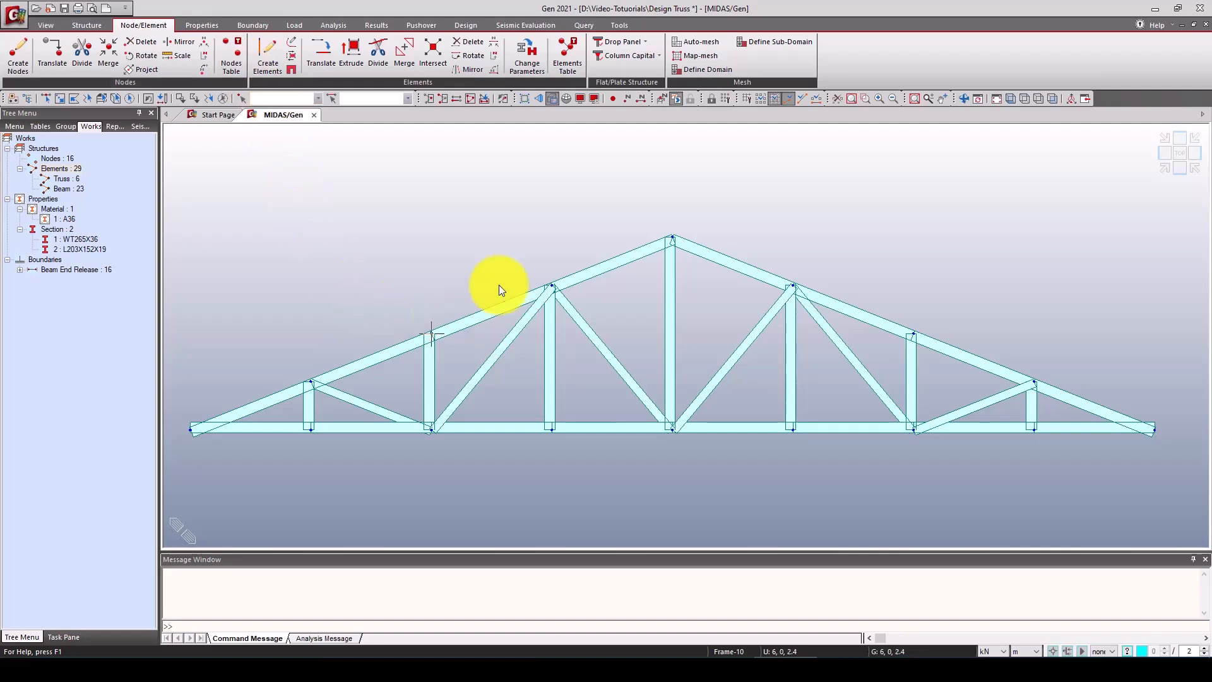
# Step: Add supports restraining all translations (D-ALL: Dx, Dy, Dz) at the two end nodes of the truss
pyautogui.click(251, 24)
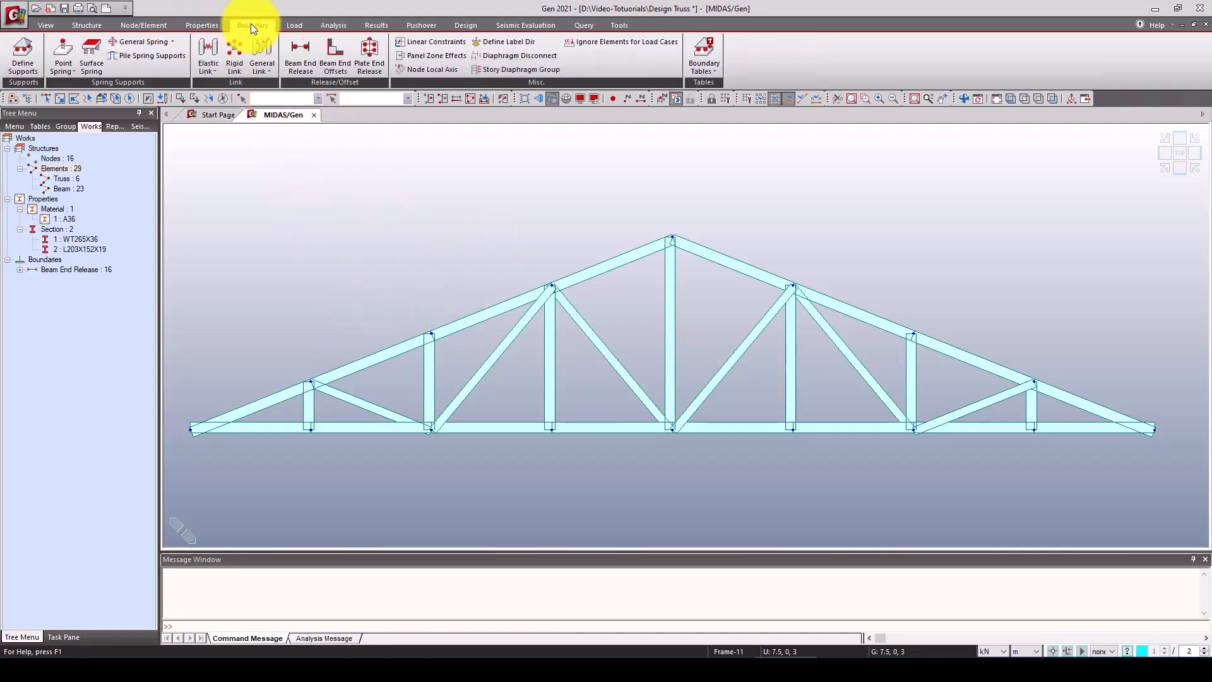
pyautogui.click(8, 55)
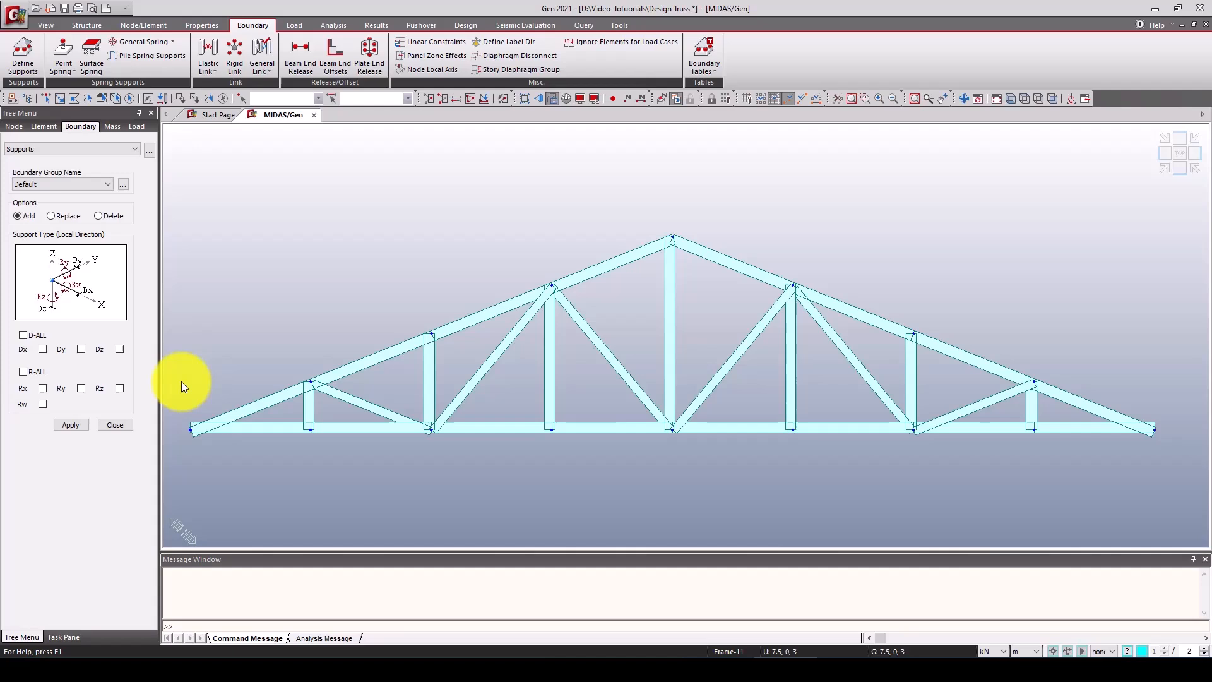
pyautogui.click(23, 335)
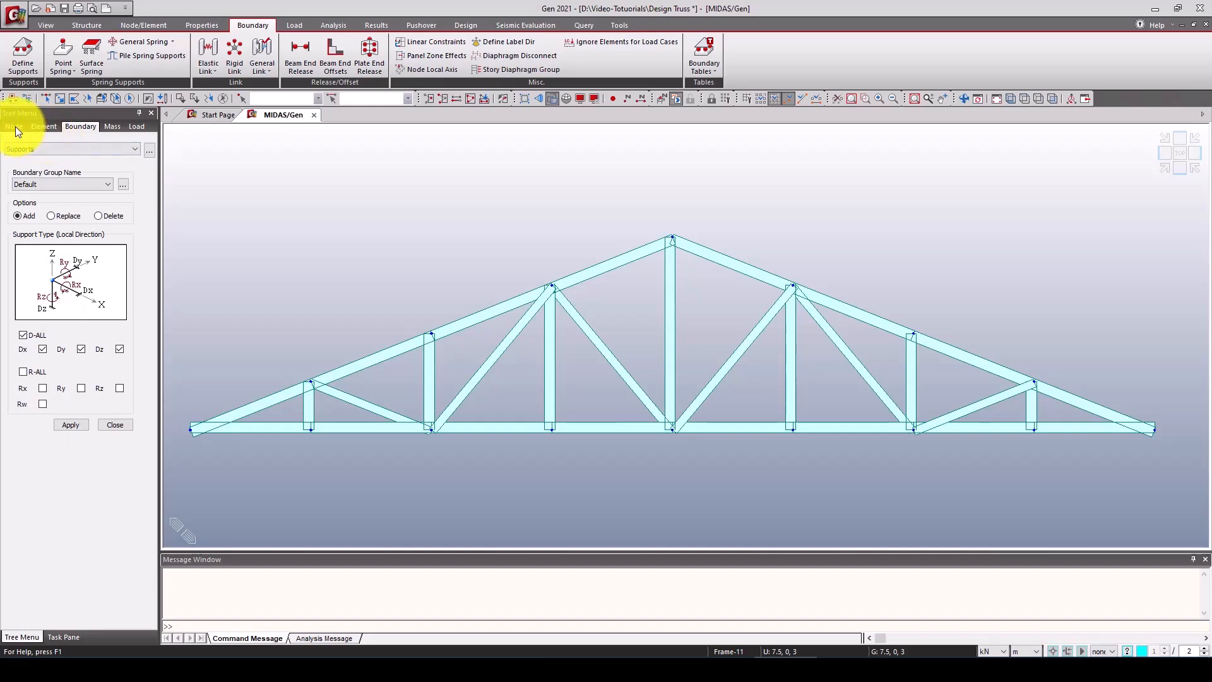
pyautogui.click(190, 429)
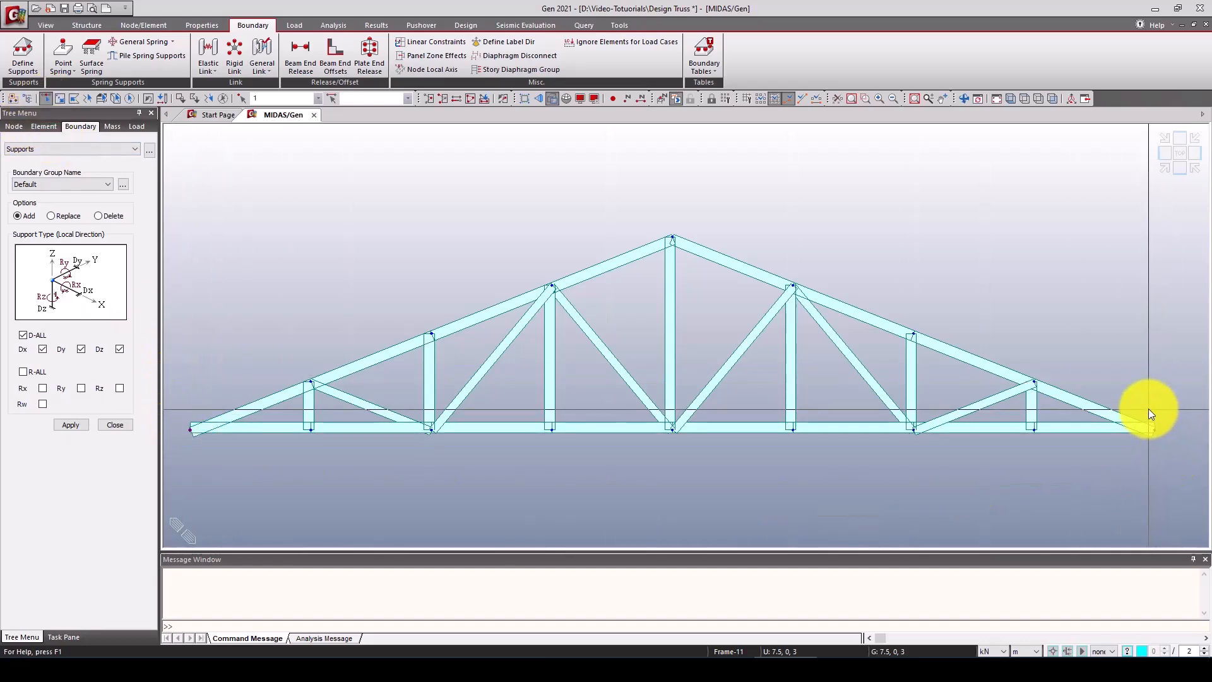
pyautogui.click(1155, 430)
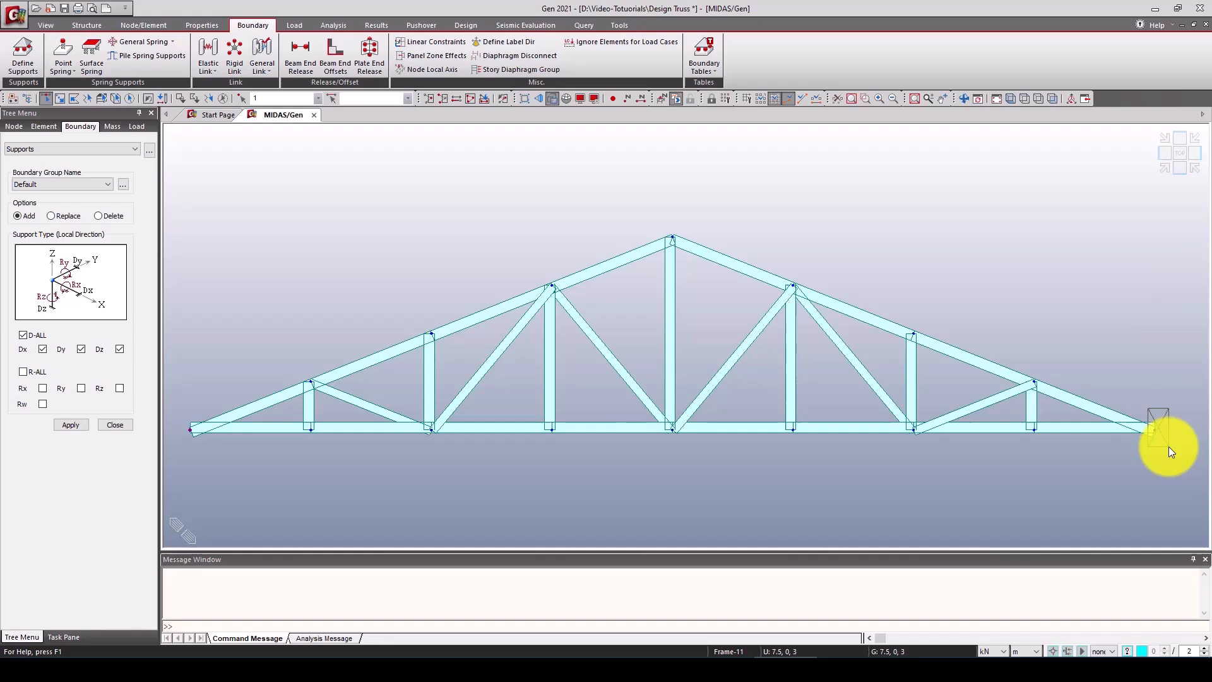
pyautogui.click(66, 424)
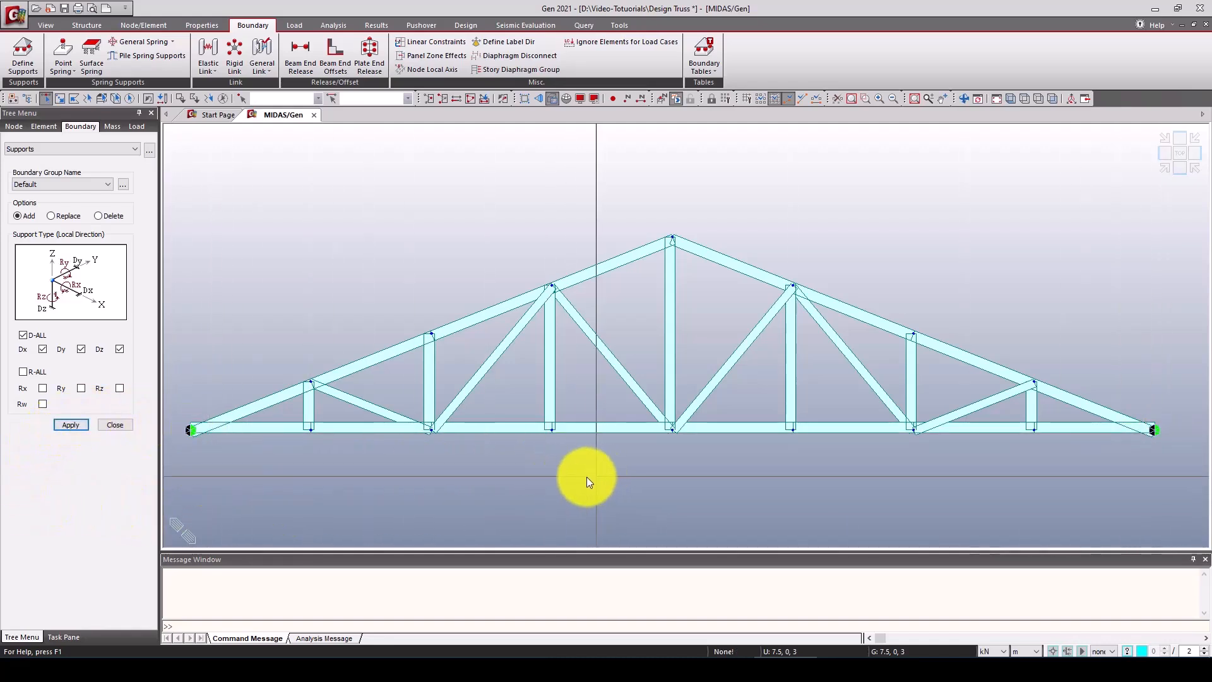
pyautogui.click(119, 422)
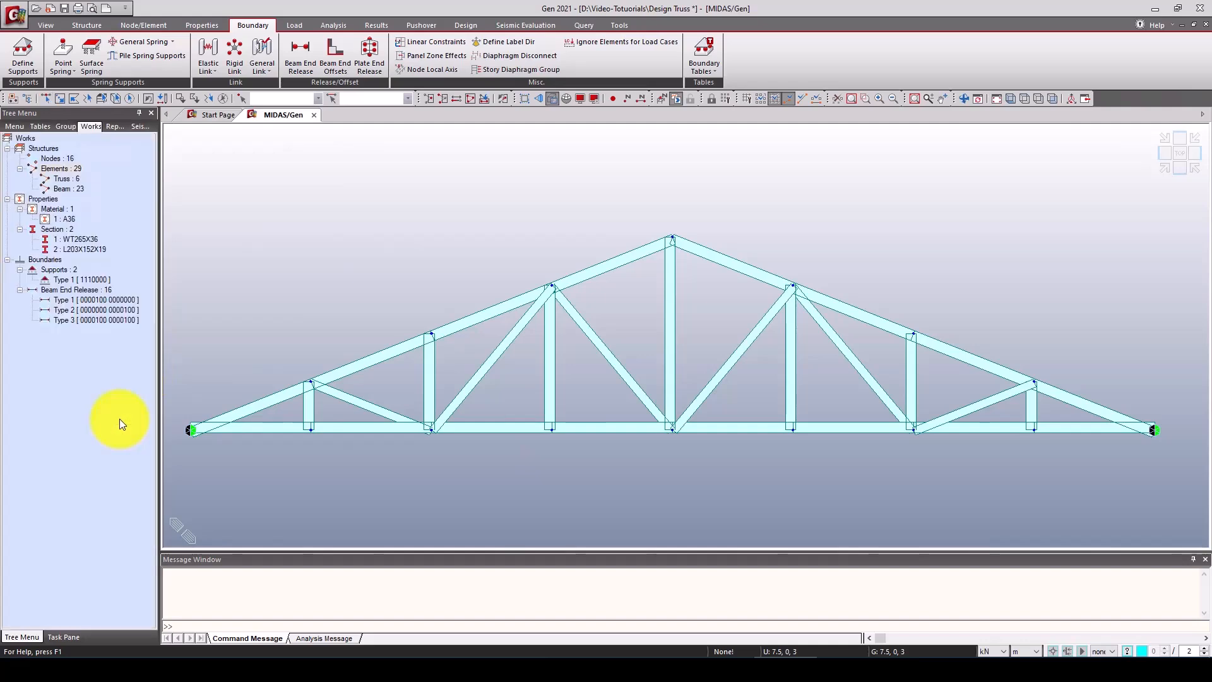
pyautogui.click(92, 300)
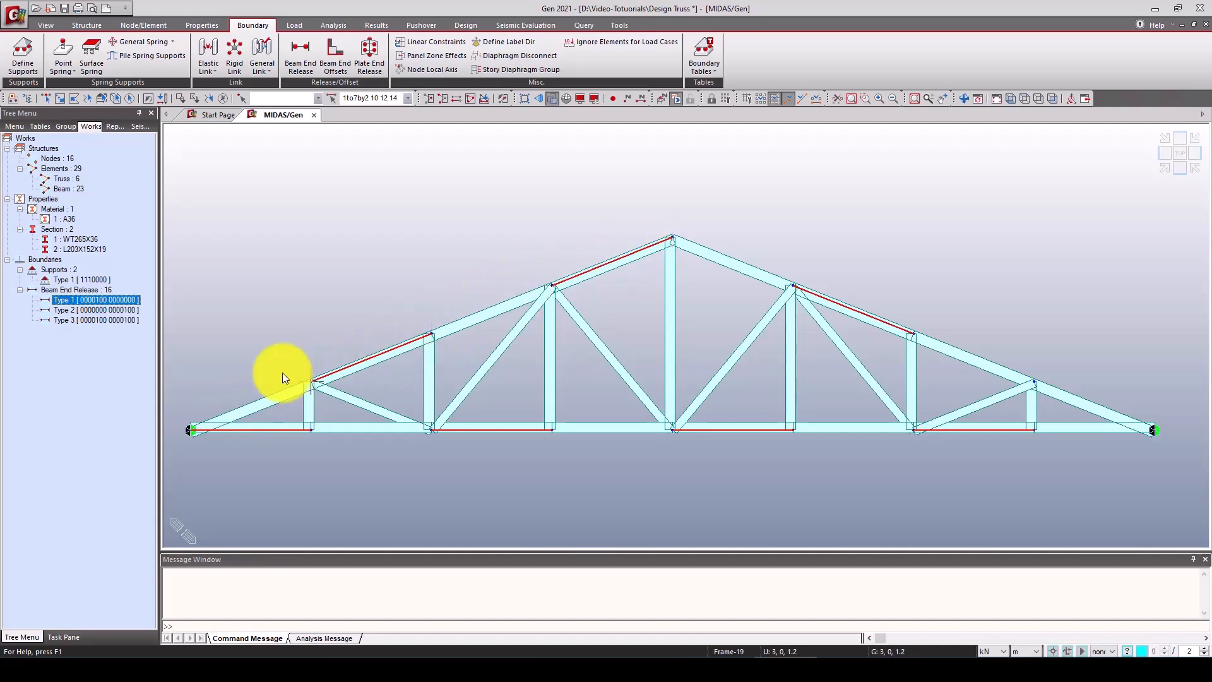
pyautogui.rightClick(115, 299)
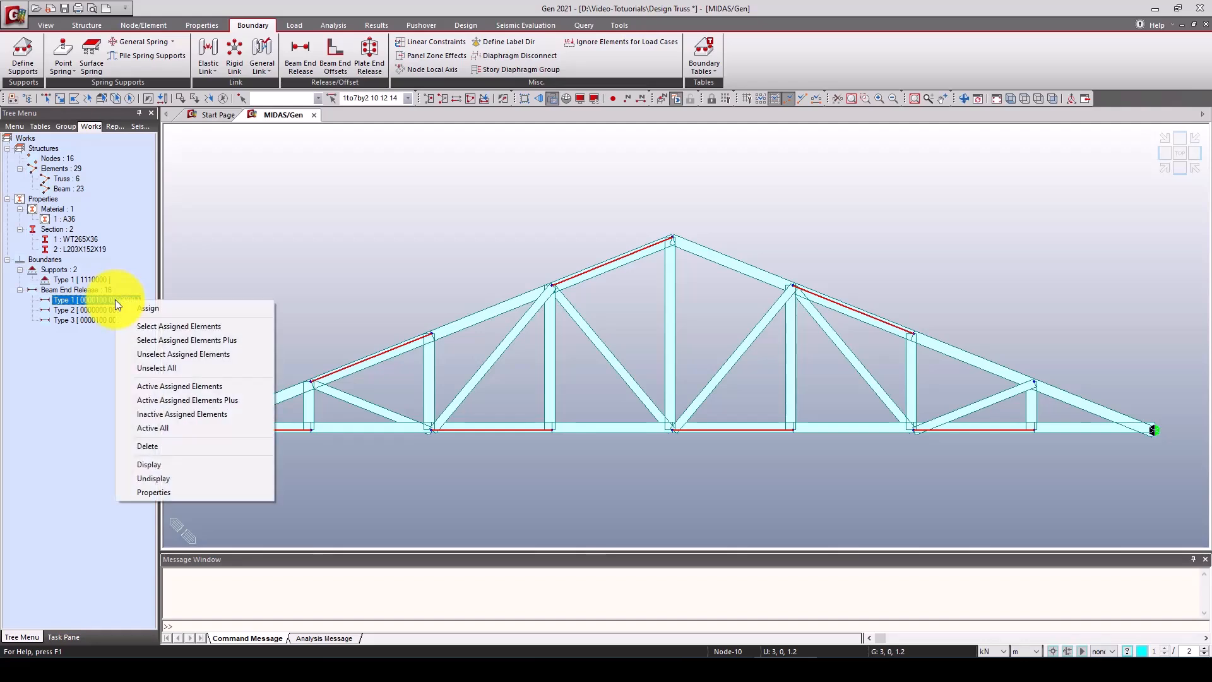
pyautogui.click(157, 493)
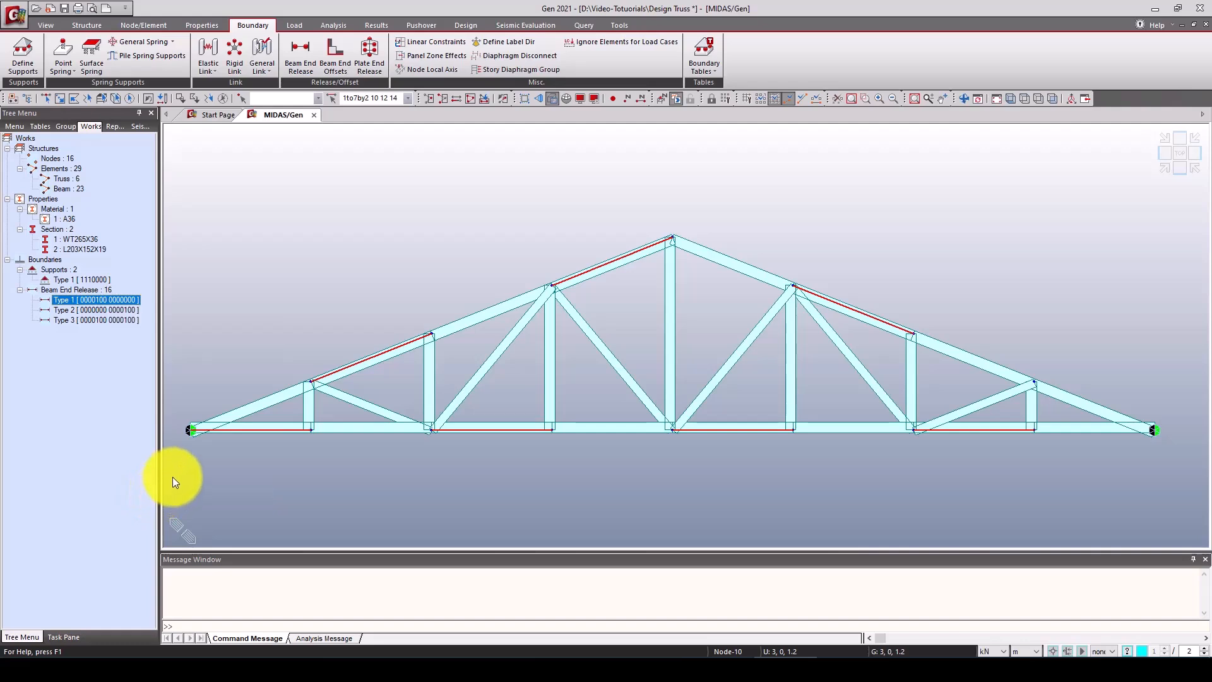
pyautogui.click(30, 417)
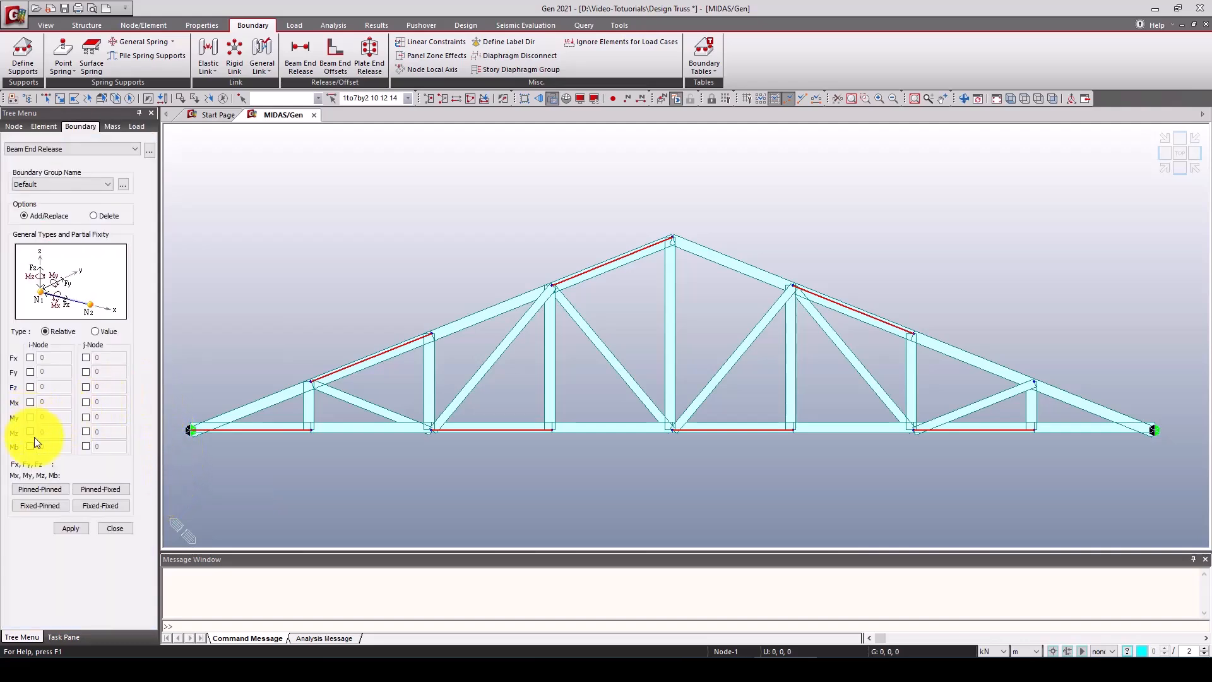
pyautogui.click(73, 526)
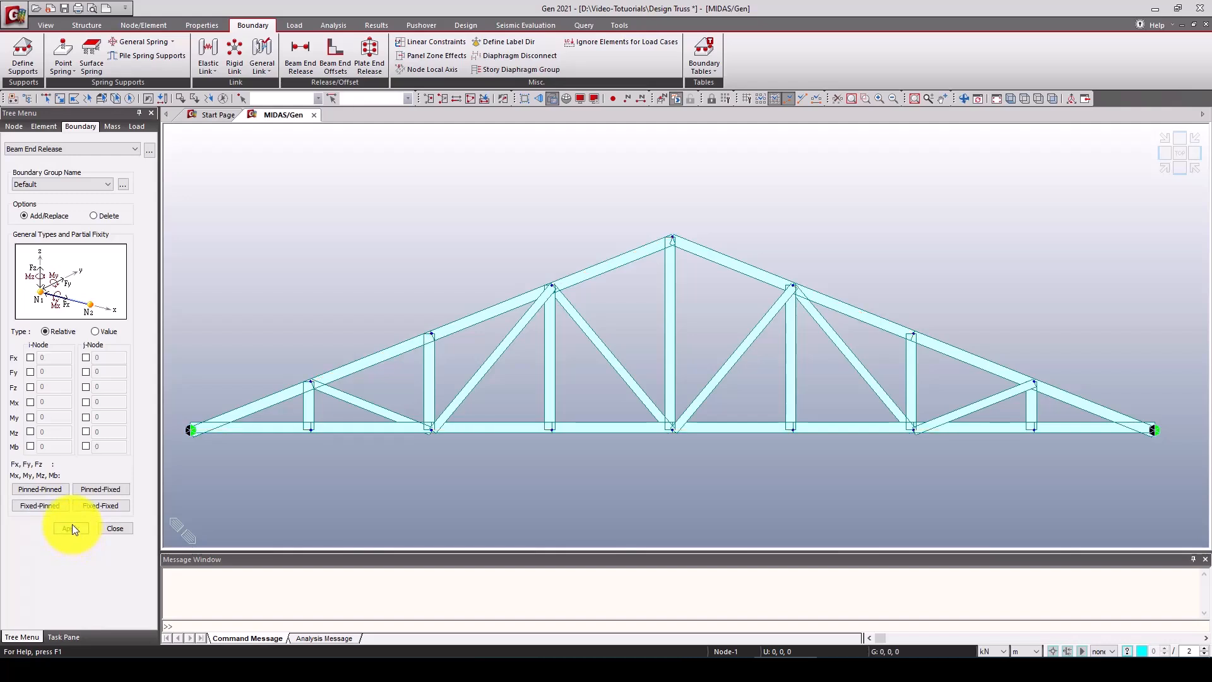
pyautogui.click(112, 526)
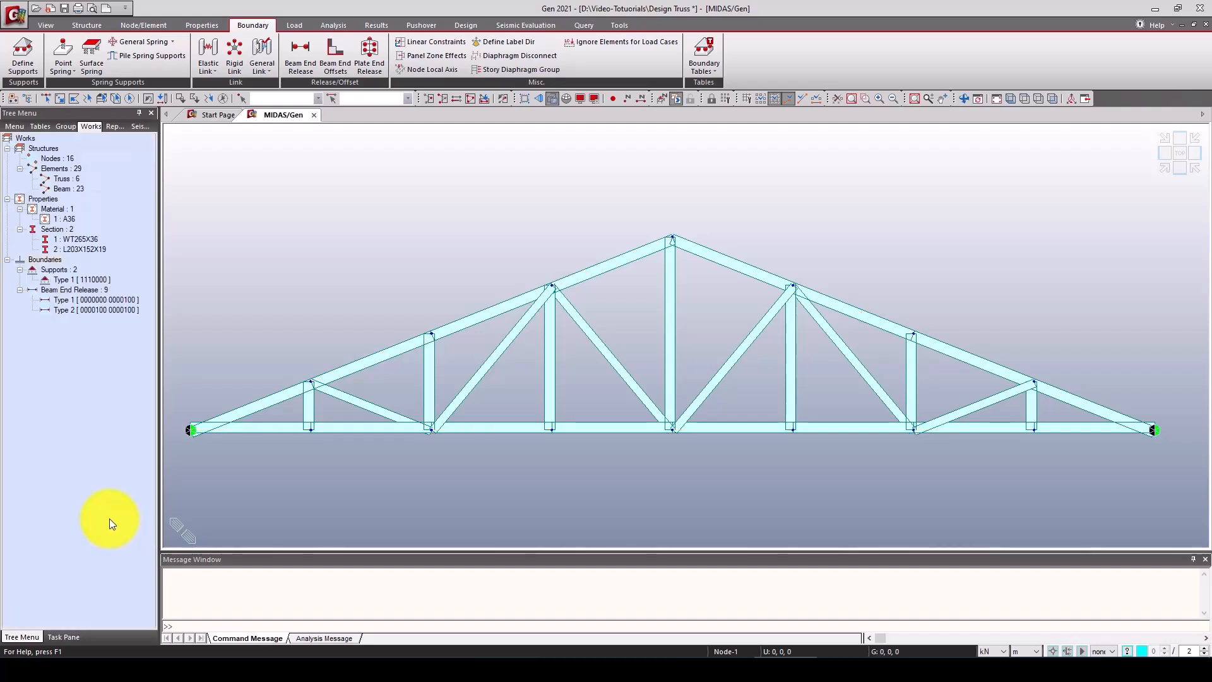
pyautogui.rightClick(97, 300)
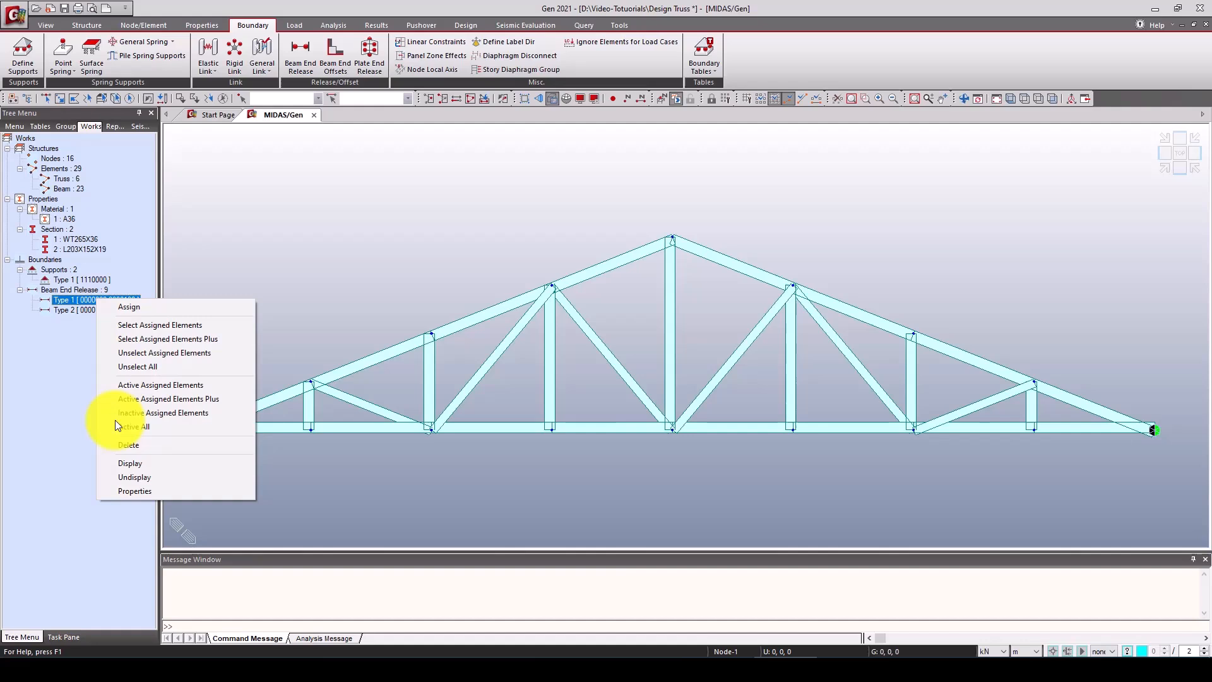
pyautogui.click(127, 491)
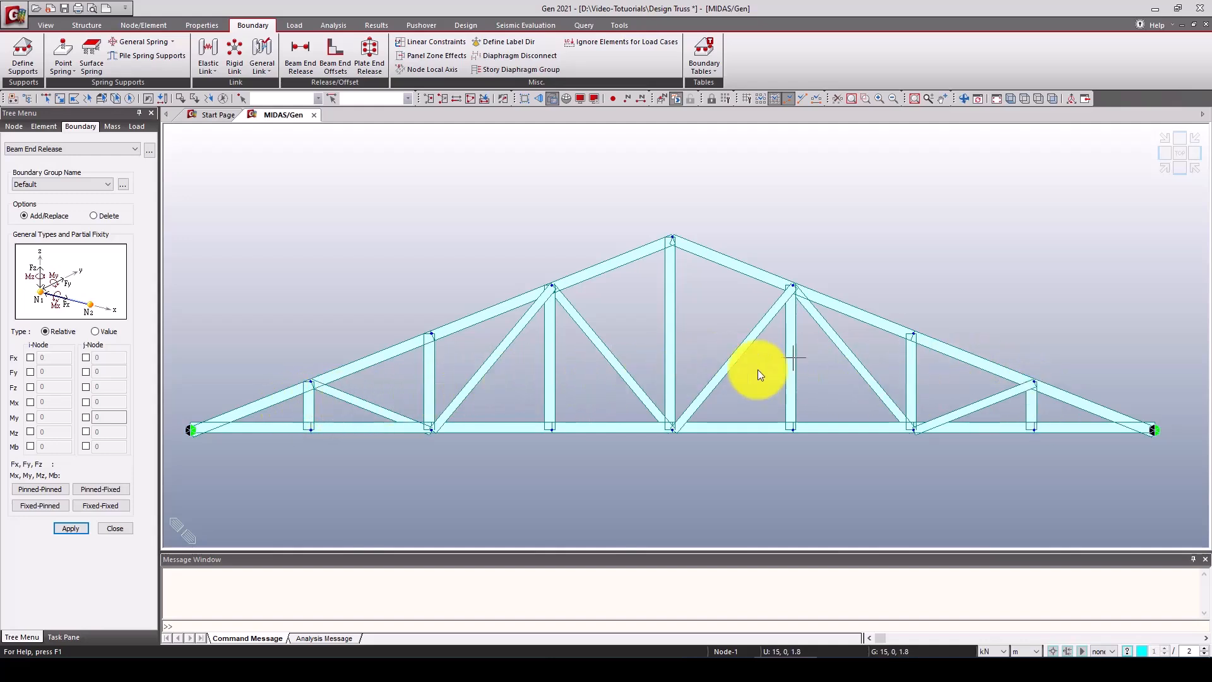
pyautogui.click(111, 527)
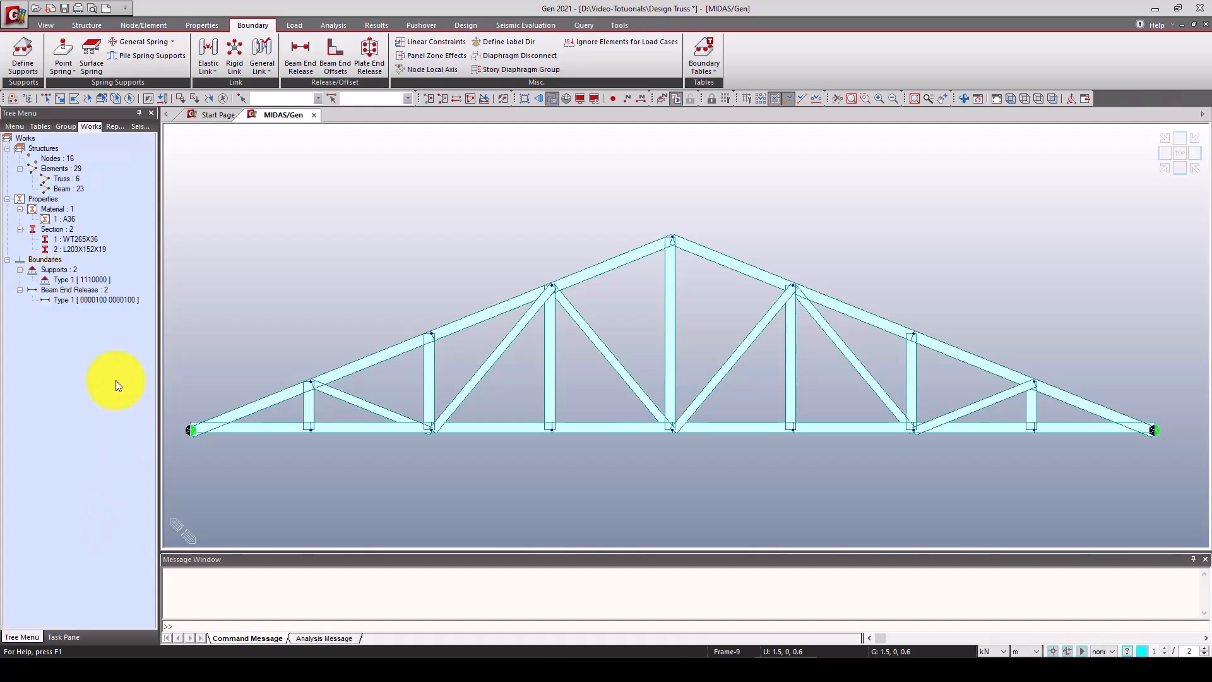
pyautogui.rightClick(110, 299)
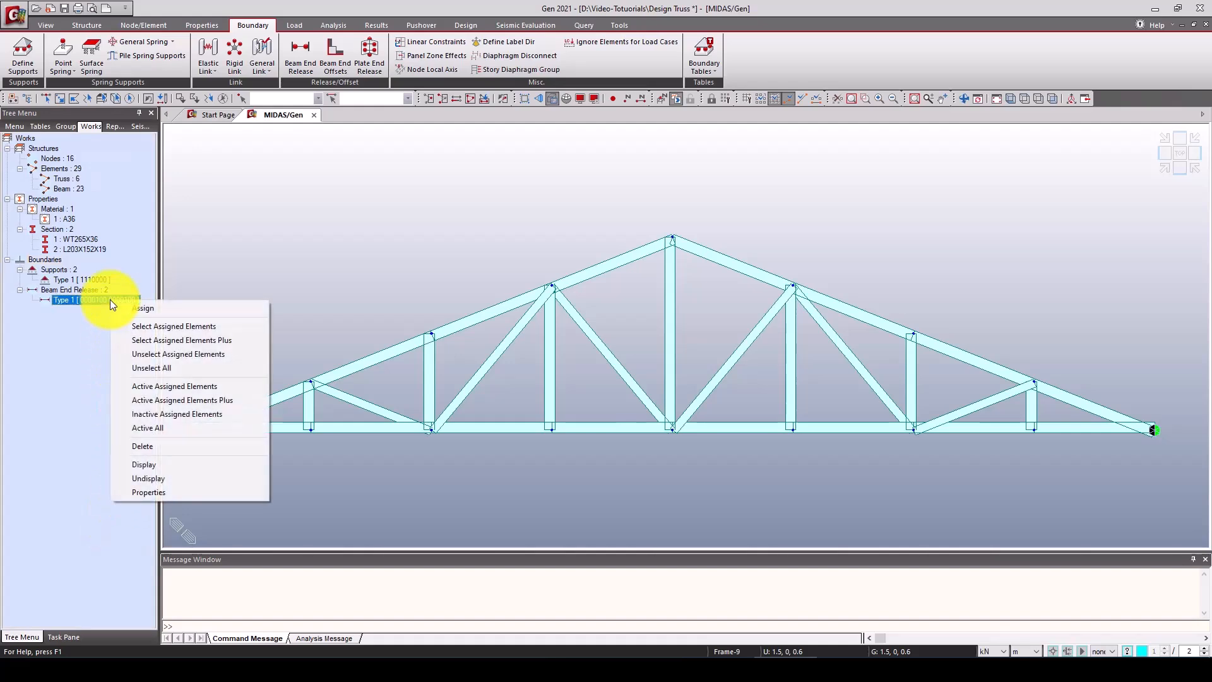
pyautogui.click(141, 491)
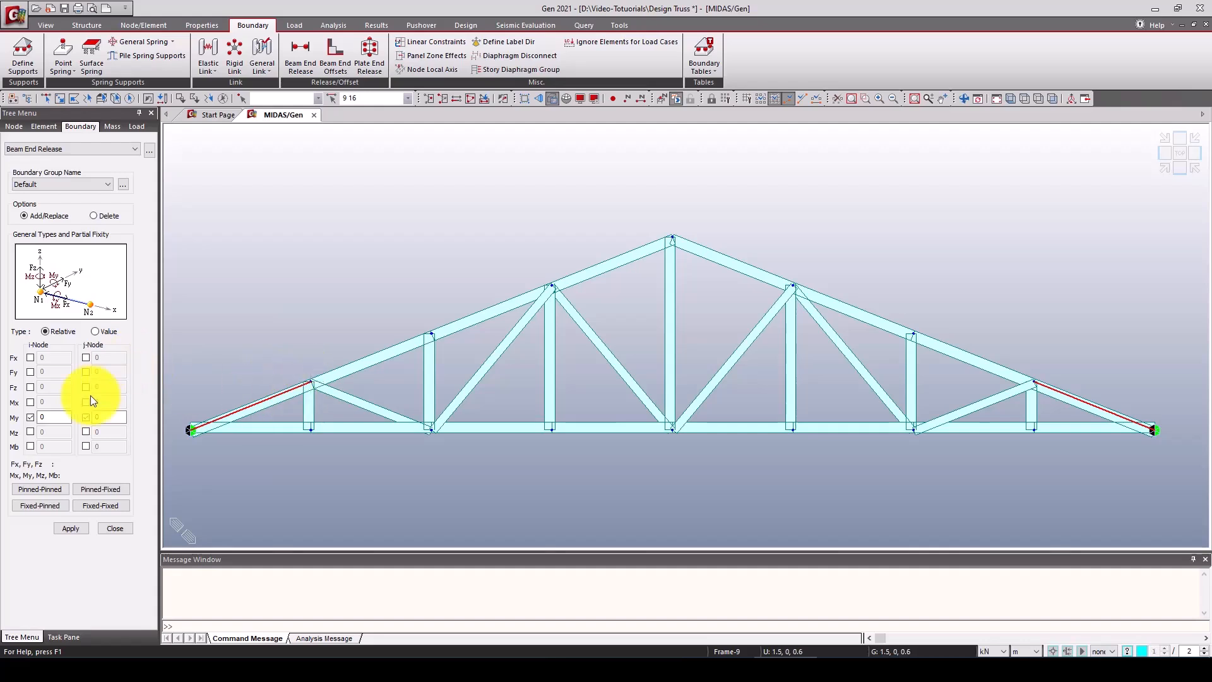
# Step: Apply a My release at the j-node only to the two outermost top-chord members
pyautogui.click(31, 417)
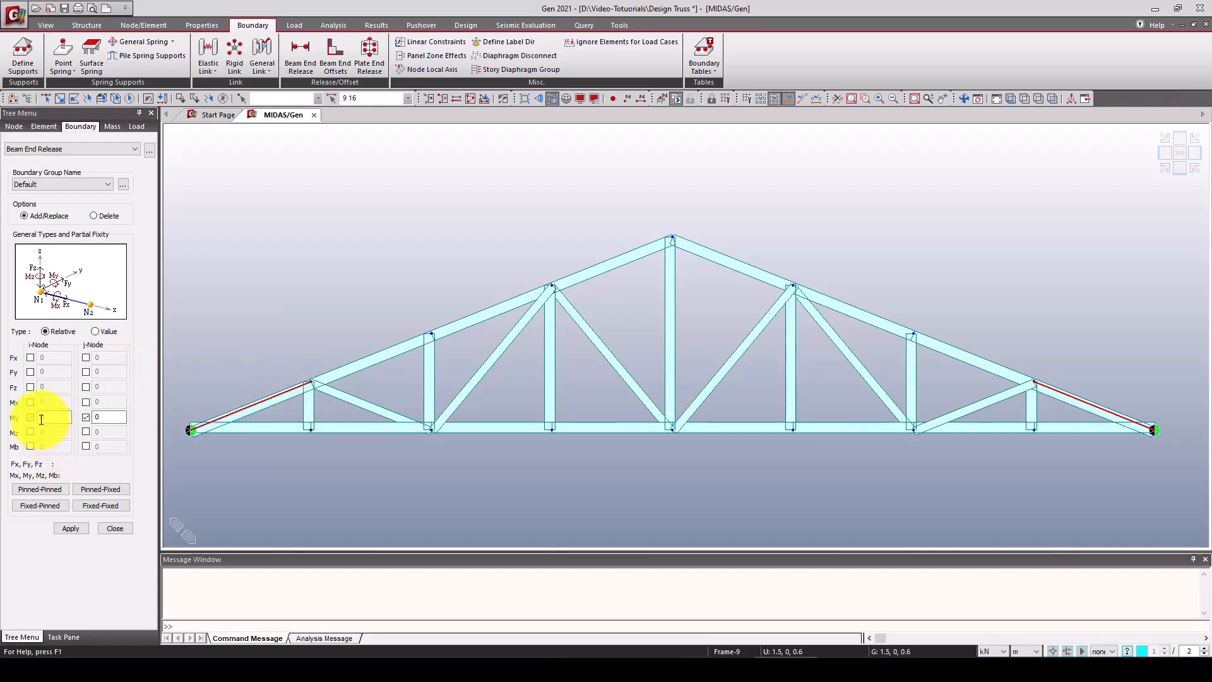
pyautogui.click(70, 528)
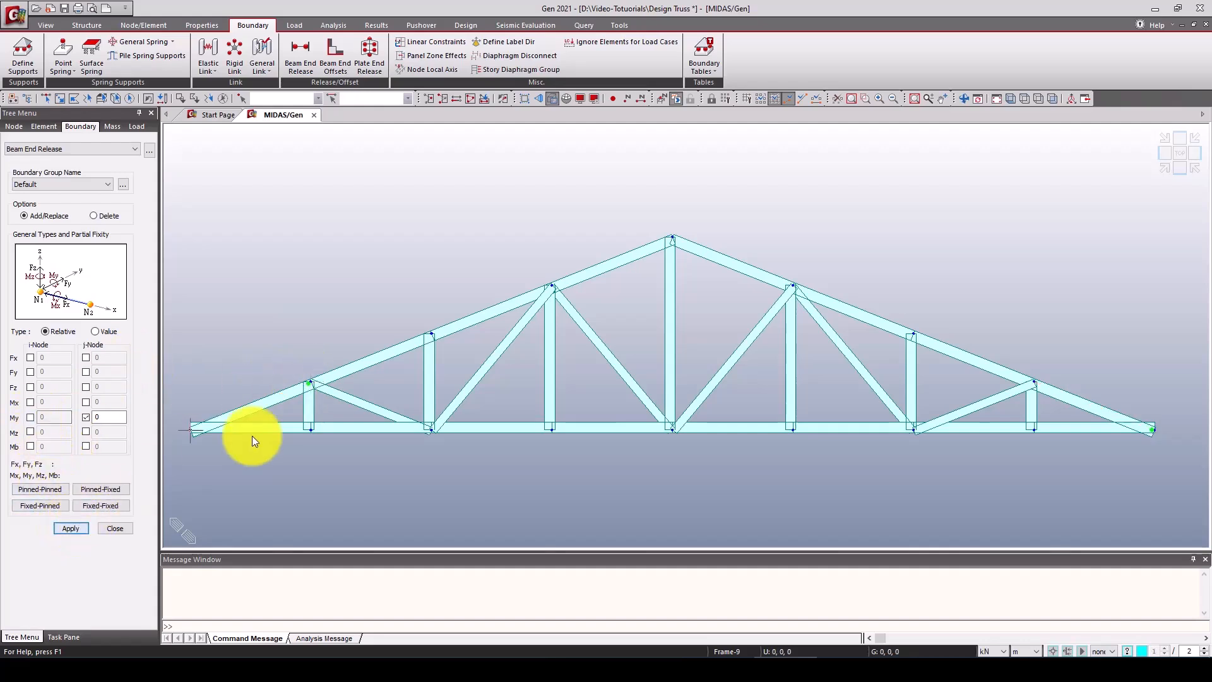
# Step: Select the vertical and diagonal web members and release Mx at both their i-node and j-node ends
pyautogui.click(46, 97)
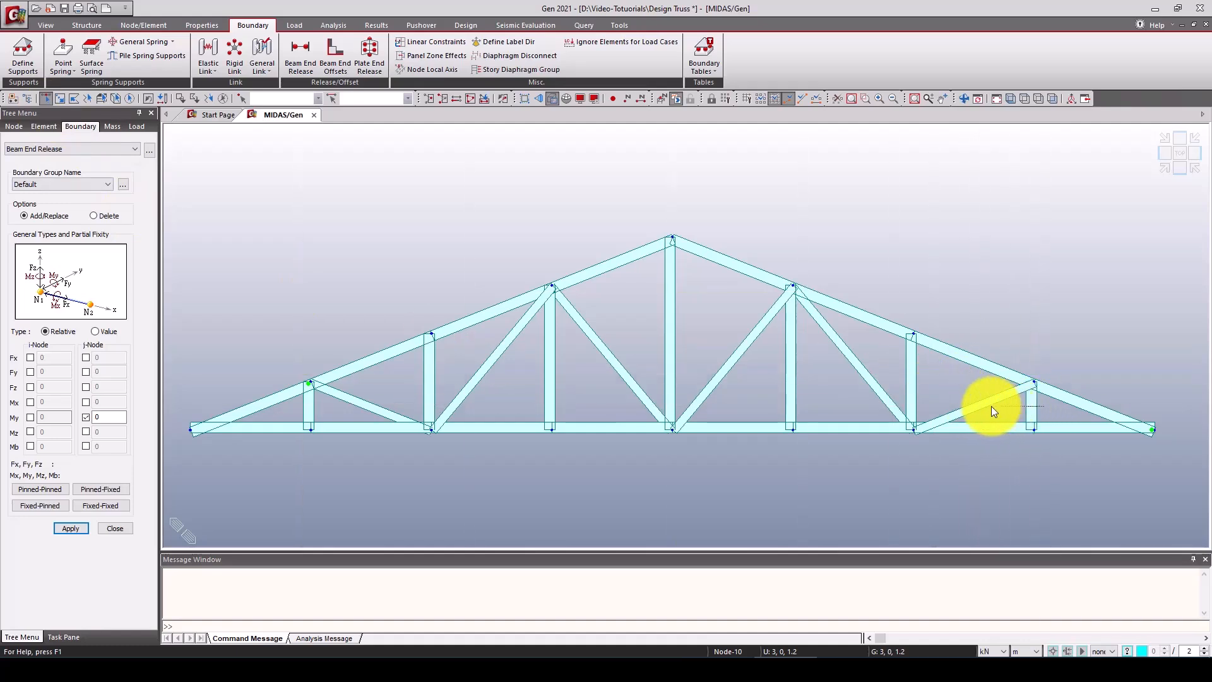
pyautogui.moveTo(892, 398); pyautogui.dragTo(301, 406)
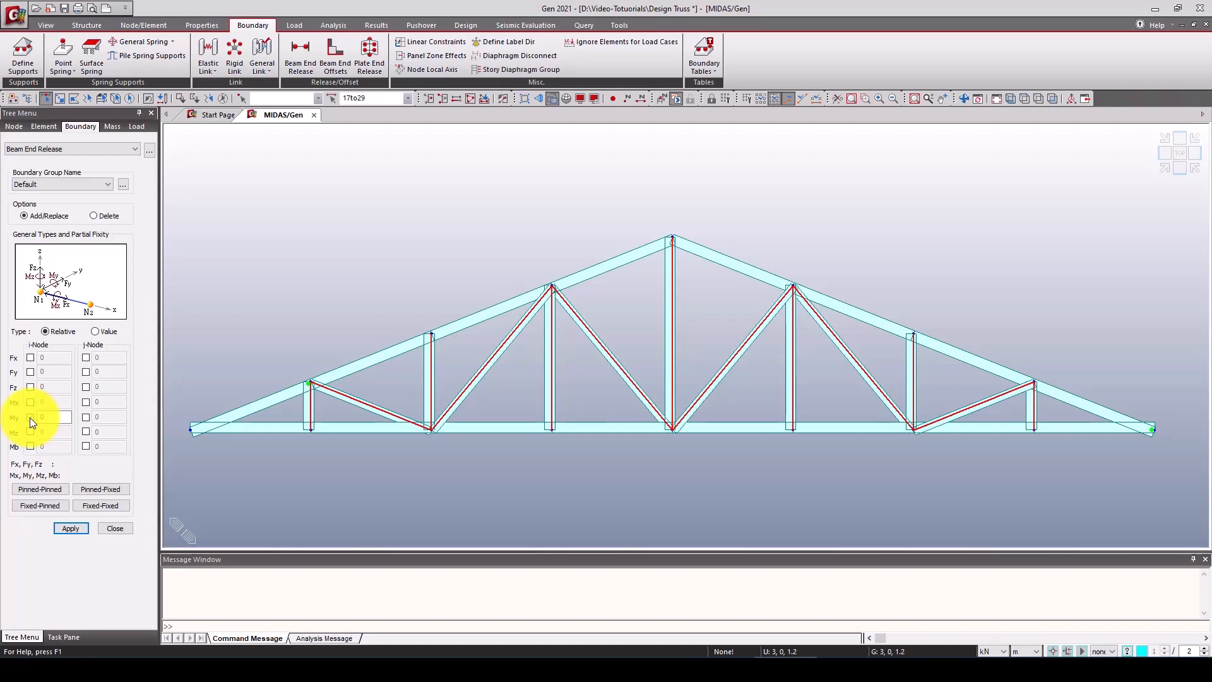
pyautogui.click(29, 418)
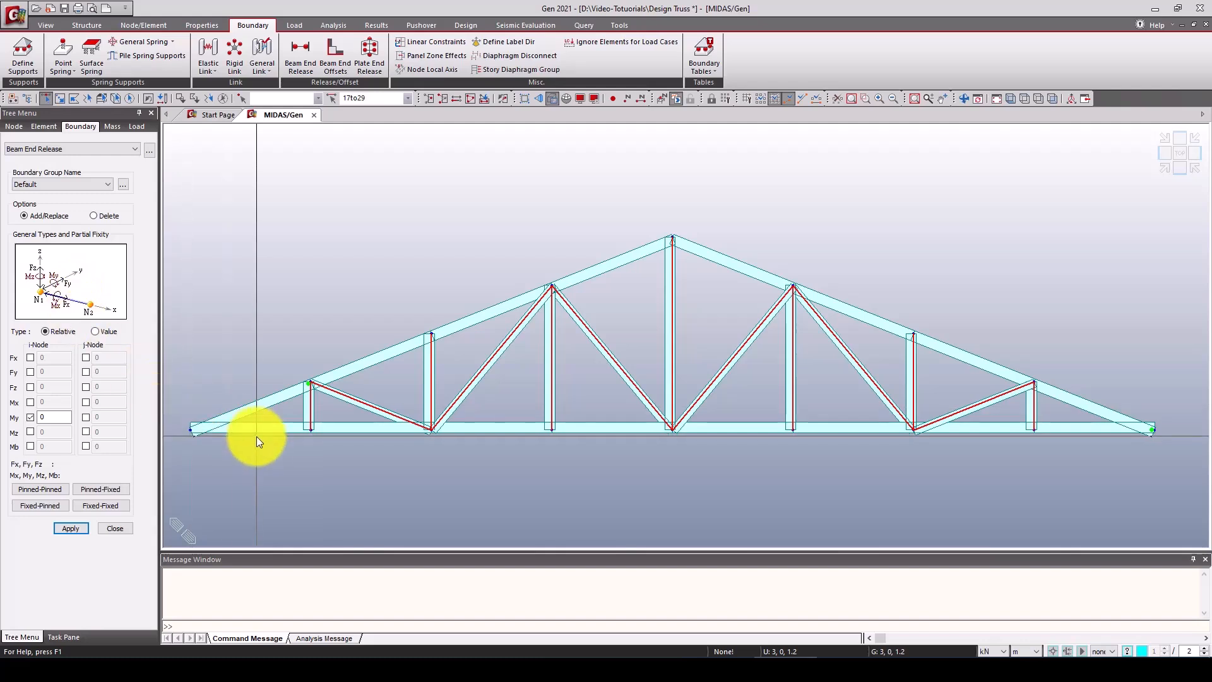
pyautogui.click(30, 403)
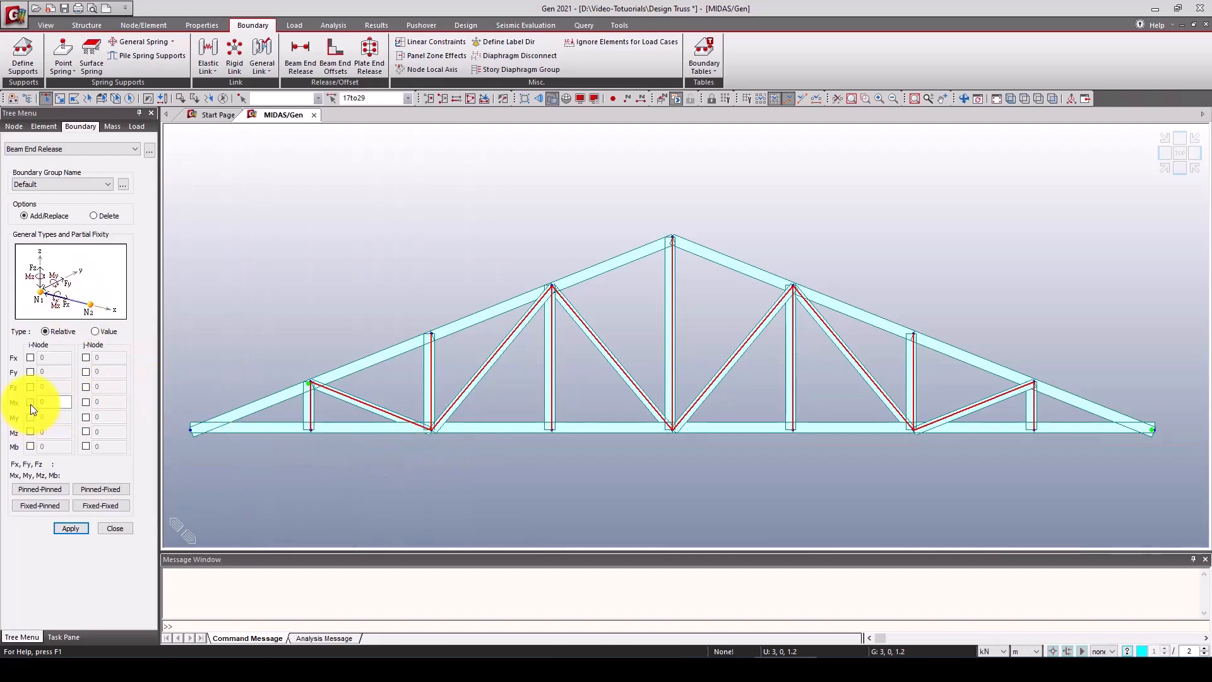
pyautogui.click(86, 402)
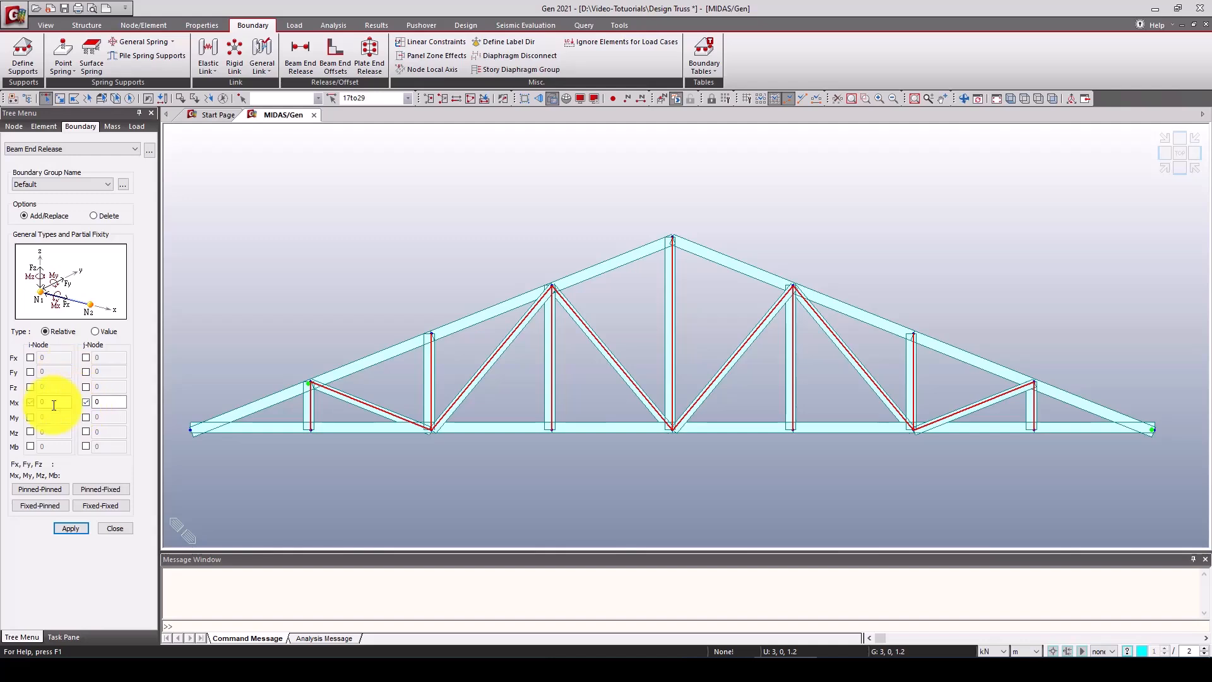
pyautogui.click(69, 529)
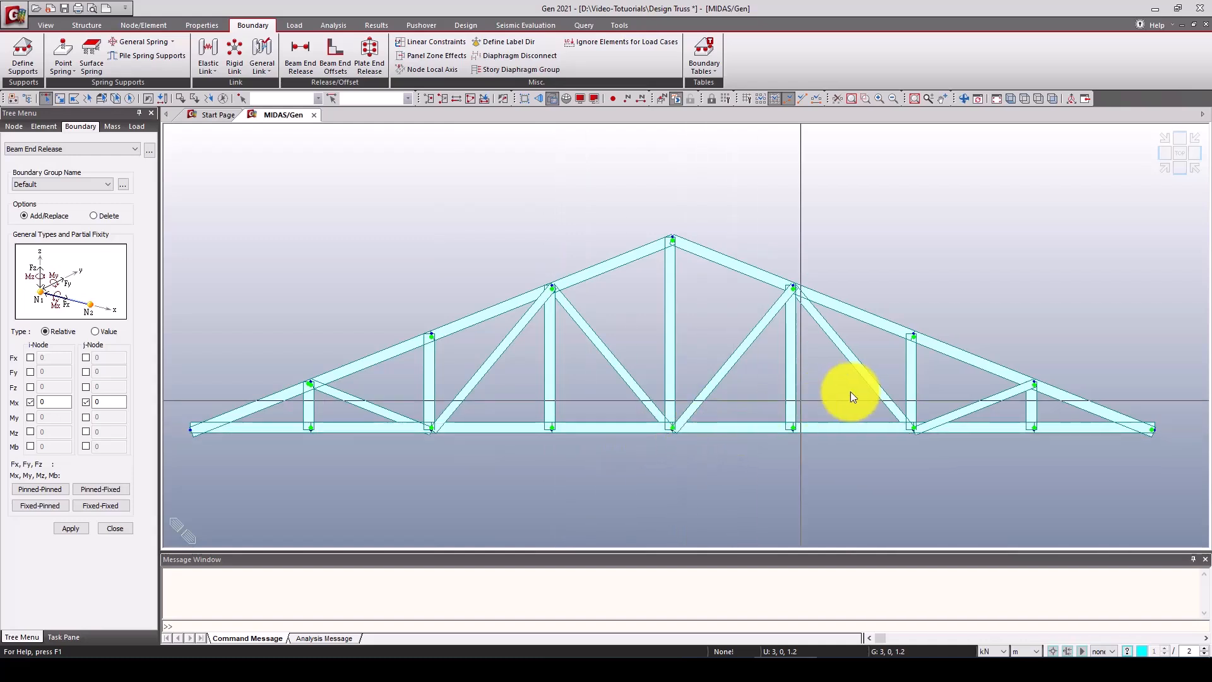
pyautogui.click(104, 527)
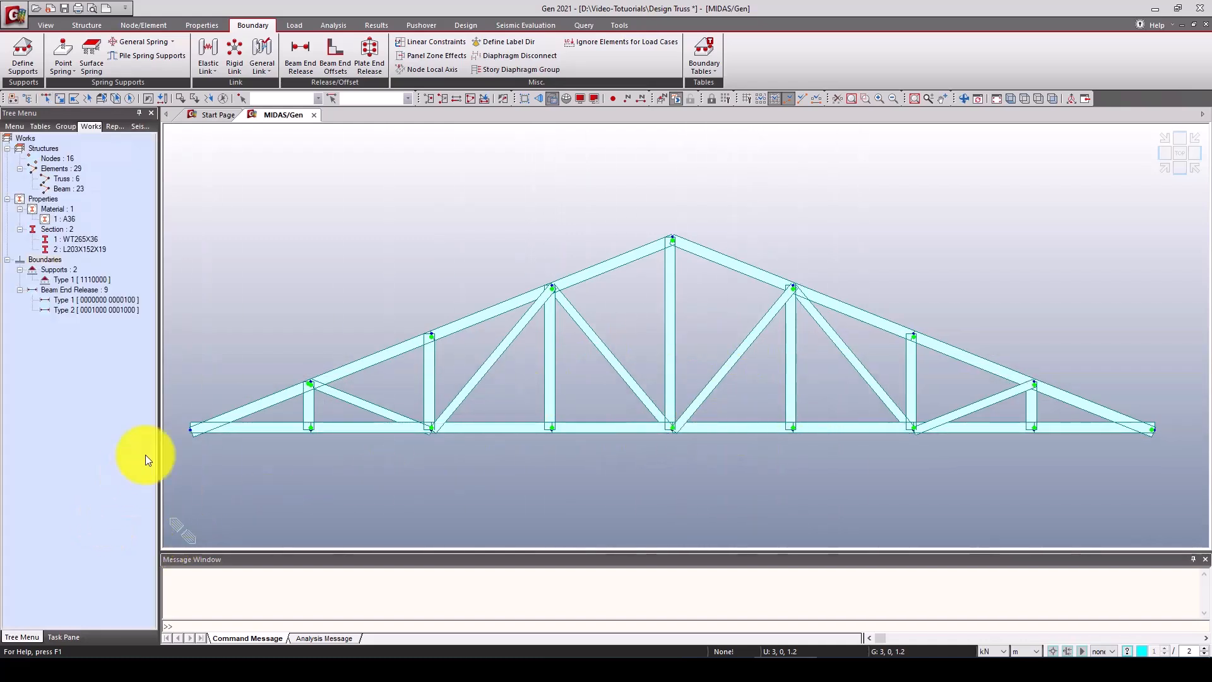
# Step: Clear the My end release from the two outermost top-chord members, and select the members of the remaining release type
pyautogui.doubleClick(94, 301)
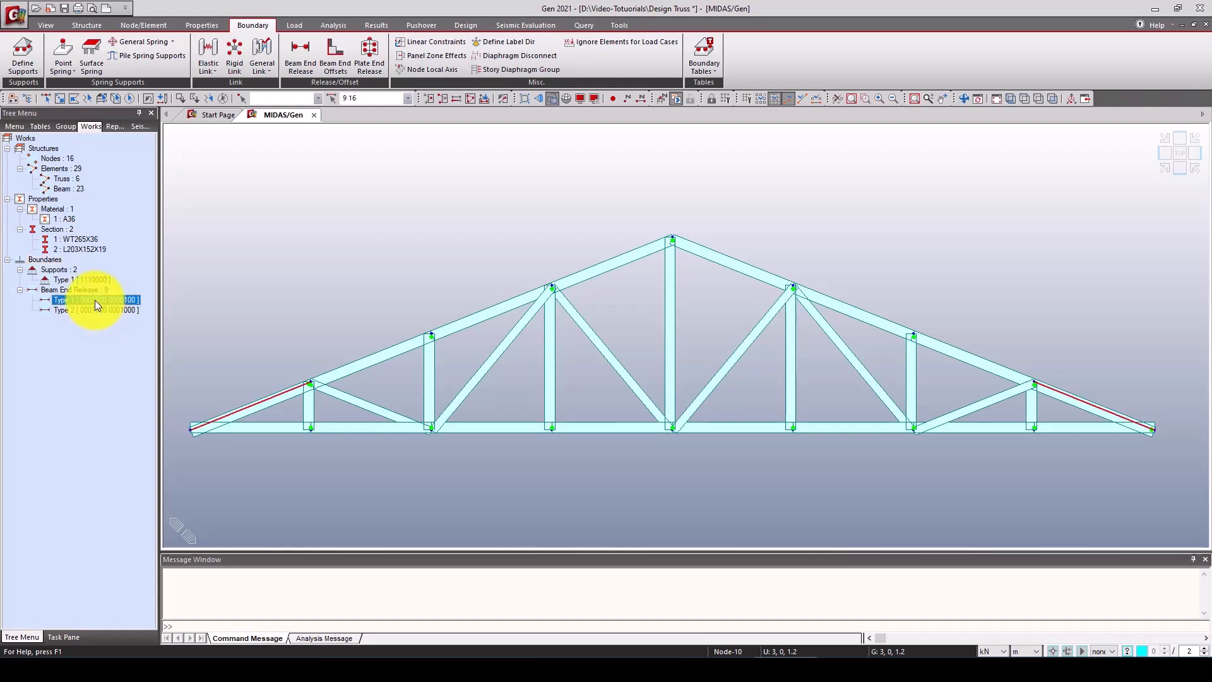
pyautogui.rightClick(95, 300)
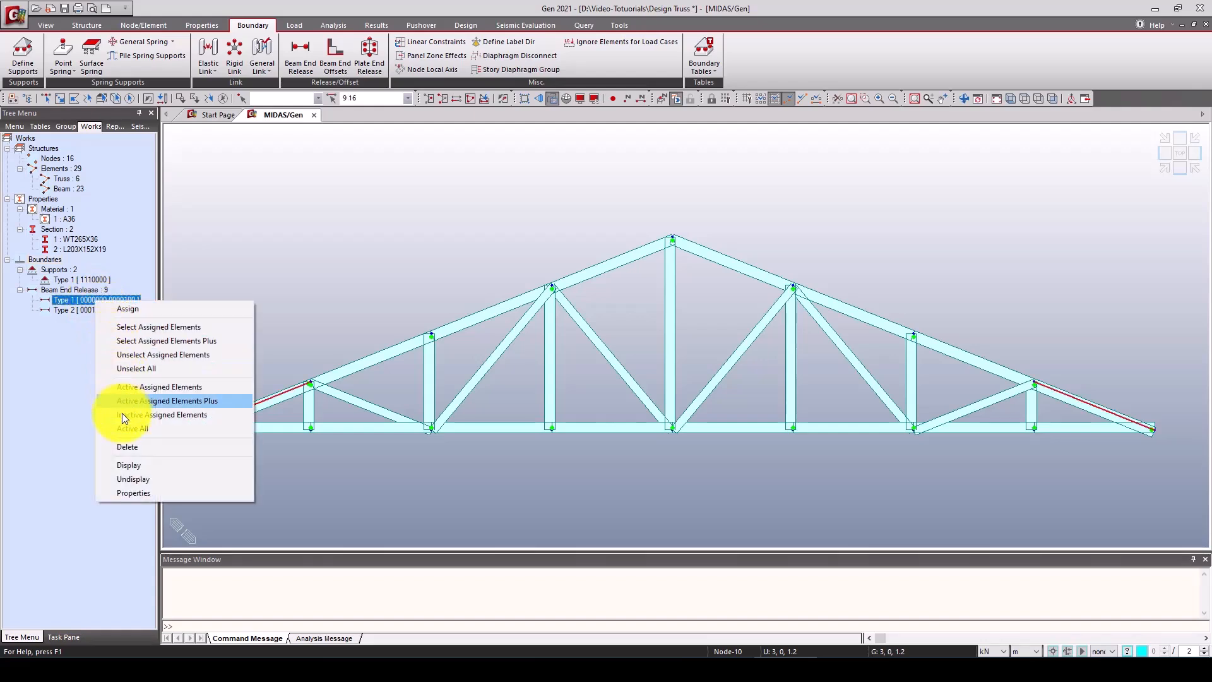
pyautogui.click(127, 493)
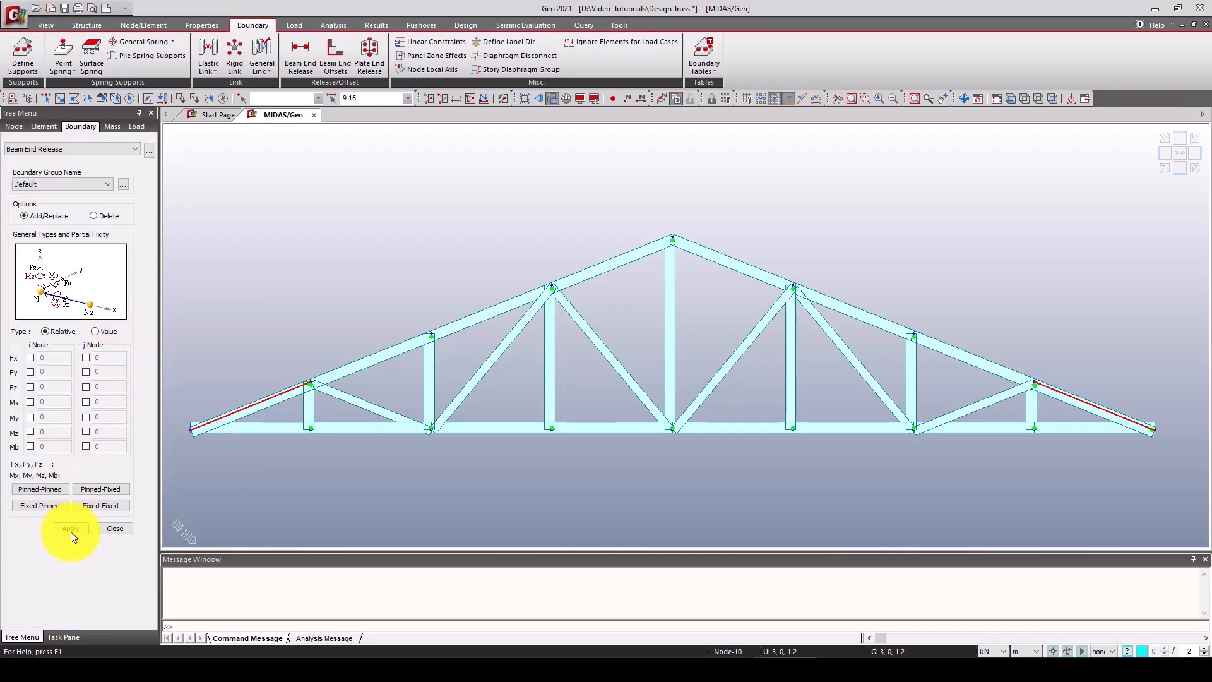
pyautogui.click(71, 528)
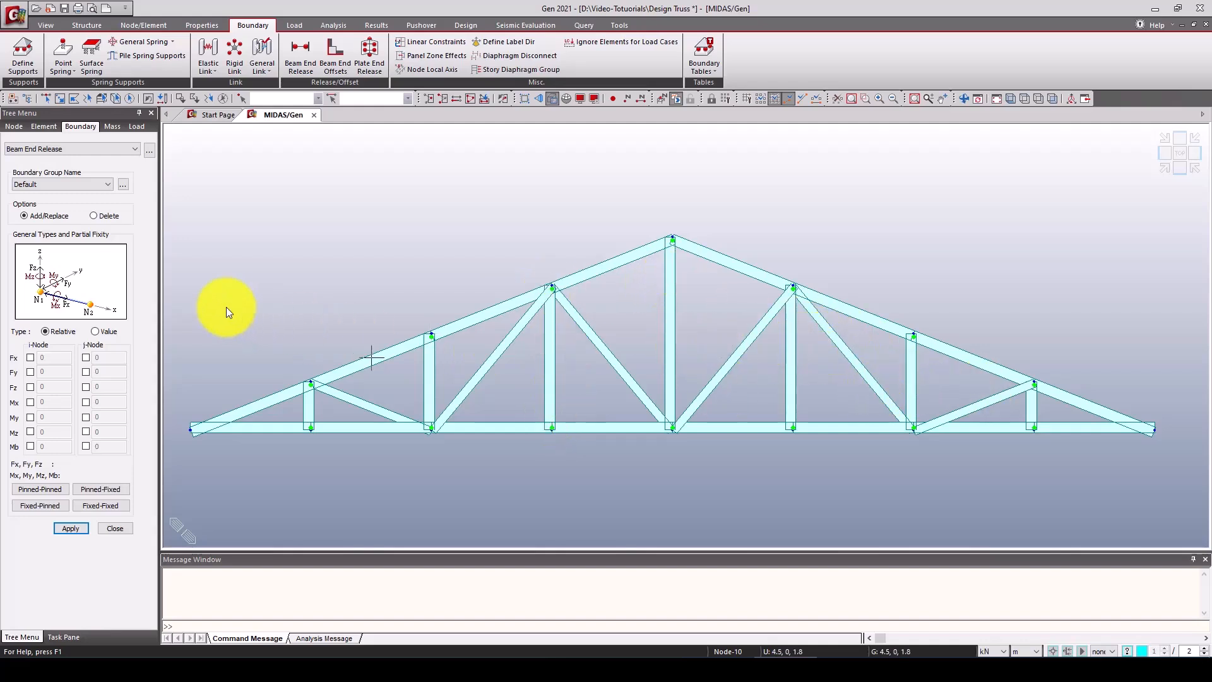
pyautogui.click(114, 528)
pyautogui.doubleClick(85, 302)
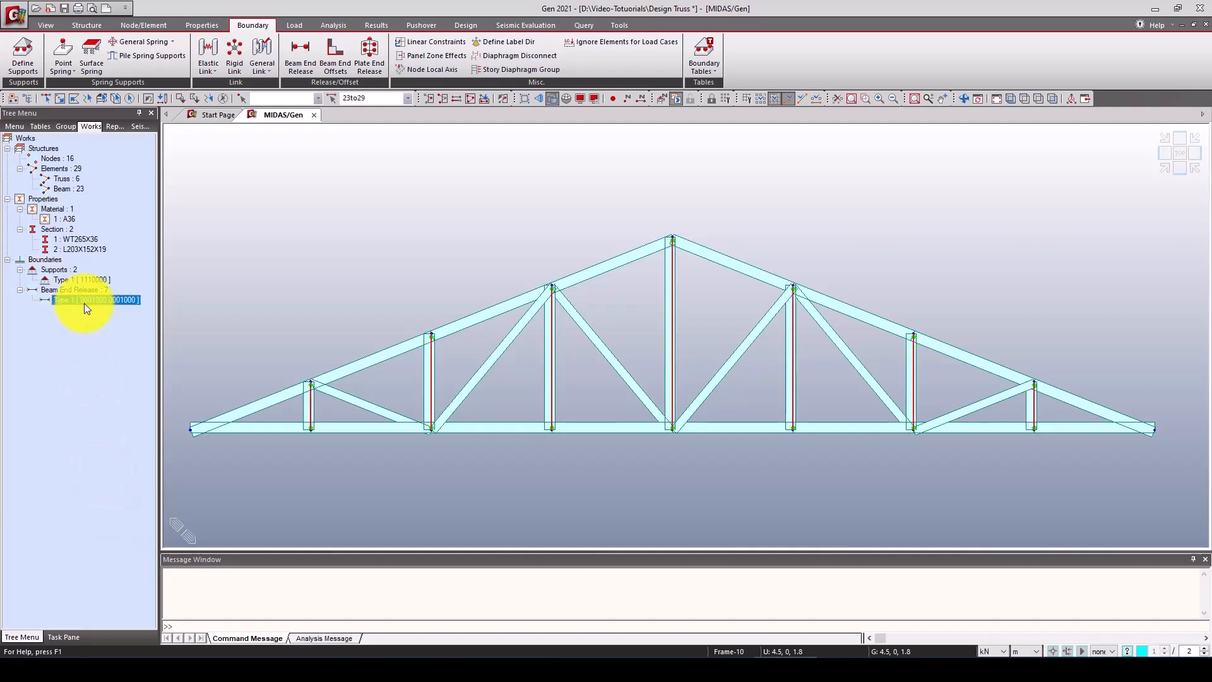
# Step: Add a static load case named DL with type Dead Load (D)
pyautogui.click(295, 23)
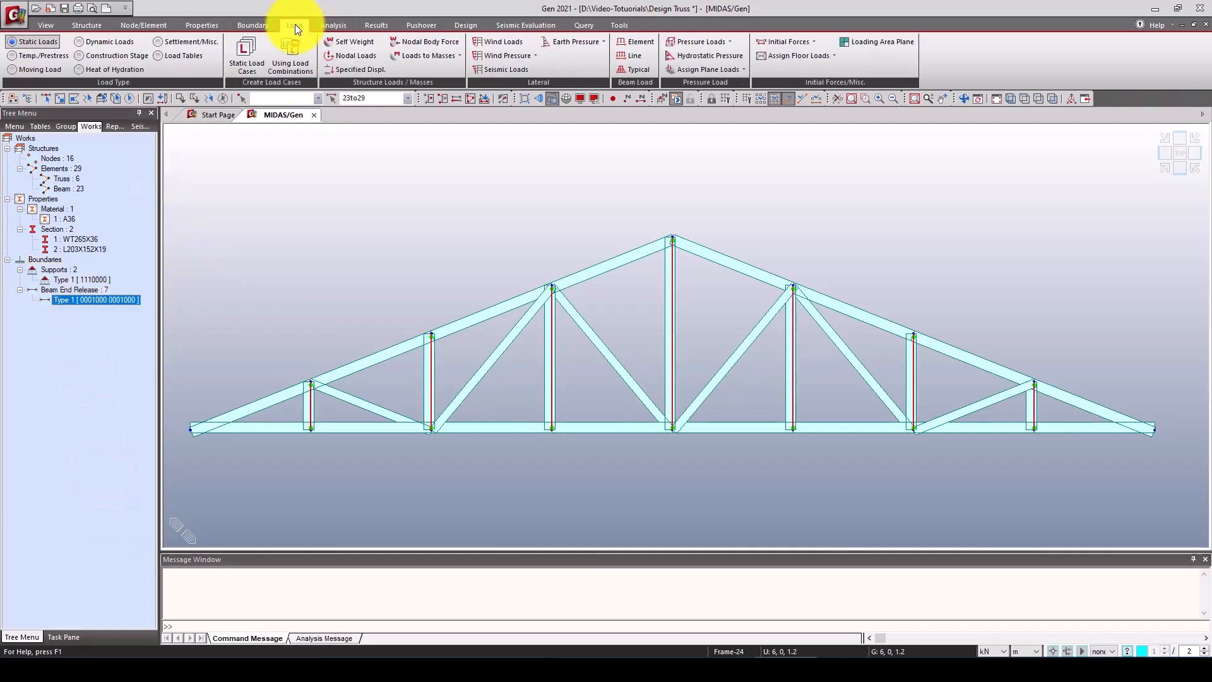
pyautogui.click(248, 57)
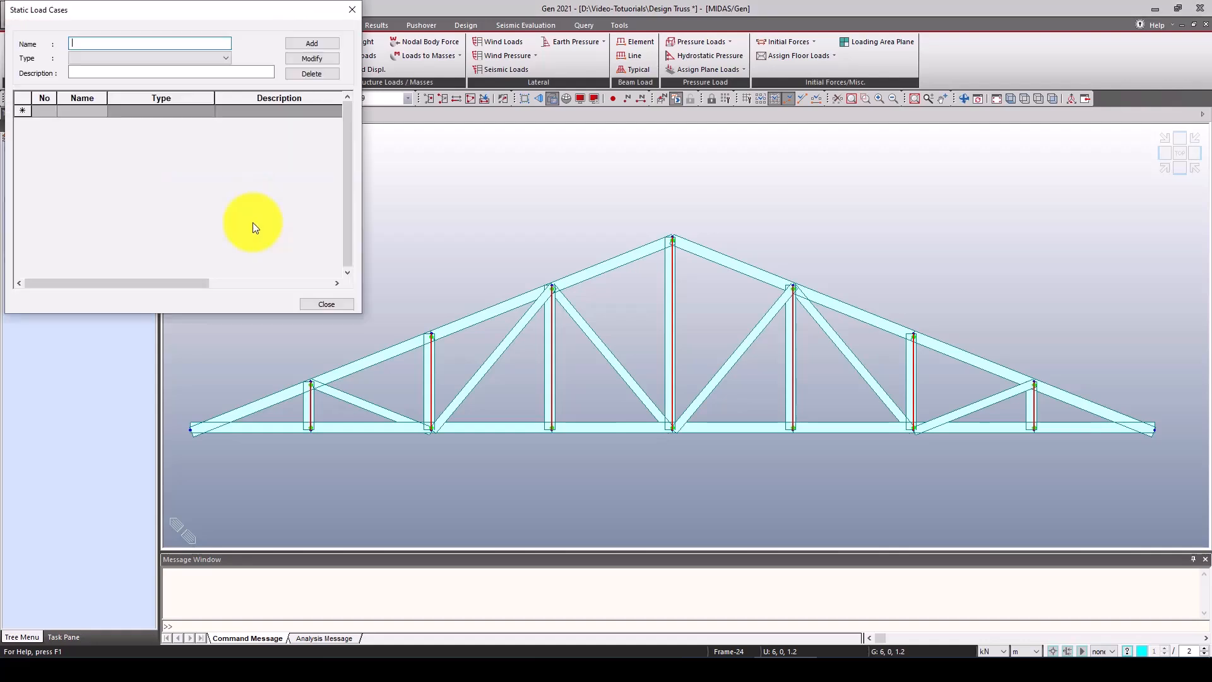
pyautogui.click(152, 43)
pyautogui.write('D')
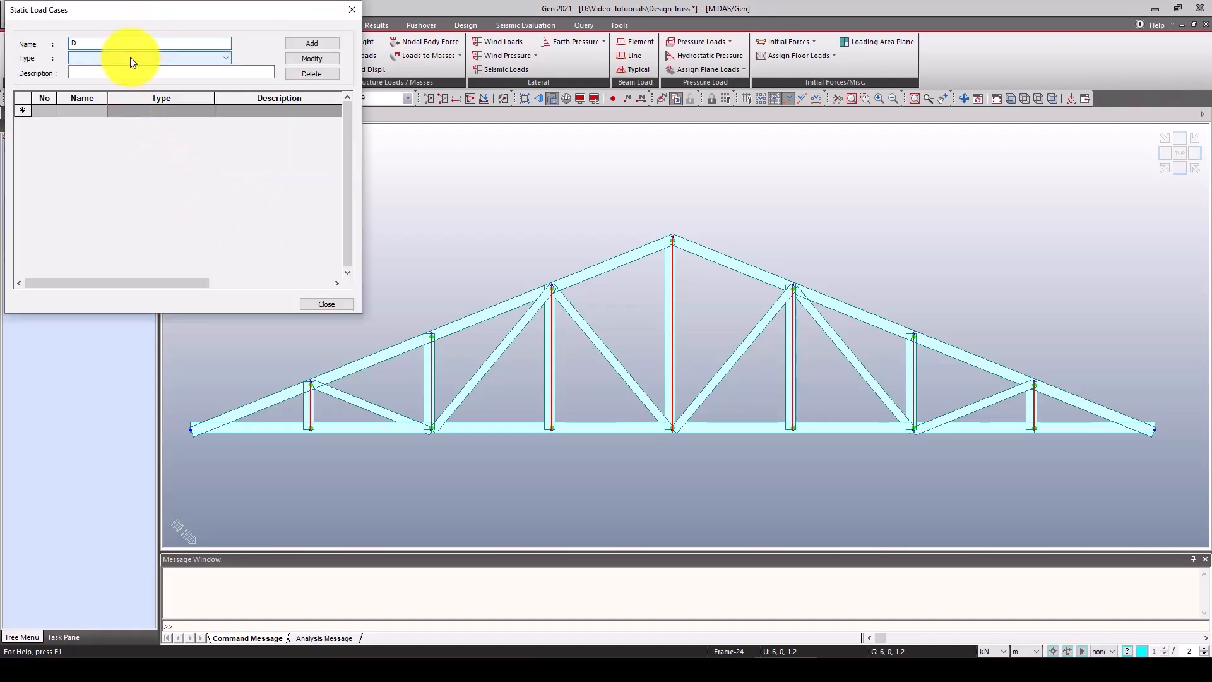
pyautogui.write('L')
pyautogui.click(130, 58)
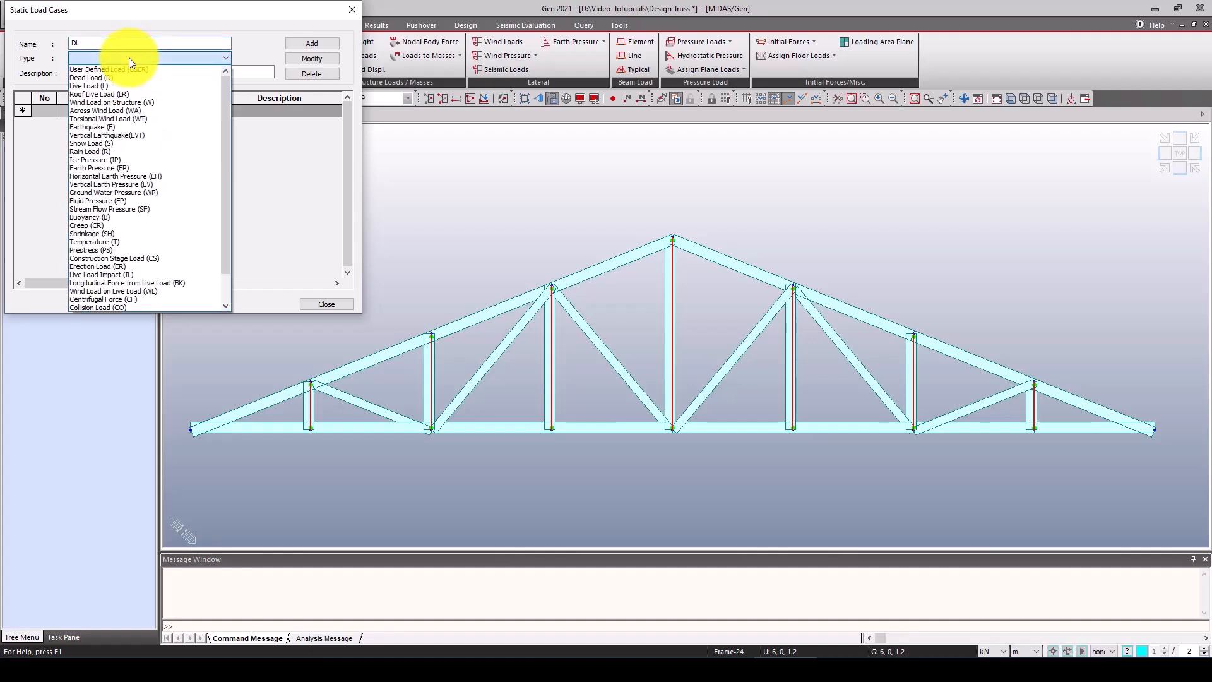
pyautogui.click(126, 77)
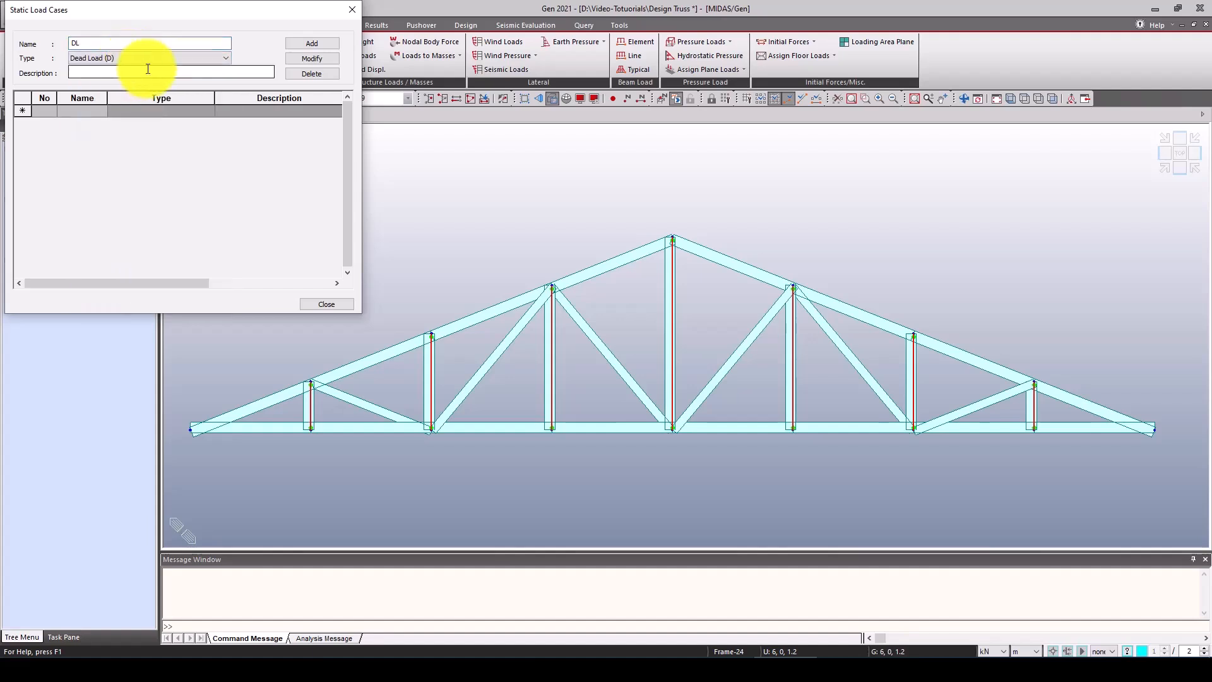
pyautogui.click(298, 44)
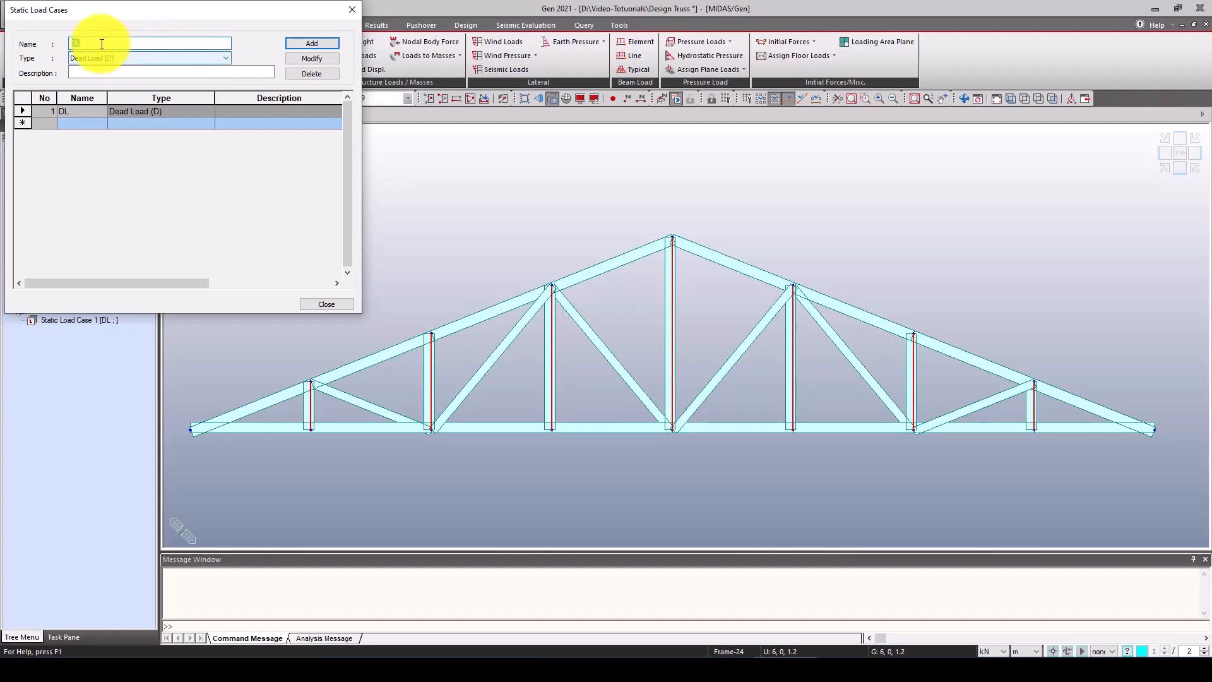
# Step: Add a second static load case named LL with type Live Load (L)
pyautogui.press('BackSpace')
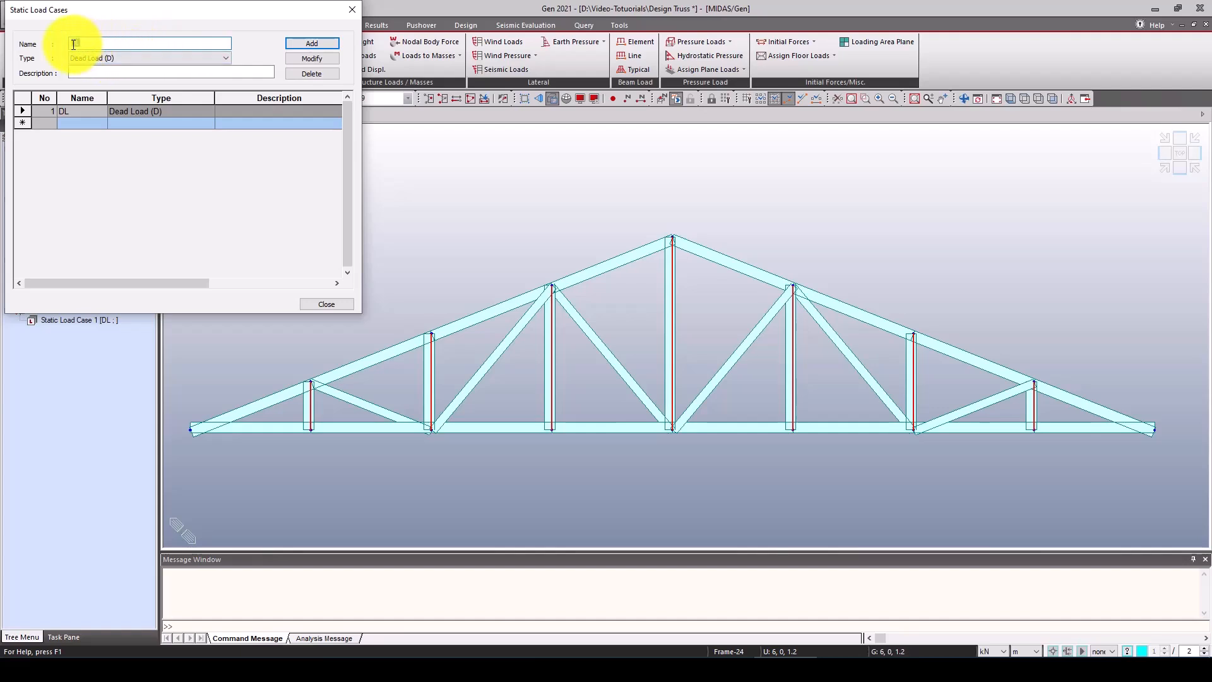
pyautogui.write('LL')
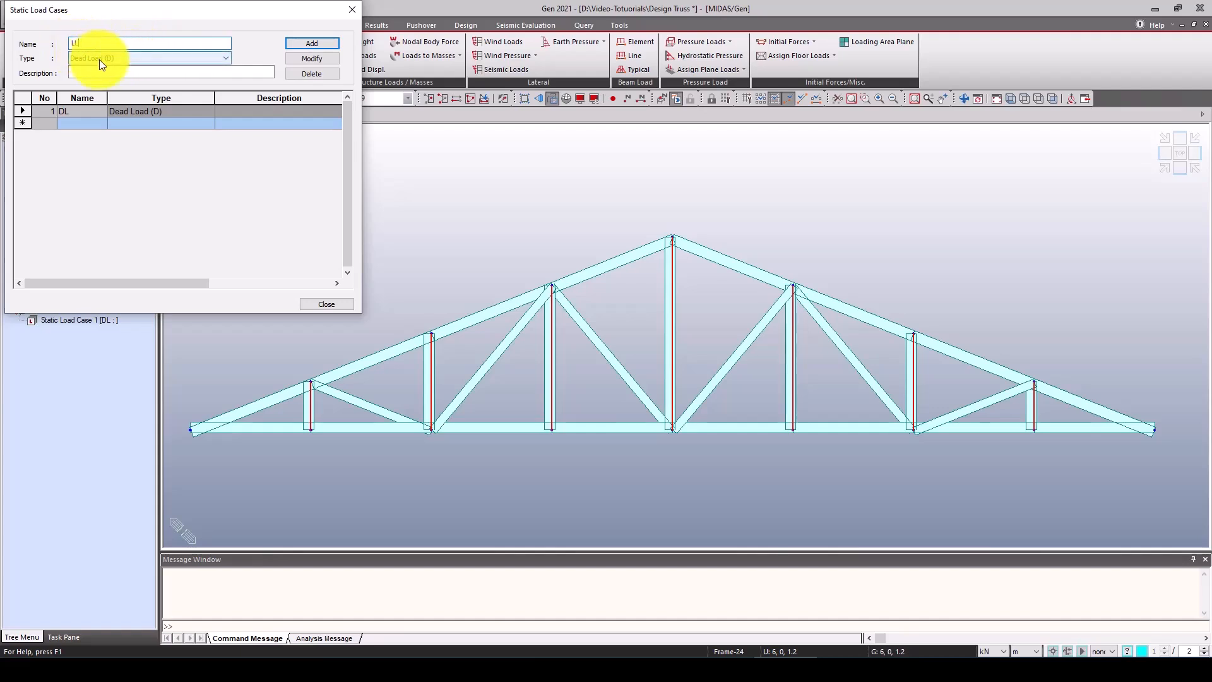
pyautogui.click(100, 59)
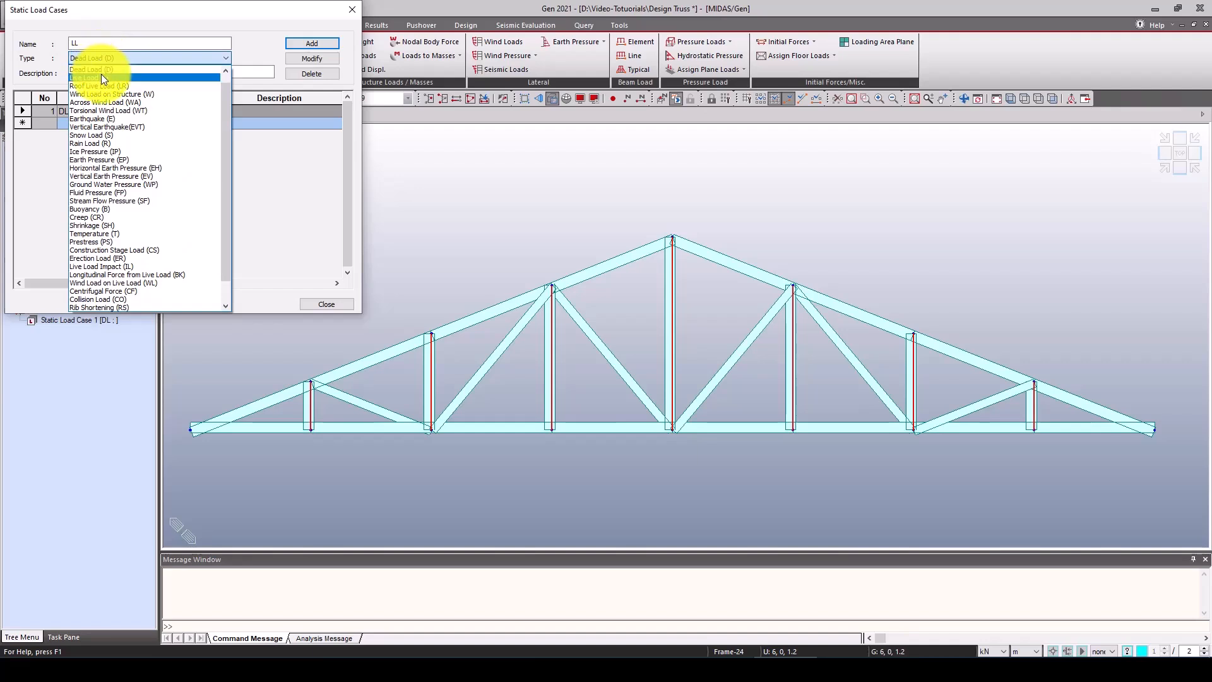
pyautogui.click(101, 73)
pyautogui.click(133, 59)
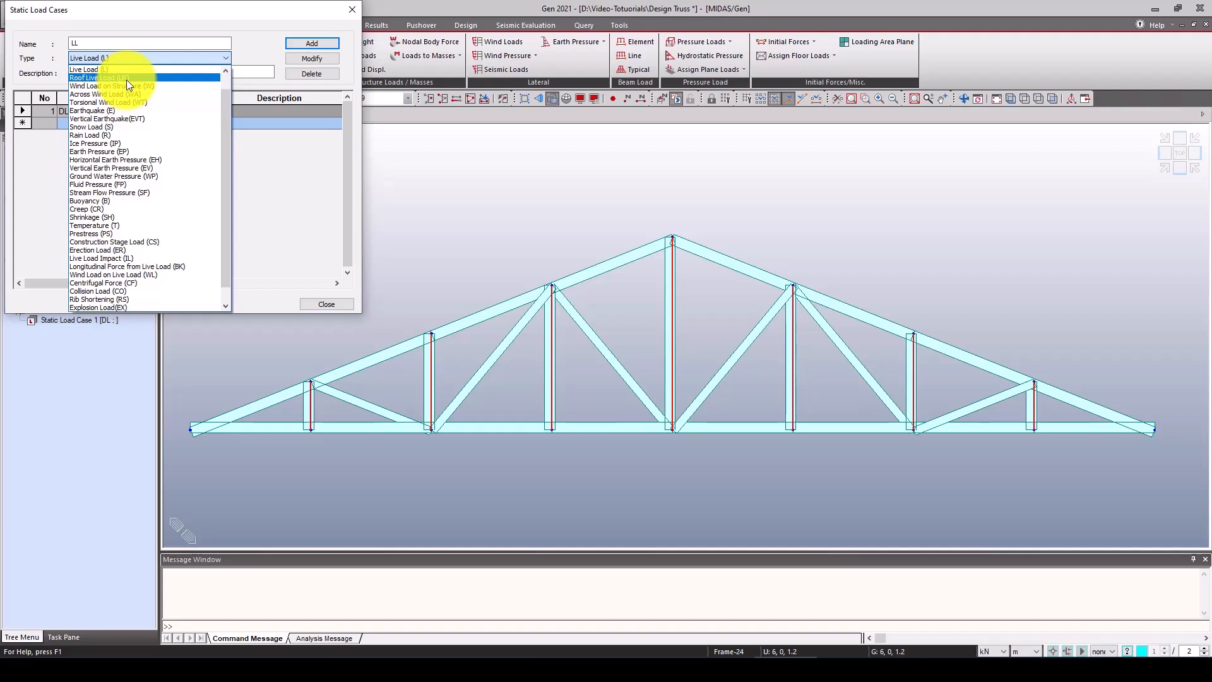
pyautogui.click(169, 53)
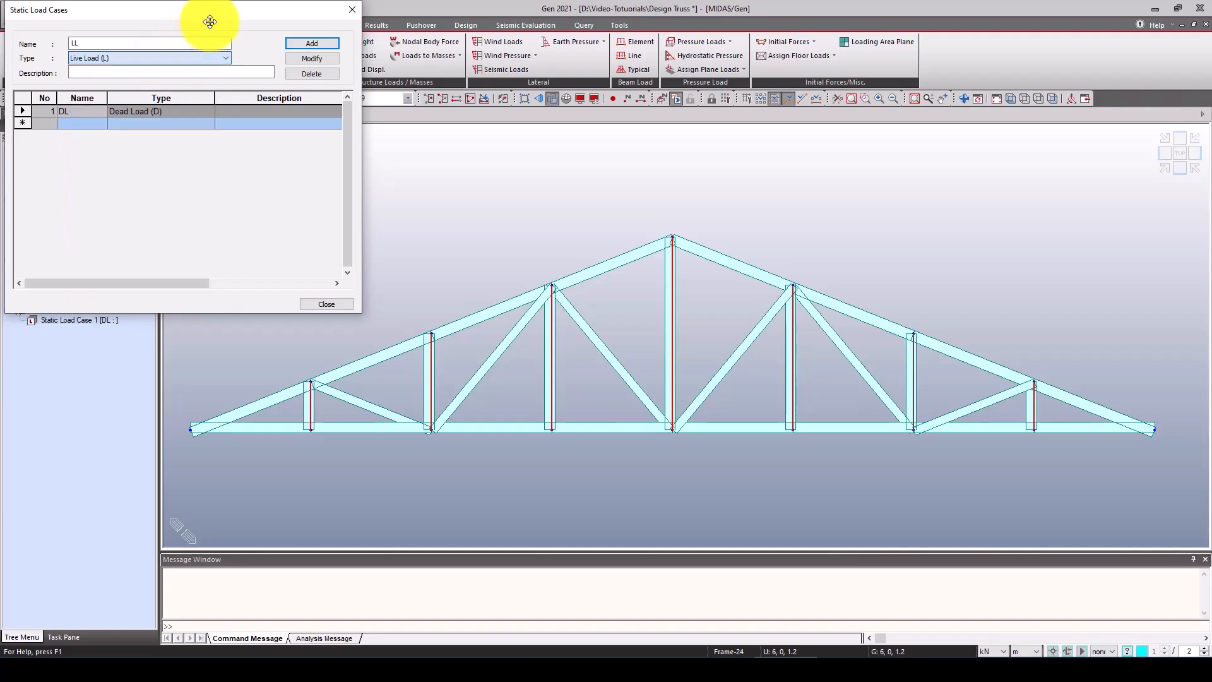
pyautogui.click(310, 47)
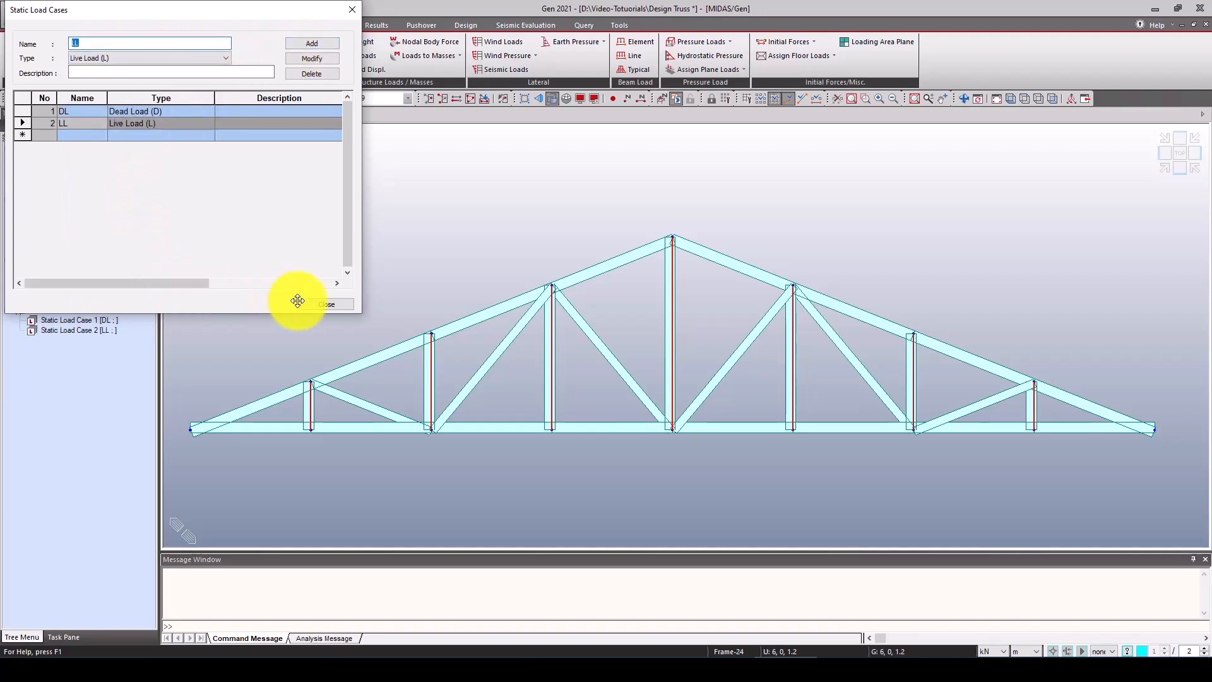
pyautogui.click(319, 303)
# Step: Add self weight to load case DL with a Z factor of -1
pyautogui.click(355, 43)
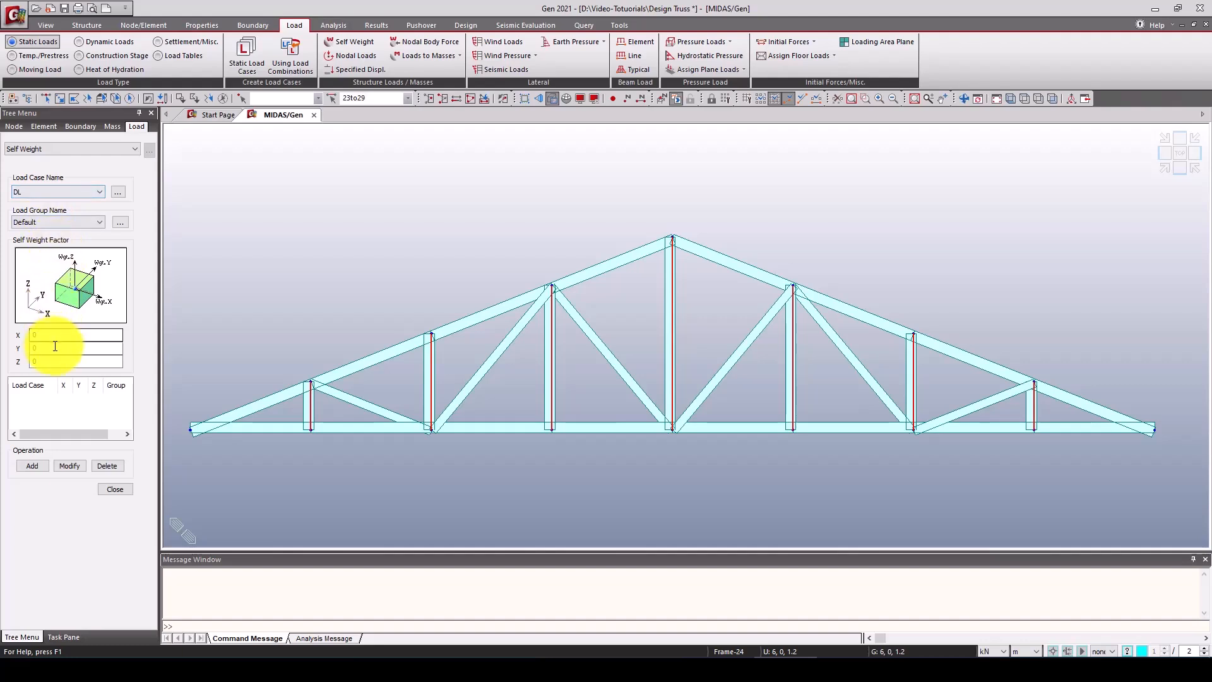
pyautogui.moveTo(44, 362); pyautogui.dragTo(29, 363)
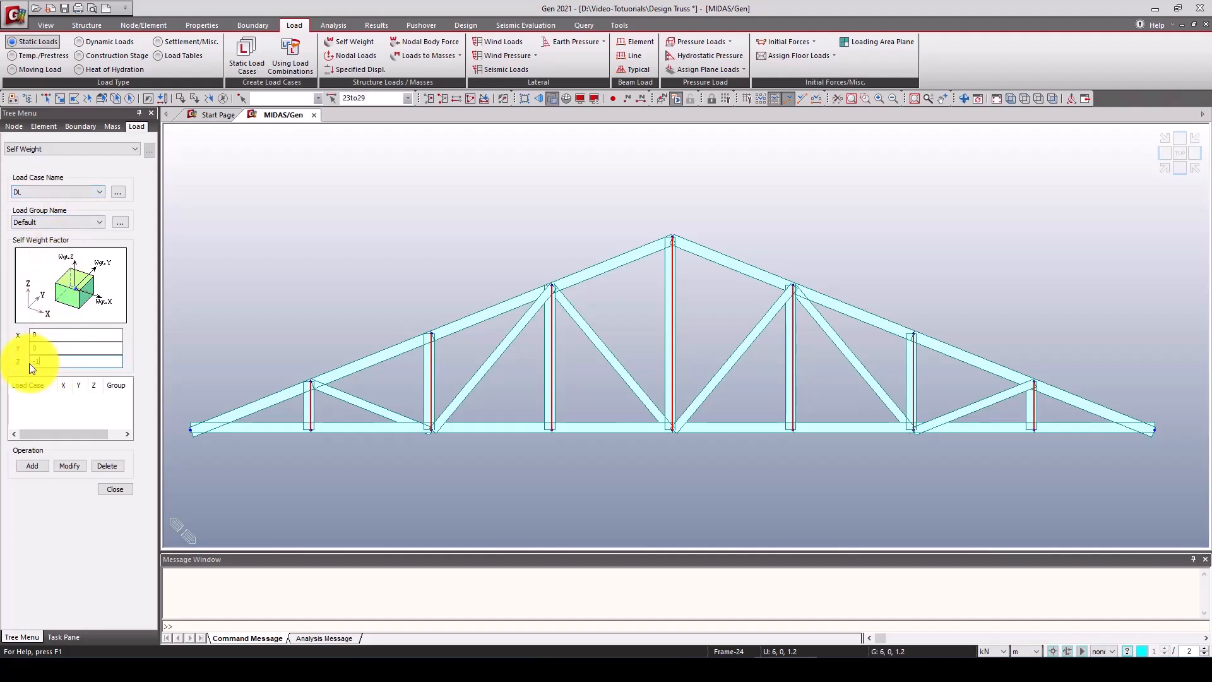
pyautogui.click(33, 466)
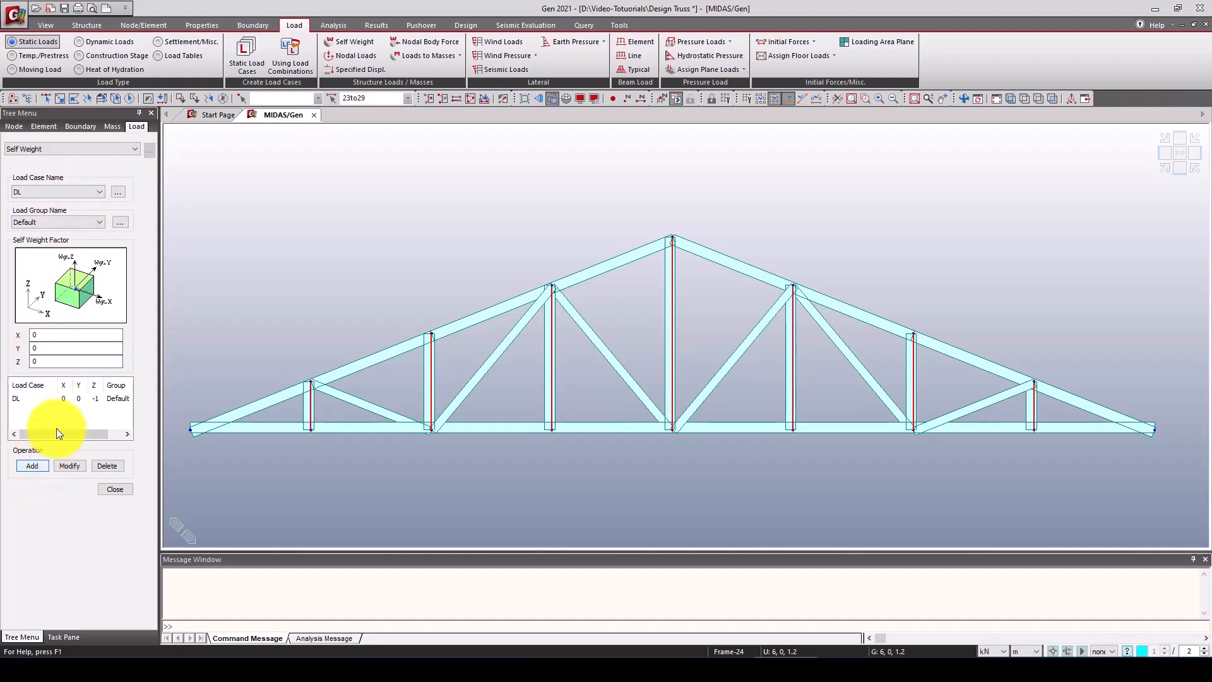
# Step: Apply a nodal load with FZ of -10 kN in load case DL to the seven top-chord nodes between the supports
pyautogui.click(350, 55)
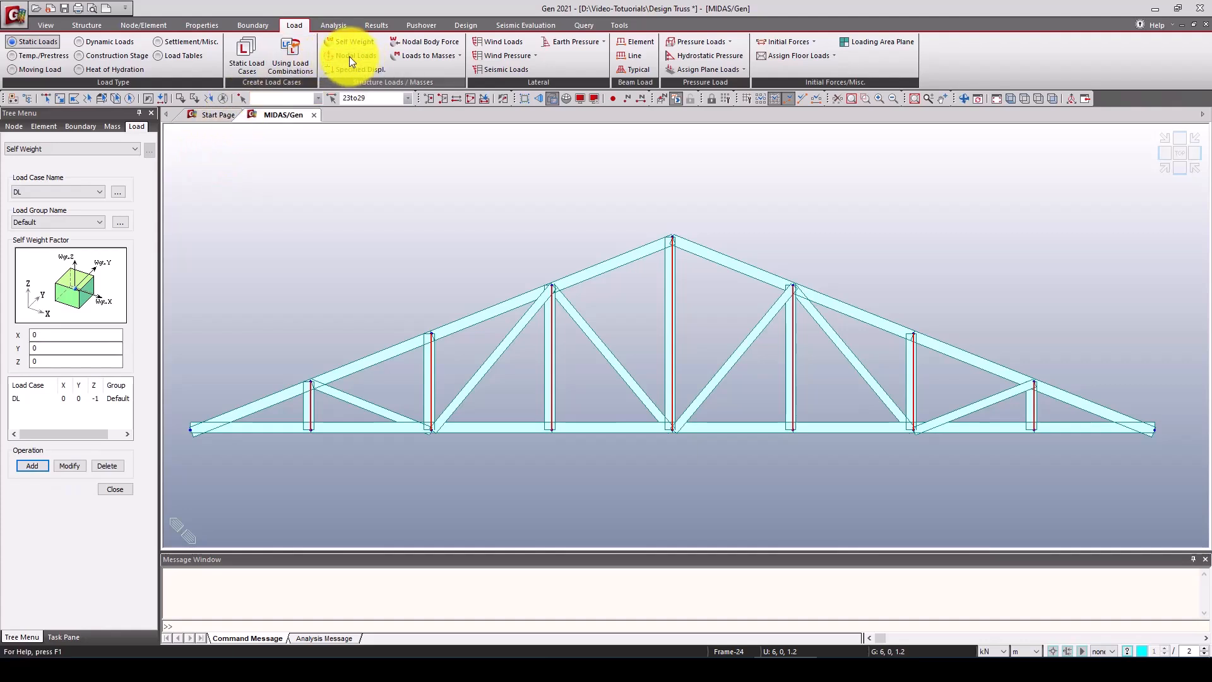
pyautogui.click(49, 99)
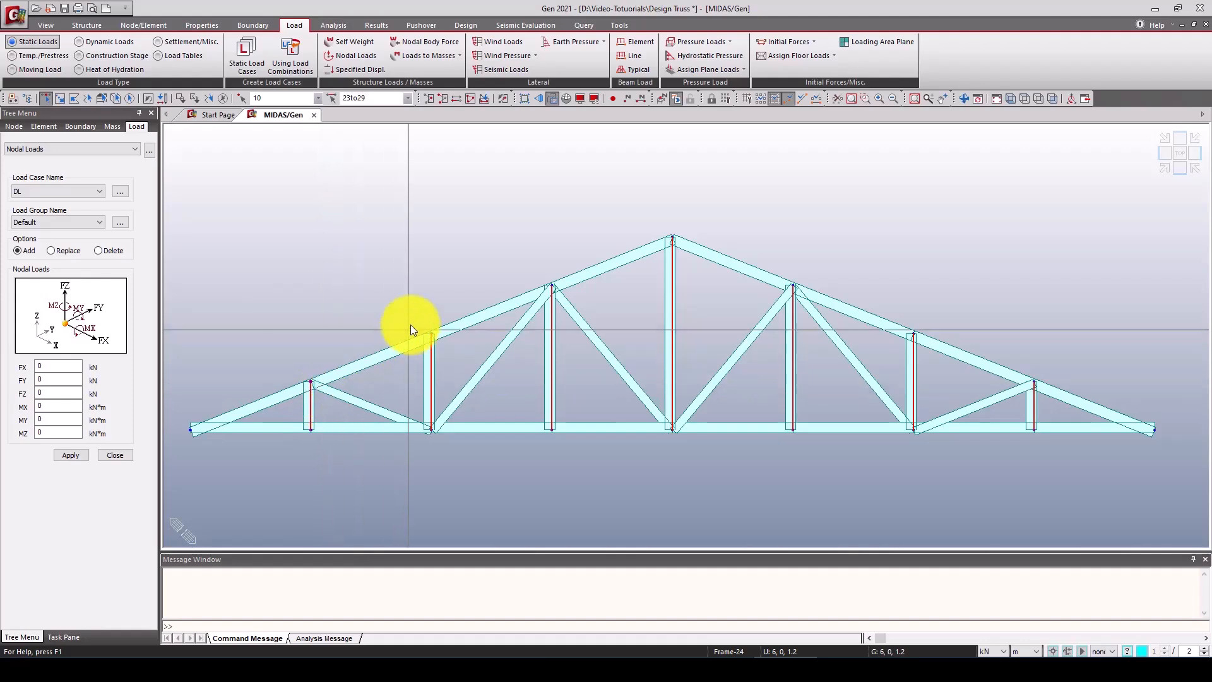
pyautogui.moveTo(412, 301); pyautogui.dragTo(441, 351)
pyautogui.moveTo(532, 259); pyautogui.dragTo(565, 305)
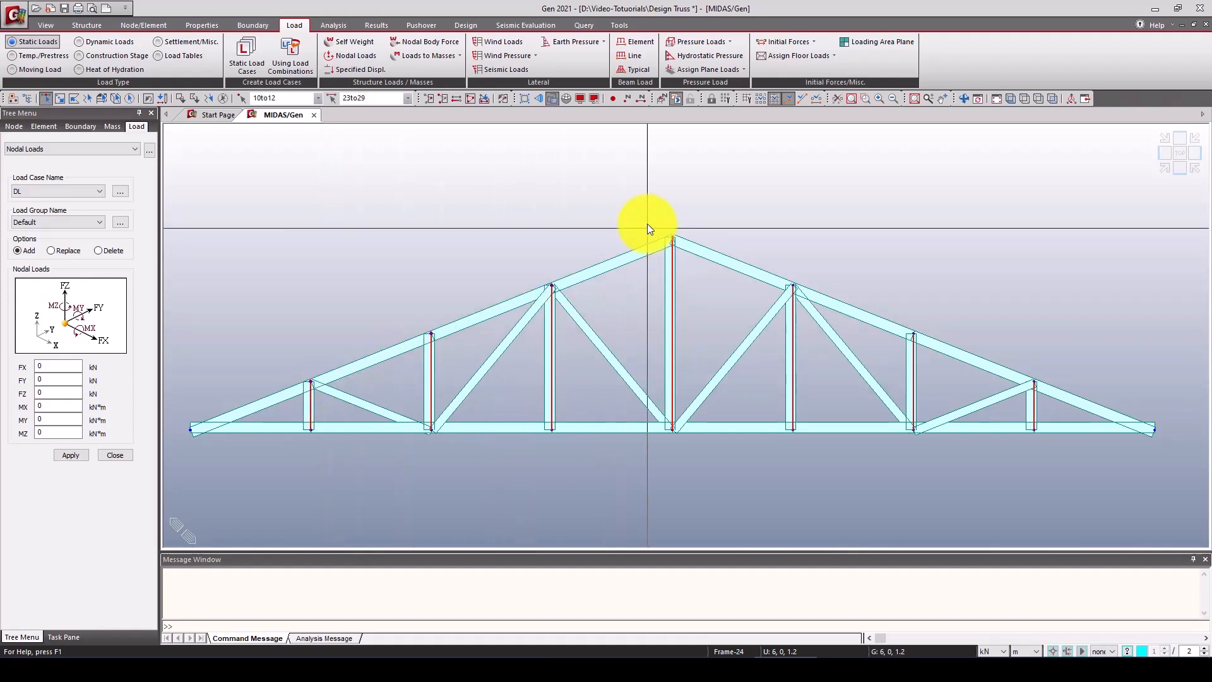
pyautogui.moveTo(650, 229); pyautogui.dragTo(684, 245)
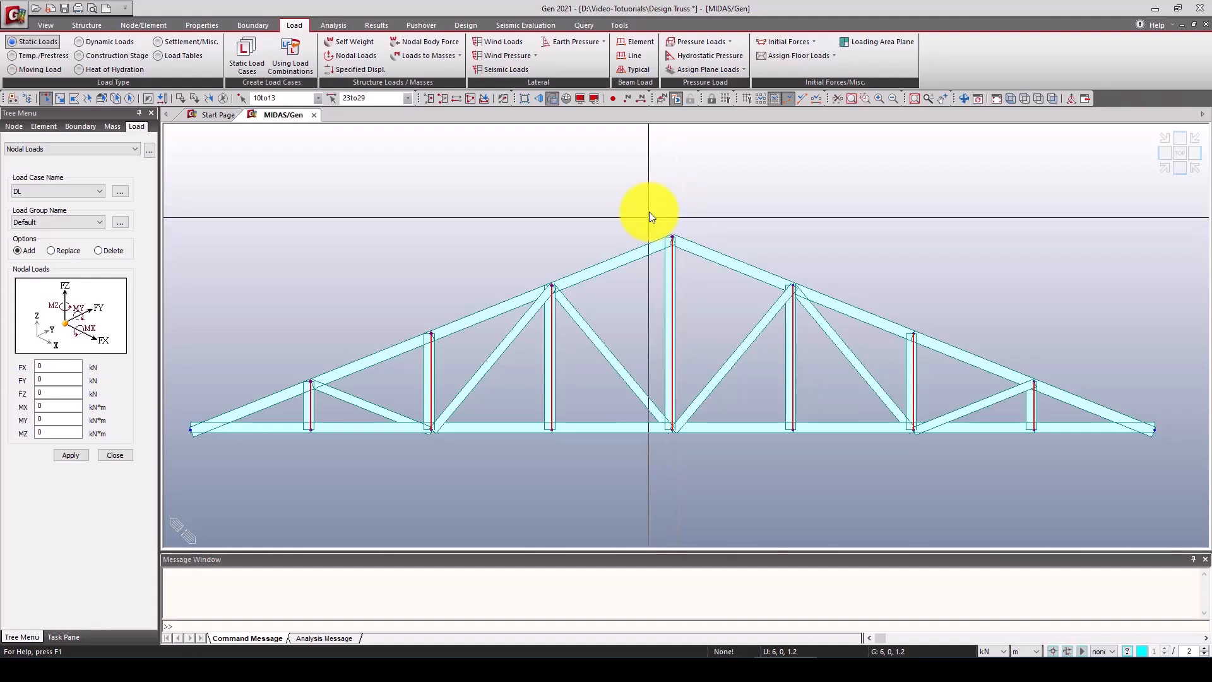
pyautogui.click(672, 238)
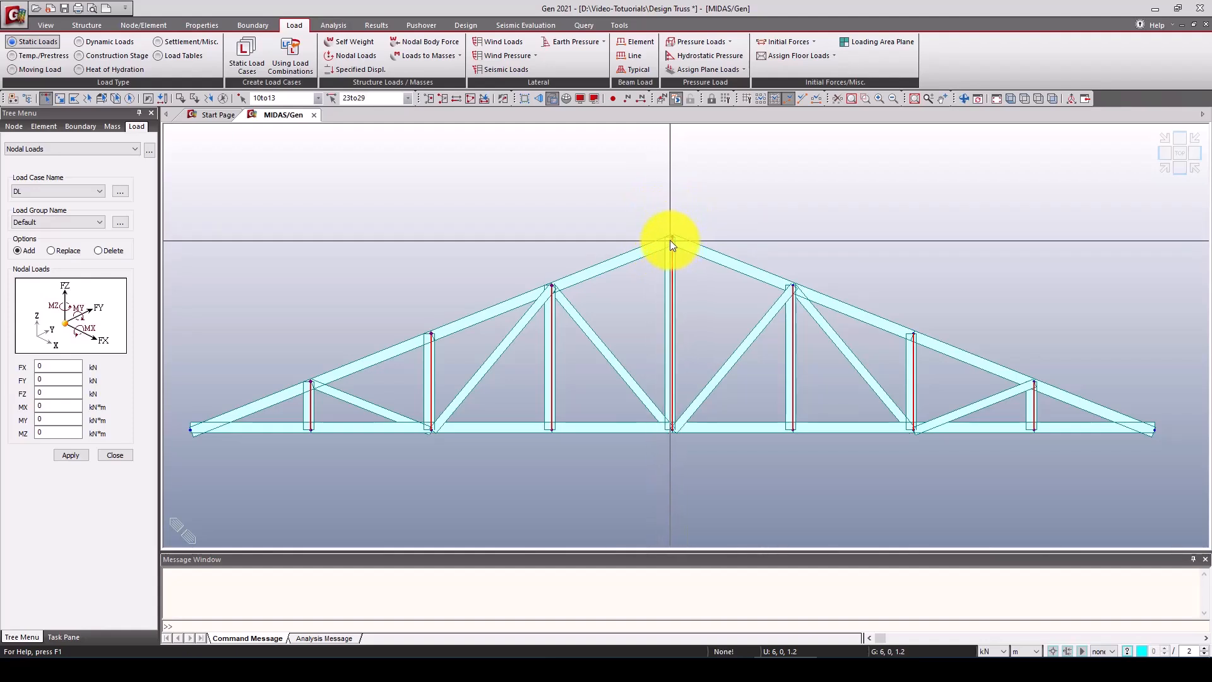
pyautogui.click(805, 298)
pyautogui.moveTo(992, 333); pyautogui.dragTo(1047, 401)
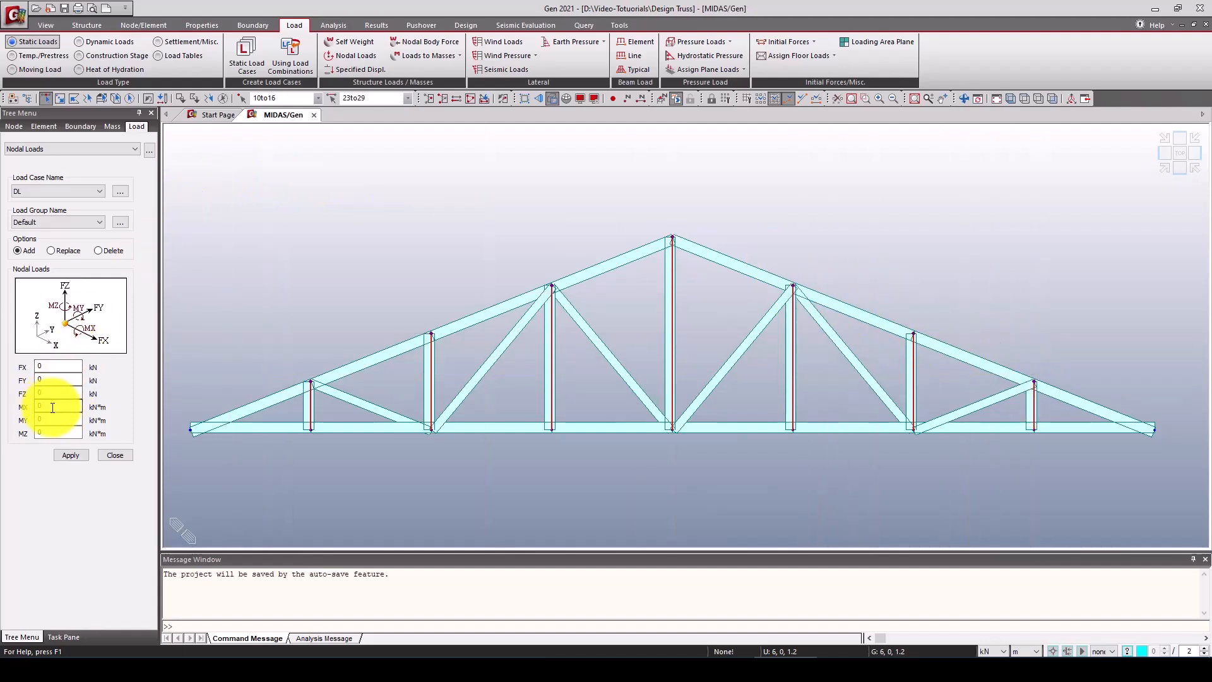
pyautogui.moveTo(49, 393); pyautogui.dragTo(35, 396)
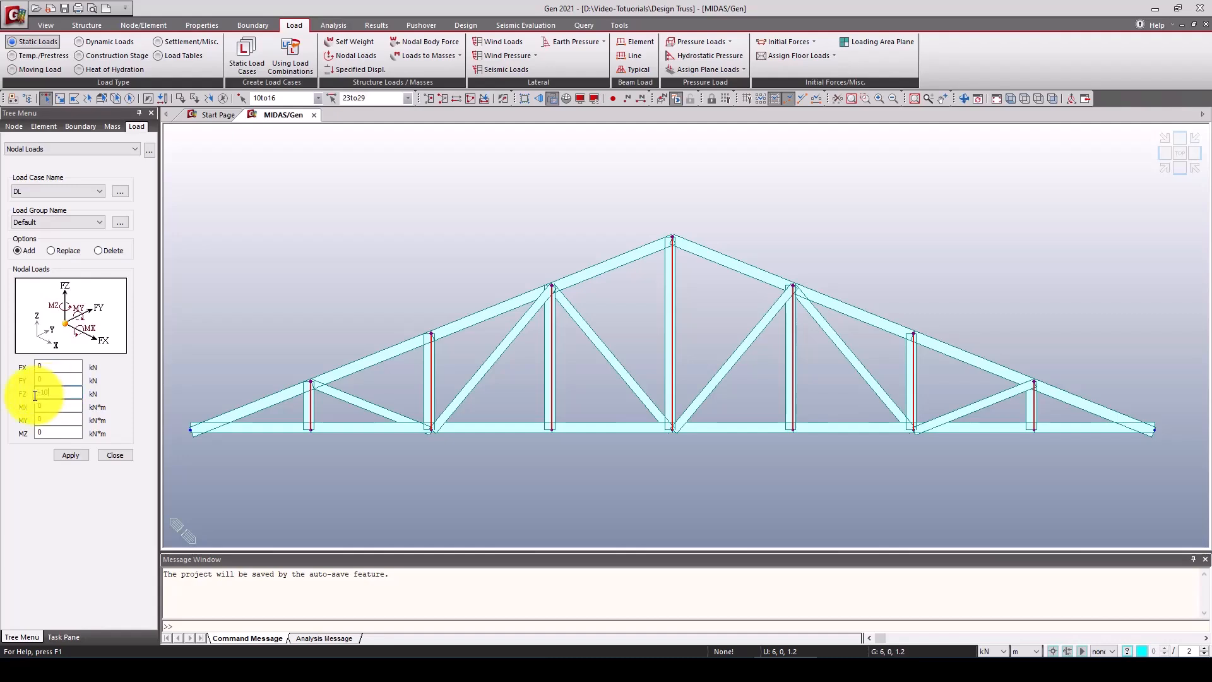
pyautogui.write('-10')
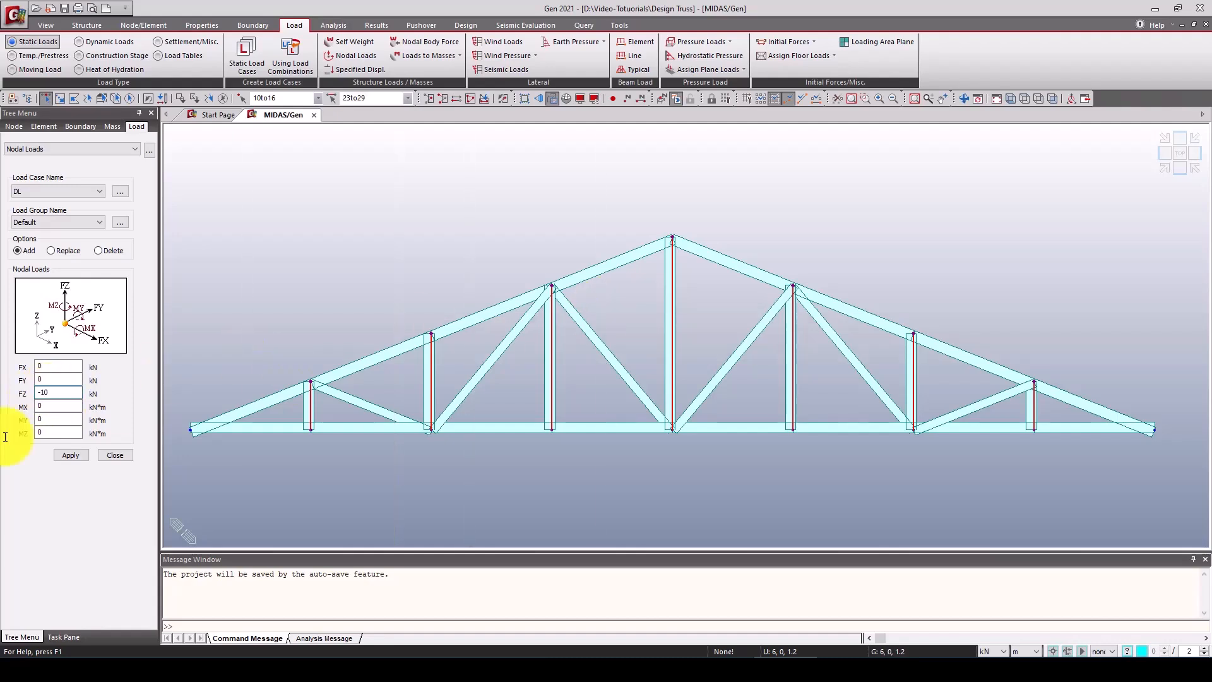
pyautogui.click(66, 455)
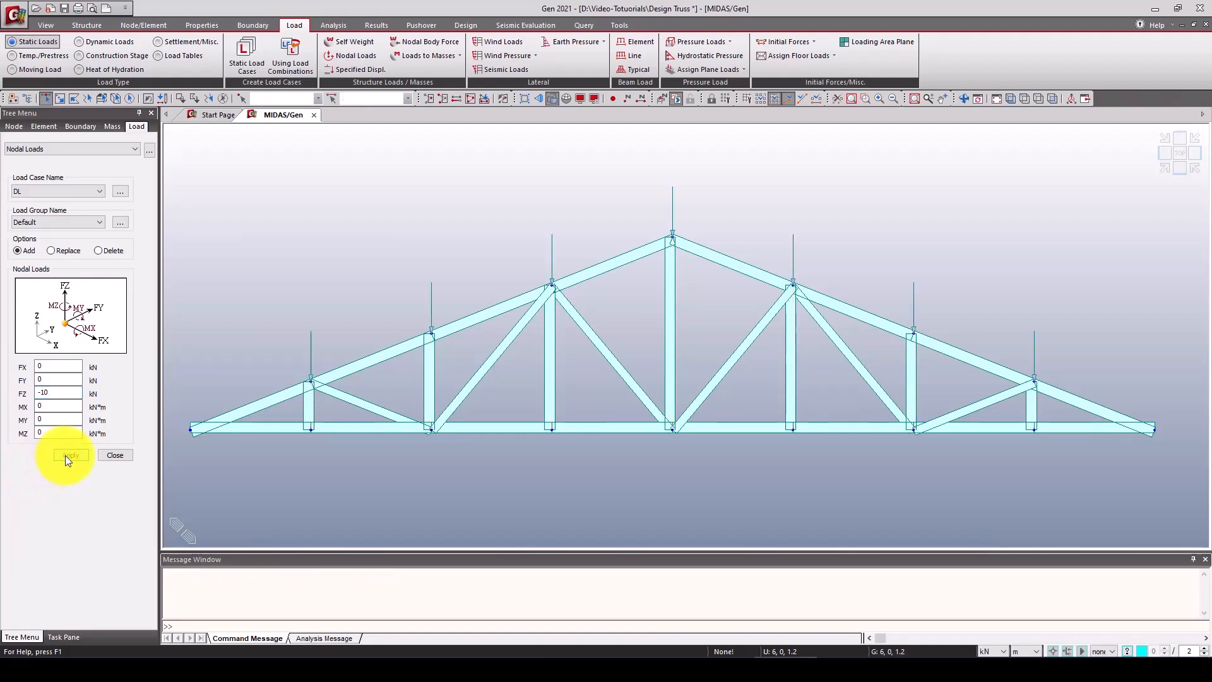
pyautogui.click(118, 455)
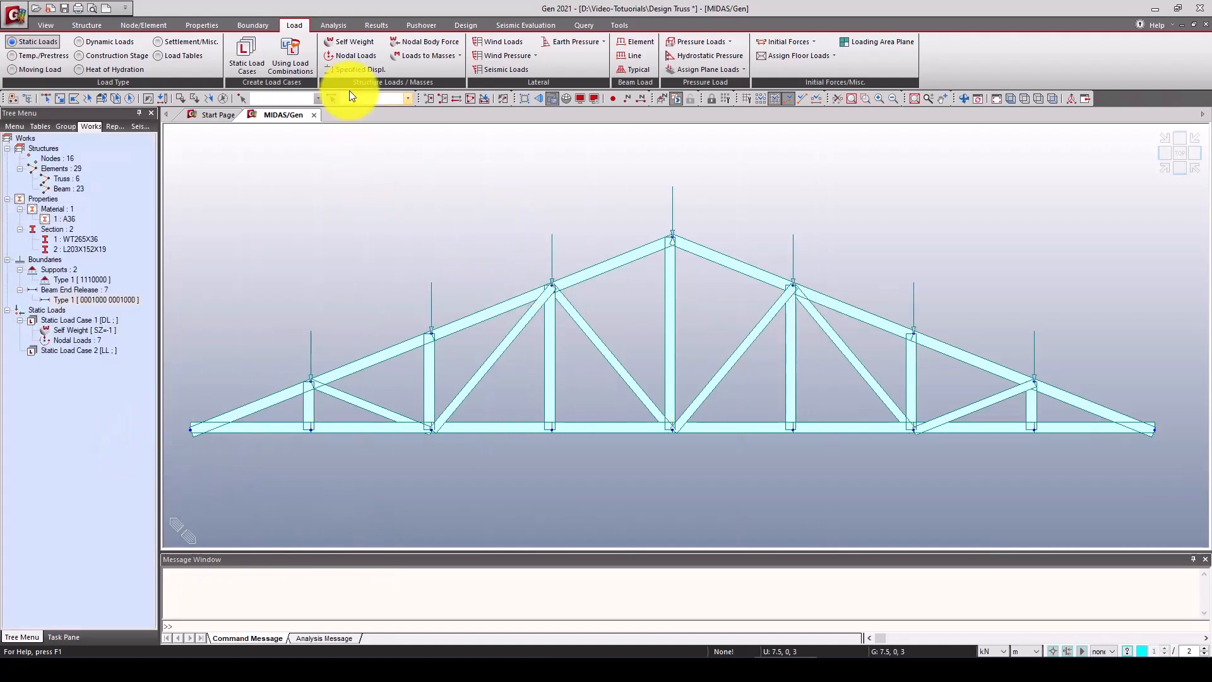
# Step: Run the structural analysis and review the analysis messages through to the end of the solution log
pyautogui.click(335, 26)
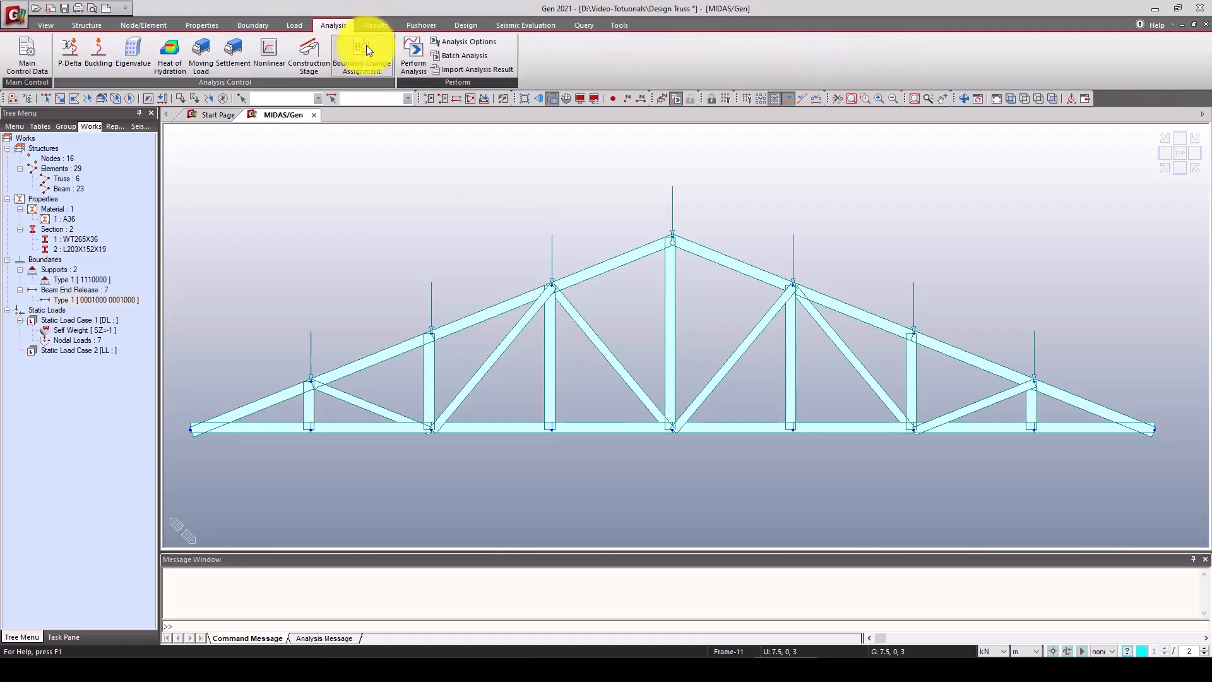
pyautogui.click(411, 55)
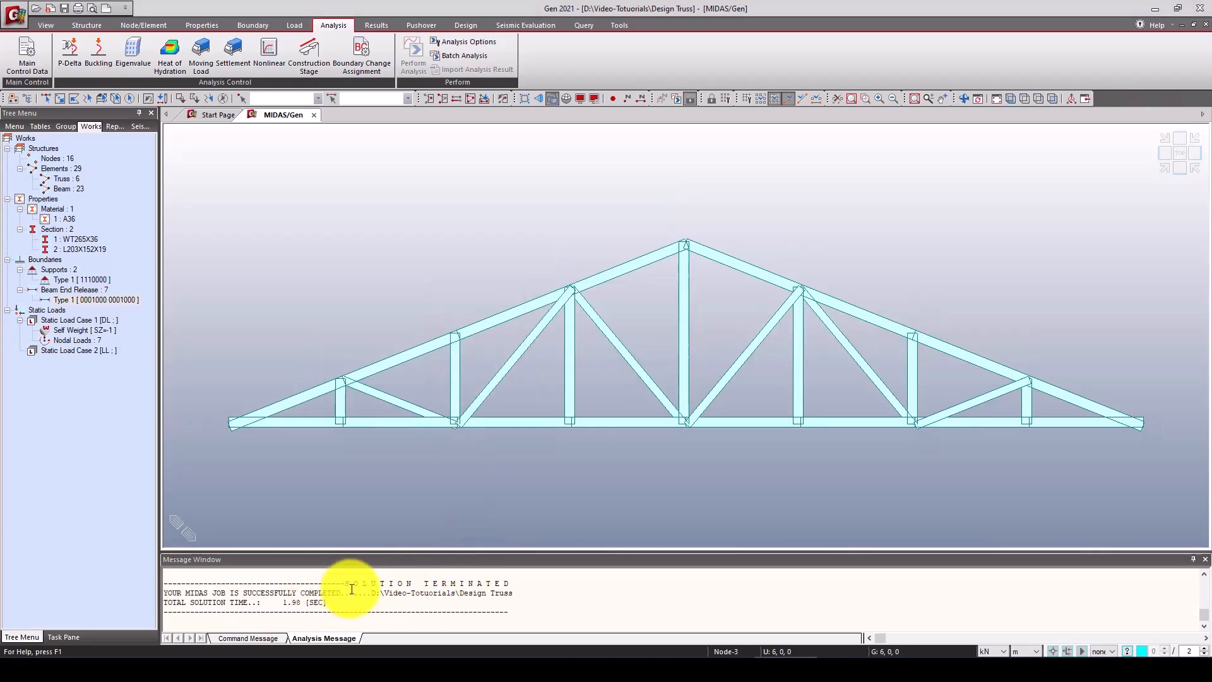
pyautogui.scroll(5, 352, 589)
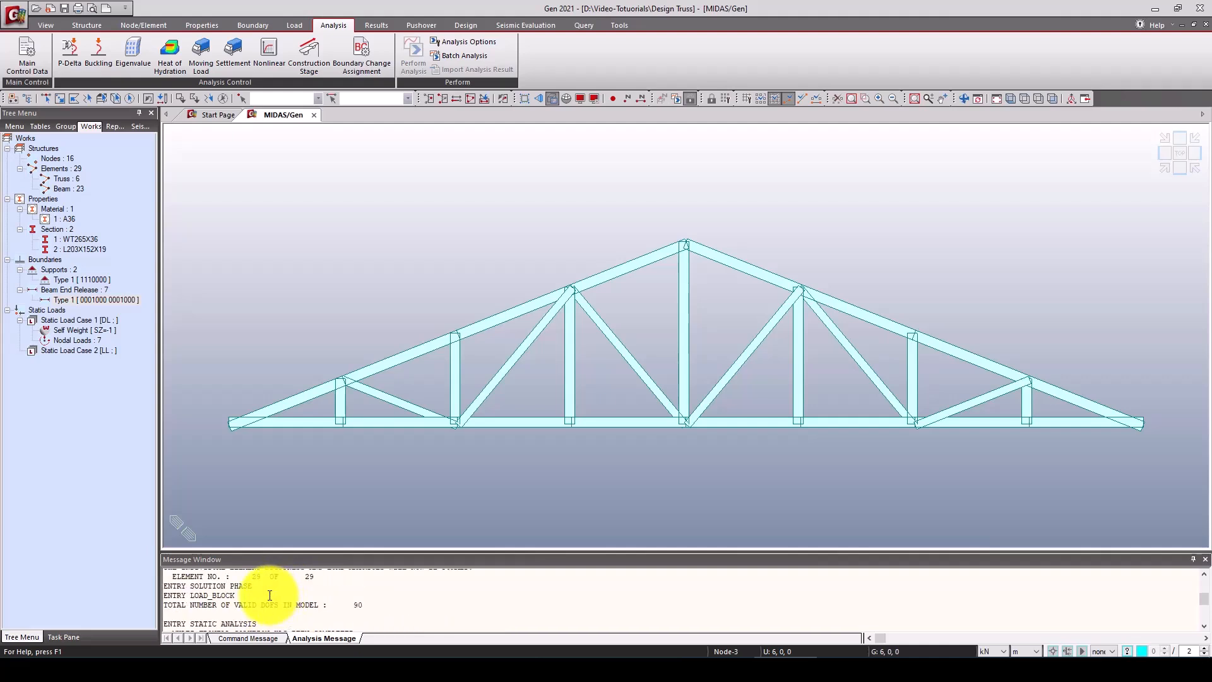
pyautogui.scroll(-5, 297, 597)
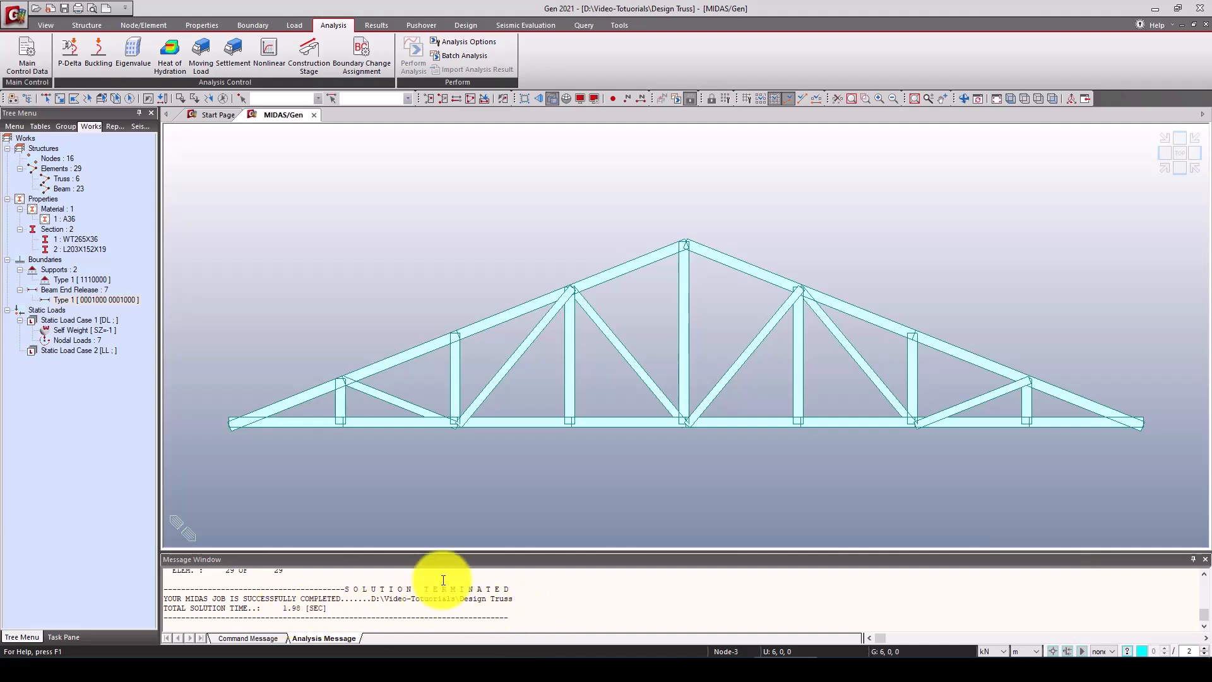
# Step: Open the load combinations and create a general combination named Com1
pyautogui.click(372, 26)
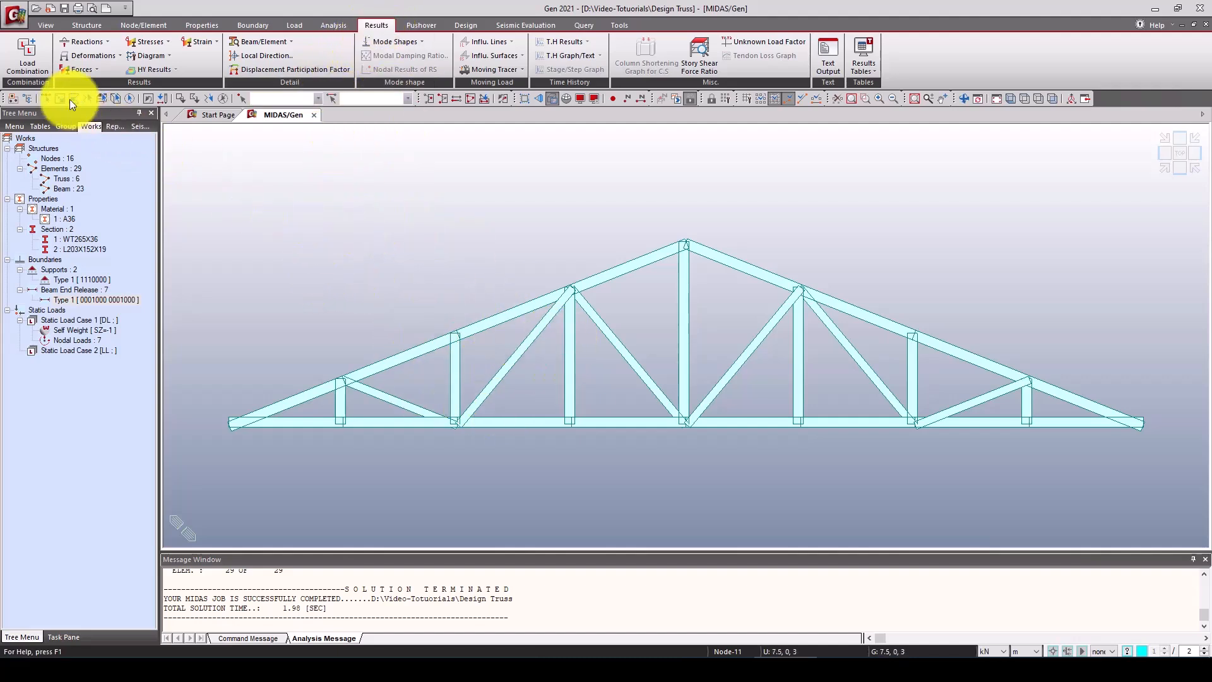
pyautogui.click(24, 51)
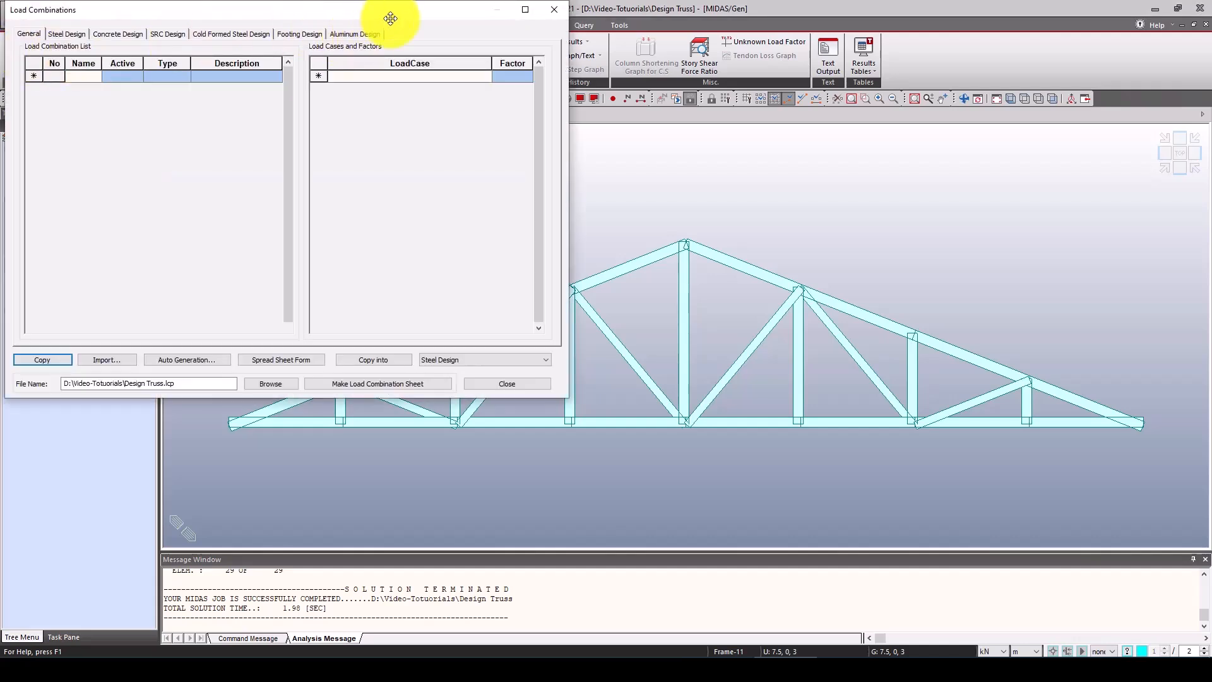
pyautogui.moveTo(392, 19); pyautogui.dragTo(423, 57)
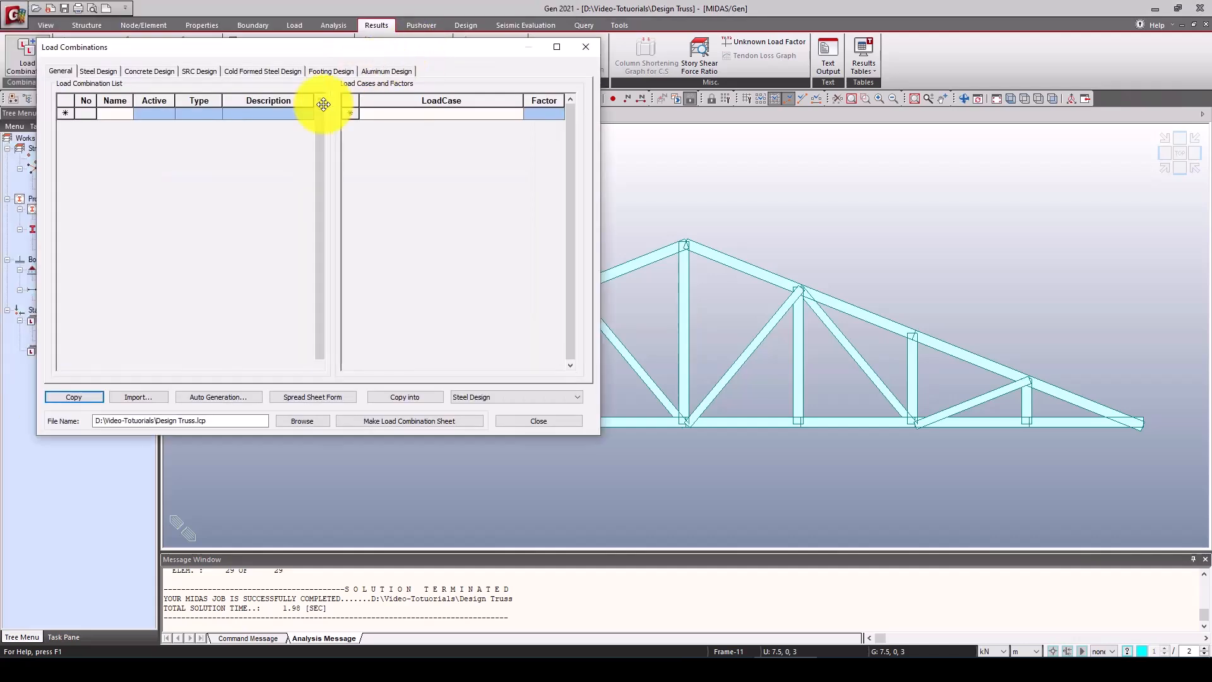
pyautogui.click(116, 114)
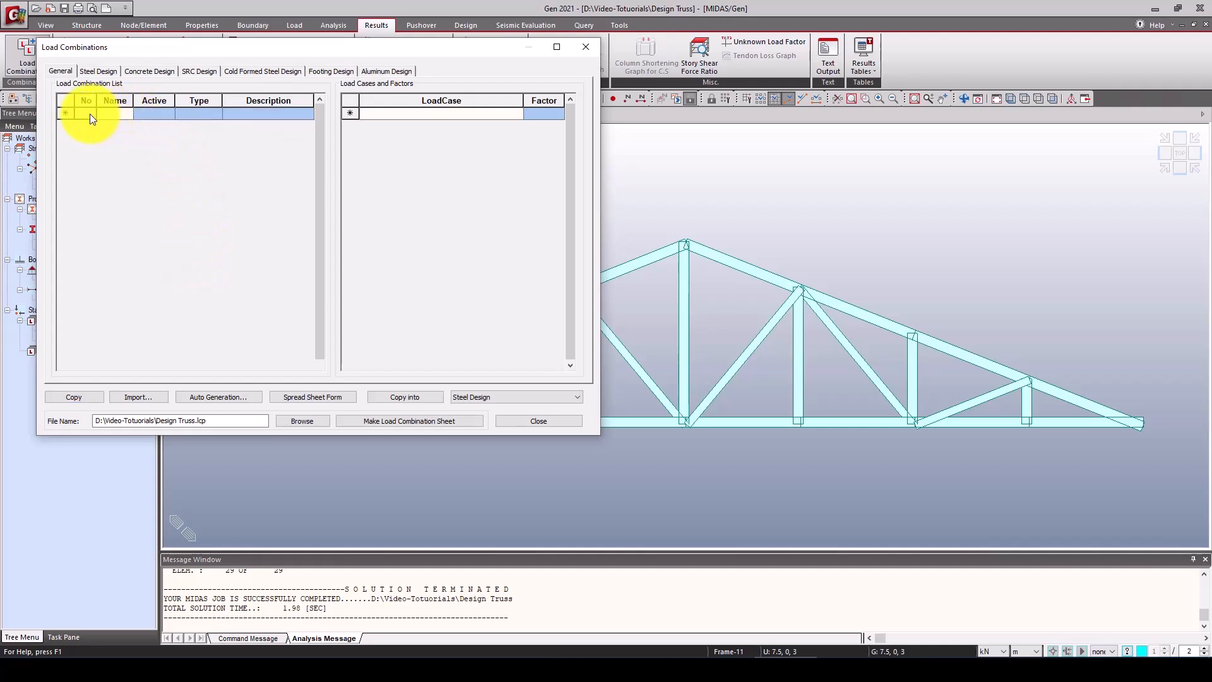
pyautogui.write('1')
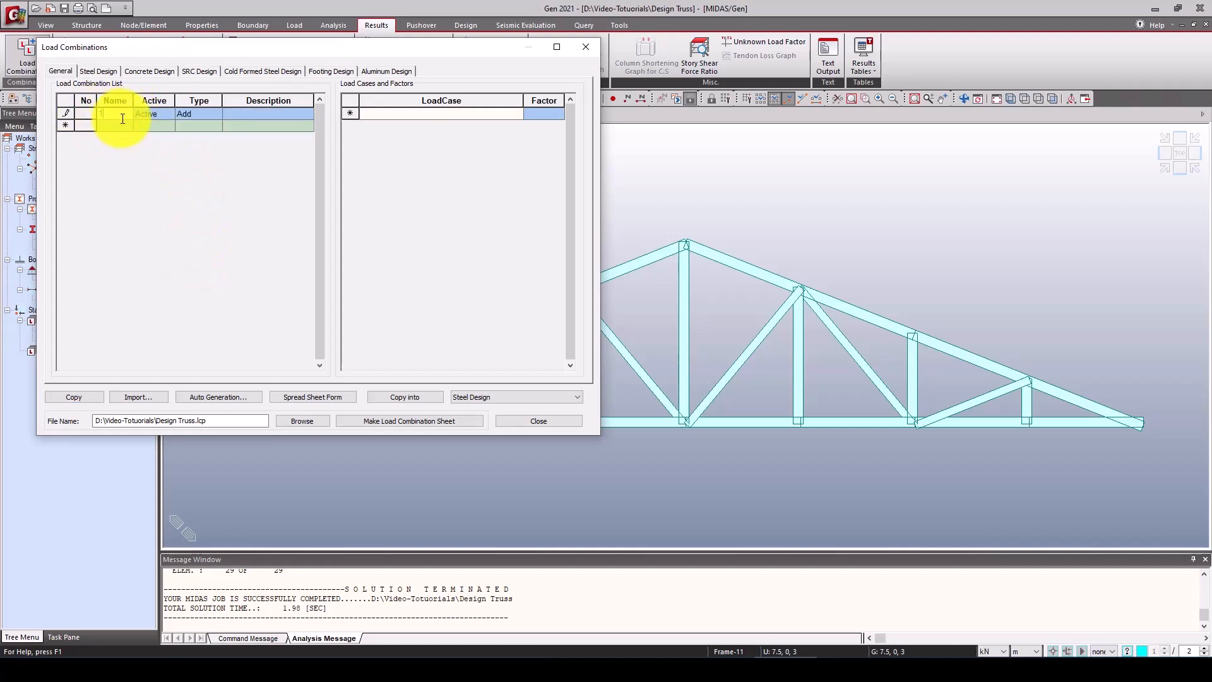
pyautogui.click(84, 114)
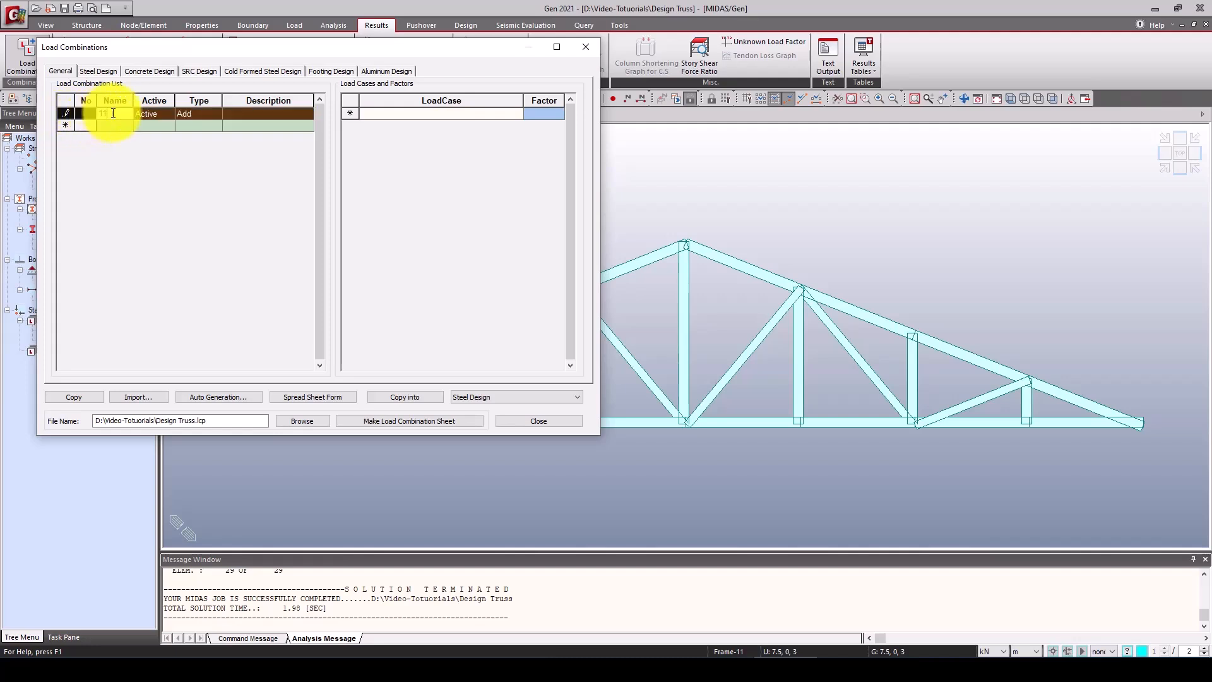
pyautogui.write('Com')
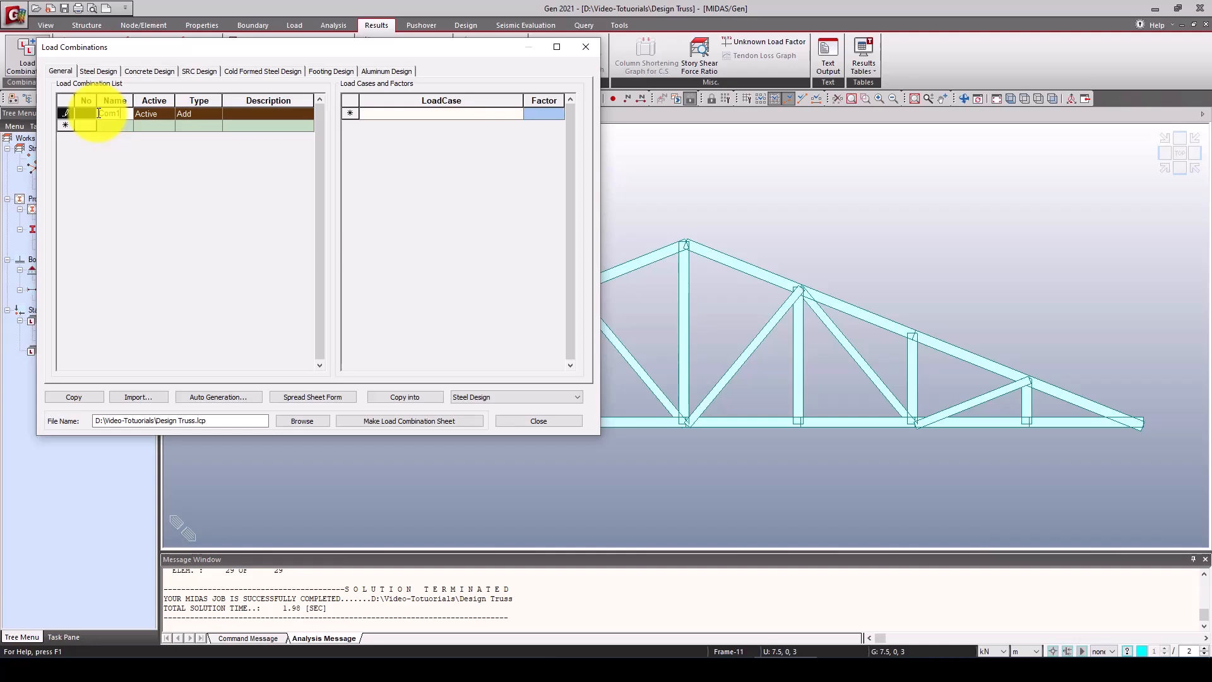
pyautogui.write('1')
# Step: Set combination Com1 to Active with combination type Add, leaving its description empty
pyautogui.click(160, 112)
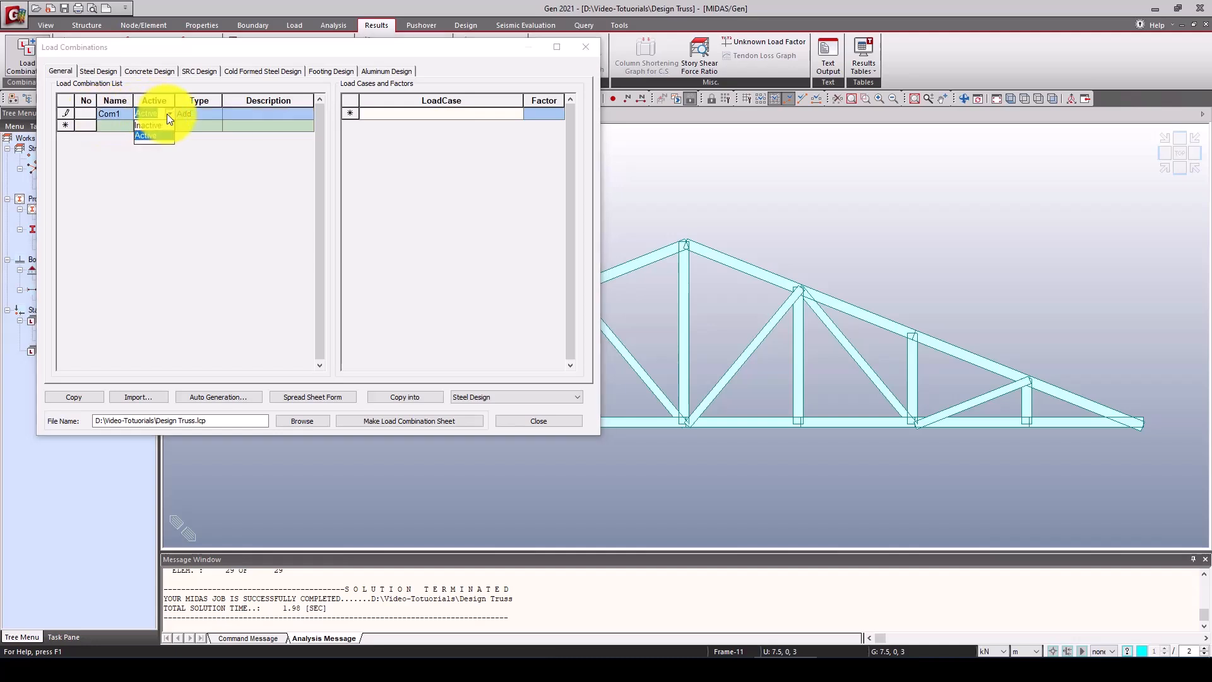
pyautogui.click(195, 115)
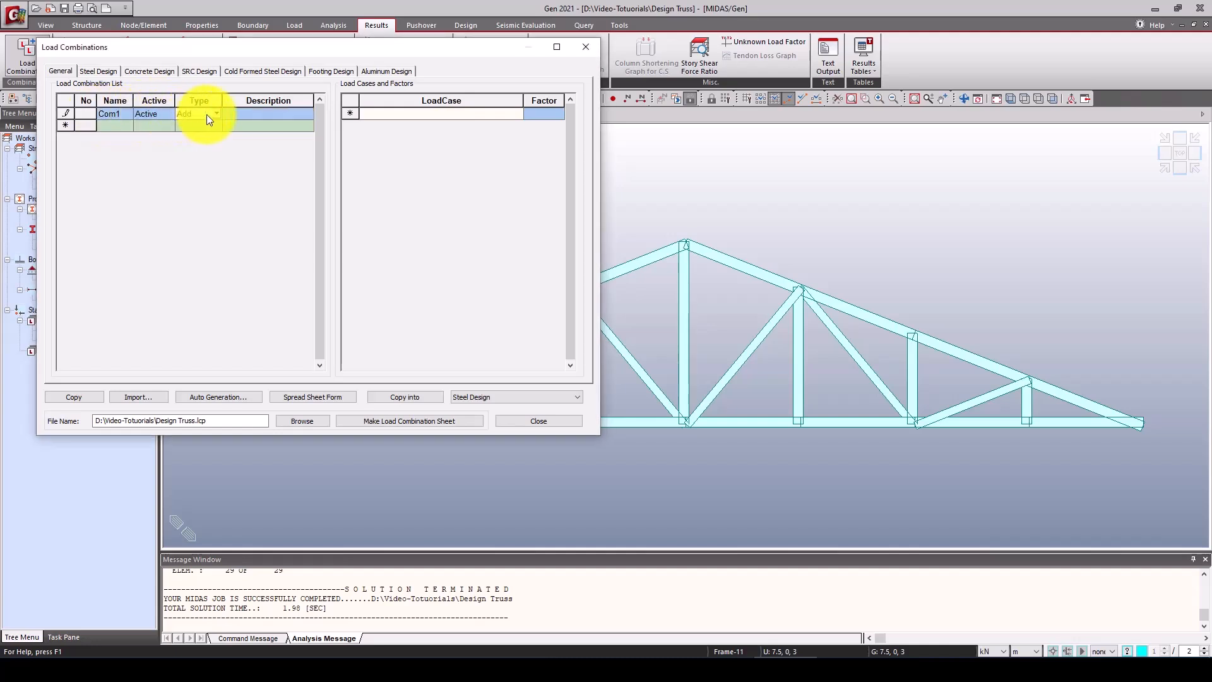
pyautogui.click(217, 118)
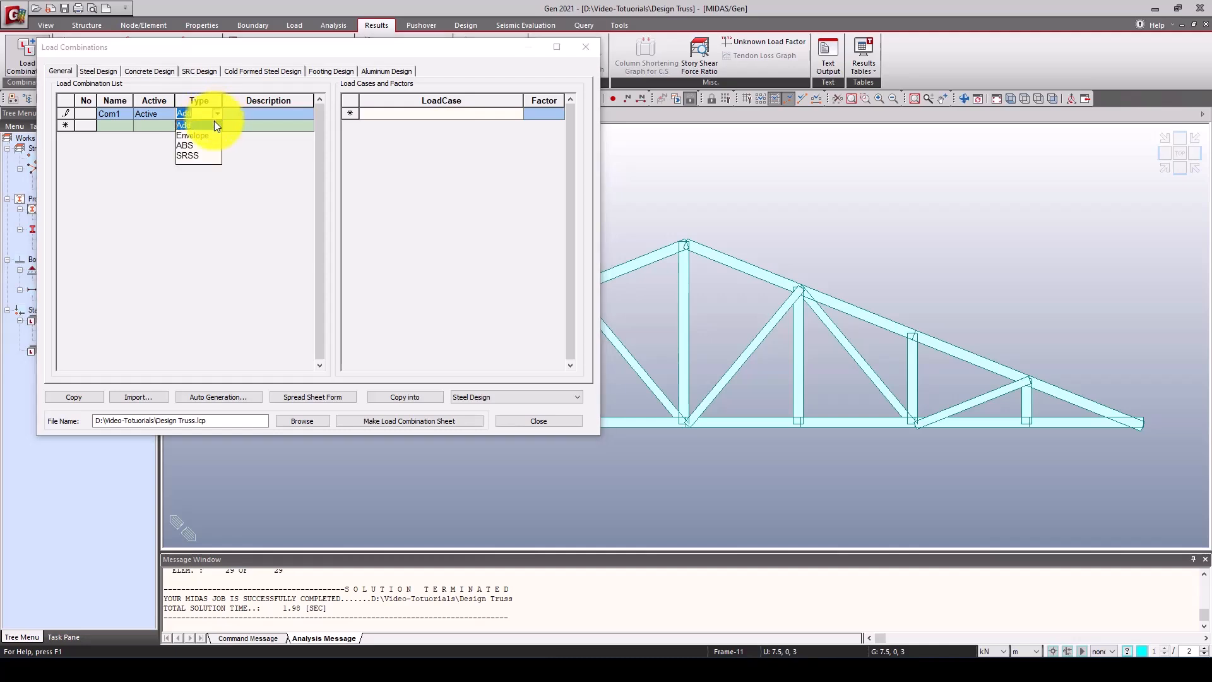
pyautogui.click(214, 122)
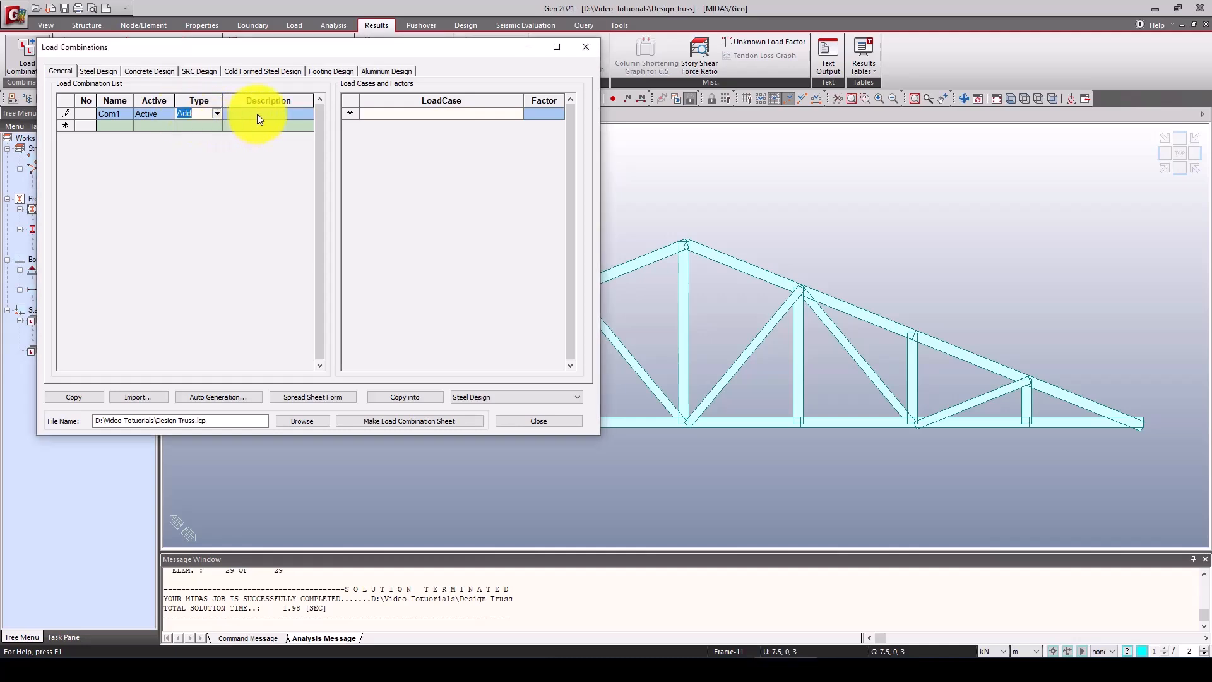
pyautogui.click(290, 120)
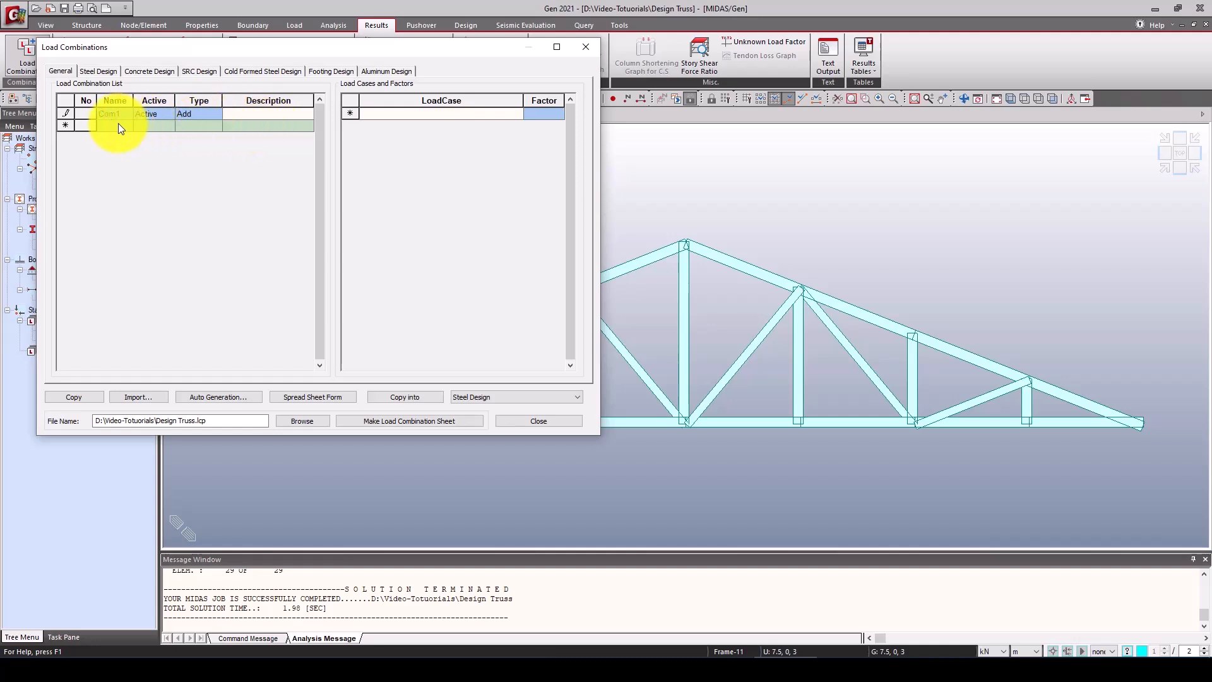
# Step: Assign load cases DL(ST) and LL(ST) to combination Com1, each with a factor of 1.0
pyautogui.click(441, 113)
pyautogui.click(517, 113)
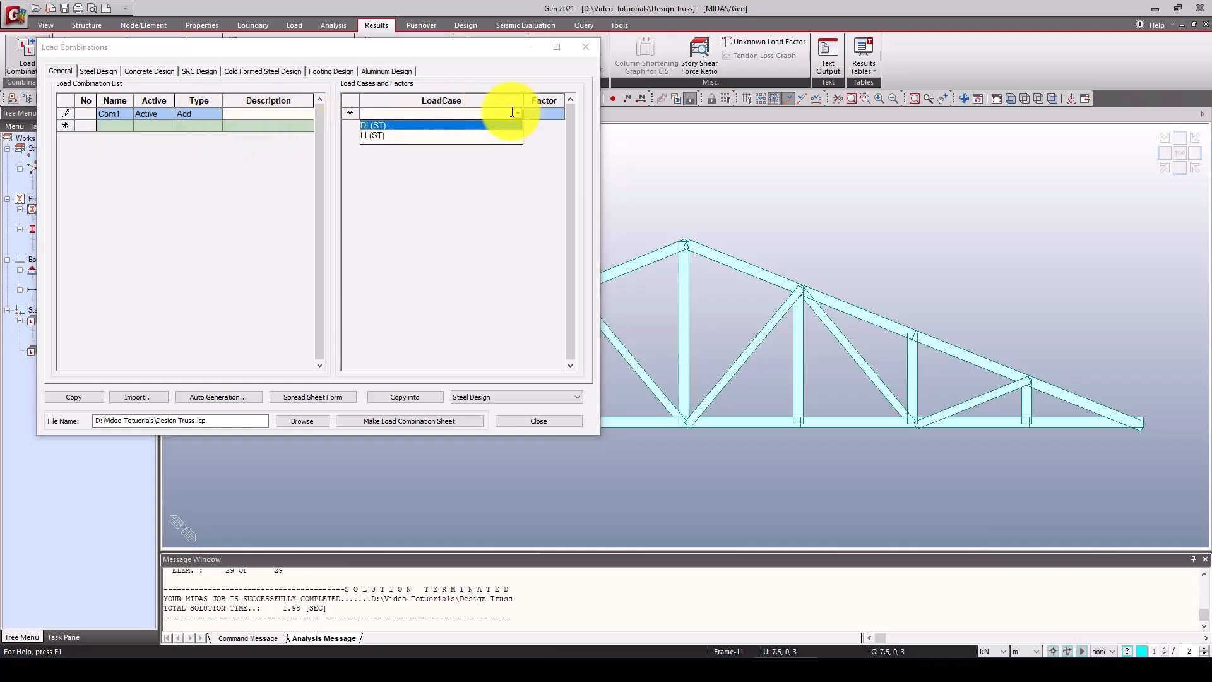
pyautogui.click(408, 125)
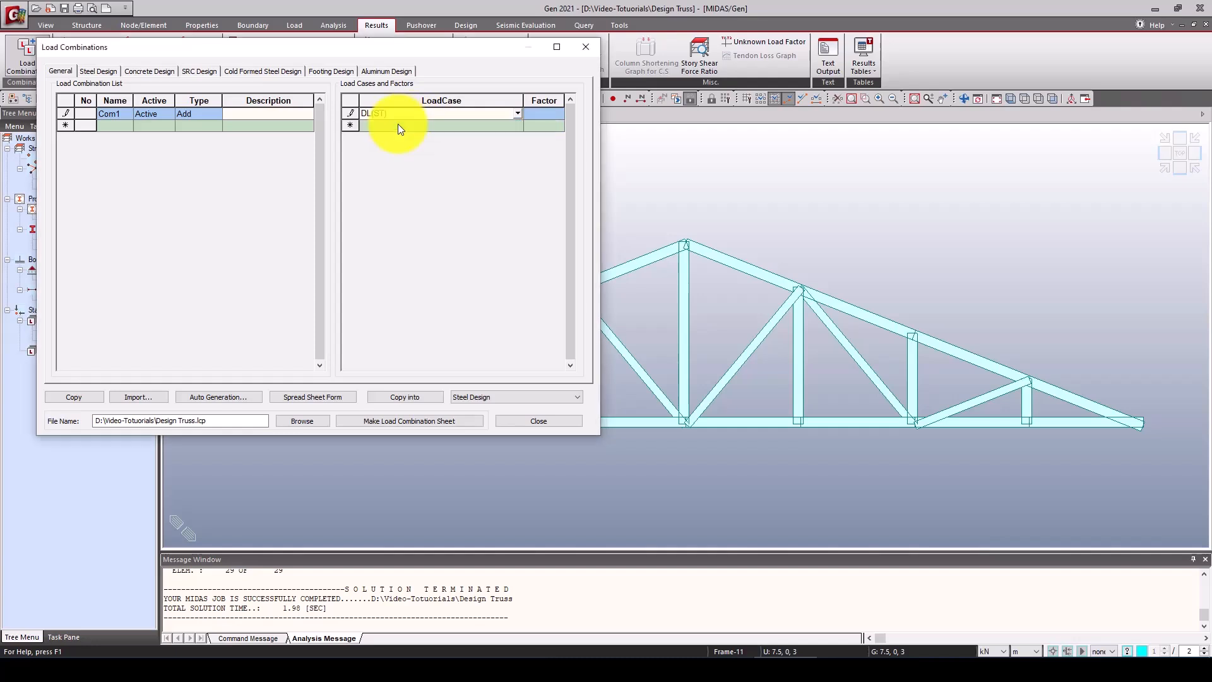
pyautogui.click(540, 115)
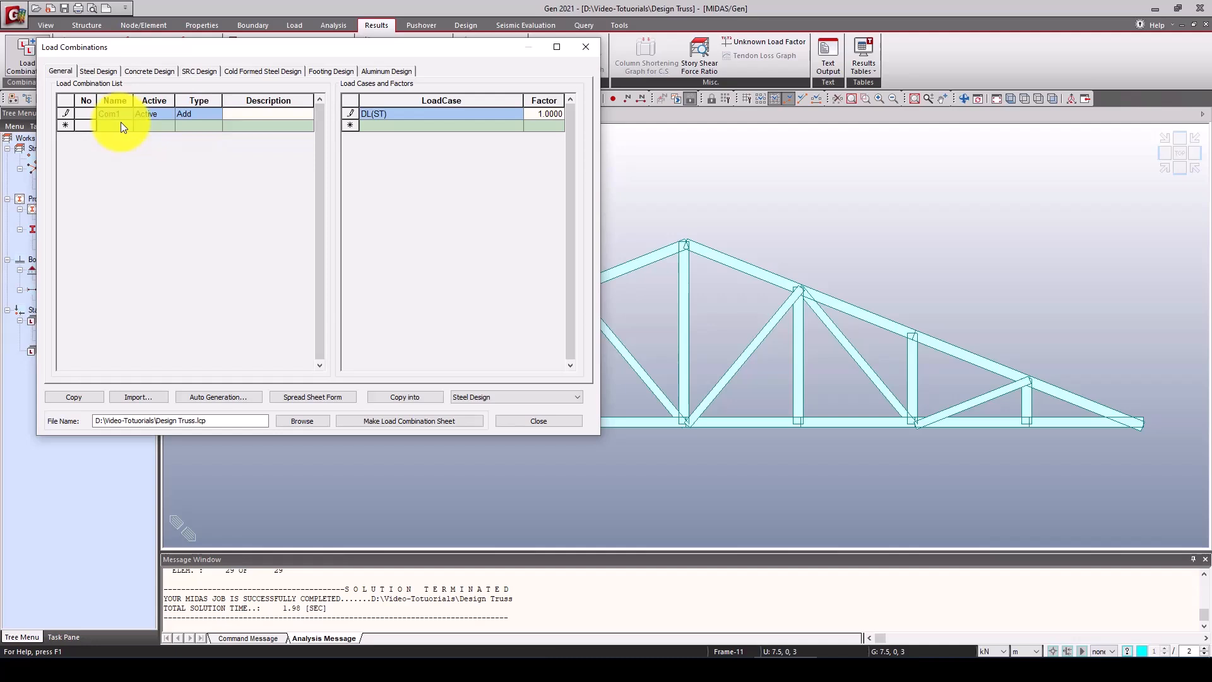
pyautogui.click(427, 126)
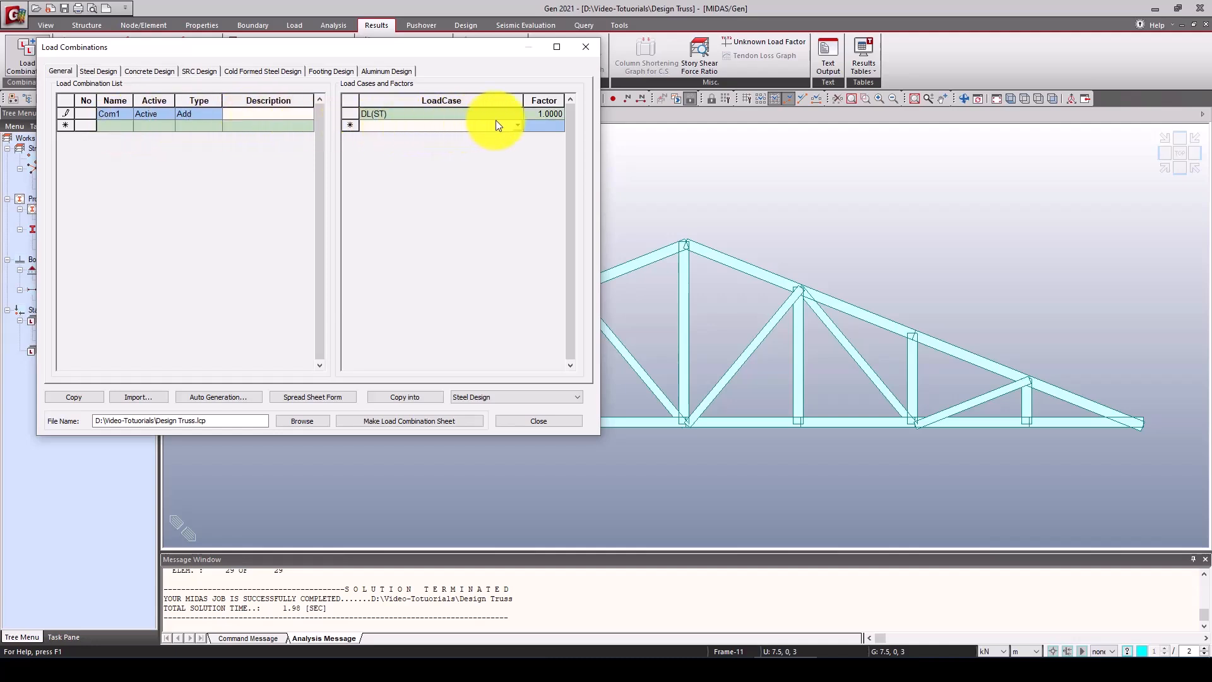
pyautogui.click(518, 125)
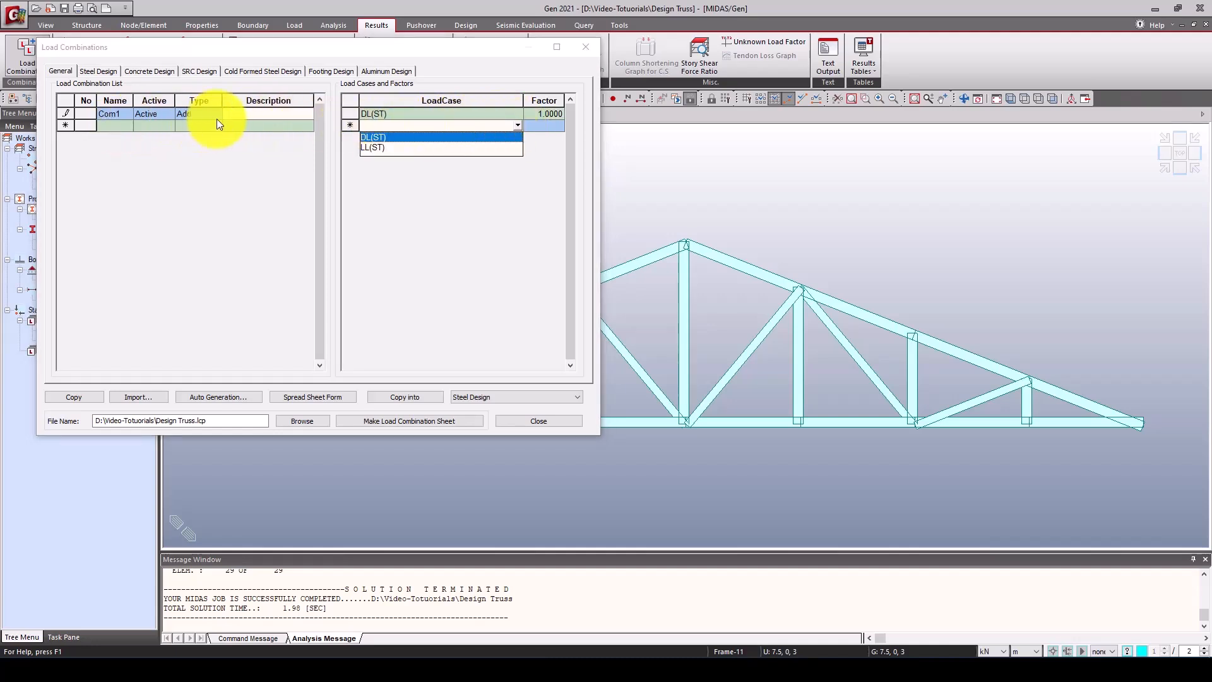
pyautogui.click(370, 148)
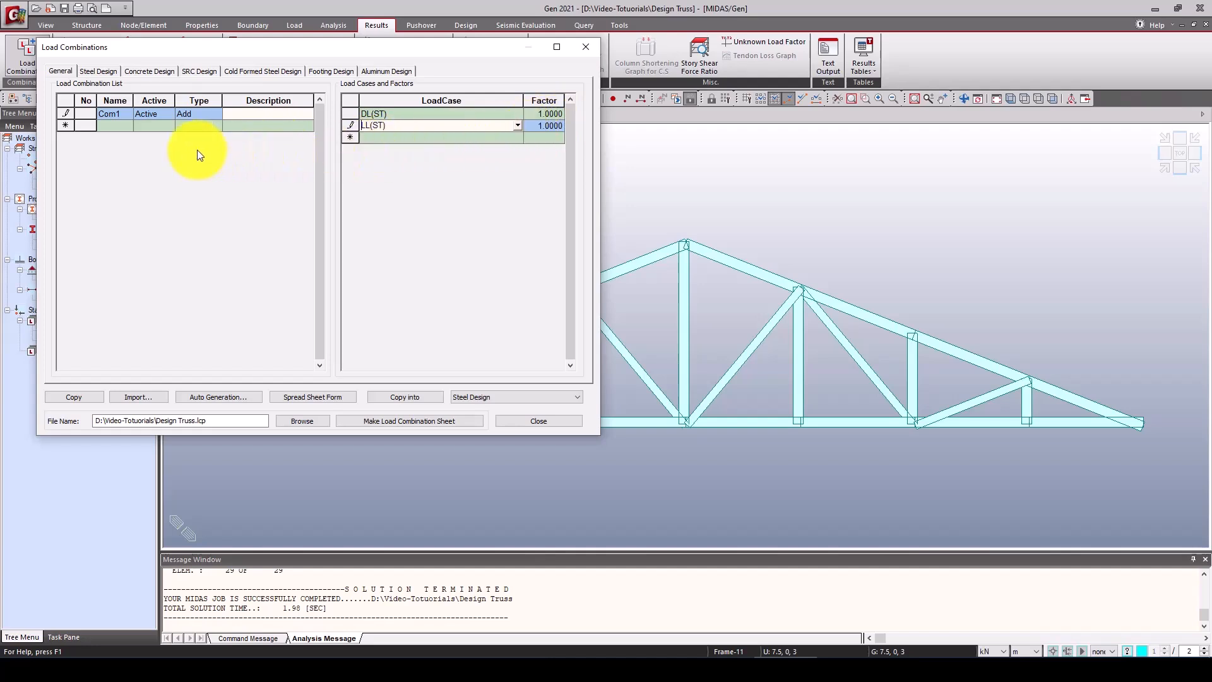
pyautogui.click(115, 127)
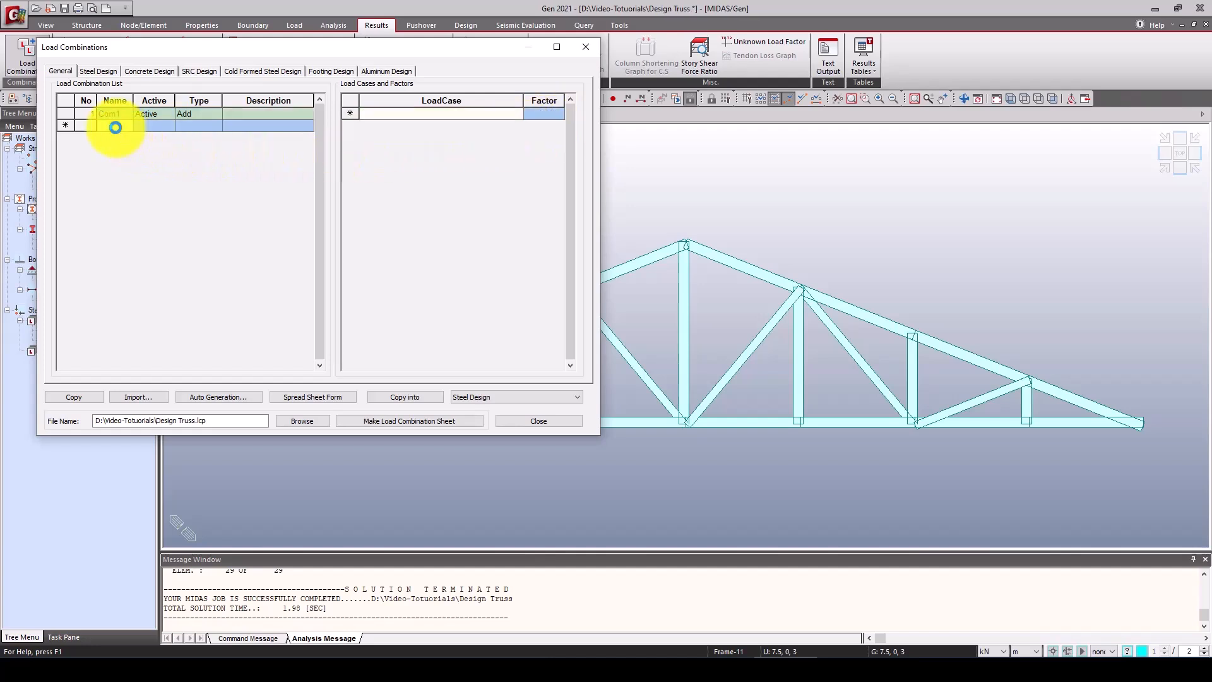
pyautogui.click(115, 128)
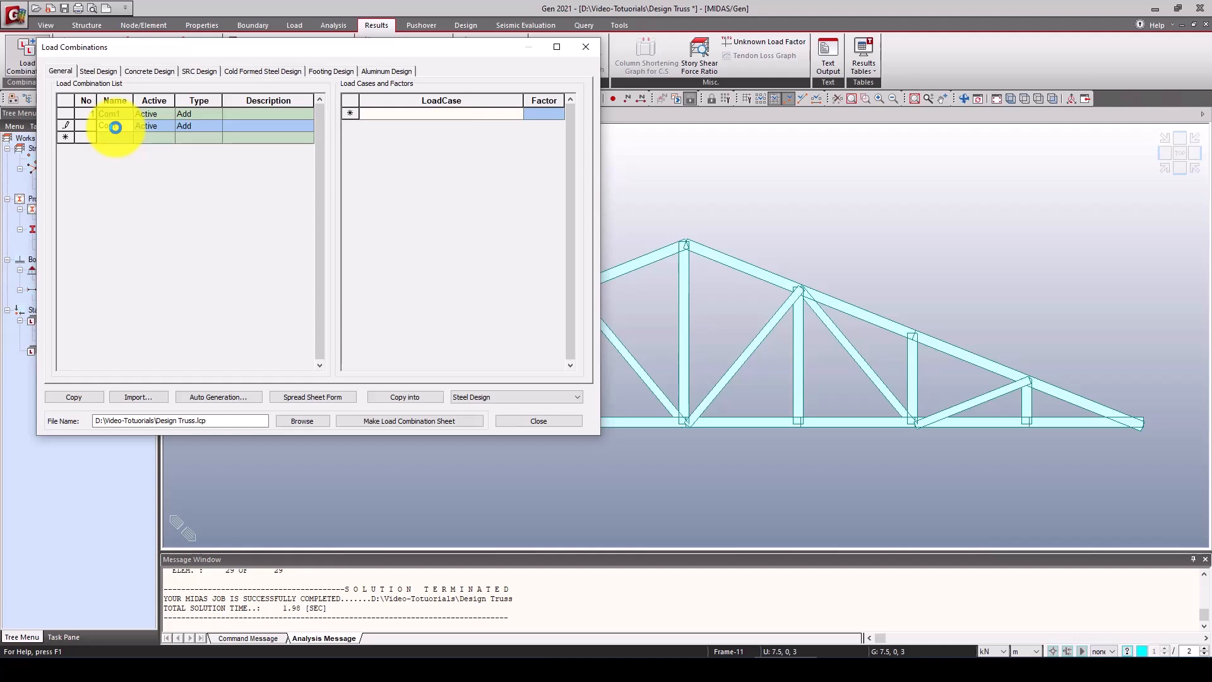
pyautogui.click(152, 126)
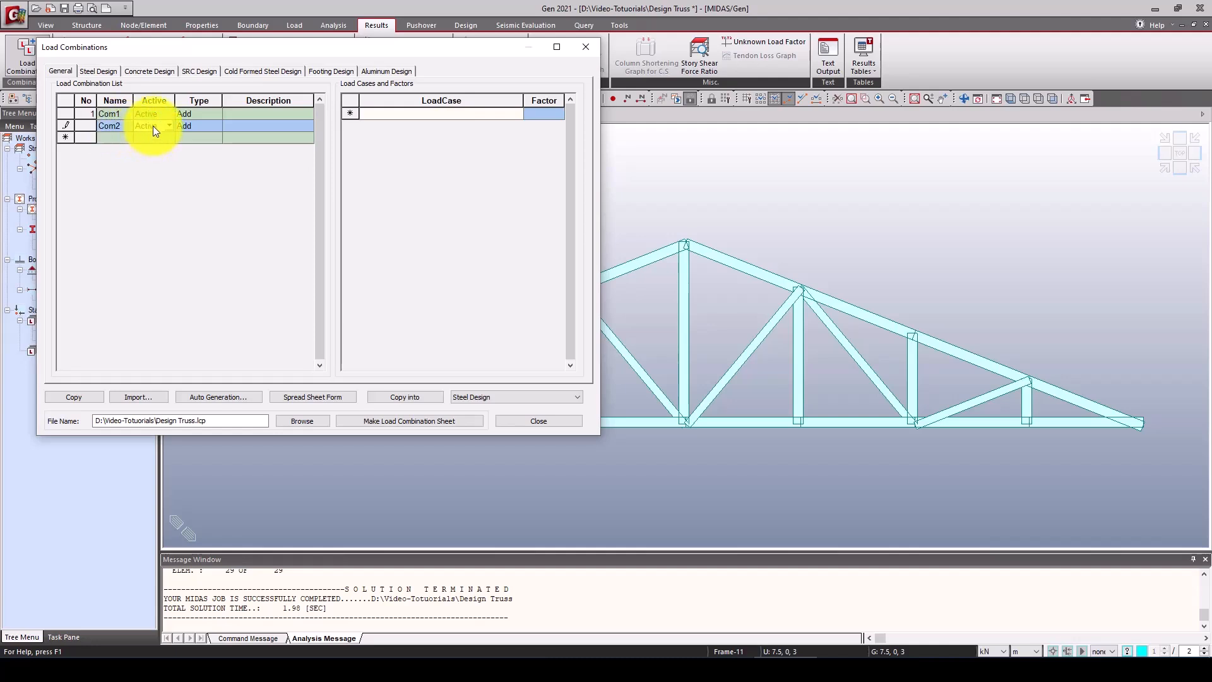
pyautogui.click(168, 126)
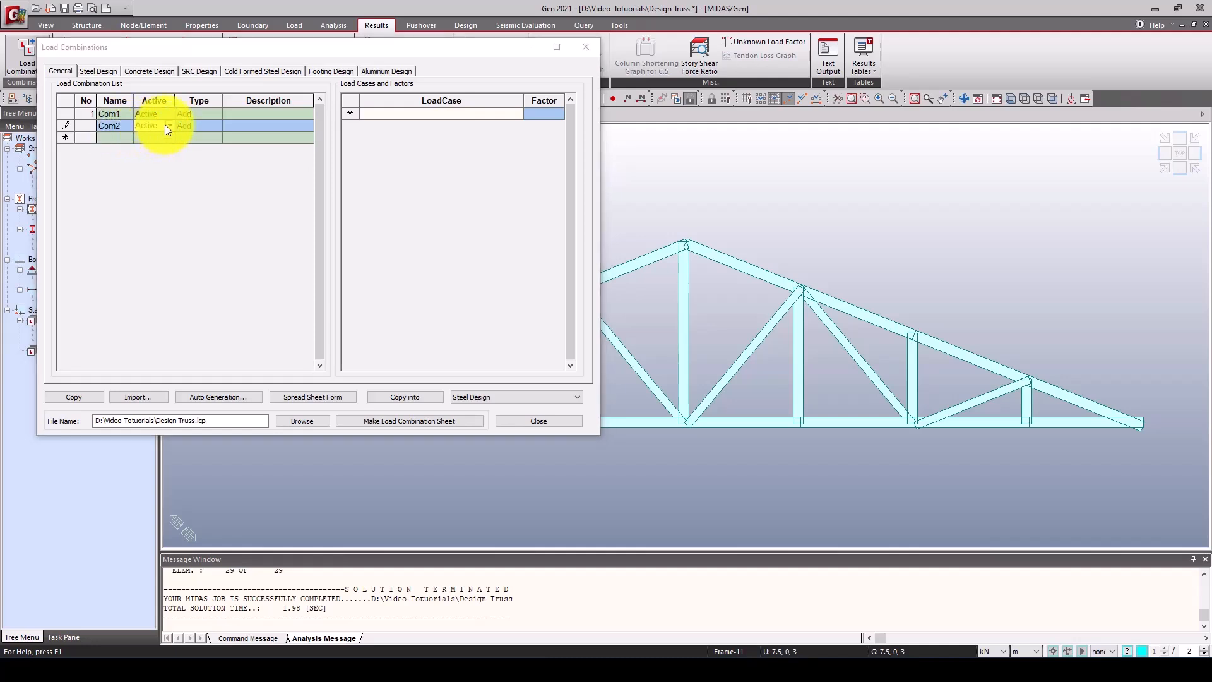
# Step: Create a steel design load combination named Com1 and set its active type to Strength/Stress
pyautogui.click(101, 70)
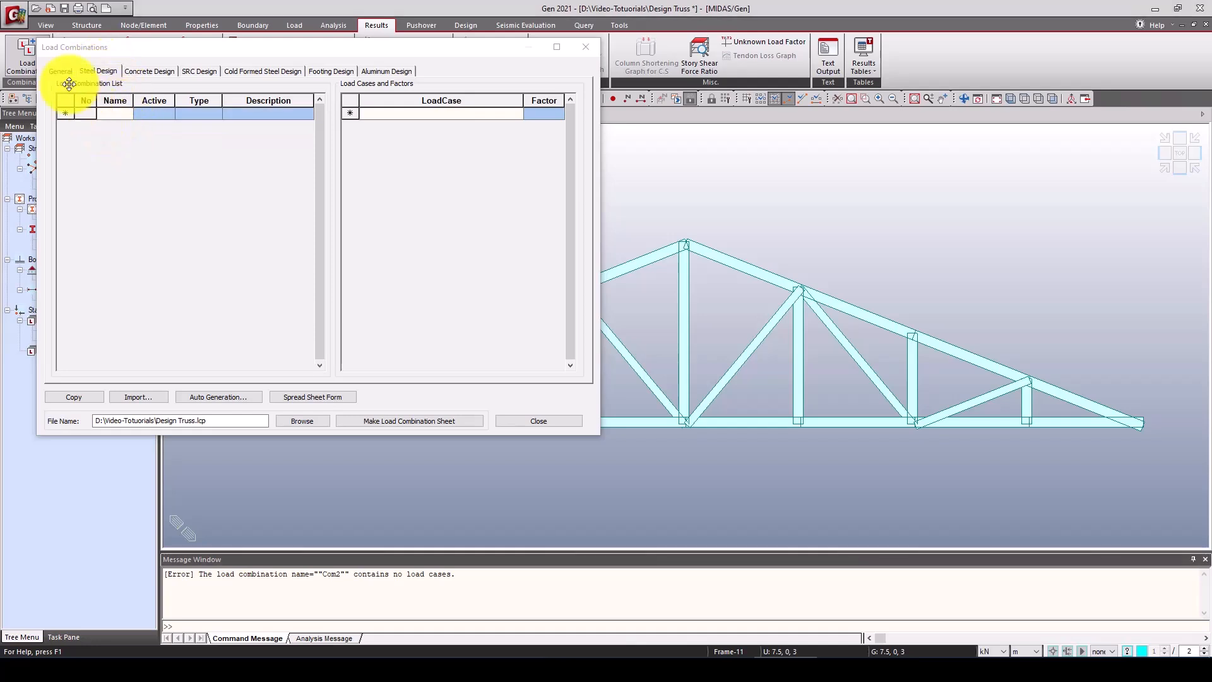
pyautogui.click(119, 114)
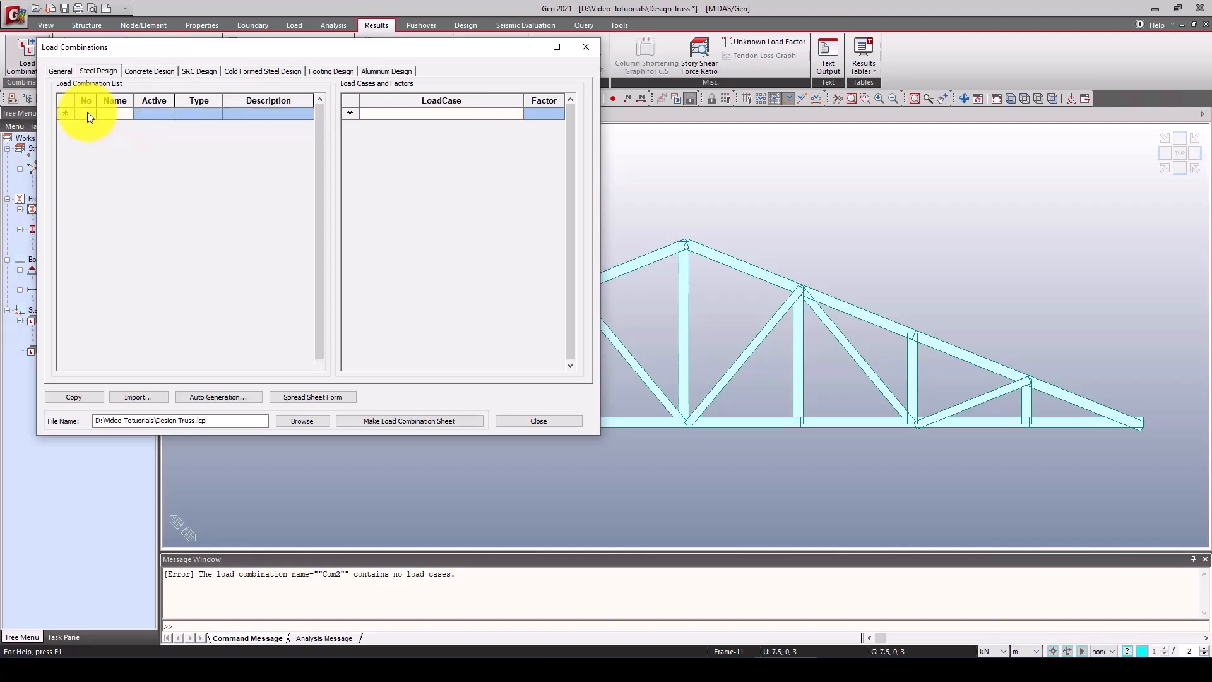
pyautogui.write('1')
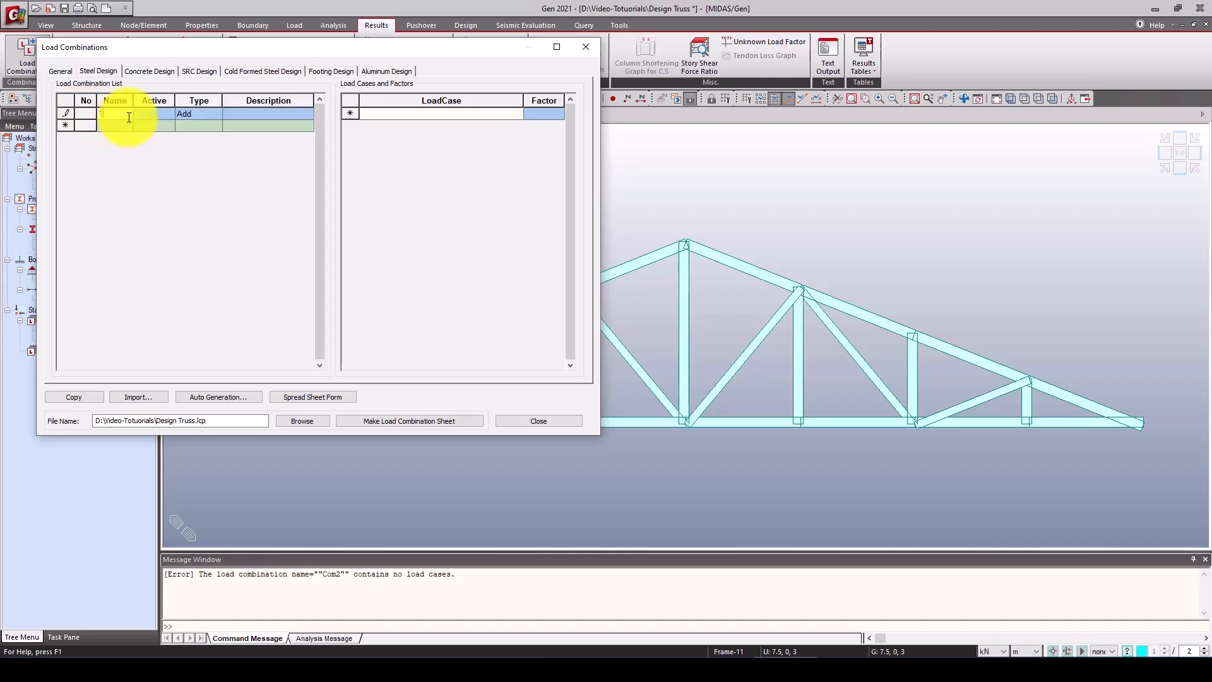
pyautogui.write('Com1')
pyautogui.click(168, 114)
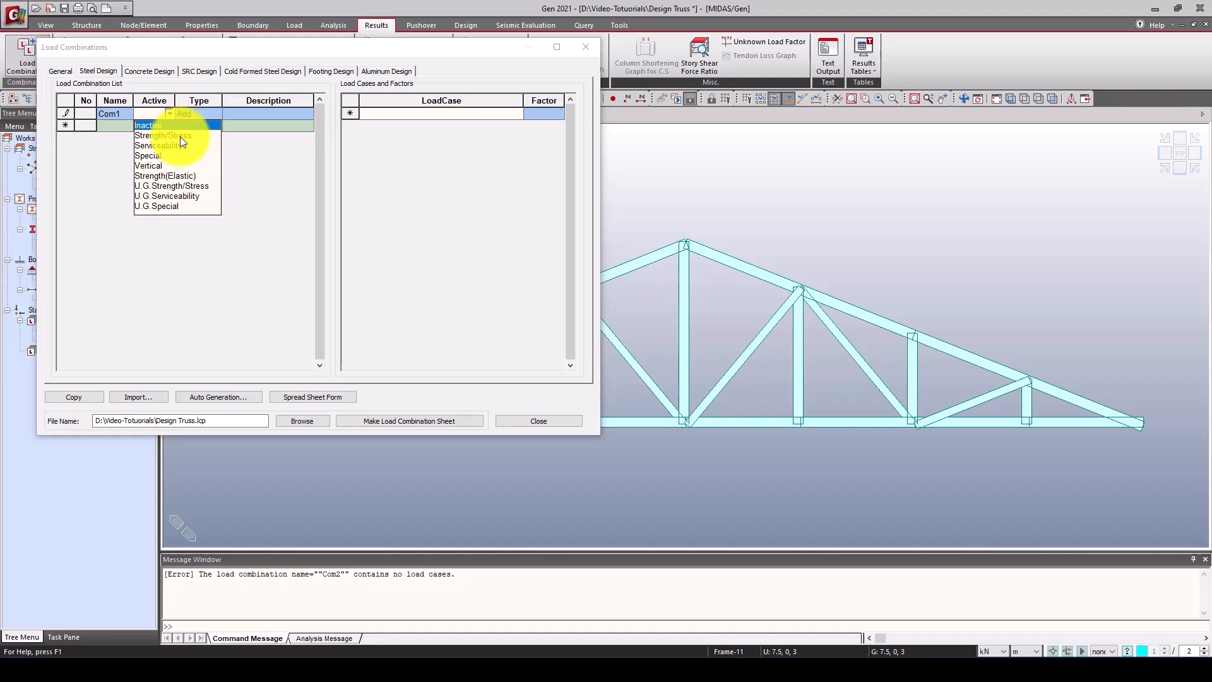
pyautogui.click(182, 136)
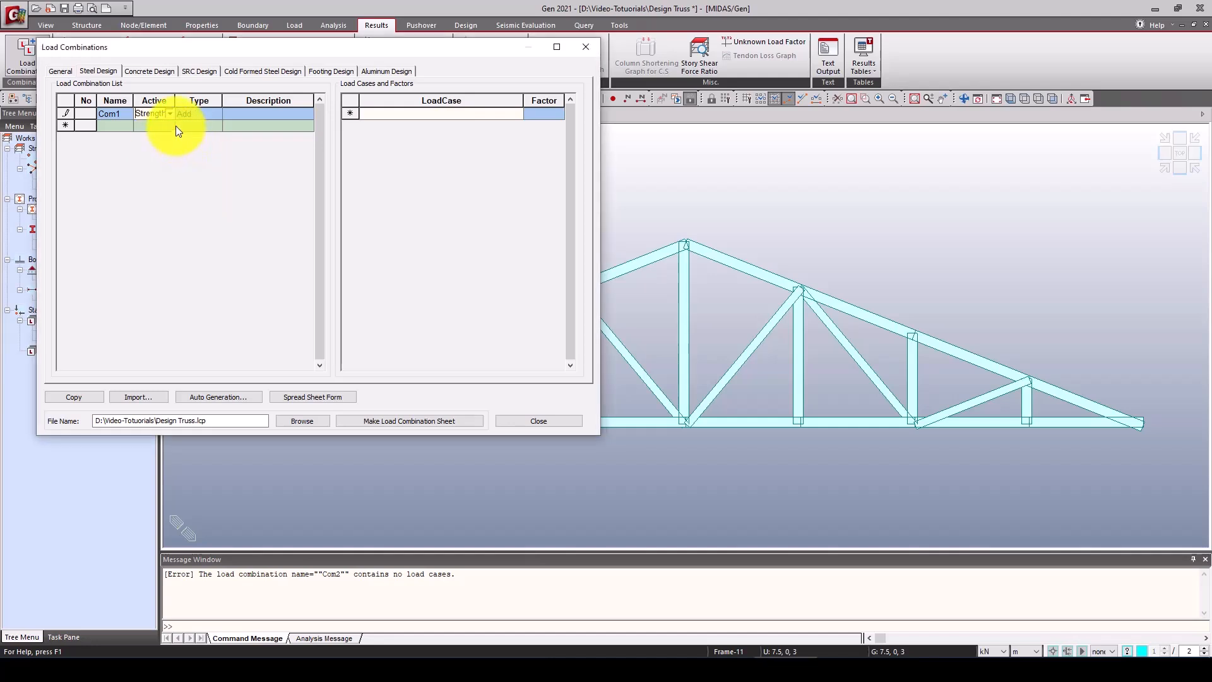
# Step: Assign load case DL(ST) with factor 1.0 to the steel design combination Com1
pyautogui.click(423, 112)
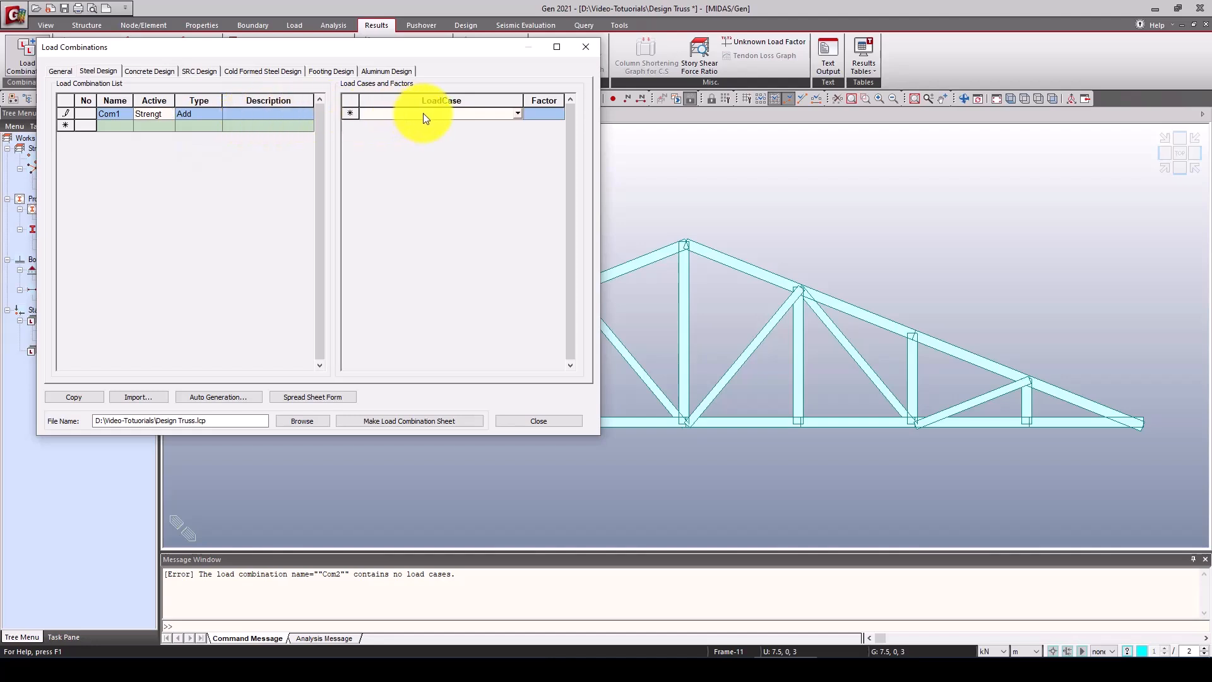
pyautogui.click(518, 113)
pyautogui.click(454, 123)
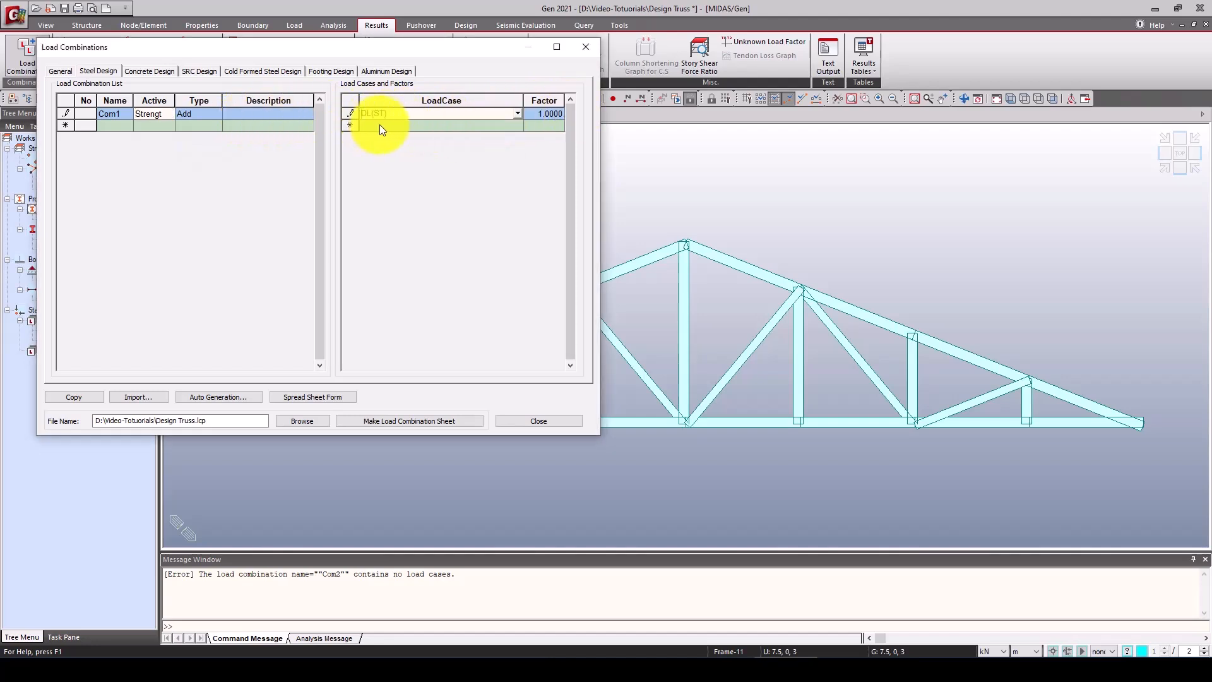
# Step: Add a second steel design combination named C containing load case LL(ST) with factor 1.0
pyautogui.click(120, 123)
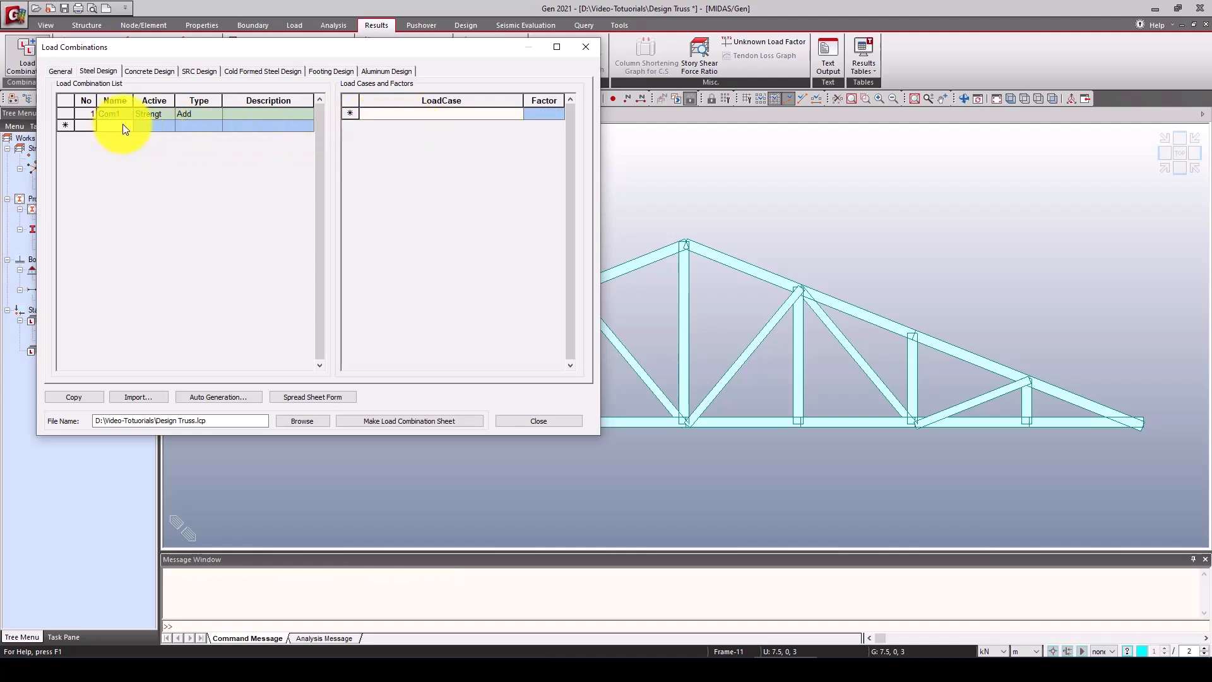
pyautogui.write('C')
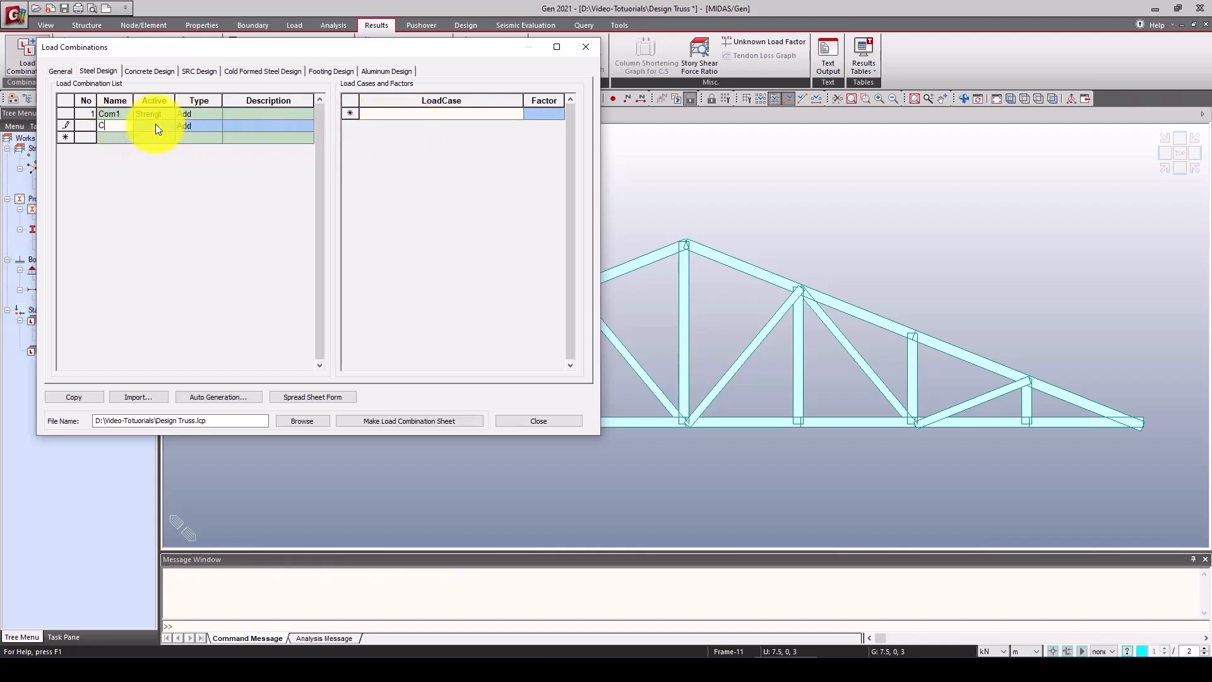
pyautogui.click(409, 112)
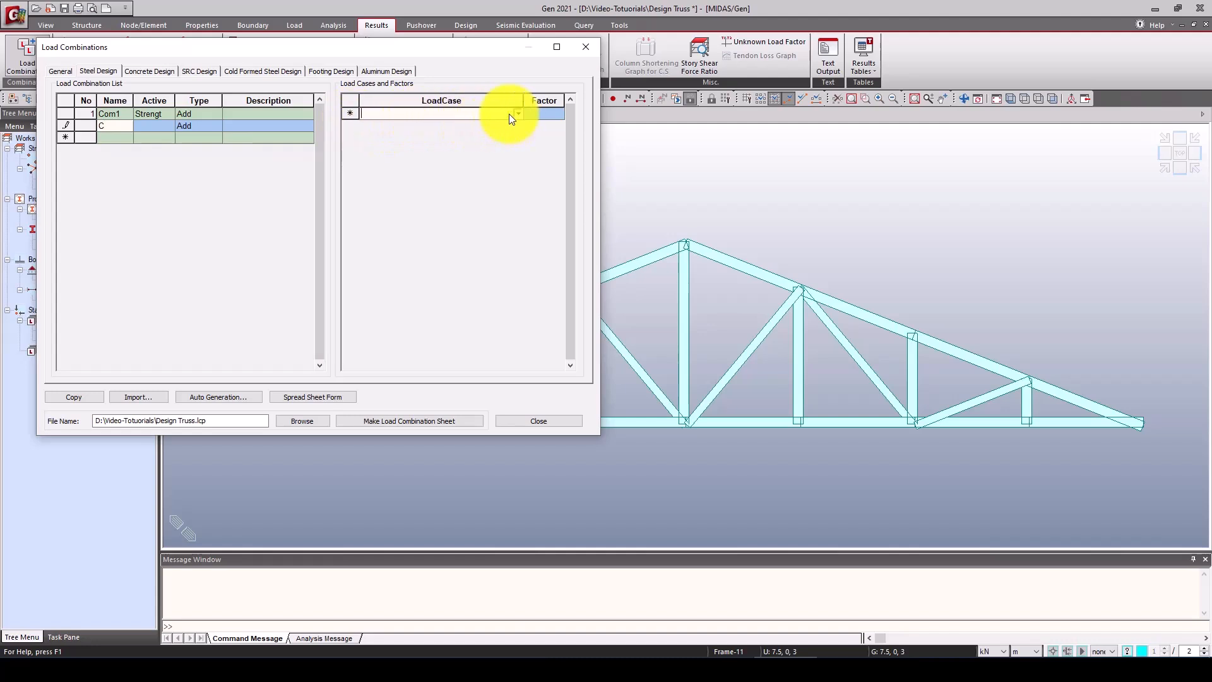
pyautogui.click(511, 114)
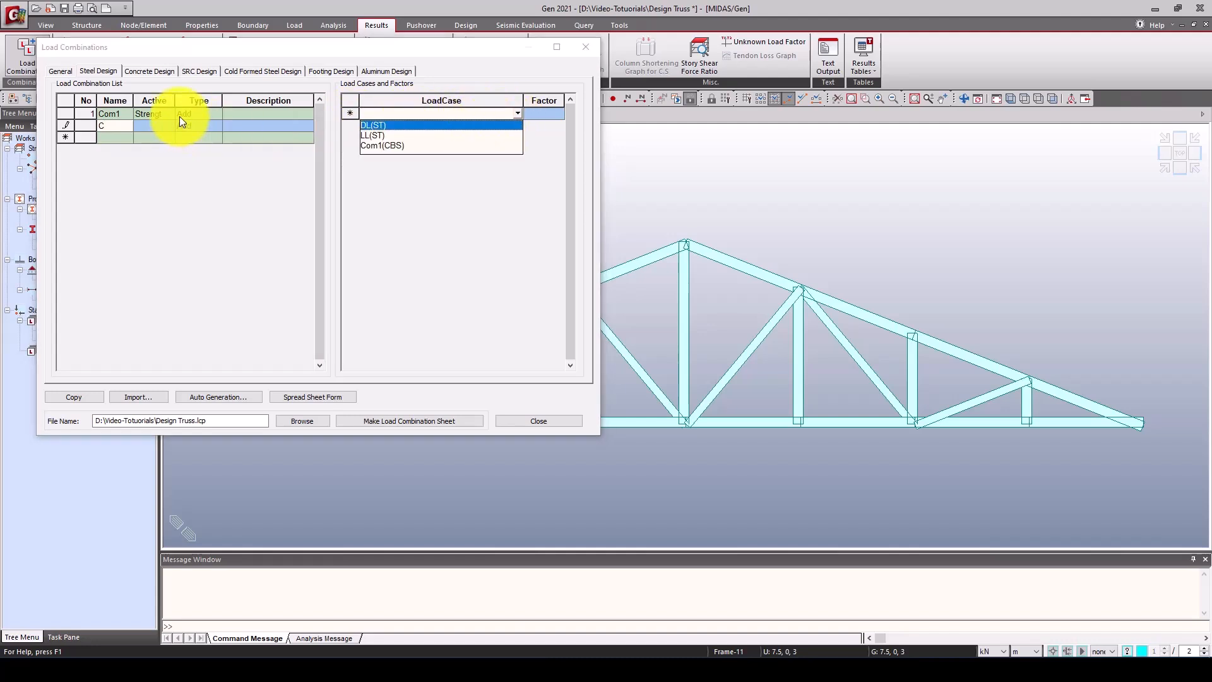
pyautogui.click(370, 135)
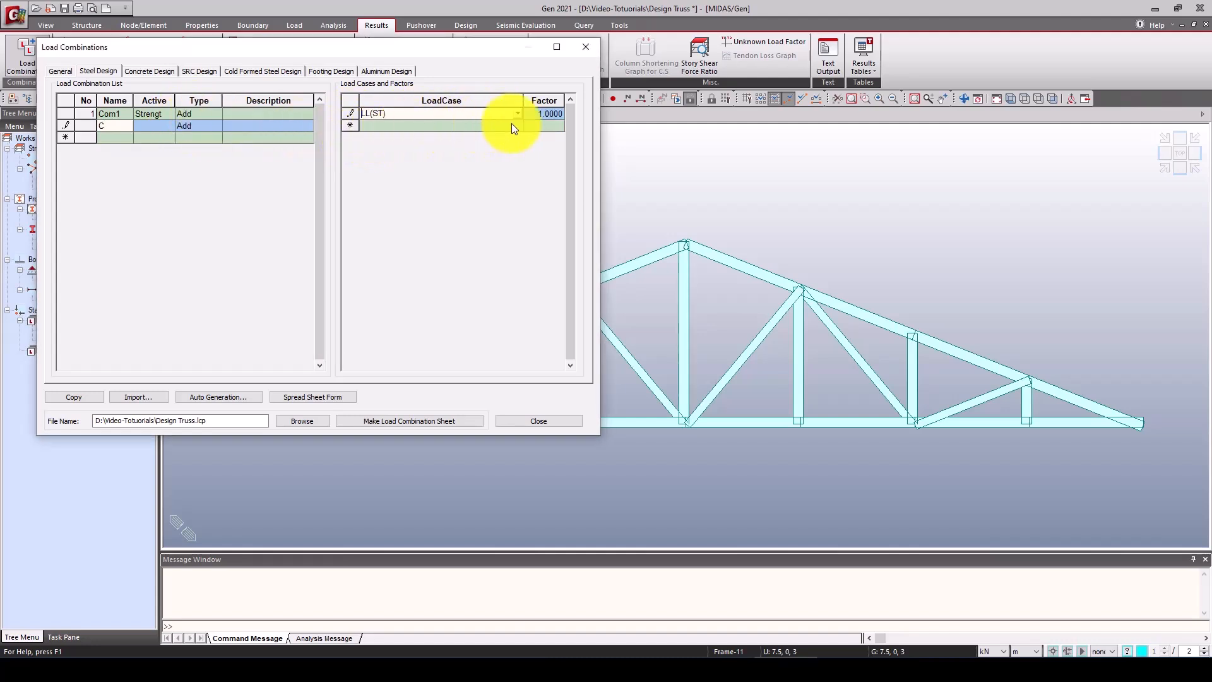
# Step: Add load case LL(ST) with factor 1.0 to the steel design combination Com1
pyautogui.click(191, 112)
pyautogui.click(408, 125)
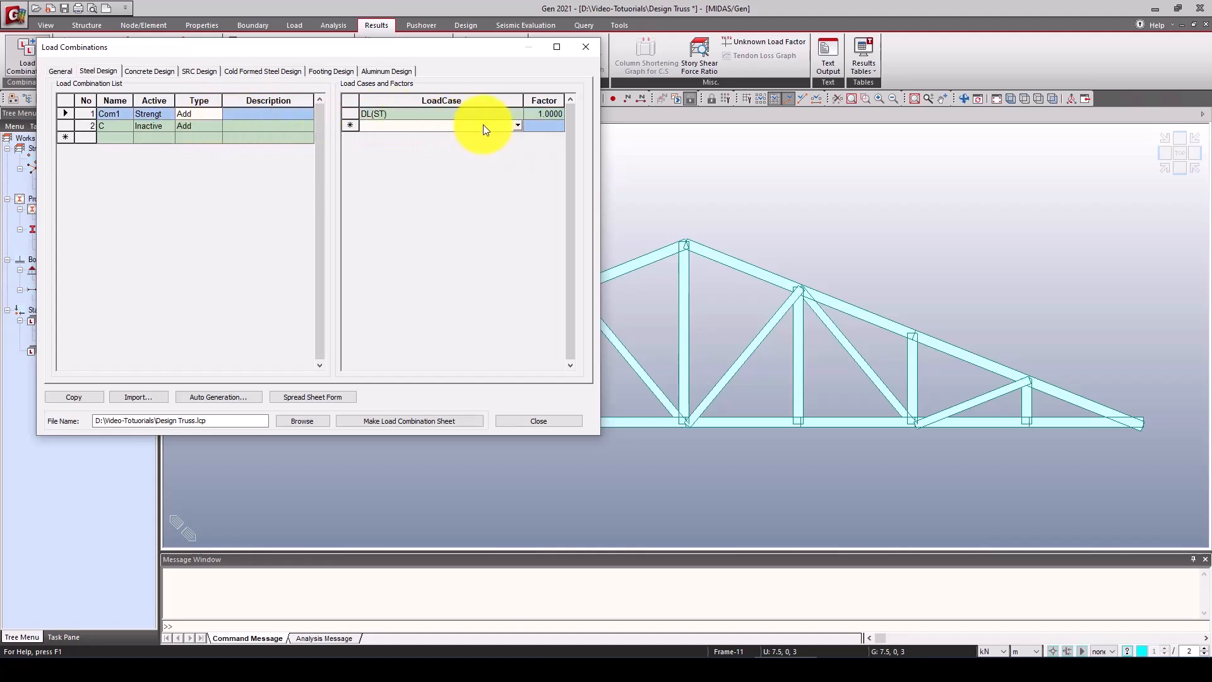
pyautogui.click(516, 125)
pyautogui.click(400, 147)
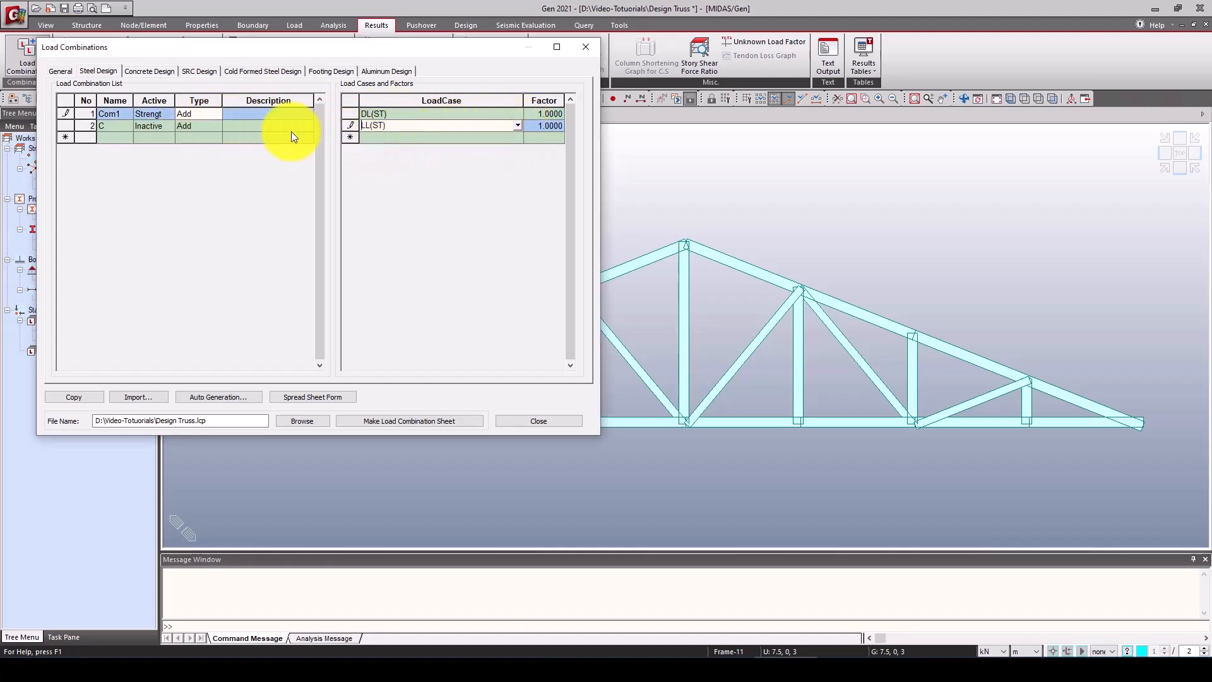
# Step: Set the second steel design combination to Strength/Stress and rename it Com2
pyautogui.click(150, 126)
pyautogui.click(167, 126)
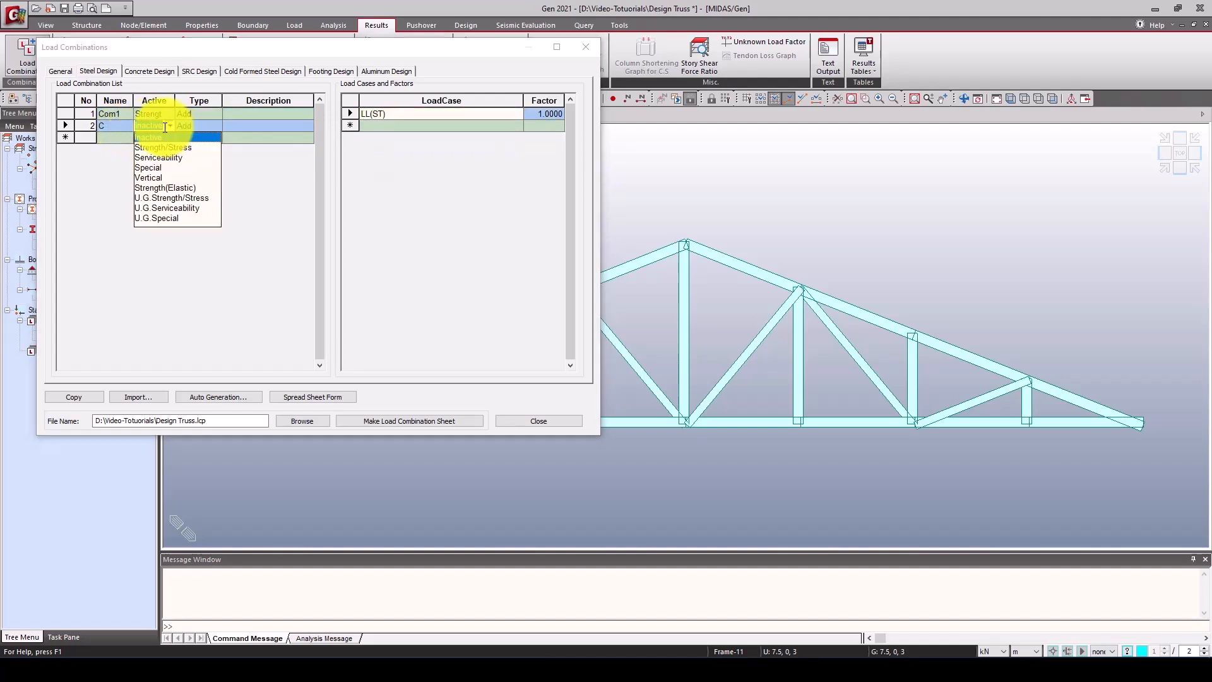
pyautogui.click(162, 148)
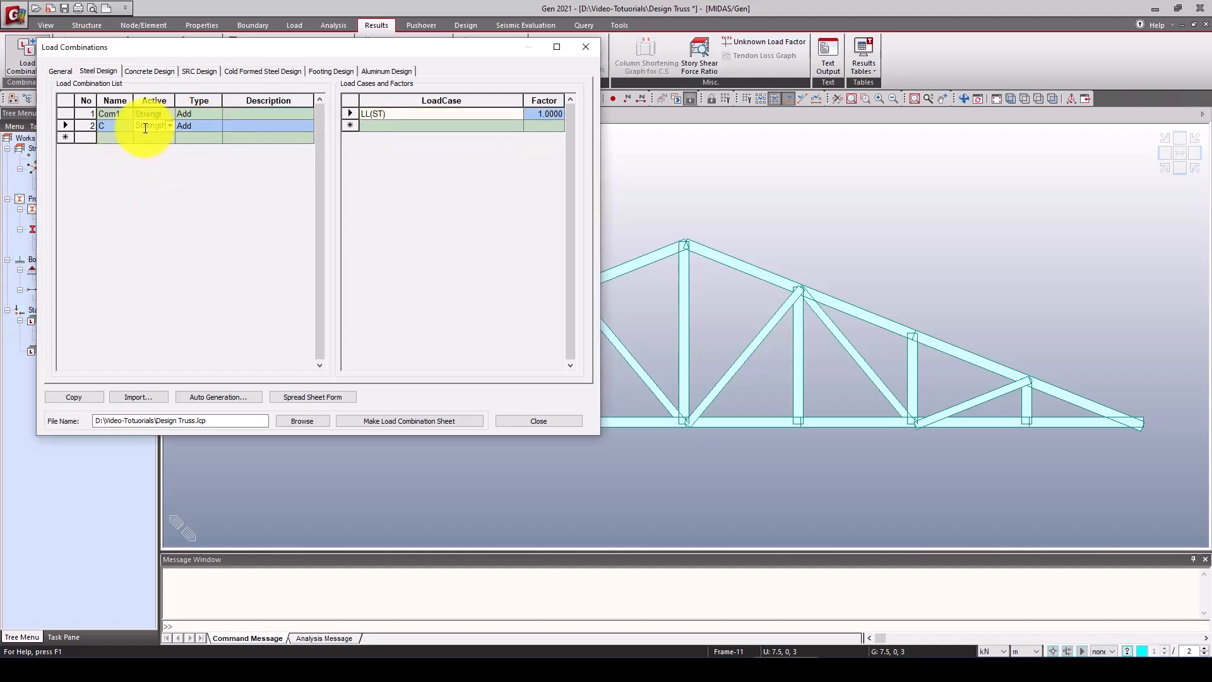
pyautogui.click(114, 127)
pyautogui.write('Com2')
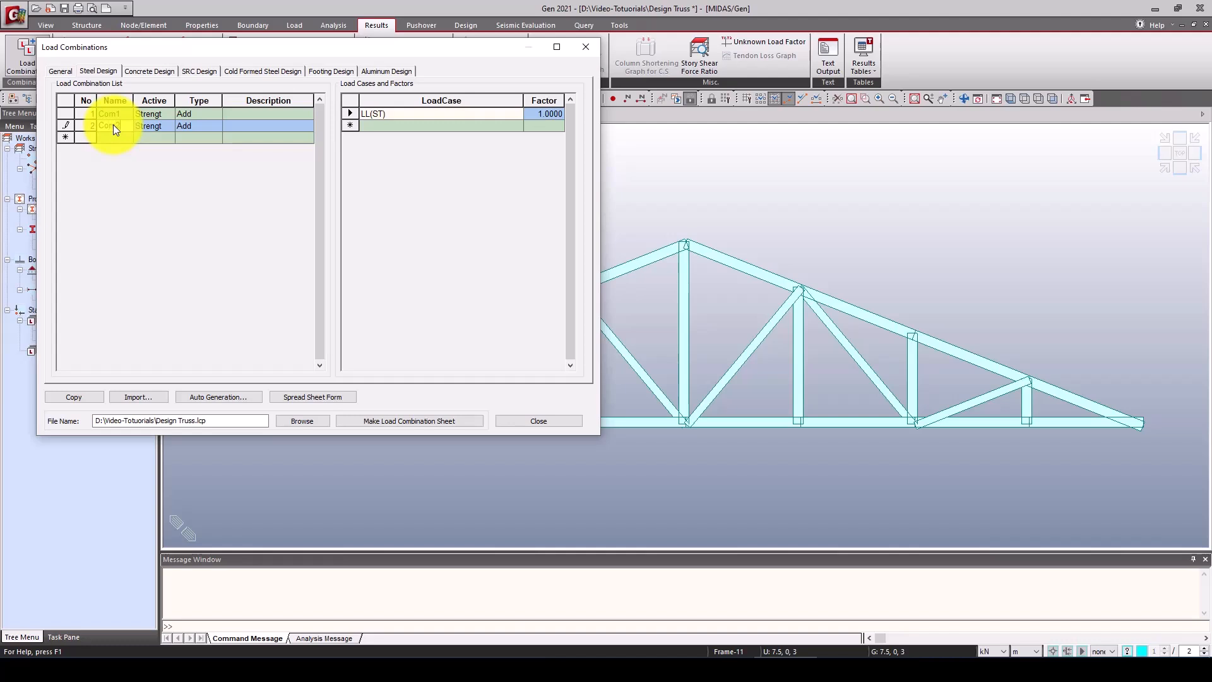
# Step: In combination Com2, make the first load case DL(ST) with factor 1.2 and add LL(ST) as the second load case
pyautogui.click(410, 124)
pyautogui.click(490, 115)
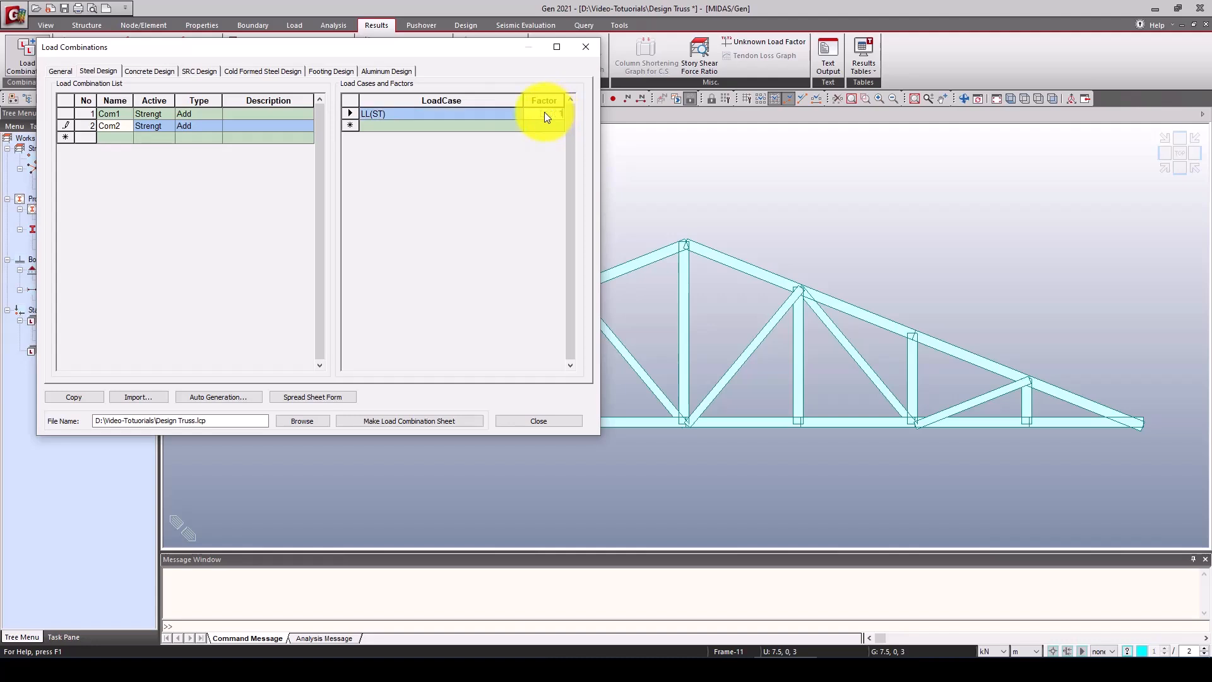
pyautogui.click(486, 124)
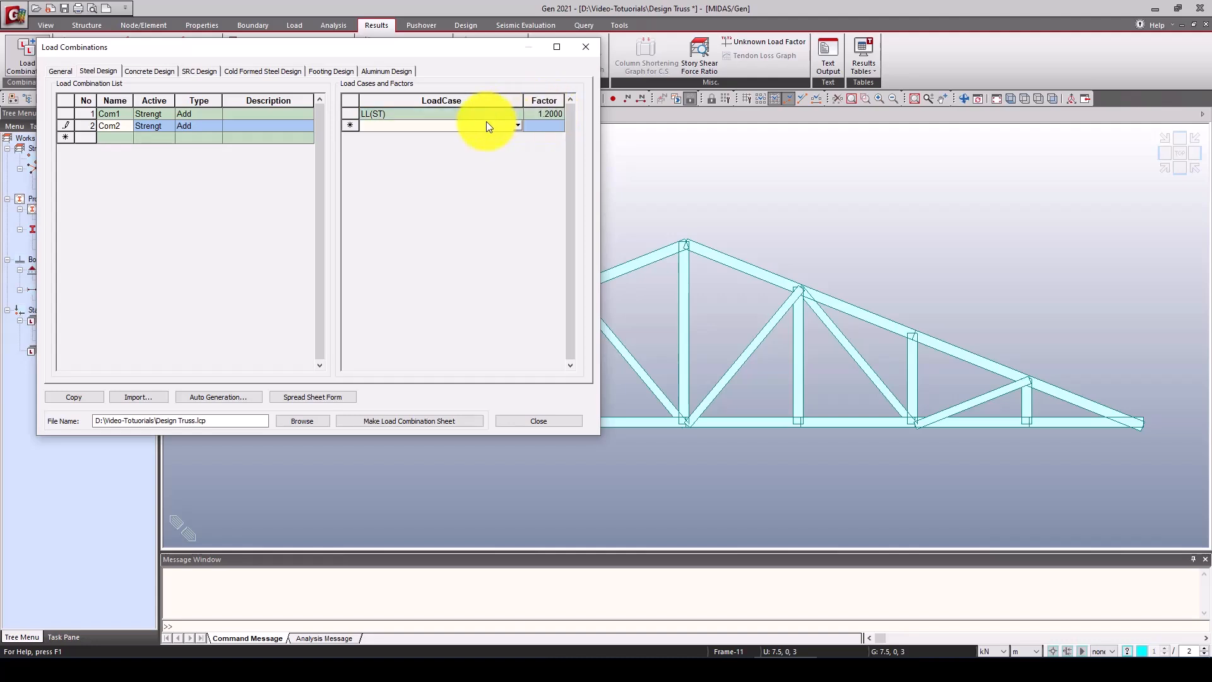
pyautogui.click(514, 125)
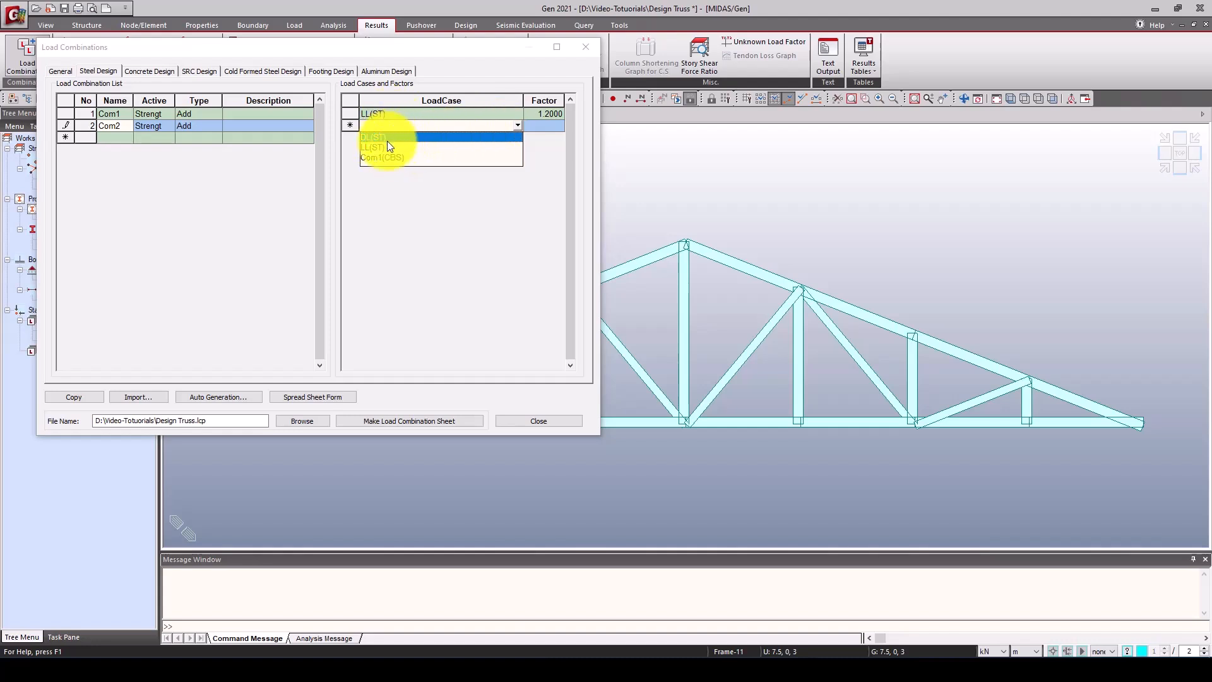
pyautogui.click(385, 147)
pyautogui.click(396, 118)
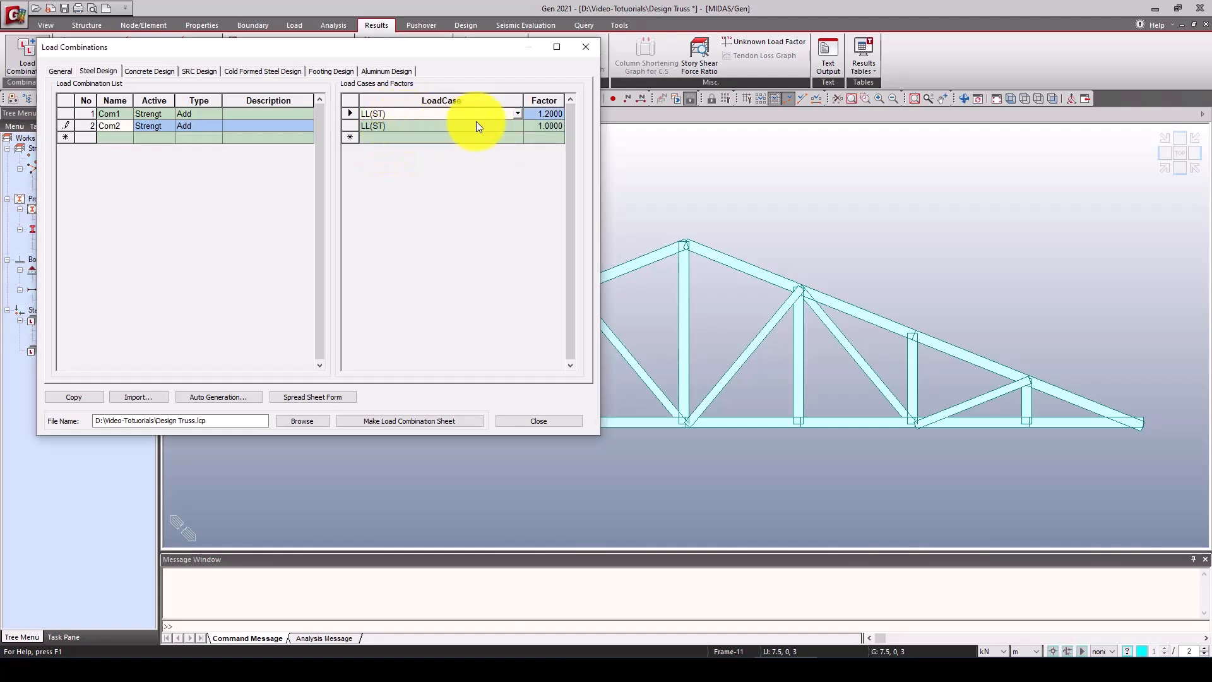
pyautogui.click(517, 113)
pyautogui.click(413, 127)
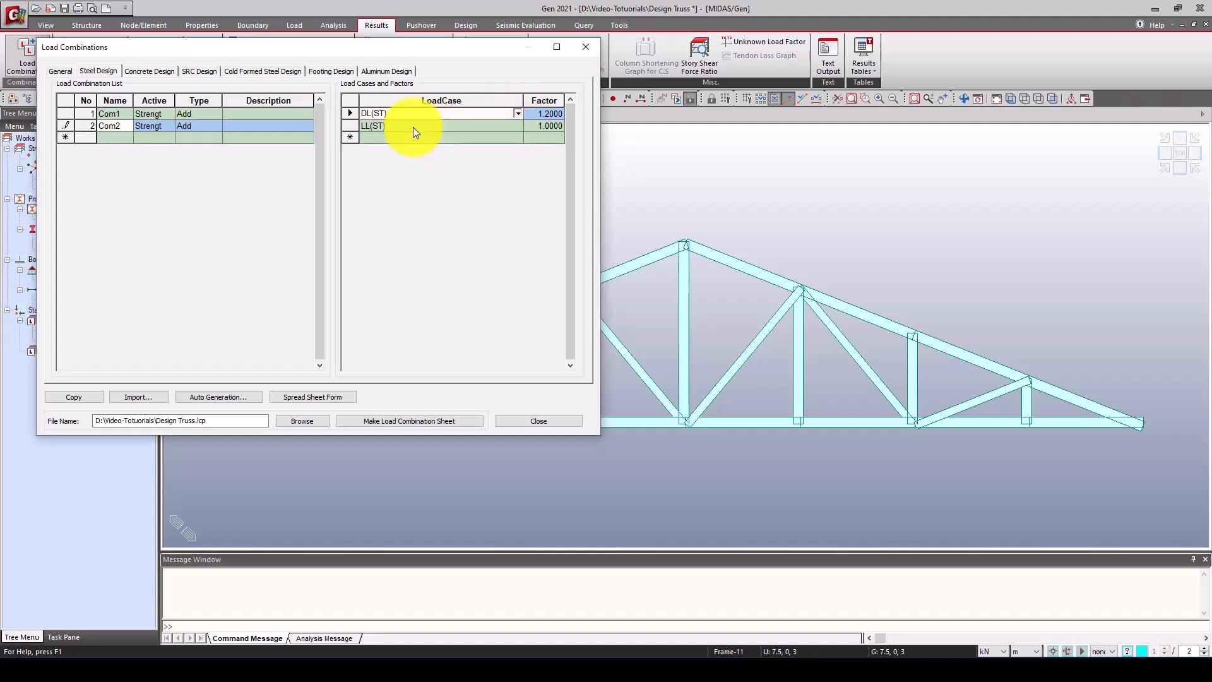
# Step: Set the LL(ST) factor in combination Com2 to 1.6 and close the load combinations
pyautogui.click(543, 125)
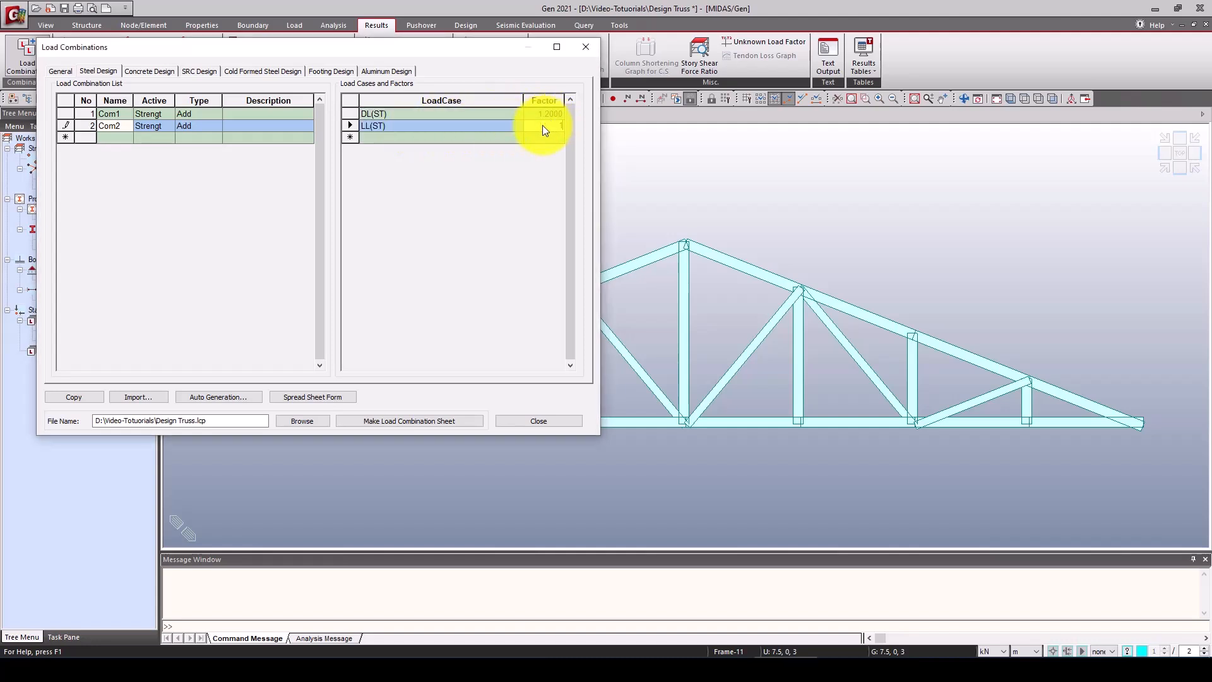
pyautogui.press('Return')
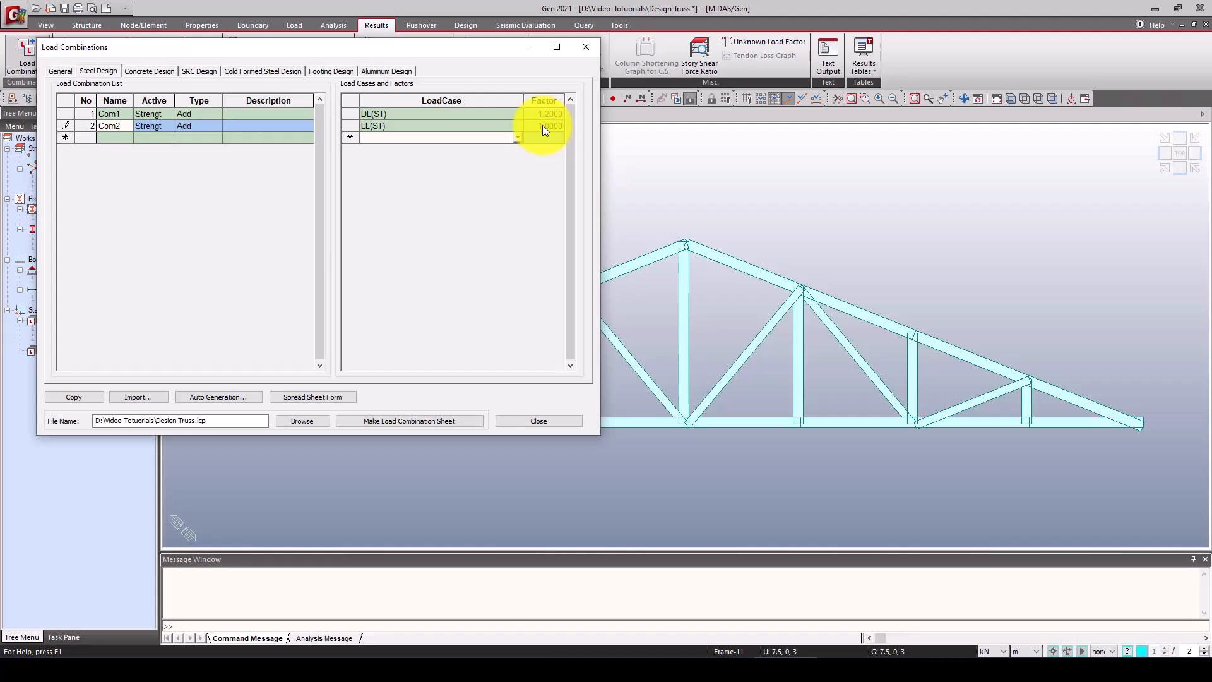
pyautogui.click(542, 125)
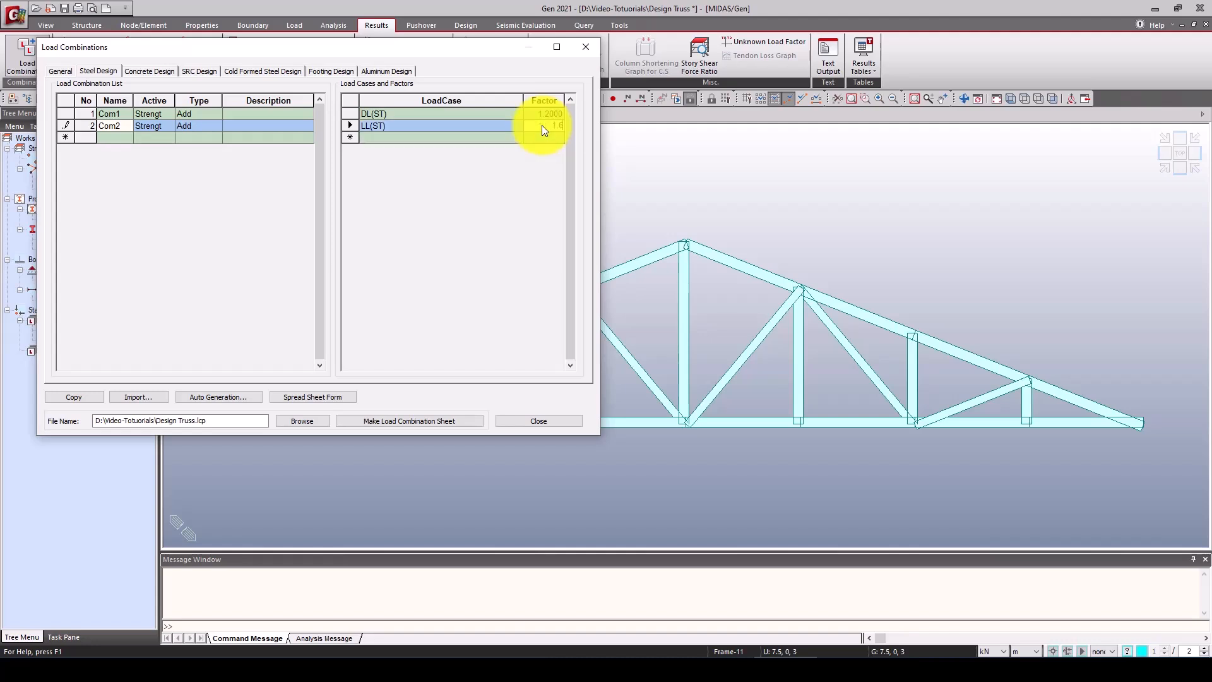
pyautogui.click(511, 421)
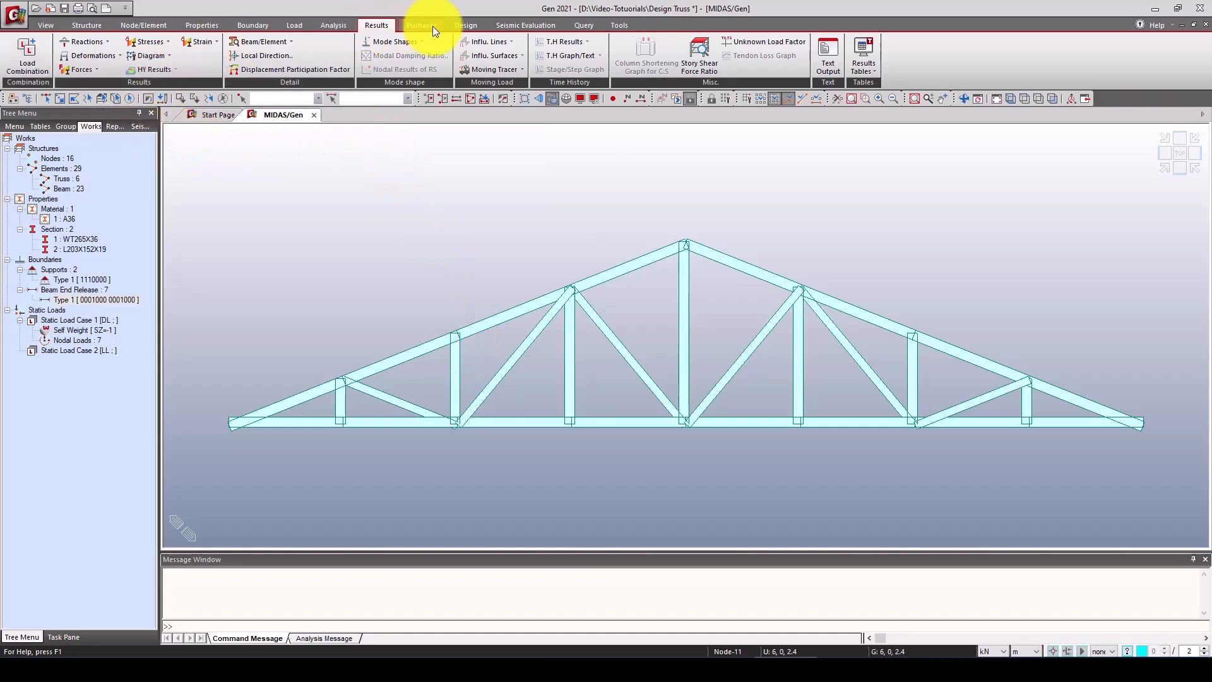
# Step: Display the FXYZ support reactions for load case ST: DL with values and legend turned on
pyautogui.click(90, 41)
pyautogui.click(101, 60)
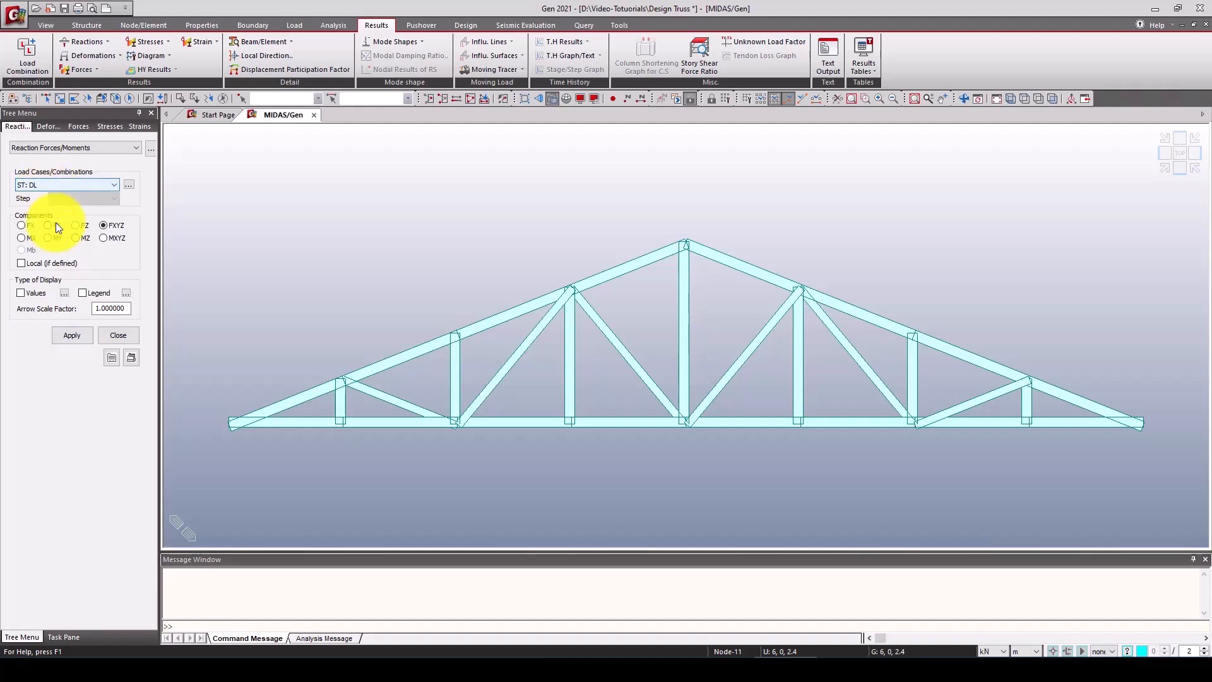
pyautogui.click(80, 339)
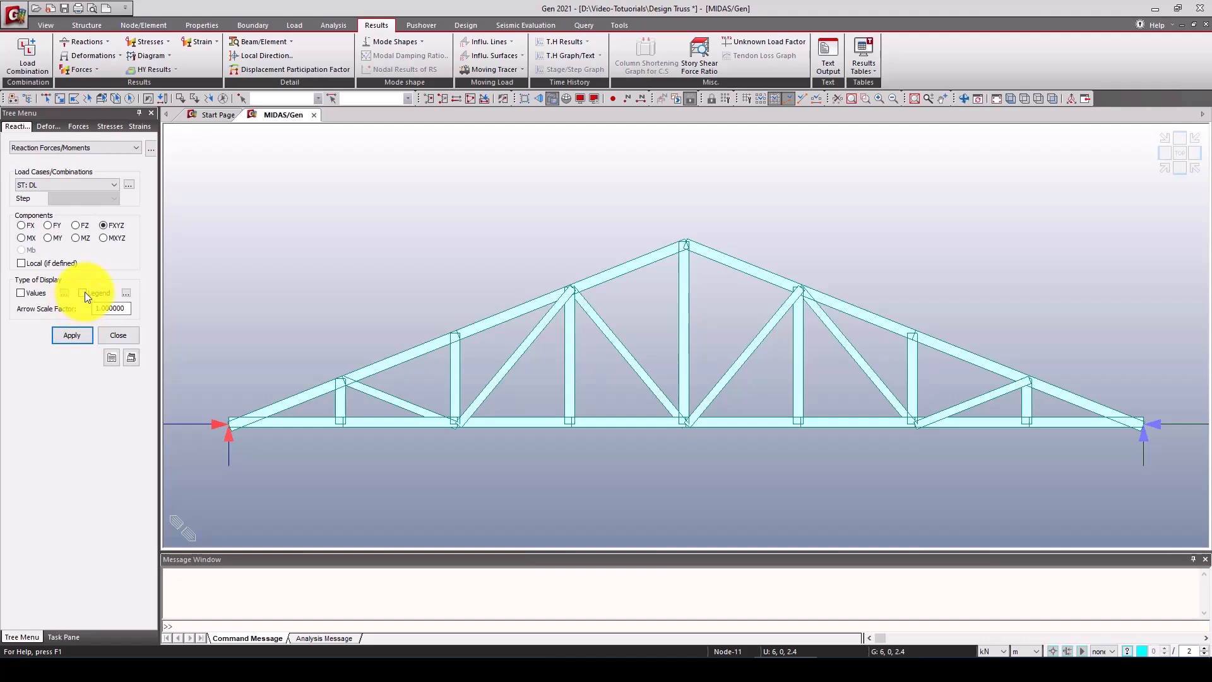
pyautogui.click(78, 341)
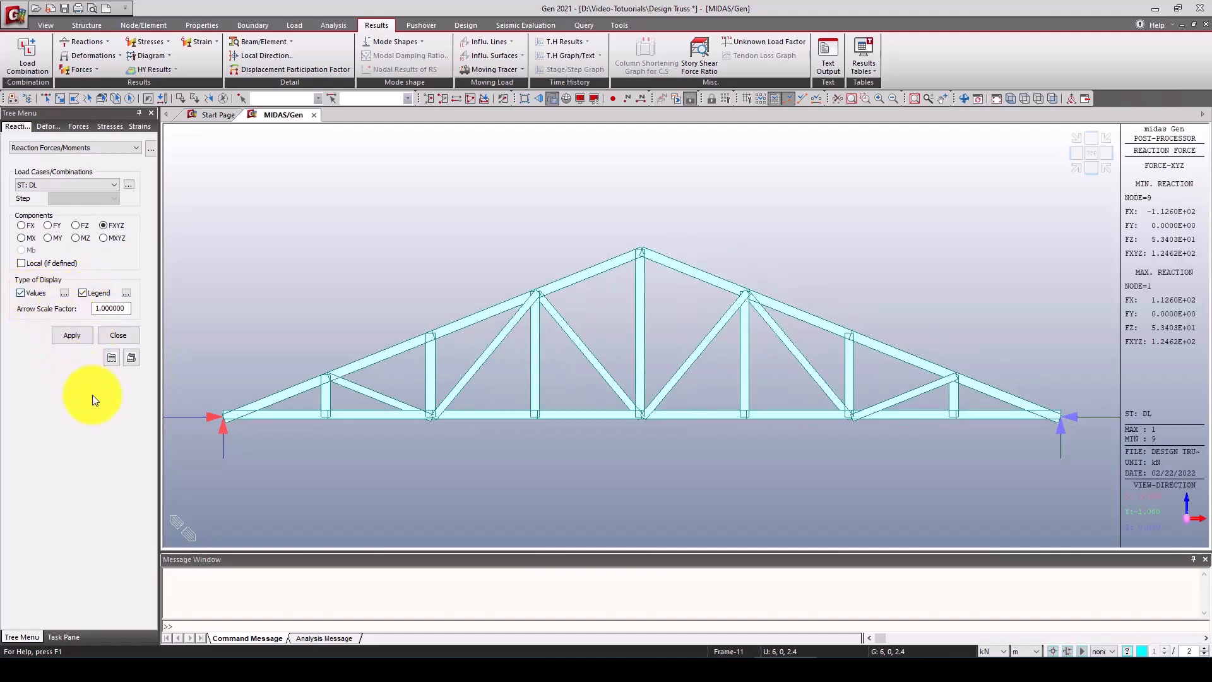
pyautogui.click(74, 346)
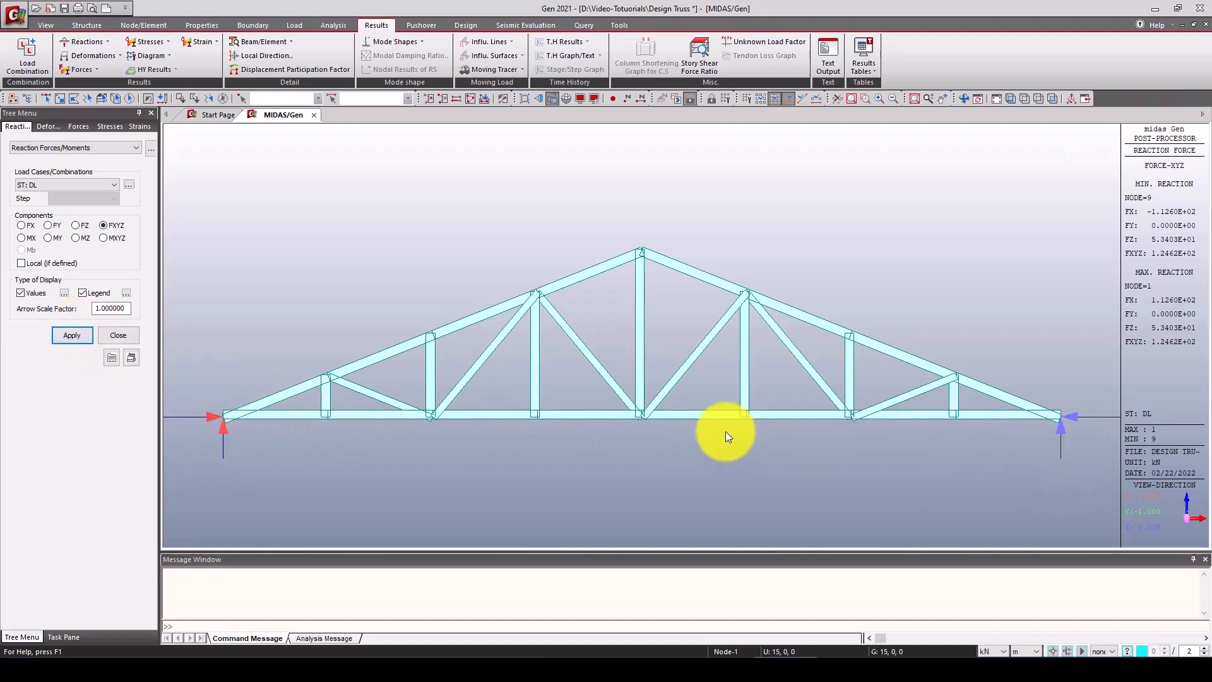
pyautogui.scroll(-3, 725, 431)
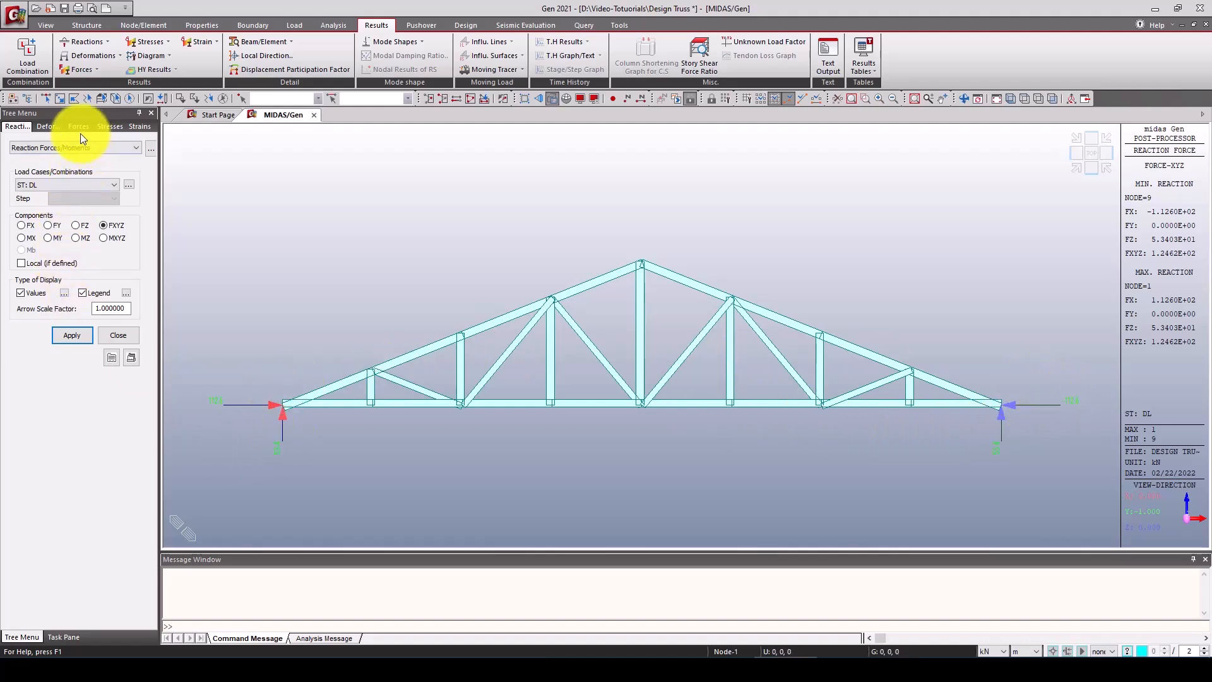
# Step: Bring up the deformed shape results and select load combination CB: Com1 for them
pyautogui.click(48, 127)
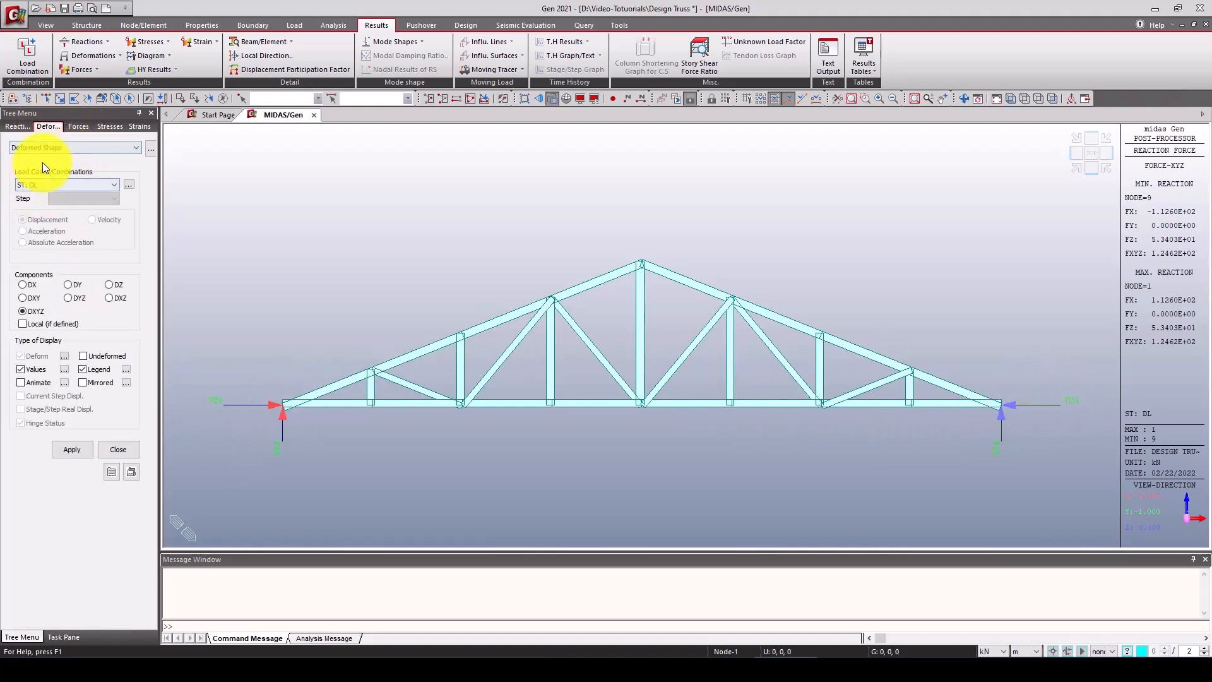
pyautogui.click(55, 184)
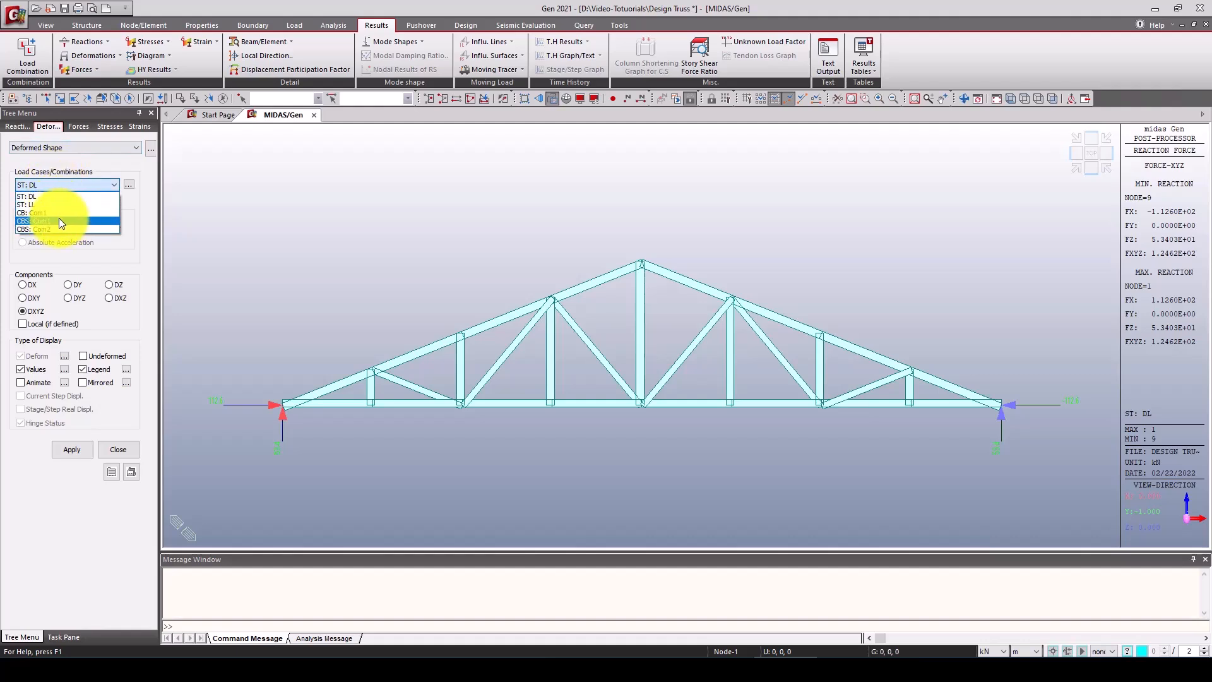
pyautogui.click(60, 212)
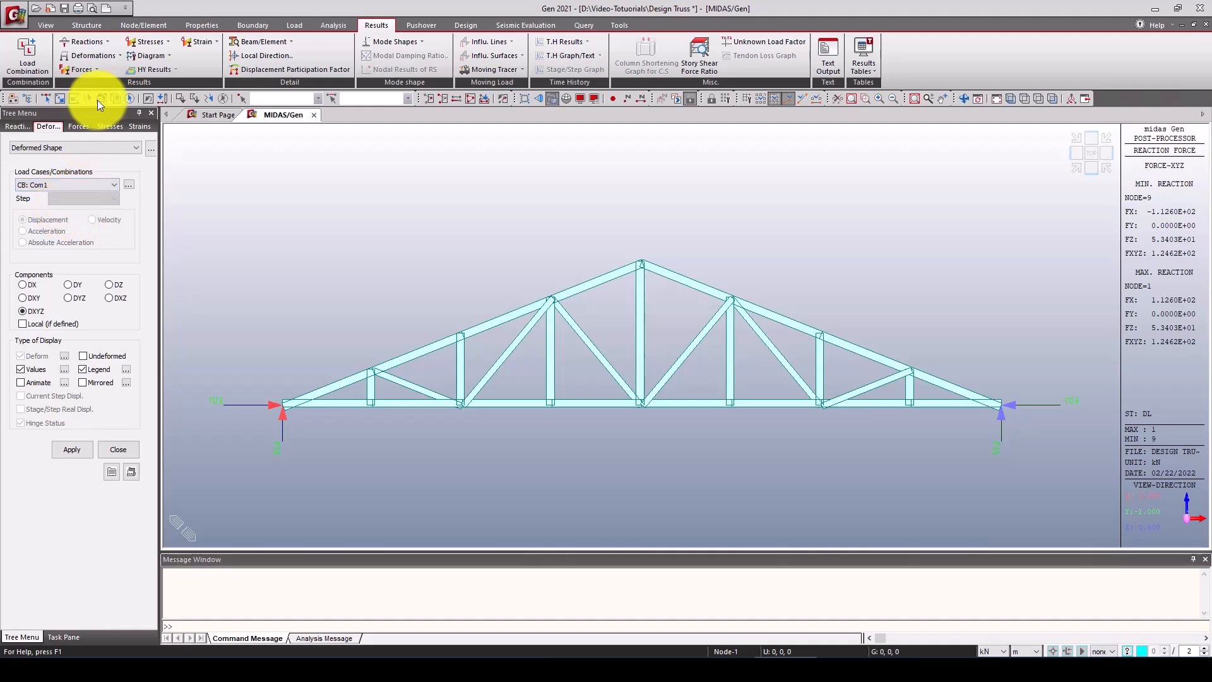
# Step: Delete the general load combination Com1, keep the steel design combinations, and close the load combinations
pyautogui.click(28, 63)
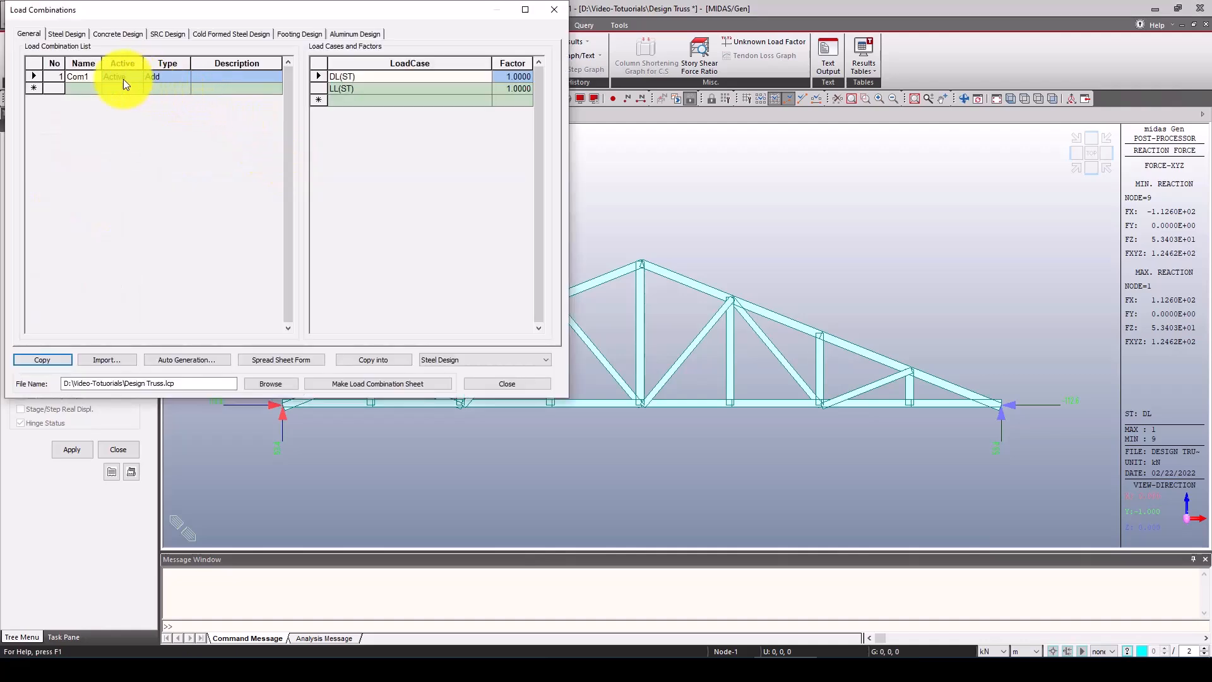
pyautogui.click(78, 74)
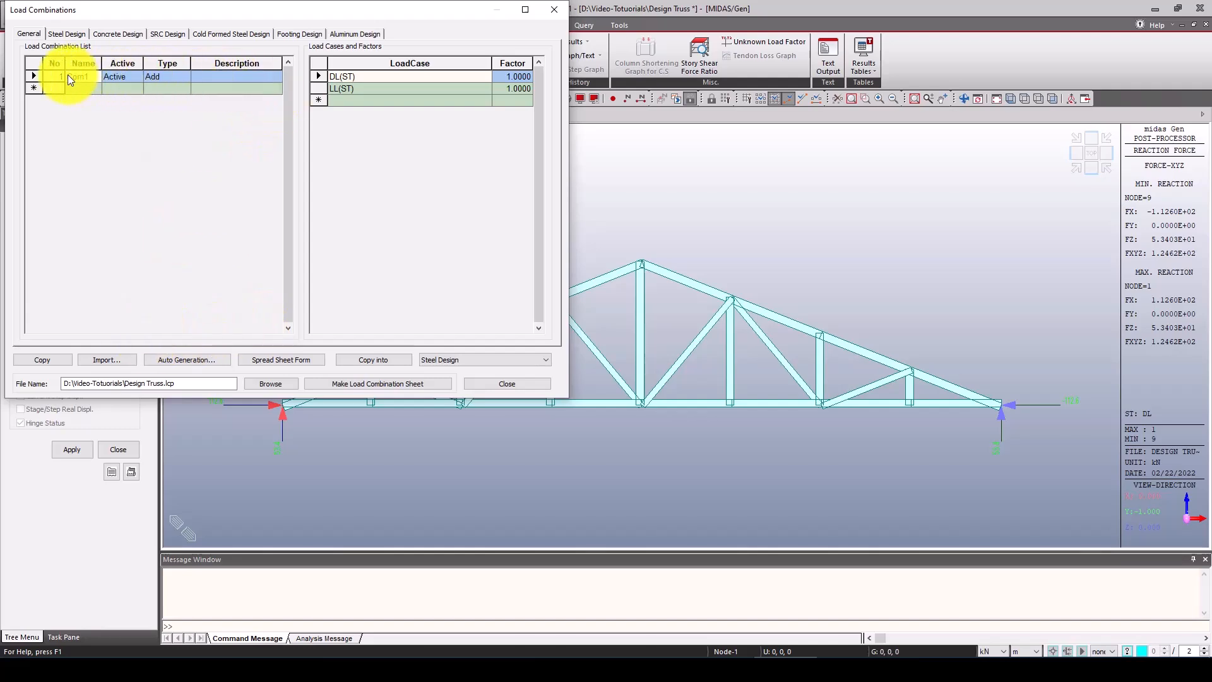
pyautogui.click(39, 75)
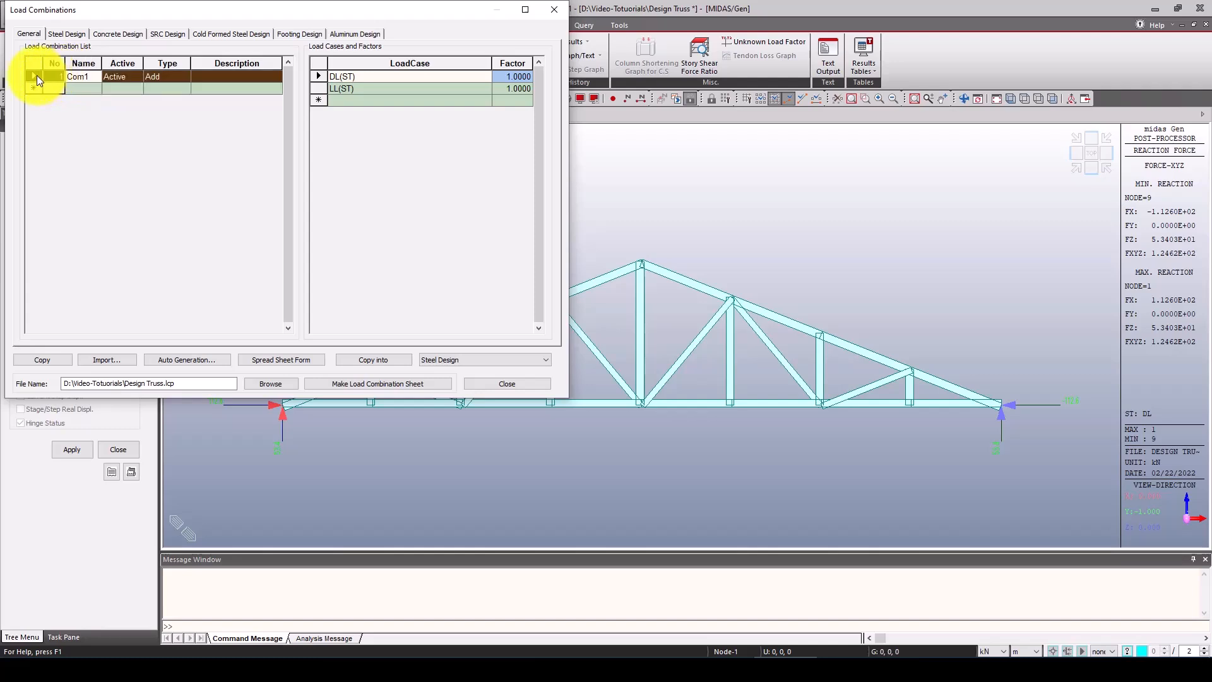
pyautogui.press('Delete')
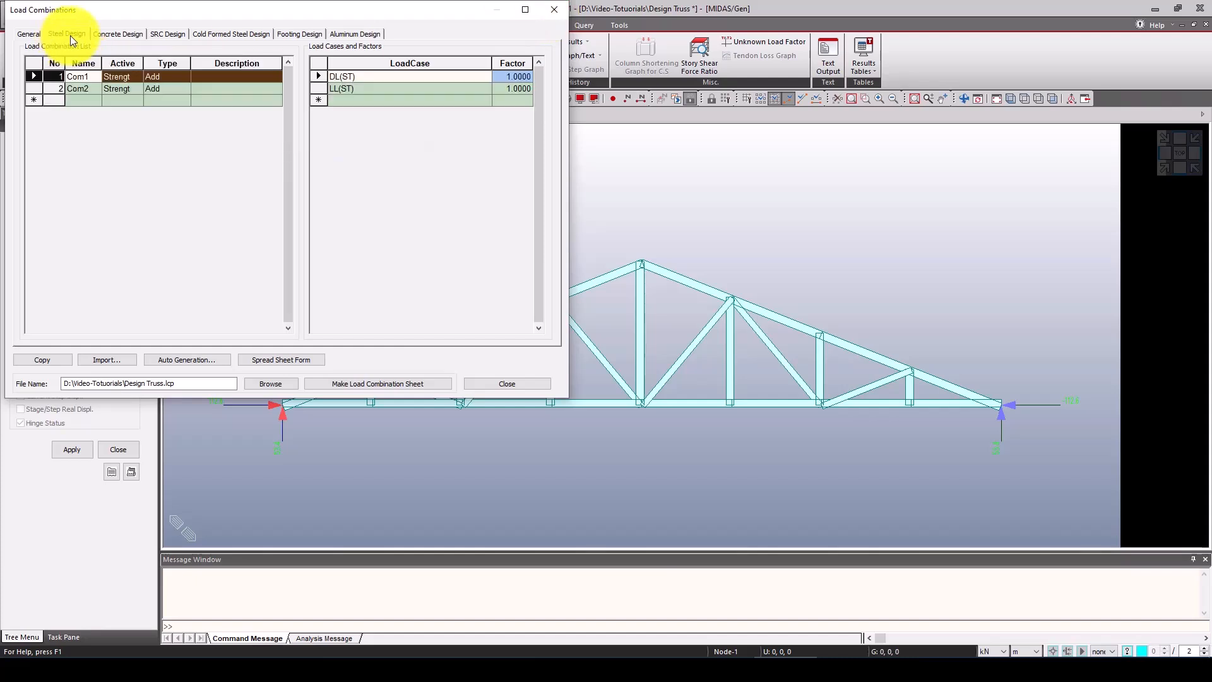
pyautogui.click(507, 383)
# Step: Display the DXYZ deformed shape and the truss force contours with values for combination CBS: Com1, and inspect the diagonals
pyautogui.click(66, 183)
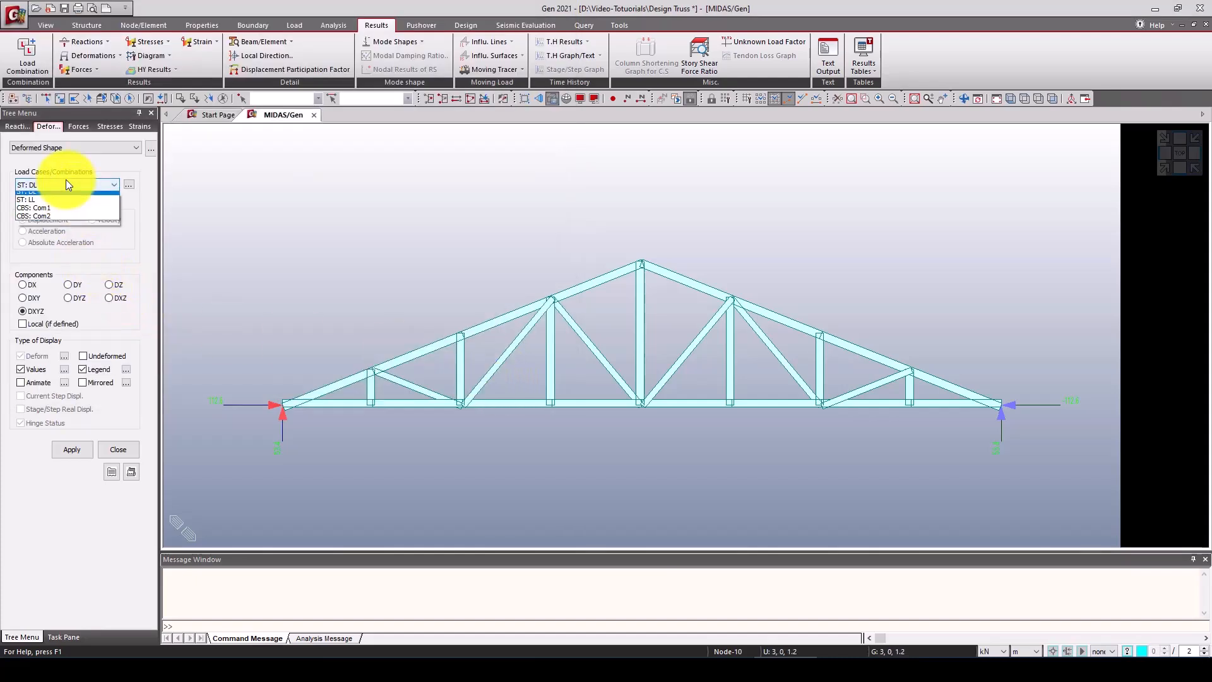
pyautogui.click(58, 213)
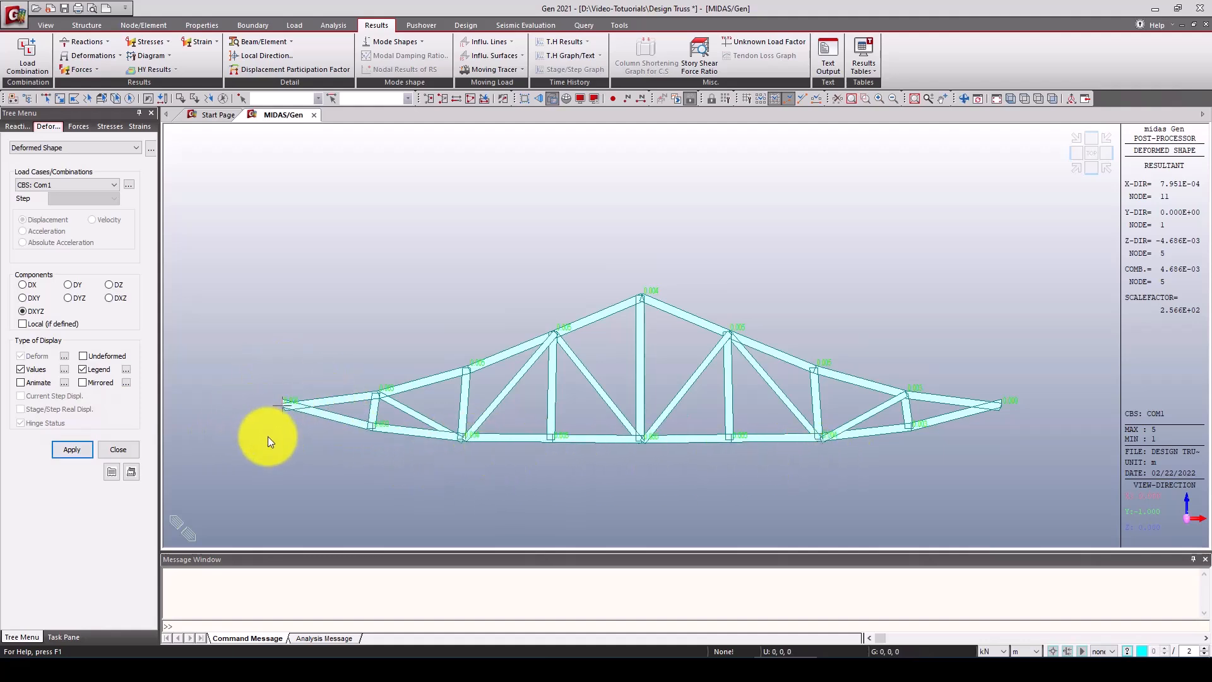
pyautogui.click(80, 127)
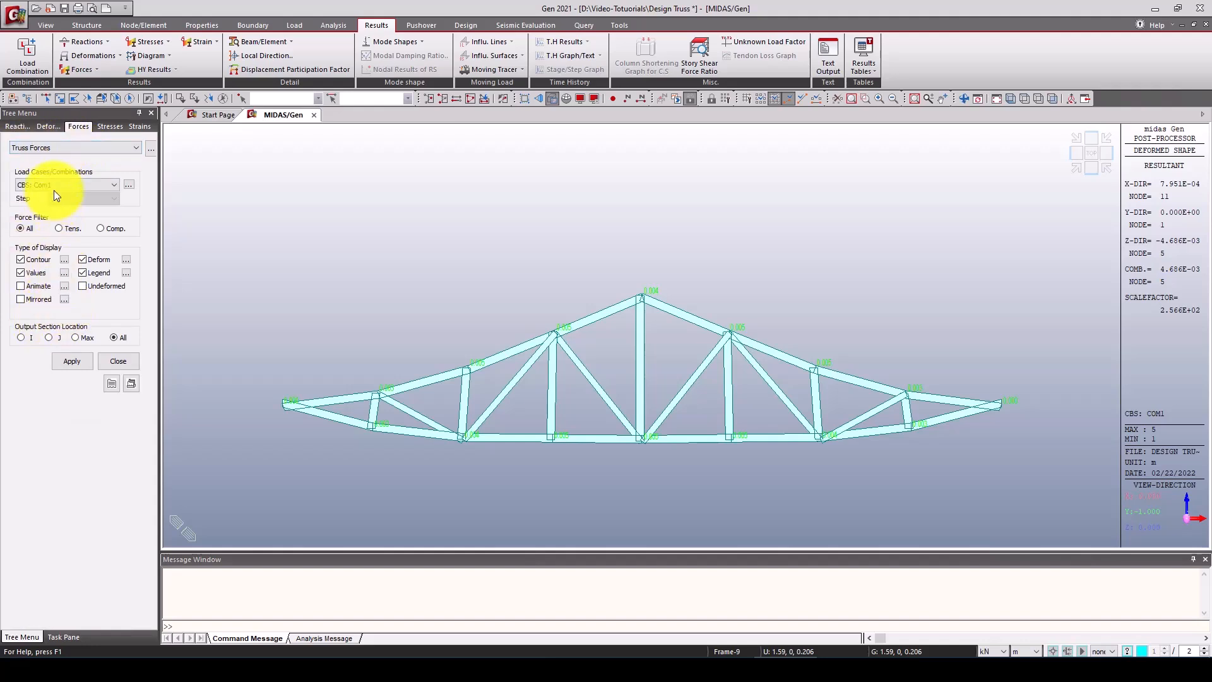
pyautogui.click(70, 363)
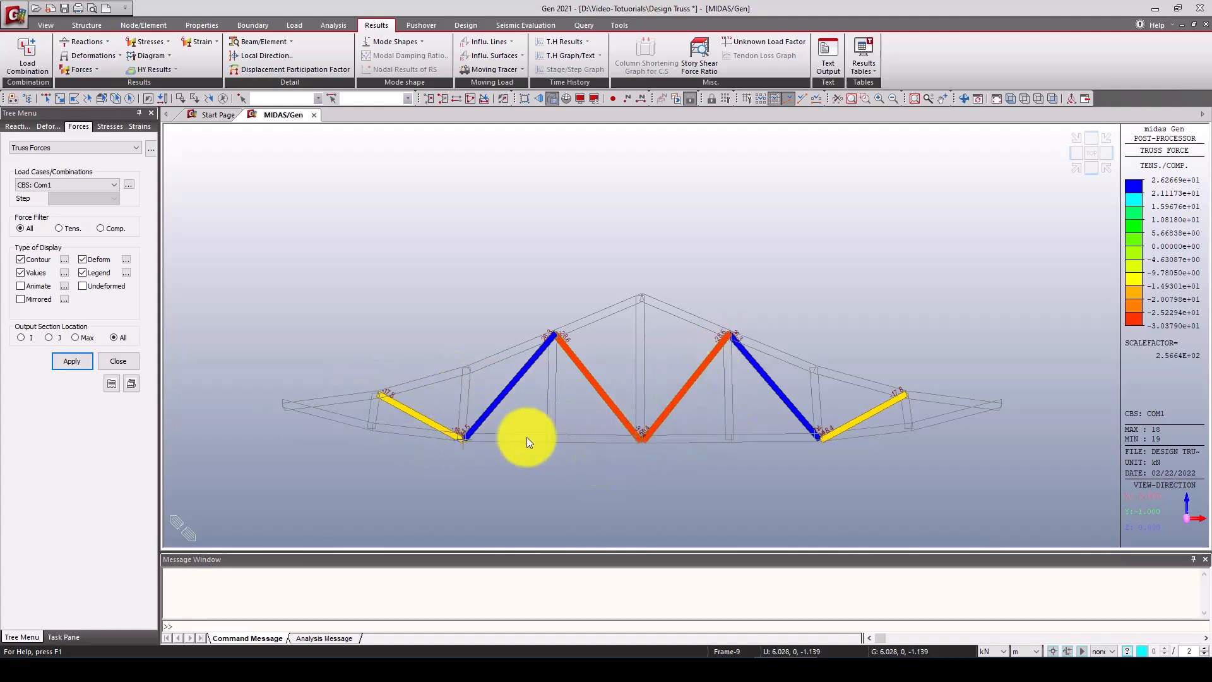
pyautogui.scroll(4, 657, 450)
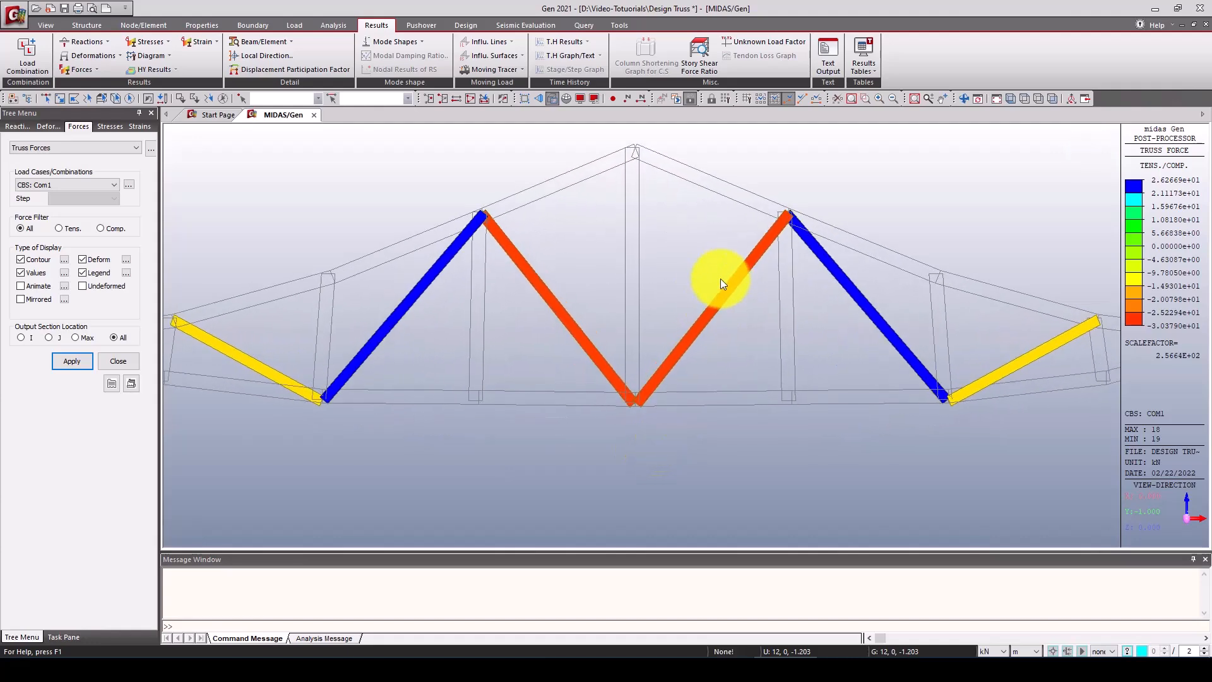
pyautogui.scroll(-2, 723, 284)
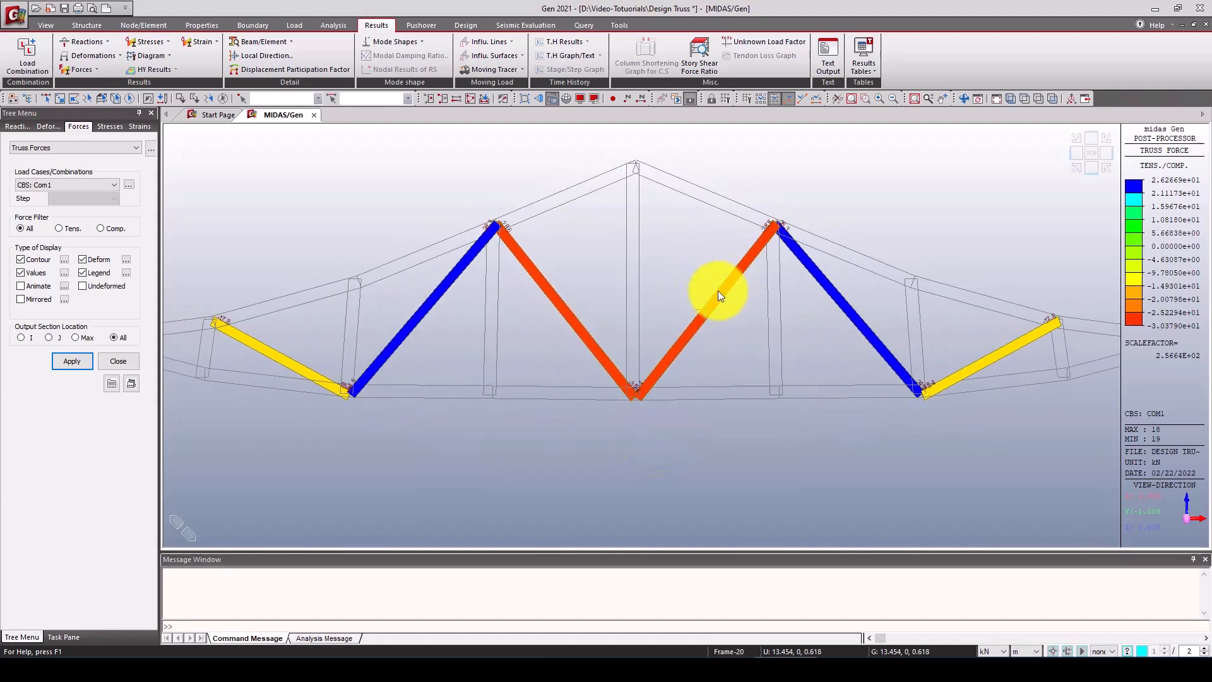
pyautogui.keyDown('shift'); pyautogui.moveTo(717, 291); pyautogui.dragTo(831, 374, button='middle'); pyautogui.keyUp('shift')
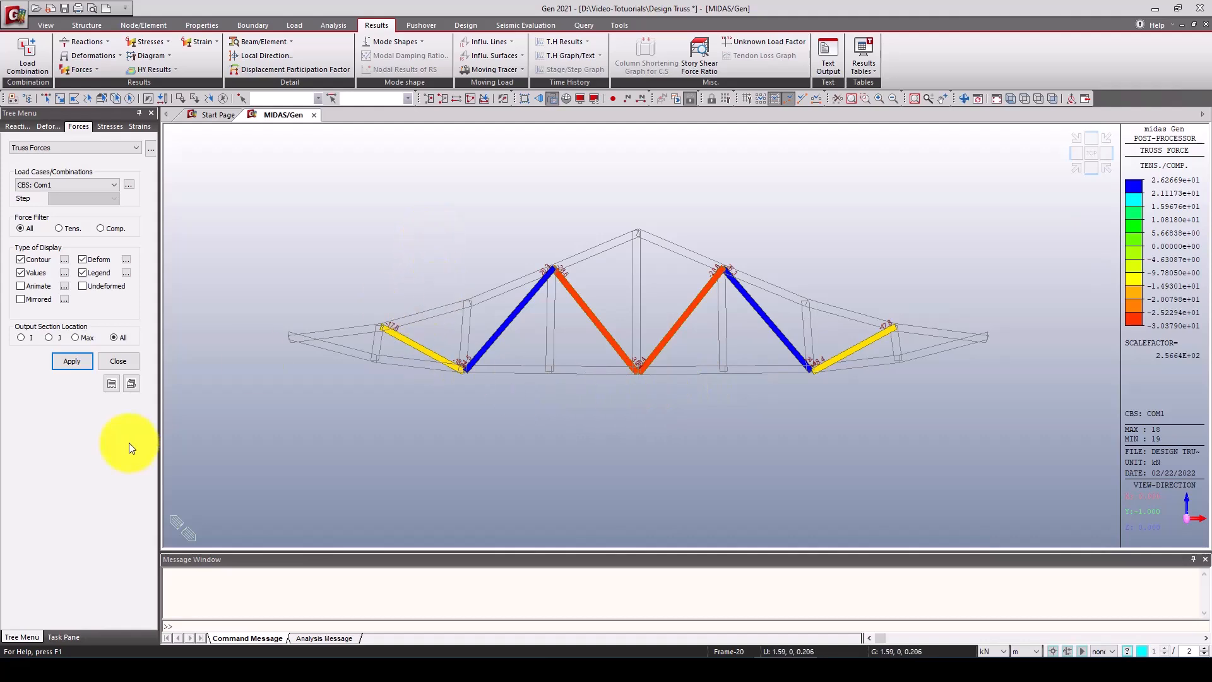
# Step: Set the steel design code to AISC(15th)-LRFD16 with the beam/column deflection check enabled
pyautogui.click(465, 24)
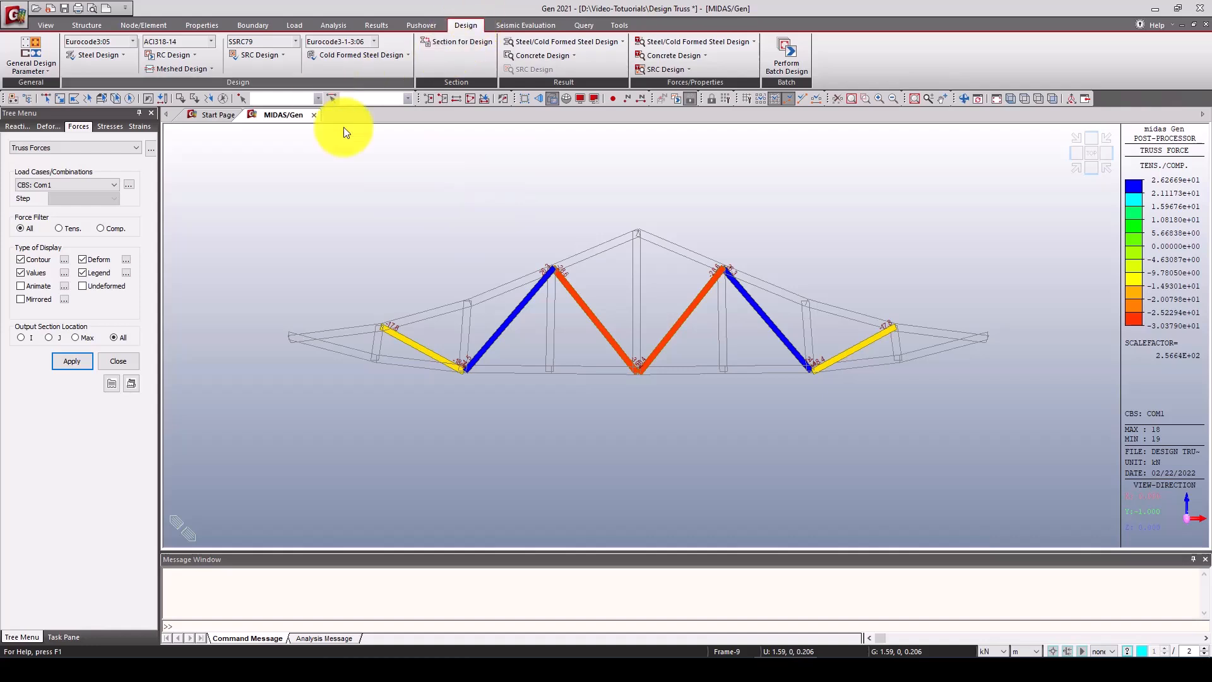
pyautogui.click(120, 56)
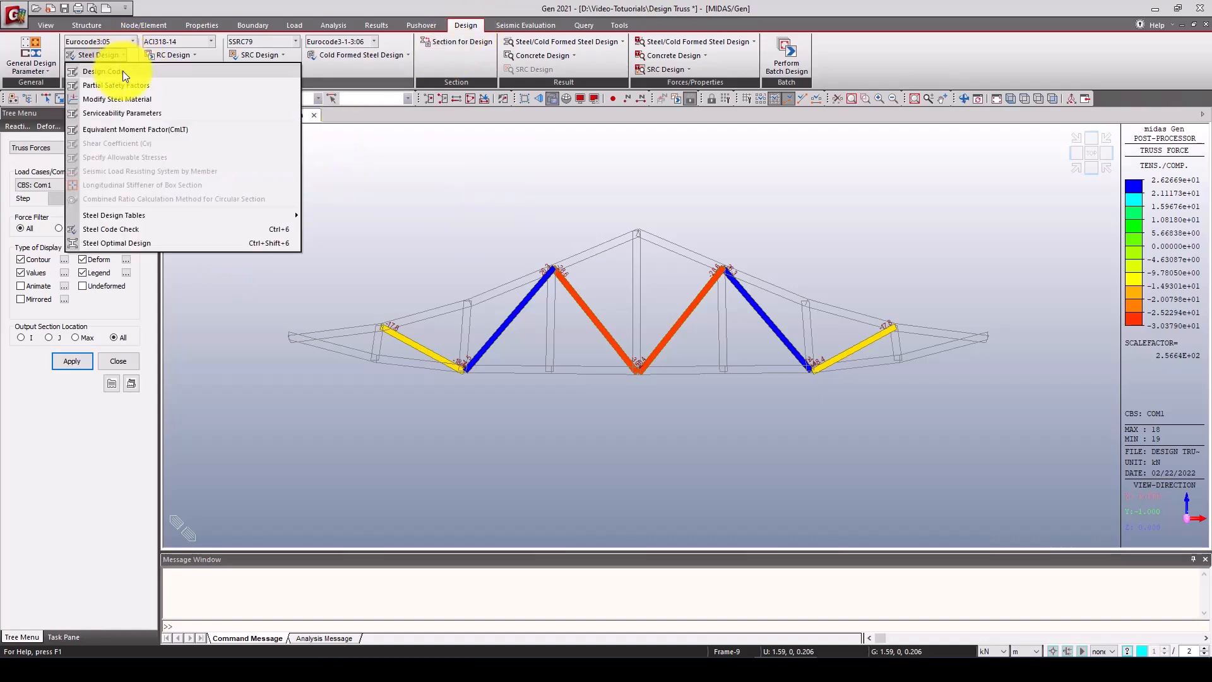
pyautogui.click(125, 74)
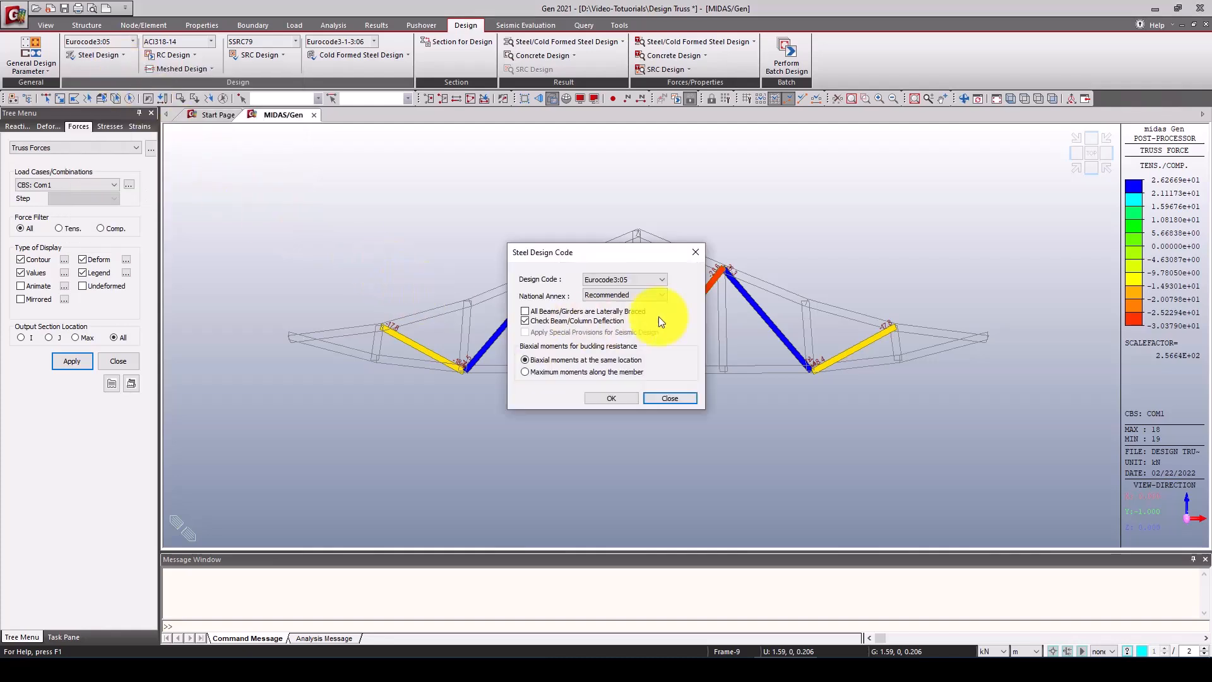
pyautogui.click(648, 281)
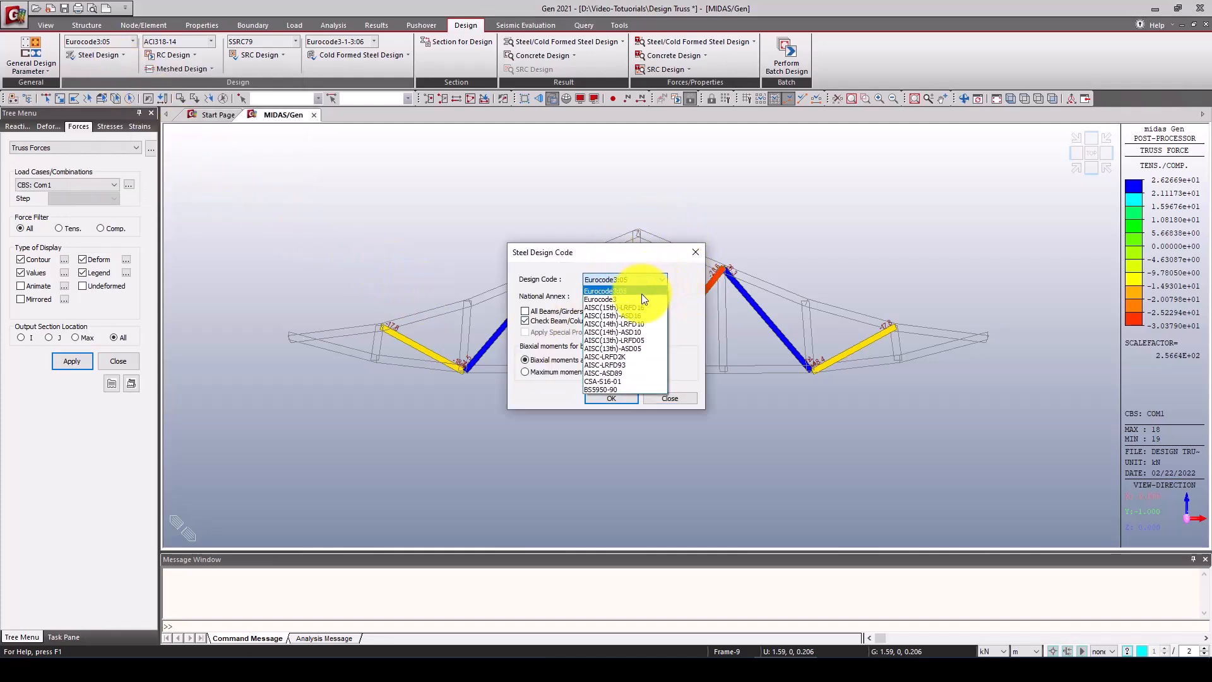
pyautogui.click(642, 309)
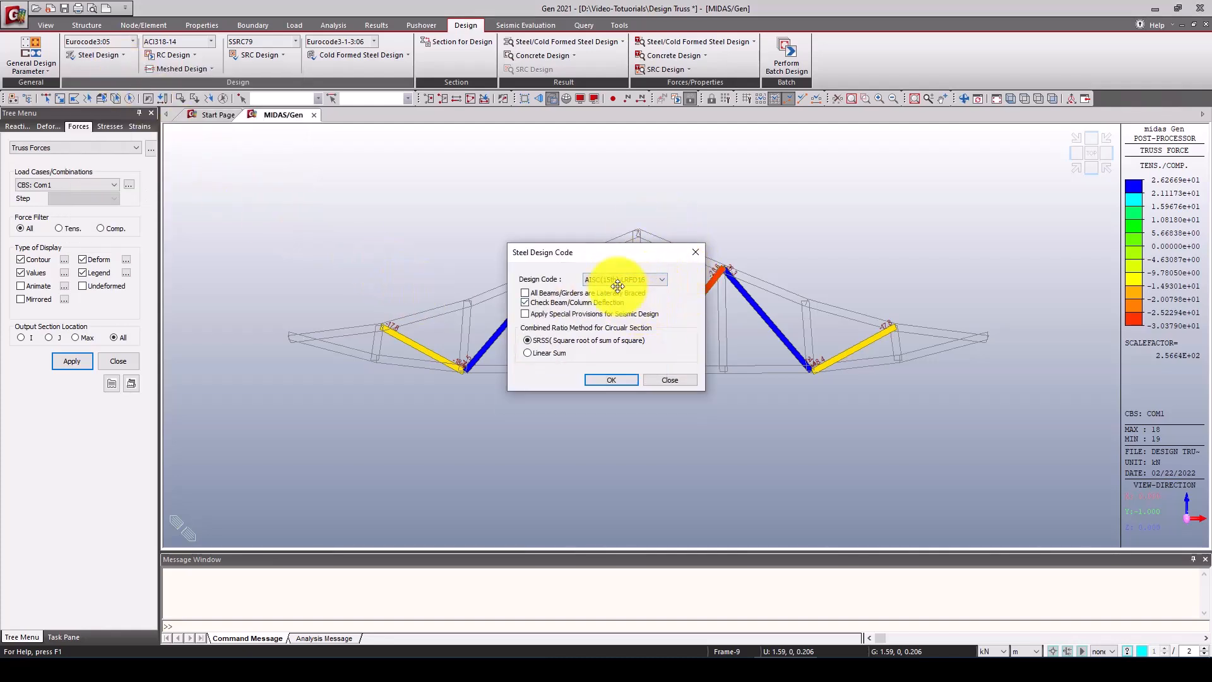
pyautogui.click(609, 380)
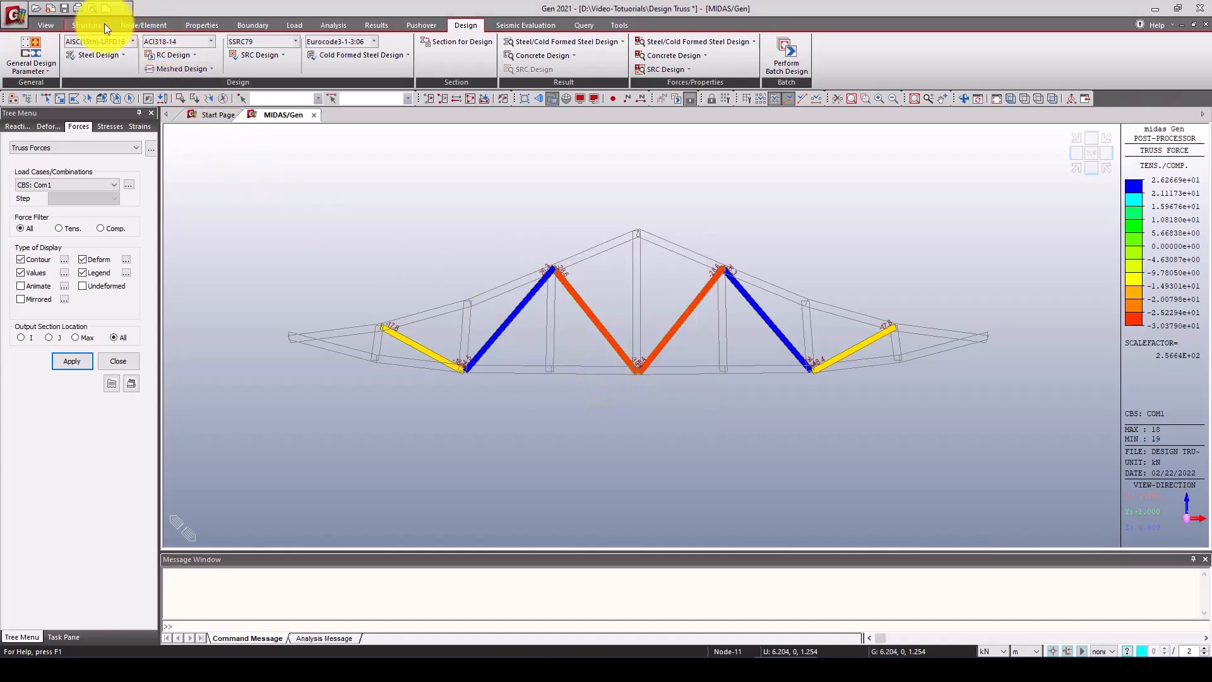
# Step: Apply ASTM(S) grade A36 as the steel design material for material 1
pyautogui.click(98, 54)
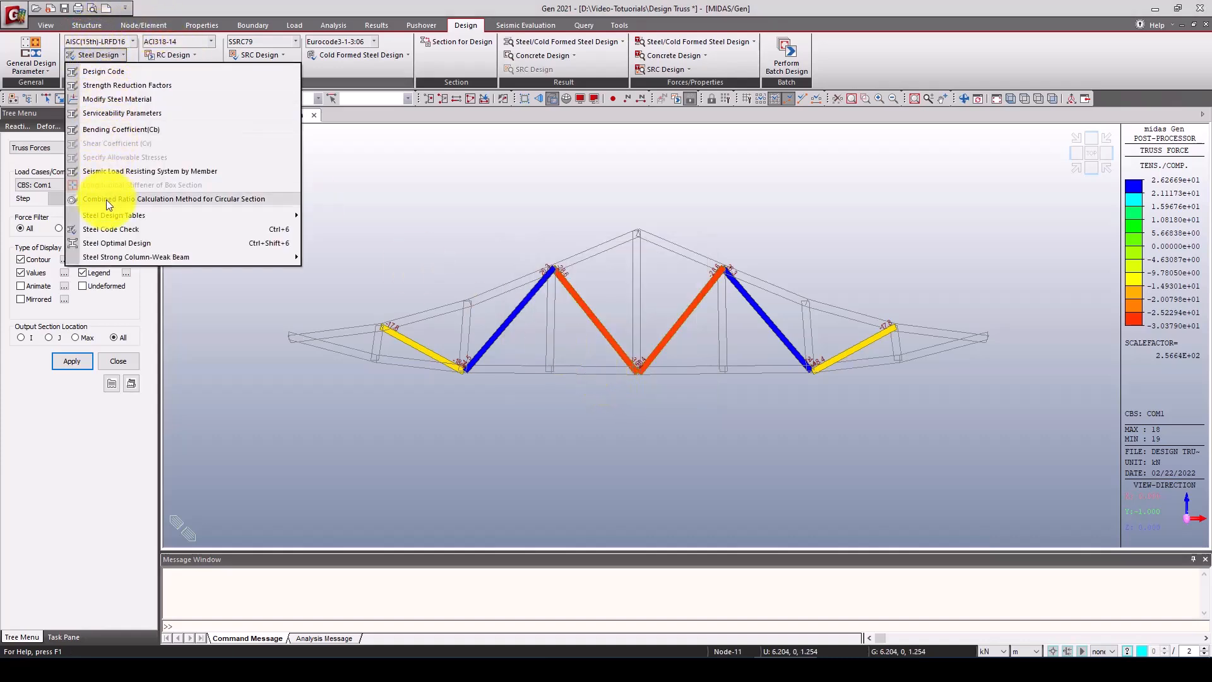
pyautogui.moveTo(115, 218)
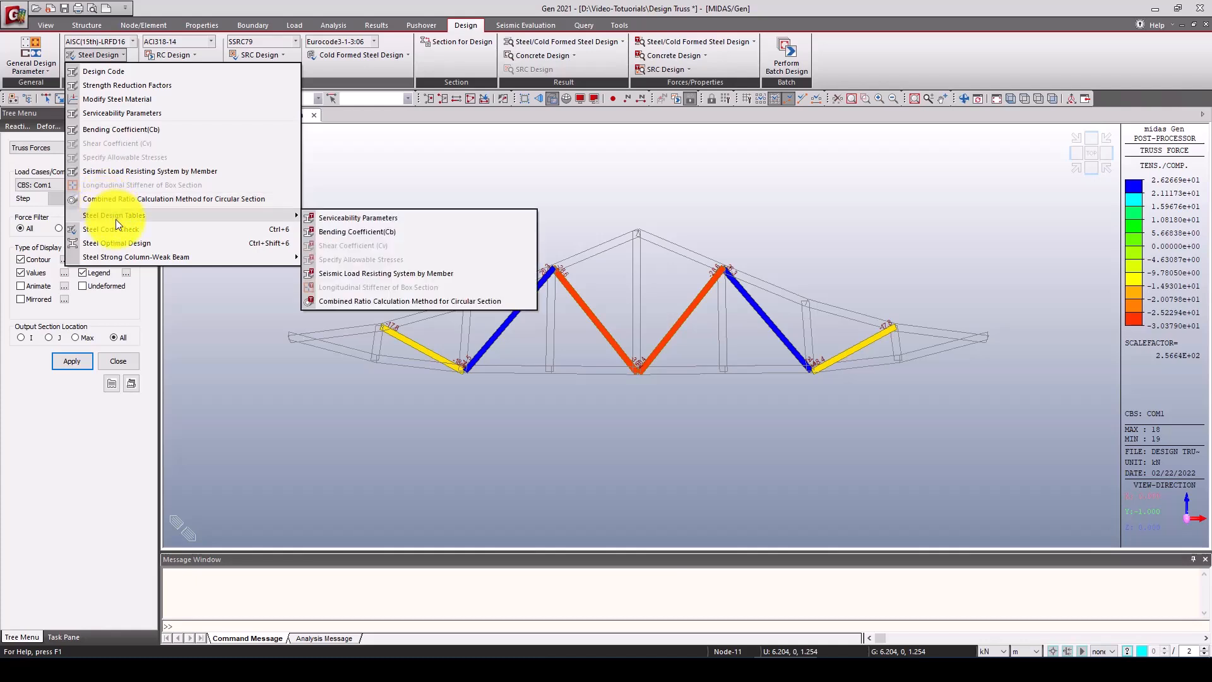
pyautogui.click(127, 100)
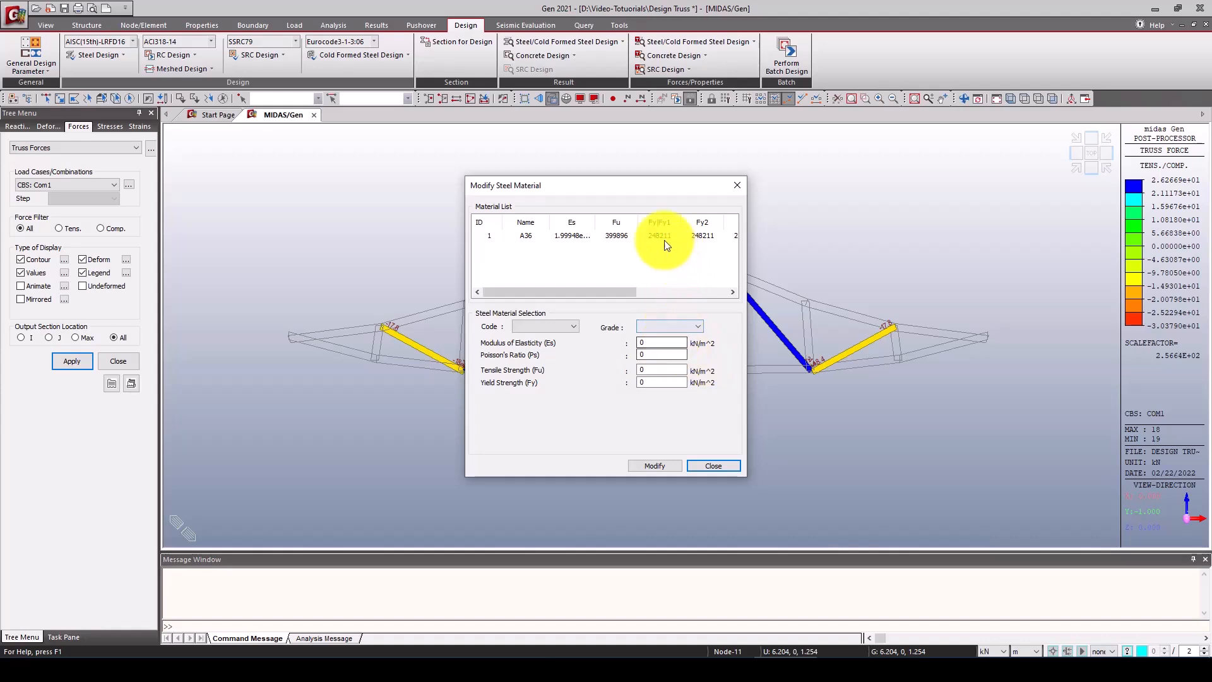
pyautogui.click(651, 233)
pyautogui.click(653, 465)
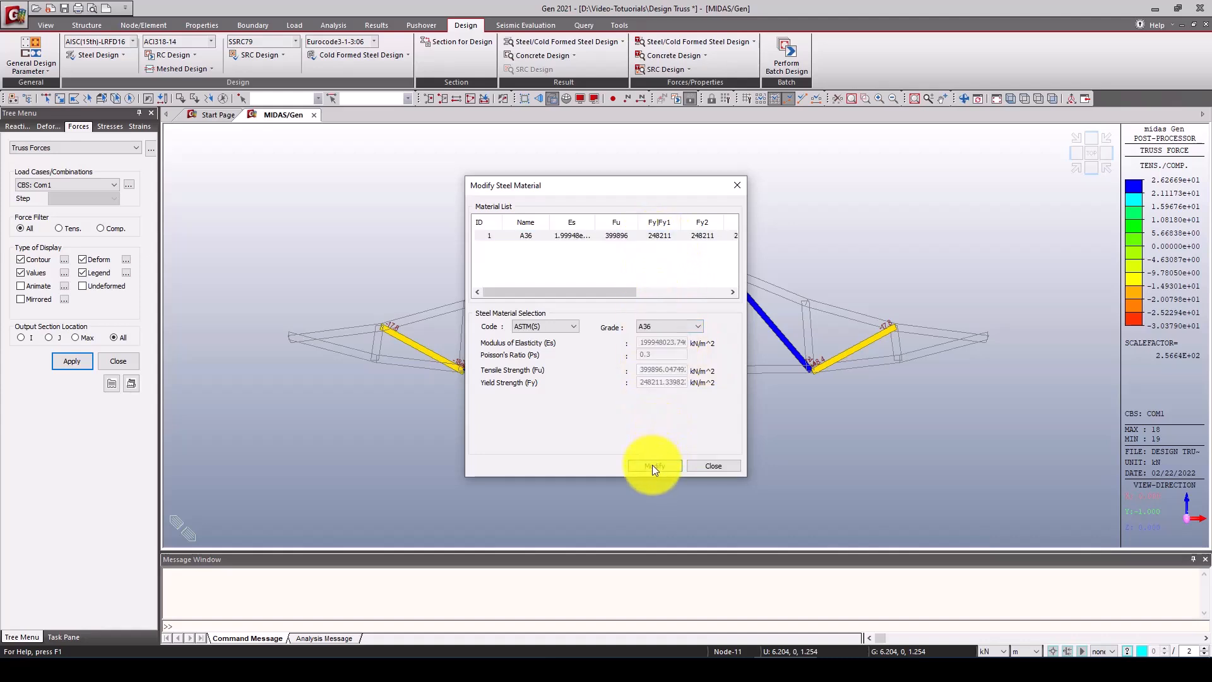
pyautogui.click(711, 465)
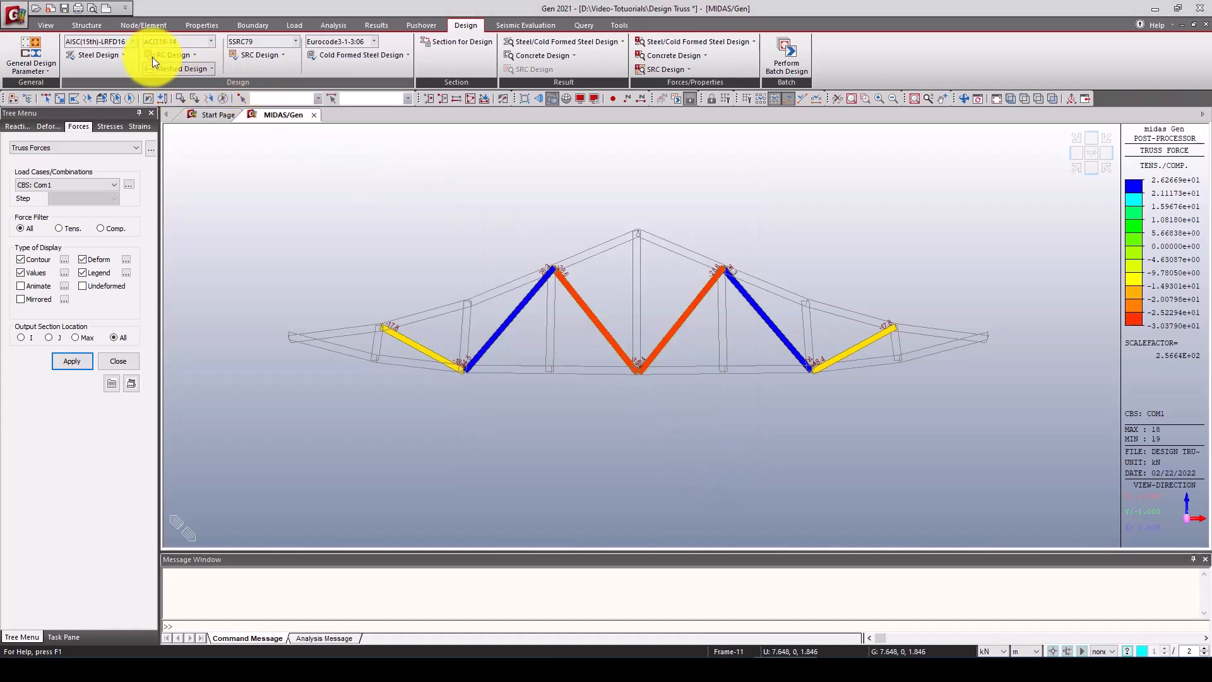
# Step: Run the steel code check on the truss and move the result dialog clear of the window's title area
pyautogui.click(100, 54)
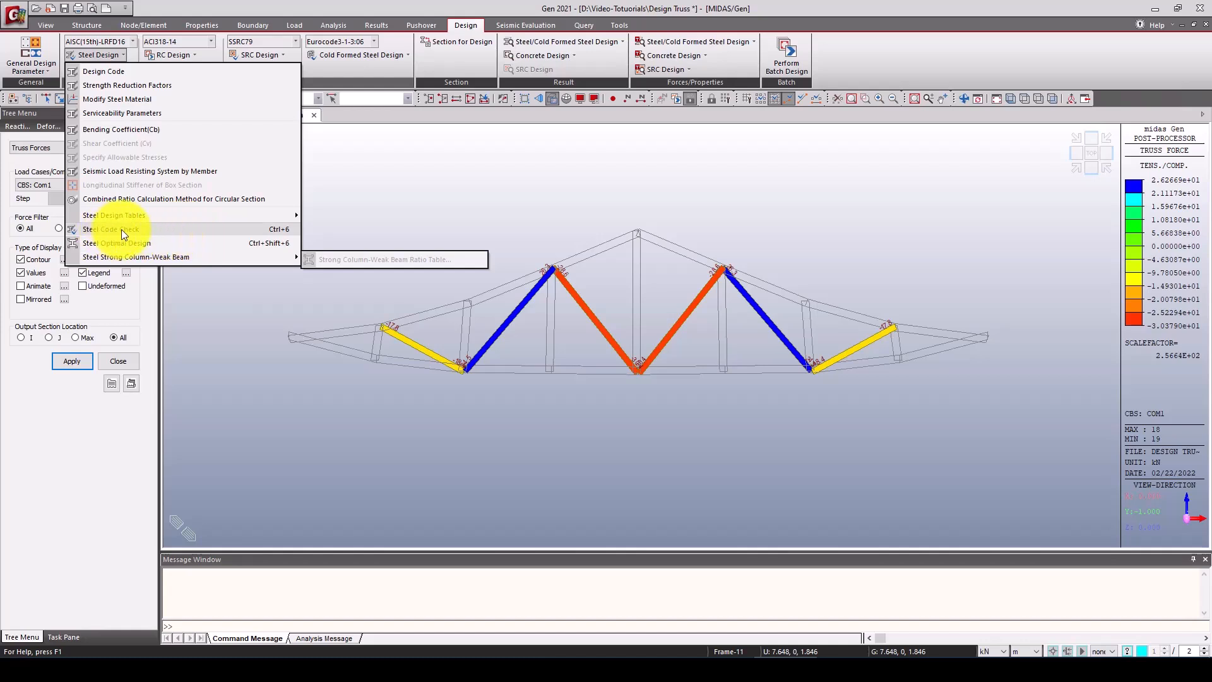
pyautogui.click(156, 229)
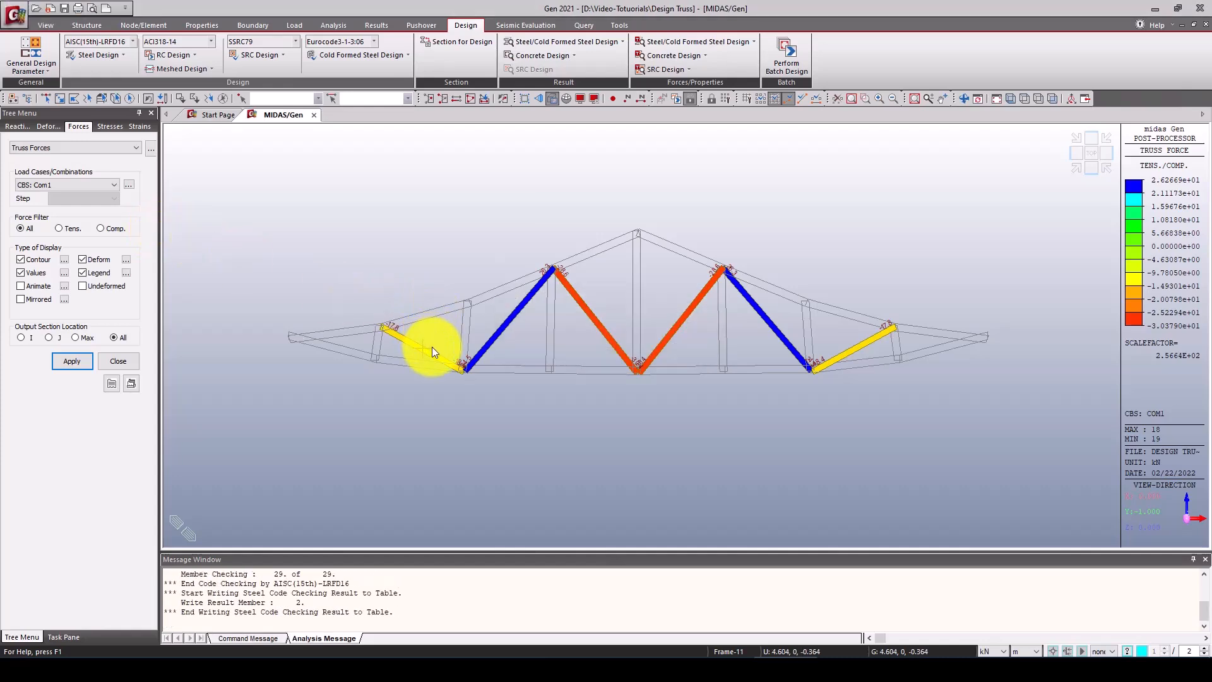
pyautogui.moveTo(135, 8); pyautogui.dragTo(206, 145)
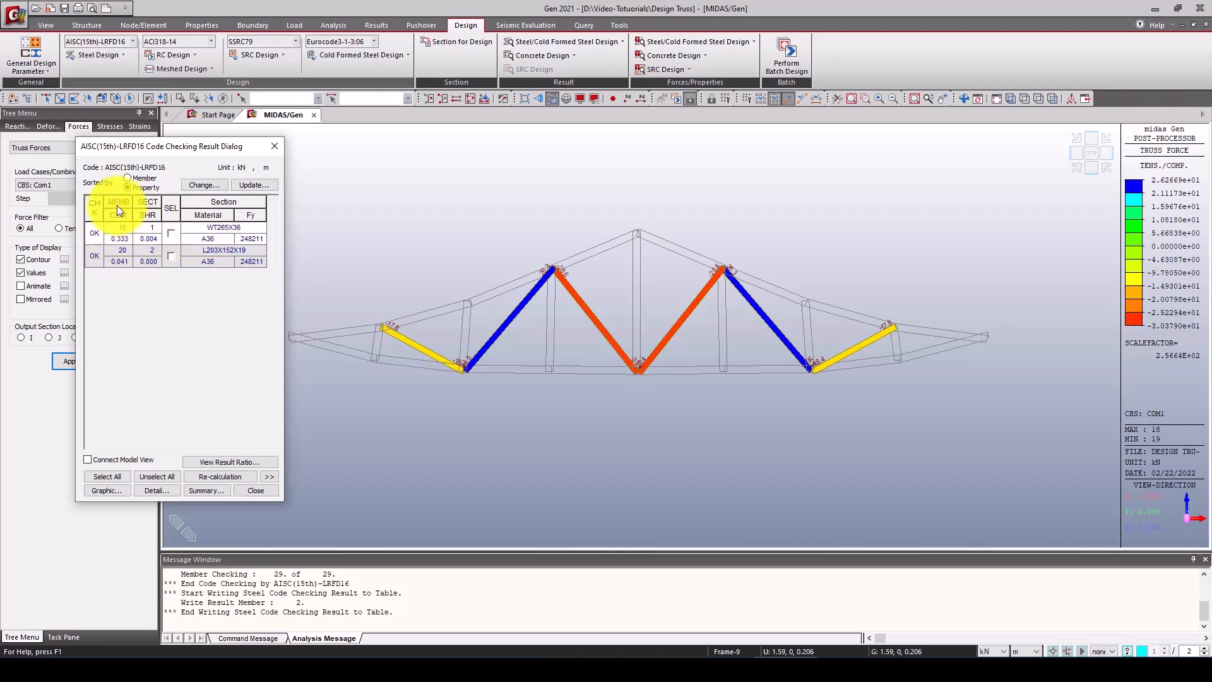
# Step: Sort the code checking results by member, expand the table to full detail, and examine the check status of all members
pyautogui.click(138, 179)
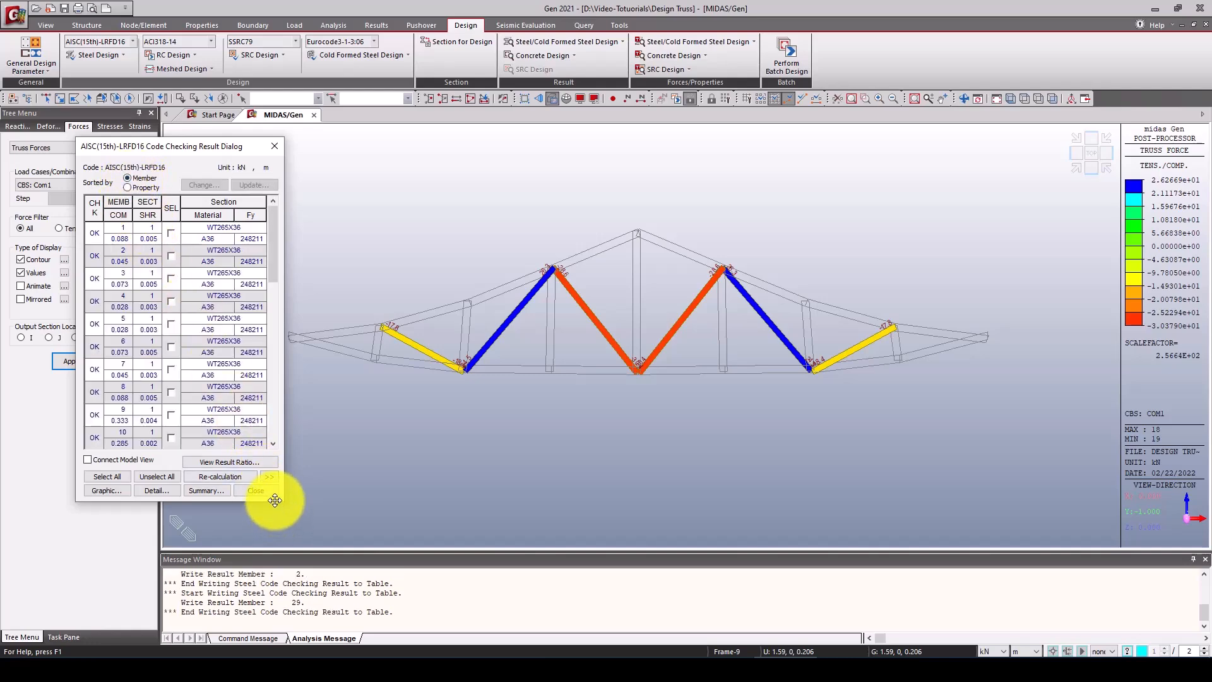
pyautogui.click(269, 476)
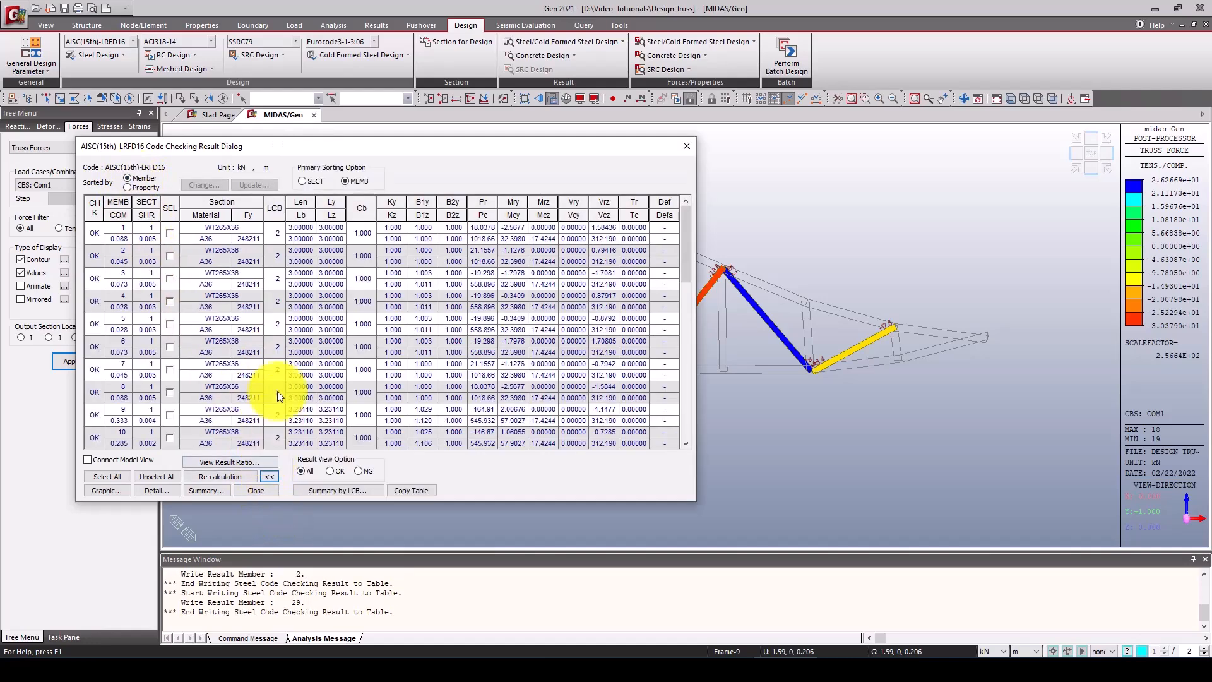
pyautogui.scroll(-3, 320, 310)
pyautogui.scroll(-4, 321, 315)
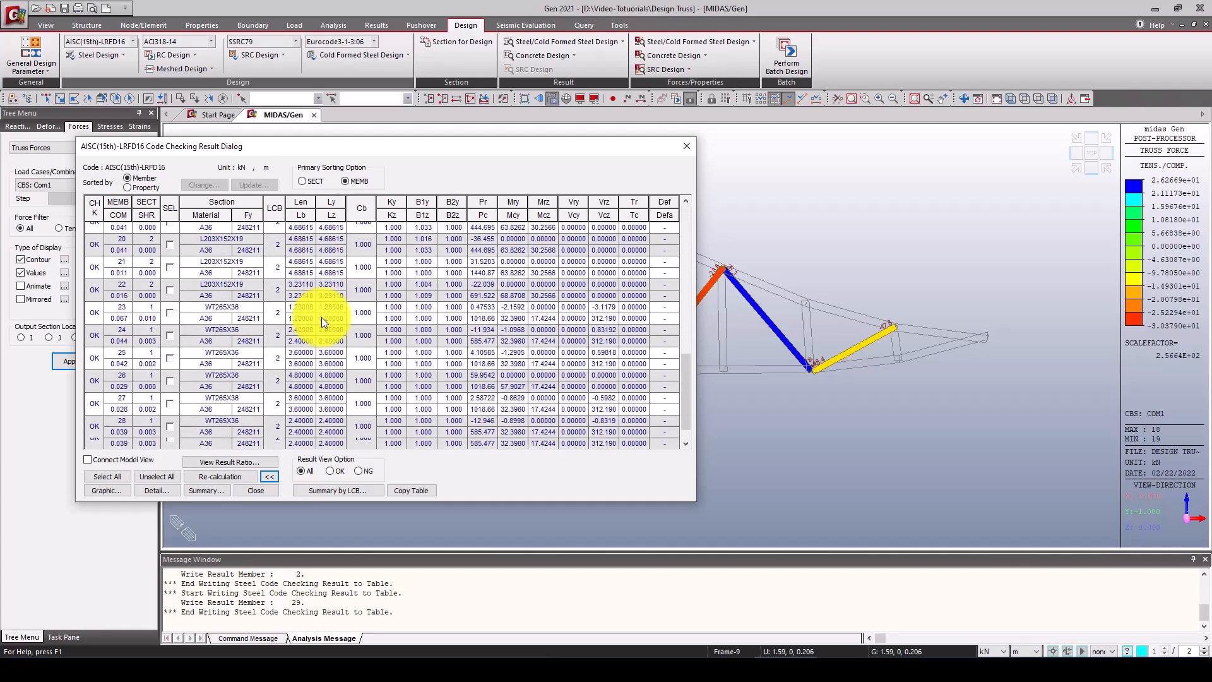
pyautogui.scroll(-3, 275, 369)
pyautogui.scroll(5, 297, 357)
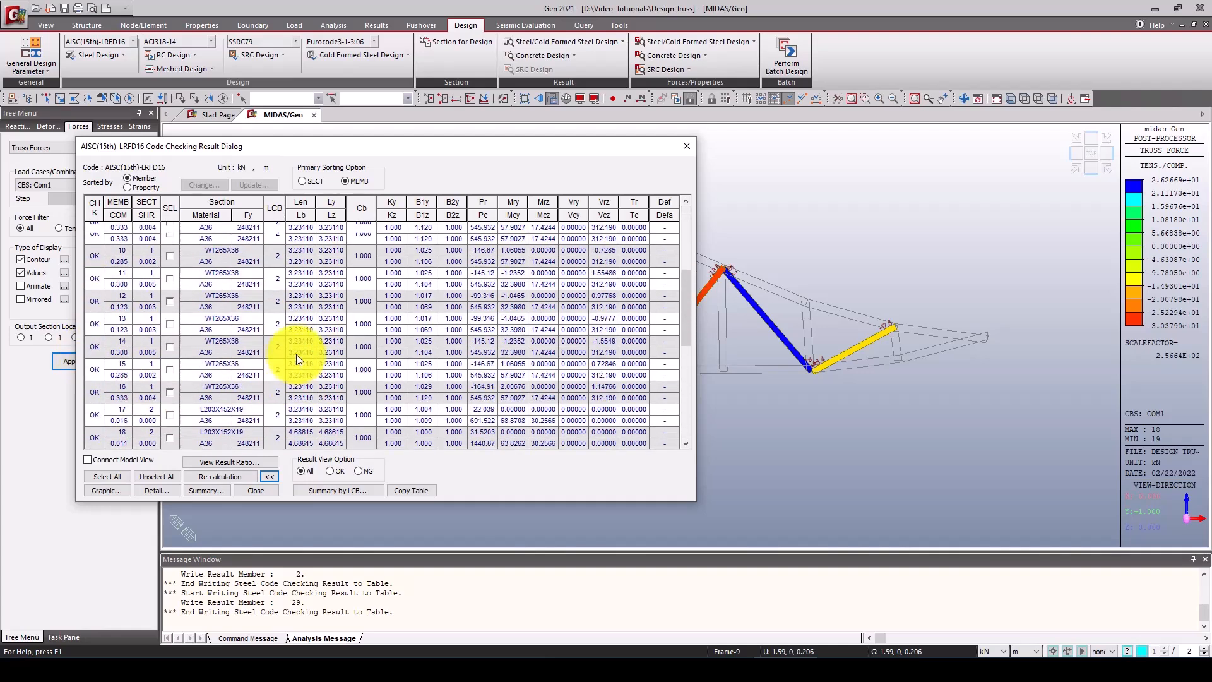
# Step: Select member 4 in the code checking results, connect the model view, and open its graphic design report
pyautogui.click(170, 301)
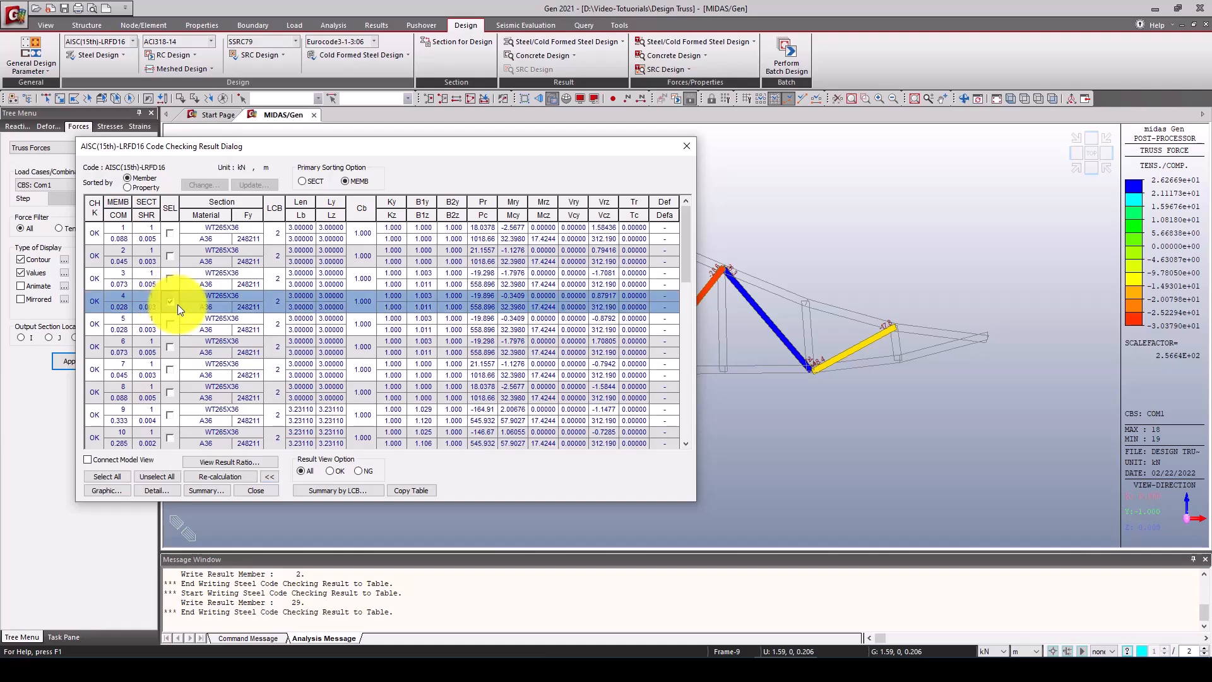
pyautogui.click(87, 459)
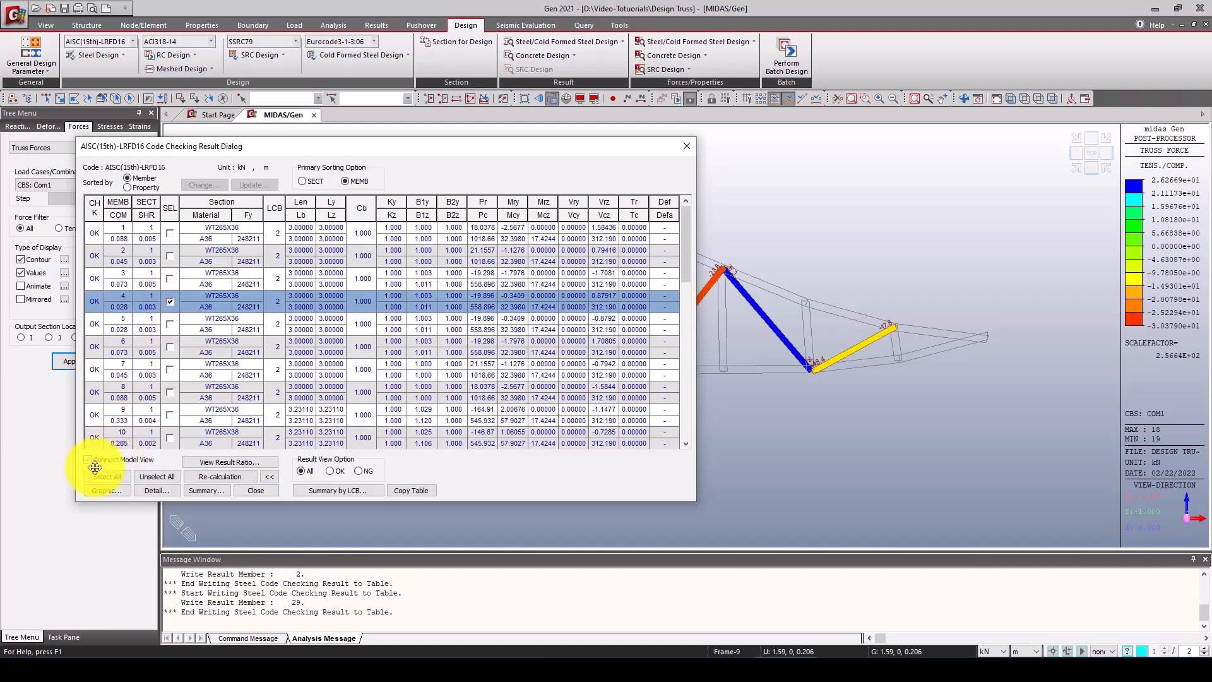
pyautogui.click(107, 490)
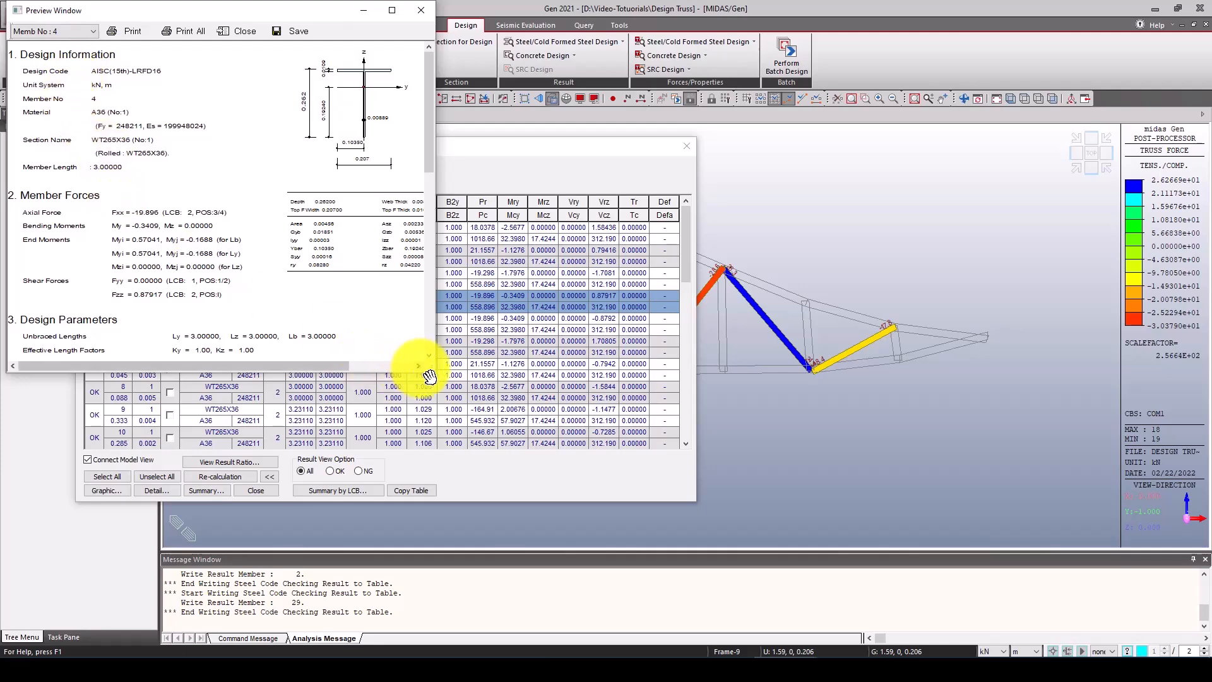
# Step: Review member 4's graphic design report through its checking results, close it, and look over the remaining members in the results table
pyautogui.moveTo(418, 374); pyautogui.dragTo(750, 572)
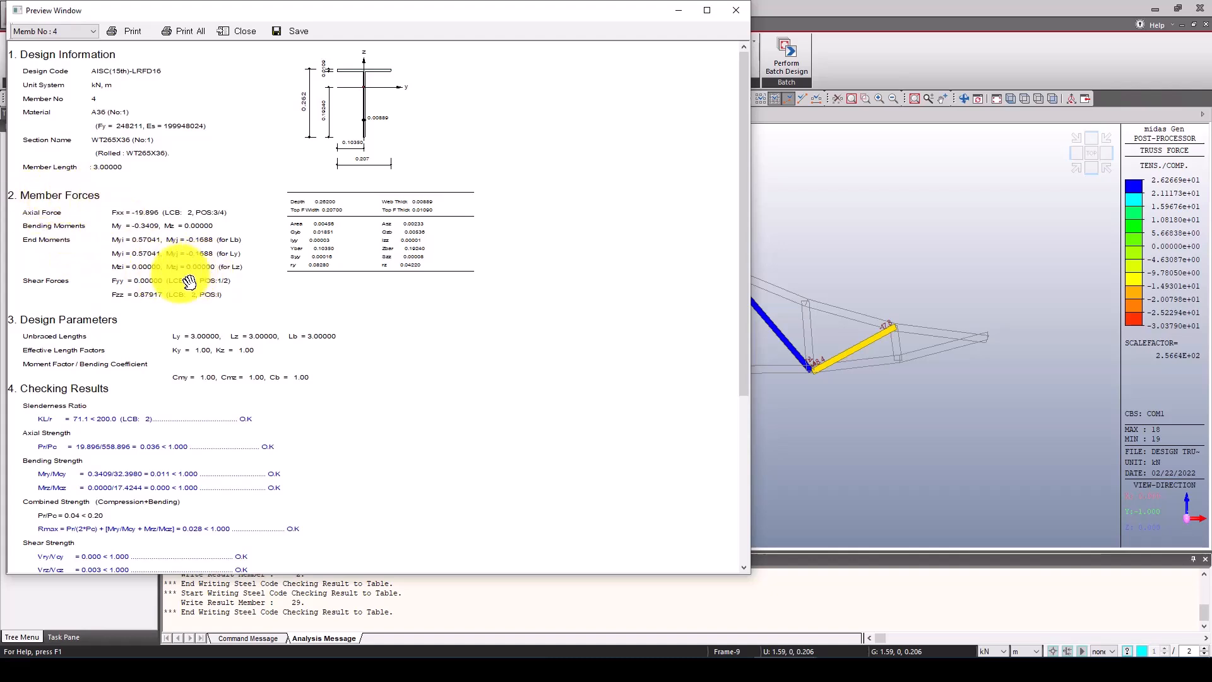
pyautogui.scroll(-3, 224, 268)
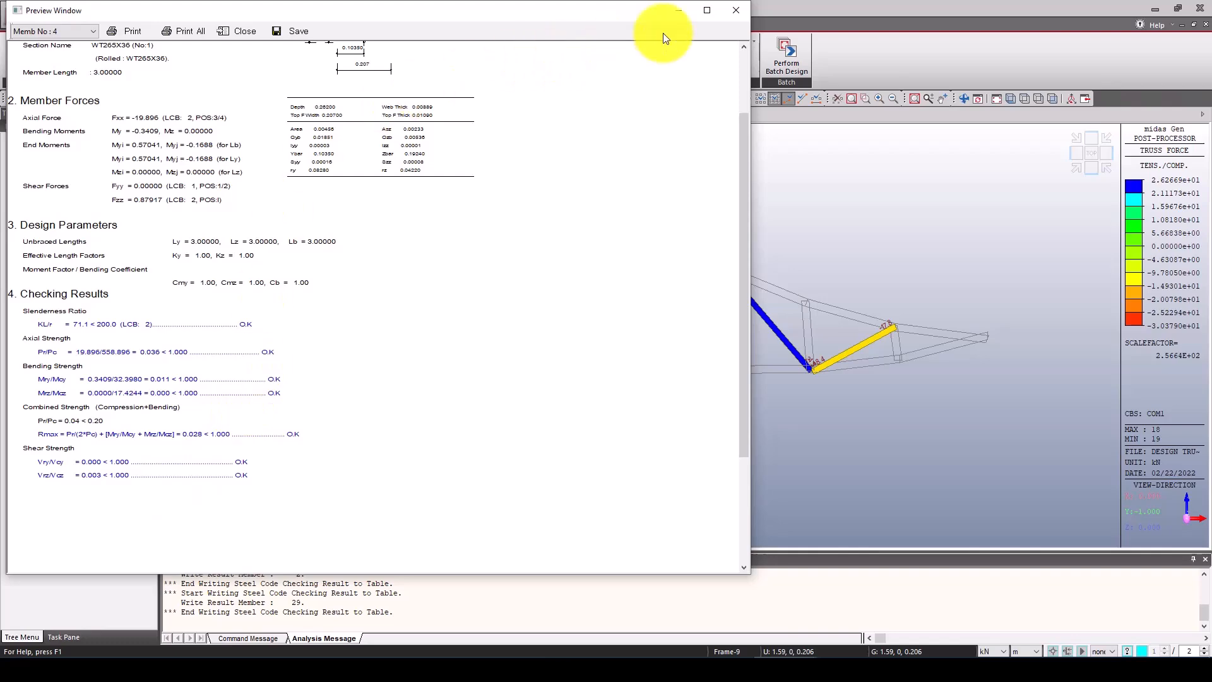
pyautogui.click(736, 11)
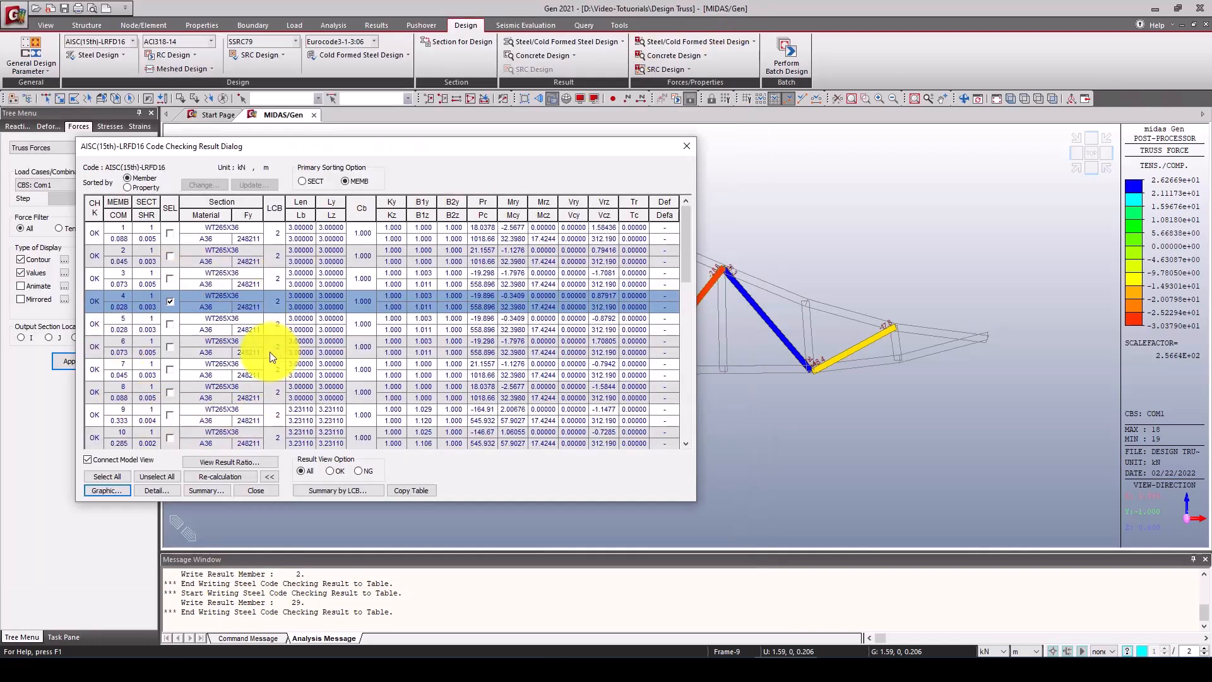
pyautogui.scroll(-5, 301, 385)
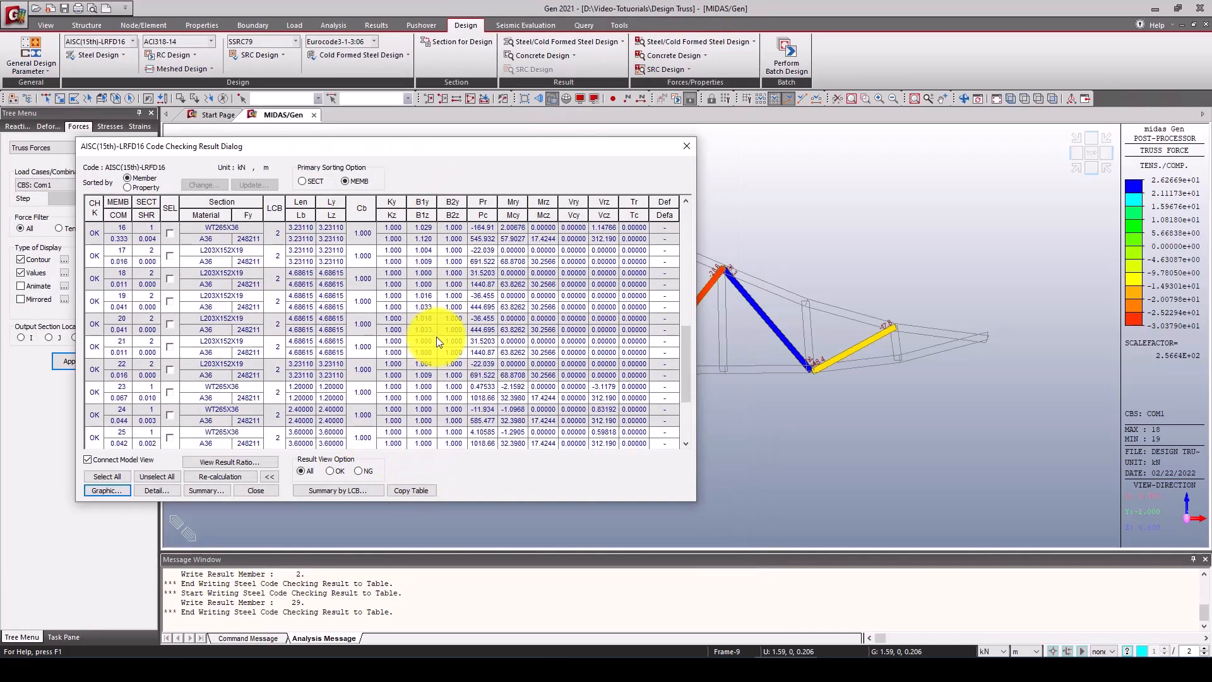
pyautogui.scroll(-2, 437, 336)
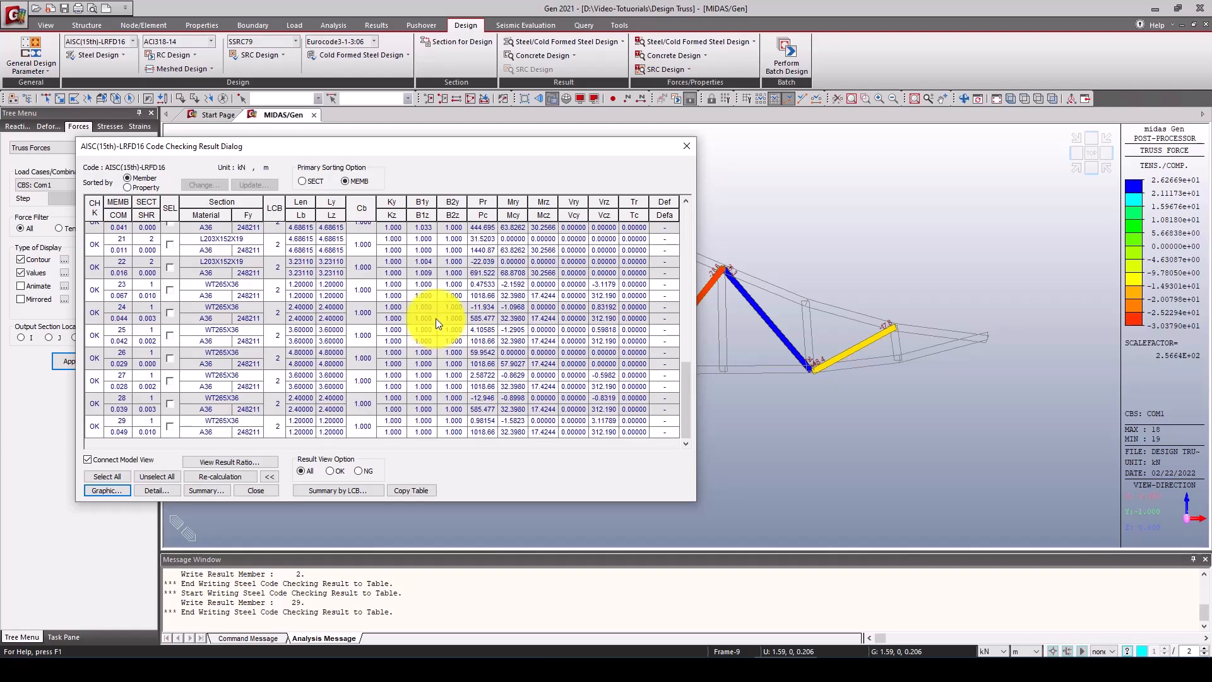
pyautogui.scroll(5, 436, 318)
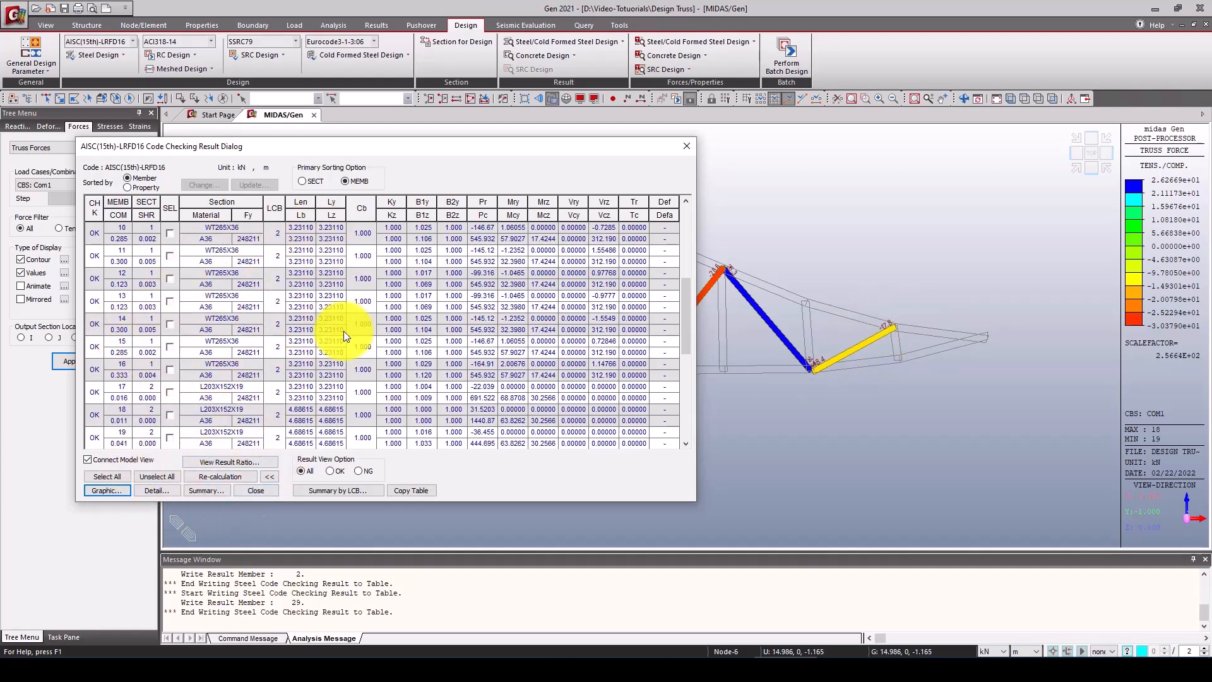
# Step: Select the elements of sections 1 and 2 and show their combined code checking result ratio as a vertical bar graph
pyautogui.click(232, 463)
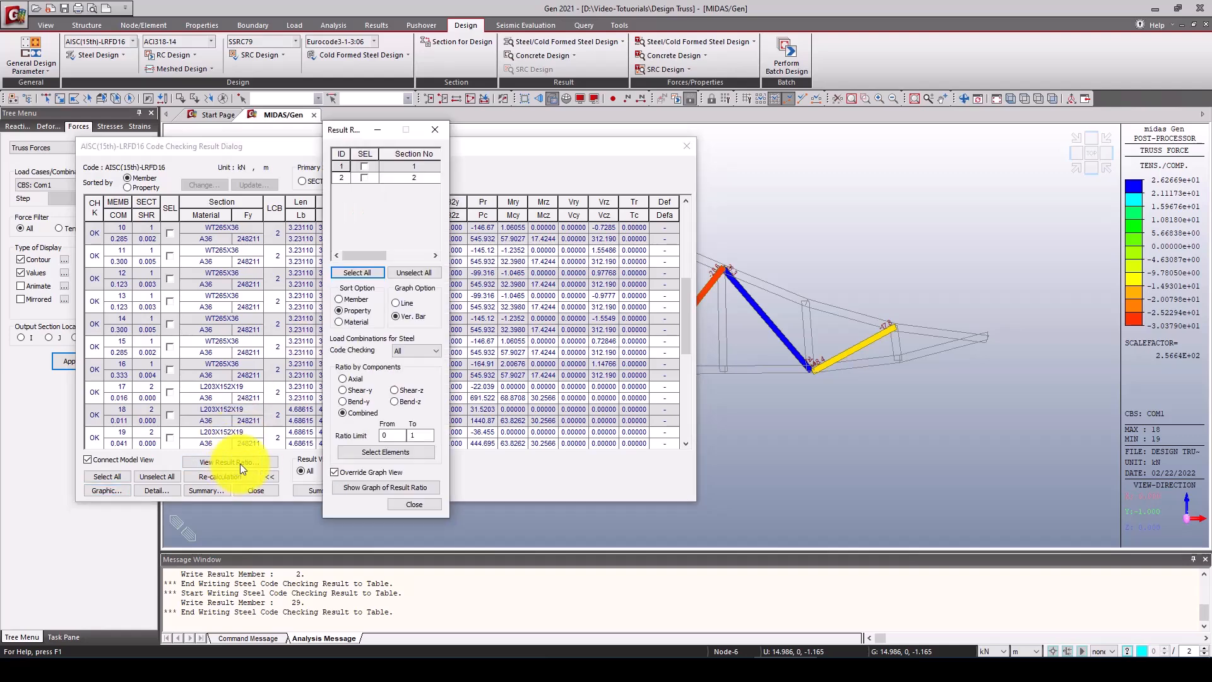
pyautogui.click(365, 166)
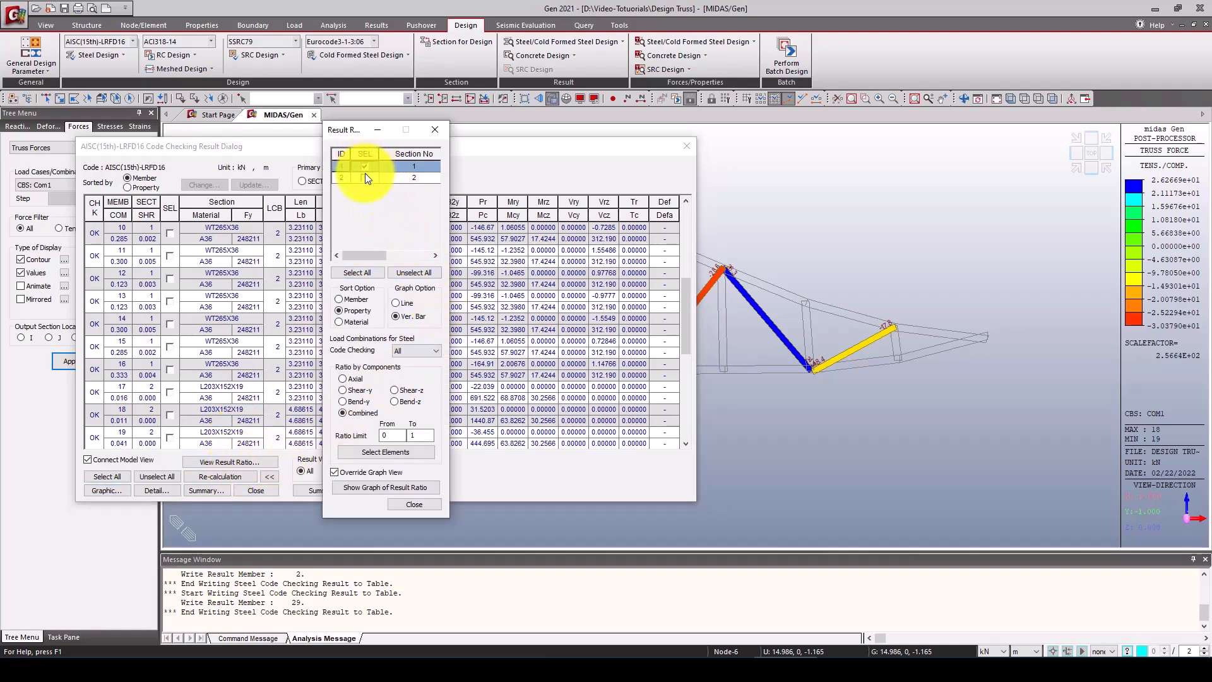
pyautogui.click(365, 177)
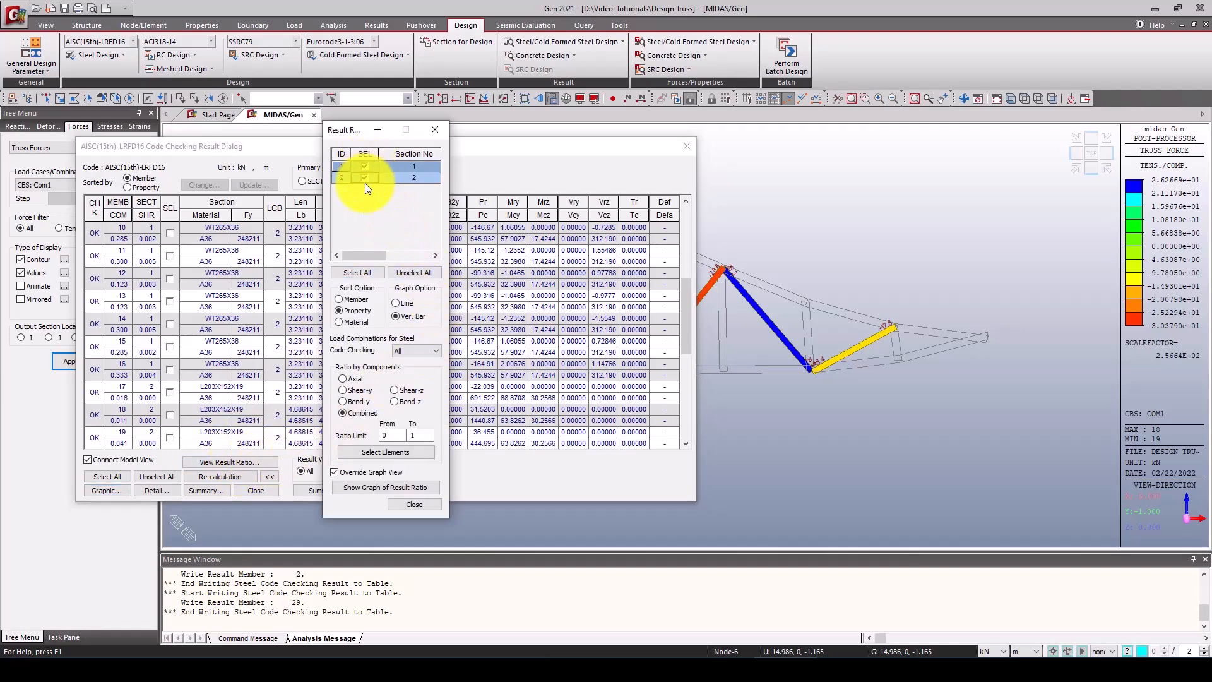
pyautogui.click(373, 449)
pyautogui.click(380, 484)
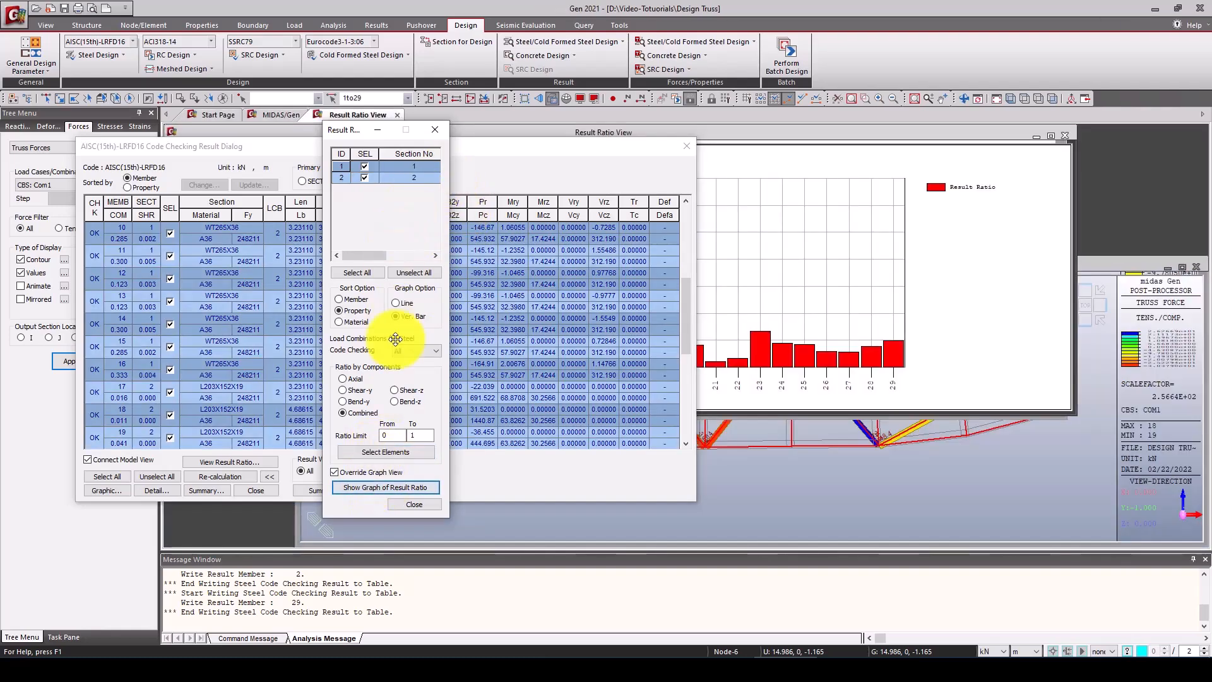
# Step: Close the result ratio settings, the code checking results and the ratio graph, and enlarge the model window
pyautogui.click(434, 129)
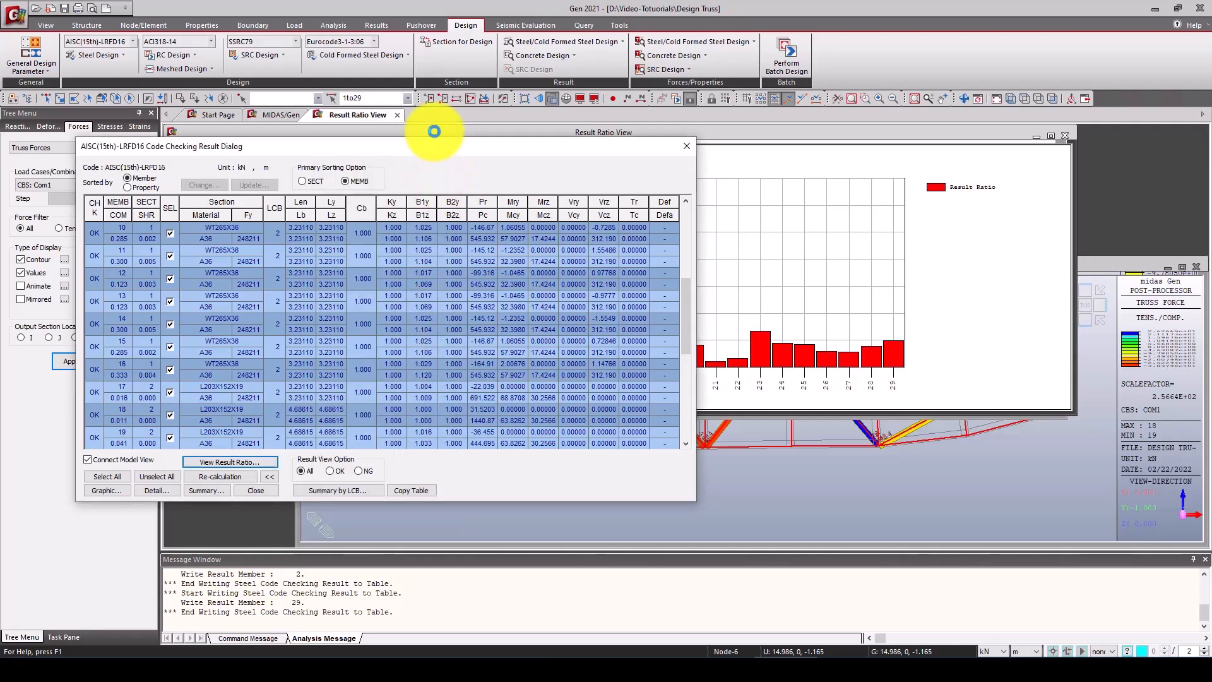
pyautogui.click(686, 146)
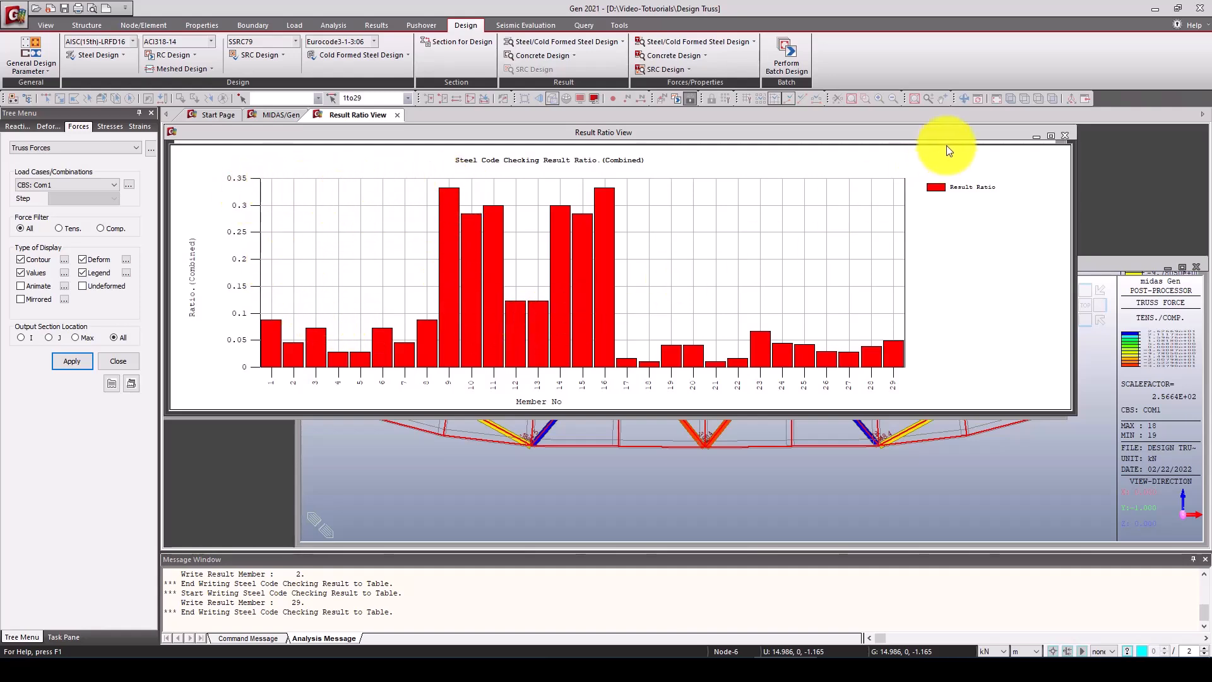
pyautogui.click(1065, 135)
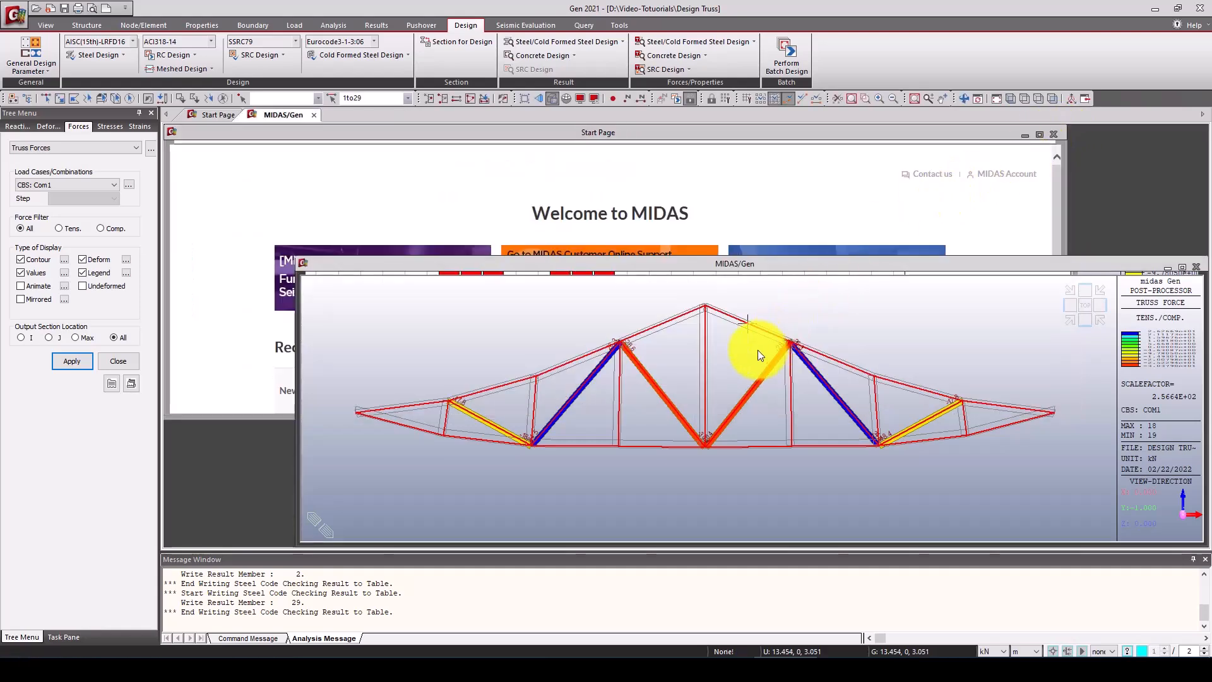
pyautogui.moveTo(1102, 258); pyautogui.dragTo(1077, 232)
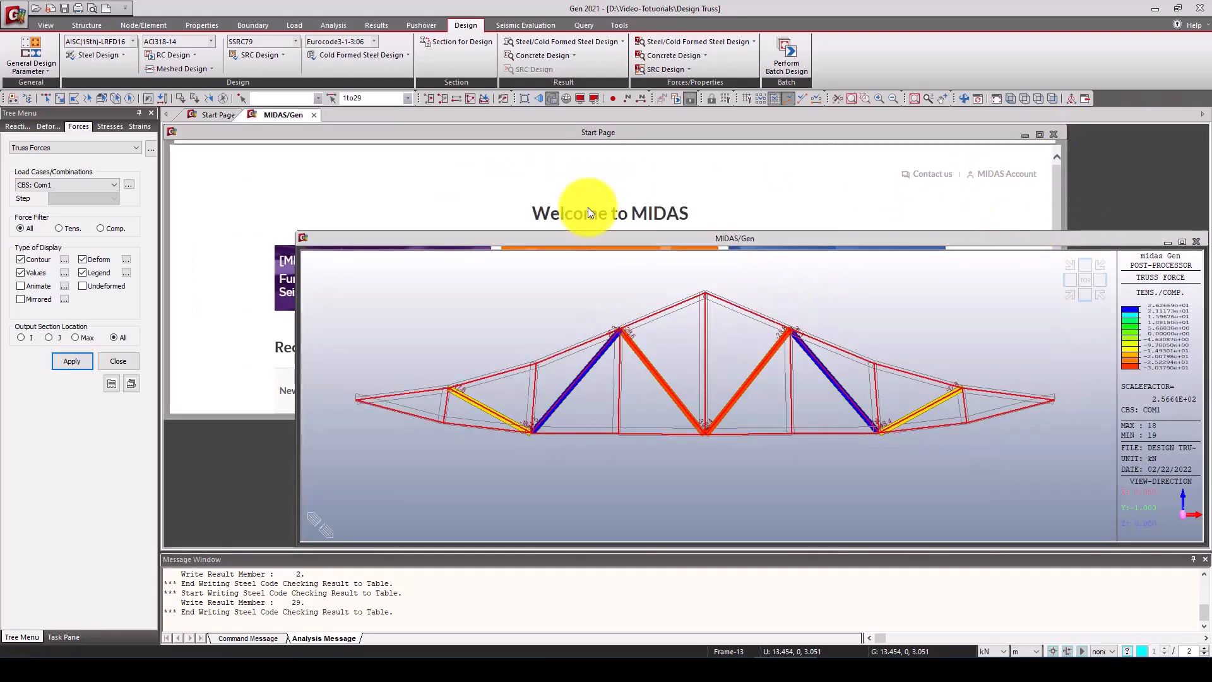
# Step: Set up an AutoCAD DXF export of all elements with Center Line + Shape and layers generated with element type
pyautogui.click(15, 13)
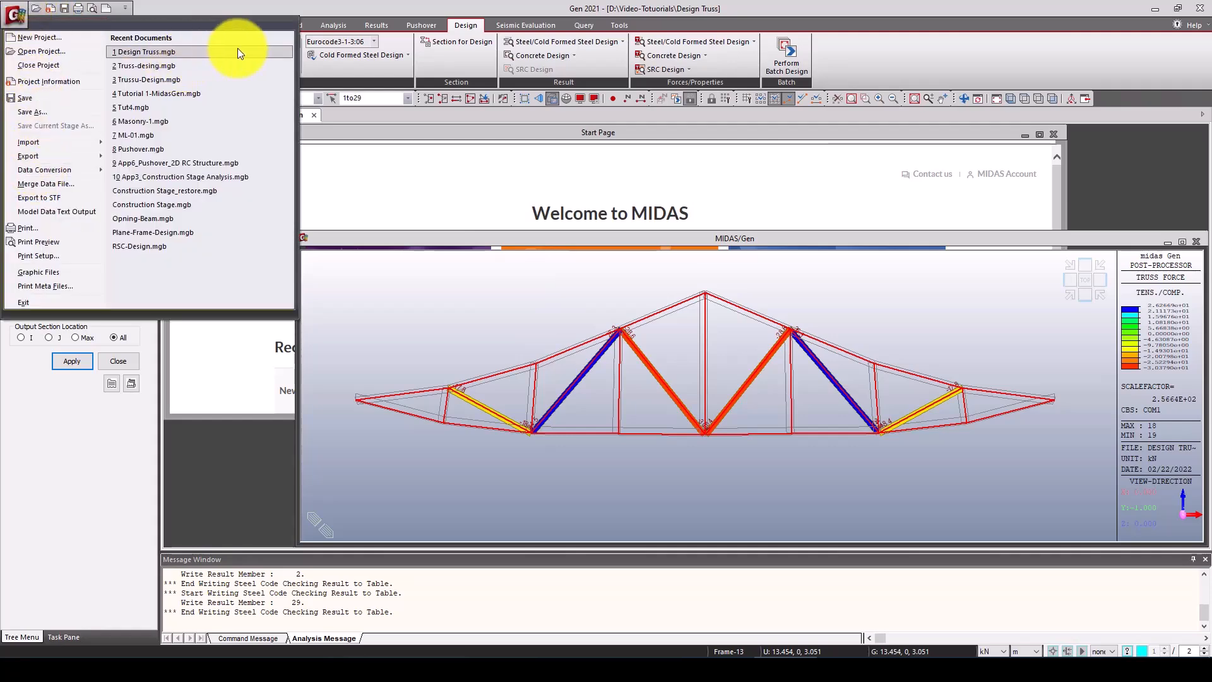
pyautogui.moveTo(71, 154)
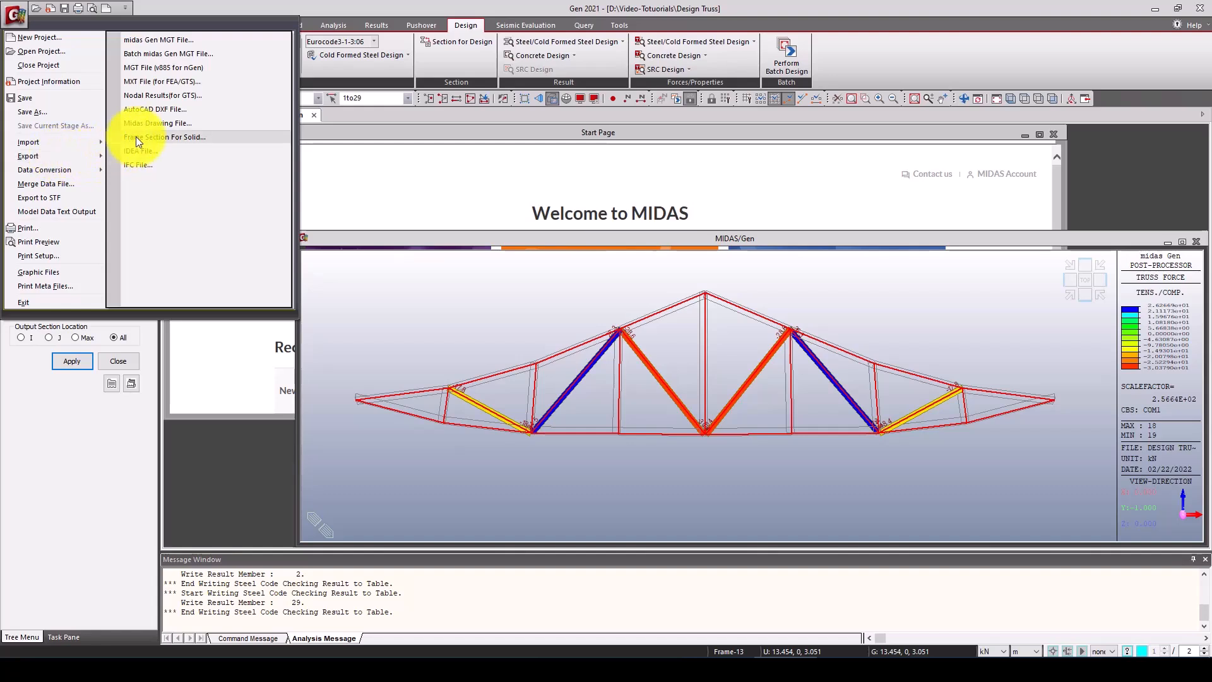
pyautogui.click(160, 109)
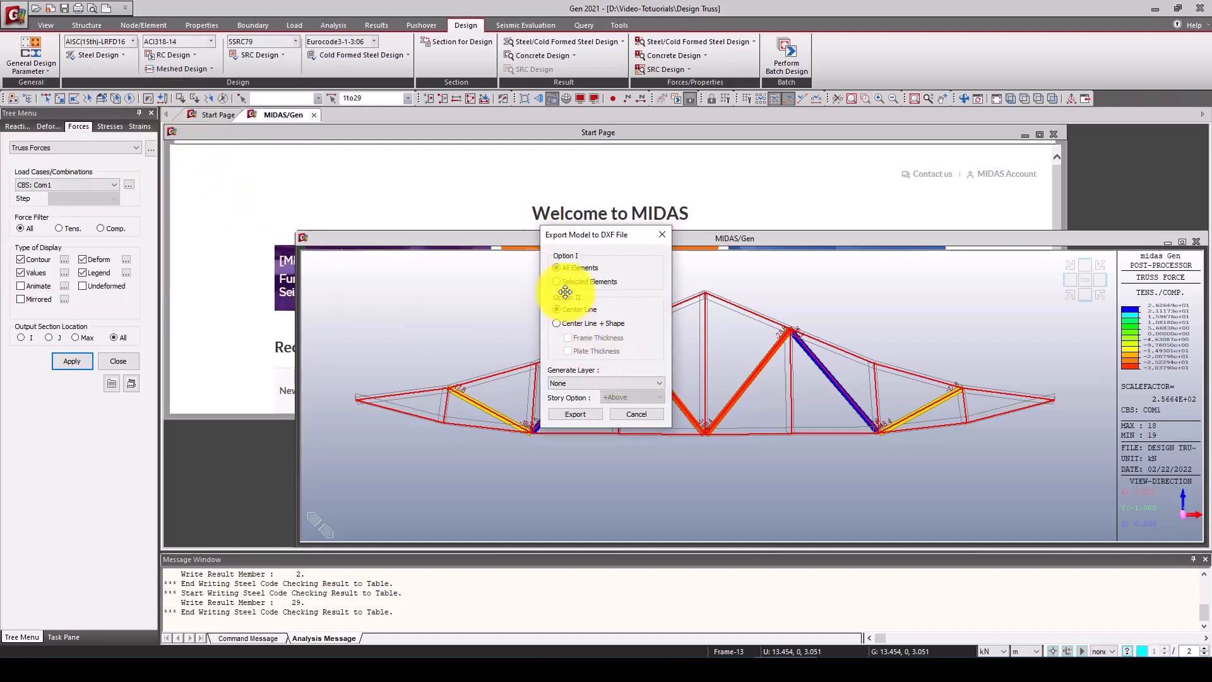
pyautogui.click(562, 323)
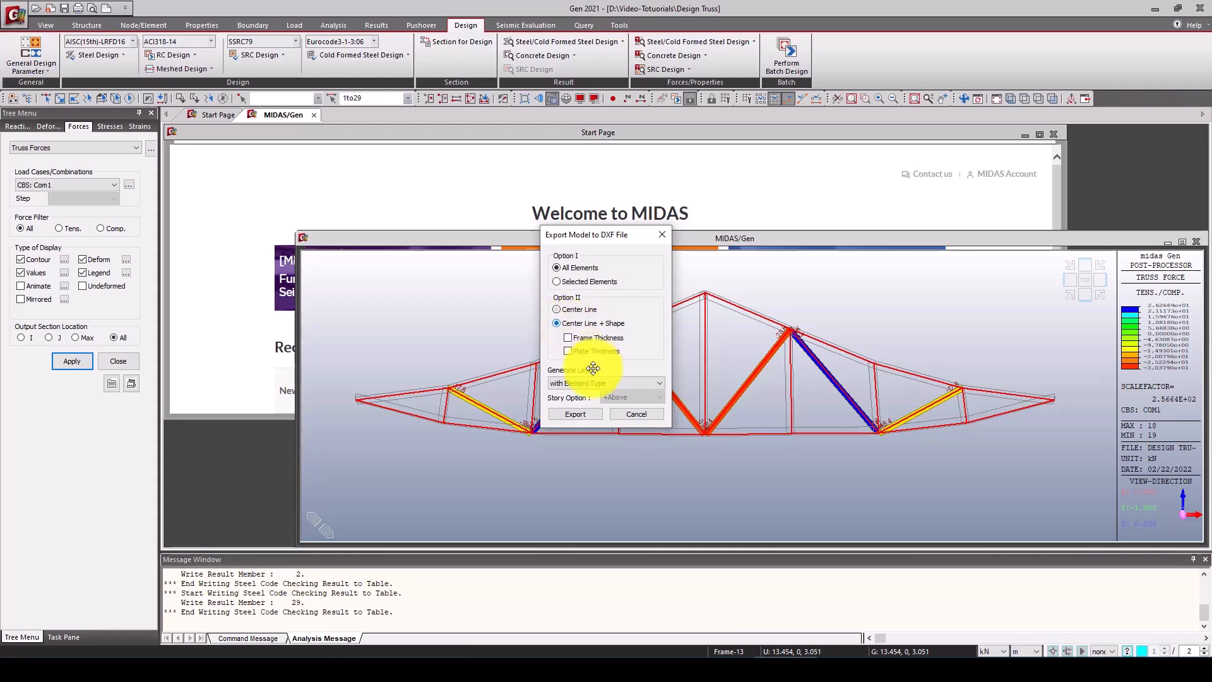
pyautogui.click(576, 418)
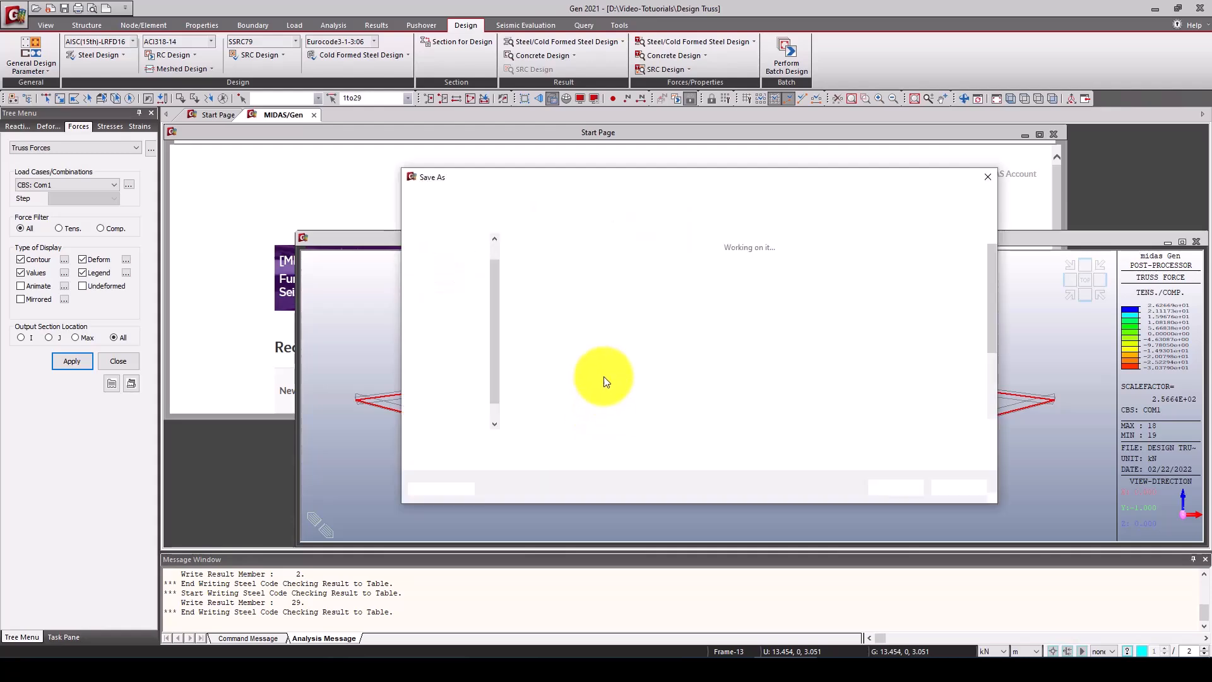
pyautogui.click(970, 490)
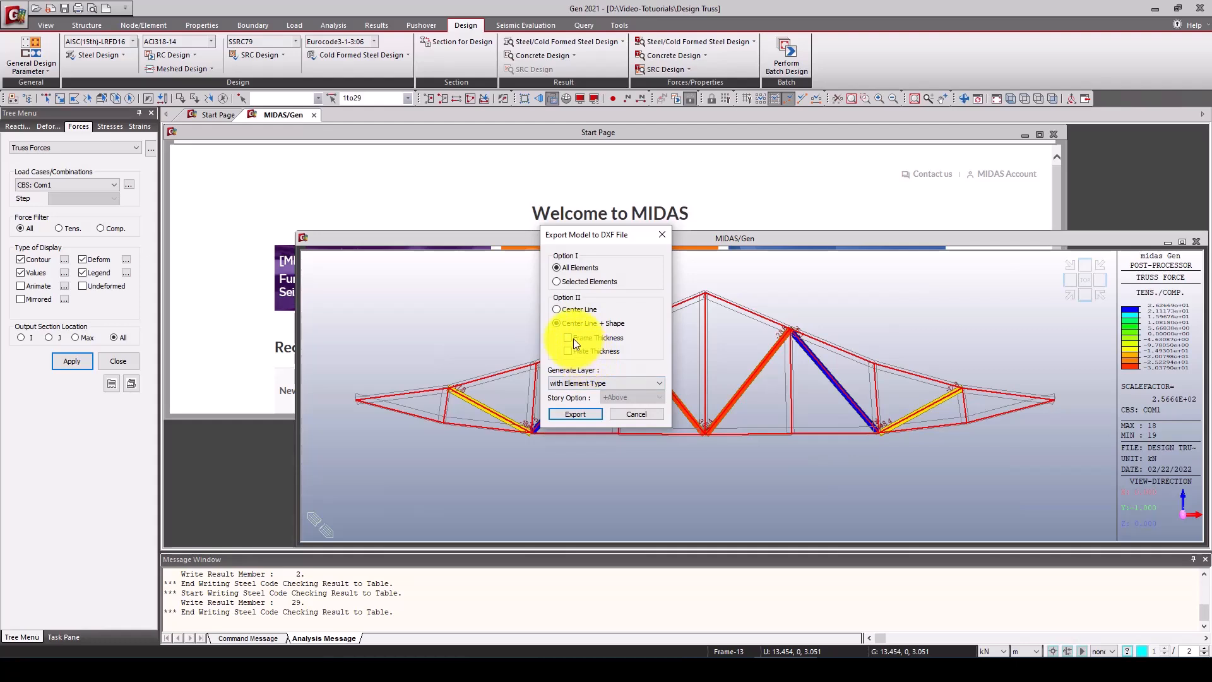
# Step: Include Frame Thickness with Center Line + Shape, export the model as the Design Truss DXF file, and close the export dialog
pyautogui.click(556, 309)
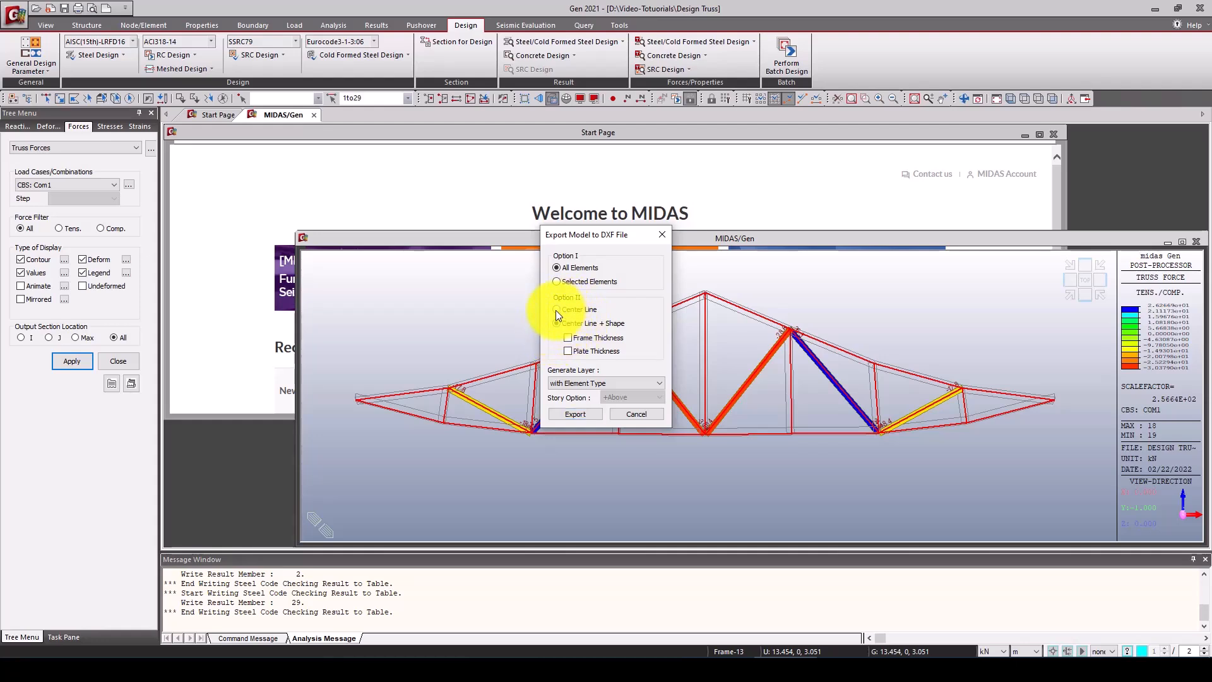
pyautogui.click(557, 323)
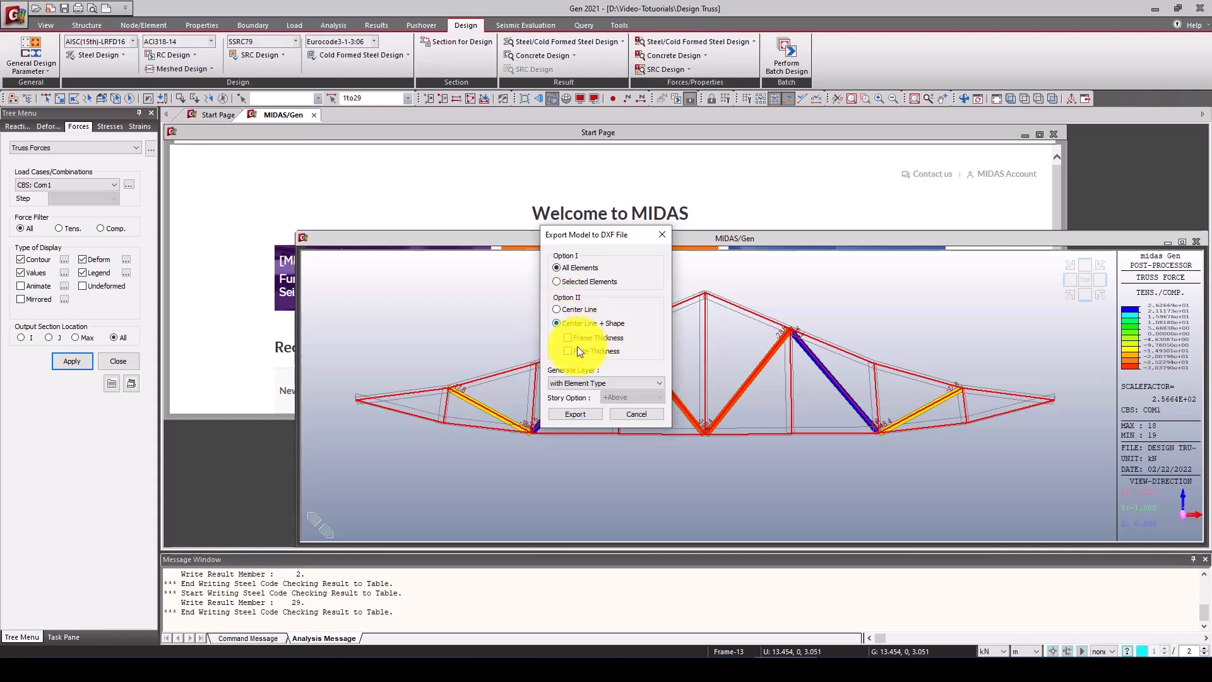
pyautogui.click(570, 338)
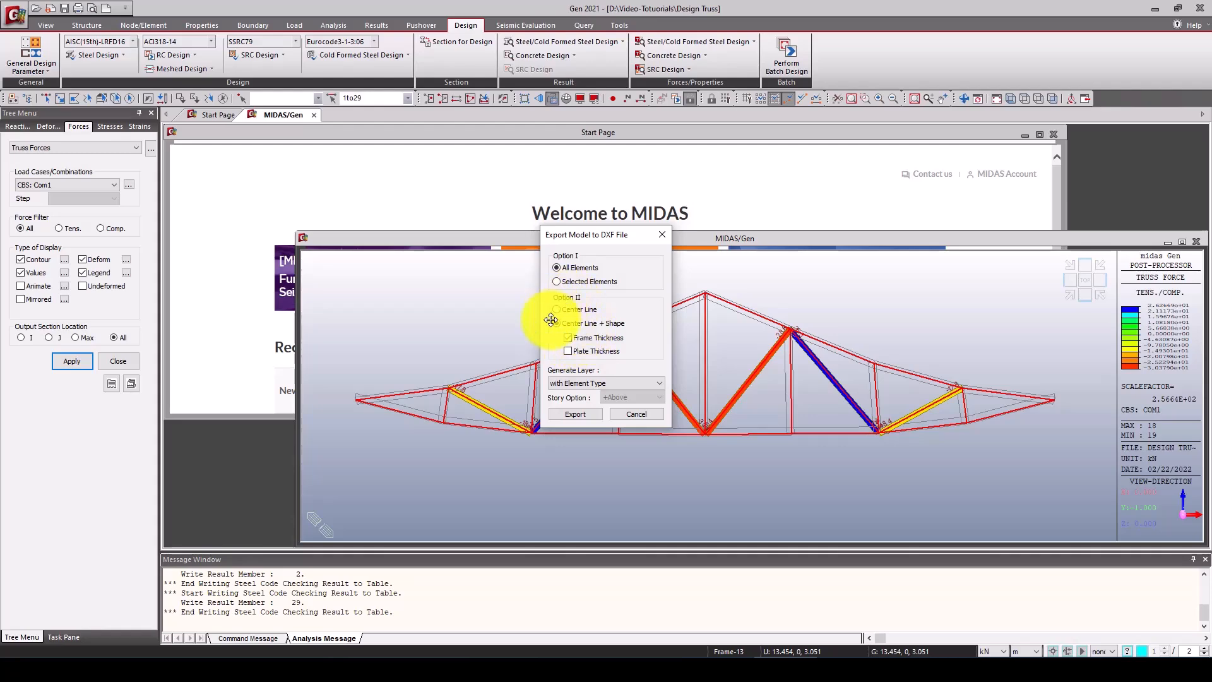
pyautogui.click(574, 414)
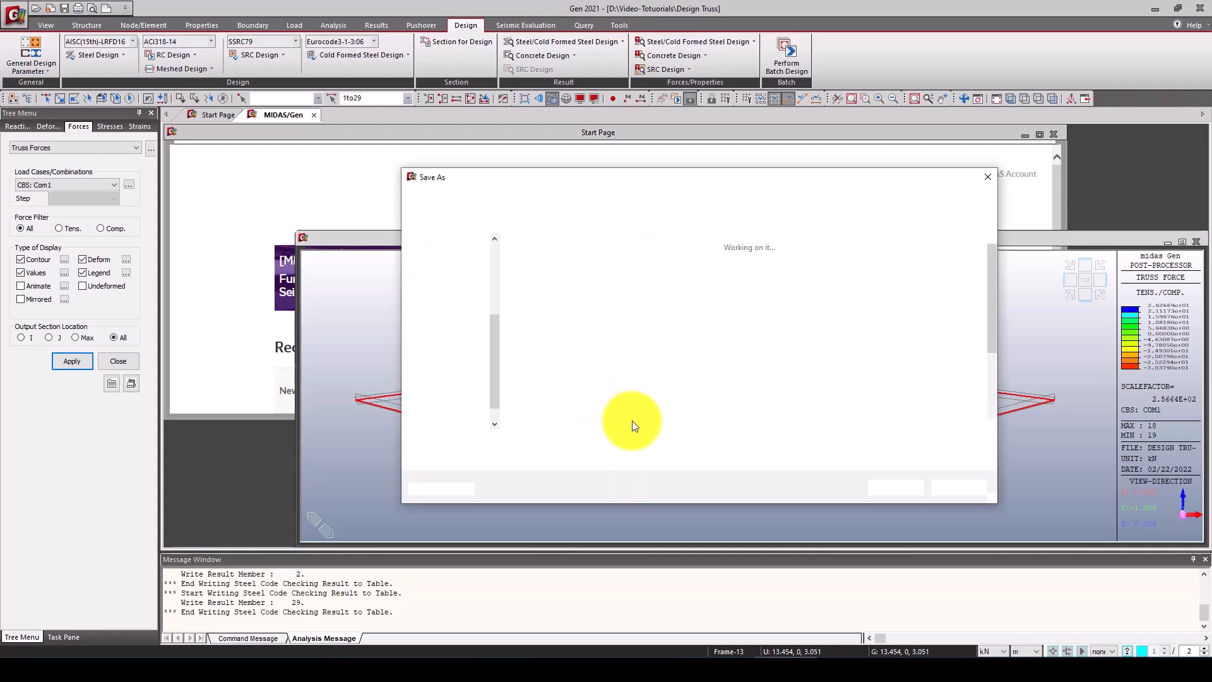
pyautogui.click(880, 486)
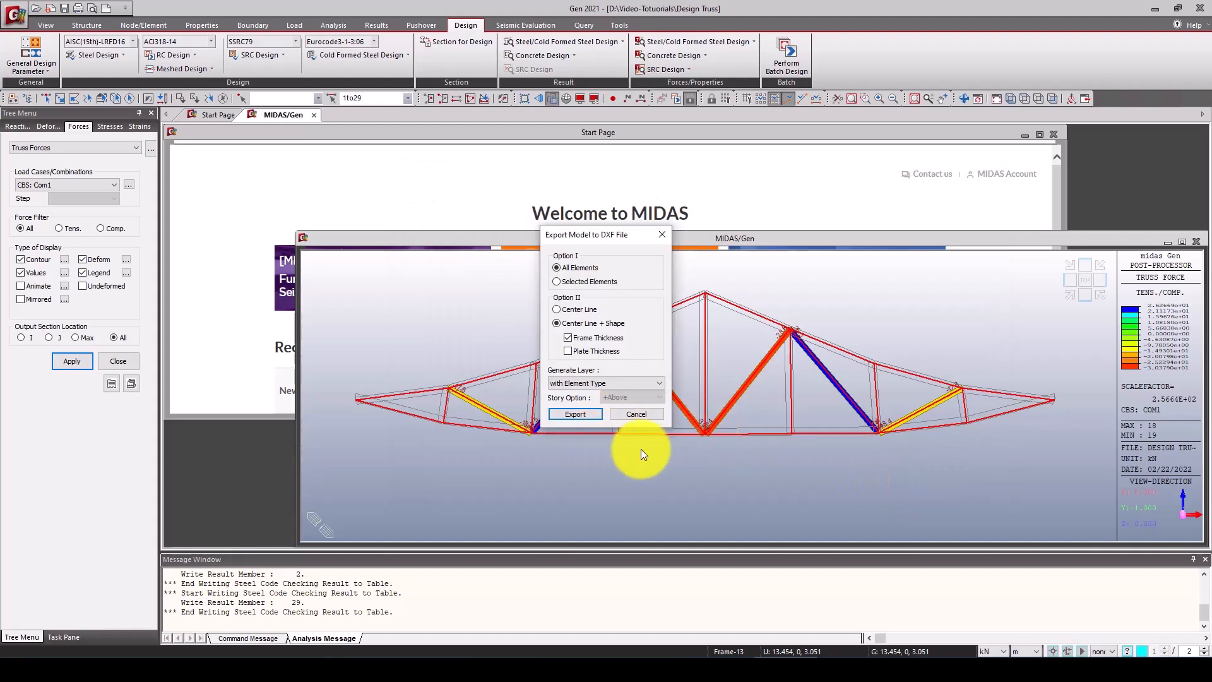
pyautogui.click(625, 417)
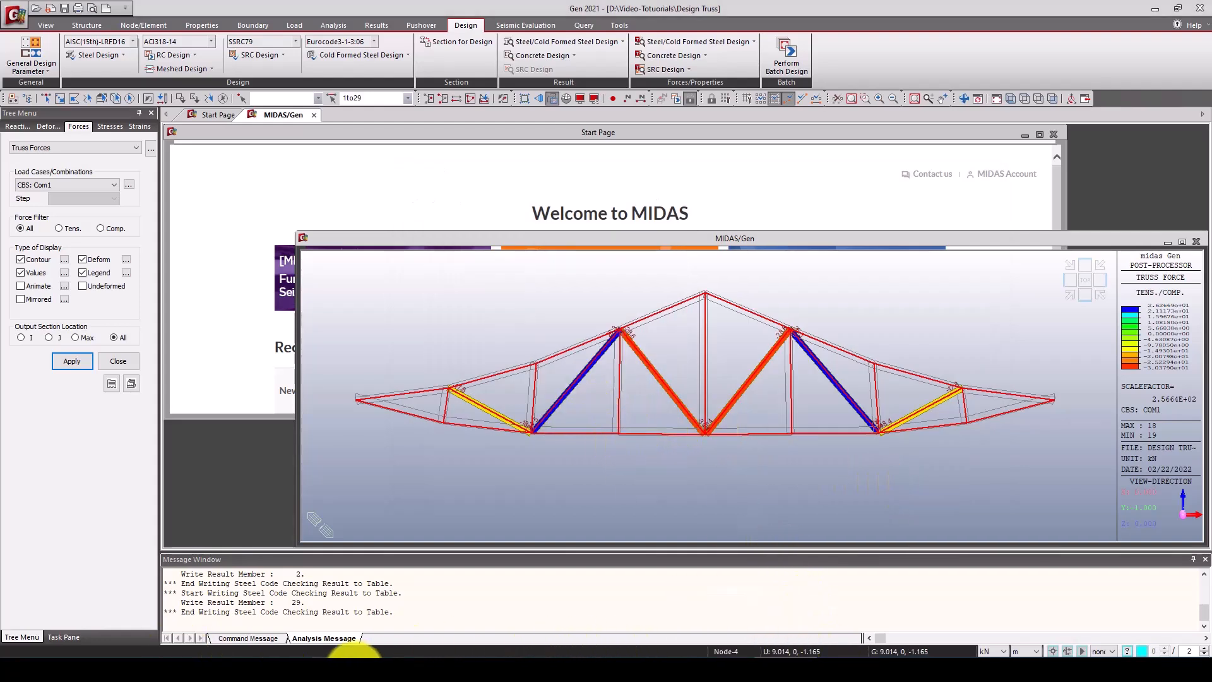
# Step: Switch to File Explorer and open the exported Design Truss DXF file from the Video-Totuorials folder in AutoCAD
pyautogui.click(342, 657)
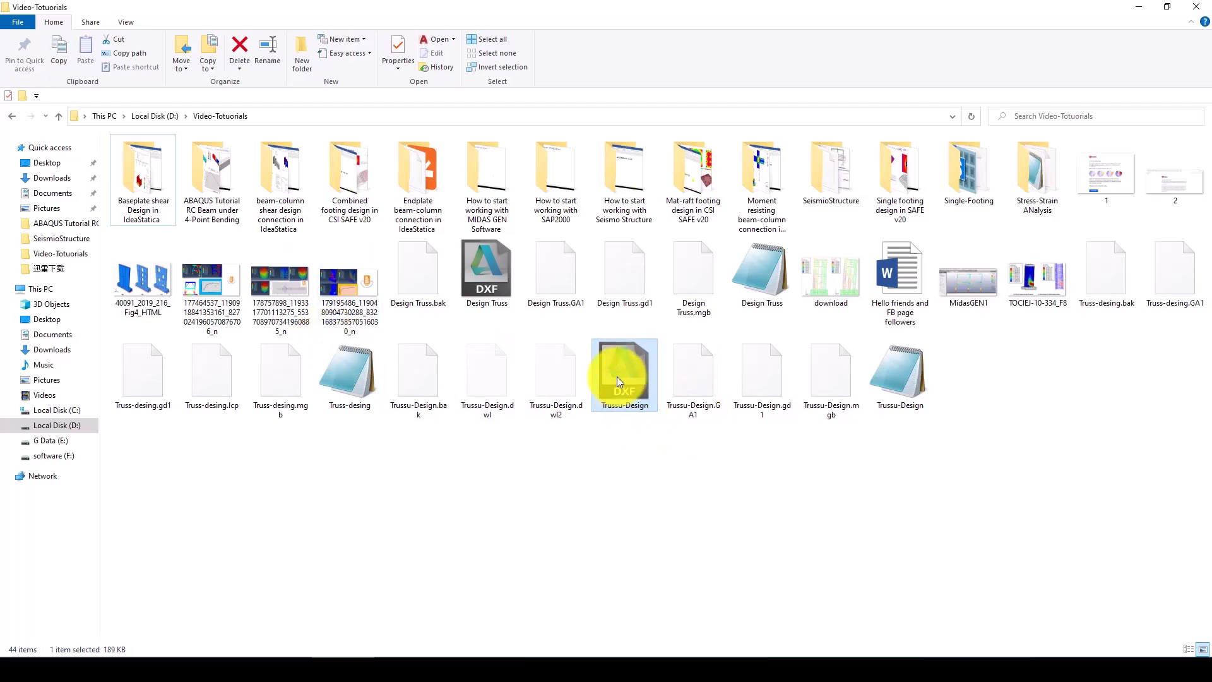
pyautogui.click(499, 278)
pyautogui.doubleClick(488, 278)
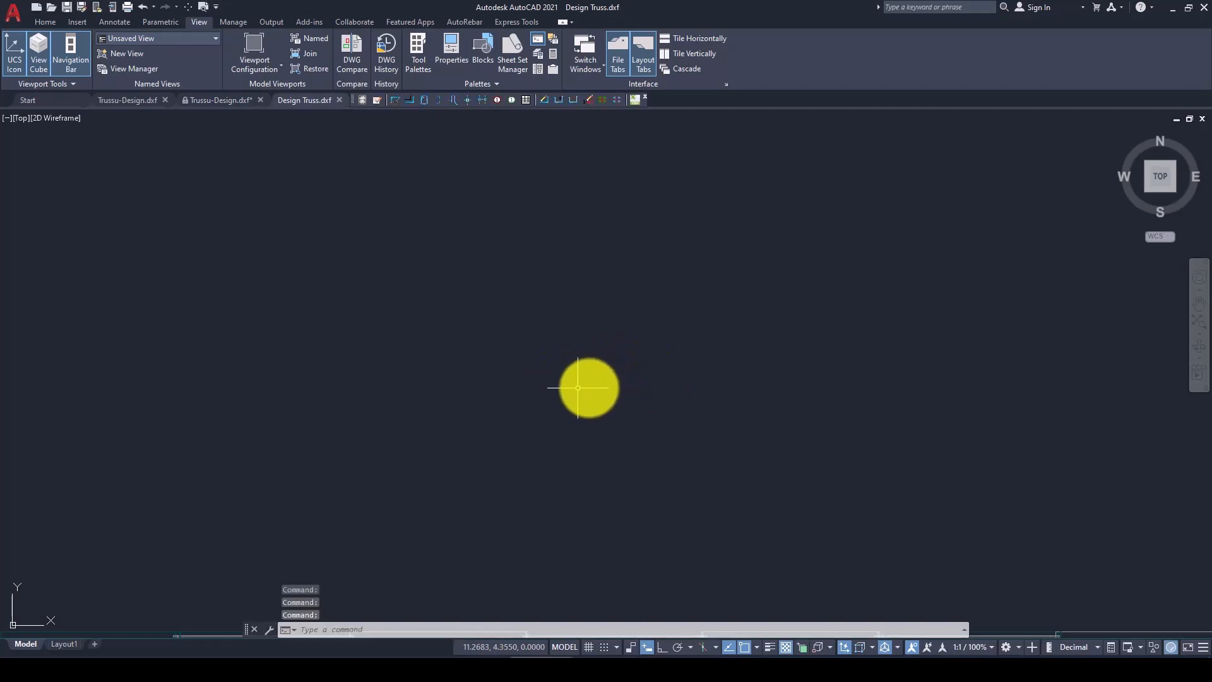
# Step: Zoom to the extents of the imported truss and orbit it into a 3D view to examine the member shapes
pyautogui.click(637, 338)
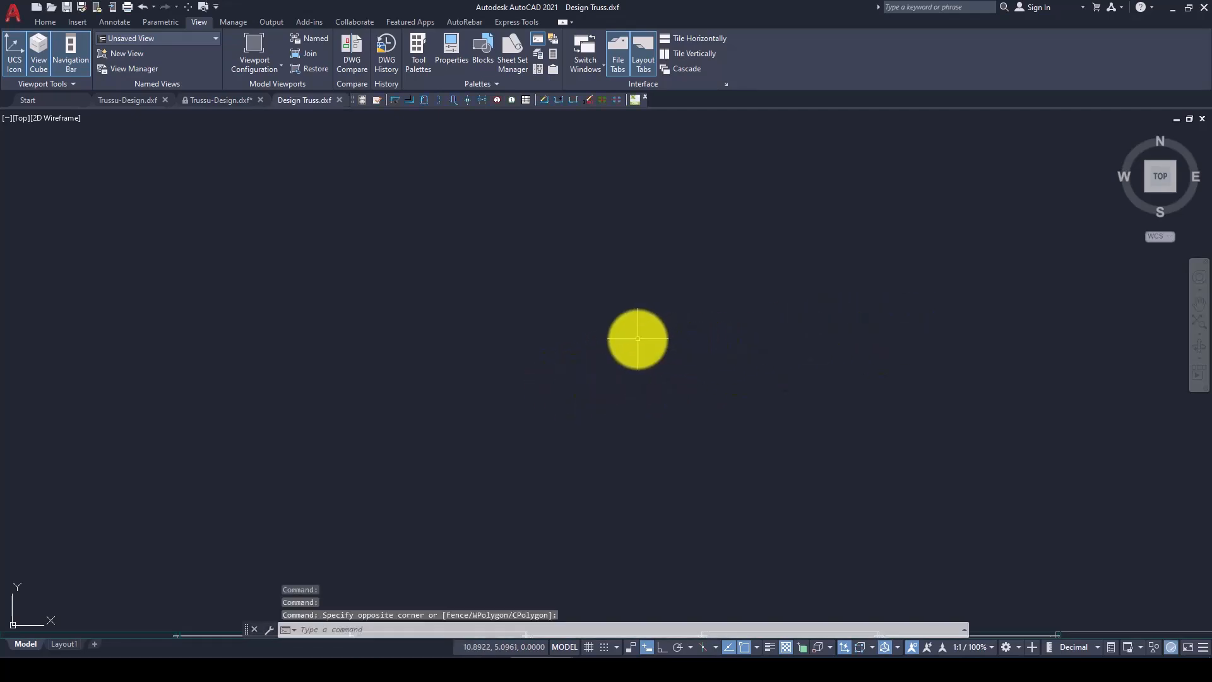
pyautogui.write('z')
pyautogui.press('Return')
pyautogui.write('e')
pyautogui.press('Return')
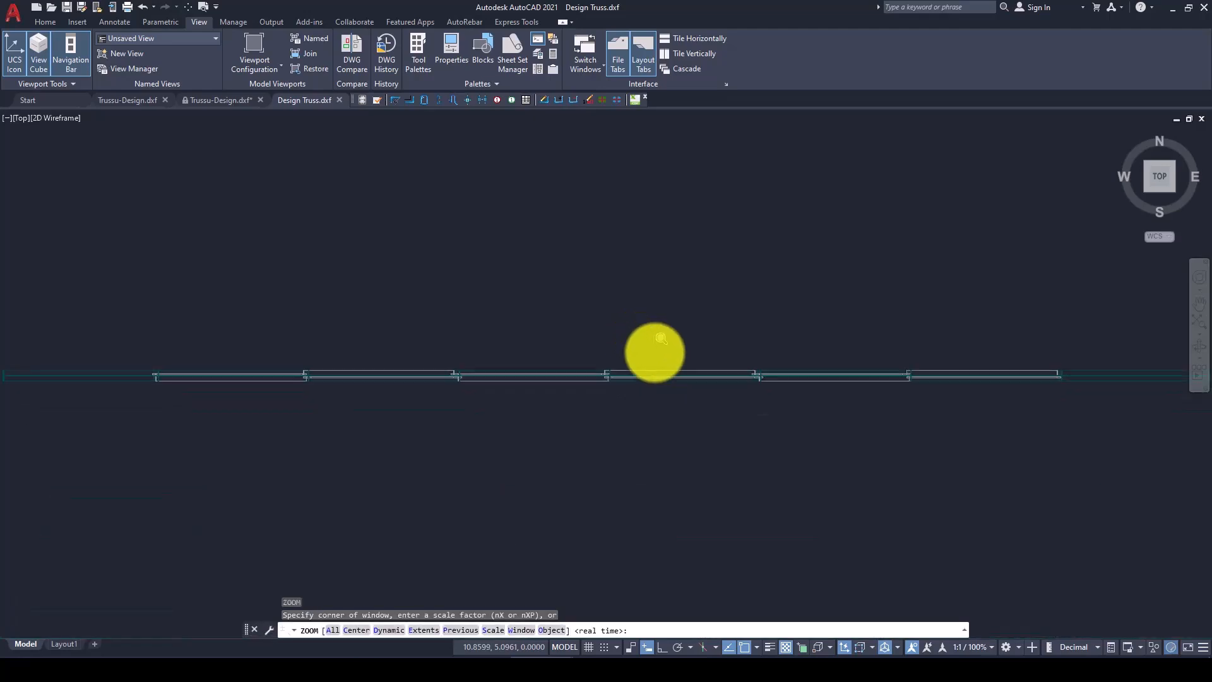
pyautogui.moveTo(1124, 125); pyautogui.dragTo(651, 379)
pyautogui.scroll(5, 542, 455)
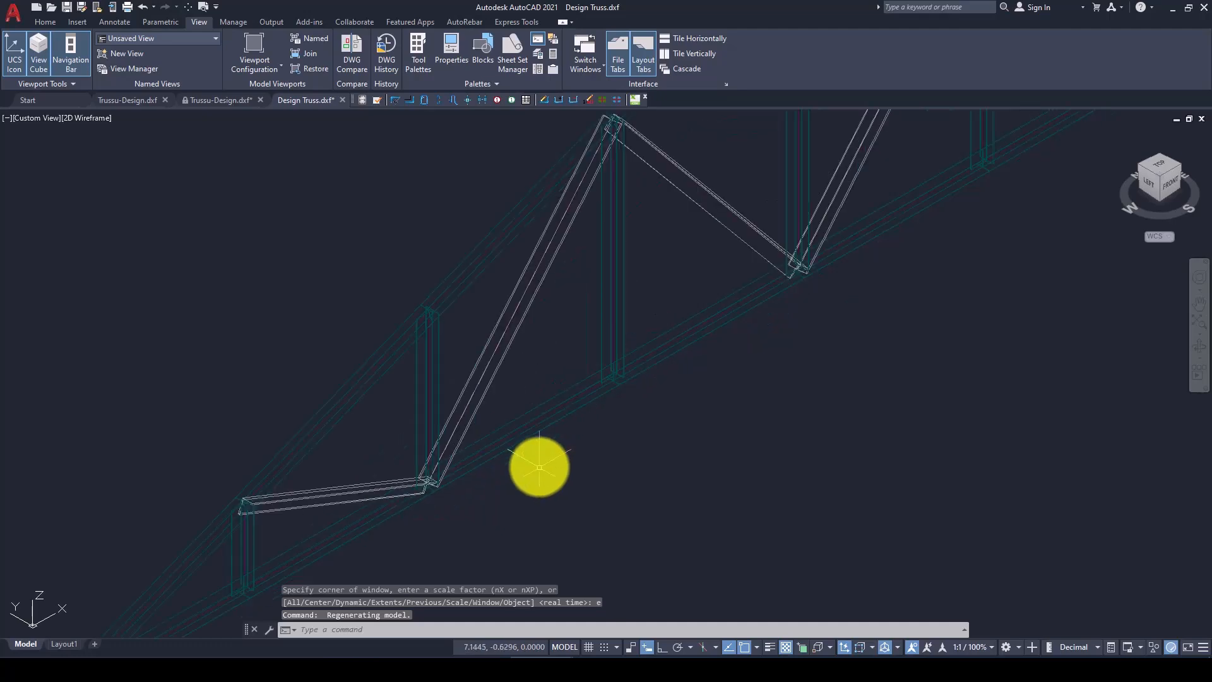
pyautogui.scroll(-2, 465, 379)
pyautogui.click(416, 233)
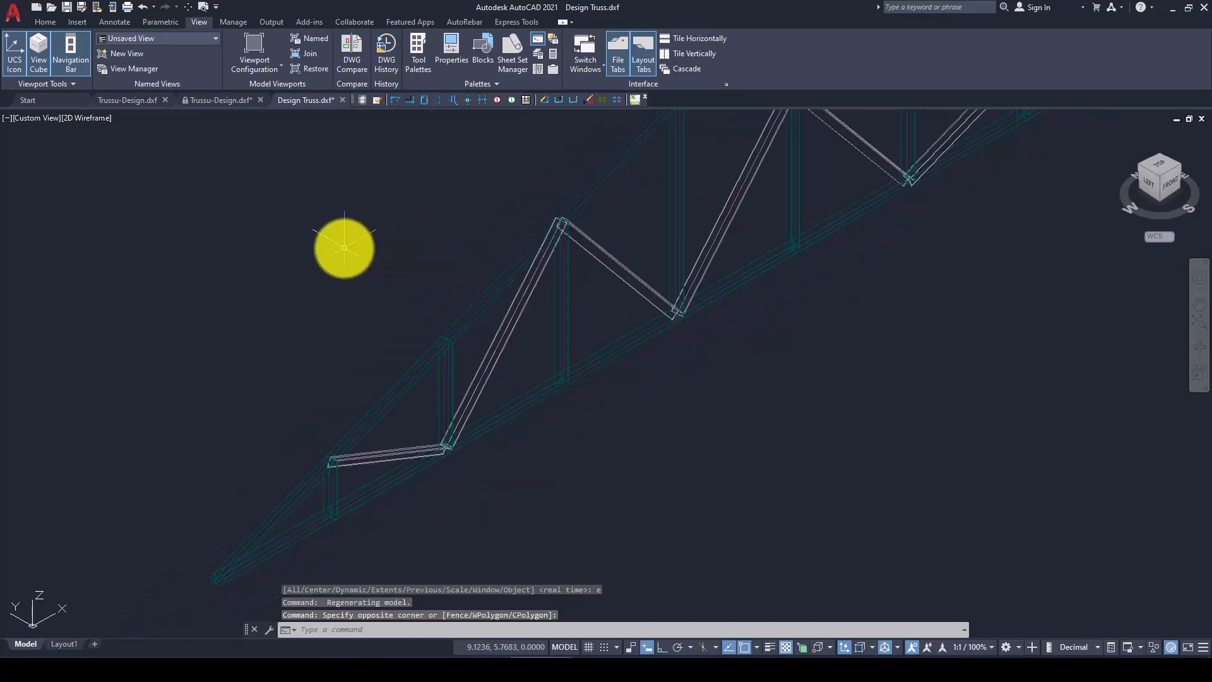
# Step: Apply the Shaded visual style to the imported truss drawing
pyautogui.write('viu')
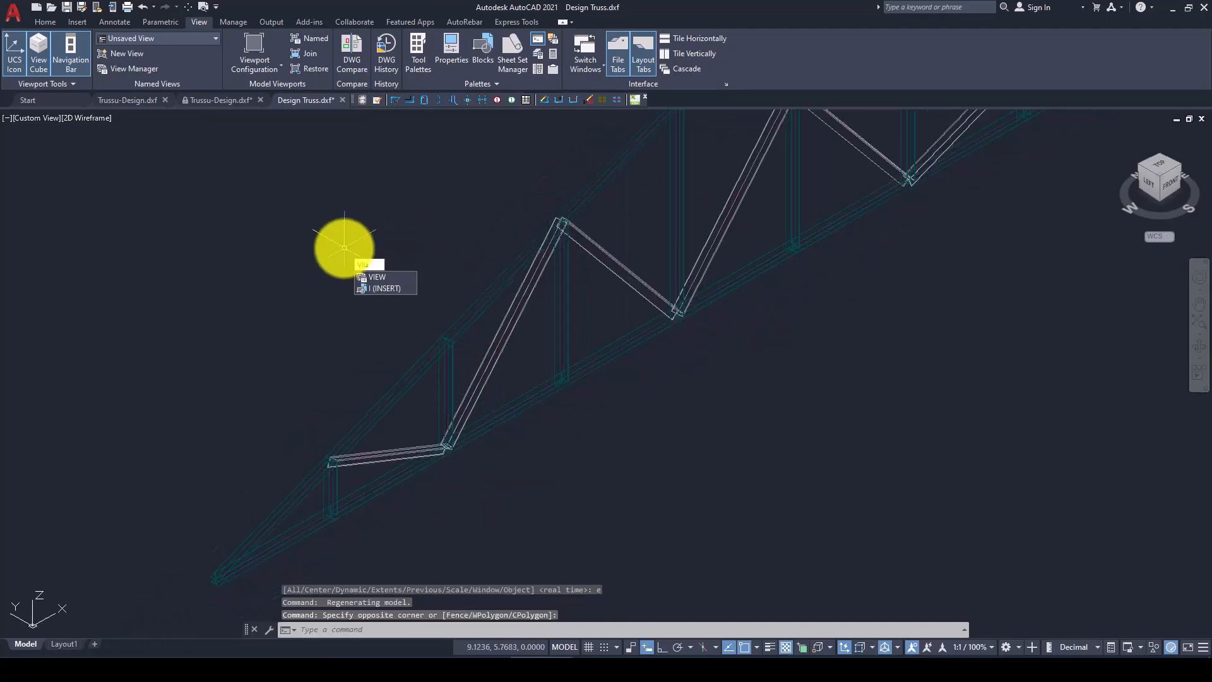
pyautogui.press('BackSpace')
pyautogui.click(378, 276)
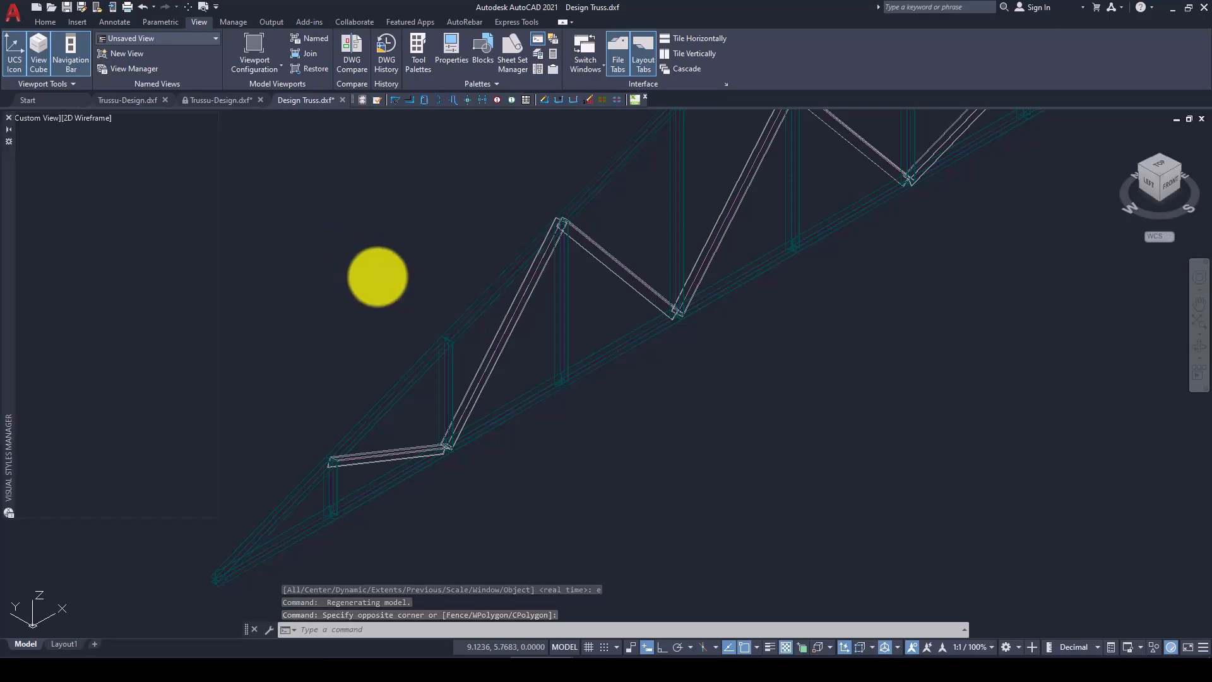
pyautogui.click(106, 212)
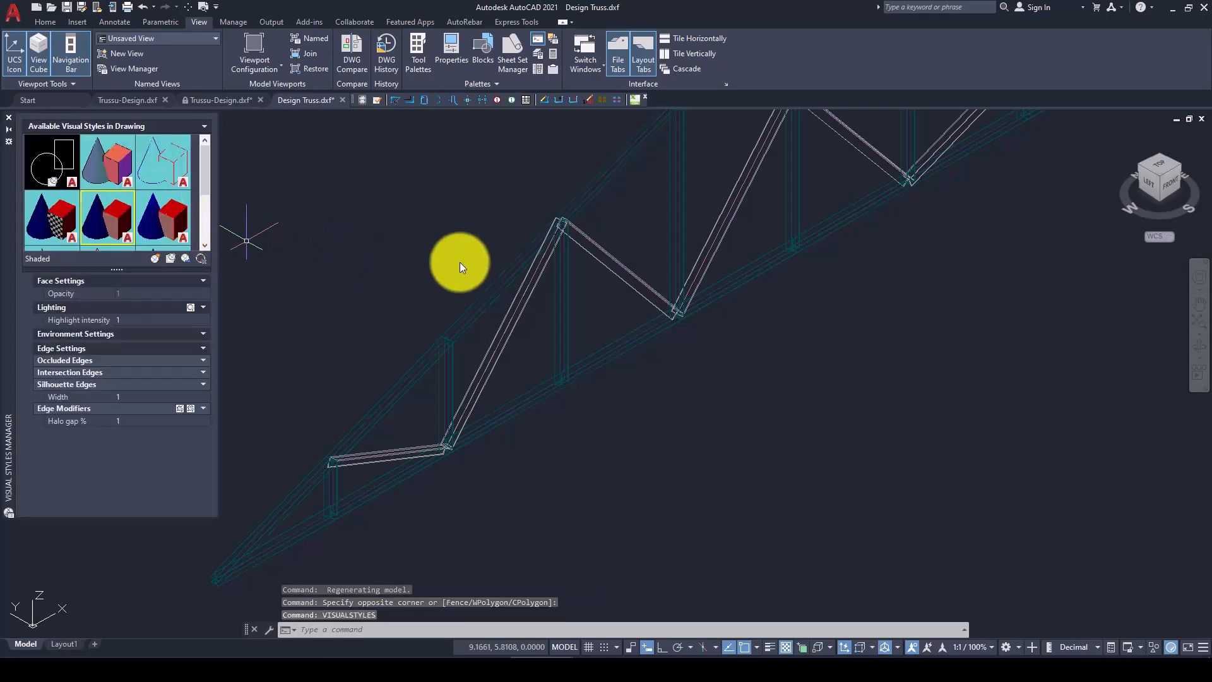
pyautogui.doubleClick(110, 218)
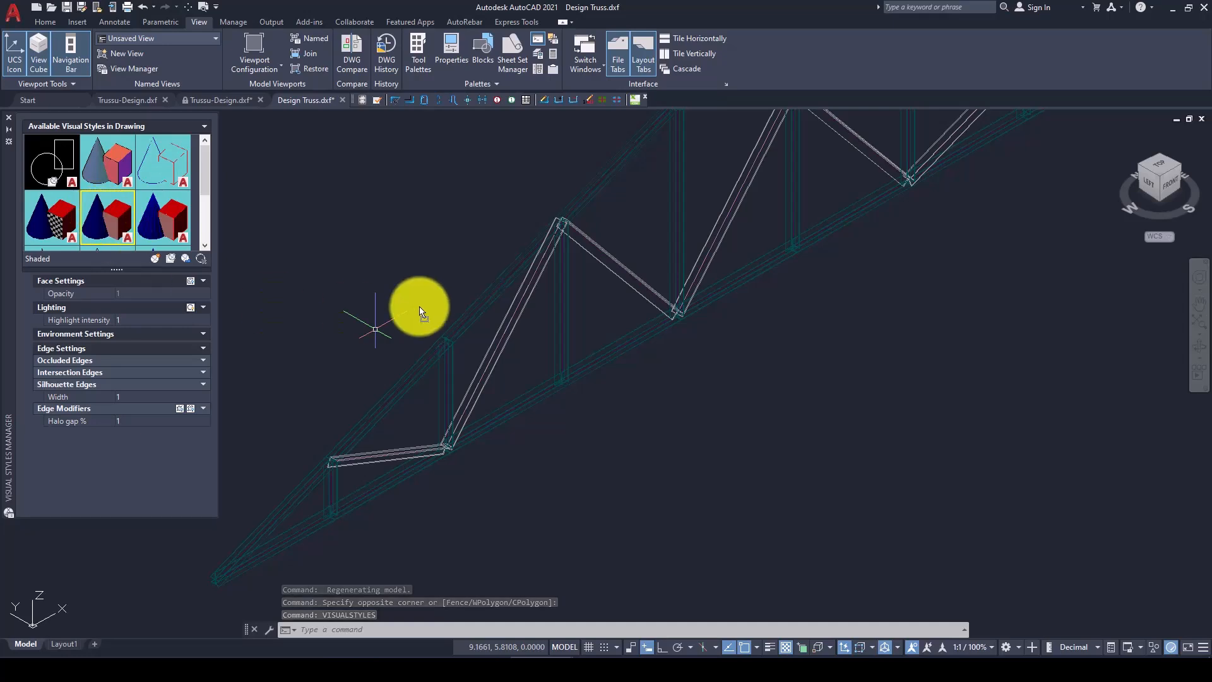
# Step: Examine the shaded truss members and joints up close in 3D and from the front view
pyautogui.scroll(5, 470, 414)
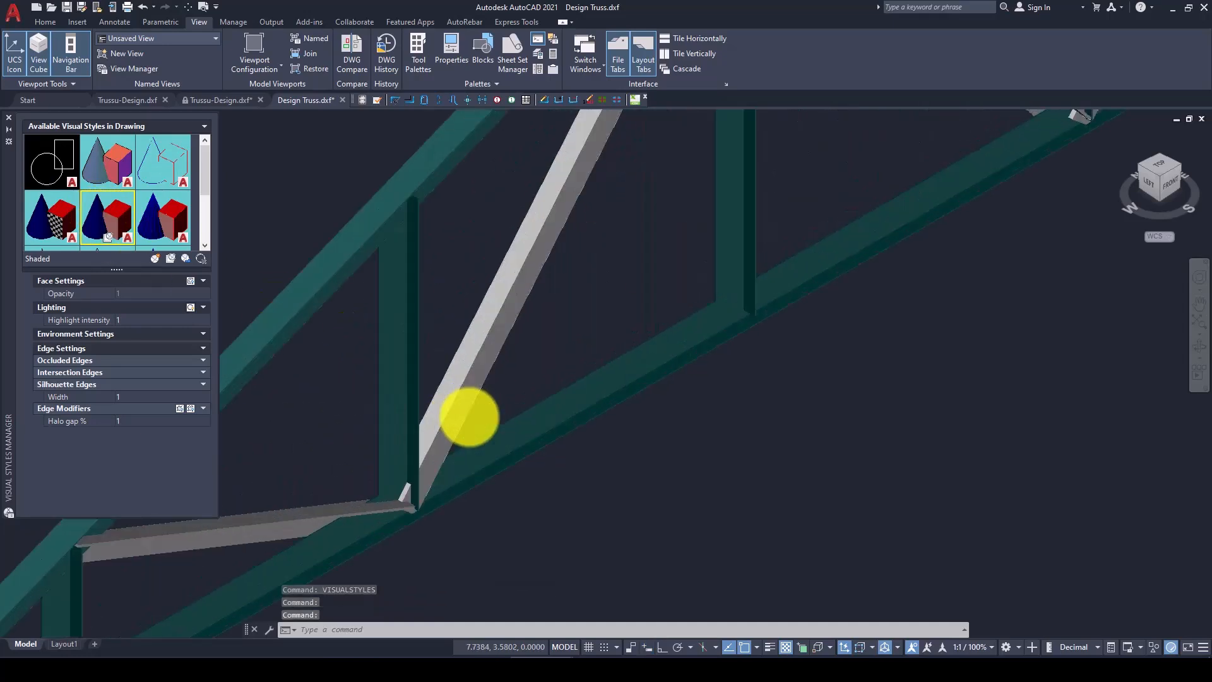
pyautogui.scroll(-5, 532, 451)
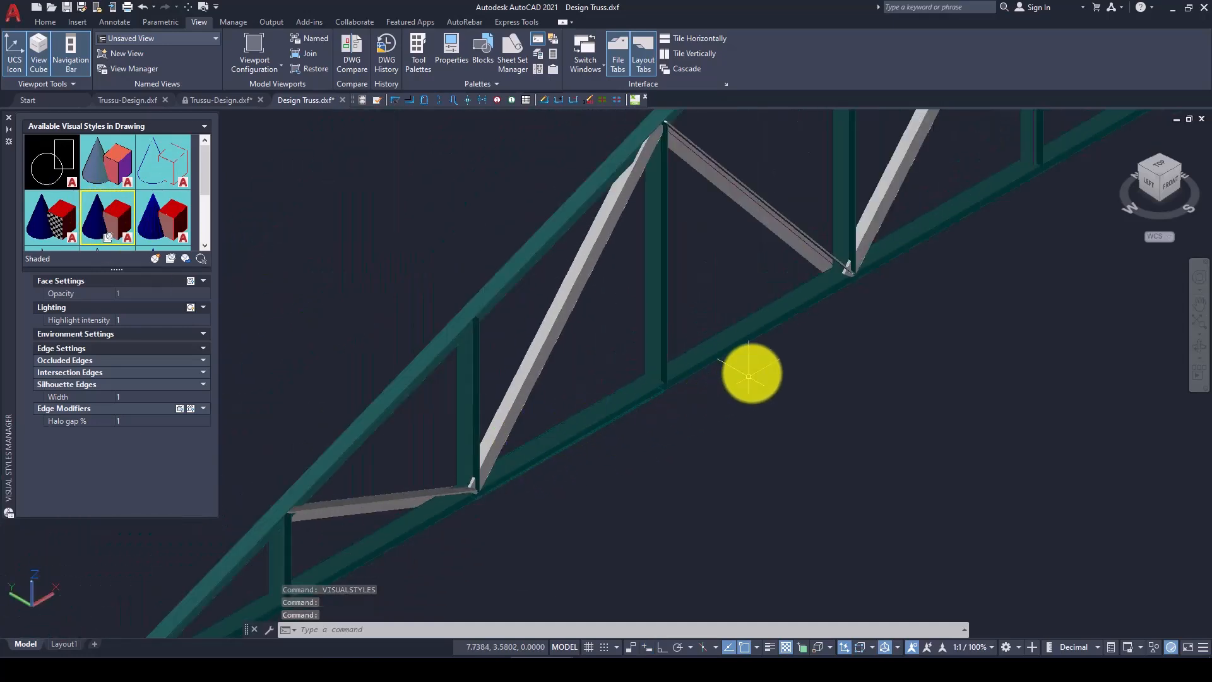
pyautogui.scroll(2, 700, 380)
pyautogui.moveTo(732, 384); pyautogui.dragTo(639, 405, button='middle')
pyautogui.moveTo(924, 254); pyautogui.dragTo(787, 351, button='middle')
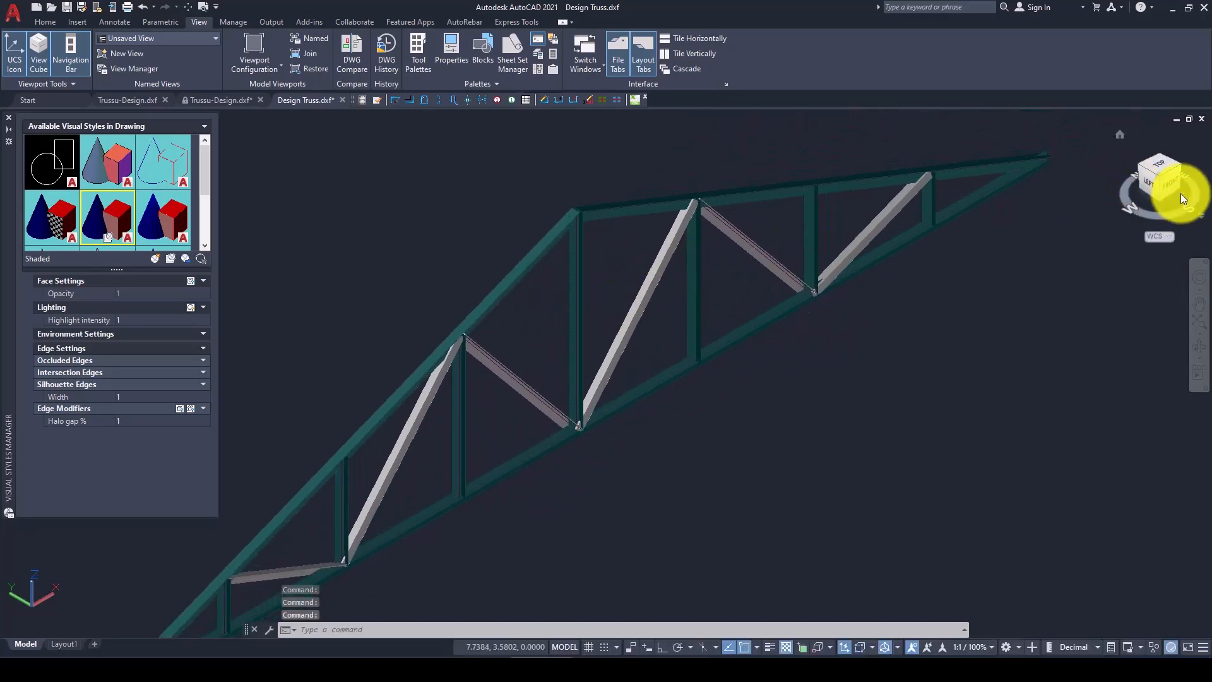
pyautogui.click(1152, 192)
pyautogui.scroll(8, 592, 414)
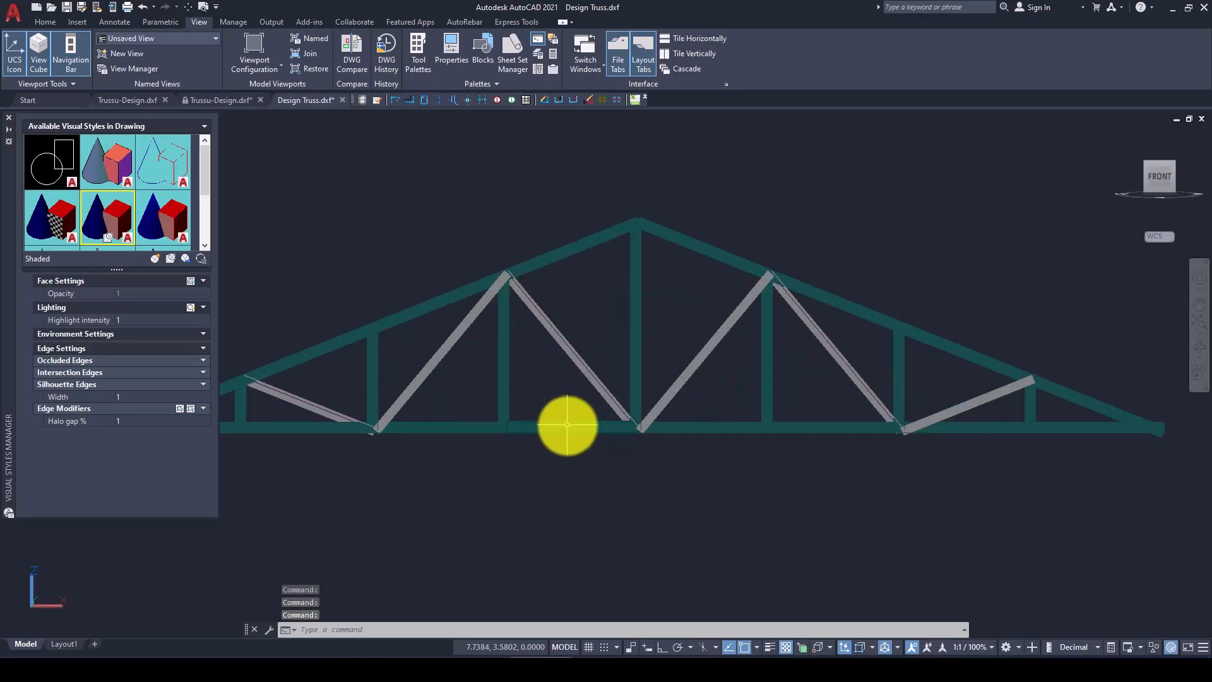
pyautogui.scroll(-5, 683, 298)
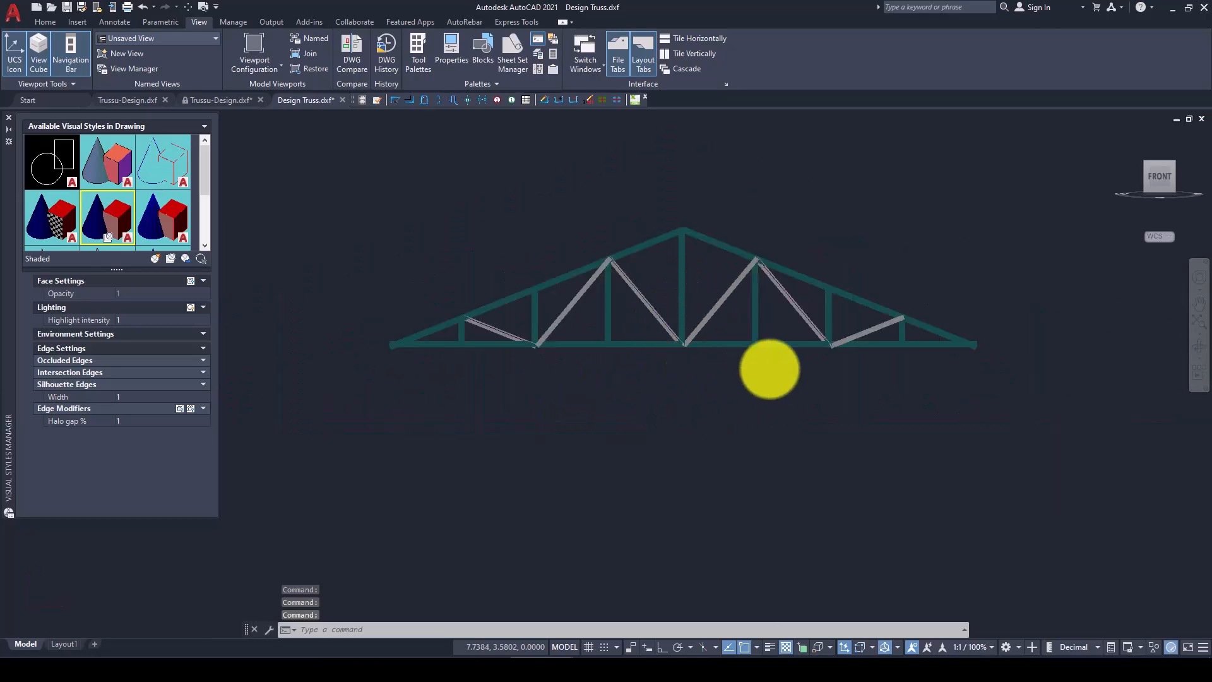
pyautogui.scroll(3, 763, 359)
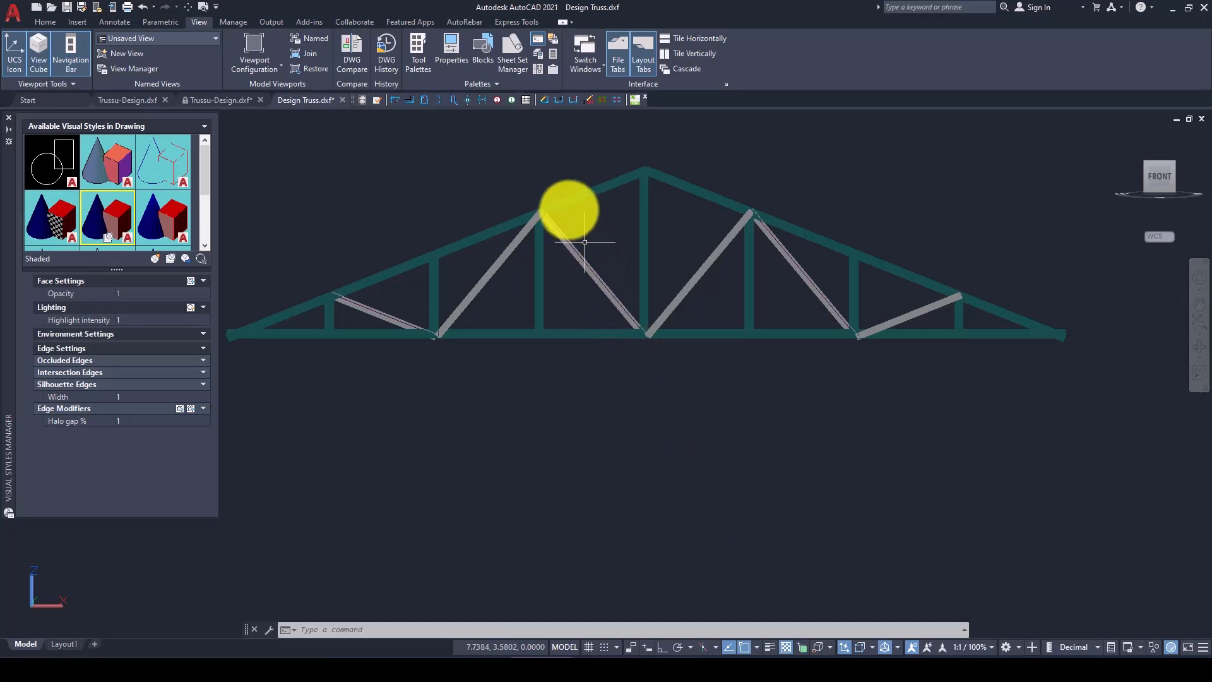
pyautogui.moveTo(679, 294); pyautogui.dragTo(711, 328, button='middle')
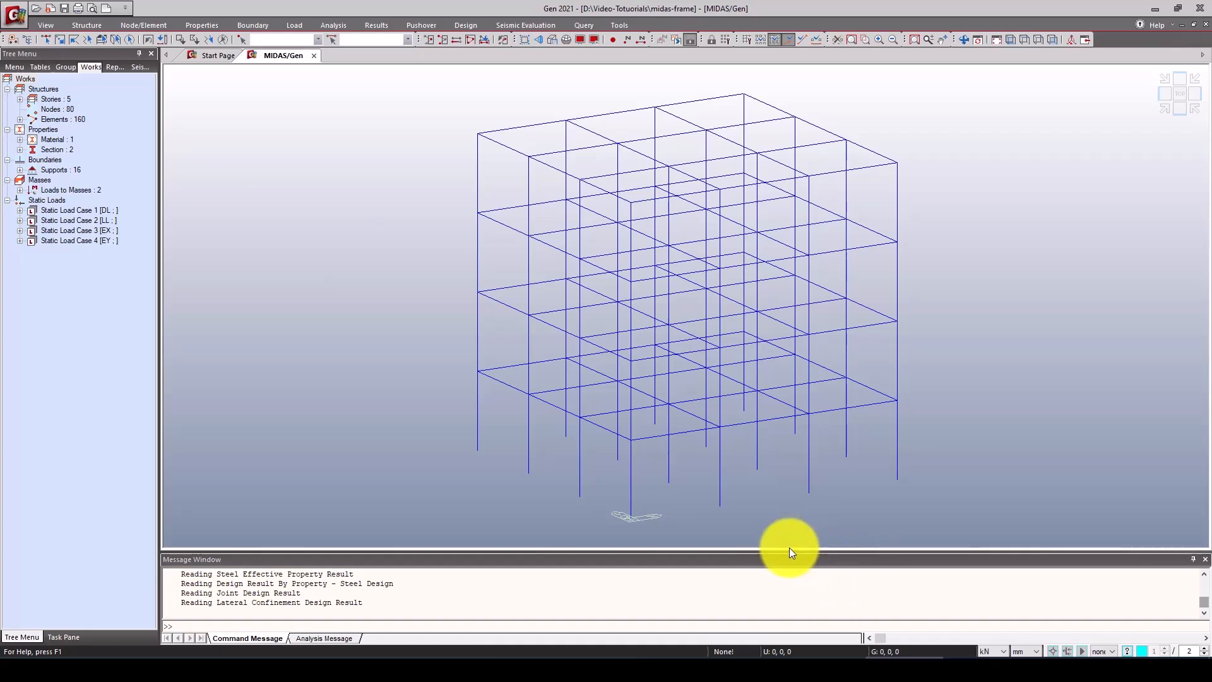
# Step: In midas Gen, toggle the hidden view of the building frame, and open the Frame Wizard in an empty model
pyautogui.click(553, 41)
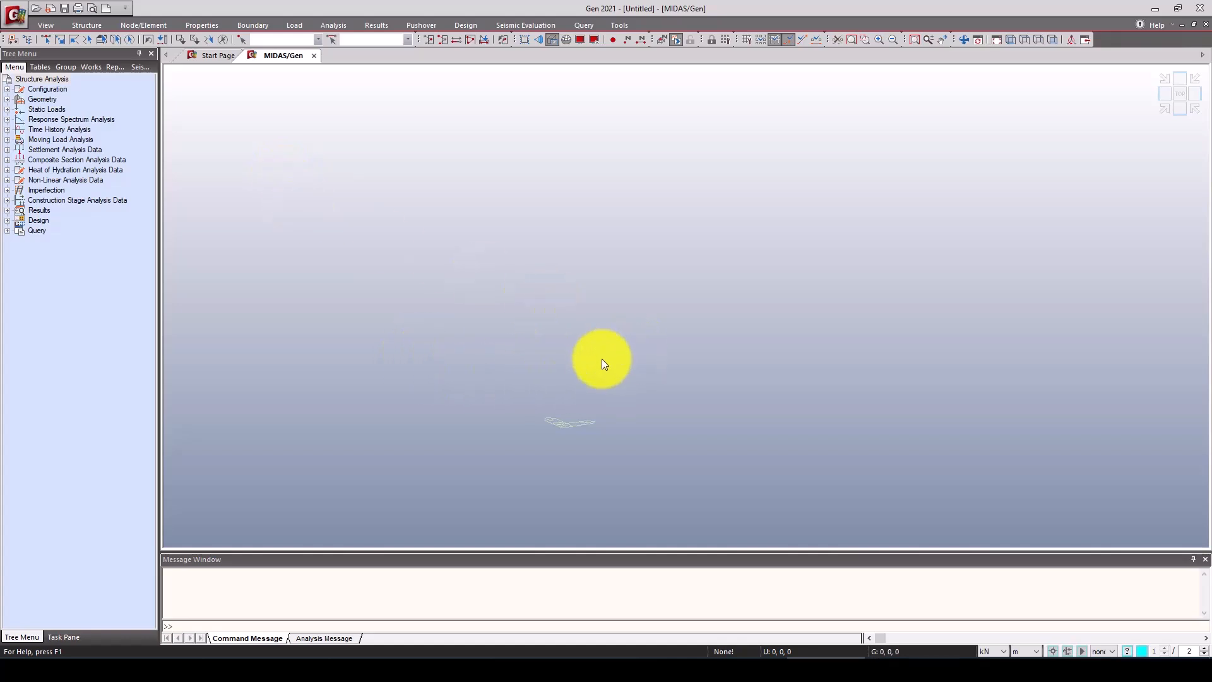
pyautogui.click(136, 22)
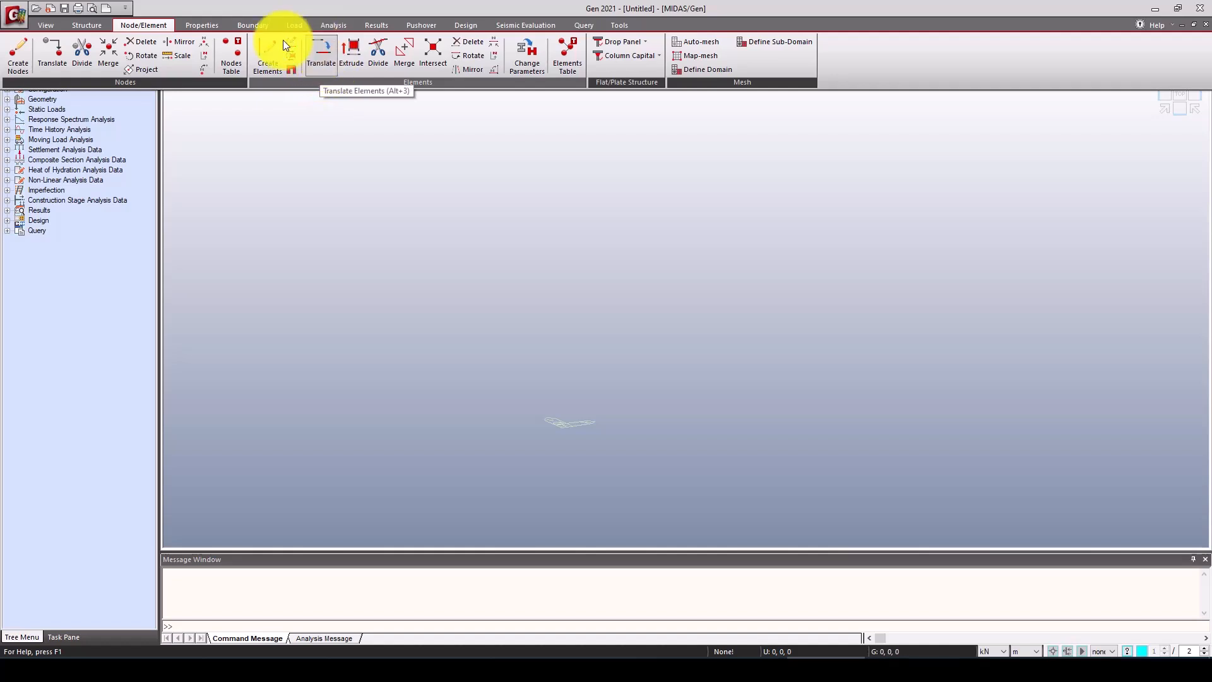
pyautogui.click(94, 25)
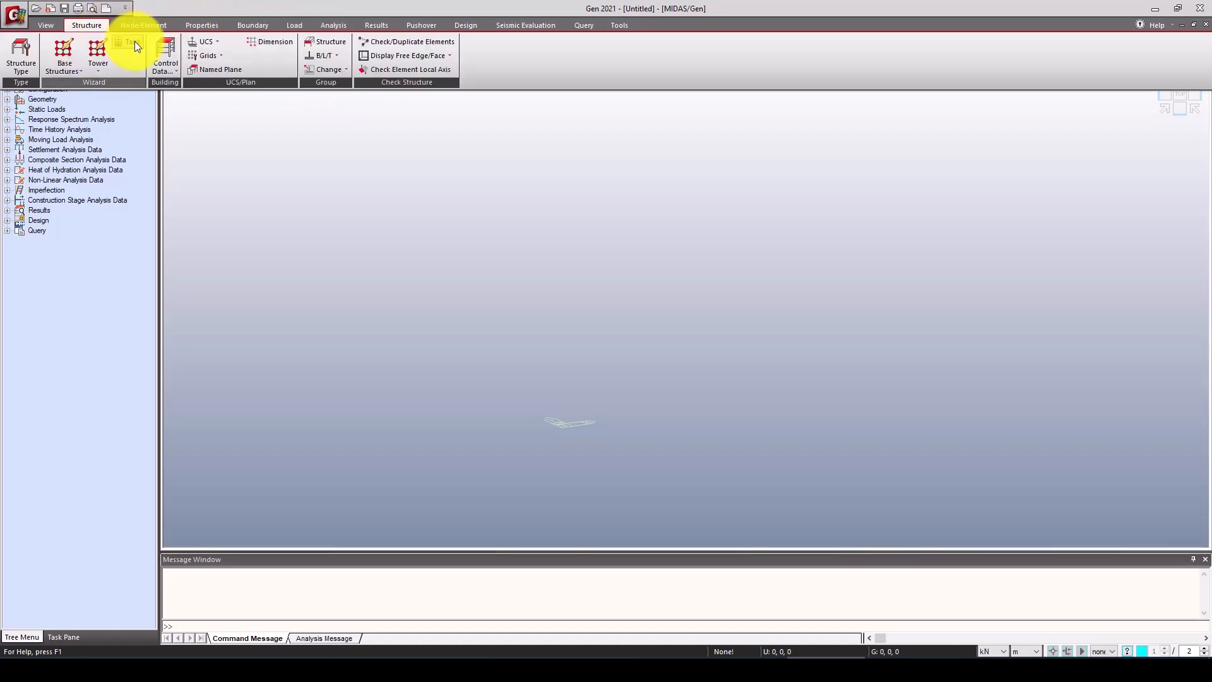
pyautogui.click(50, 71)
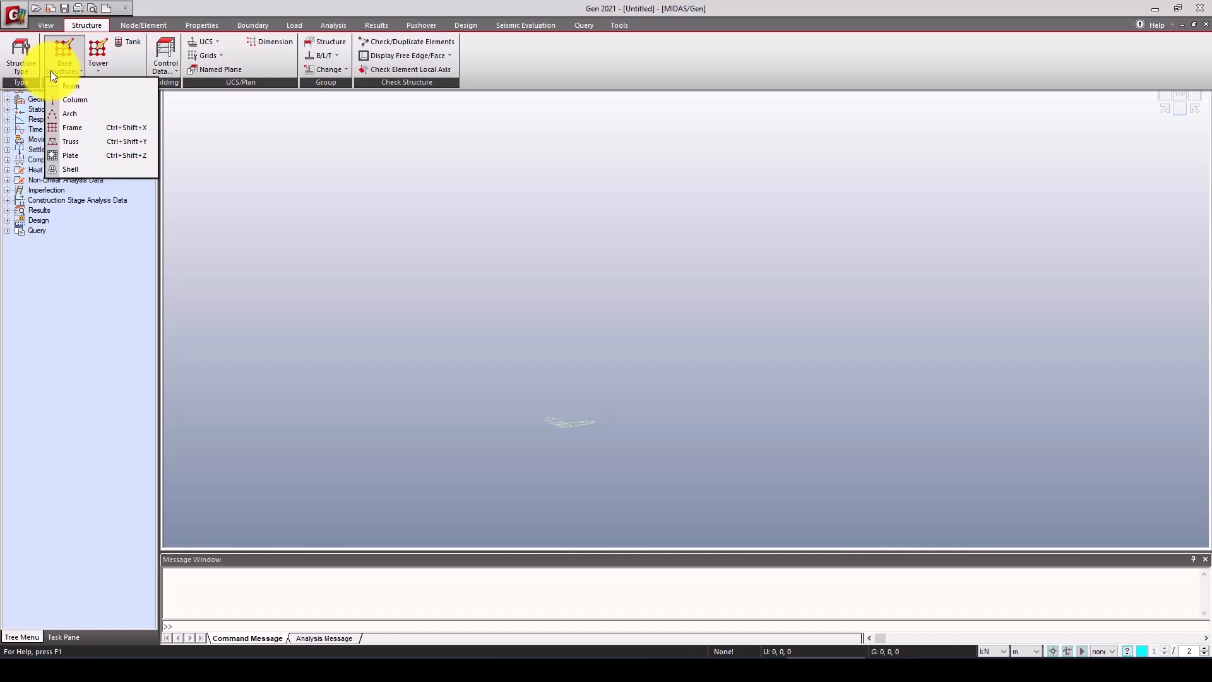
pyautogui.click(72, 127)
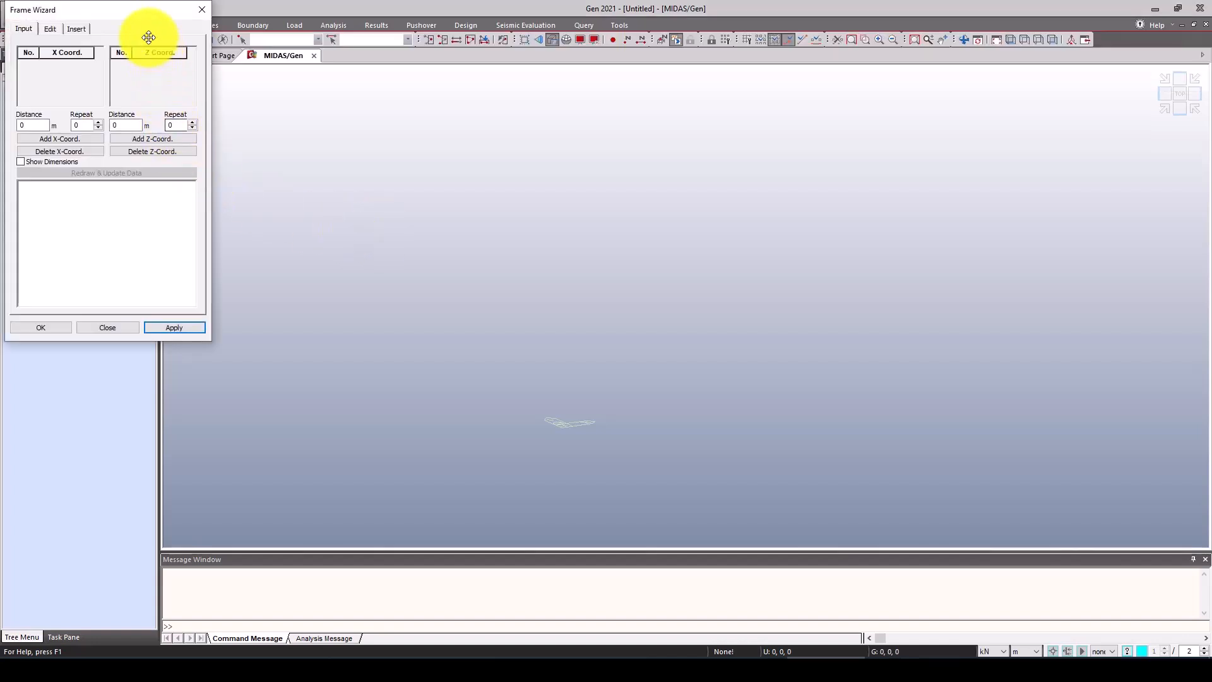
pyautogui.moveTo(136, 9); pyautogui.dragTo(236, 59)
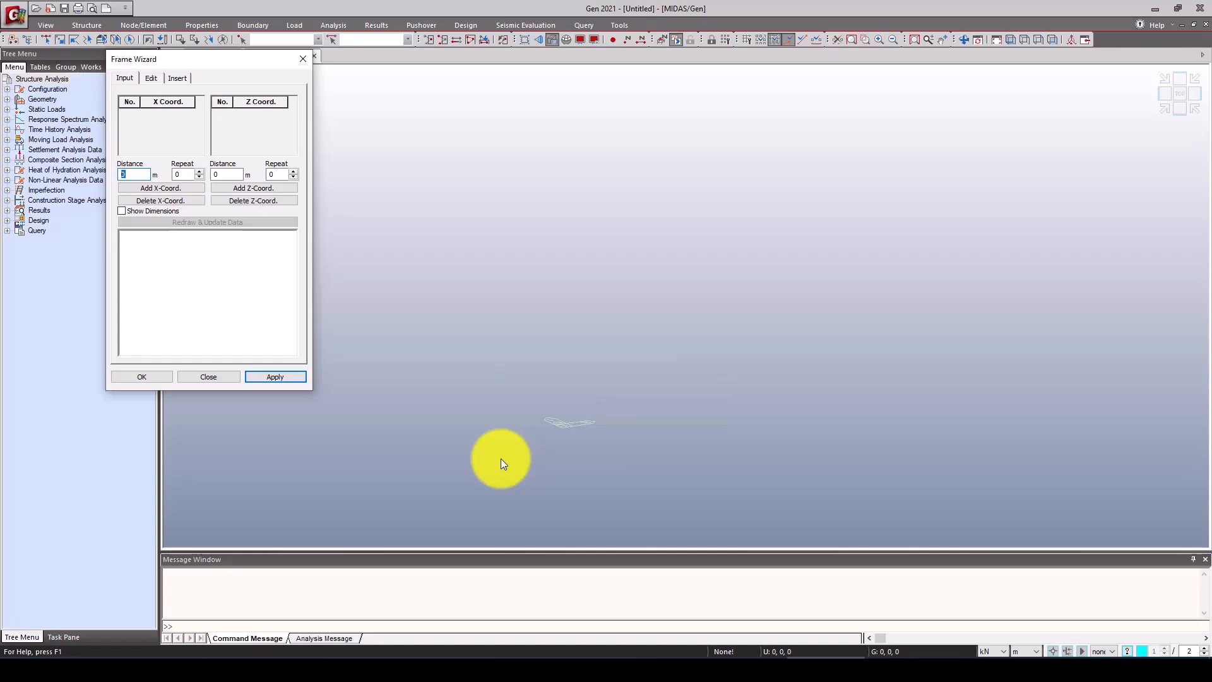
# Step: Define the frame grid with 3 X spacings of 6 m and 5 Z spacings of 3.6 m
pyautogui.write('6')
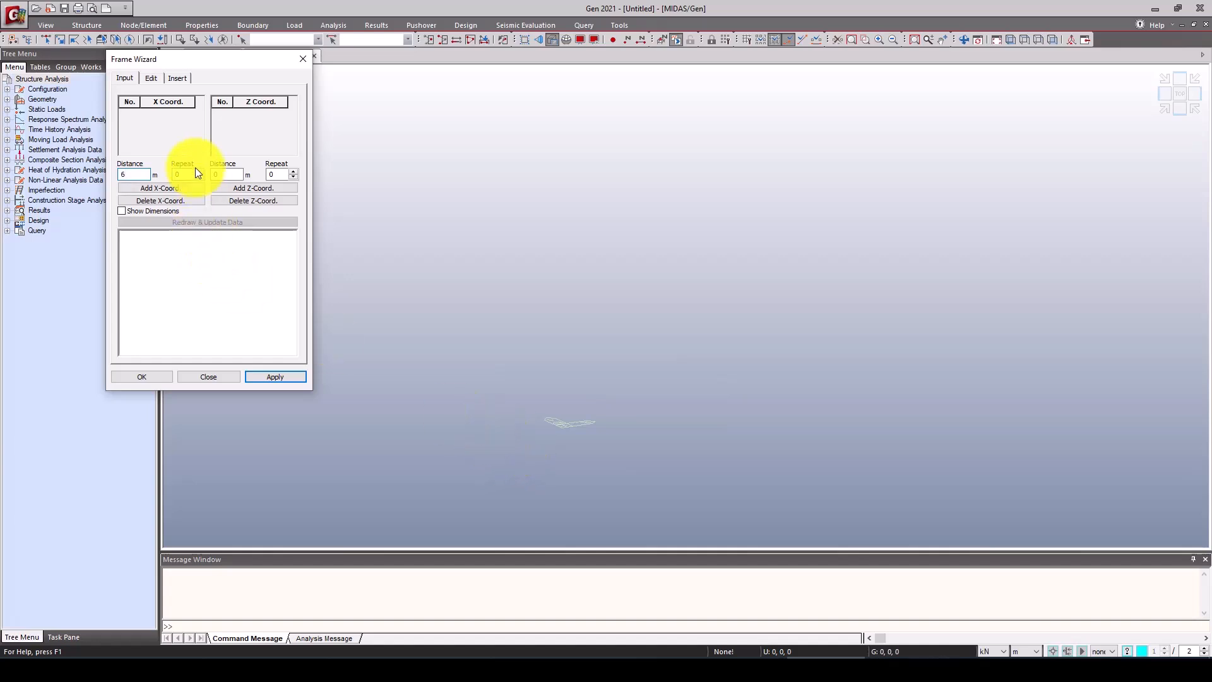
pyautogui.click(177, 173)
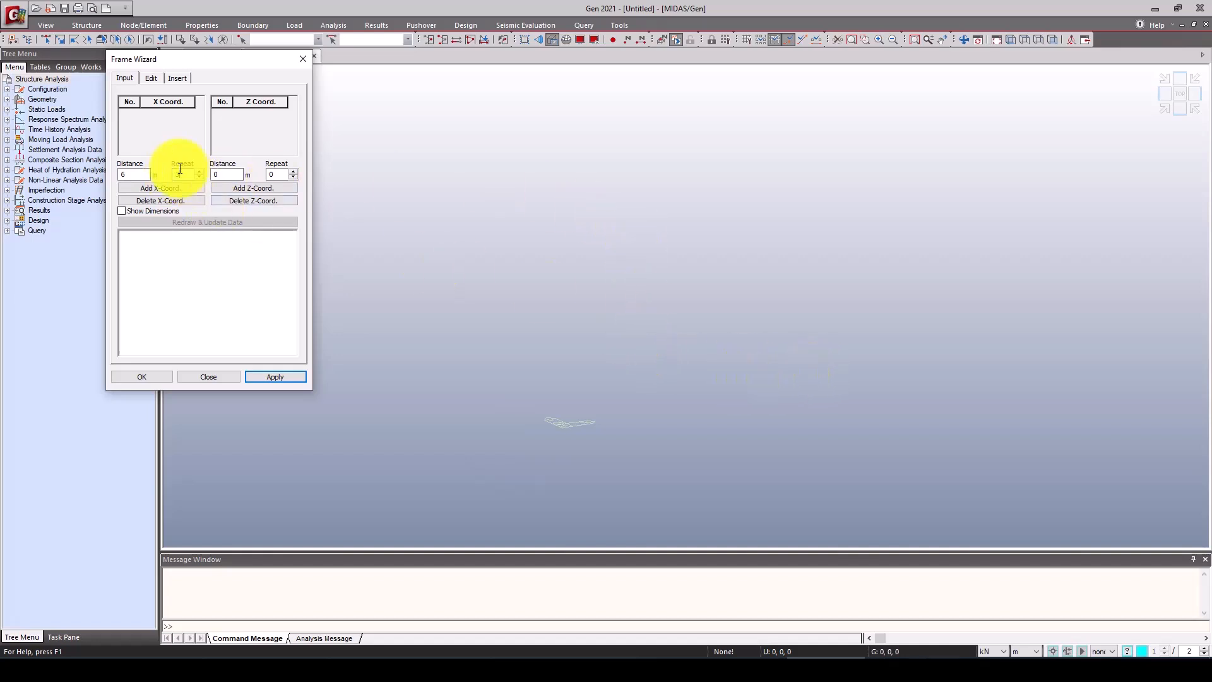
pyautogui.write('3')
pyautogui.click(227, 174)
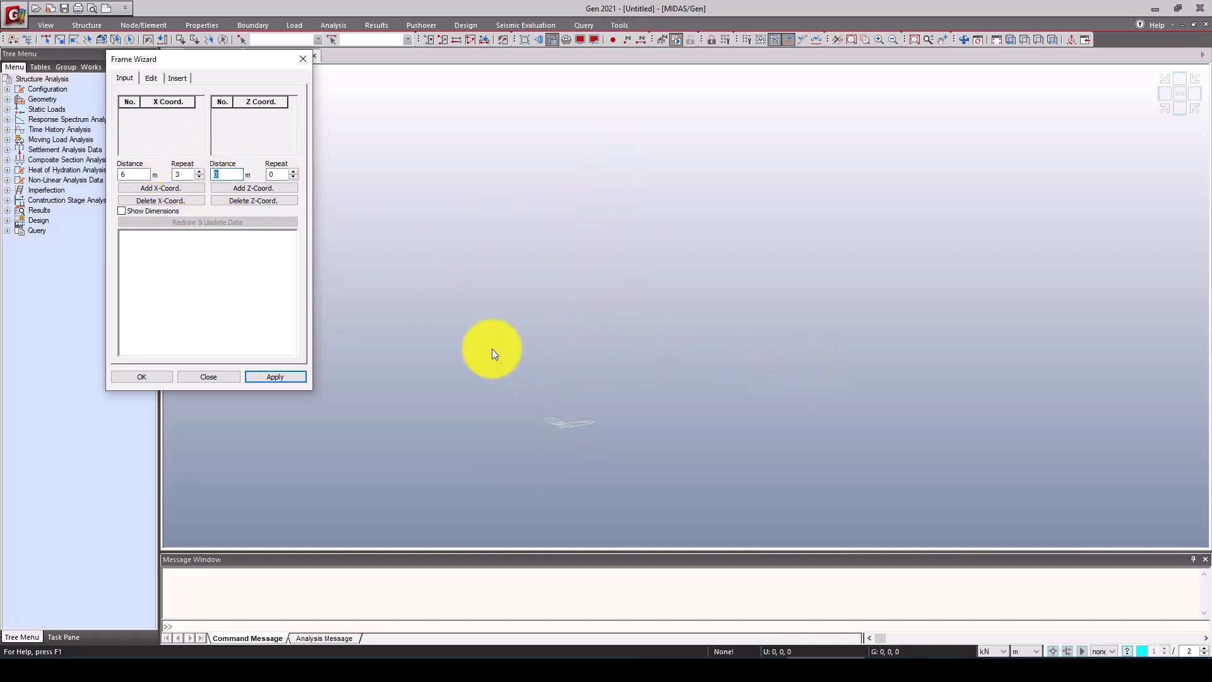
pyautogui.write('3.6')
pyautogui.click(265, 175)
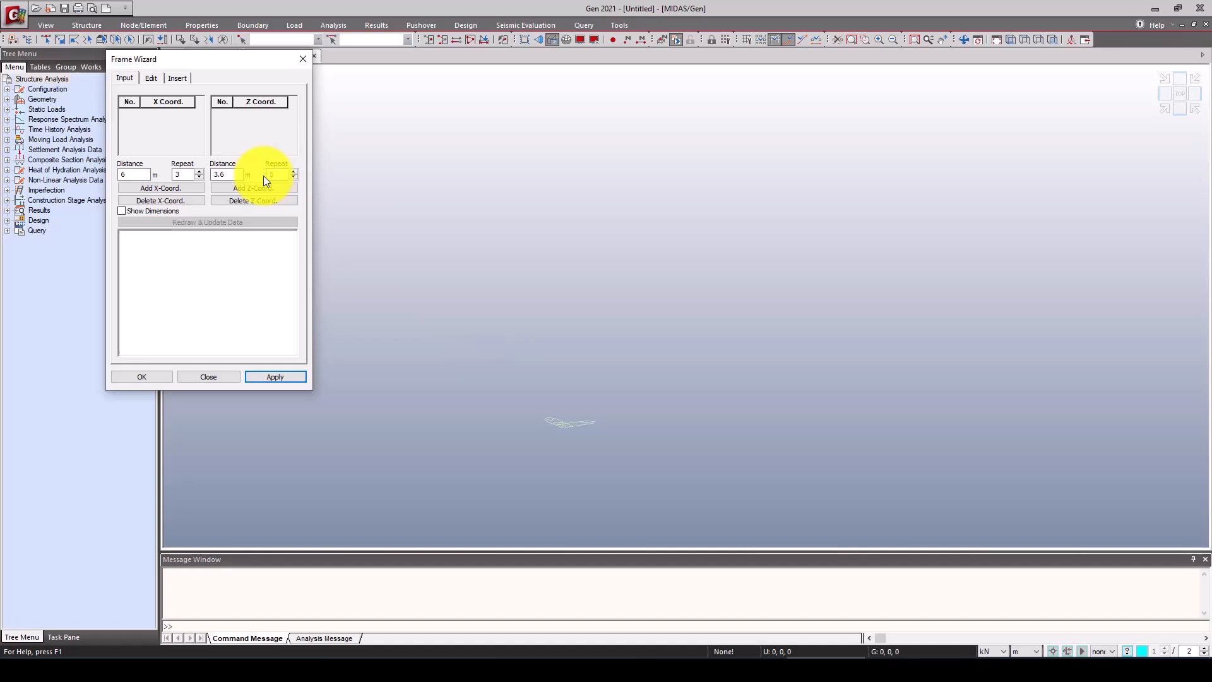
pyautogui.click(166, 187)
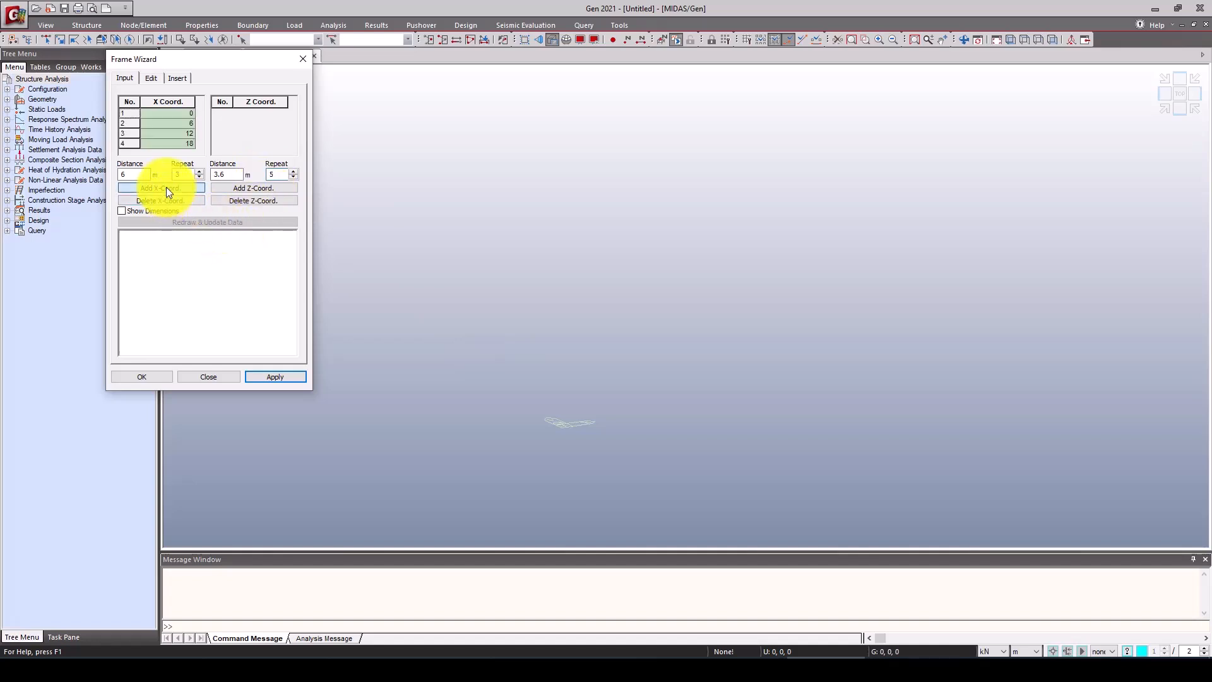
pyautogui.click(233, 188)
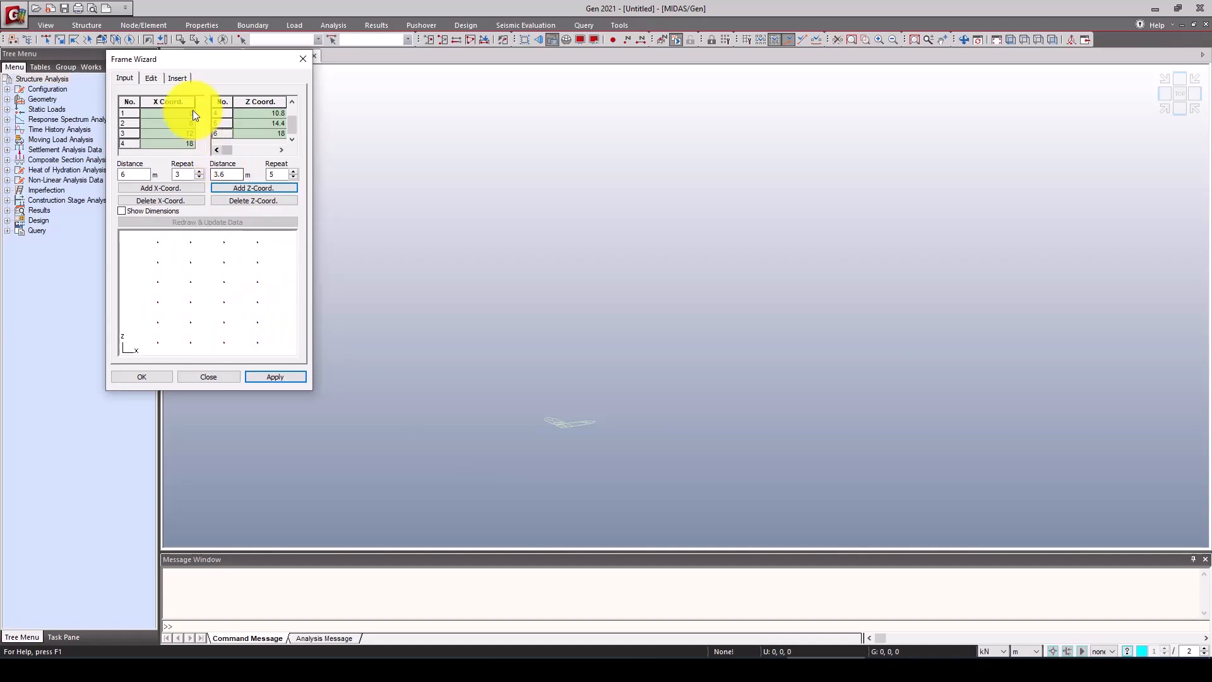
# Step: Add a steel material of grade S355 from the EN05(S) standard for the wizard's frame members
pyautogui.click(151, 78)
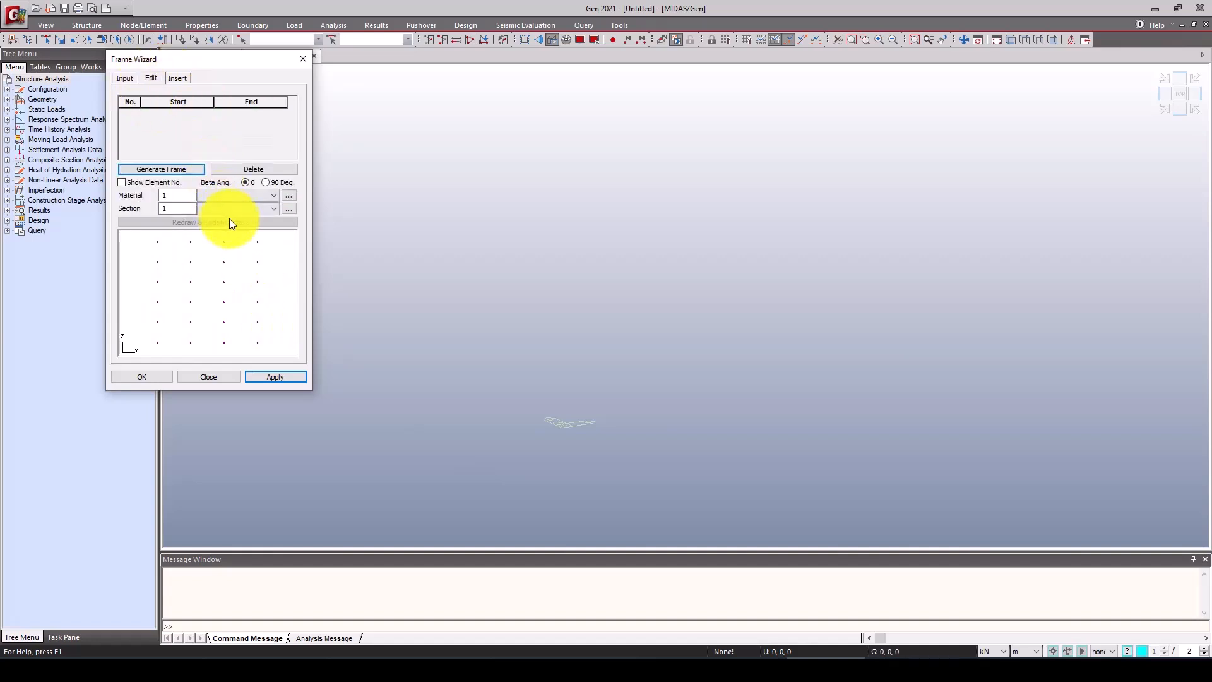
pyautogui.click(290, 195)
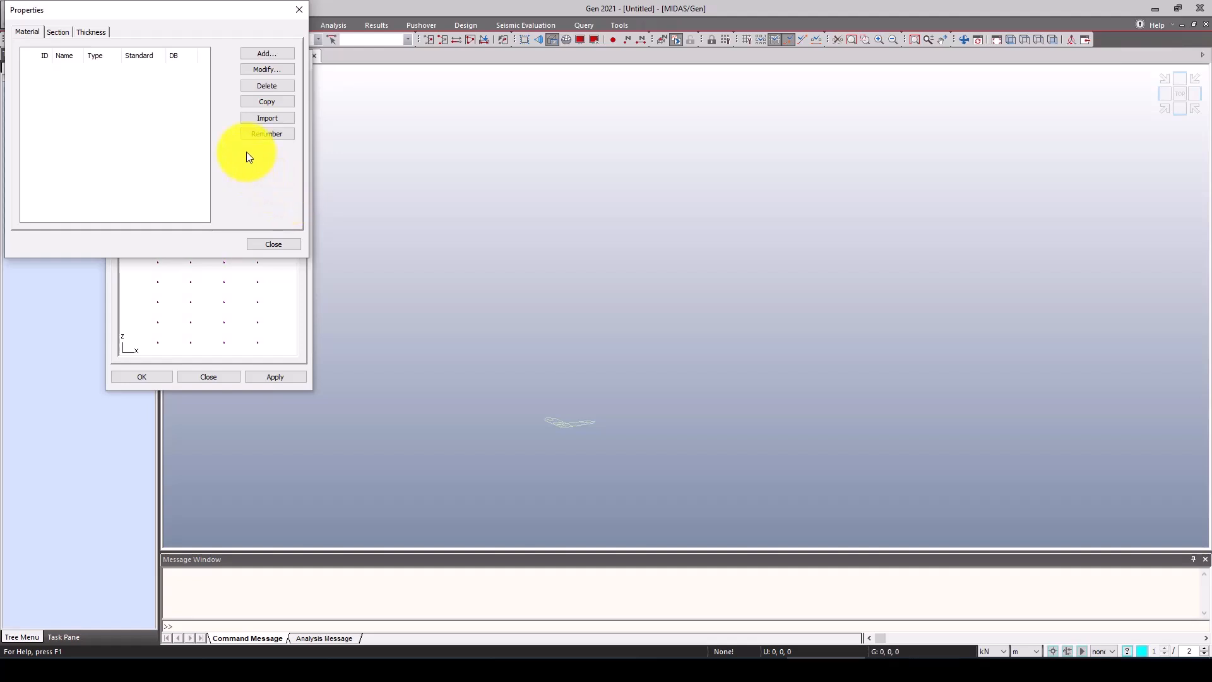
pyautogui.click(263, 56)
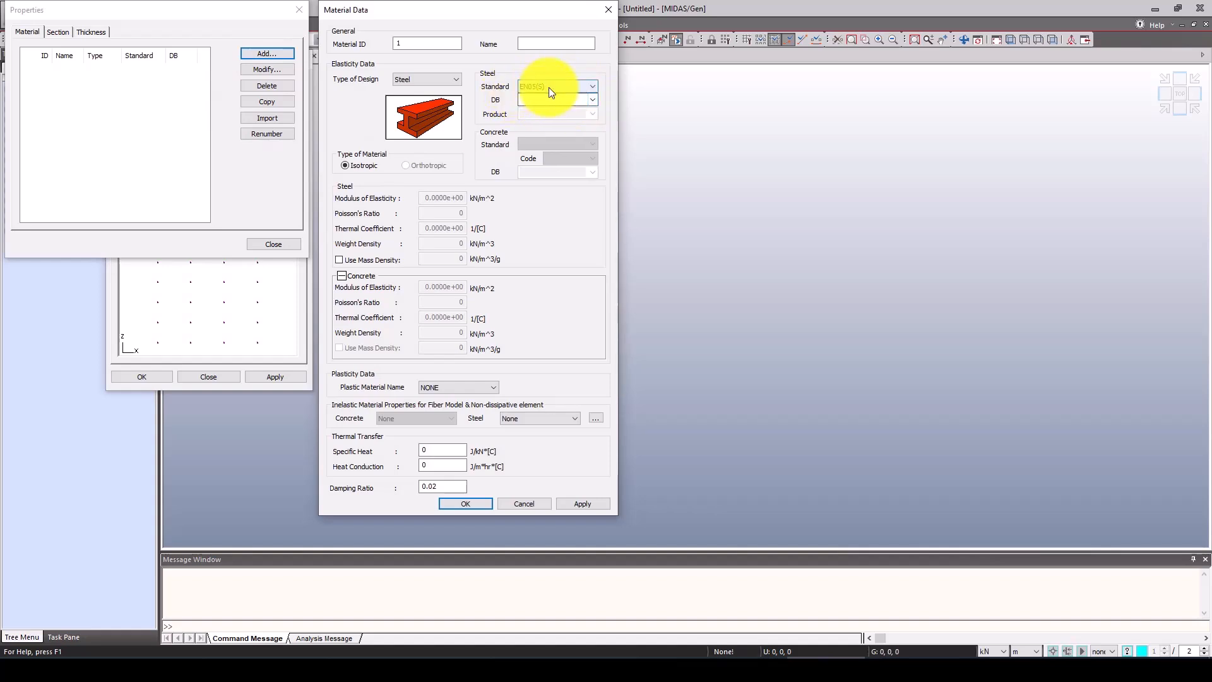
pyautogui.click(592, 102)
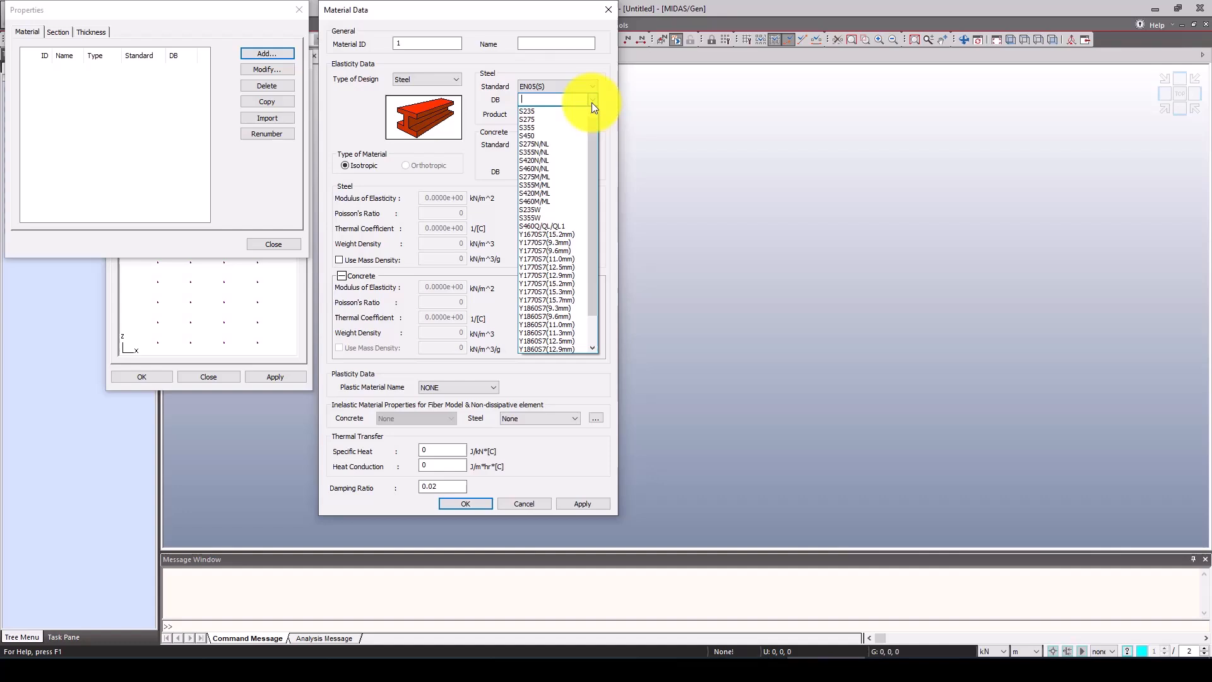
pyautogui.click(548, 127)
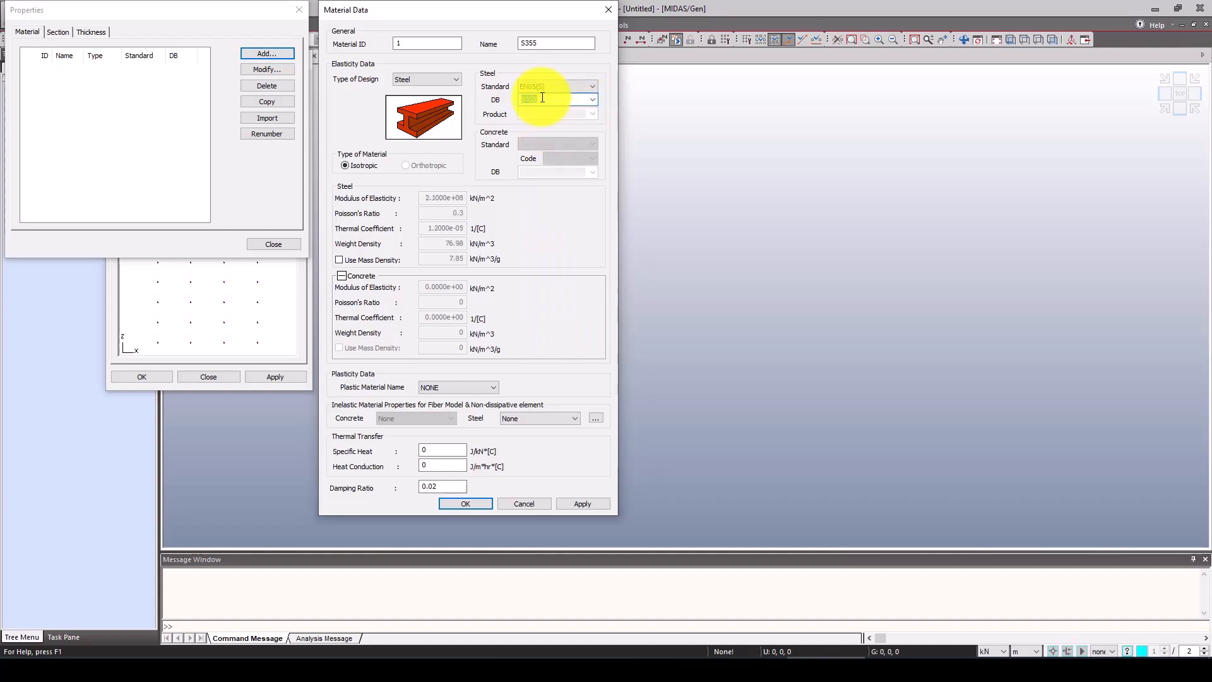
pyautogui.click(470, 500)
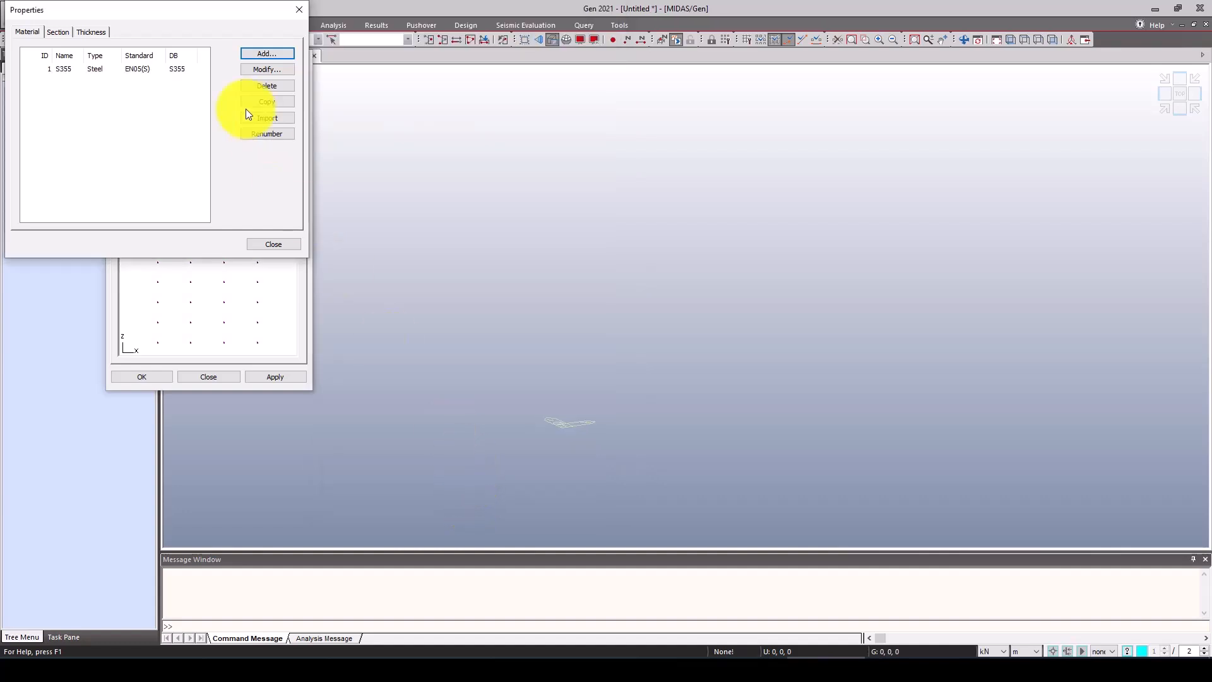
# Step: Add the I-section HEB300 from the UNI database as section 1
pyautogui.click(58, 32)
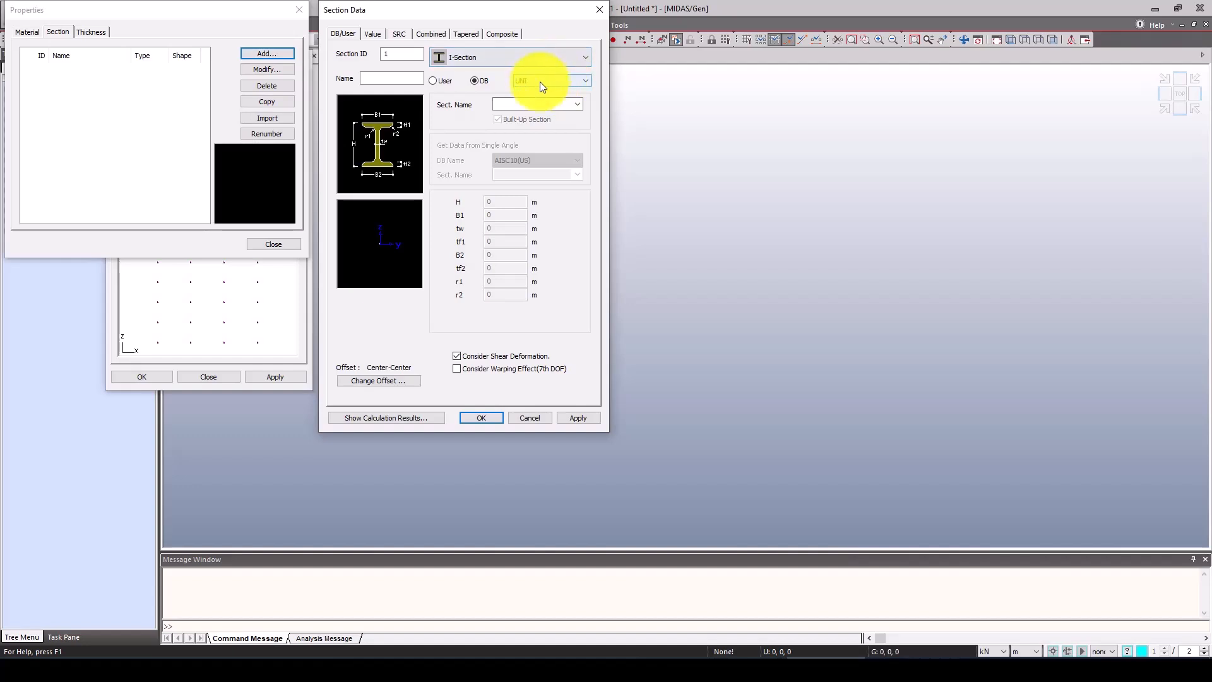
pyautogui.click(577, 103)
pyautogui.scroll(-2, 530, 292)
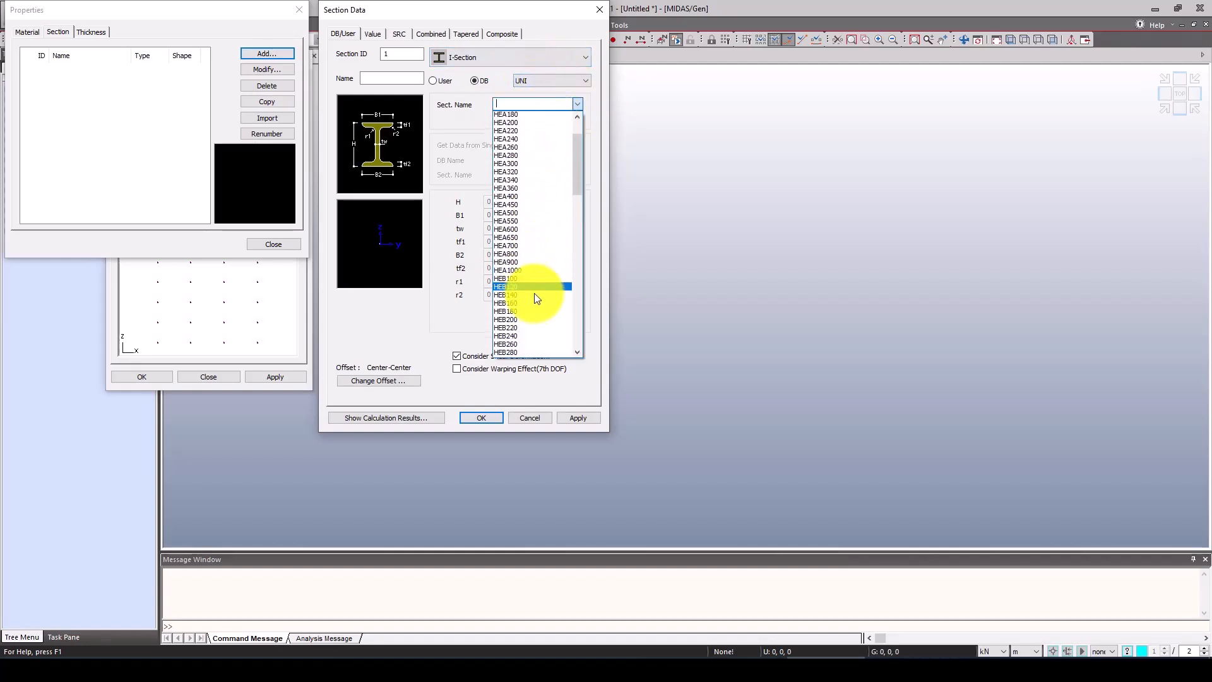
pyautogui.scroll(-5, 528, 294)
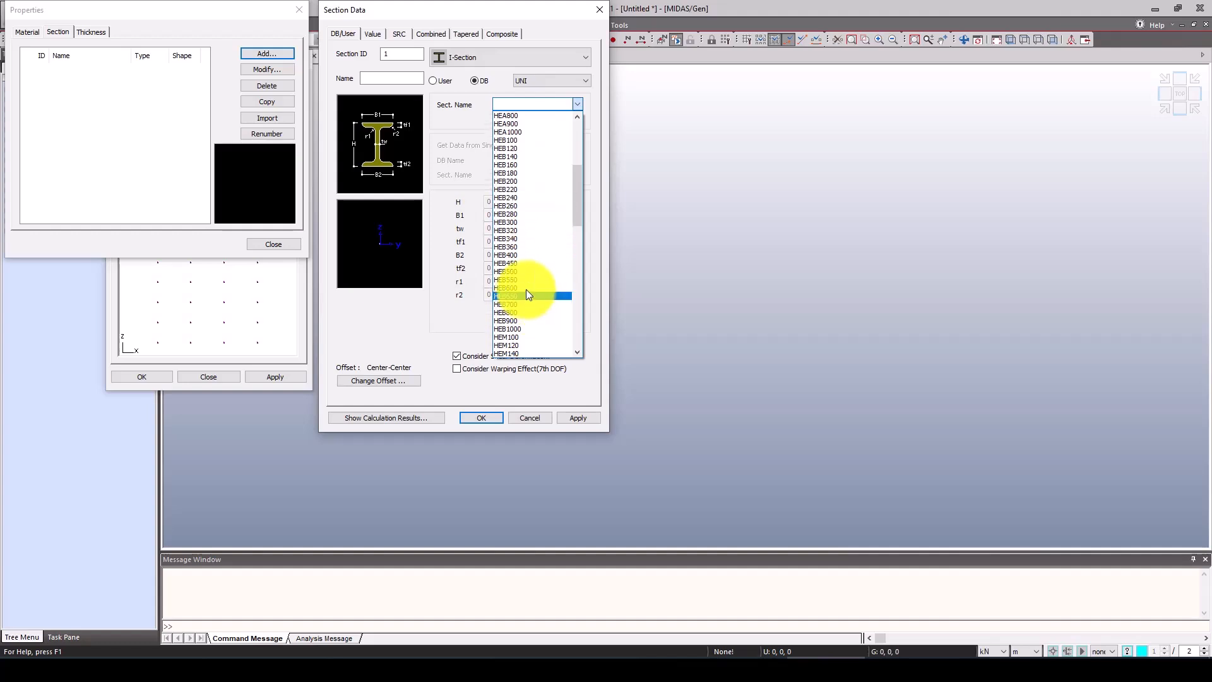
pyautogui.click(523, 222)
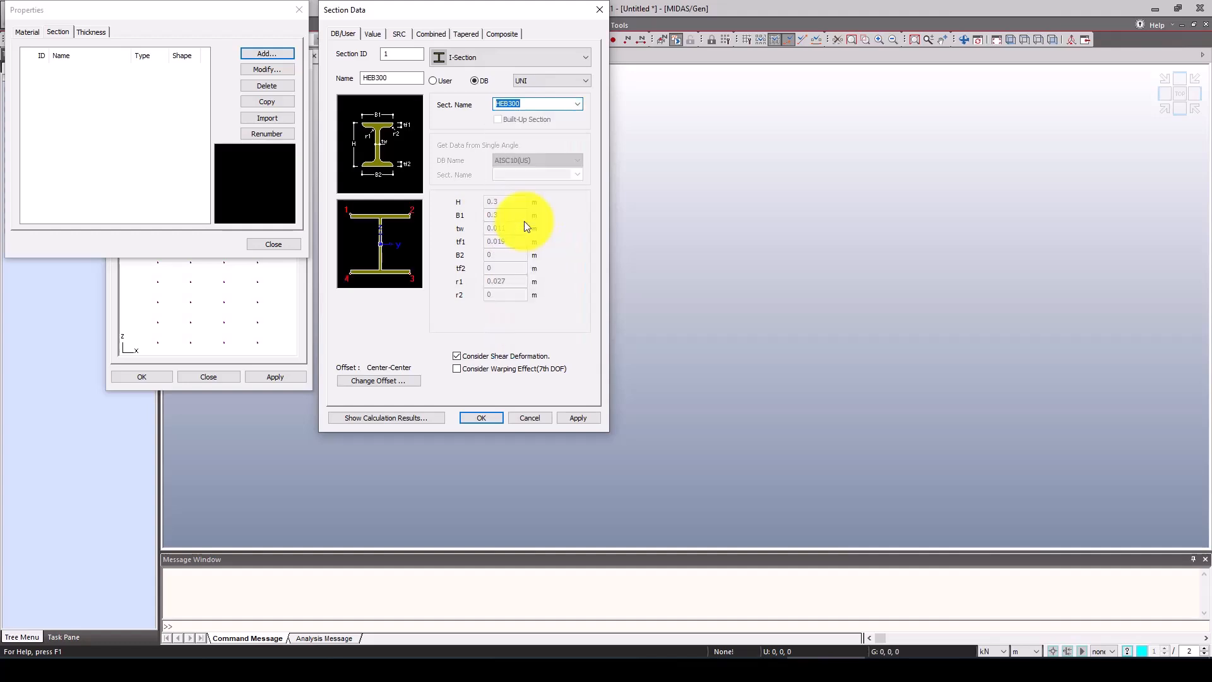
pyautogui.click(576, 417)
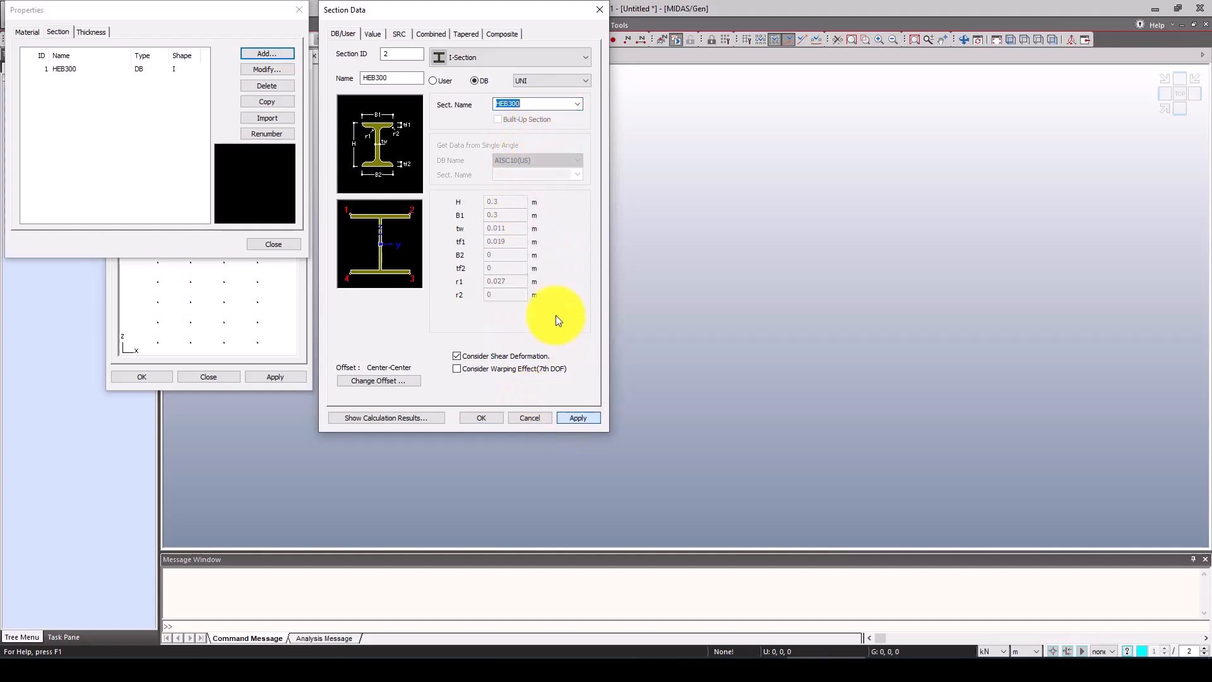
# Step: Add the I-section HEB400 from the UNI database as section 2 and finish defining the section properties
pyautogui.click(577, 104)
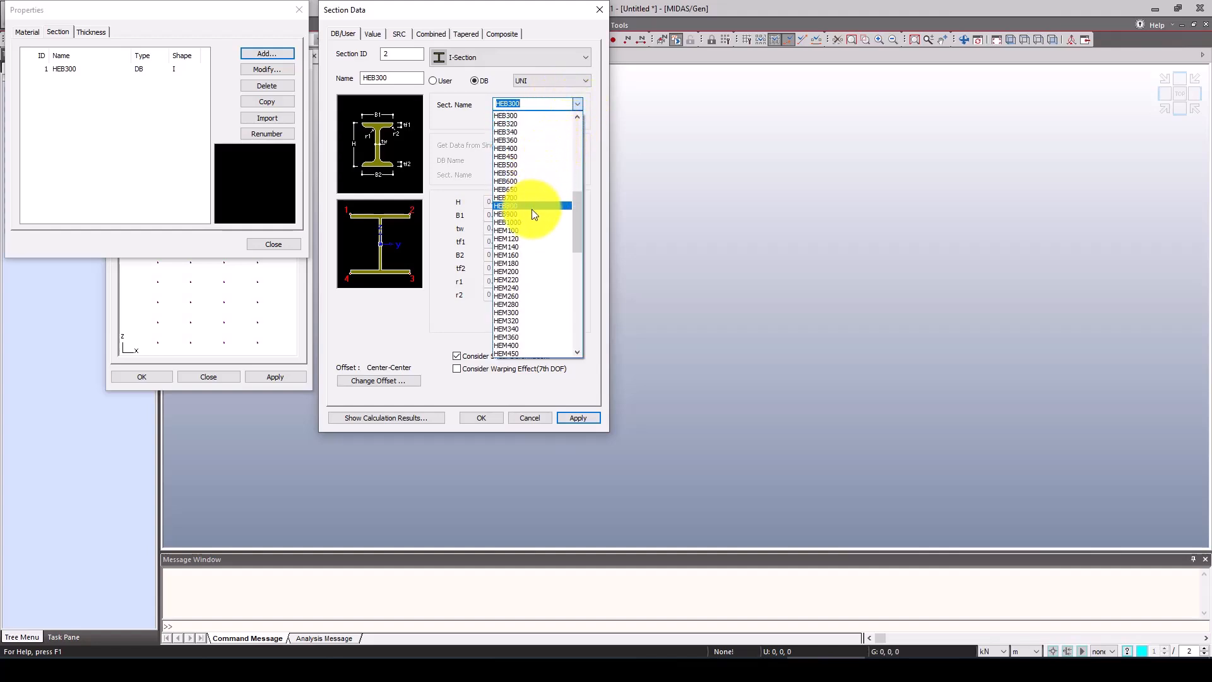
pyautogui.click(523, 147)
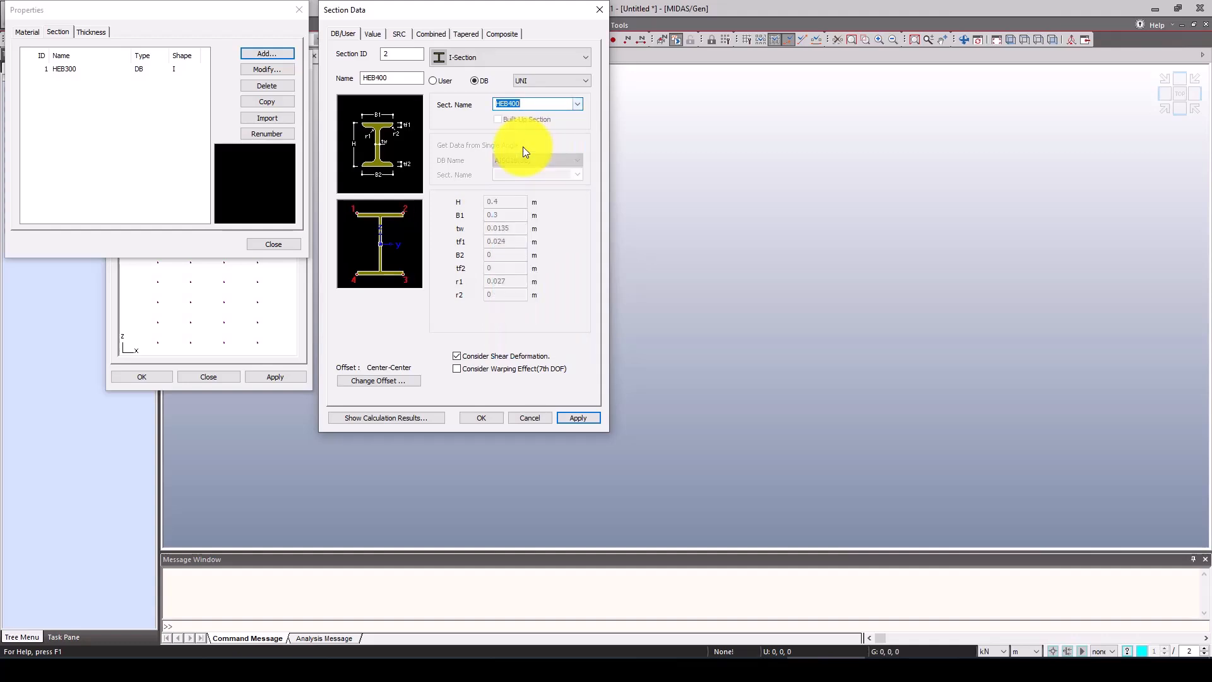
pyautogui.click(577, 419)
pyautogui.click(532, 418)
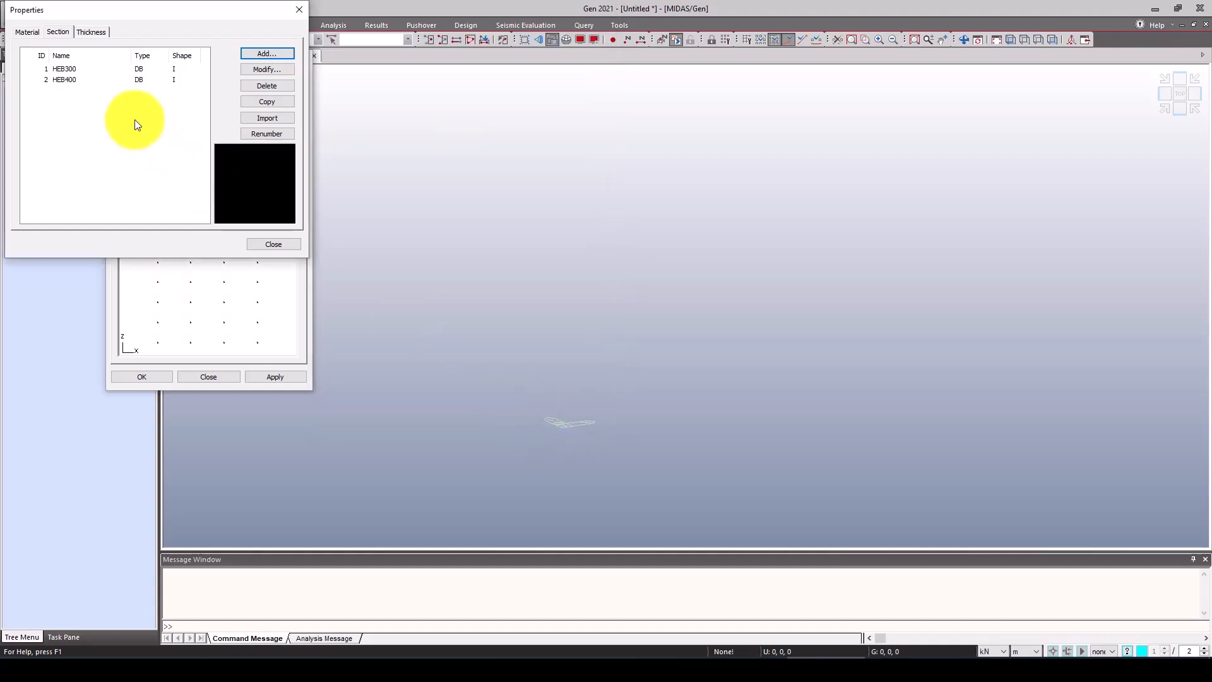
pyautogui.click(71, 67)
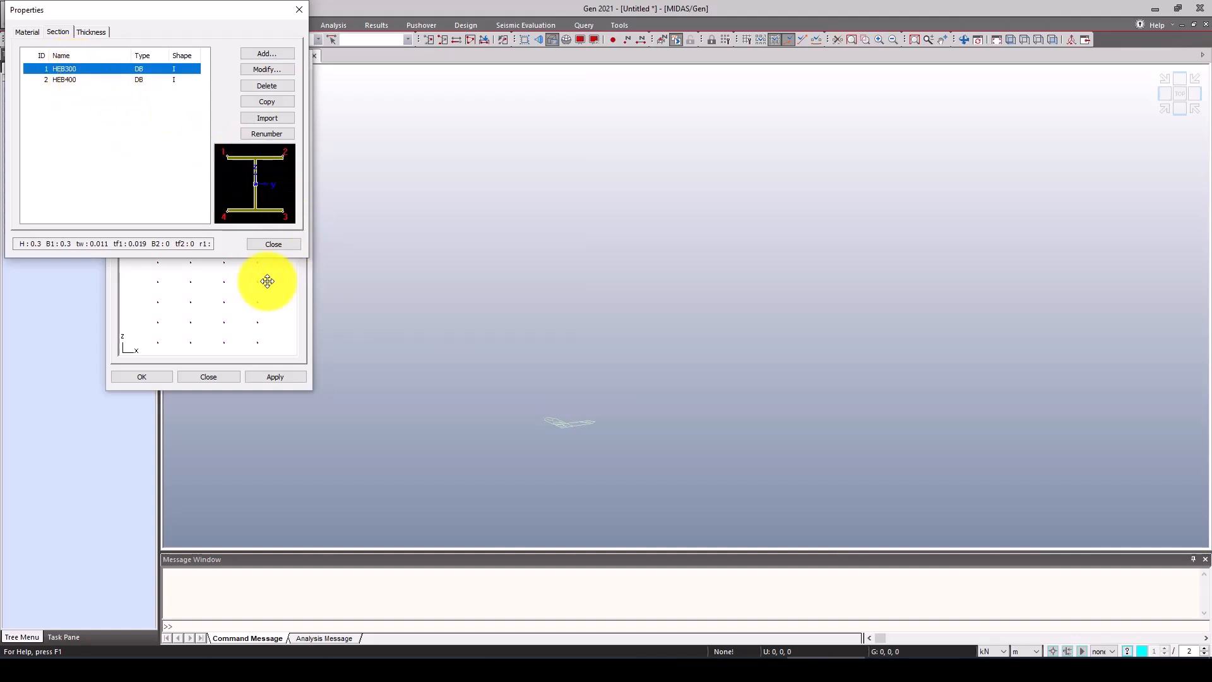
pyautogui.click(73, 80)
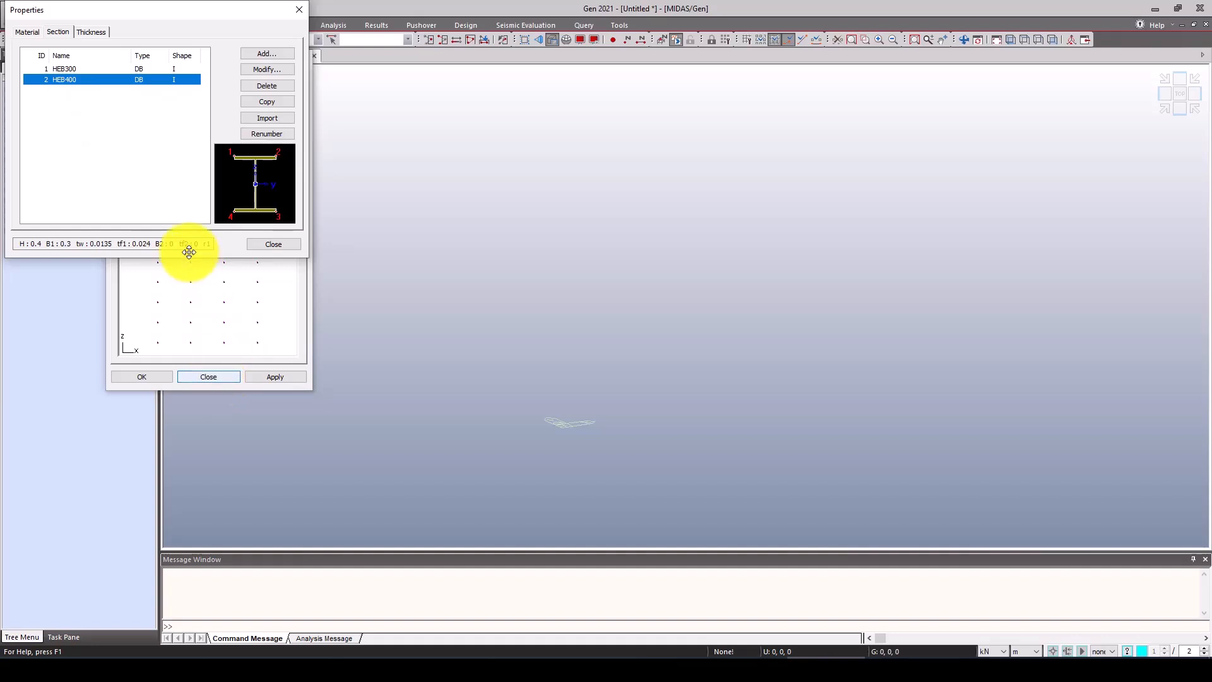
pyautogui.click(268, 244)
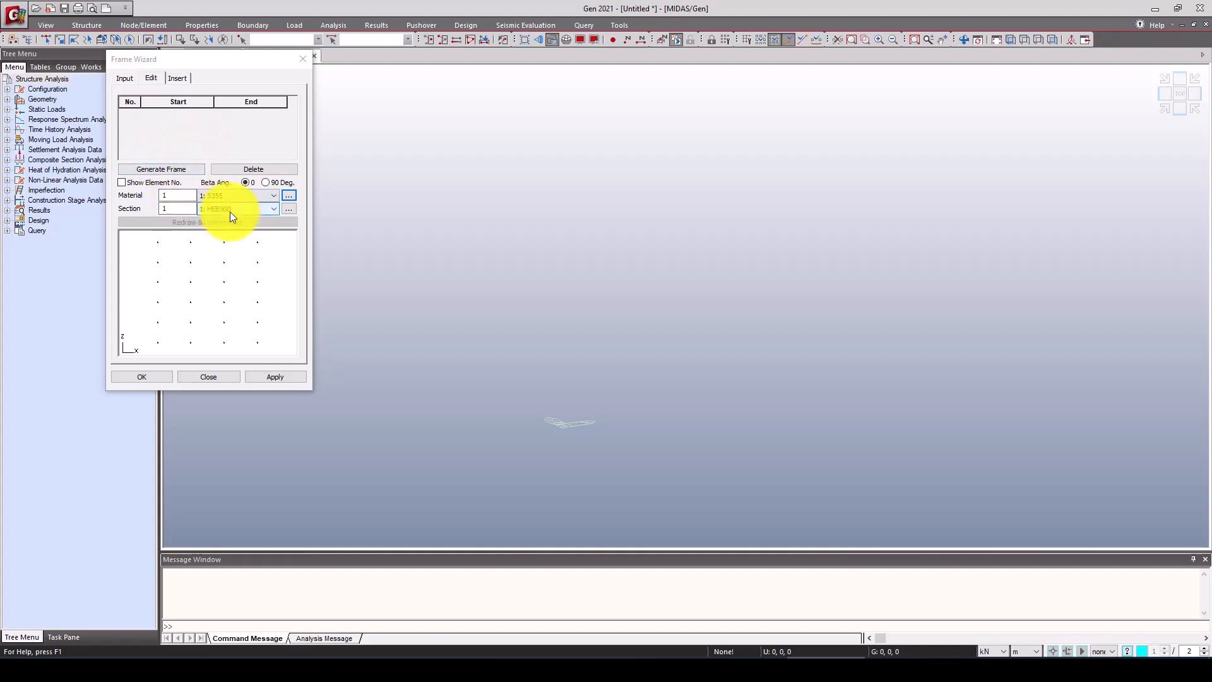
# Step: Generate the frame members with material S355 and section HEB300, and show the element numbers in the wizard's preview
pyautogui.click(164, 169)
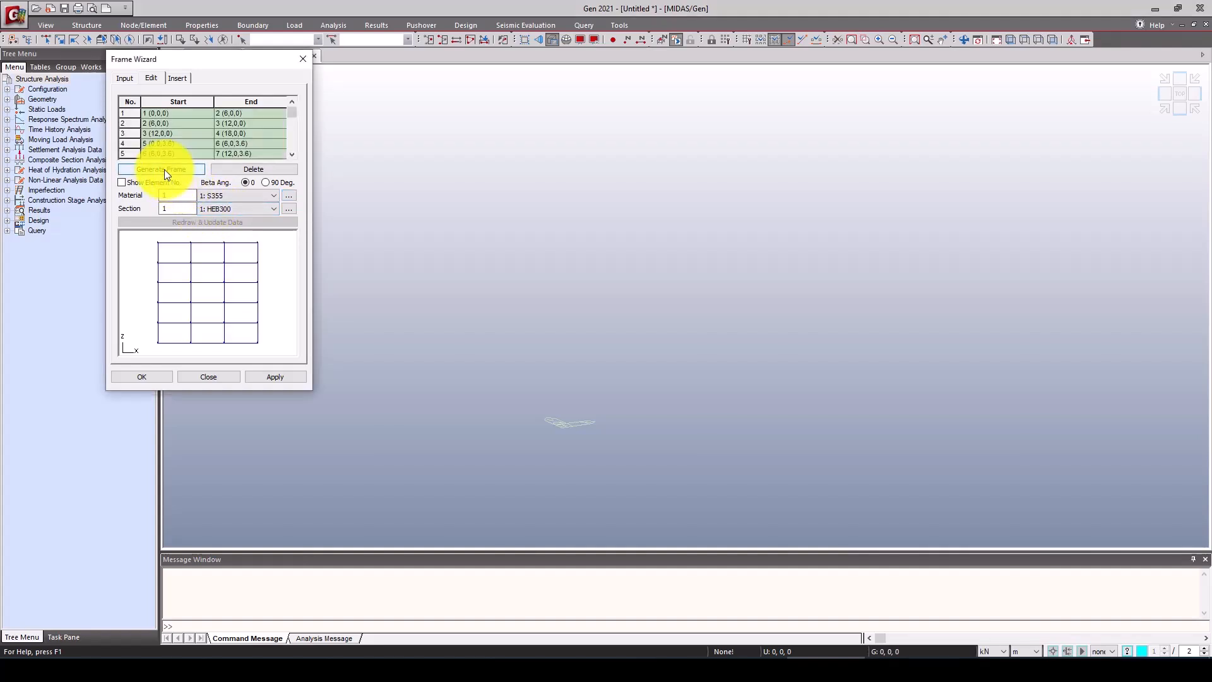
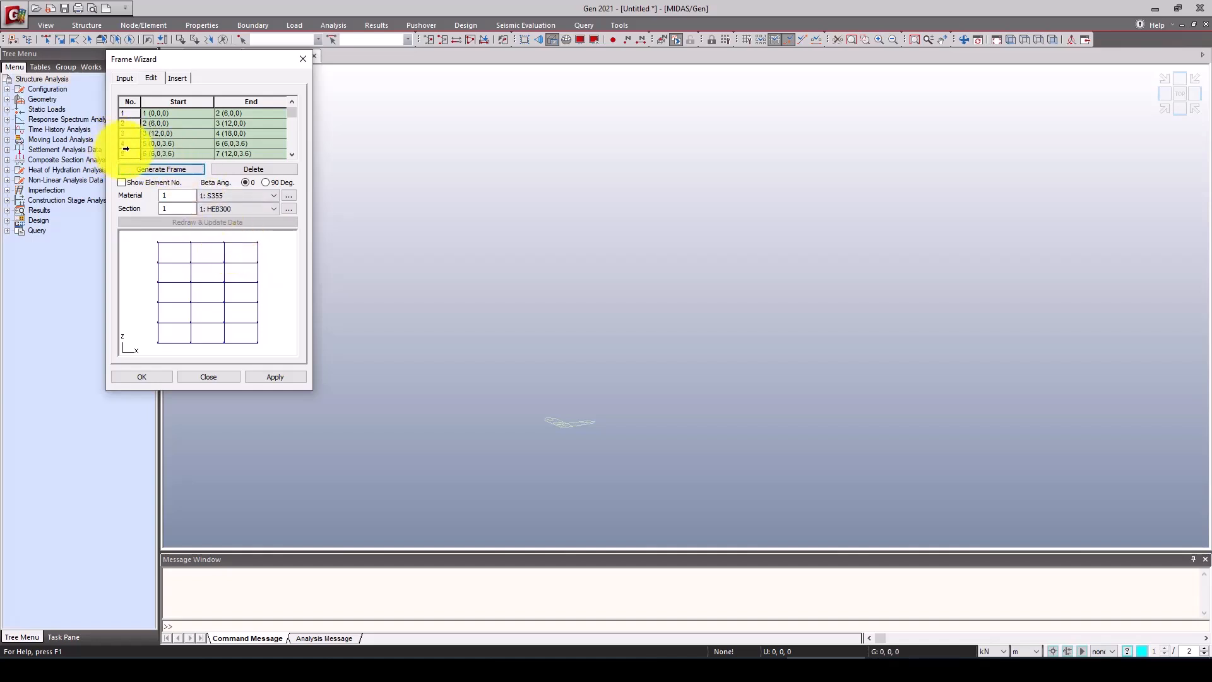
pyautogui.click(123, 154)
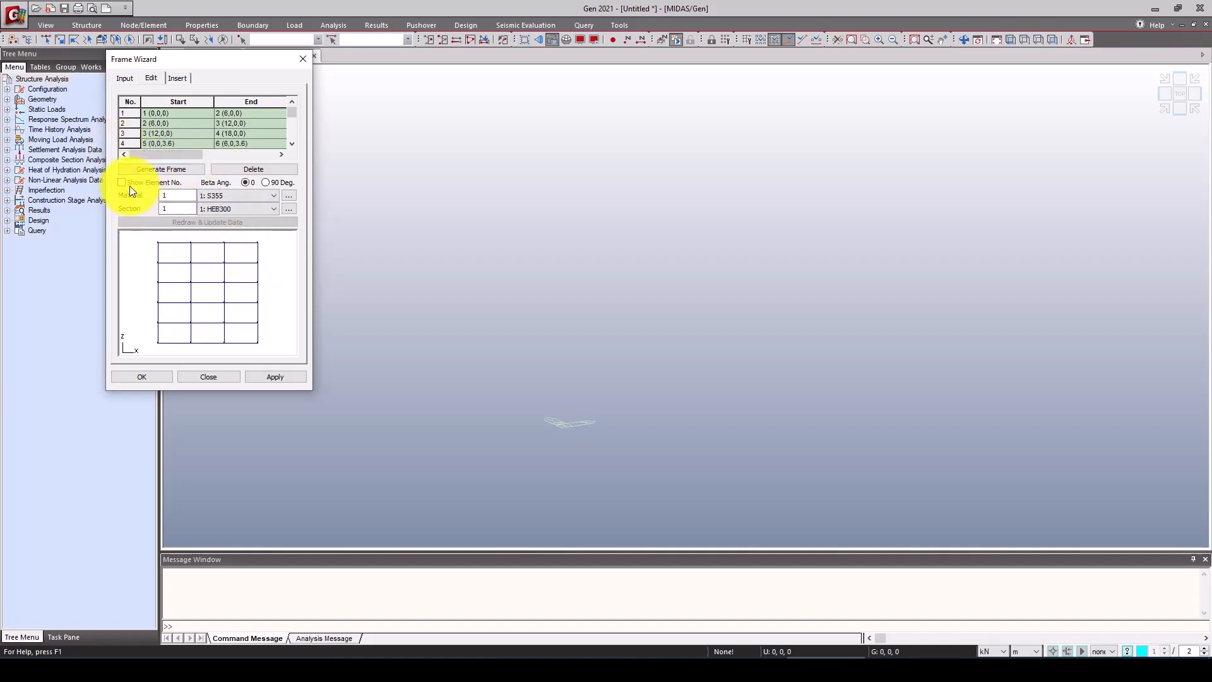
pyautogui.click(130, 184)
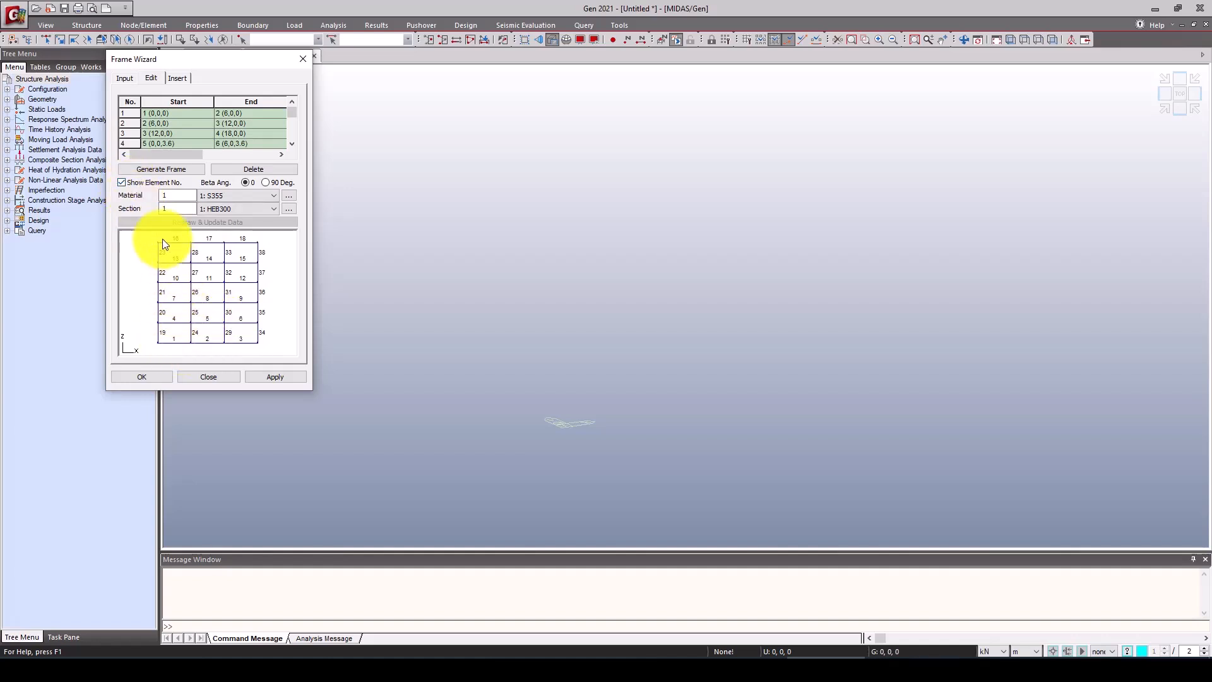
# Step: Delete the three ground-level beams at Z = 0 from the wizard's member list
pyautogui.click(146, 114)
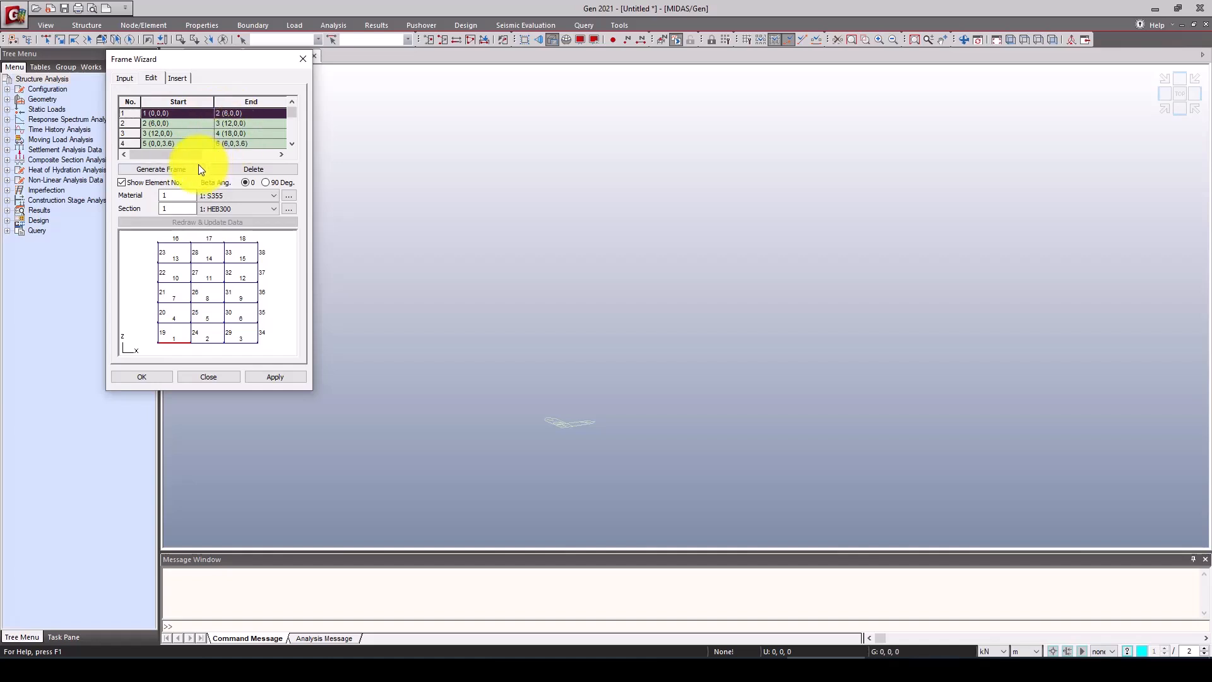
pyautogui.moveTo(192, 154); pyautogui.dragTo(149, 161)
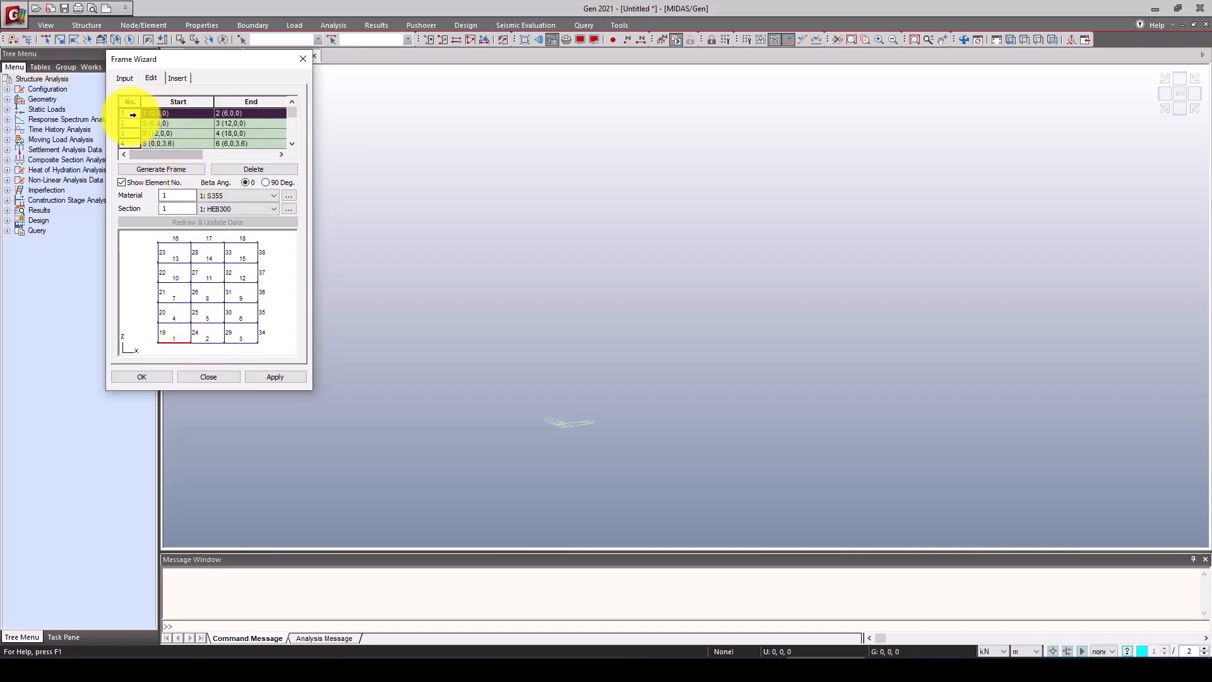
pyautogui.click(130, 123)
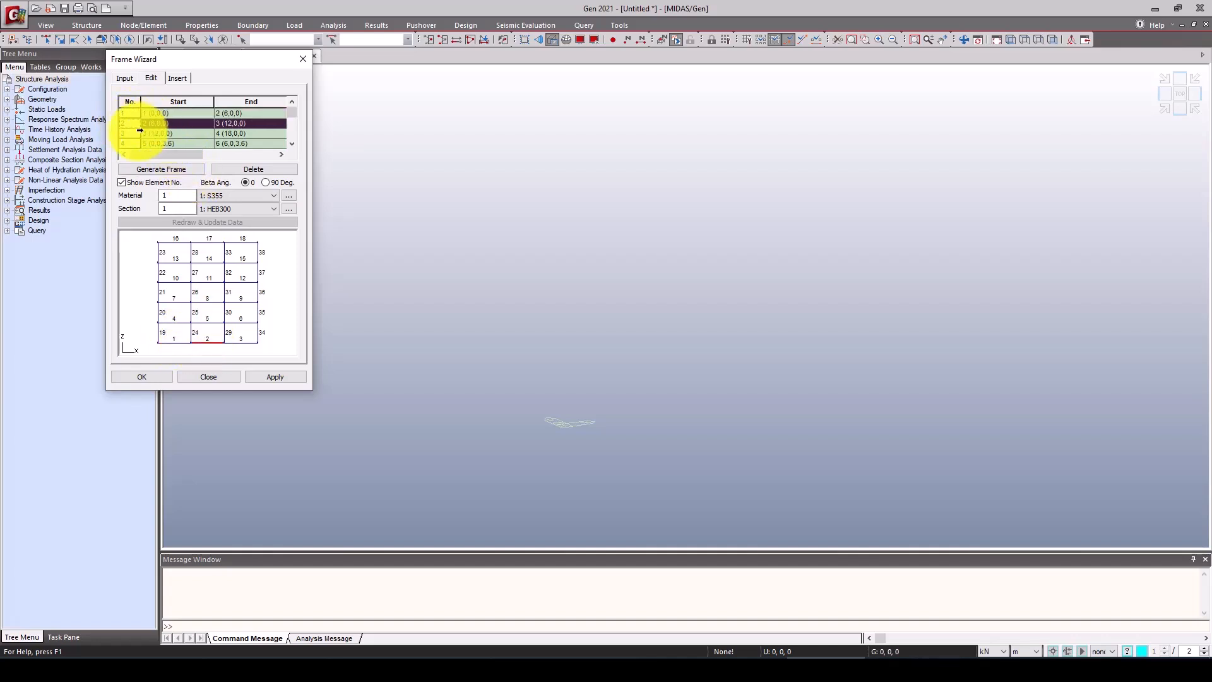
pyautogui.click(128, 134)
pyautogui.click(128, 123)
pyautogui.click(129, 114)
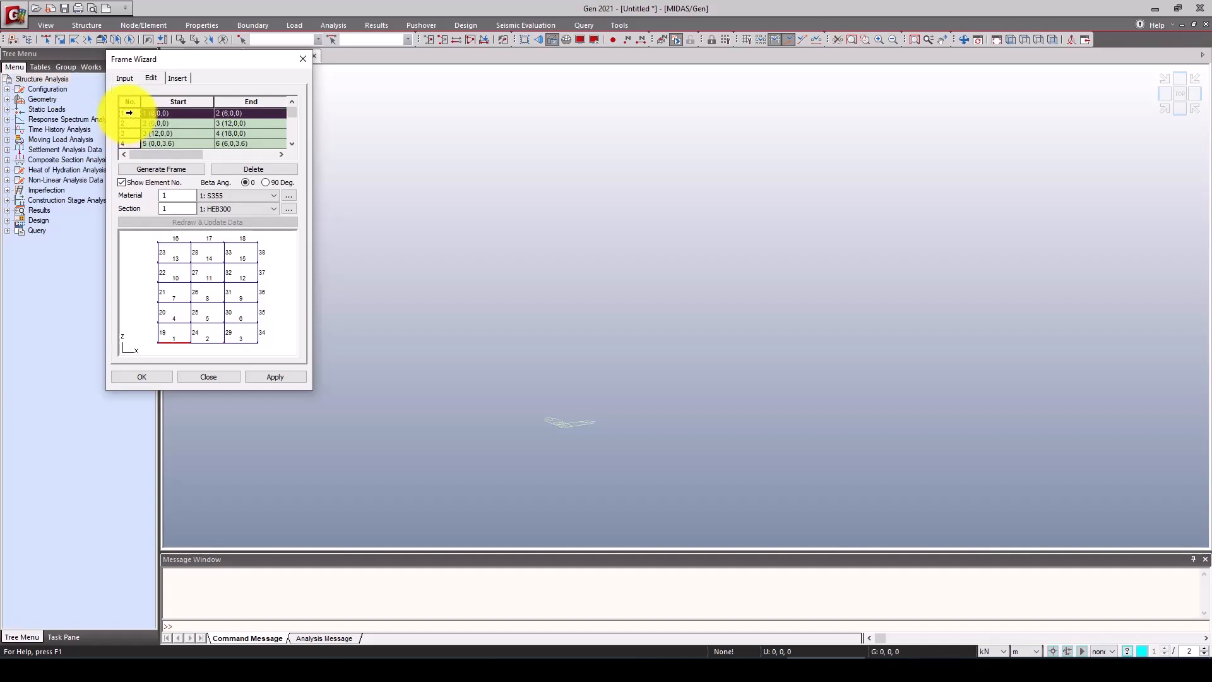
pyautogui.click(268, 169)
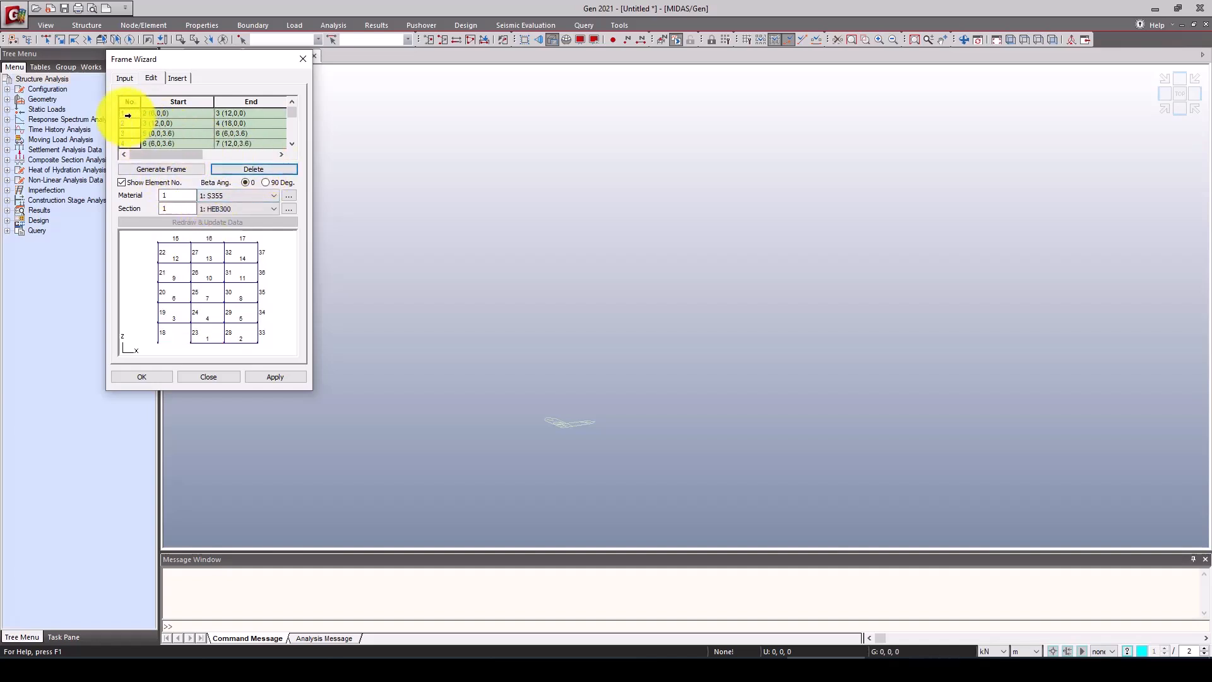
pyautogui.click(129, 114)
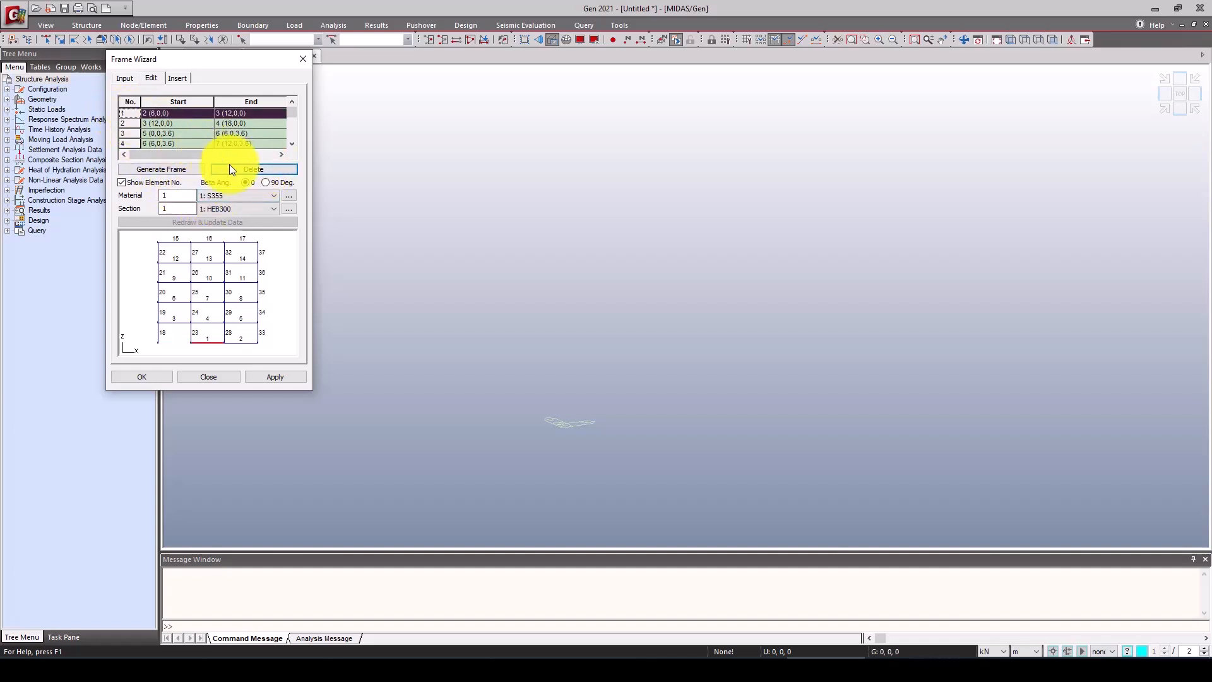
pyautogui.click(233, 166)
pyautogui.click(125, 114)
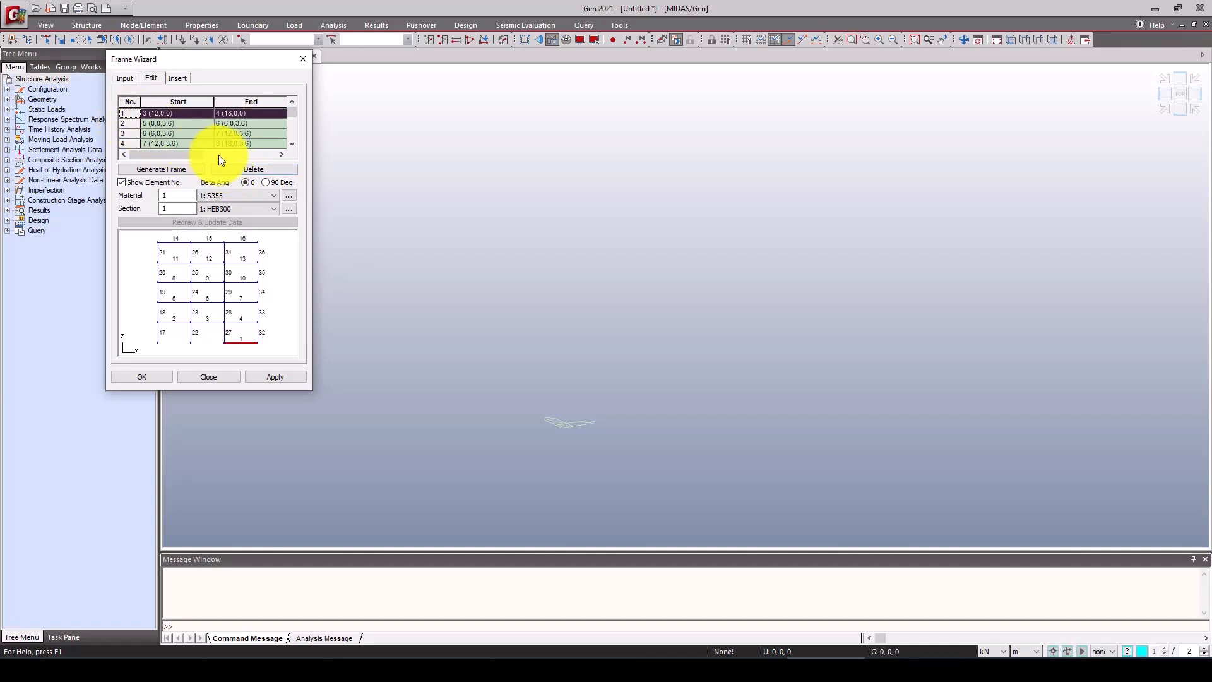
pyautogui.click(237, 168)
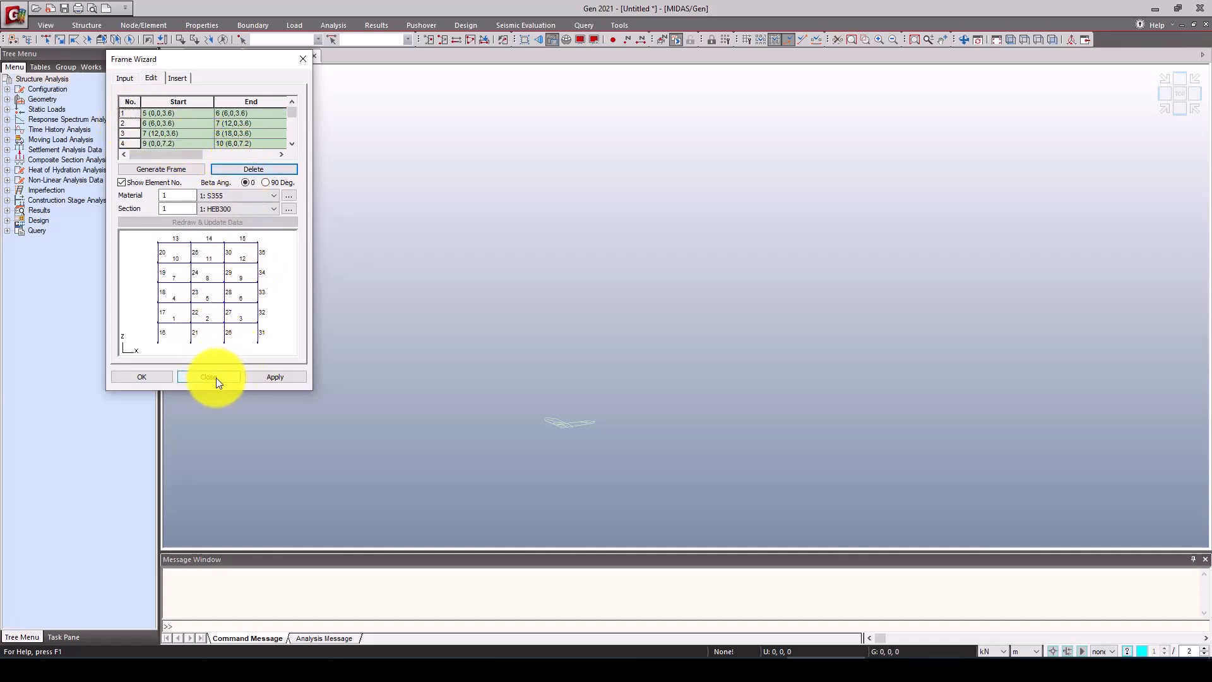
# Step: Insert the generated frame into the model and close the Frame Wizard
pyautogui.click(255, 377)
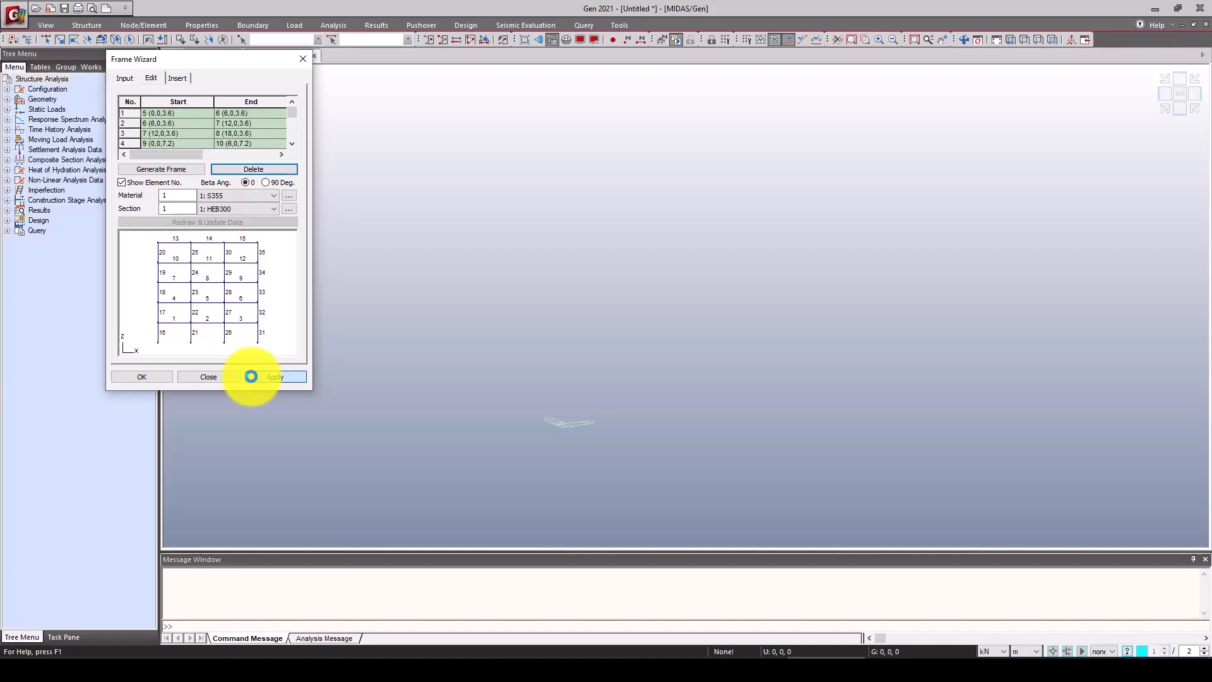
pyautogui.click(214, 378)
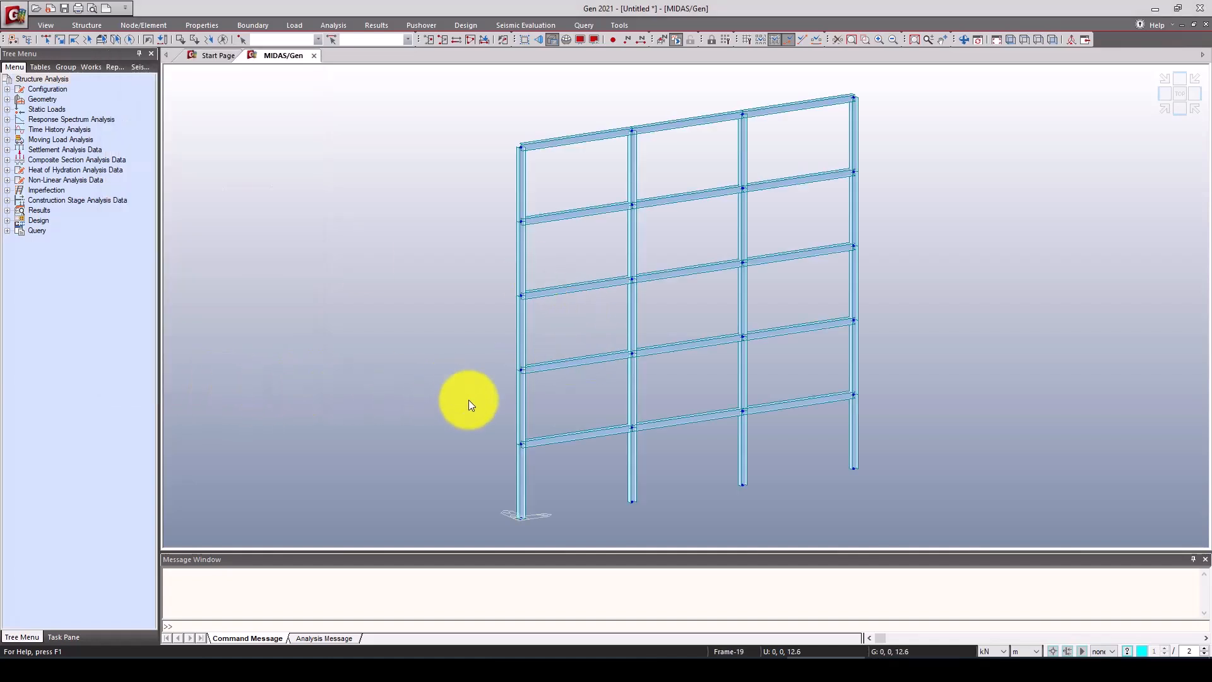
pyautogui.scroll(-3, 466, 382)
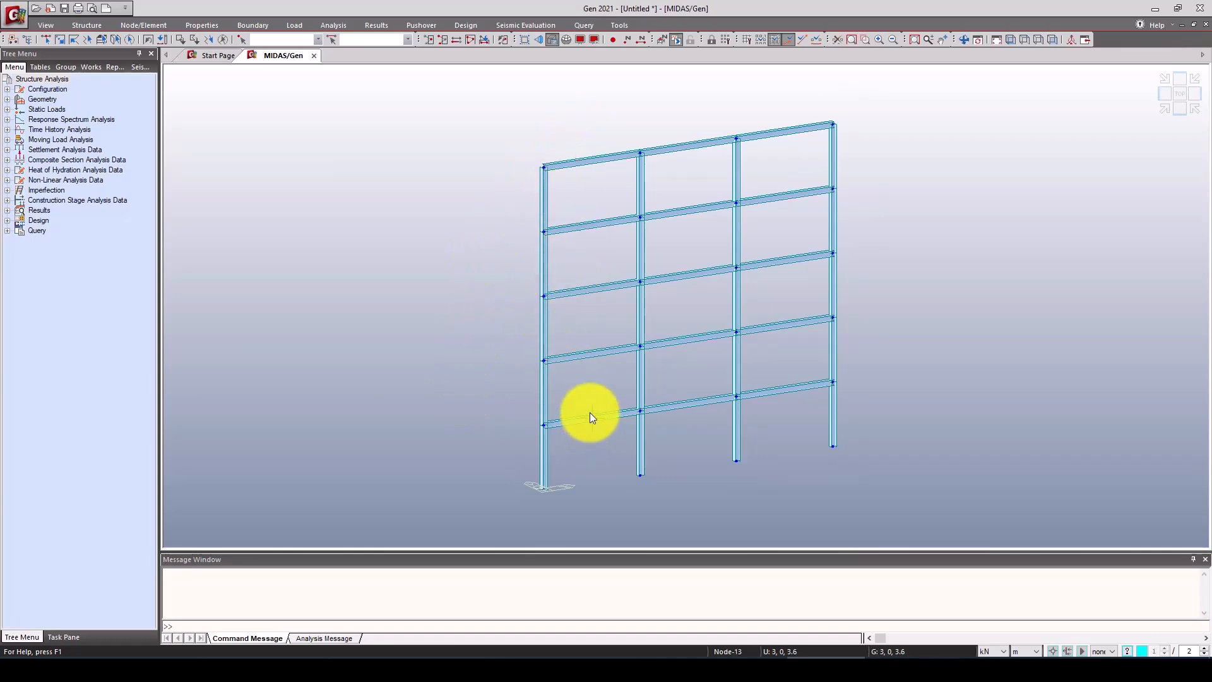
# Step: Select all floor beams in the three bays and assign them section 2, HEB400
pyautogui.click(46, 39)
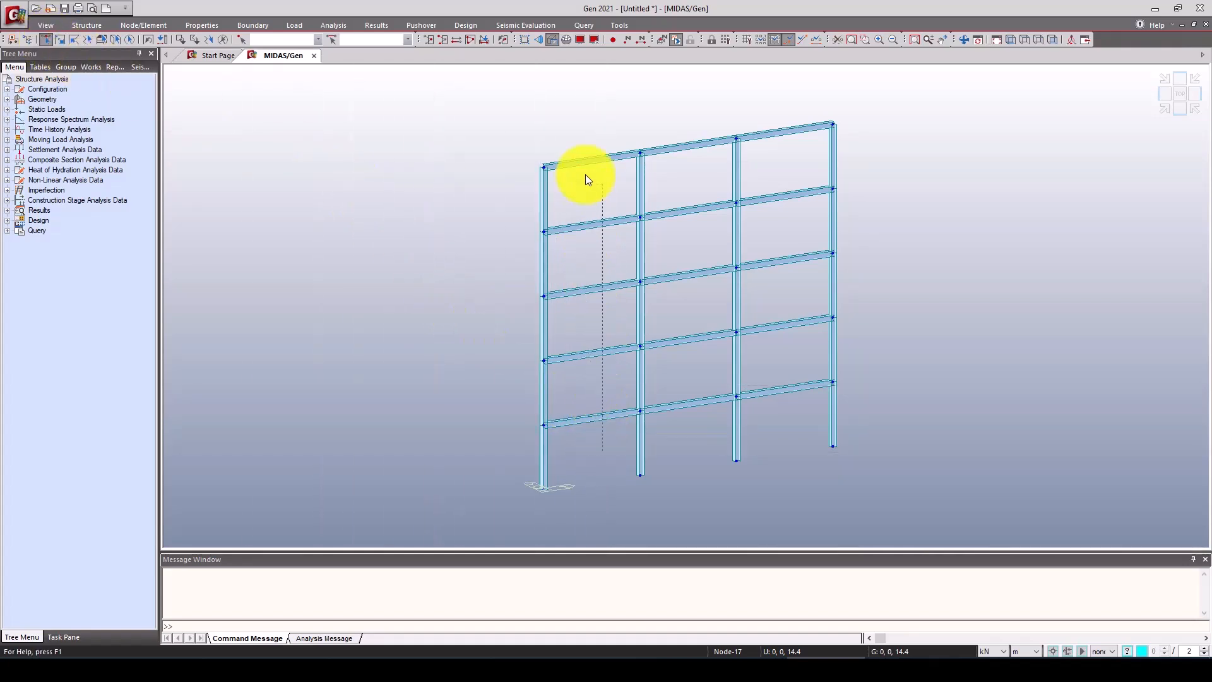
pyautogui.moveTo(585, 174); pyautogui.dragTo(584, 141)
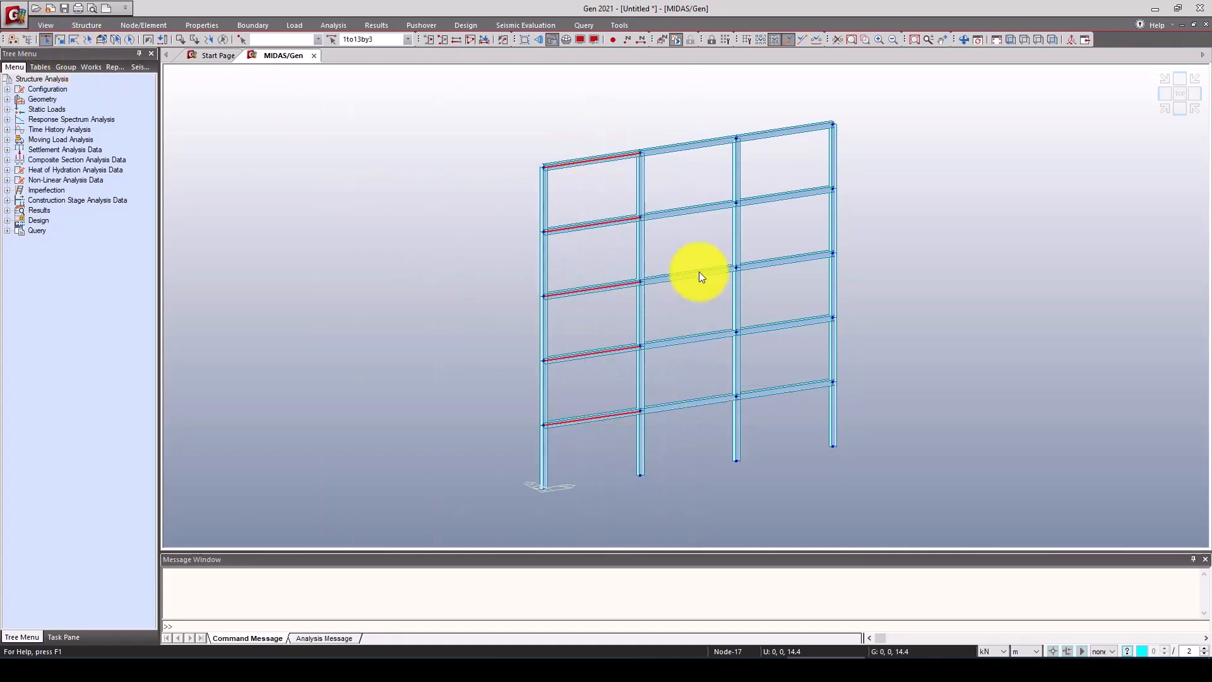
pyautogui.moveTo(698, 271); pyautogui.dragTo(684, 126)
pyautogui.moveTo(794, 416); pyautogui.dragTo(770, 116)
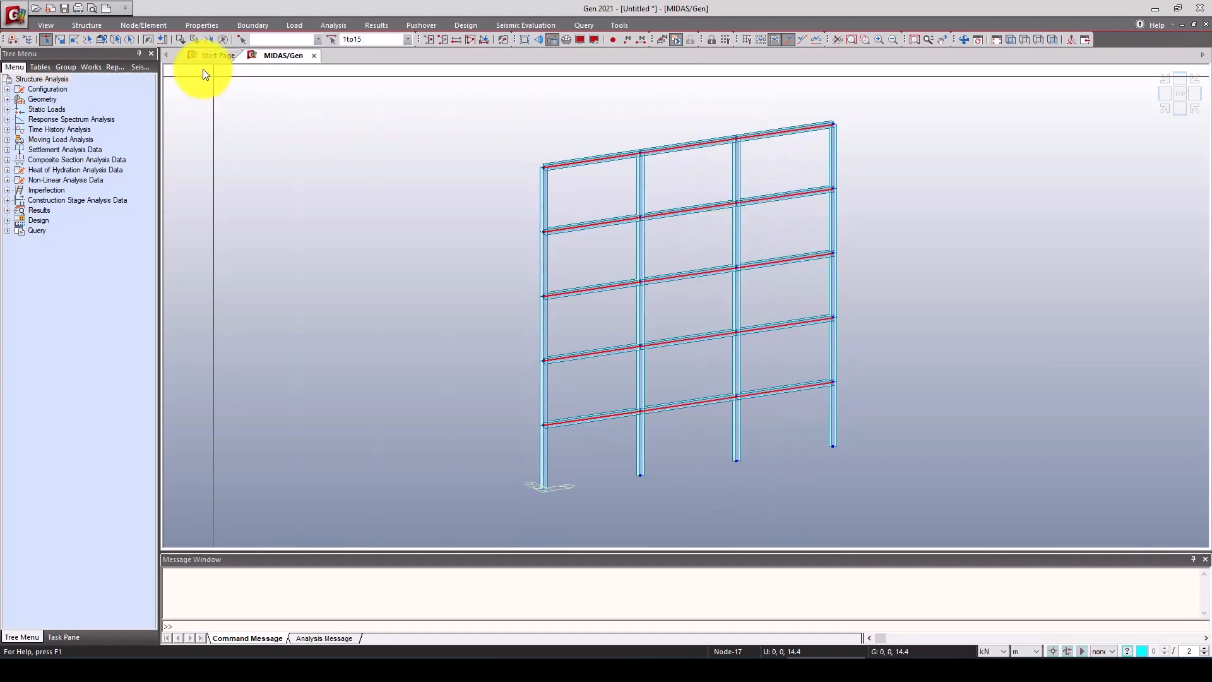
pyautogui.click(91, 67)
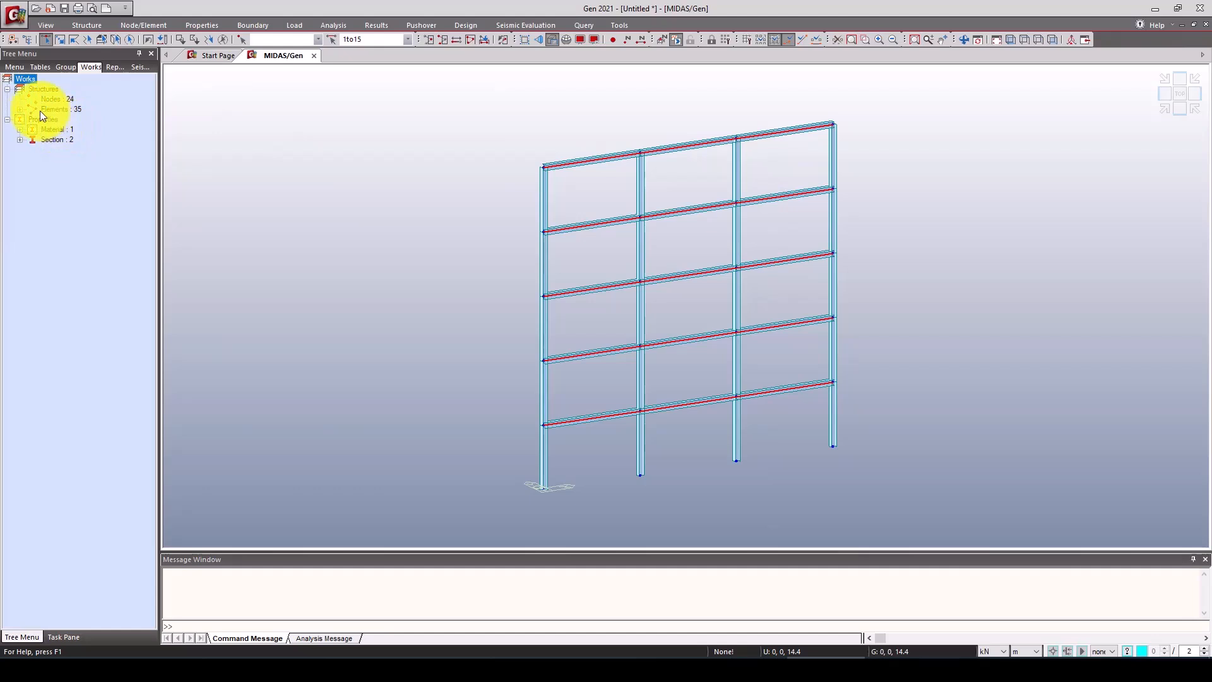
pyautogui.click(19, 140)
pyautogui.click(65, 161)
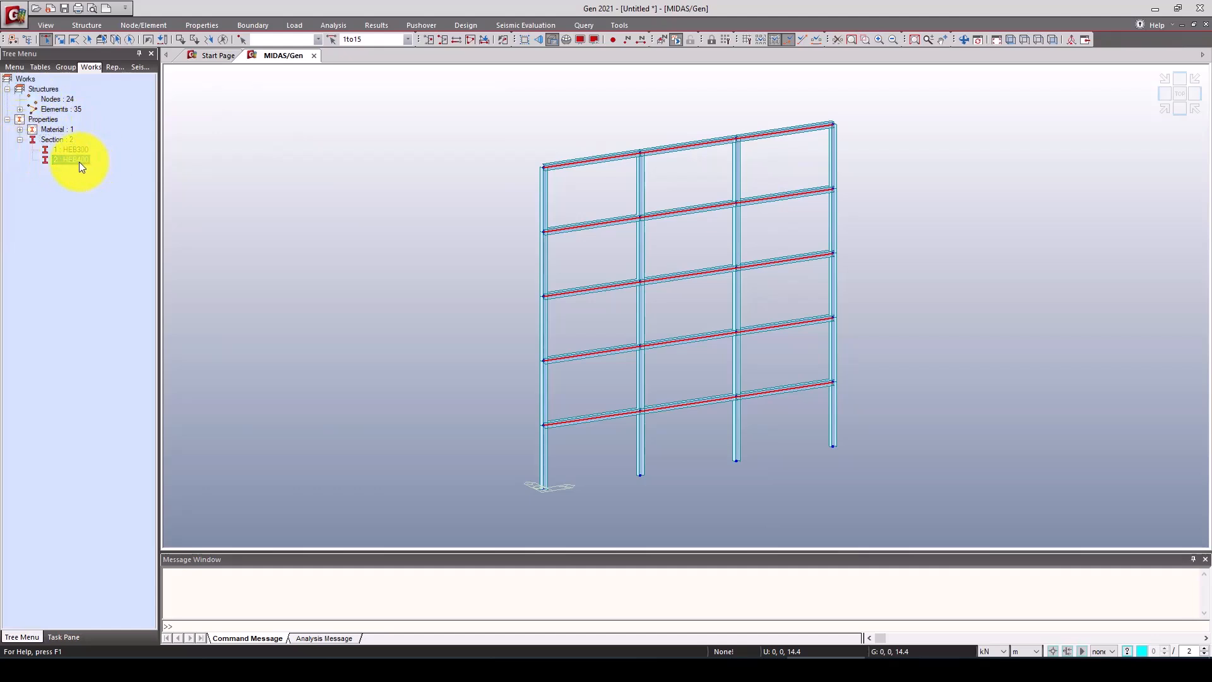
pyautogui.moveTo(78, 161); pyautogui.dragTo(609, 273)
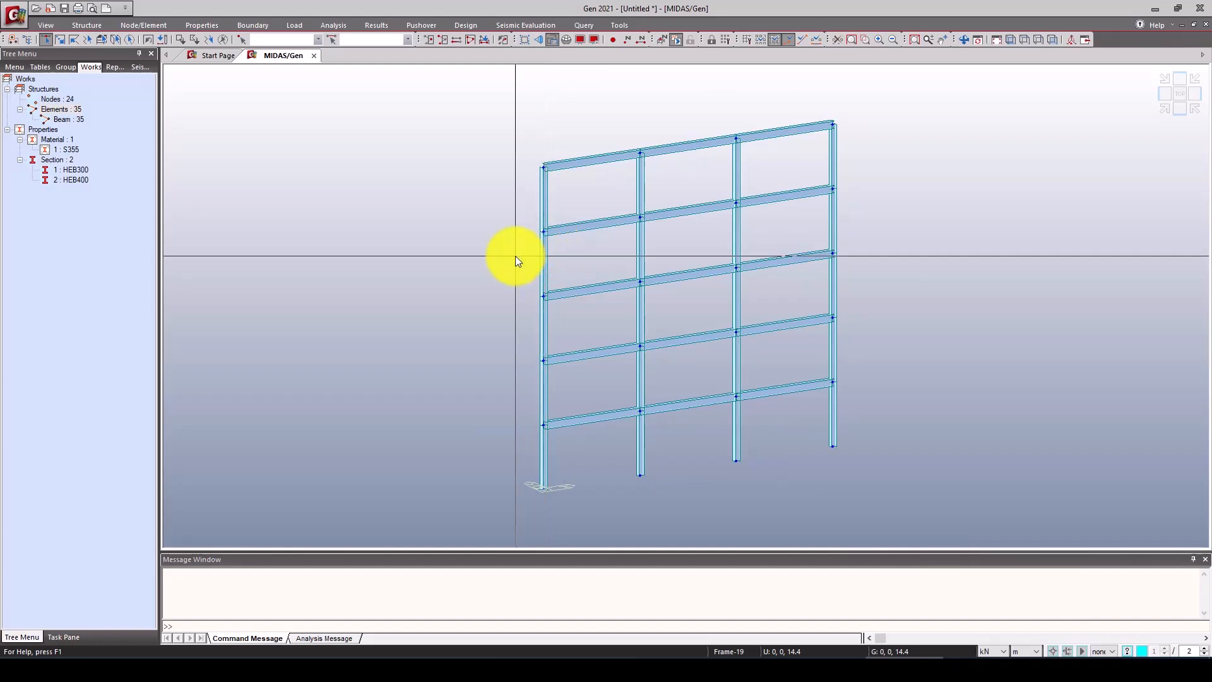
# Step: Select the entire plane frame and copy it 3 times with Translate Elements at an equal distance of 0, 5, 0 m
pyautogui.scroll(-2, 525, 271)
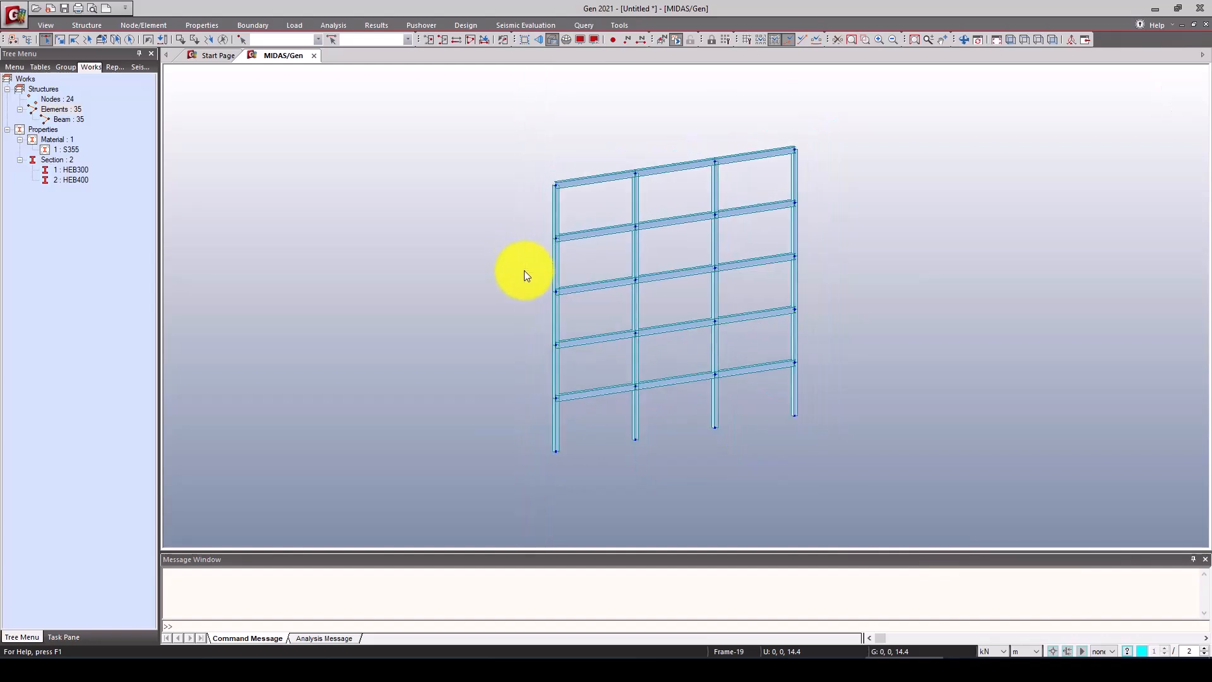
pyautogui.scroll(-5, 611, 419)
pyautogui.scroll(2, 634, 385)
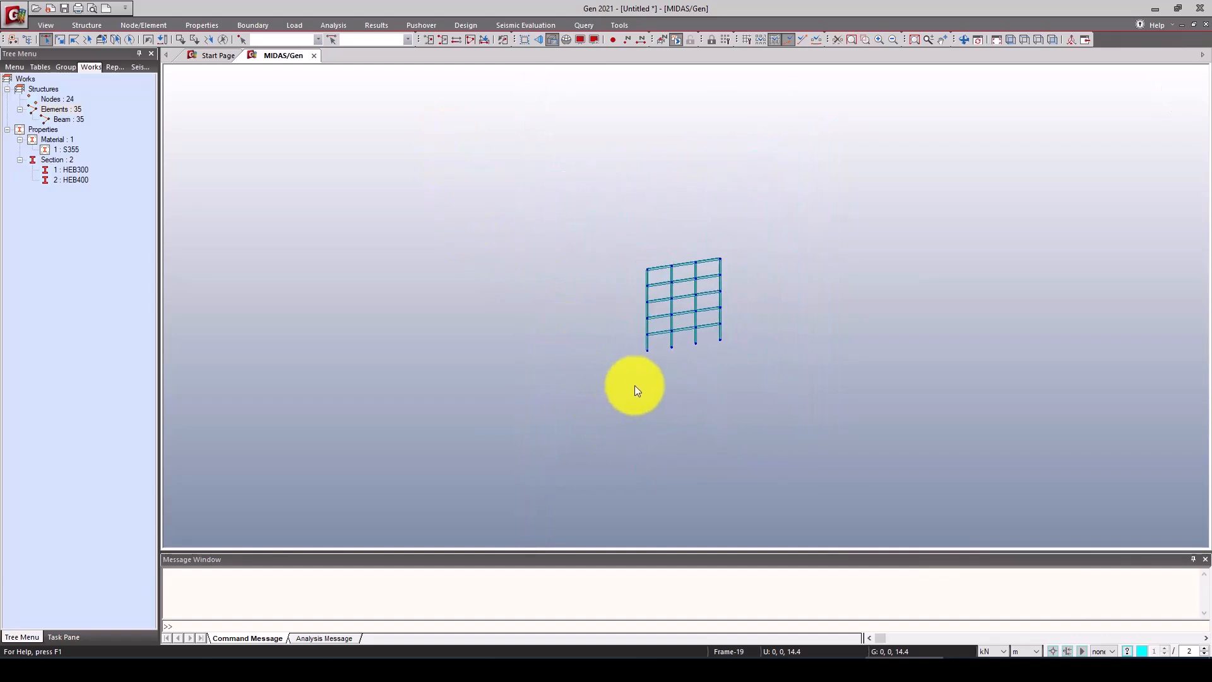
pyautogui.moveTo(490, 189); pyautogui.dragTo(778, 462)
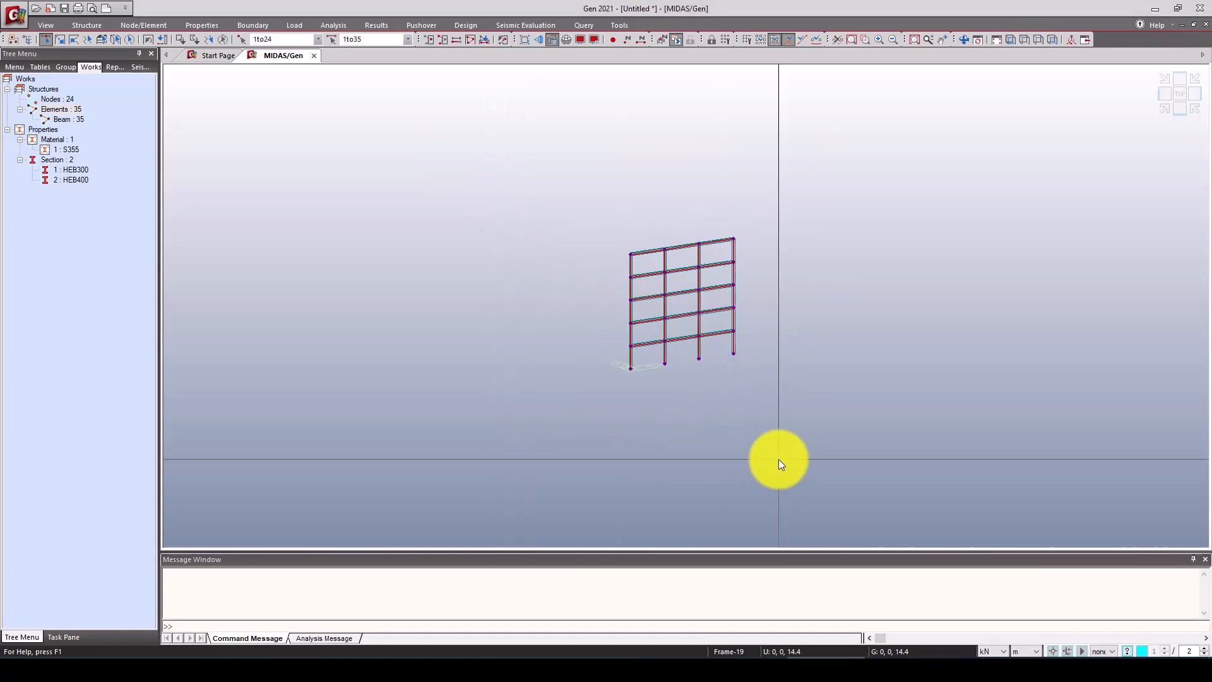
pyautogui.scroll(-3, 631, 313)
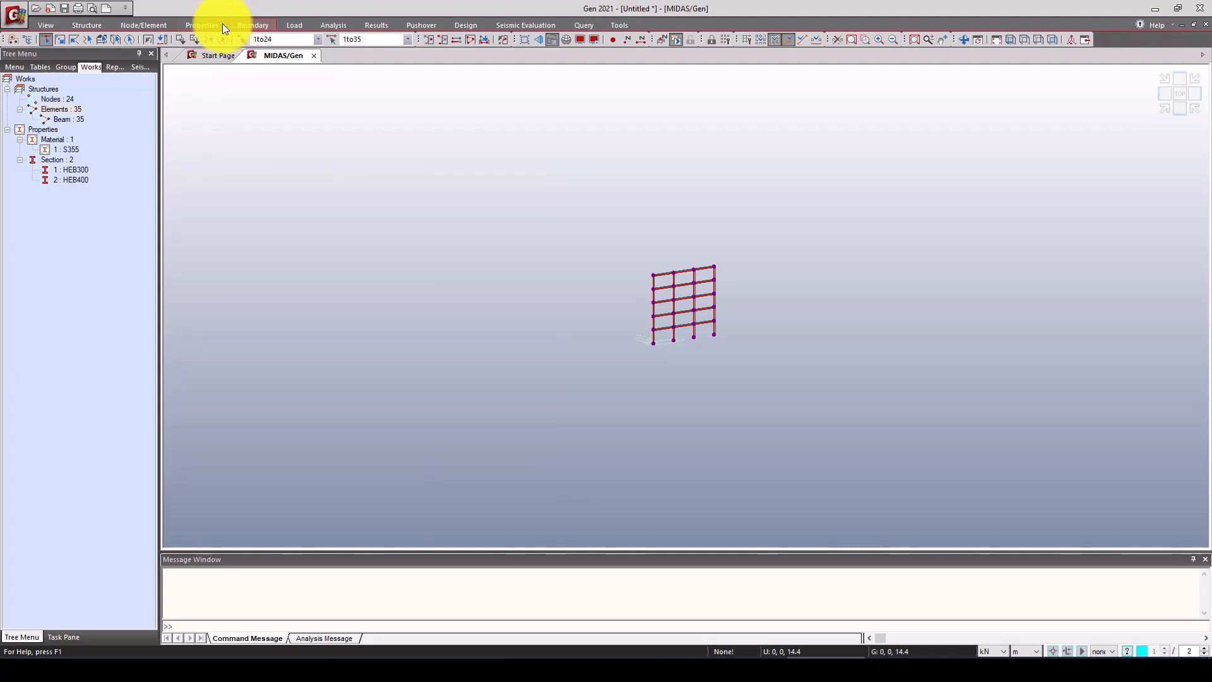
pyautogui.click(165, 23)
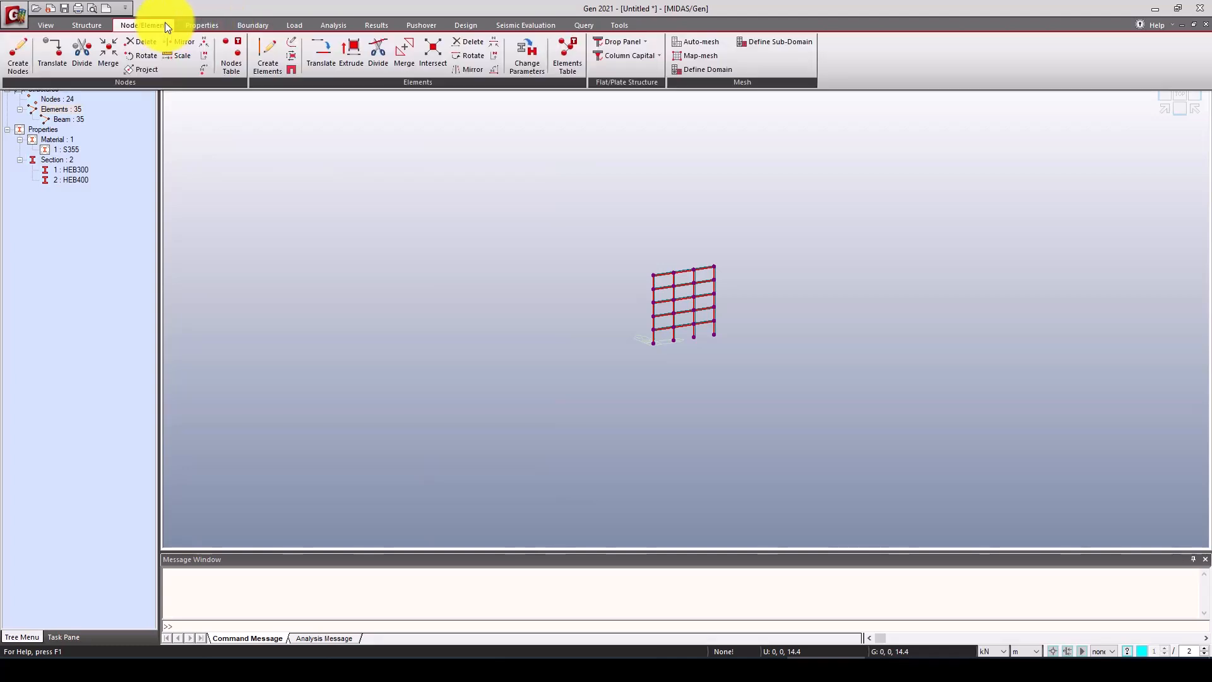
pyautogui.click(323, 51)
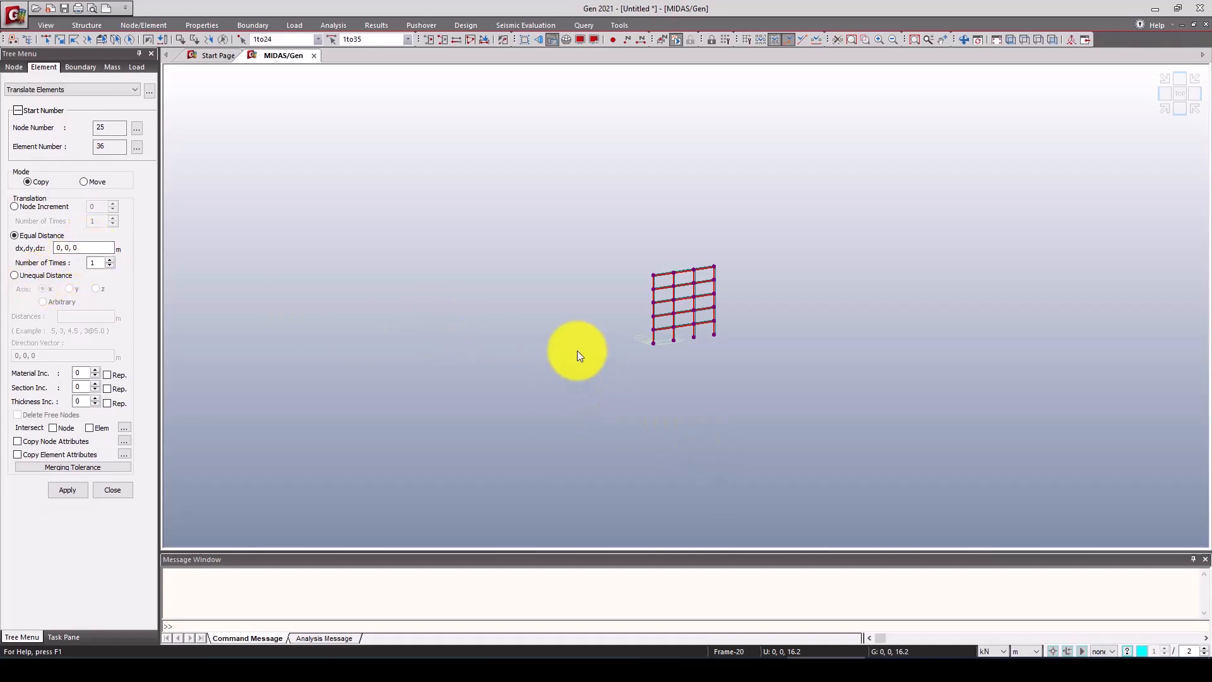
pyautogui.scroll(2, 688, 358)
pyautogui.scroll(2, 764, 324)
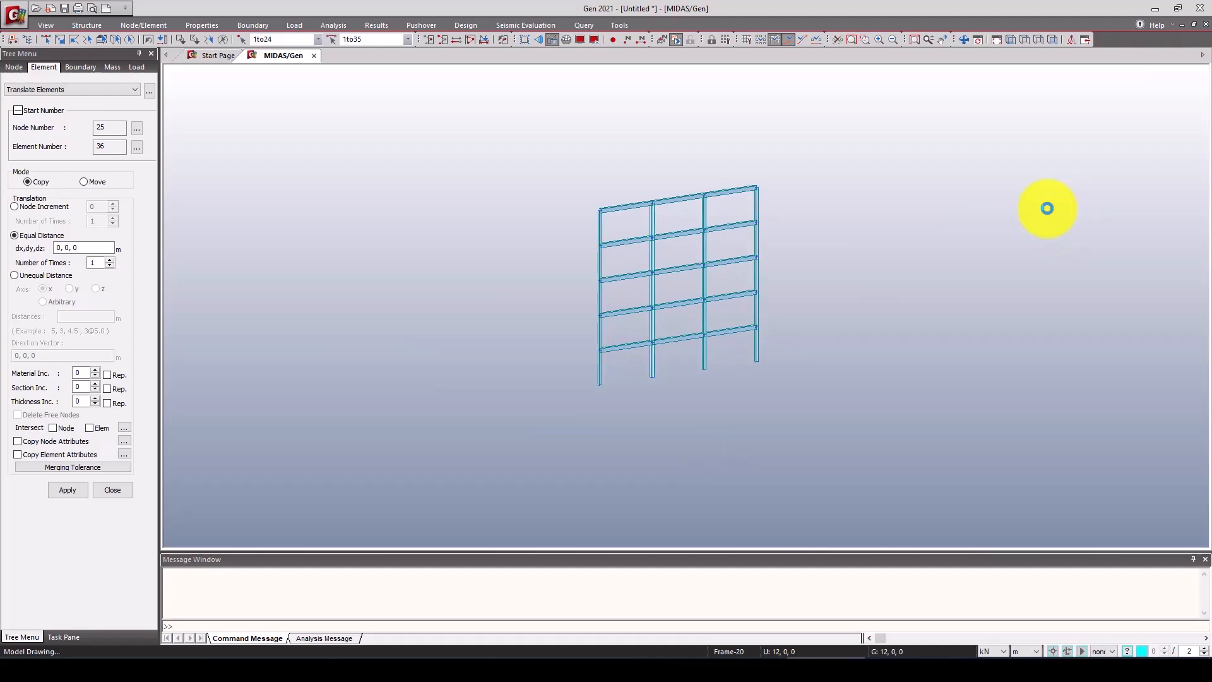
pyautogui.scroll(2, 608, 376)
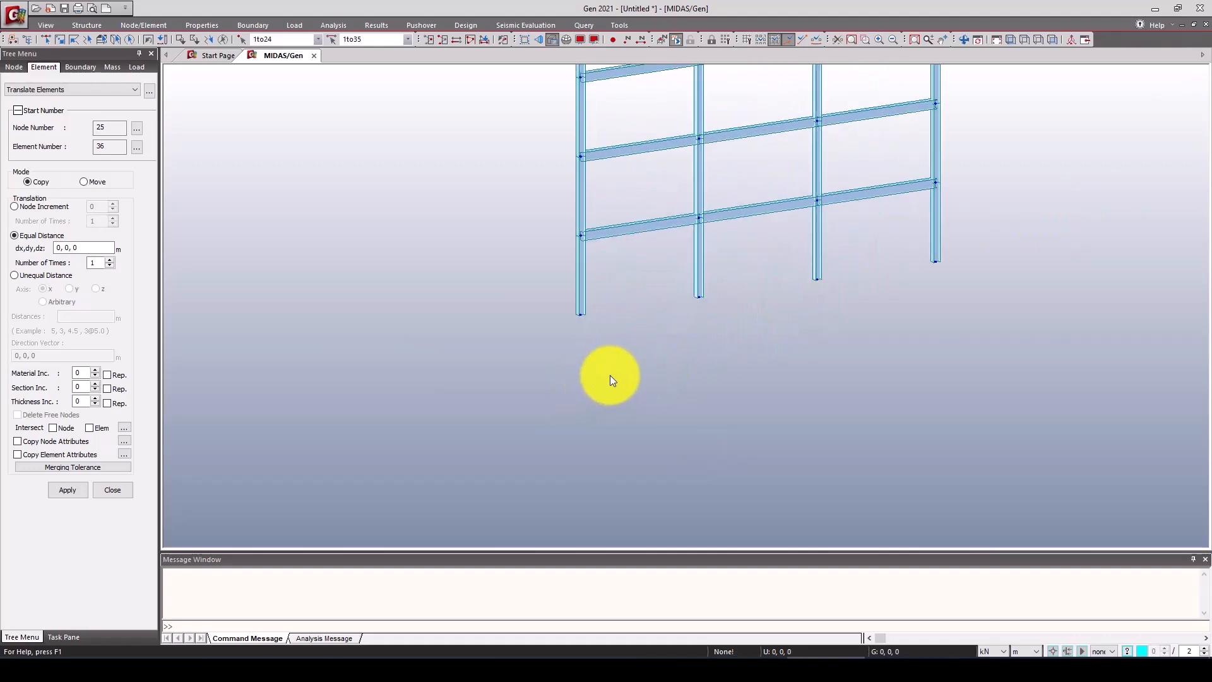
pyautogui.scroll(1, 609, 375)
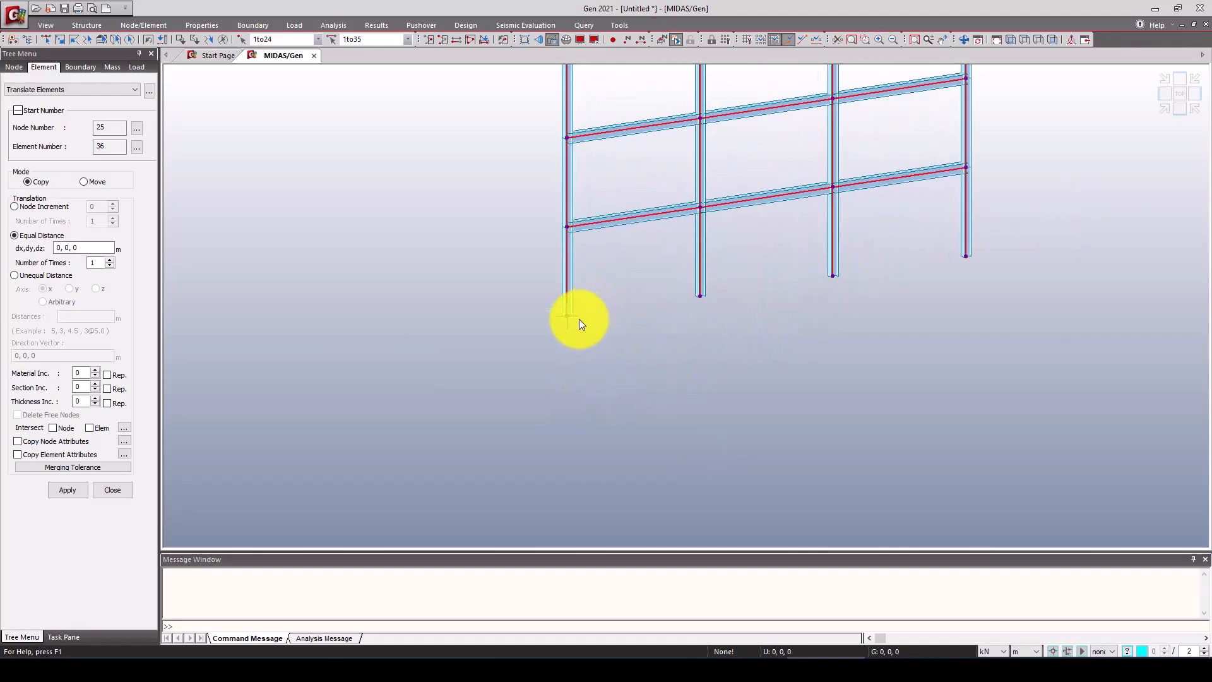
pyautogui.moveTo(583, 301); pyautogui.dragTo(553, 402, button='middle')
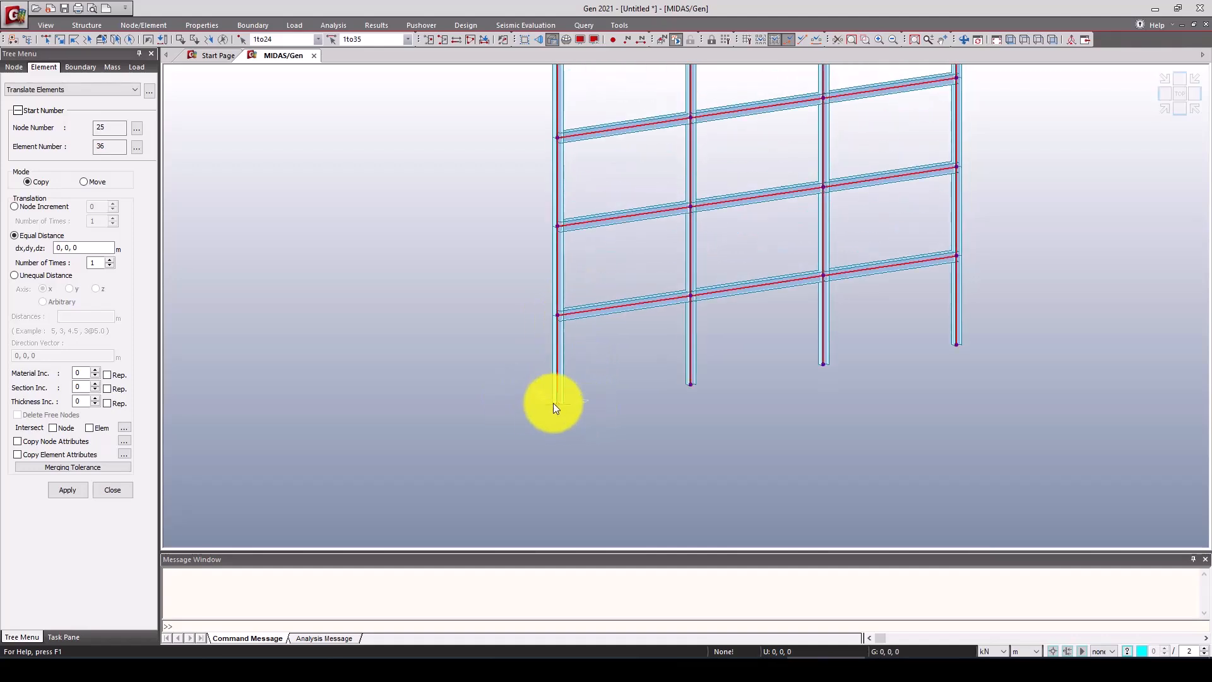
pyautogui.moveTo(85, 249); pyautogui.dragTo(66, 255)
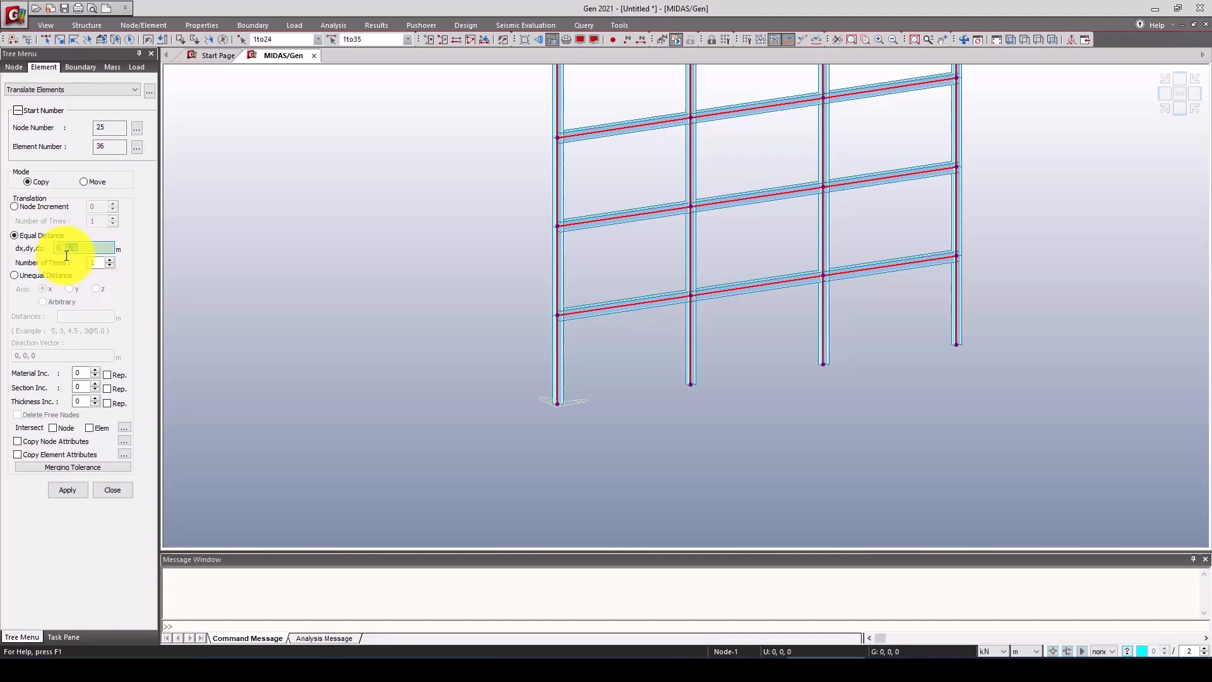
pyautogui.write('5,0')
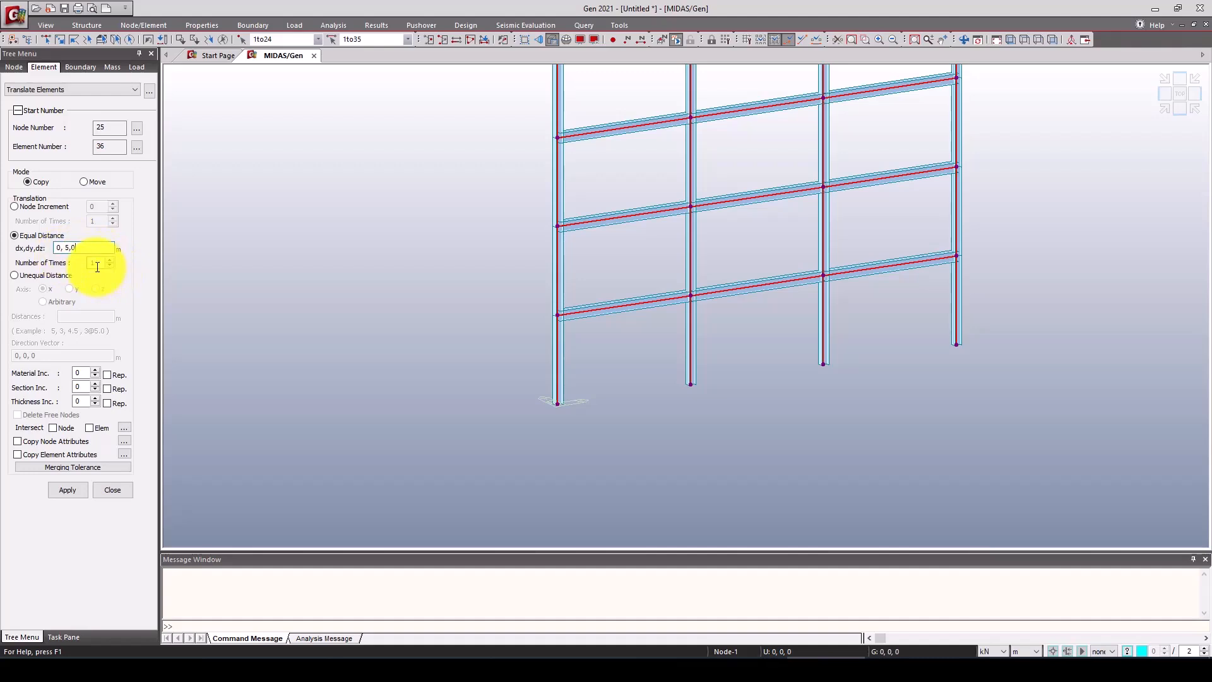
pyautogui.moveTo(97, 267); pyautogui.dragTo(90, 268)
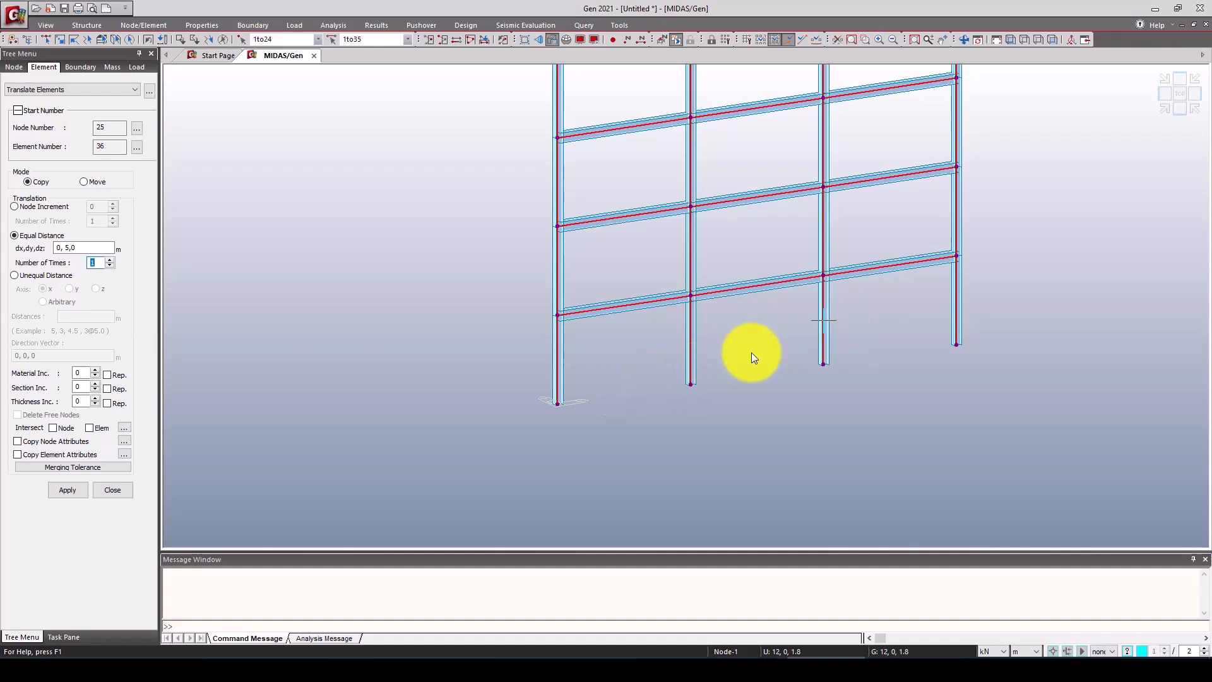
pyautogui.write('3')
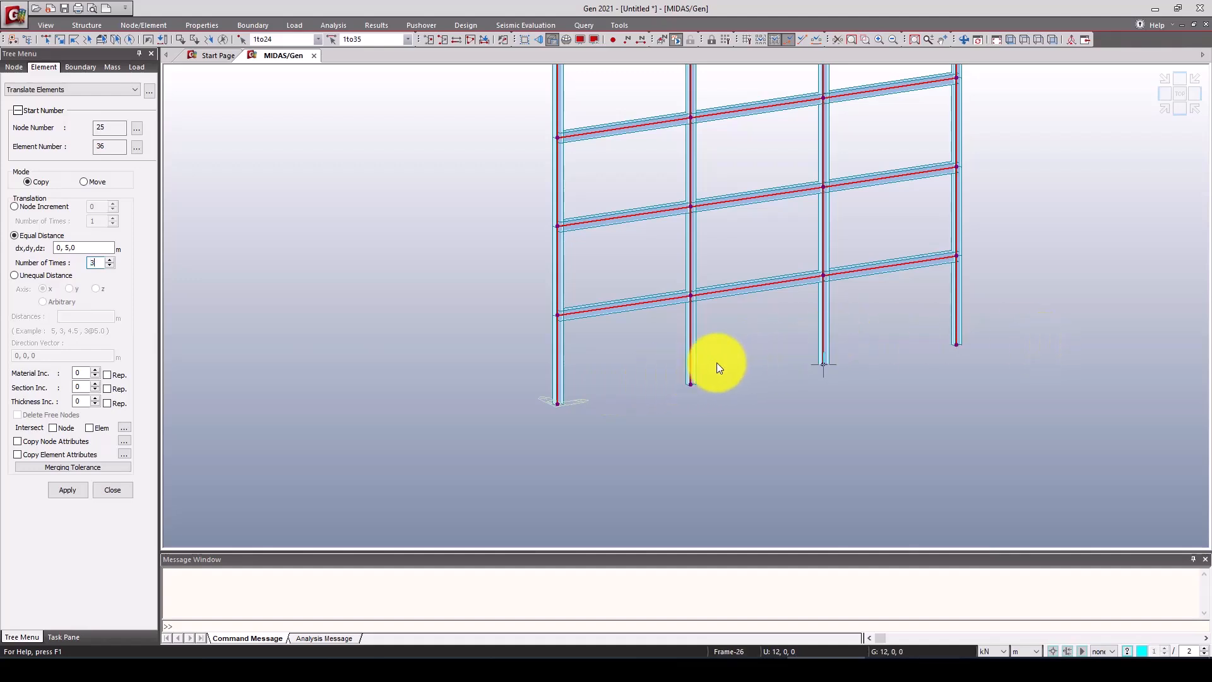
pyautogui.click(69, 491)
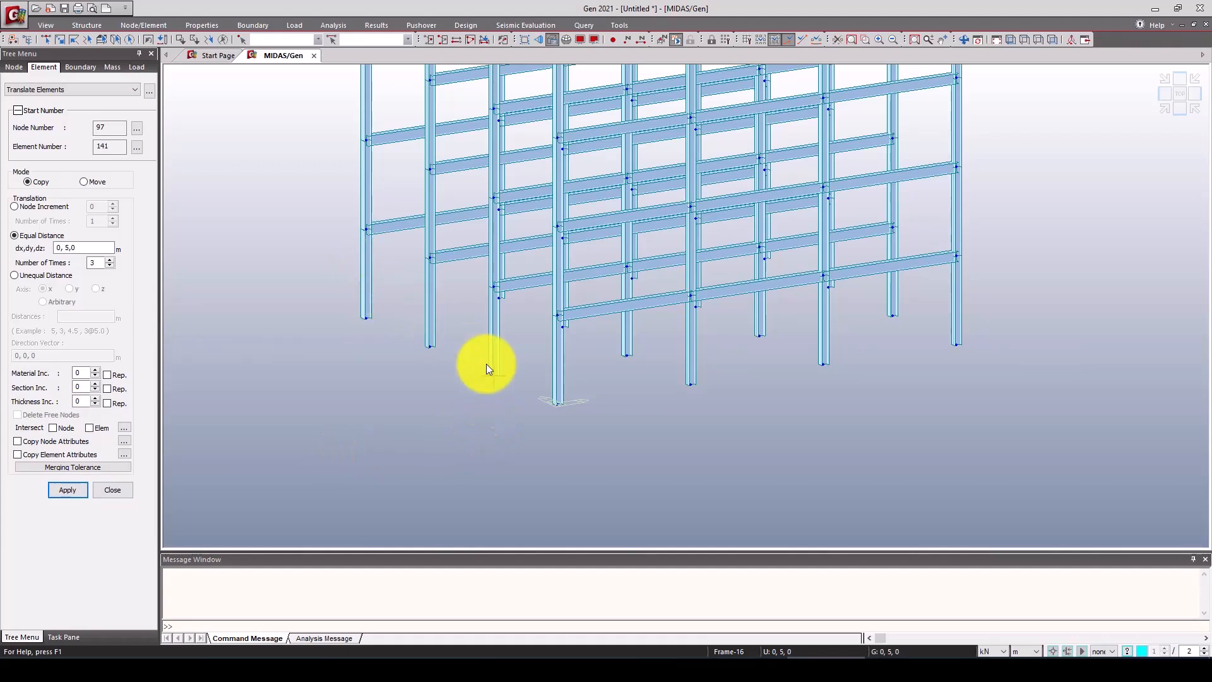
# Step: Select the nodes and beams at all five floor levels of the frame at the origin, and start Extrude Elements
pyautogui.scroll(-5, 533, 384)
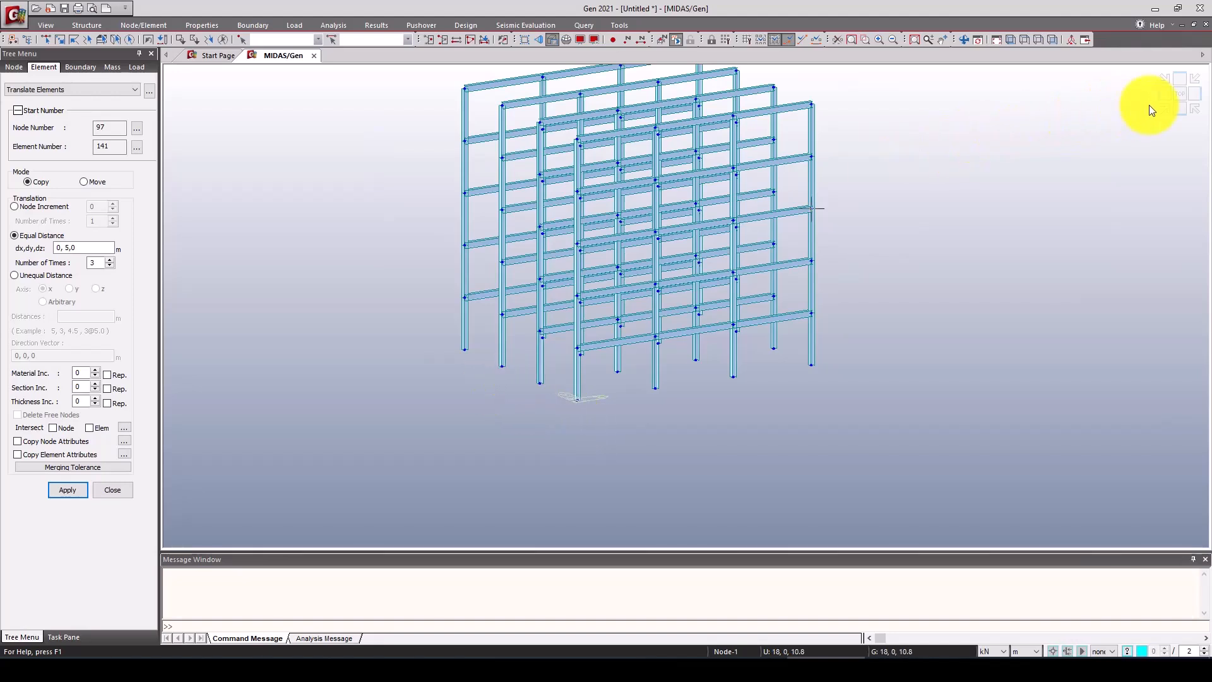
pyautogui.click(1163, 96)
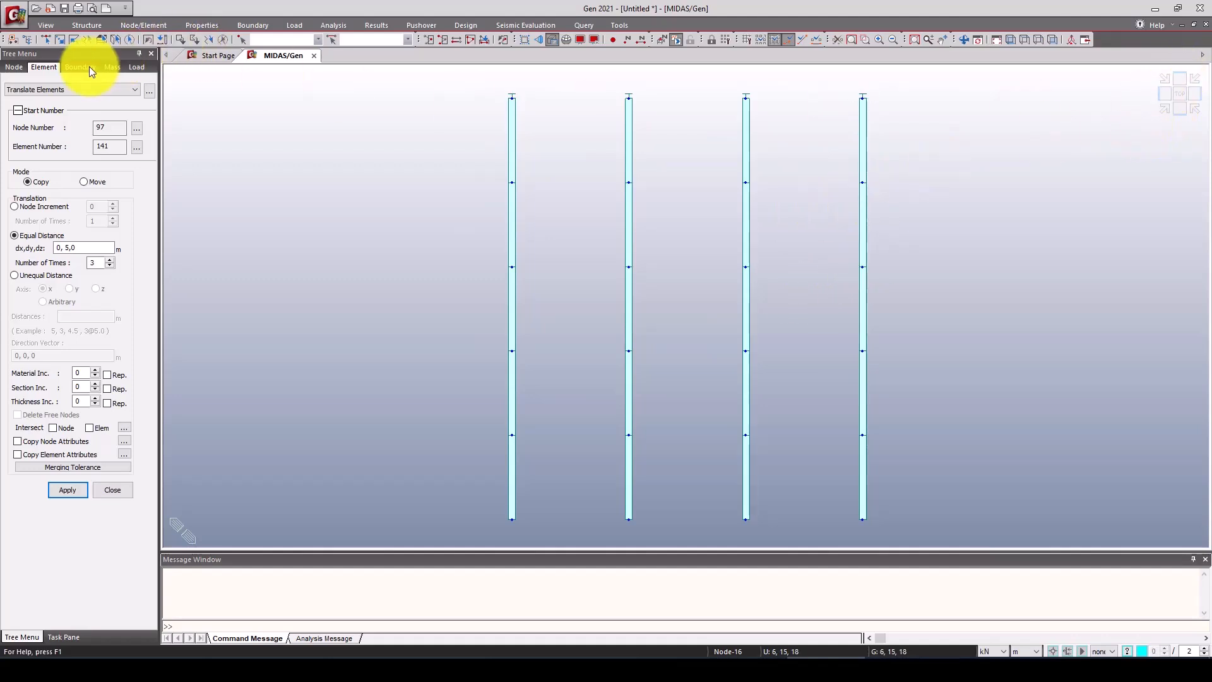
pyautogui.click(49, 39)
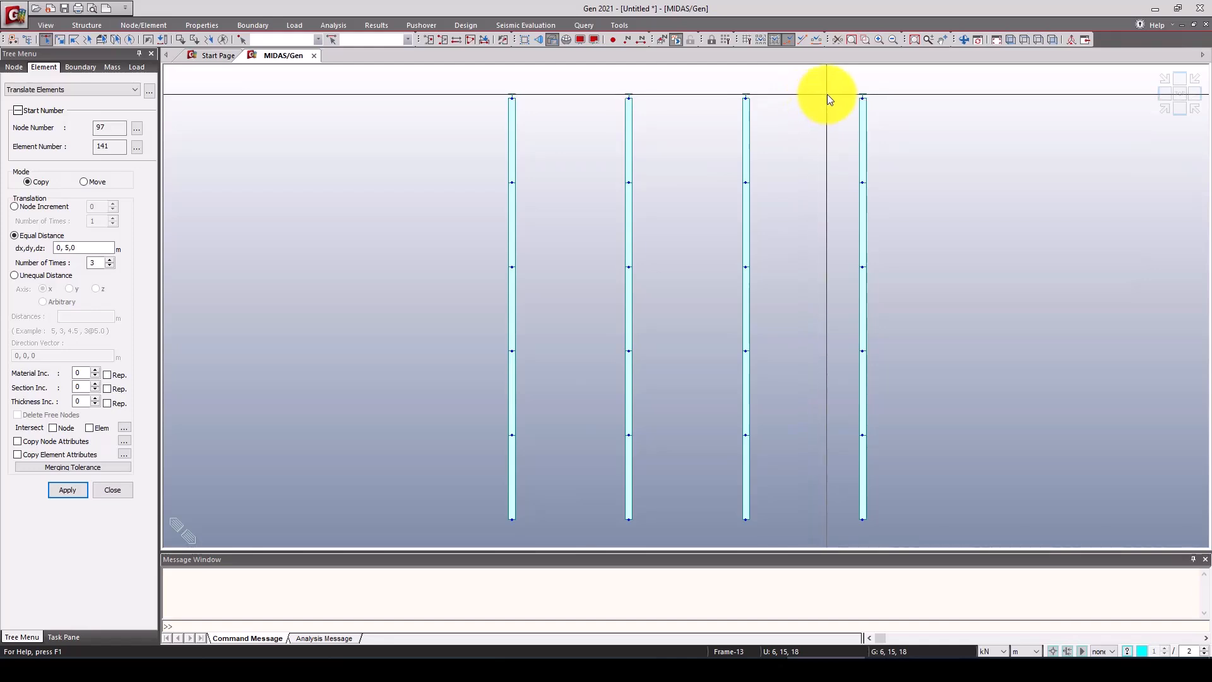
pyautogui.moveTo(830, 87); pyautogui.dragTo(903, 126)
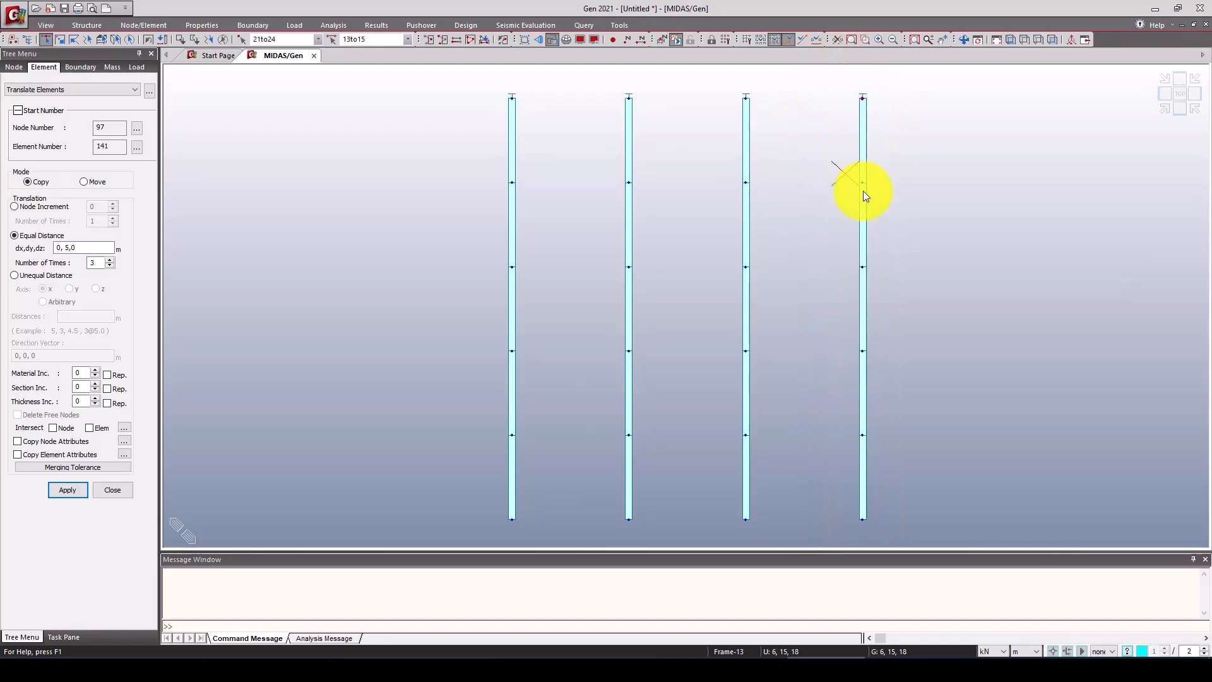
pyautogui.moveTo(844, 251); pyautogui.dragTo(886, 286)
pyautogui.moveTo(843, 331); pyautogui.dragTo(880, 373)
pyautogui.moveTo(840, 415); pyautogui.dragTo(891, 445)
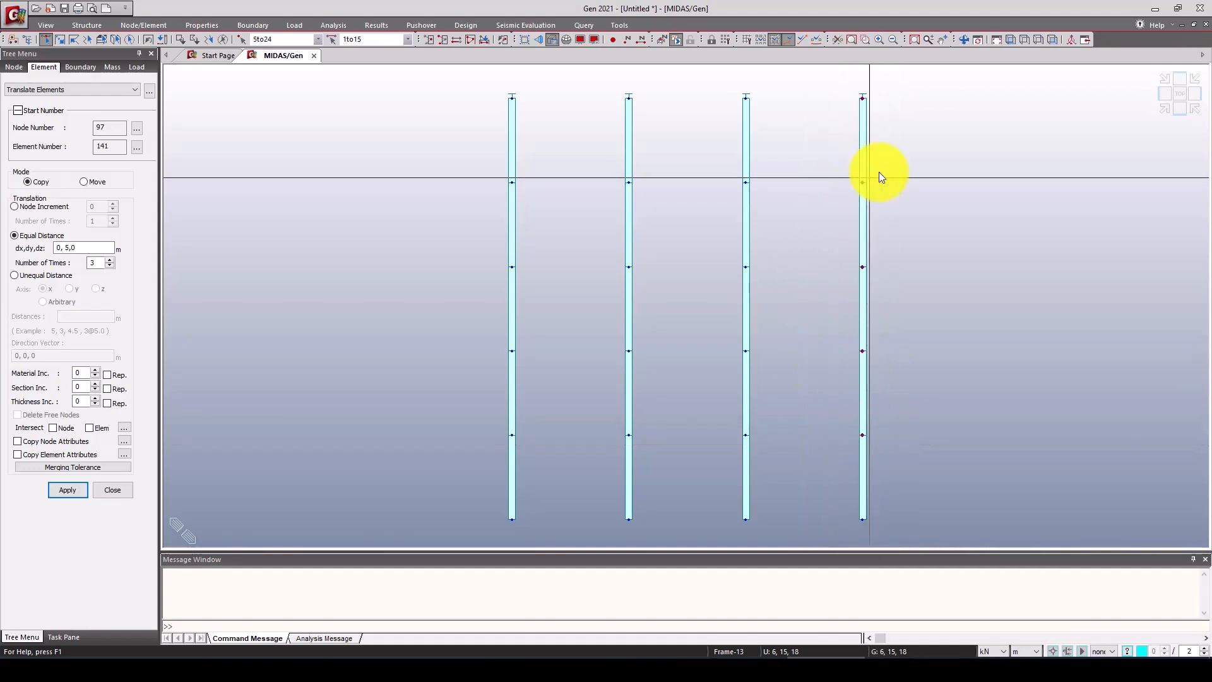
pyautogui.click(1164, 108)
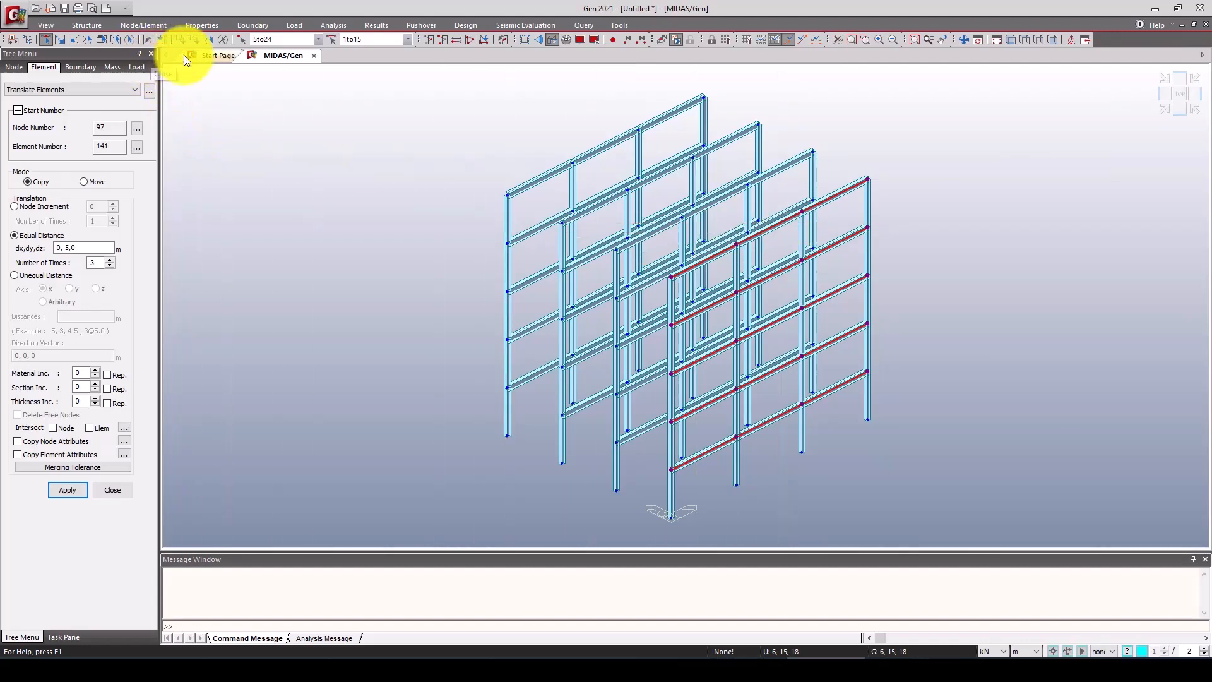
pyautogui.click(143, 24)
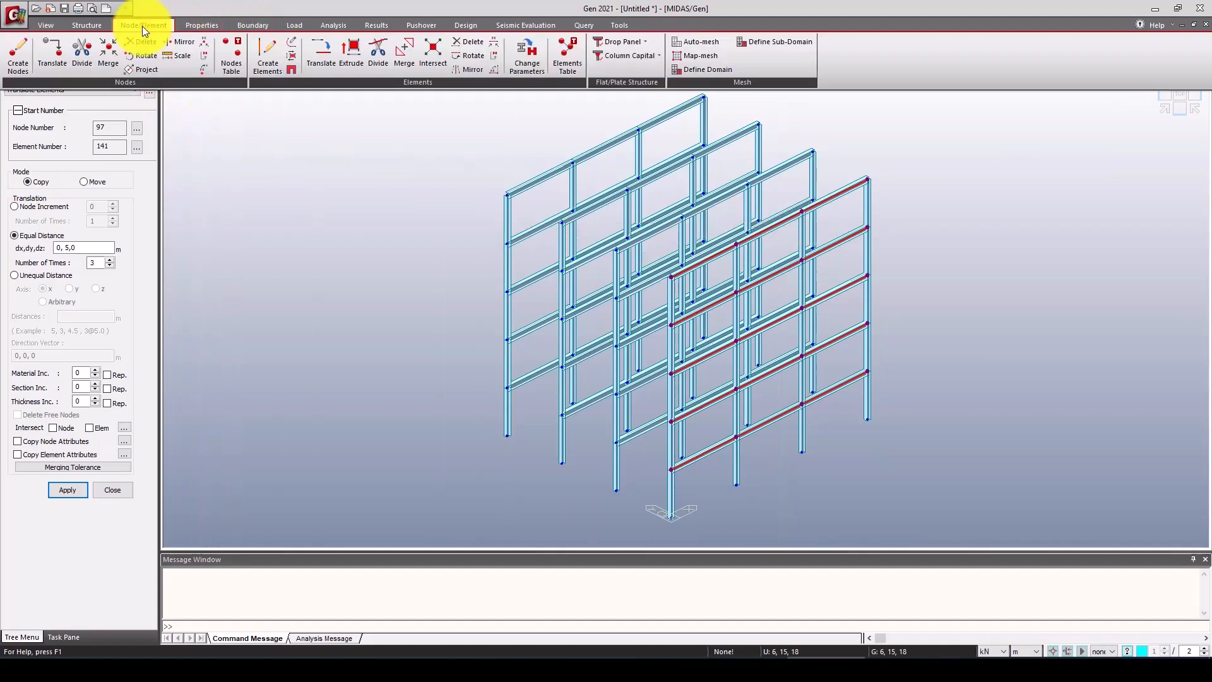
pyautogui.click(354, 59)
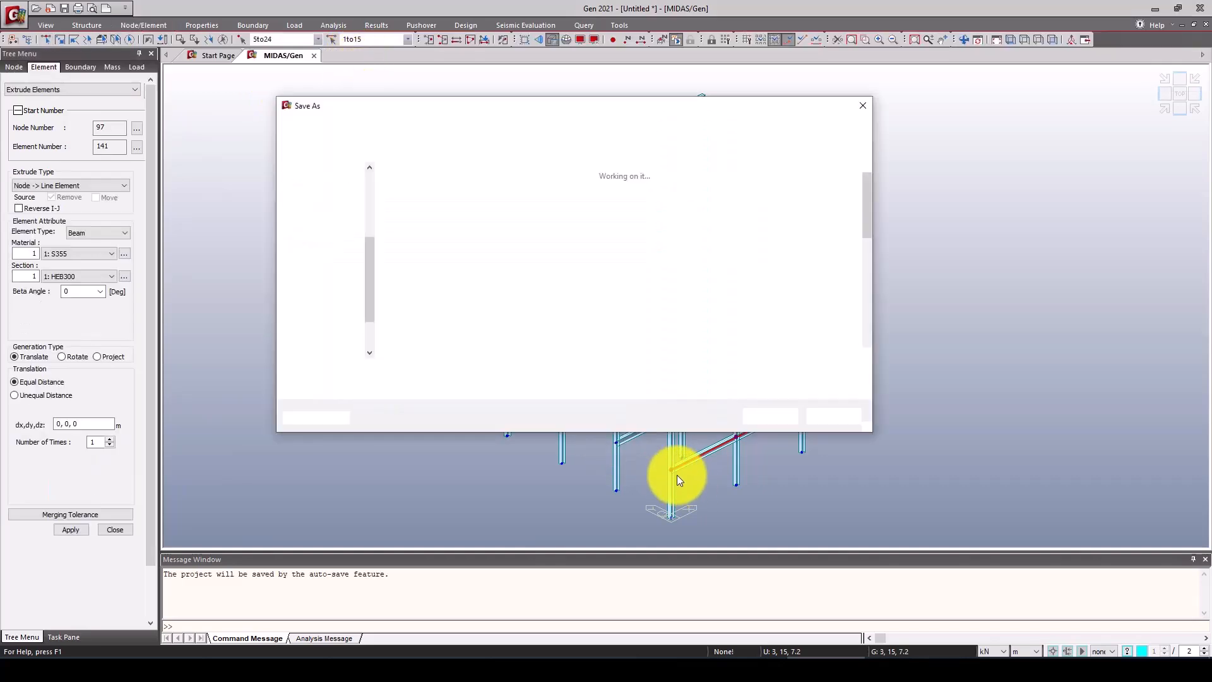
# Step: Save the project as midas-frame.mgb in the Video-Totuorials folder, replacing the existing file
pyautogui.scroll(-3, 531, 282)
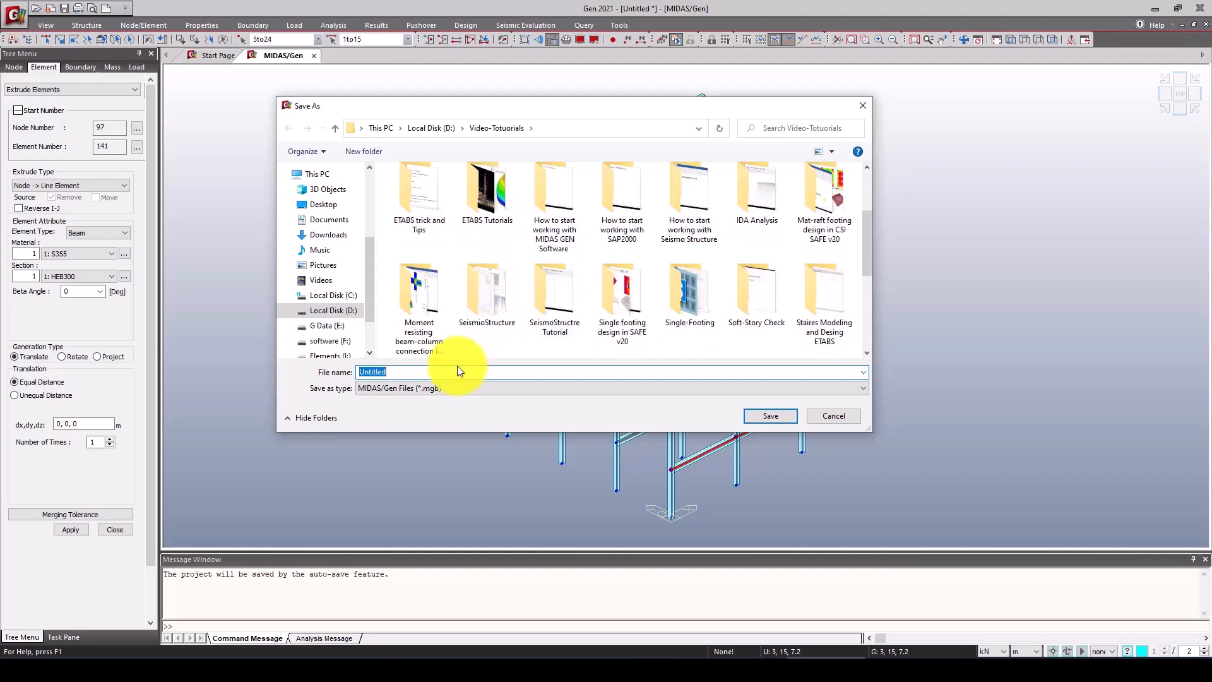
pyautogui.scroll(-3, 506, 324)
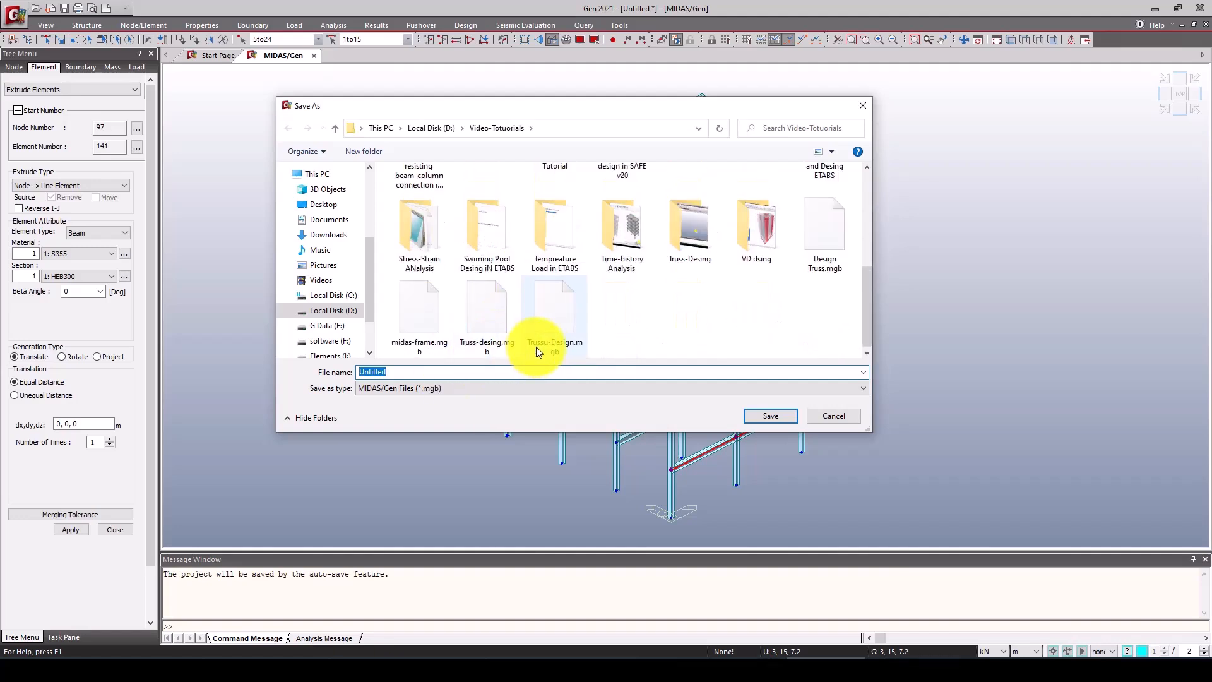
pyautogui.click(419, 313)
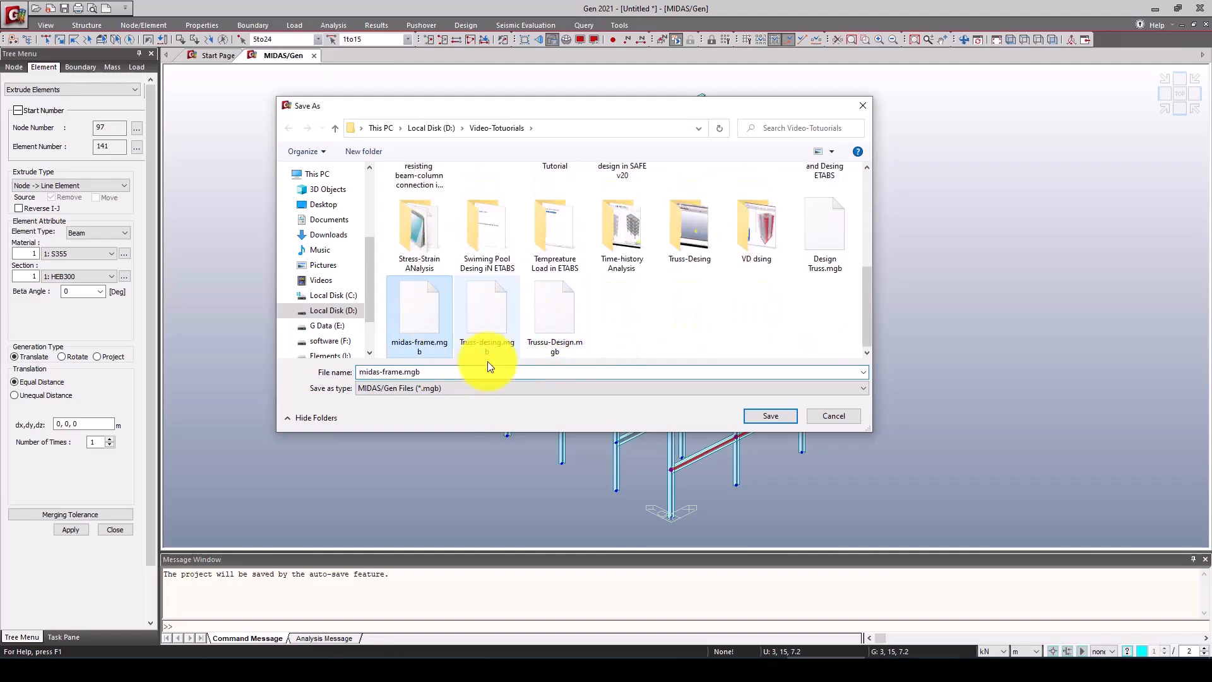
pyautogui.click(751, 414)
pyautogui.click(693, 334)
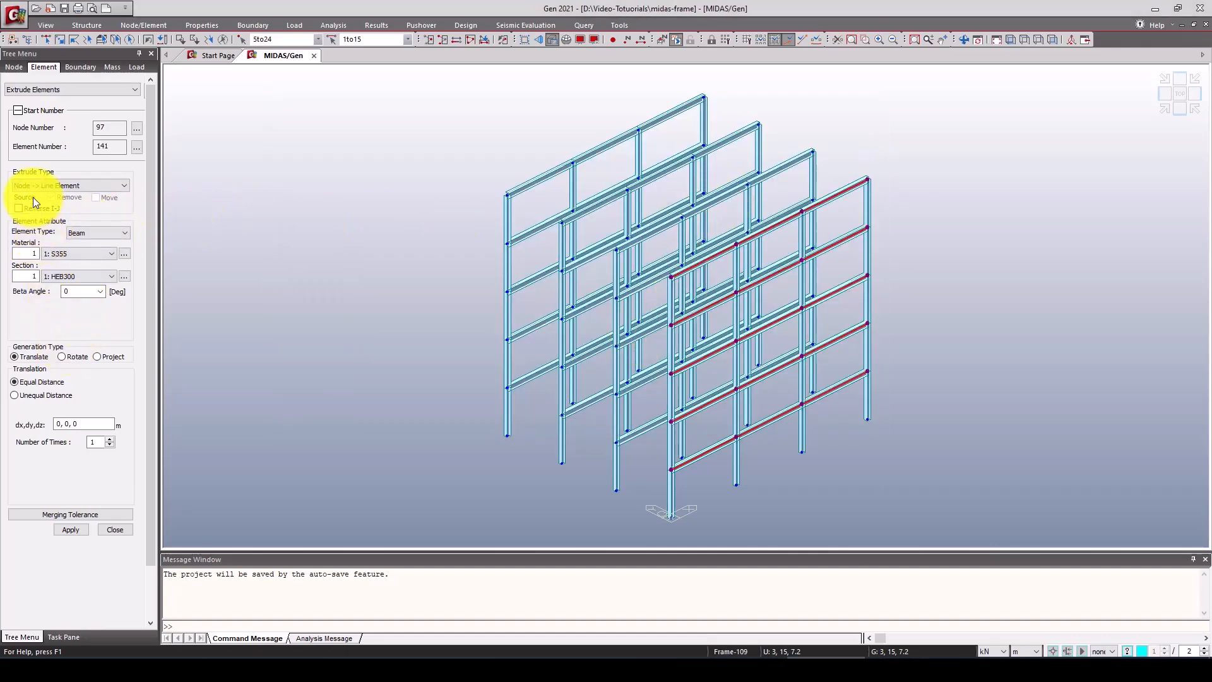
# Step: Extrude the selected nodes into S355 beams with section 2, HEB400, 3 times at an equal distance of 0, 5, 0 m
pyautogui.click(89, 276)
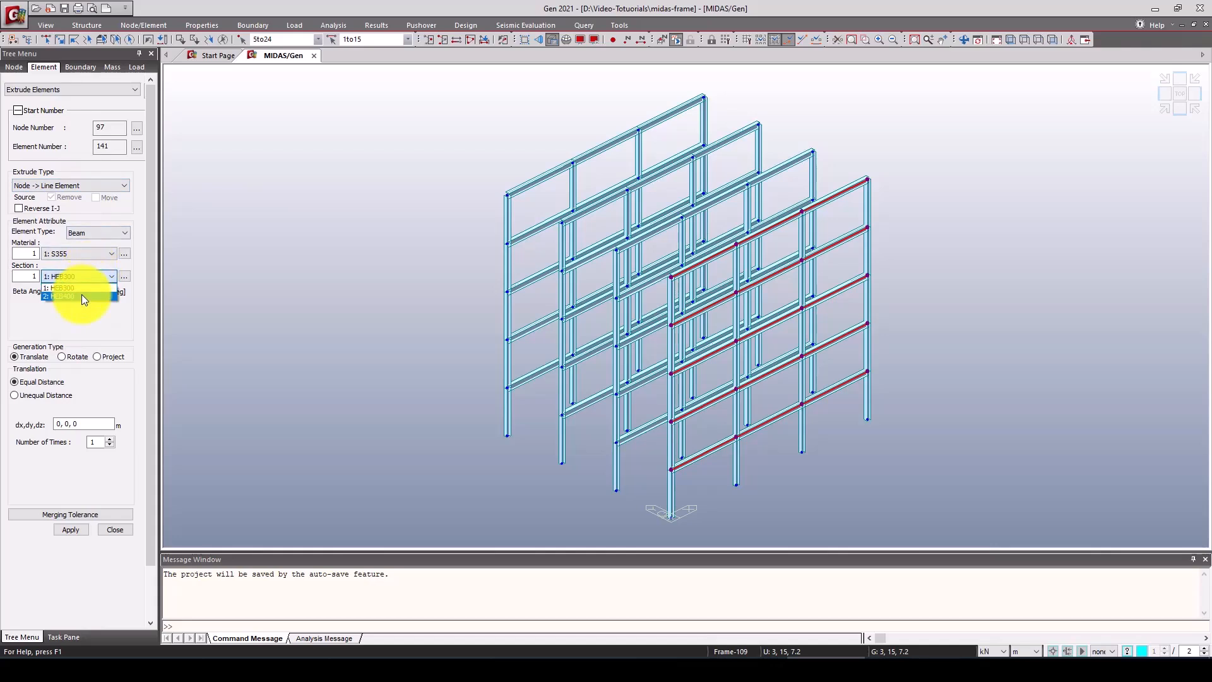
pyautogui.click(81, 294)
pyautogui.click(88, 423)
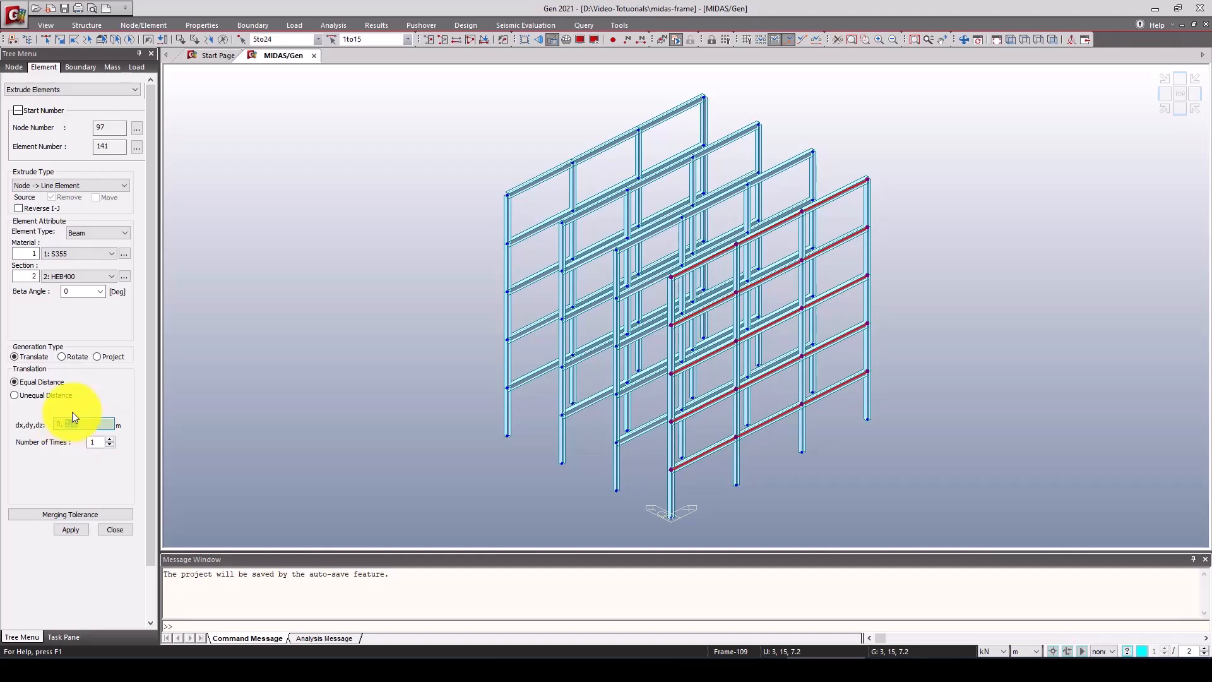
pyautogui.write('0, 5,')
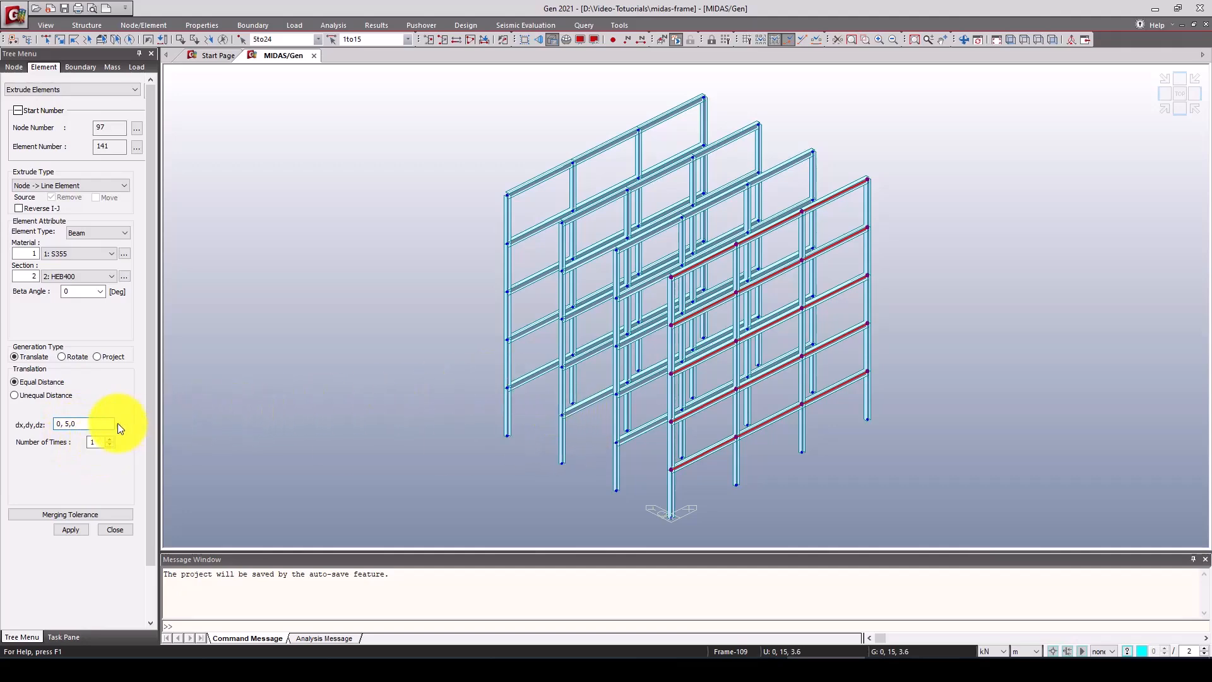
pyautogui.click(69, 527)
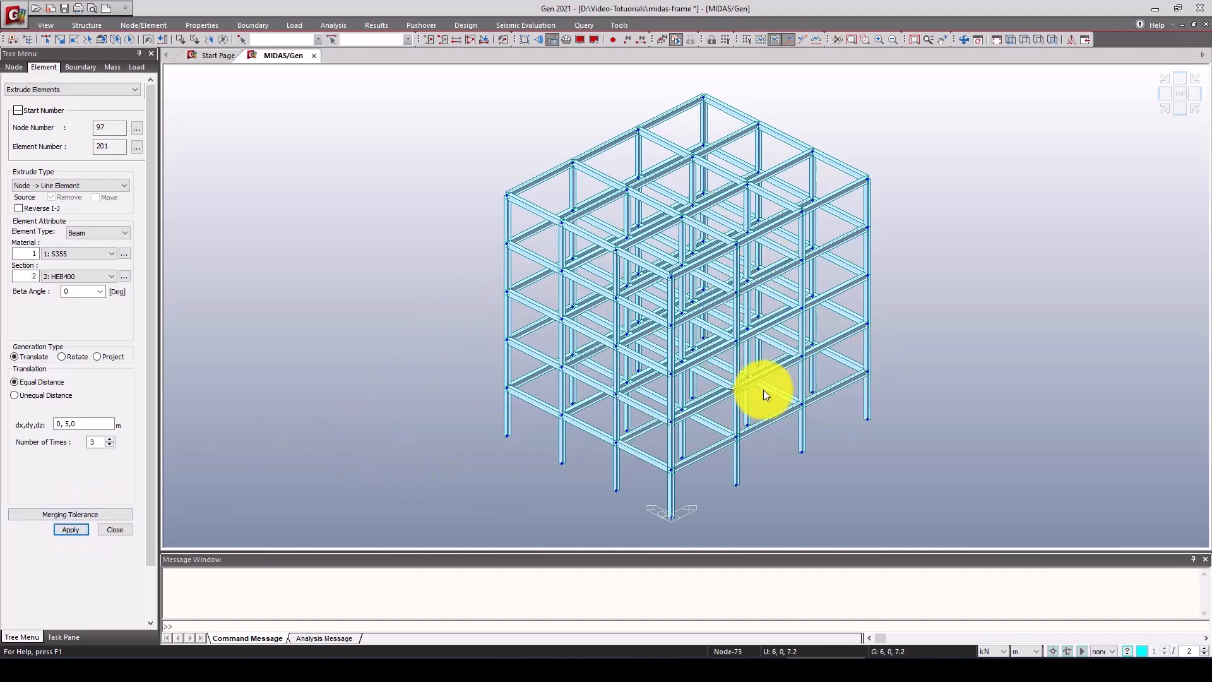
pyautogui.rightClick(658, 407)
pyautogui.click(430, 390)
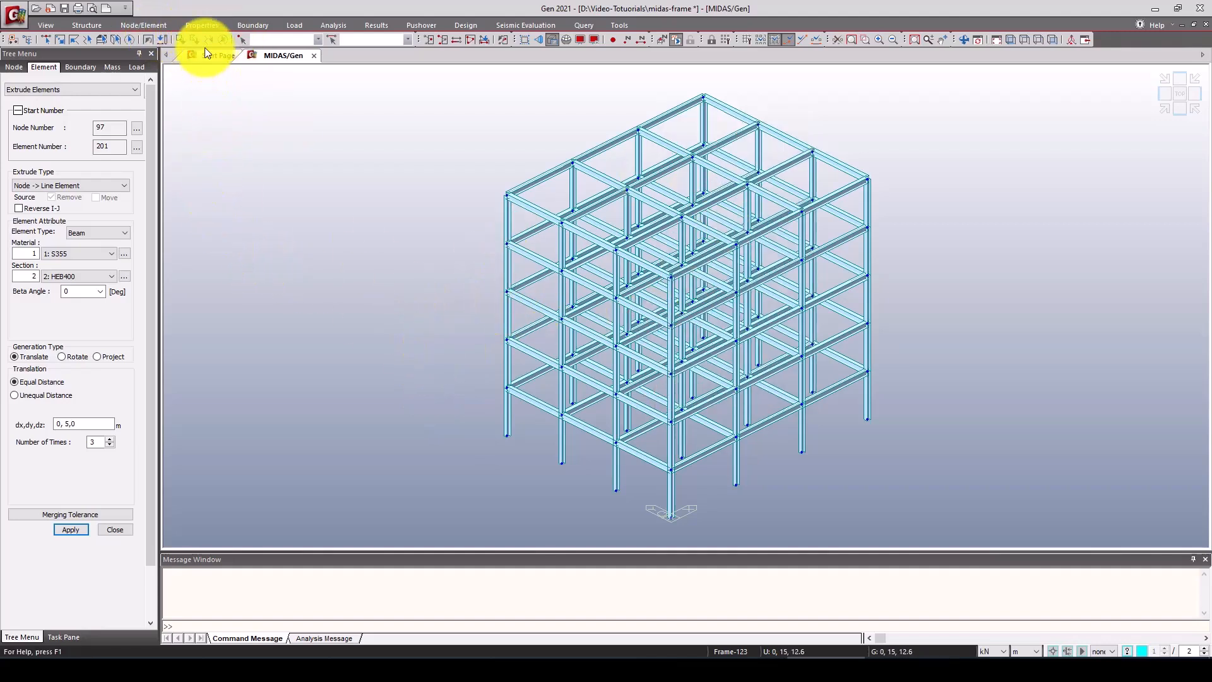
# Step: Select all column base nodes with an XY plane selection at Z position 0 m
pyautogui.click(251, 24)
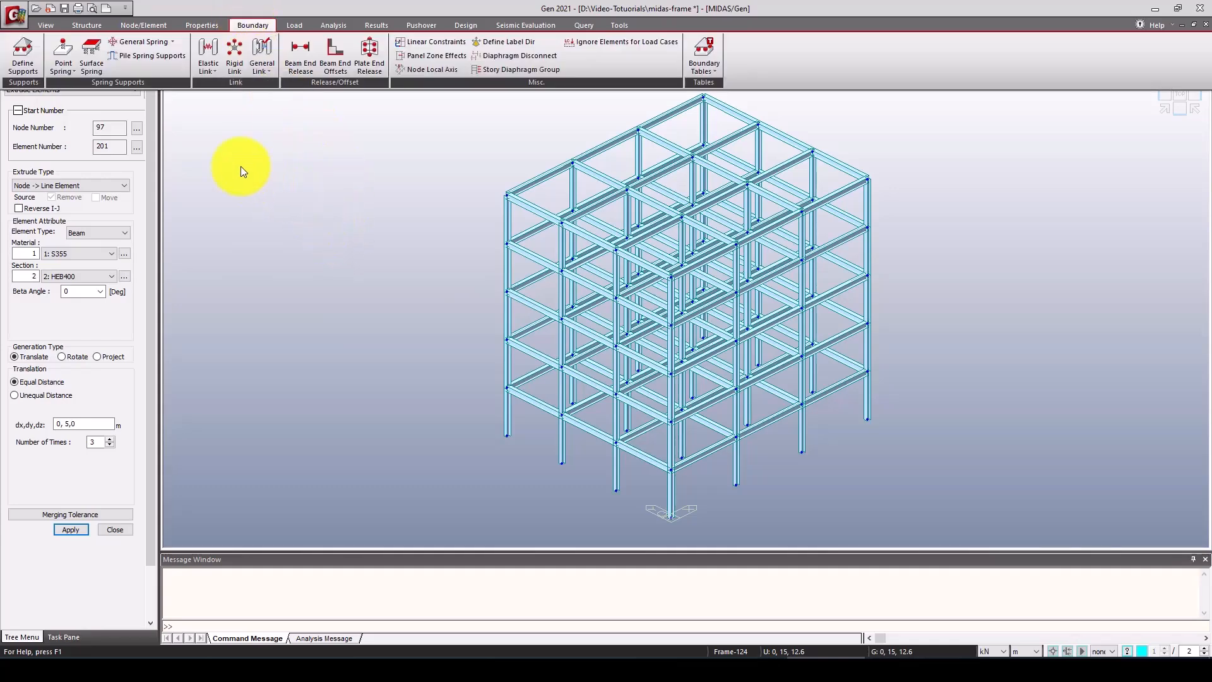
pyautogui.click(316, 218)
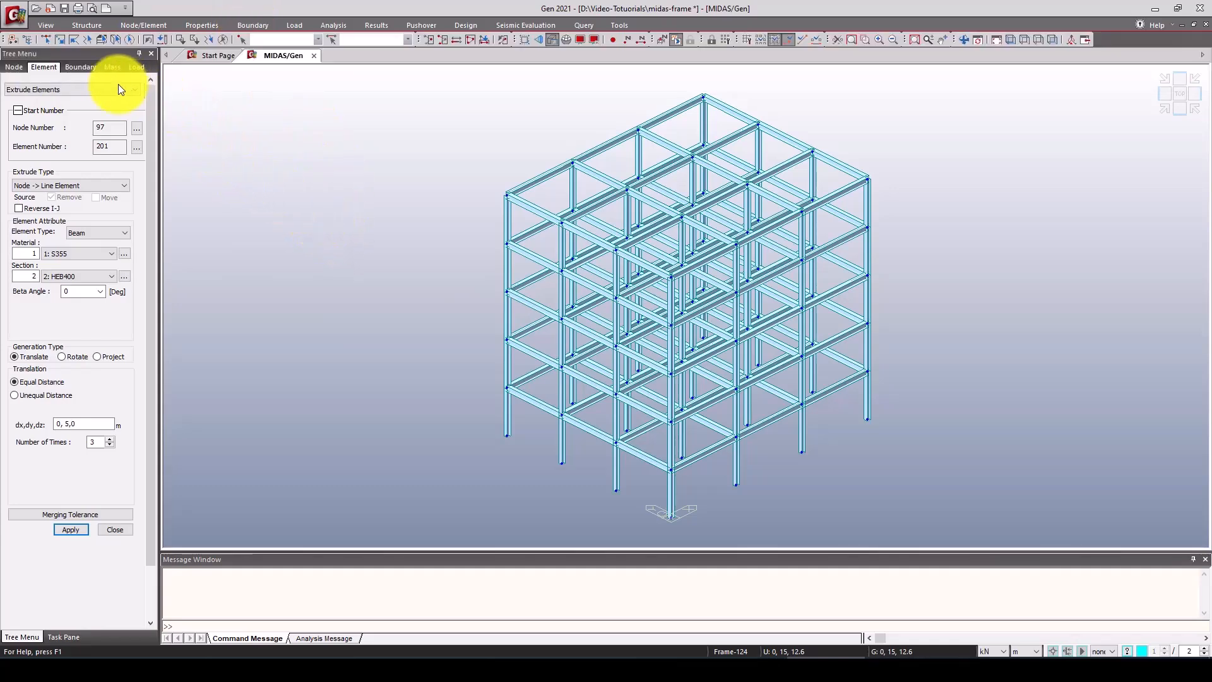
pyautogui.click(104, 40)
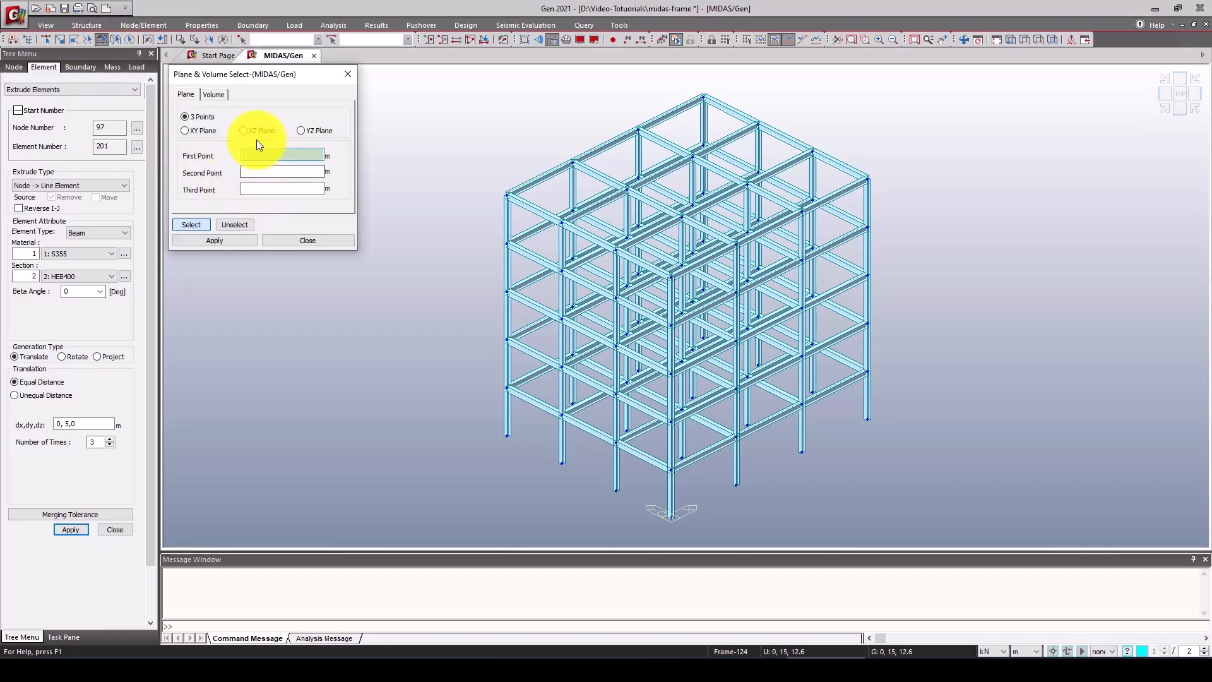
pyautogui.click(185, 130)
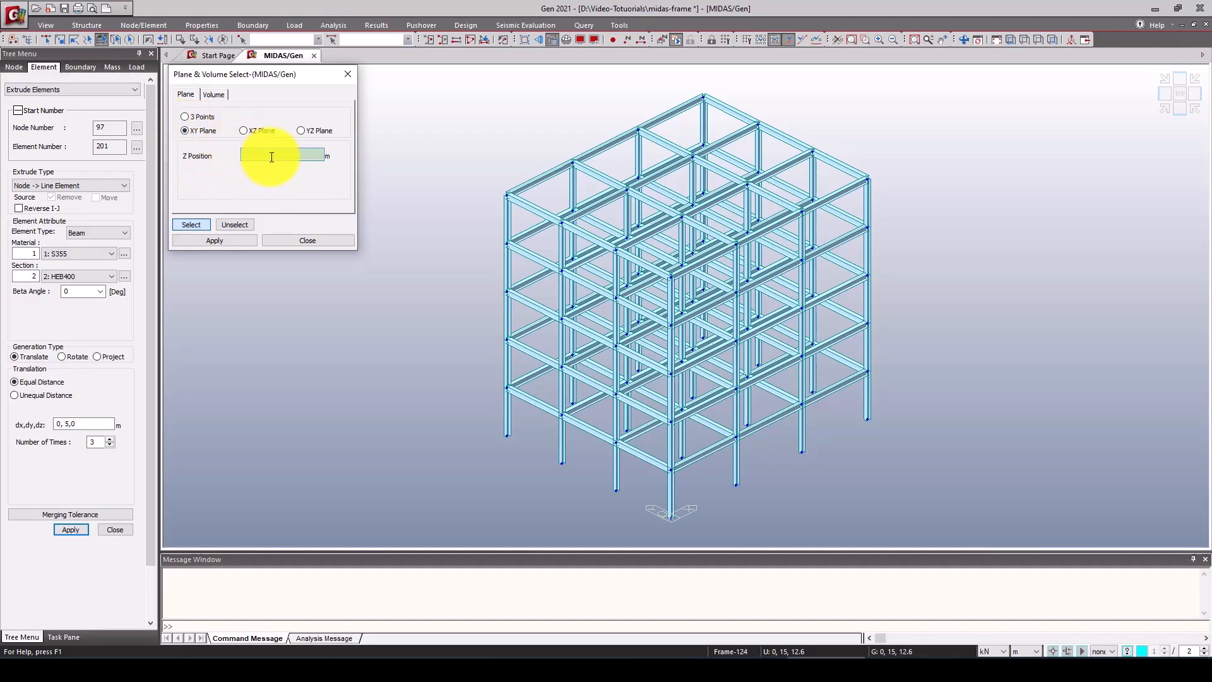
pyautogui.write('0')
pyautogui.click(193, 226)
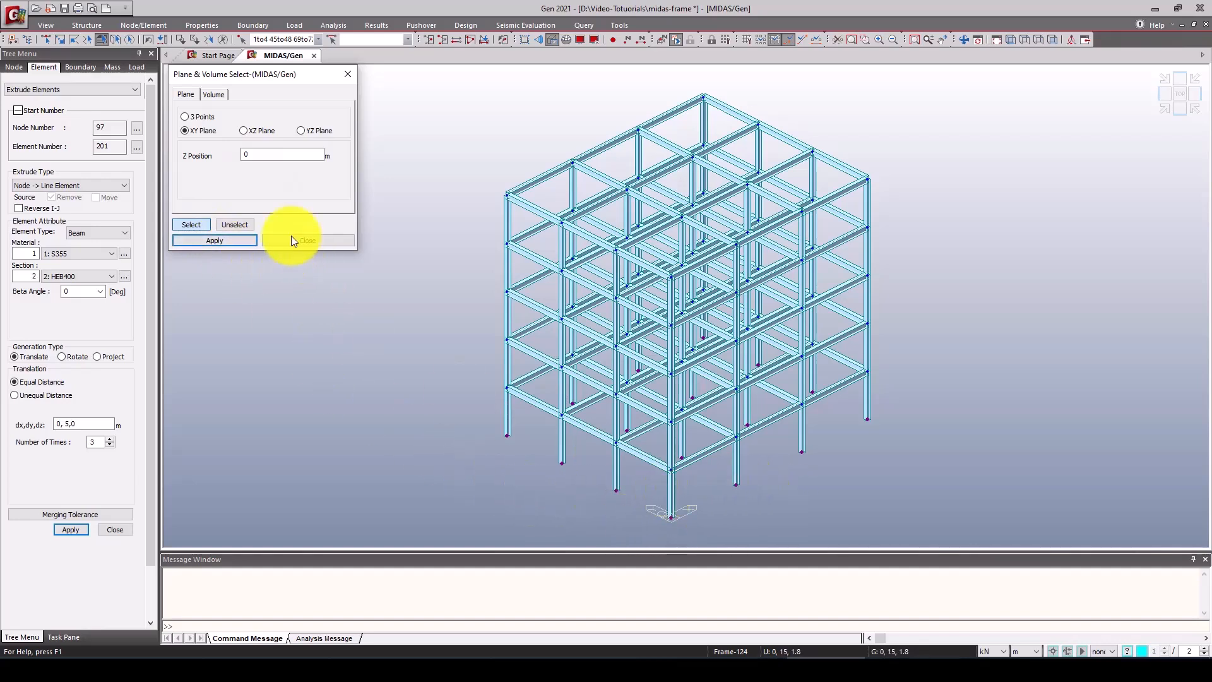
pyautogui.click(307, 241)
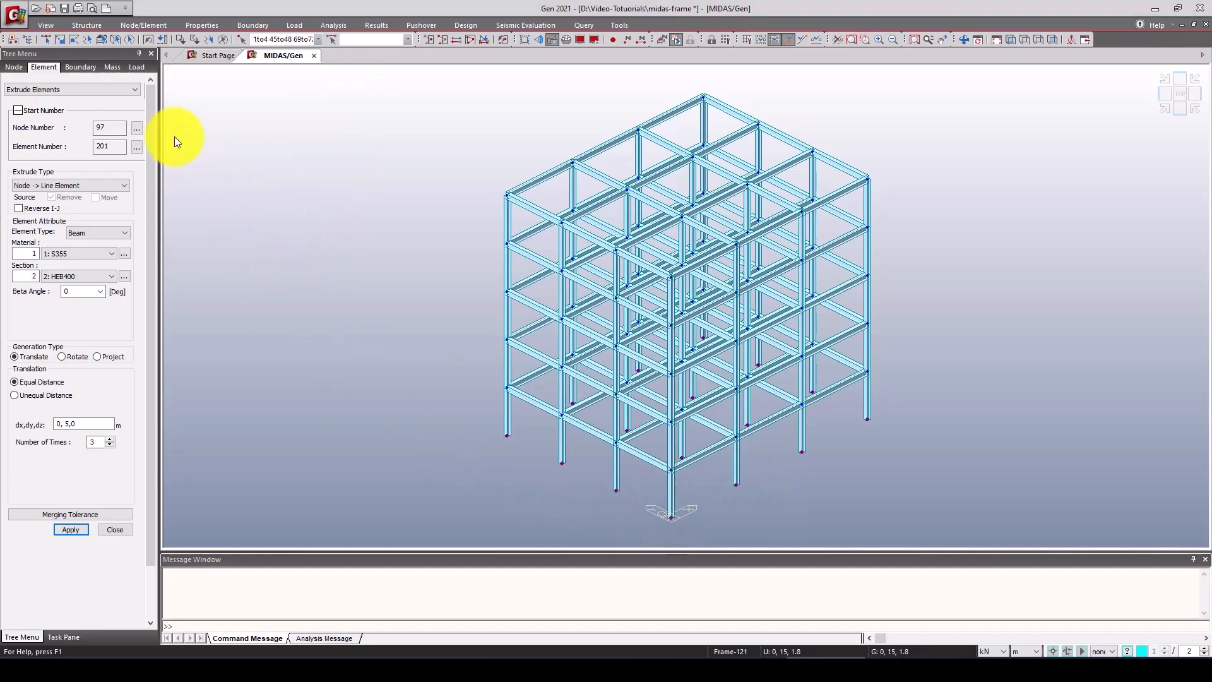
# Step: Add fixed supports to the selected base nodes, restraining all translations (D-ALL) and all rotations (R-ALL)
pyautogui.click(253, 24)
pyautogui.click(30, 54)
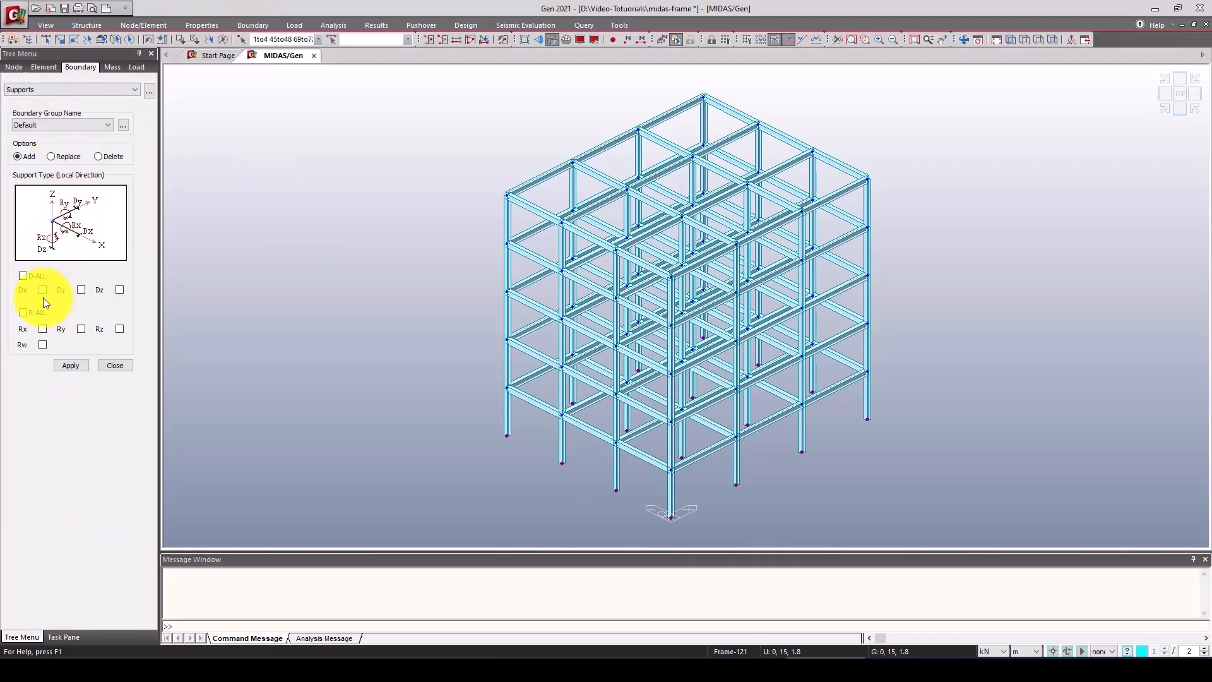
pyautogui.click(24, 275)
pyautogui.click(23, 311)
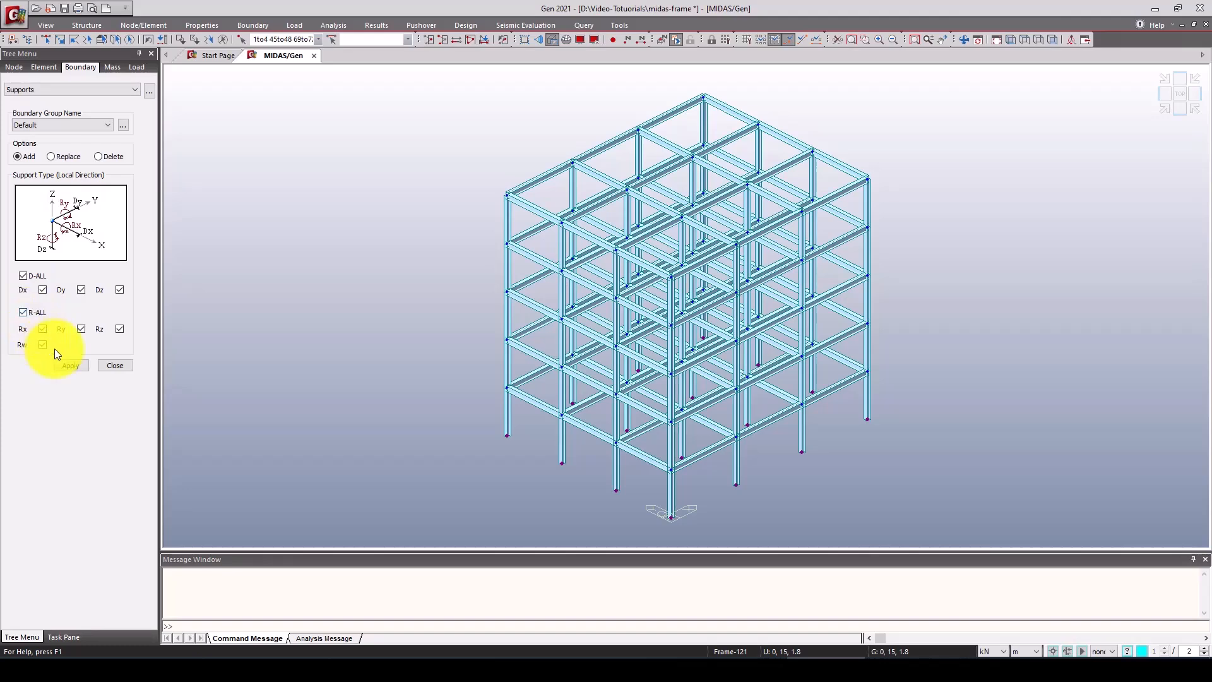
pyautogui.click(71, 365)
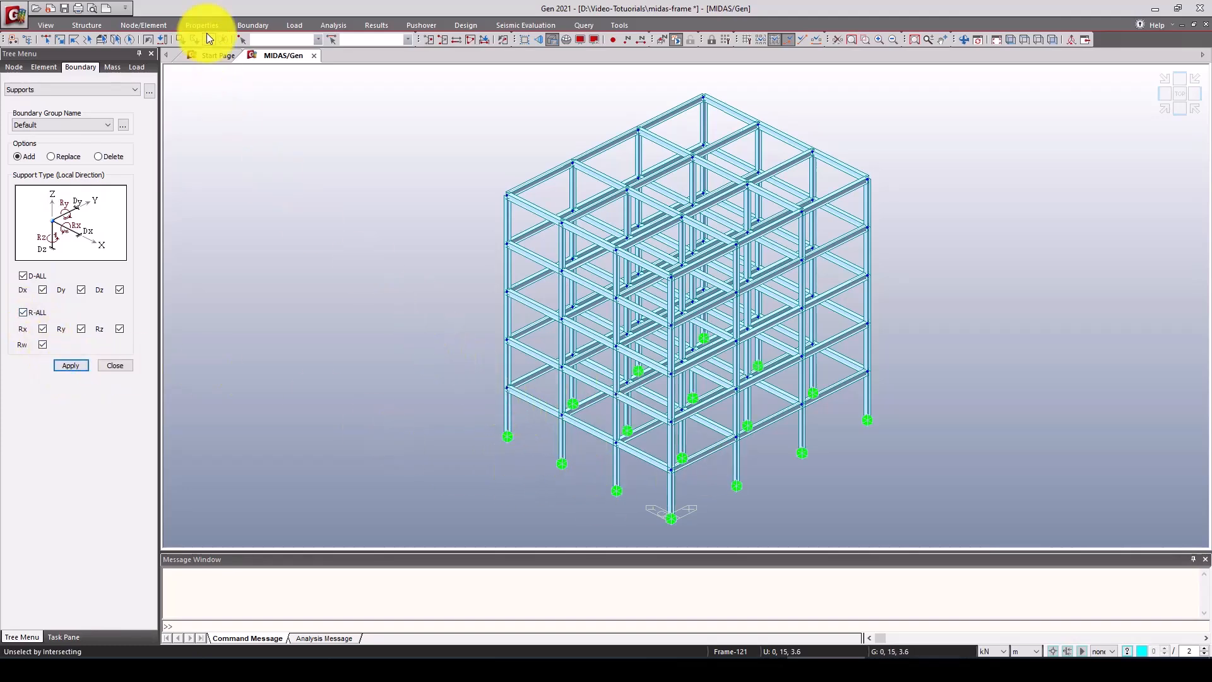
# Step: Open Static Load Cases and add a load case named DL of type Dead Load (D)
pyautogui.click(286, 25)
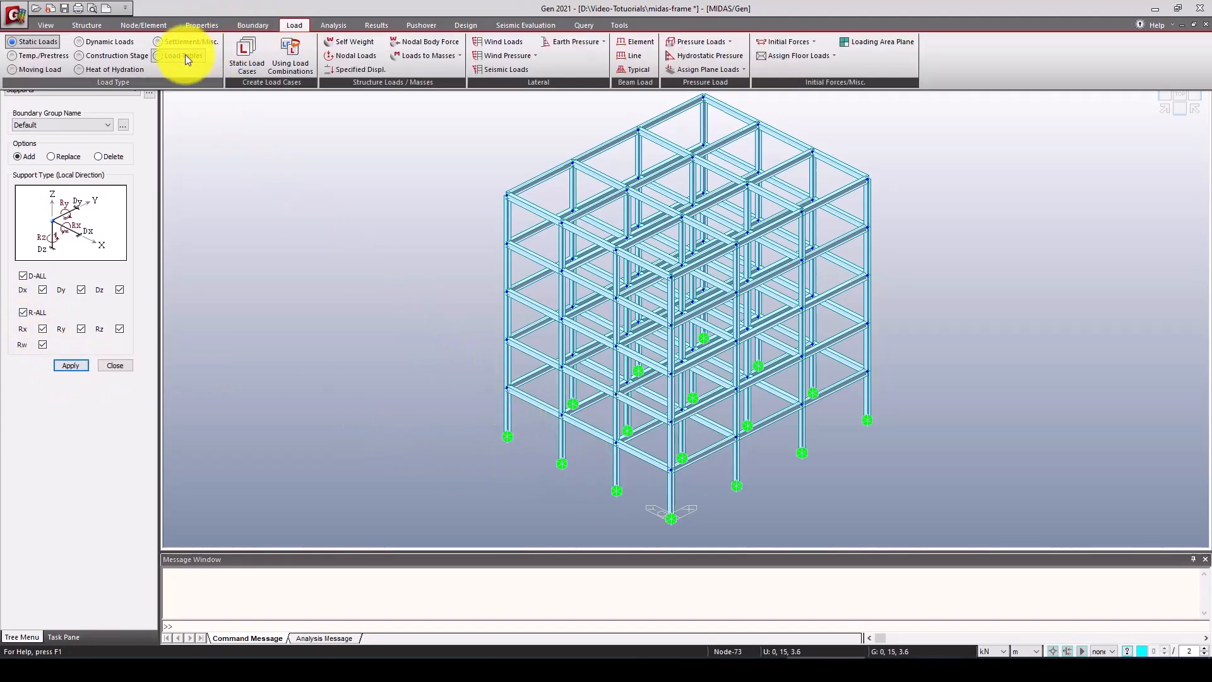
pyautogui.click(245, 52)
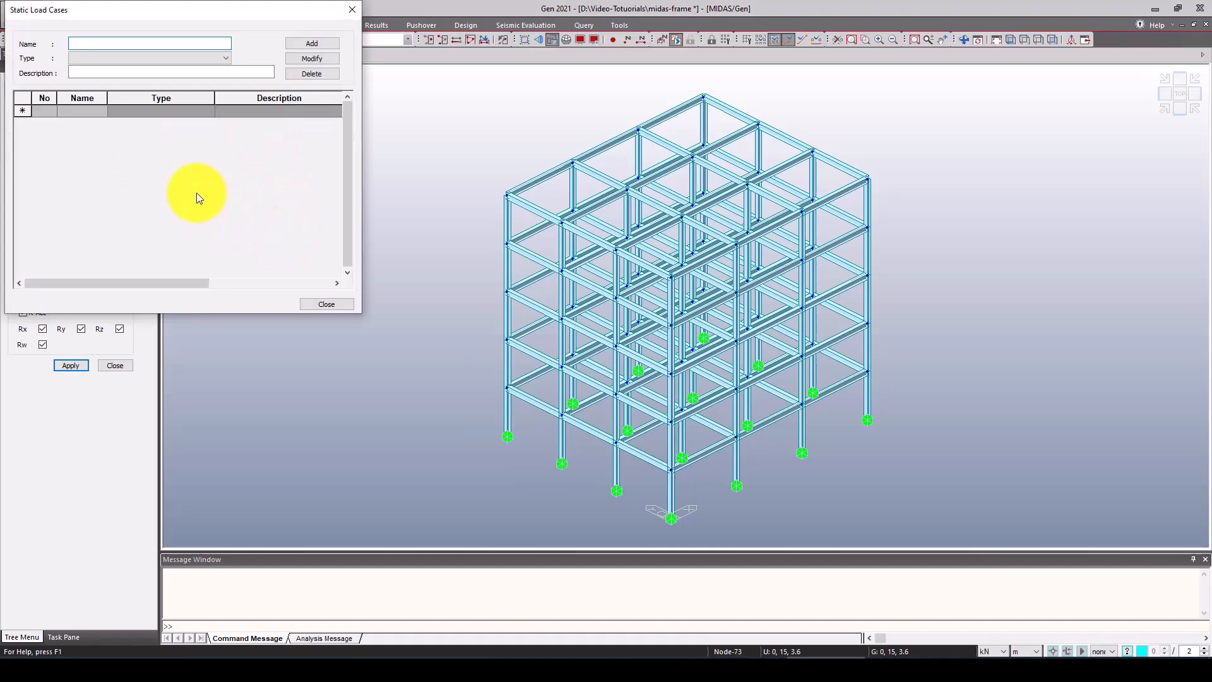
pyautogui.write('DL')
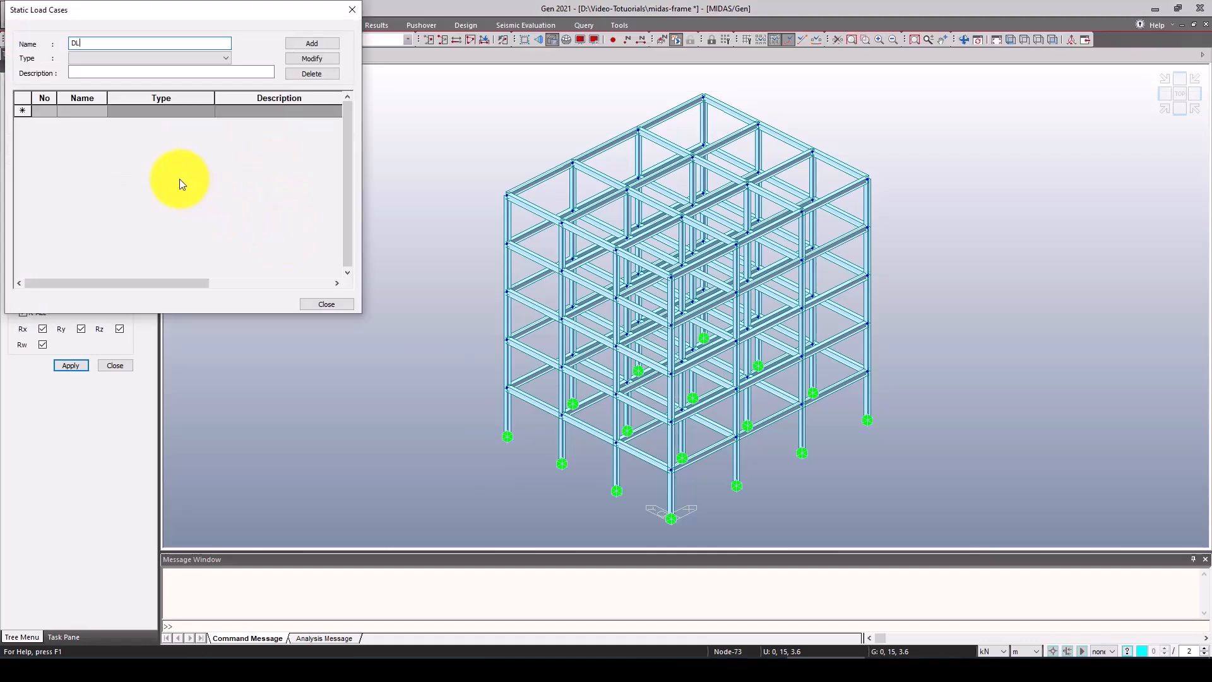
pyautogui.click(225, 58)
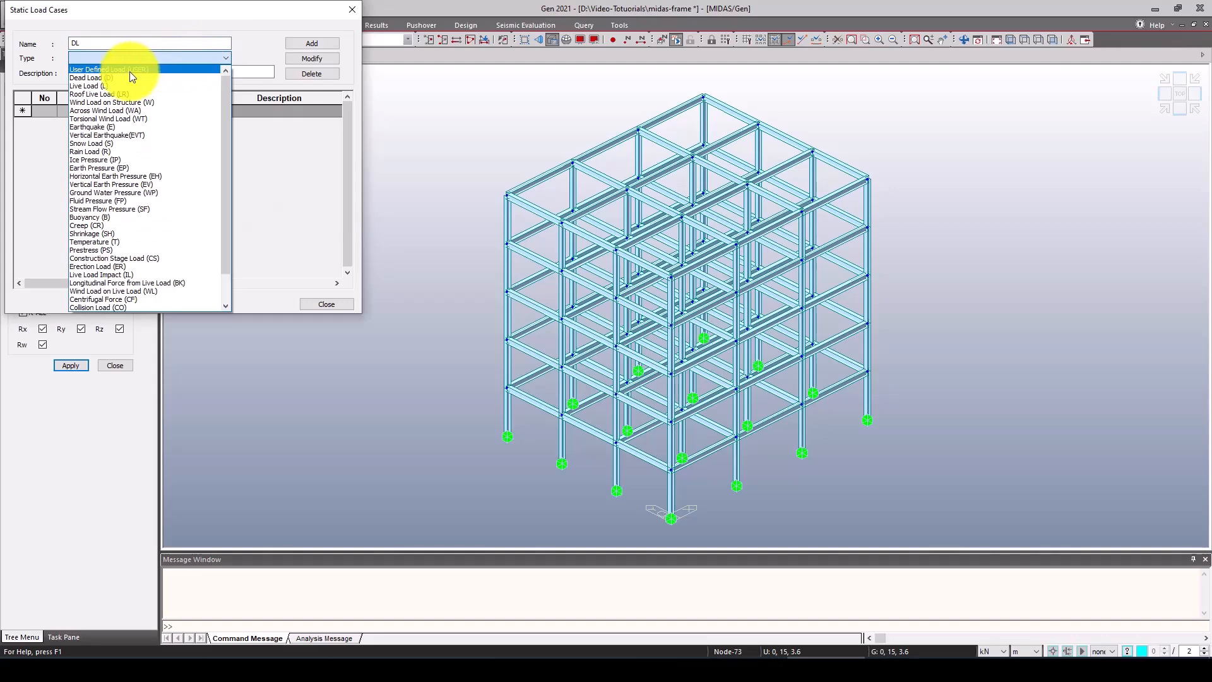
pyautogui.click(130, 78)
pyautogui.click(315, 43)
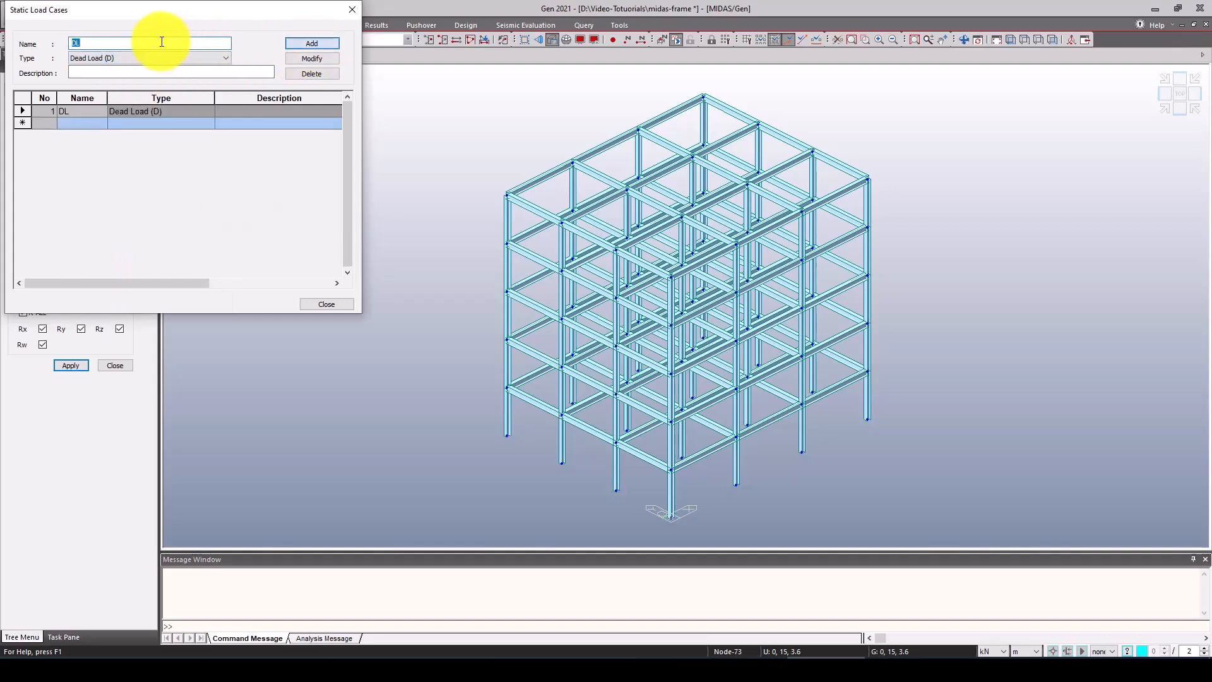
# Step: Add a static load case named LL of type Live Load (L)
pyautogui.moveTo(89, 42); pyautogui.dragTo(68, 41)
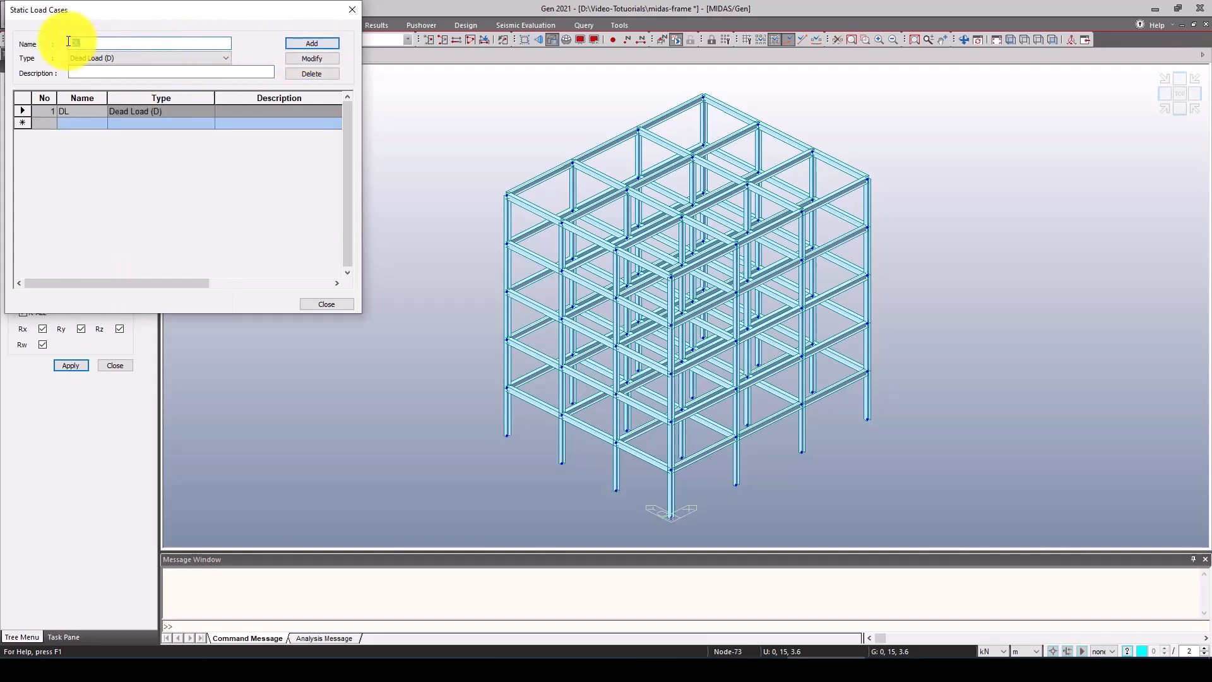
pyautogui.write('LL')
pyautogui.click(201, 60)
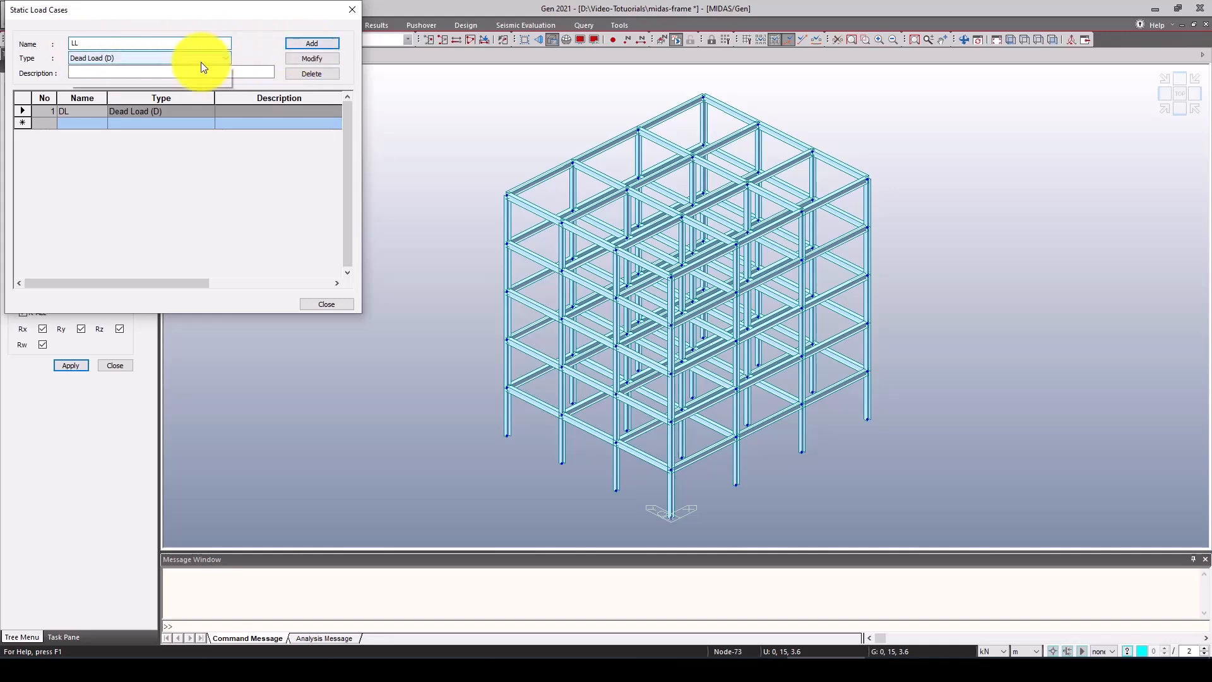
pyautogui.click(180, 76)
pyautogui.click(301, 43)
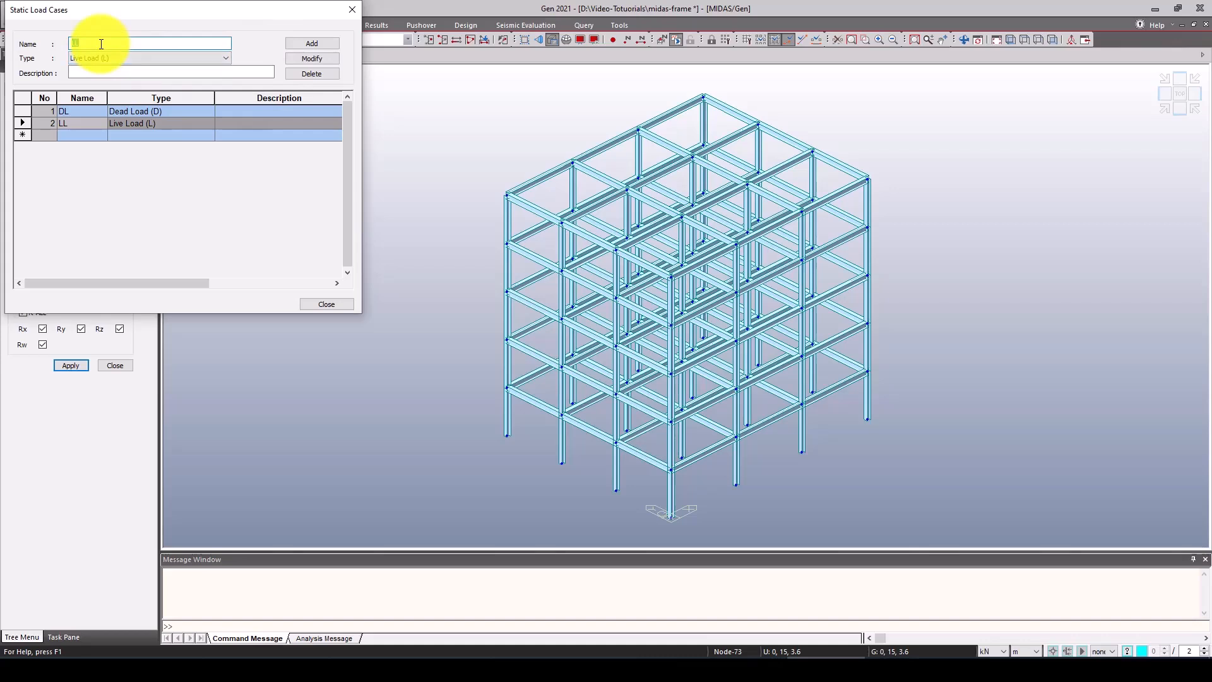
# Step: Add two static load cases of type Earthquake (E), named EX and EY, and close the load case definition
pyautogui.write('EX')
pyautogui.click(188, 59)
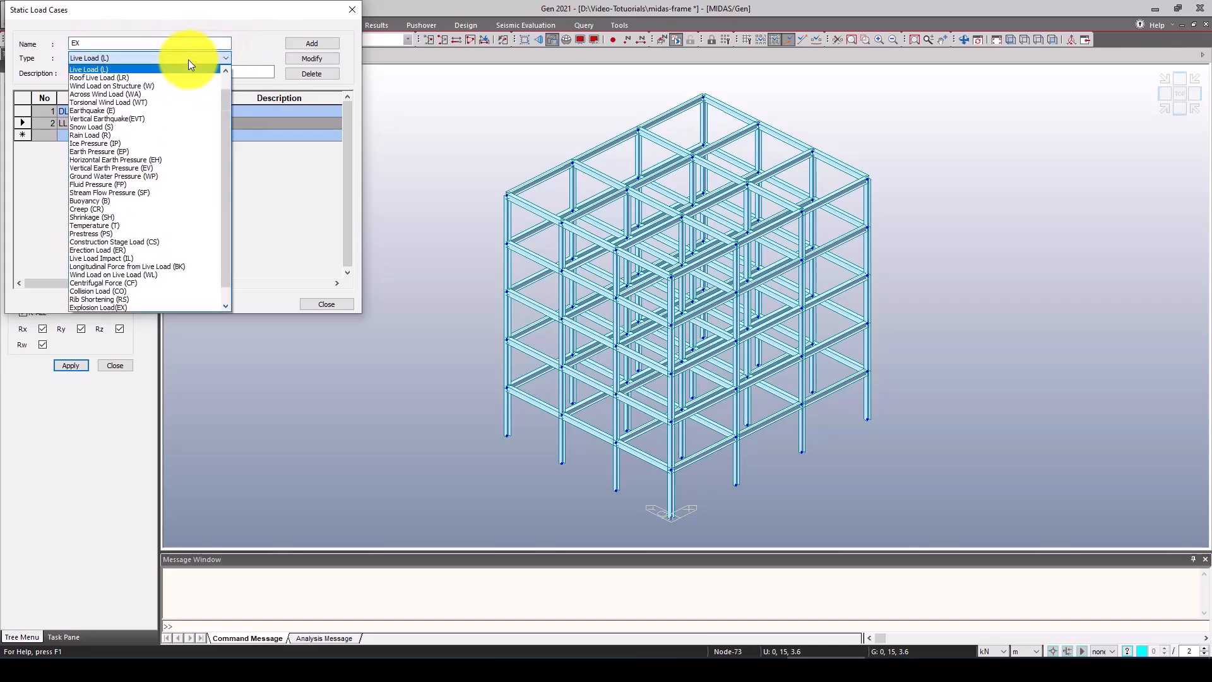
pyautogui.click(137, 110)
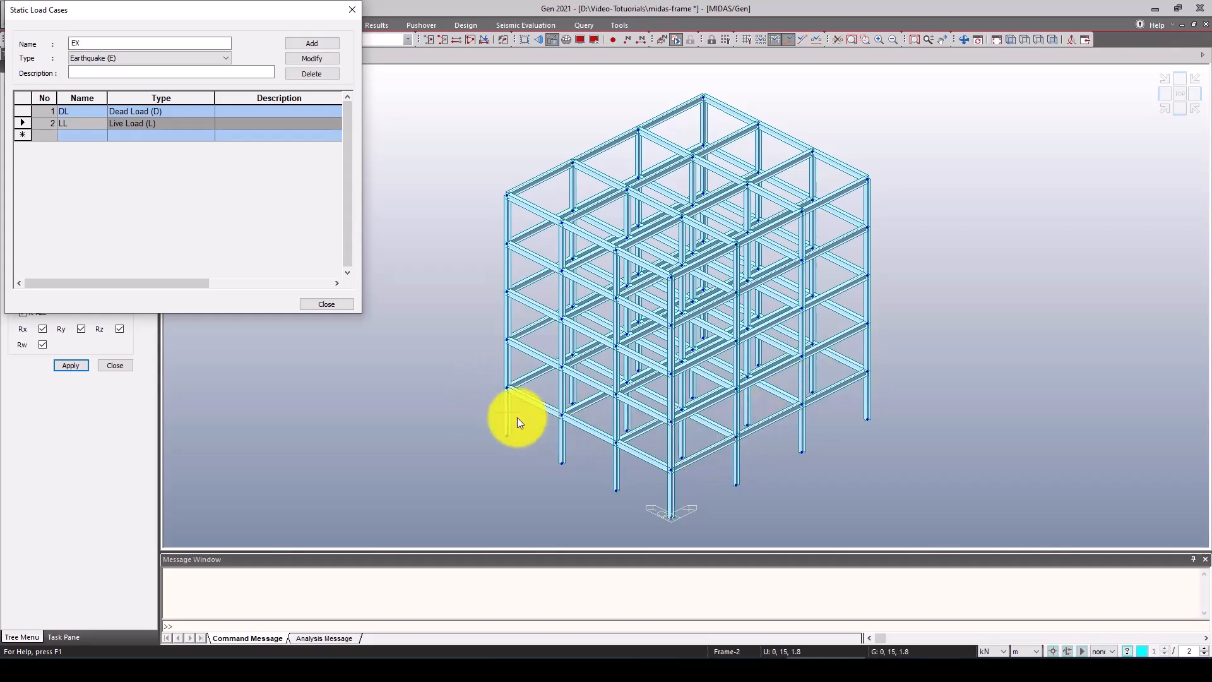
pyautogui.click(312, 41)
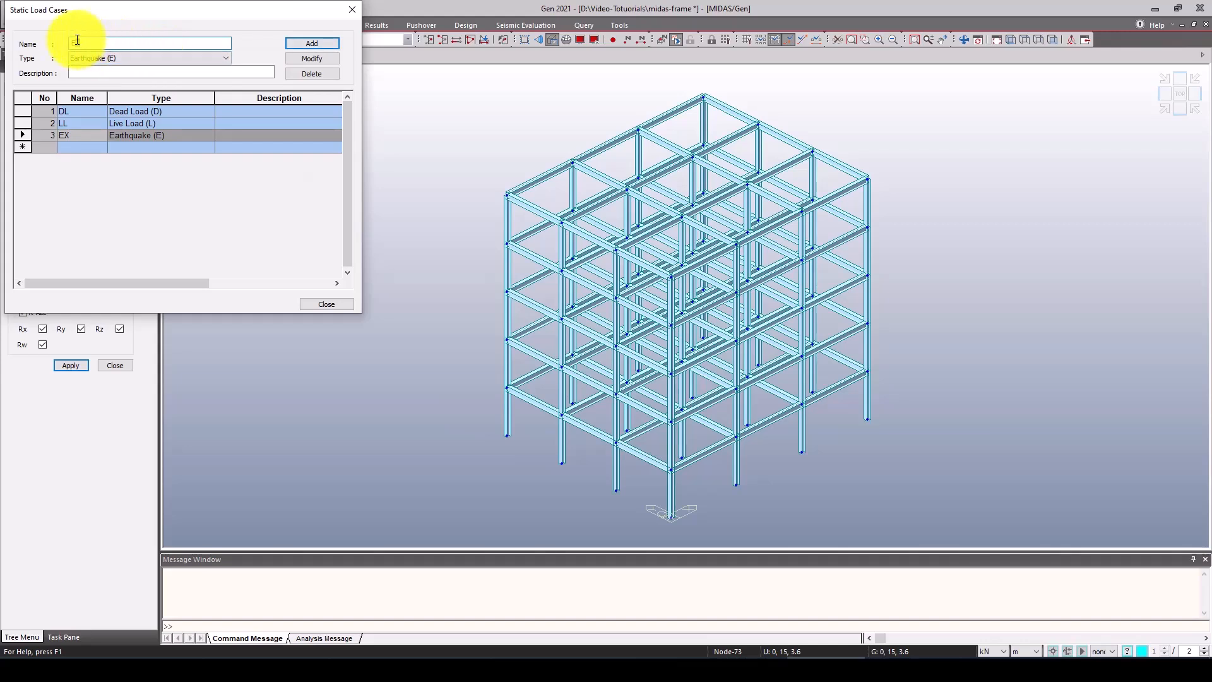
pyautogui.write('Y')
pyautogui.click(311, 43)
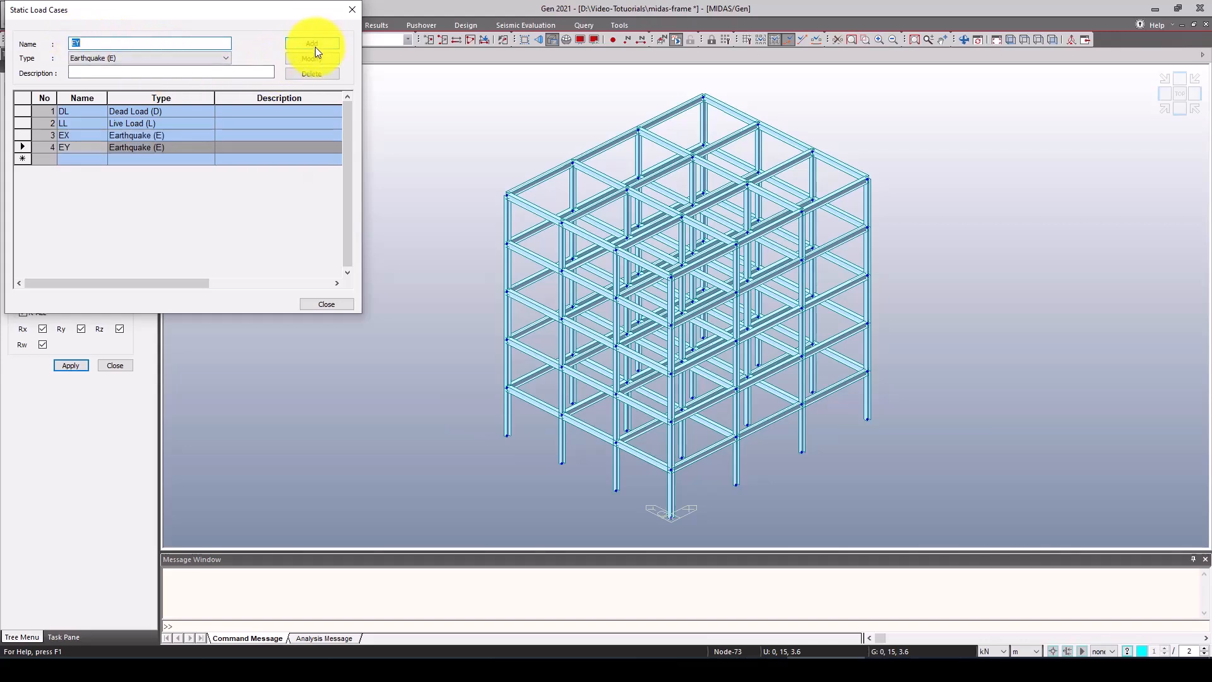
pyautogui.click(326, 304)
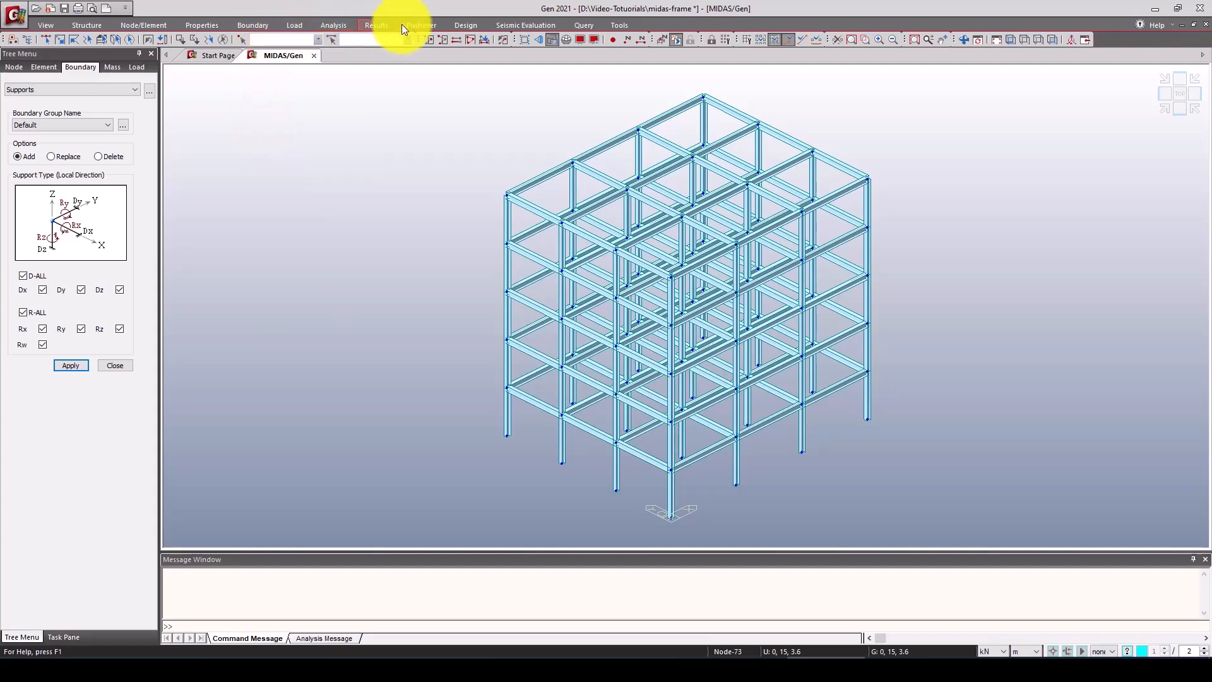
# Step: Start defining the self weight for load case DL and open its Z self weight factor for editing
pyautogui.click(299, 25)
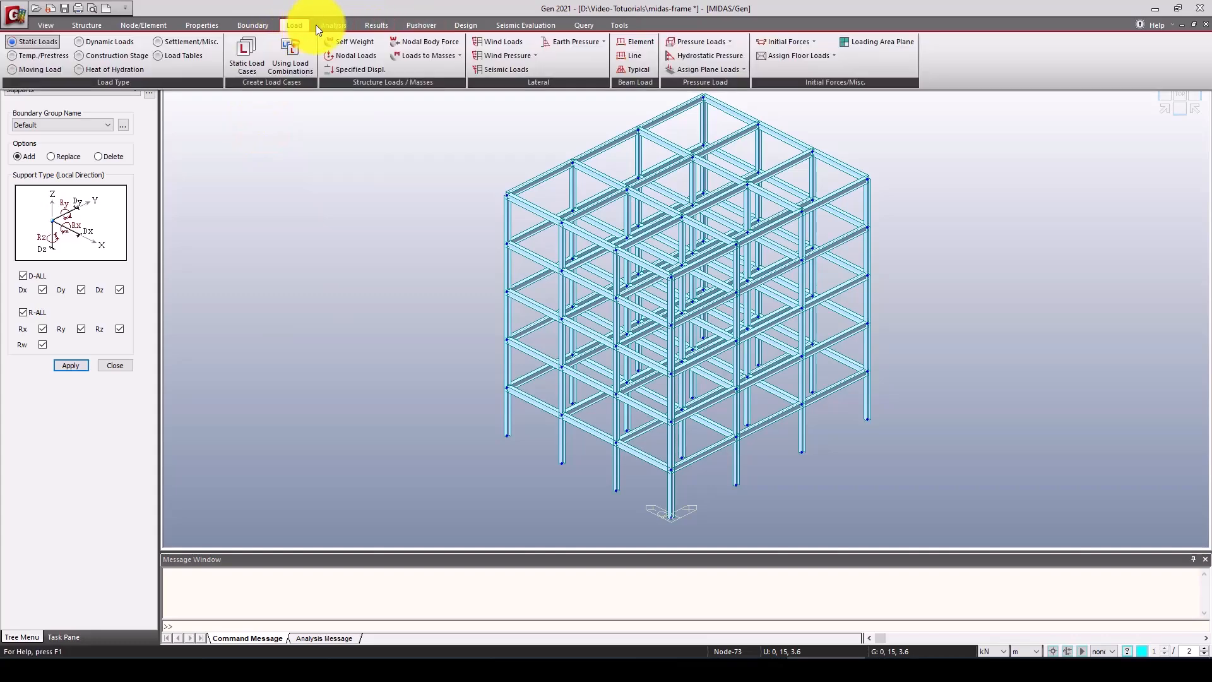
pyautogui.click(334, 42)
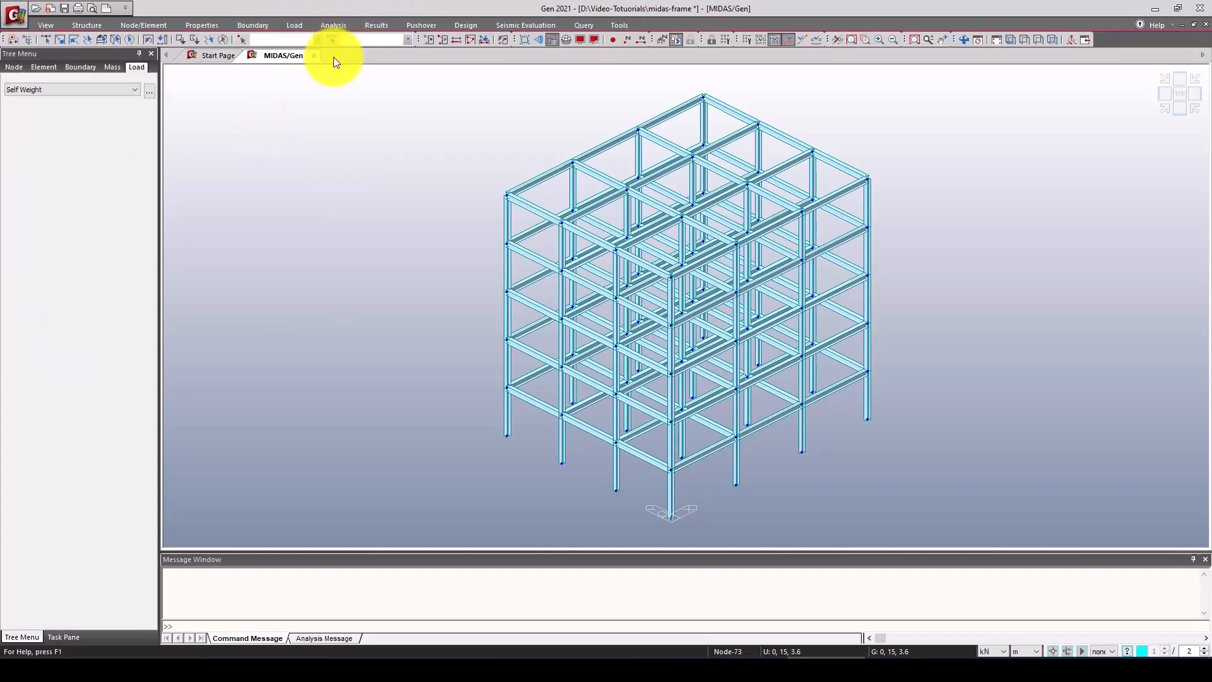
pyautogui.click(31, 302)
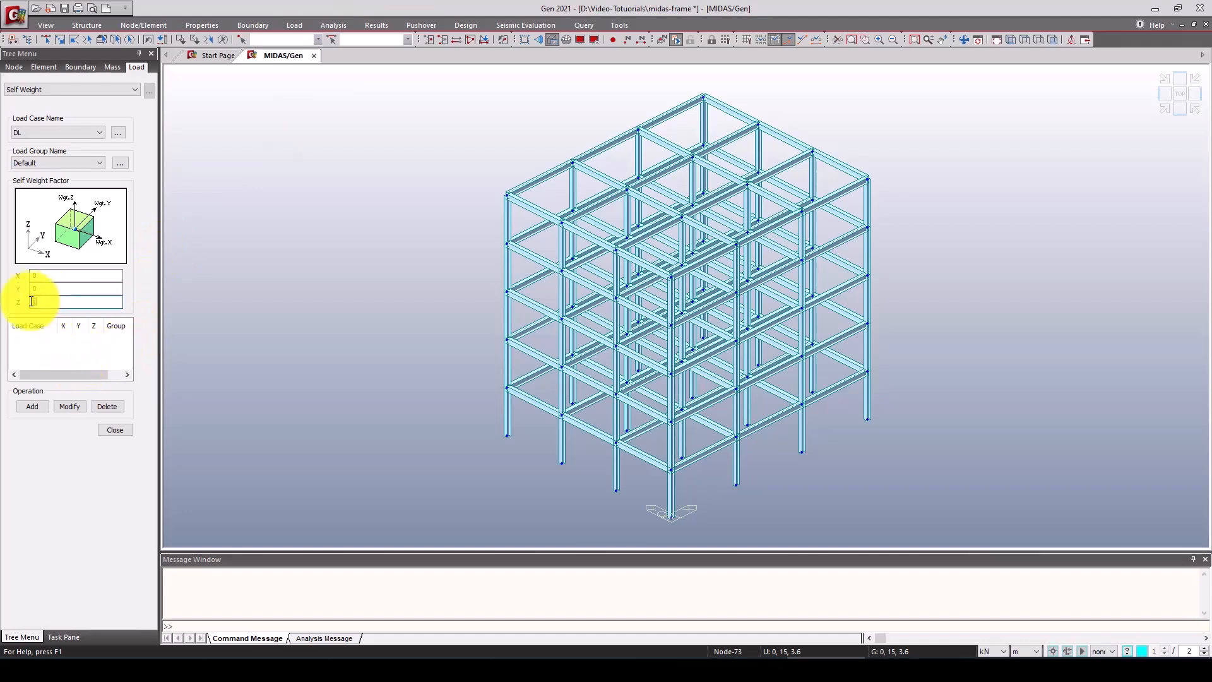
# Step: Add self weight to the DL load case with a Z factor of -1
pyautogui.write('-1')
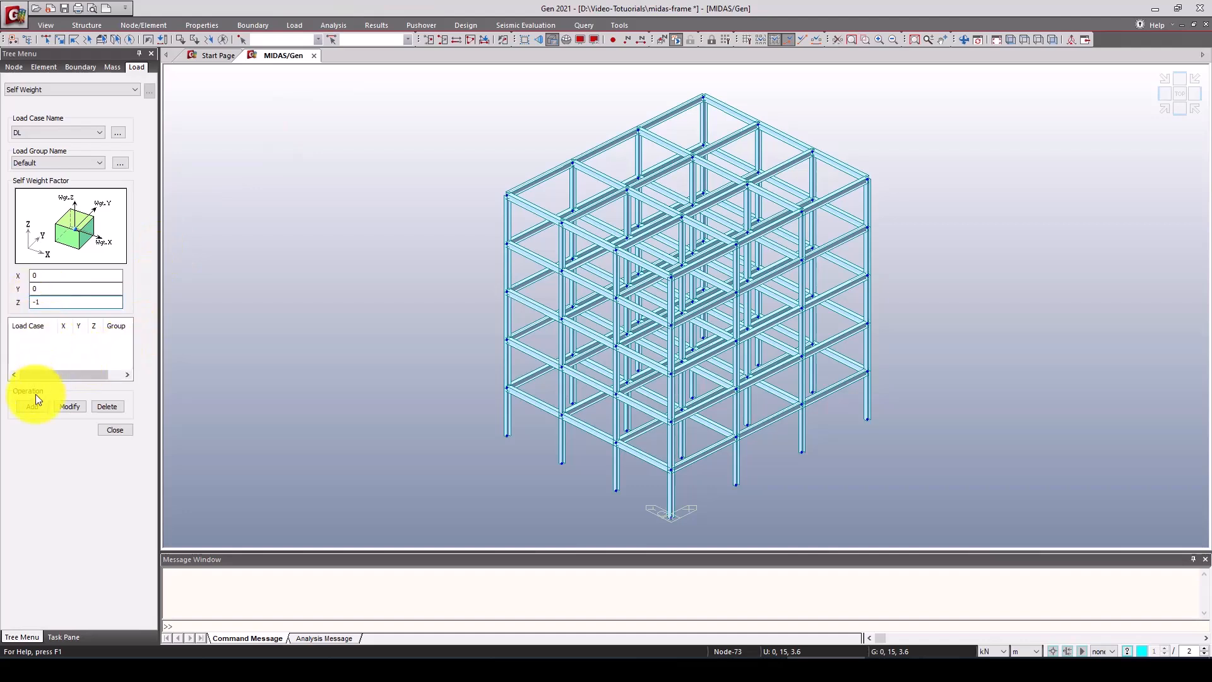
pyautogui.click(31, 407)
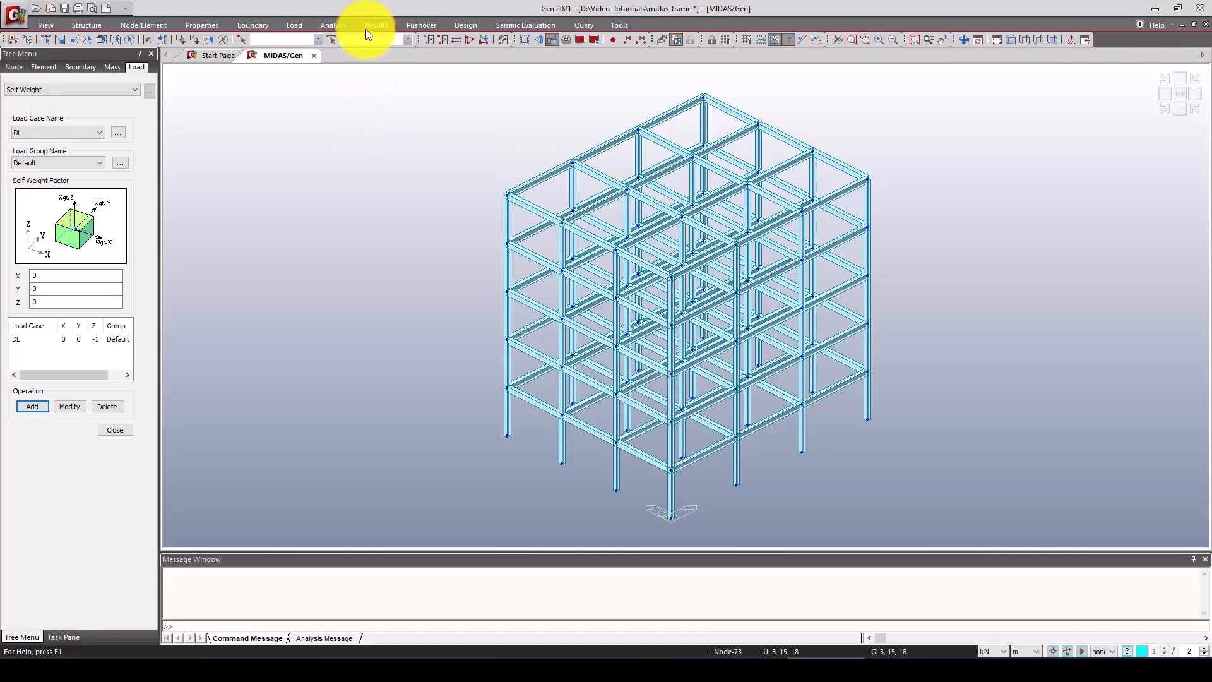
# Step: Define a floor load type named Roof-LL&DL for assigning floor loads, with load case DL at -2 kN/m^2
pyautogui.click(294, 26)
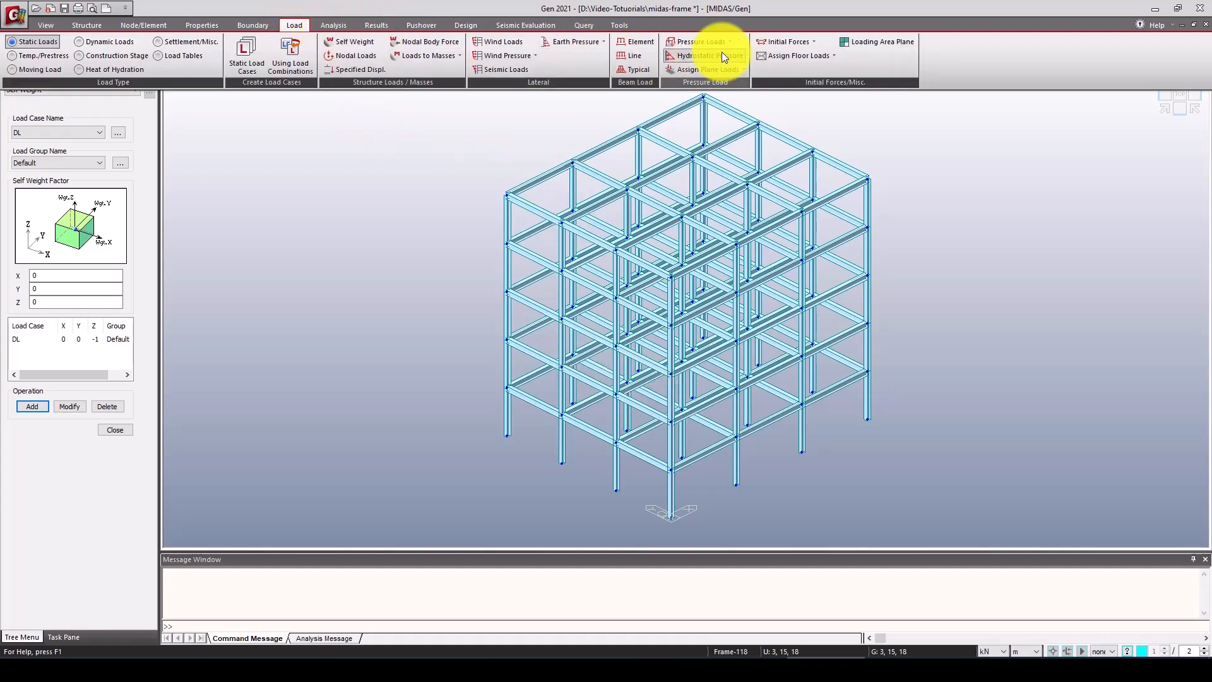
pyautogui.click(821, 55)
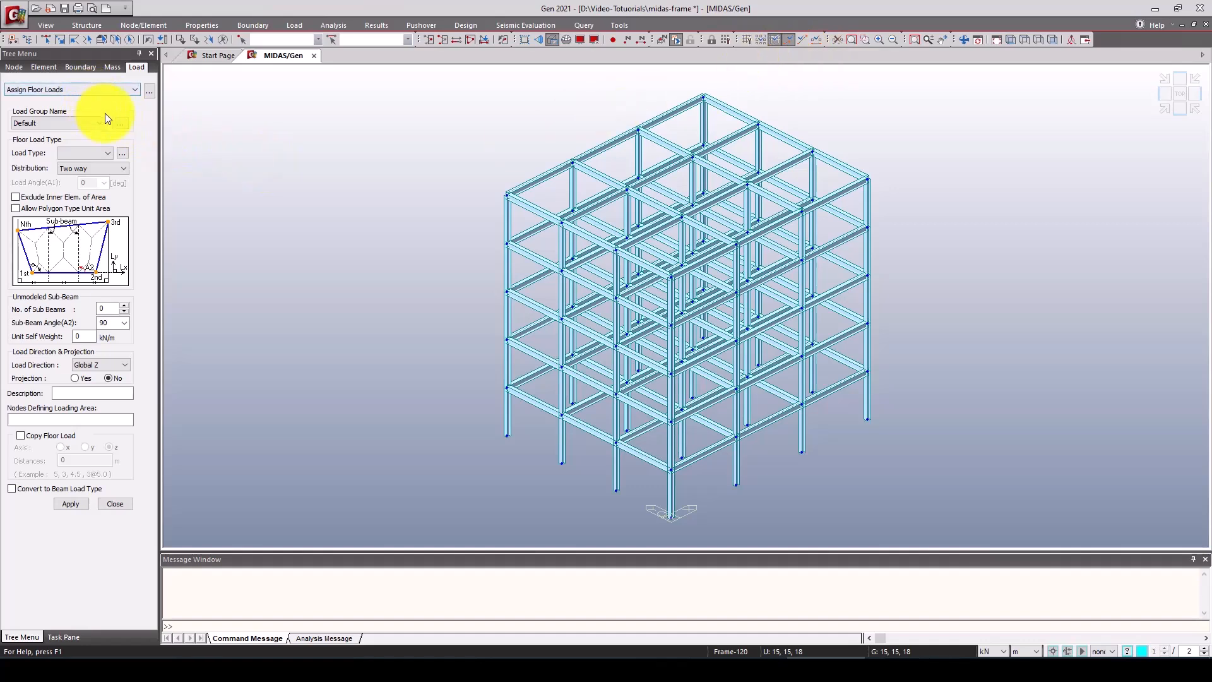
pyautogui.click(123, 154)
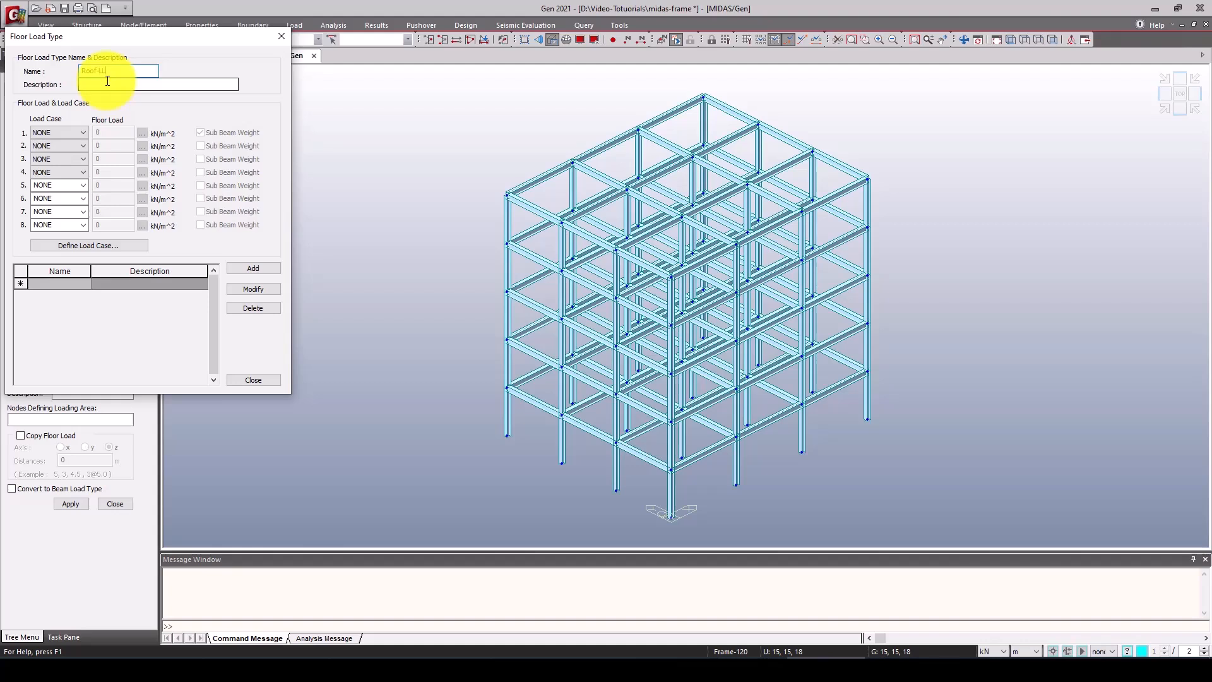
pyautogui.write('Roof-LL&DL')
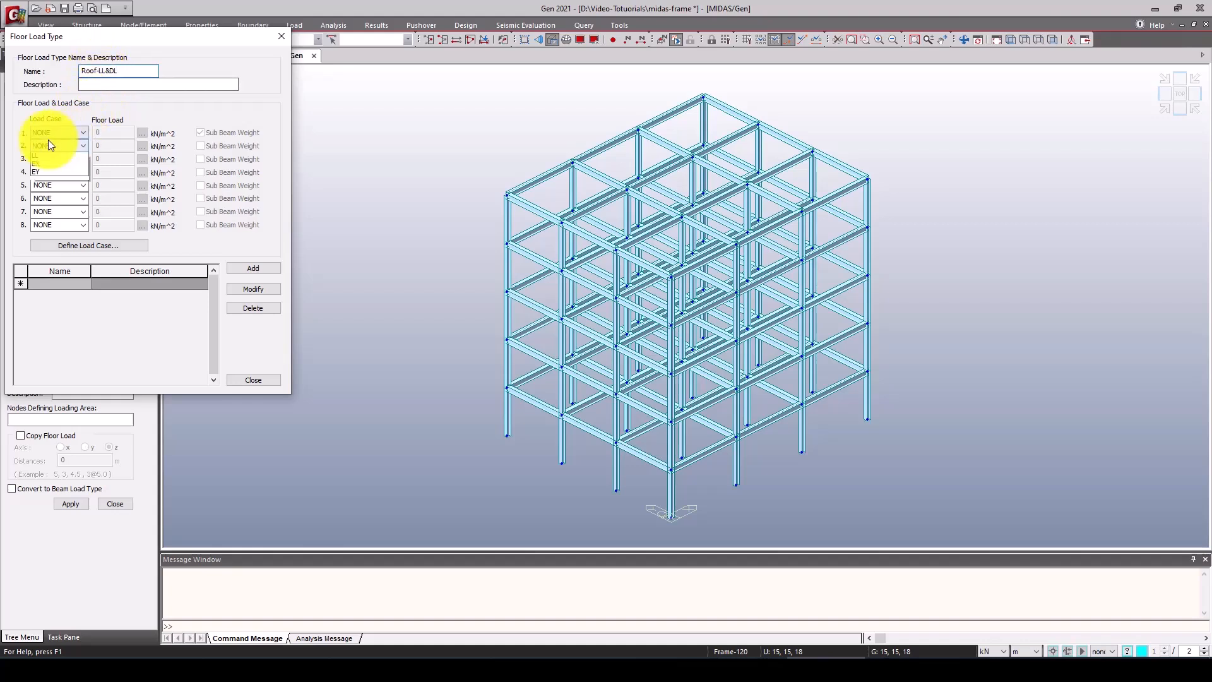
pyautogui.click(50, 143)
pyautogui.click(45, 165)
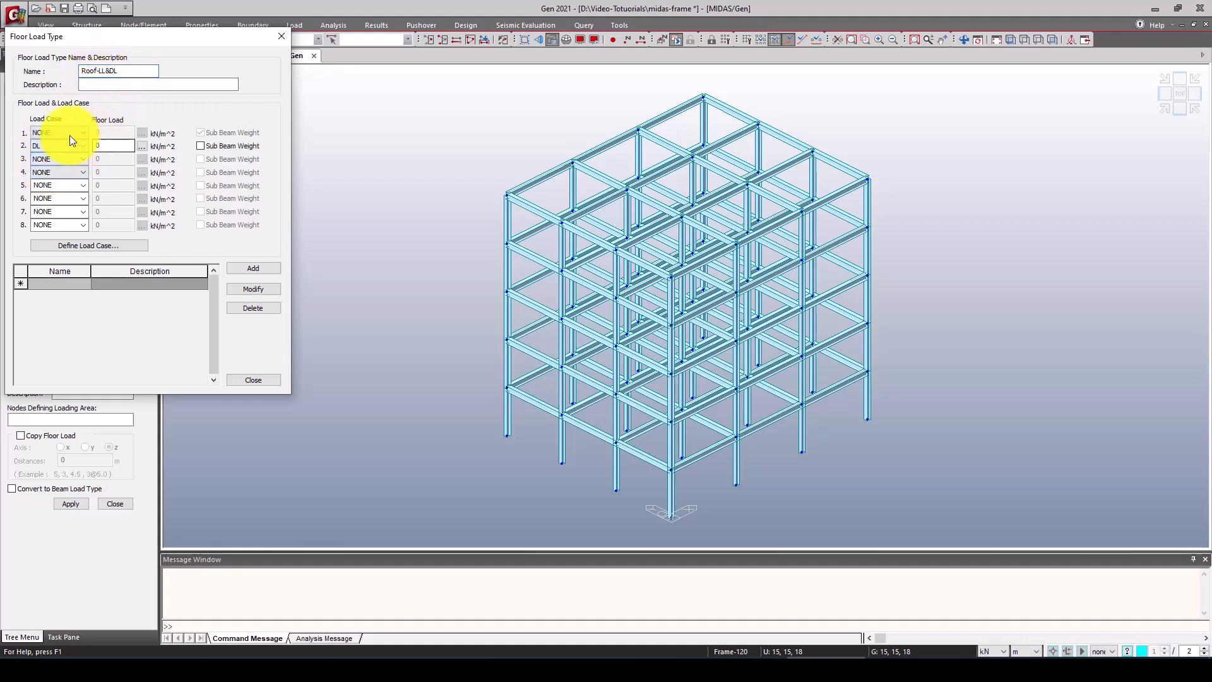
pyautogui.click(54, 132)
pyautogui.click(45, 151)
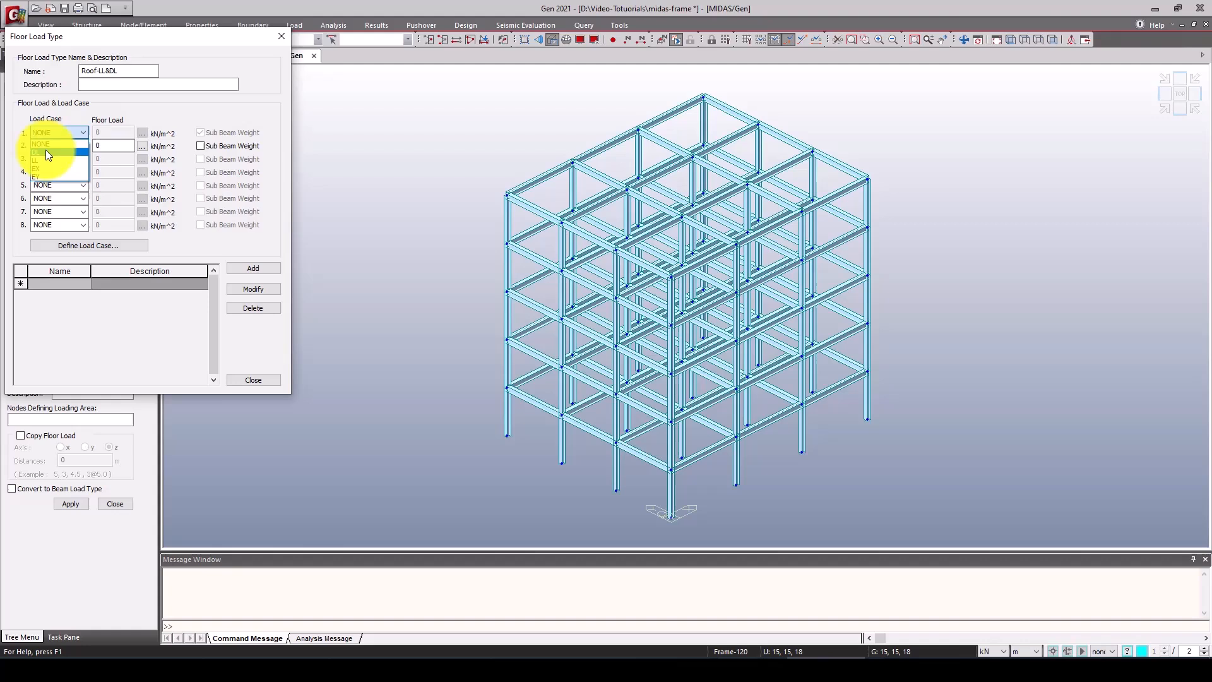
pyautogui.click(108, 131)
pyautogui.moveTo(107, 131); pyautogui.dragTo(91, 132)
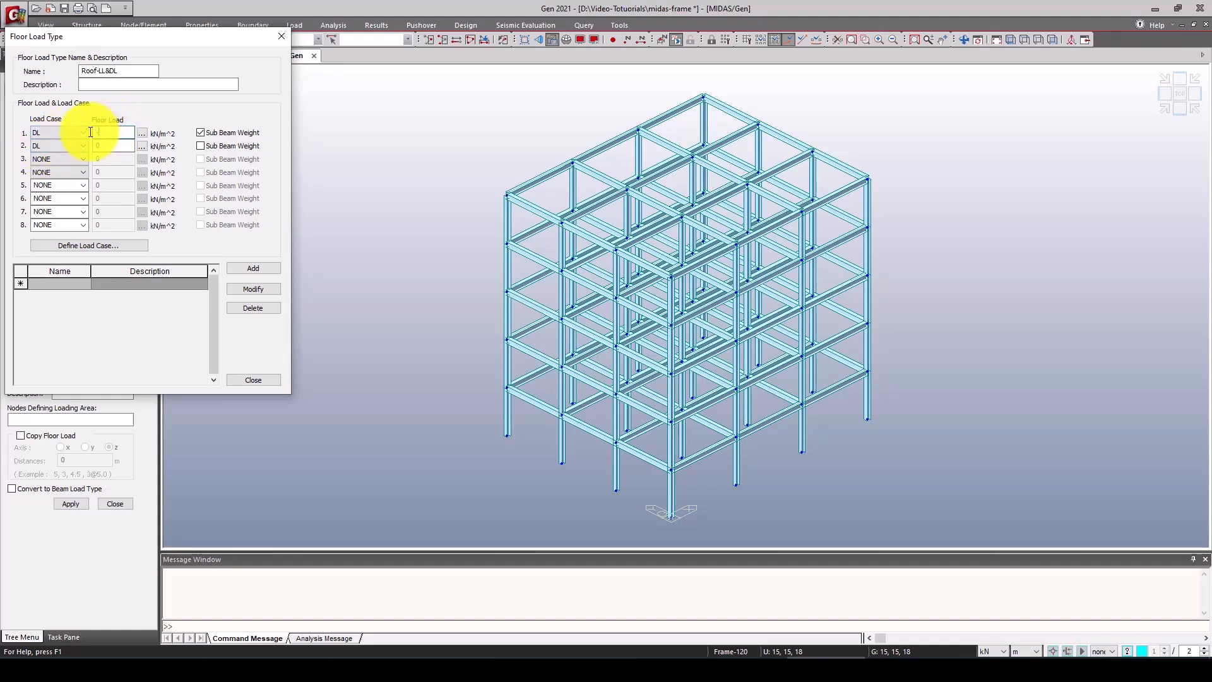
pyautogui.click(254, 268)
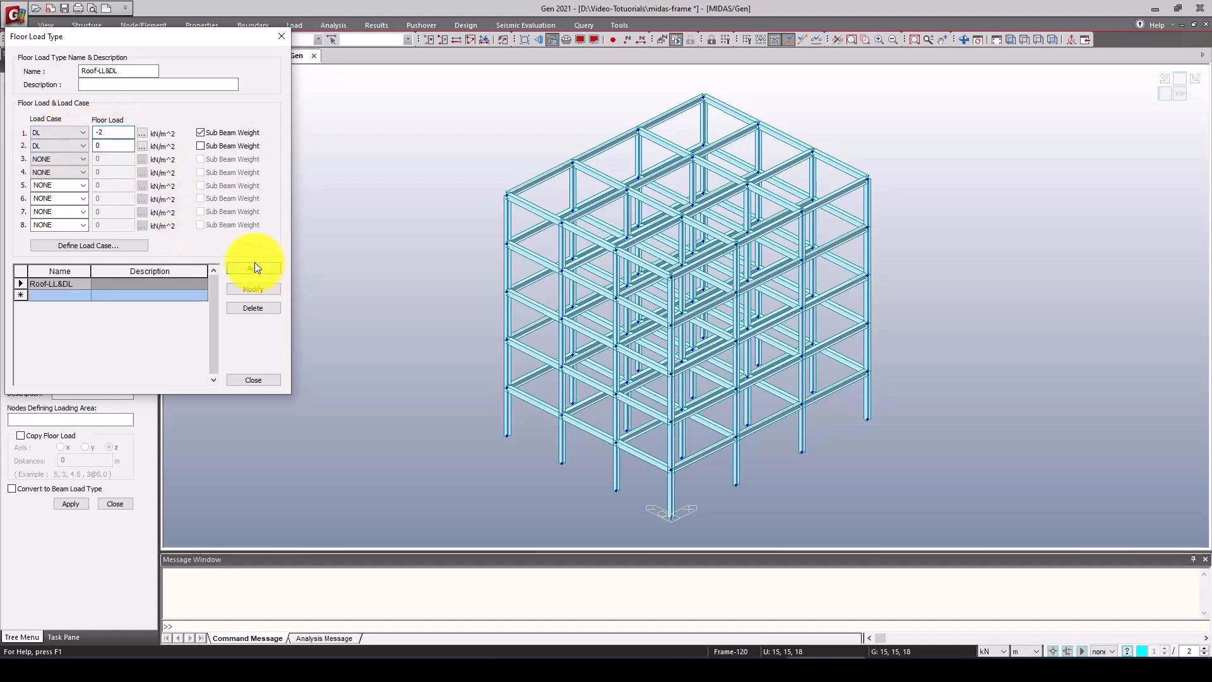
# Step: Set the second entry of the Roof-LL&DL floor load type to load case LL at -4 kN/m^2 and close the definition
pyautogui.click(58, 147)
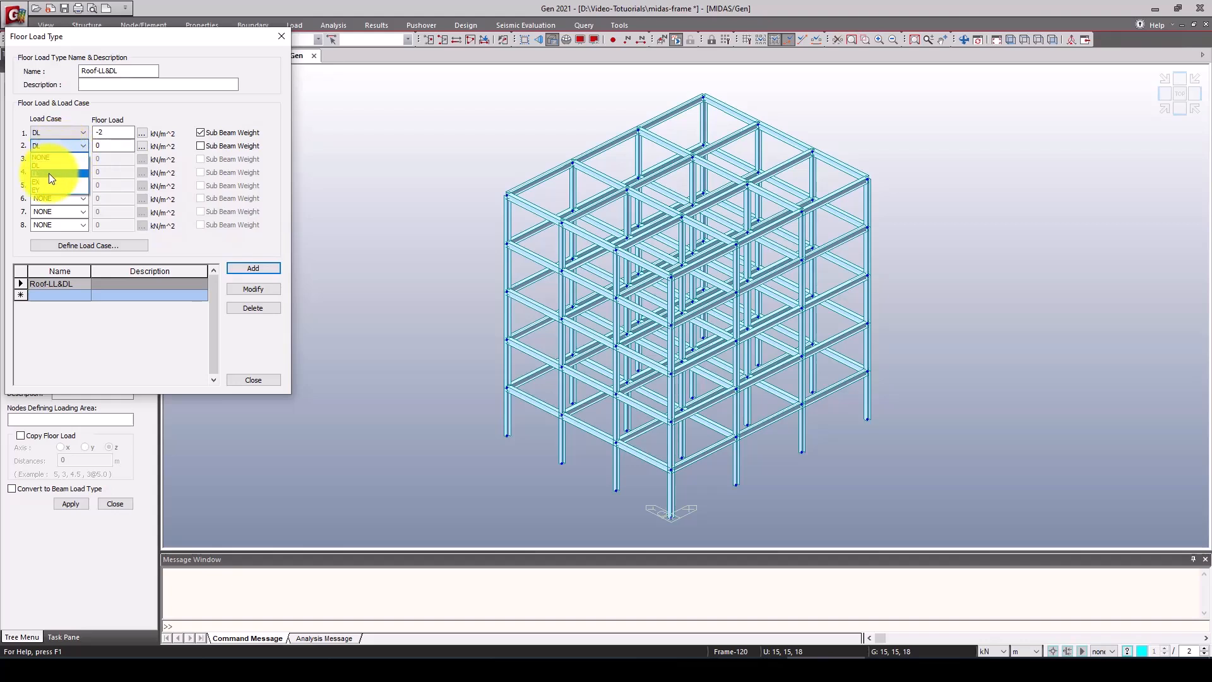
pyautogui.click(48, 173)
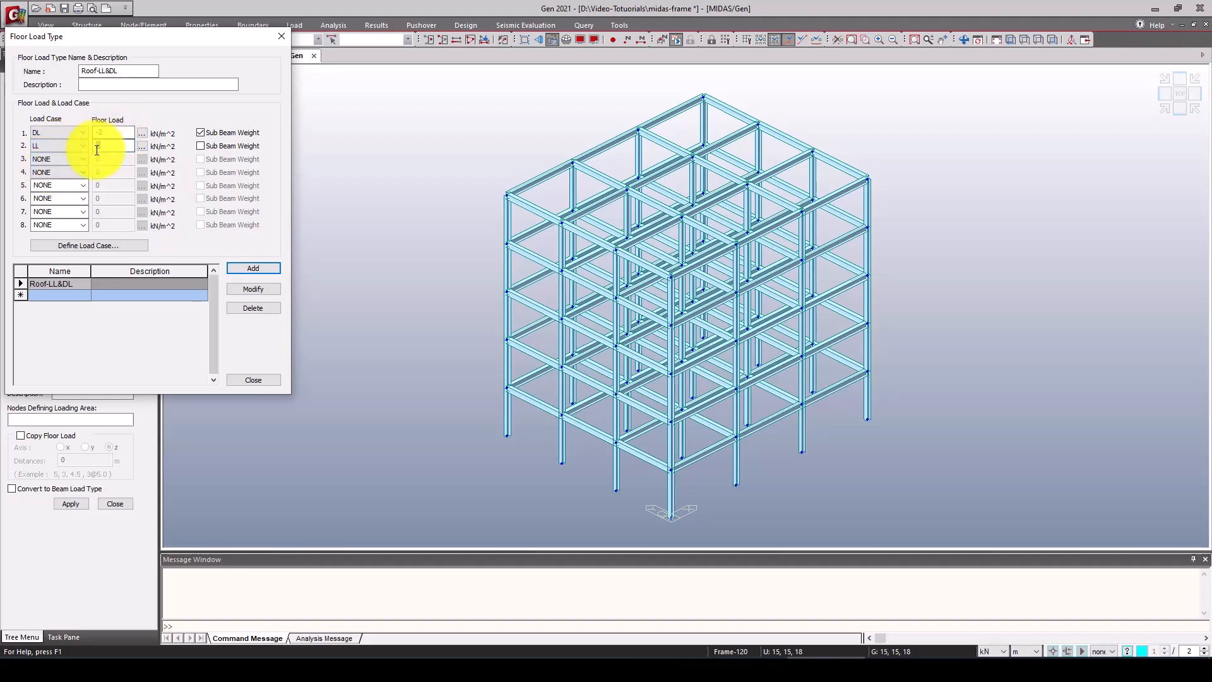
pyautogui.click(97, 146)
pyautogui.write('-4')
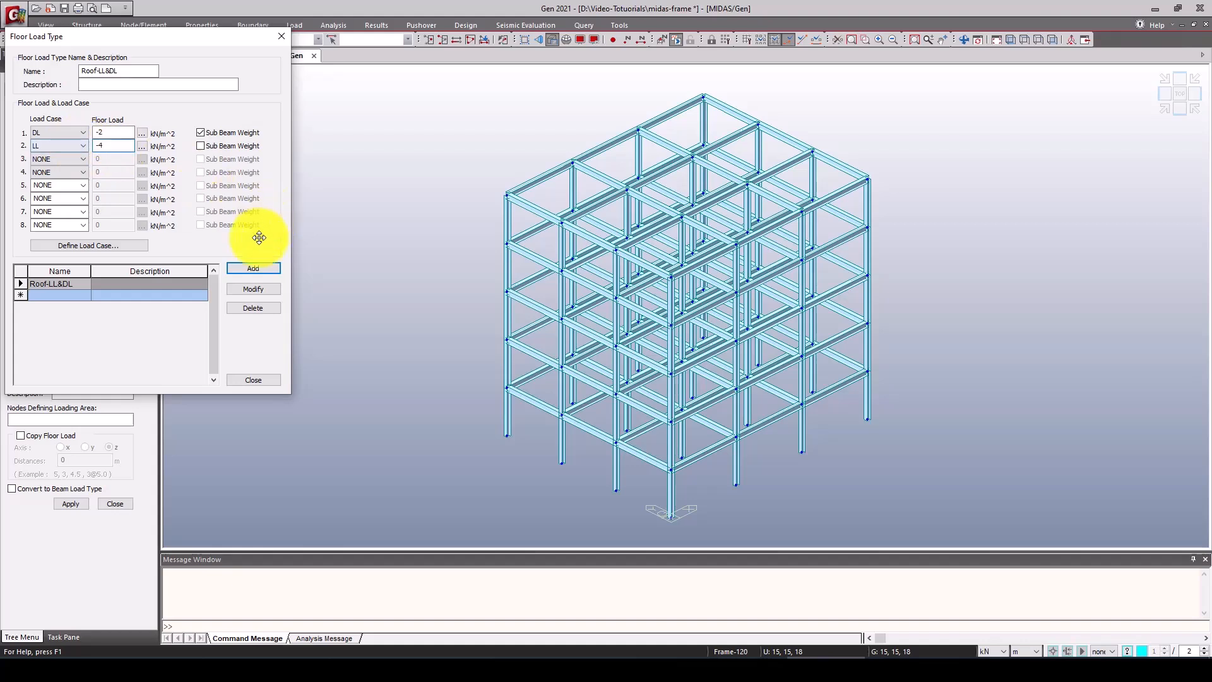
pyautogui.click(249, 267)
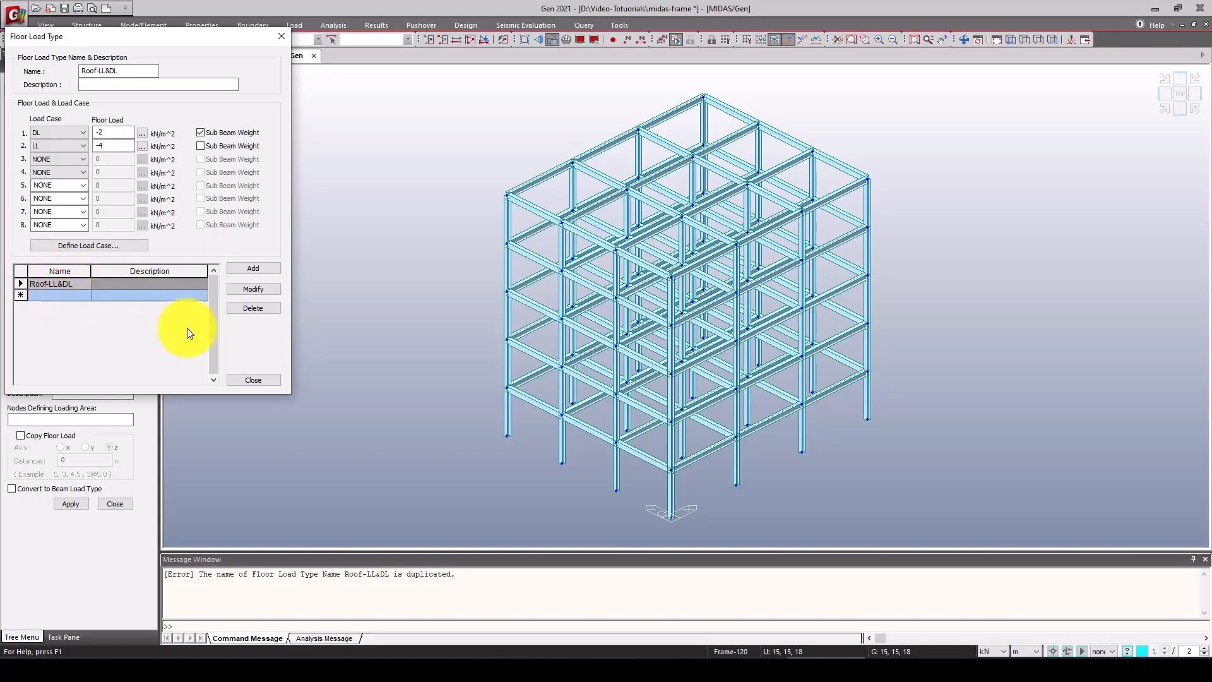
pyautogui.click(253, 380)
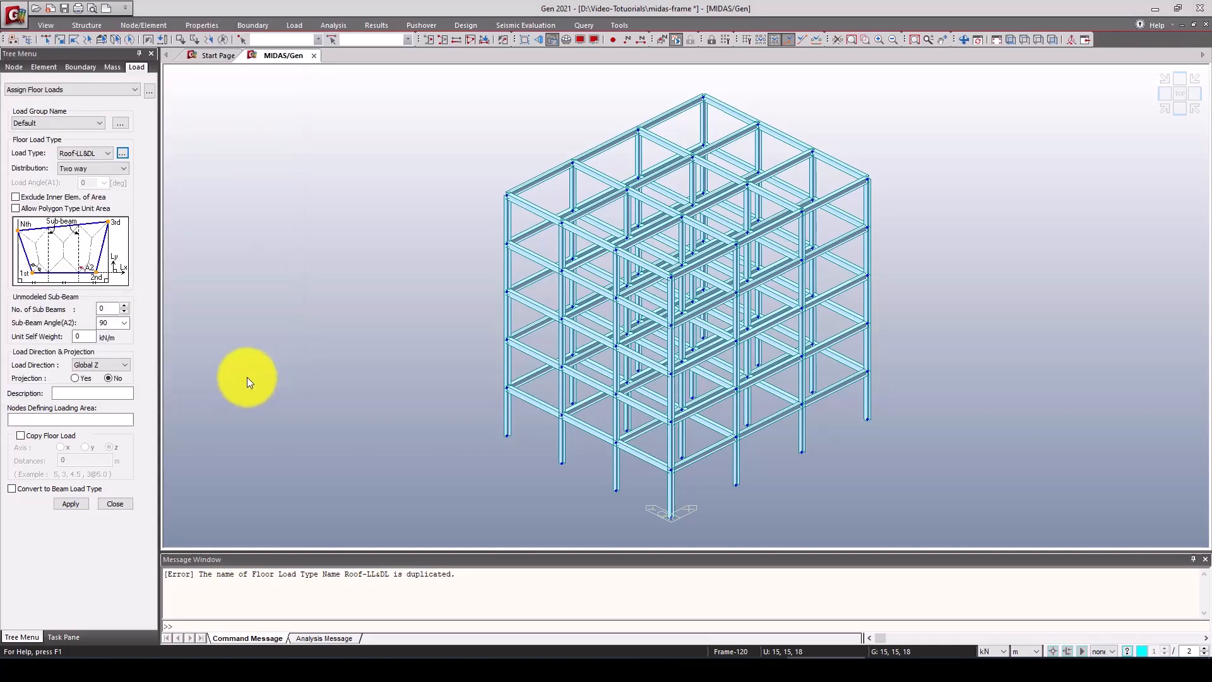
pyautogui.click(91, 503)
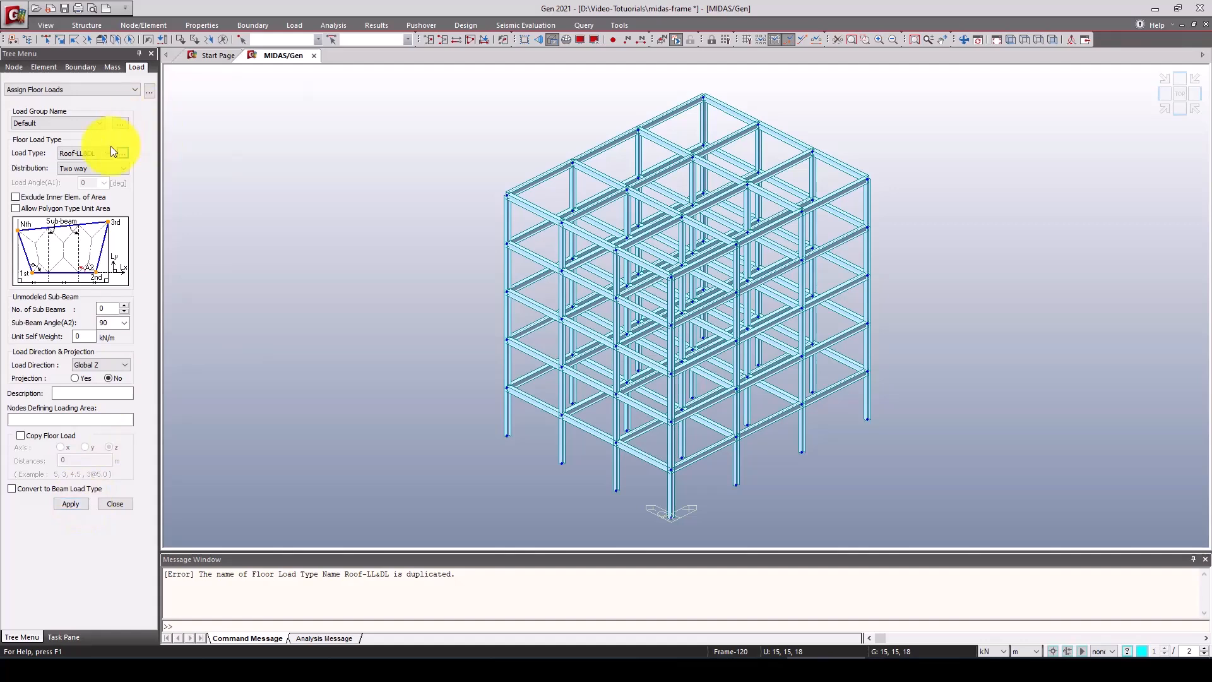
pyautogui.click(93, 168)
pyautogui.click(93, 167)
pyautogui.click(85, 153)
pyautogui.click(85, 165)
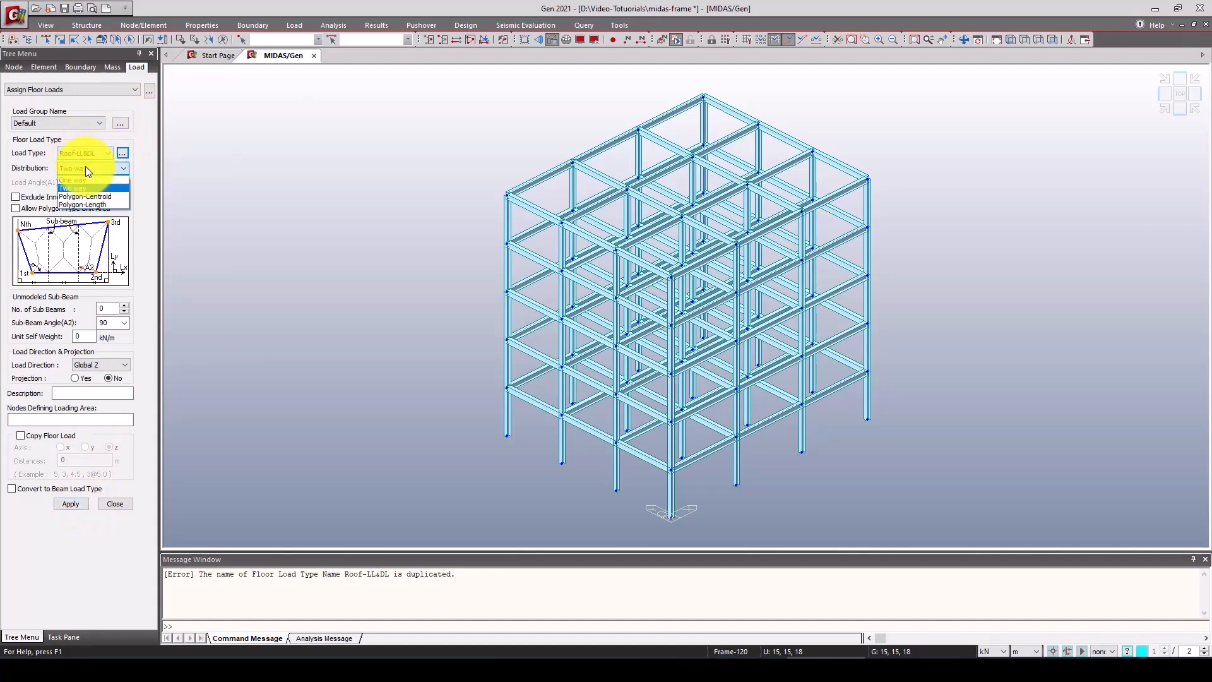
# Step: Isolate the lowest floor's beams by selecting them in the front view and activating only them, shown in isometric view
pyautogui.click(1184, 111)
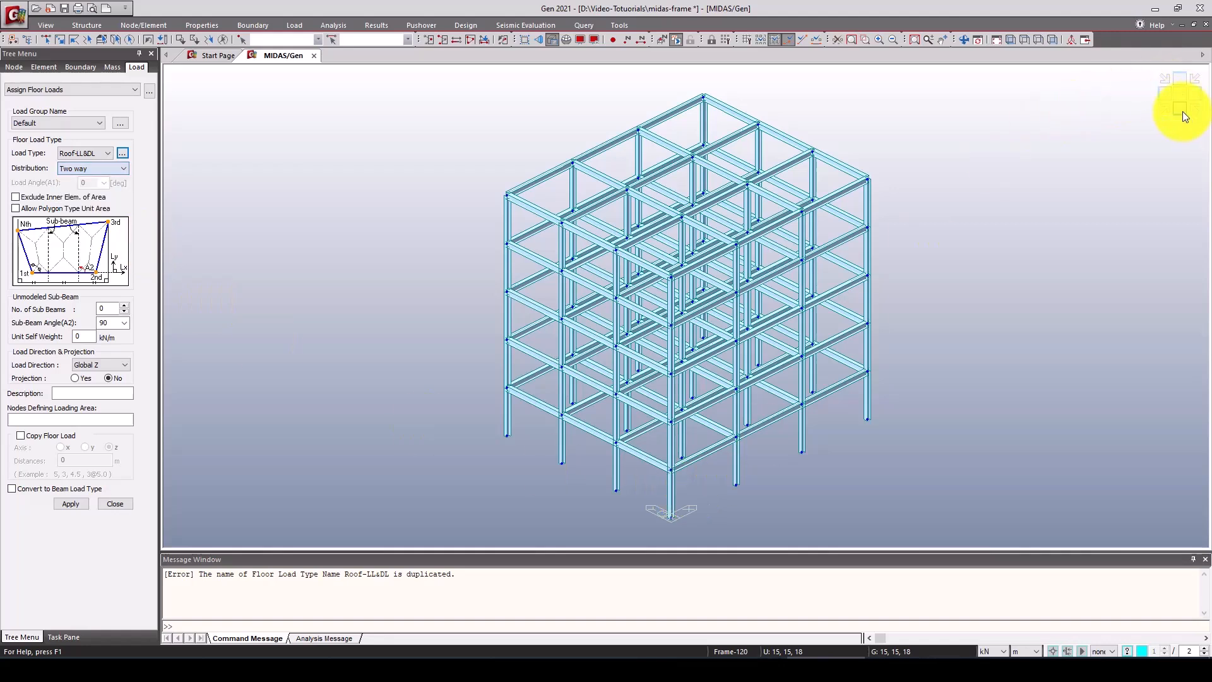
pyautogui.click(1178, 111)
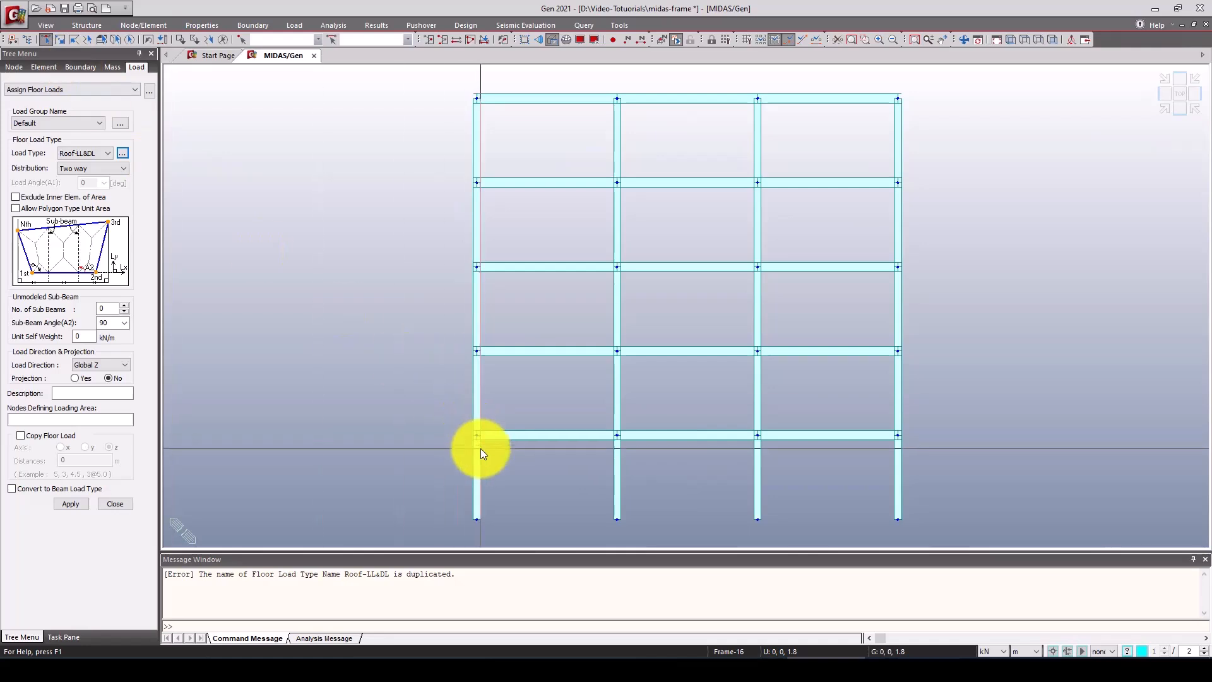
pyautogui.moveTo(431, 407); pyautogui.dragTo(927, 458)
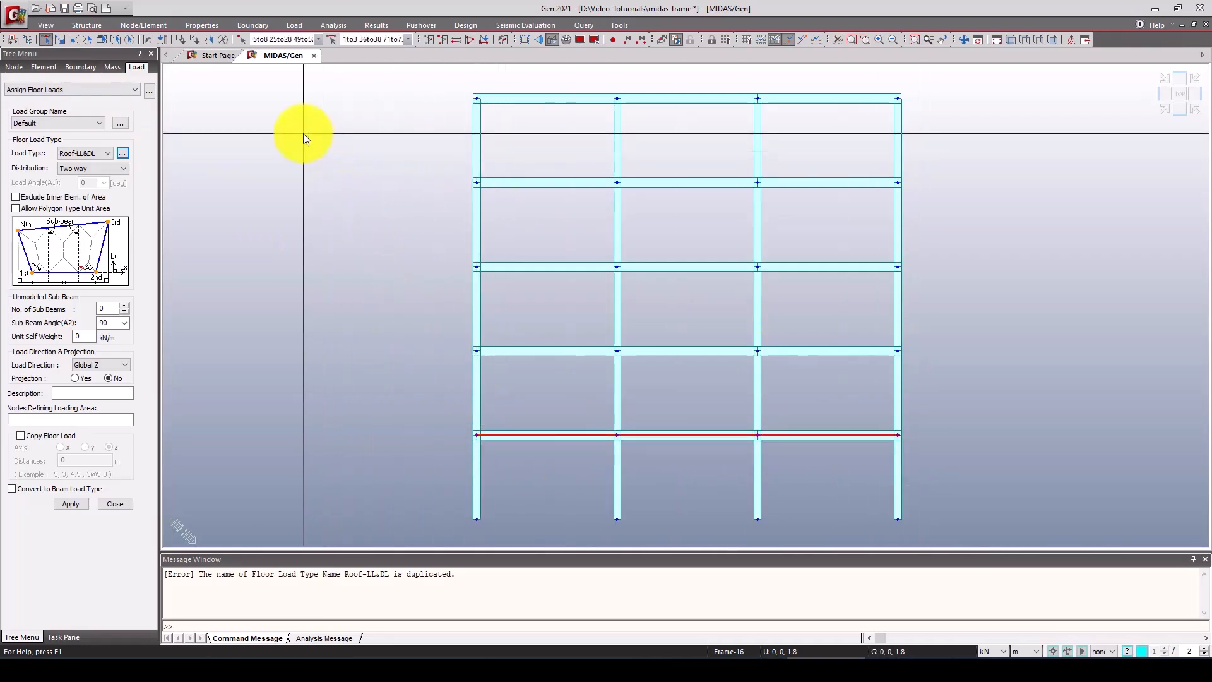
pyautogui.click(427, 40)
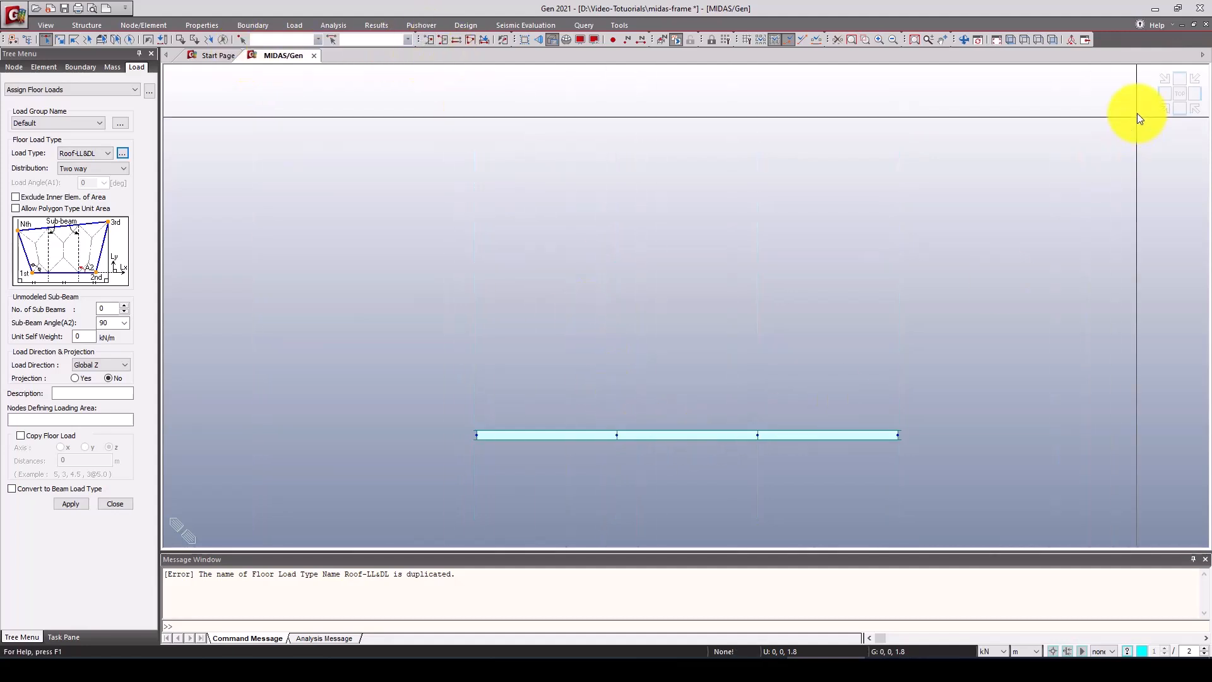
pyautogui.click(1164, 107)
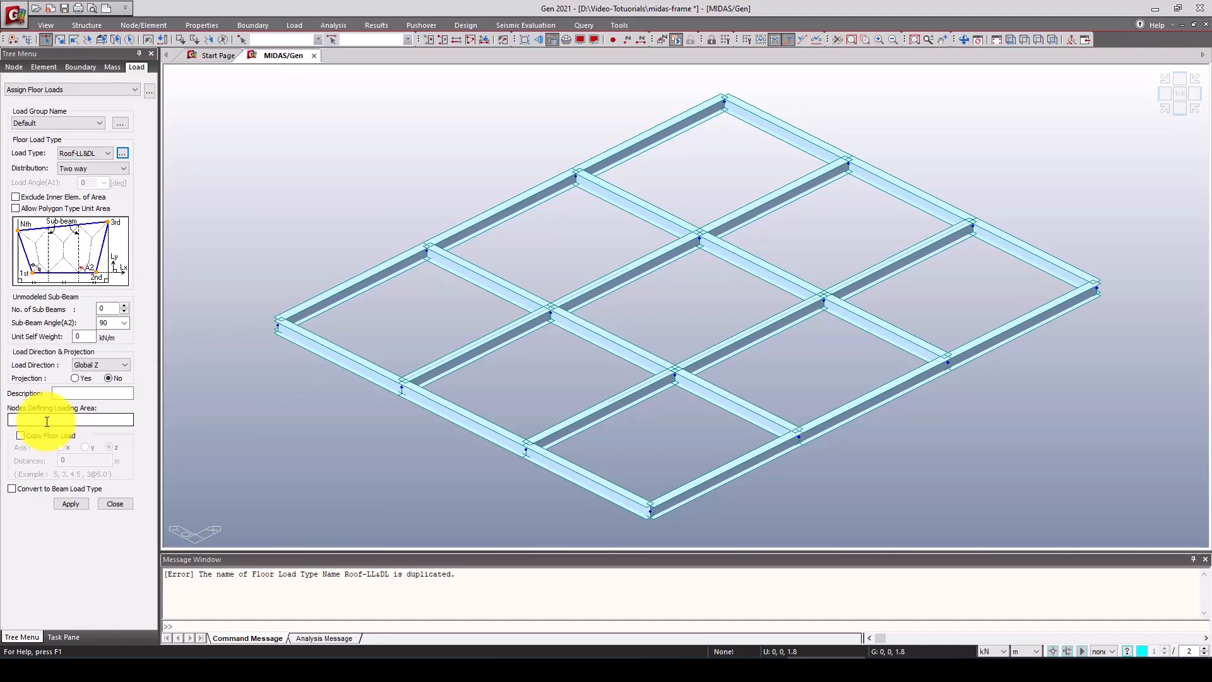
pyautogui.click(110, 168)
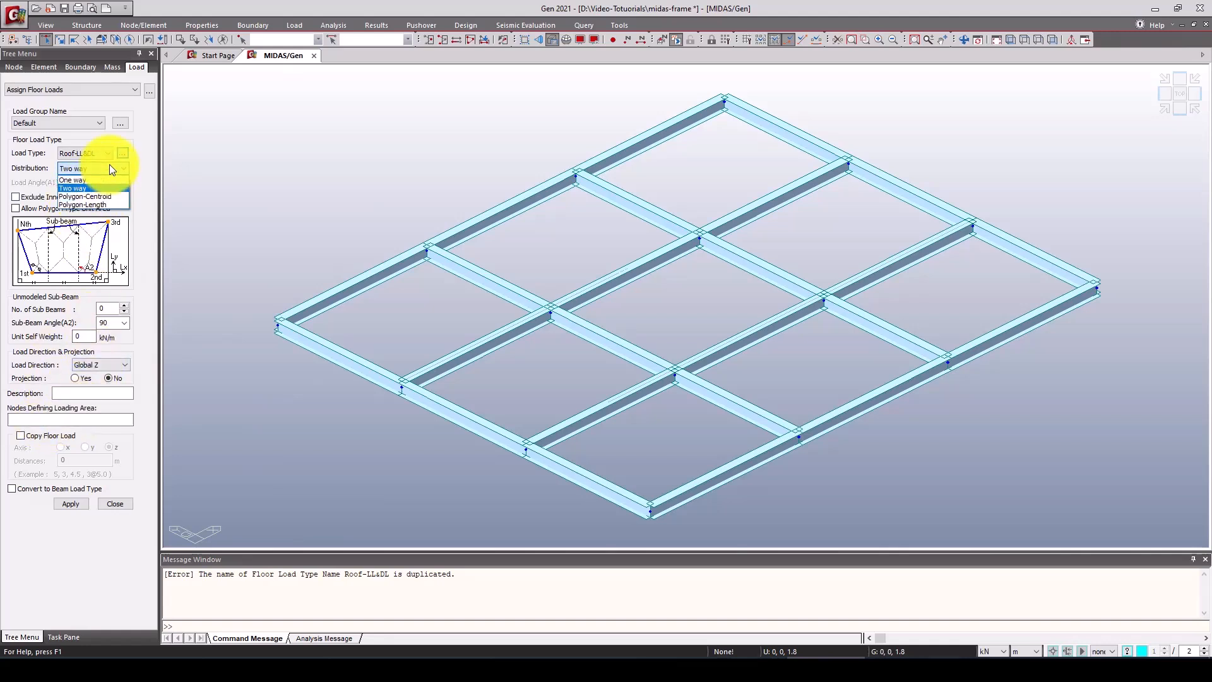
pyautogui.click(110, 168)
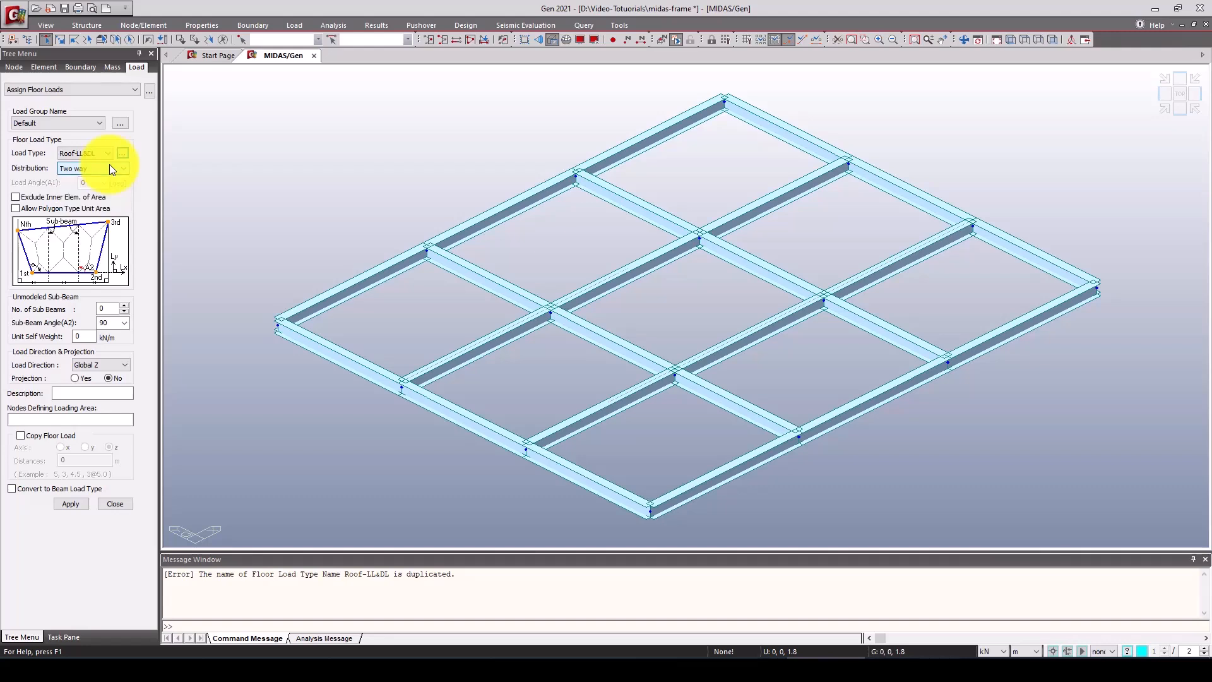
pyautogui.click(24, 421)
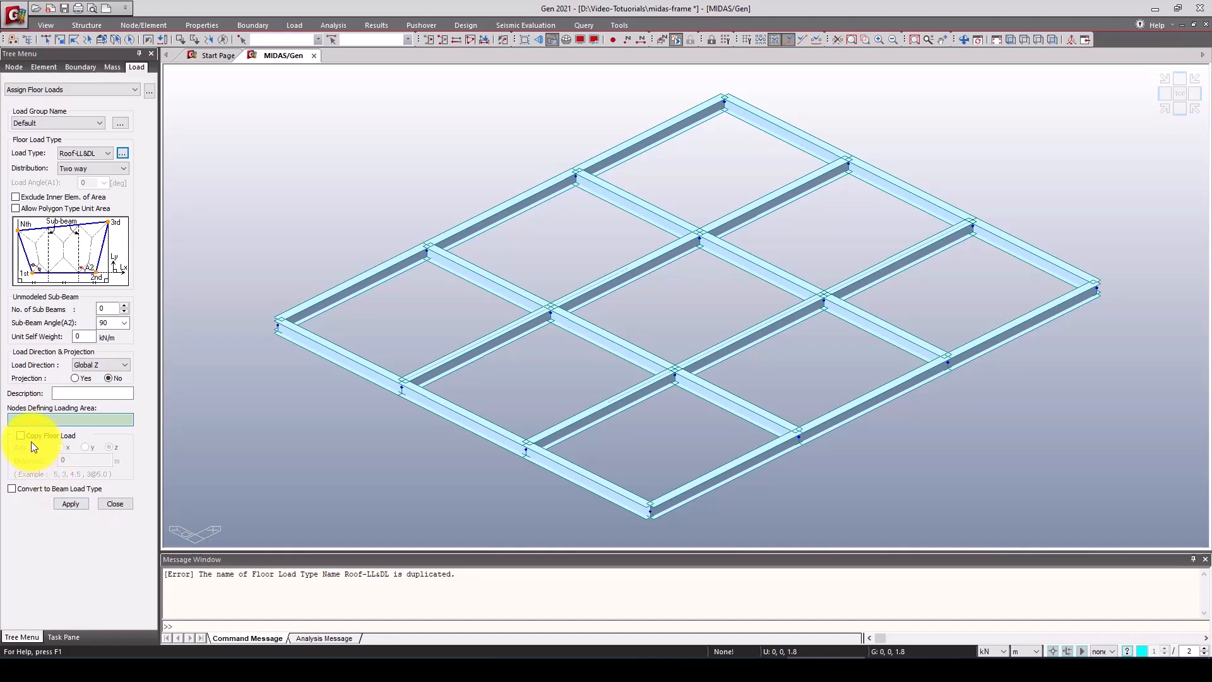
pyautogui.click(25, 437)
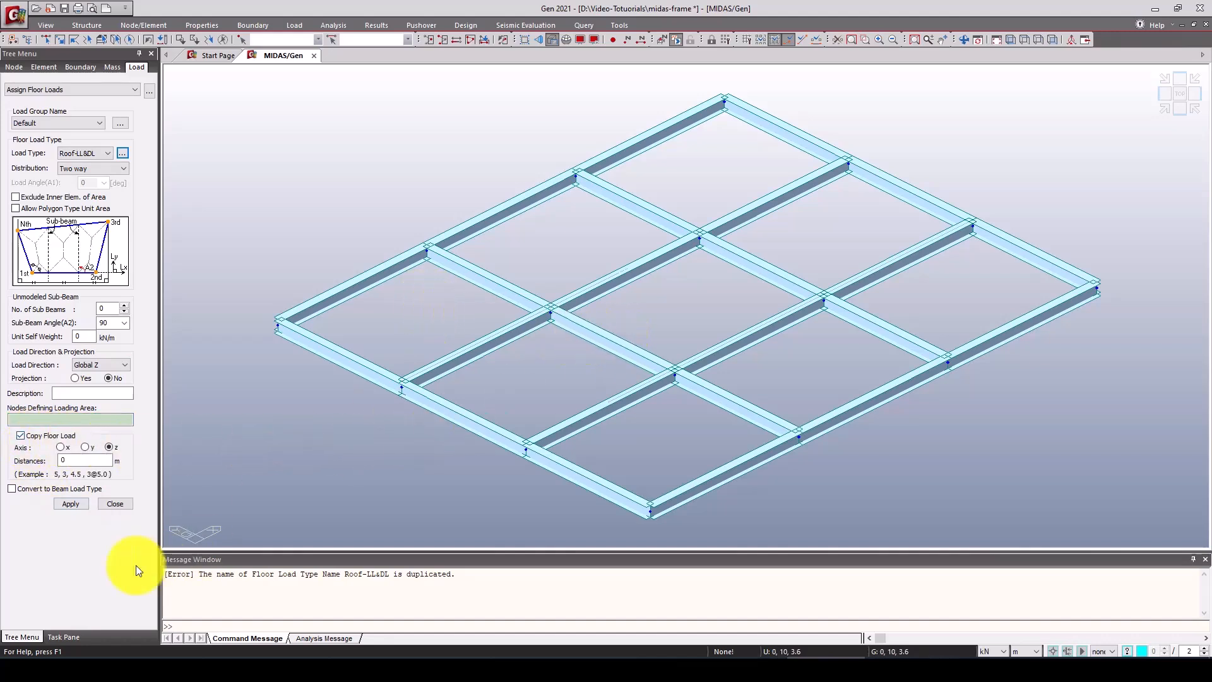
pyautogui.moveTo(69, 461); pyautogui.dragTo(54, 464)
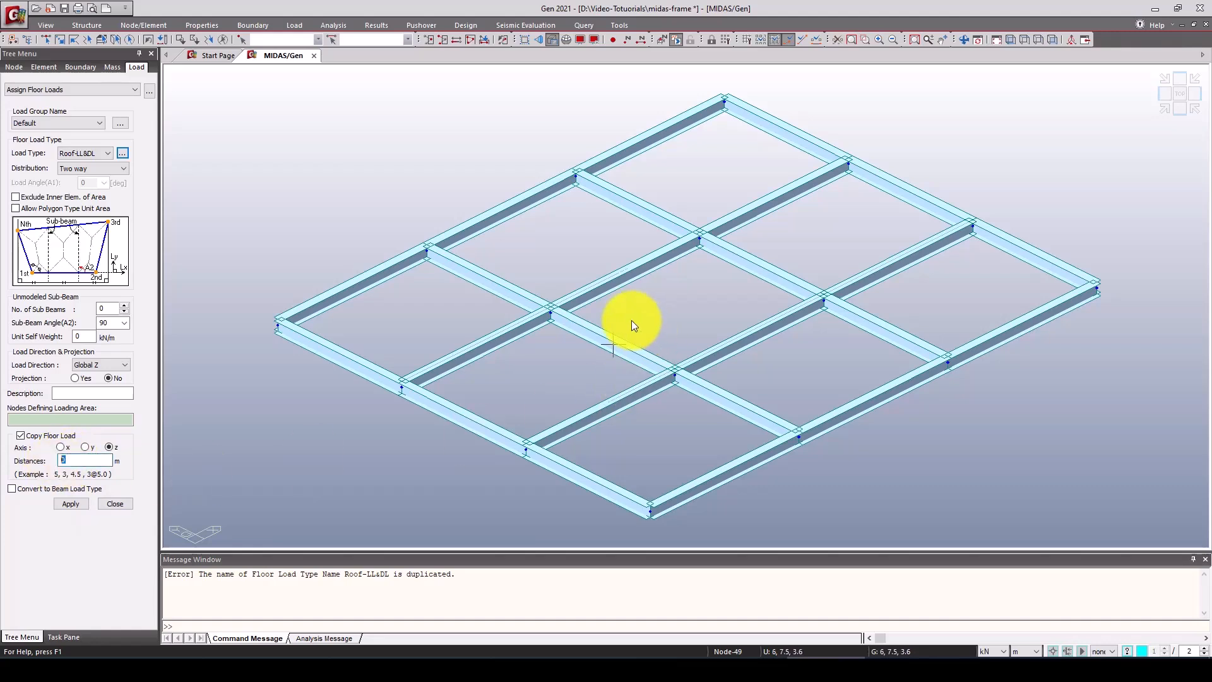
pyautogui.write('3.6')
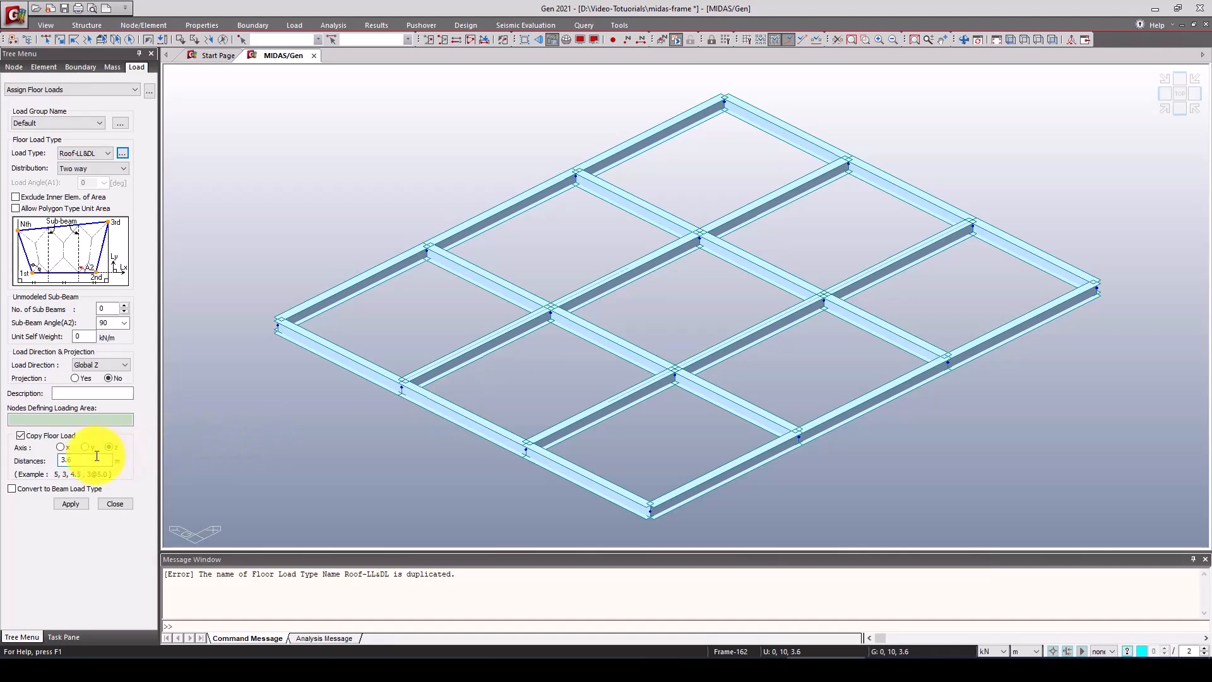
pyautogui.moveTo(92, 461); pyautogui.dragTo(59, 461)
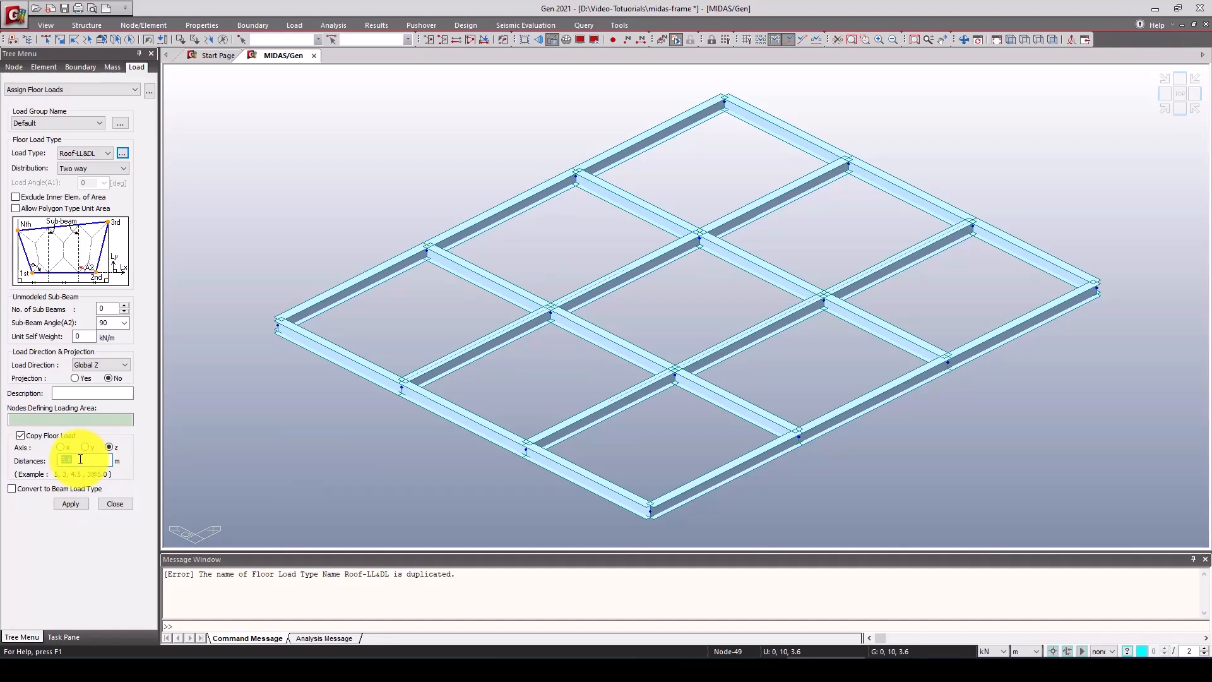
pyautogui.write('4@')
# Step: Assign the Roof-LL&DL floor load to the corner bay bounded by nodes 73, 74, 50 and 49
pyautogui.click(39, 419)
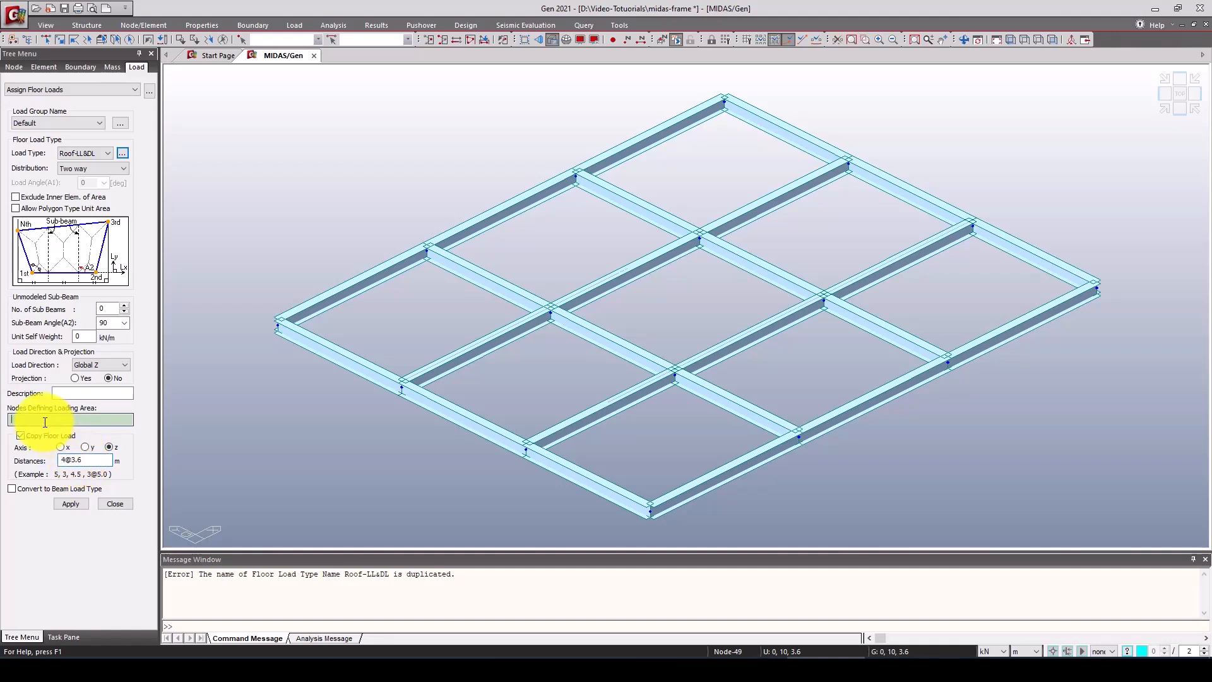
pyautogui.click(287, 322)
pyautogui.click(425, 251)
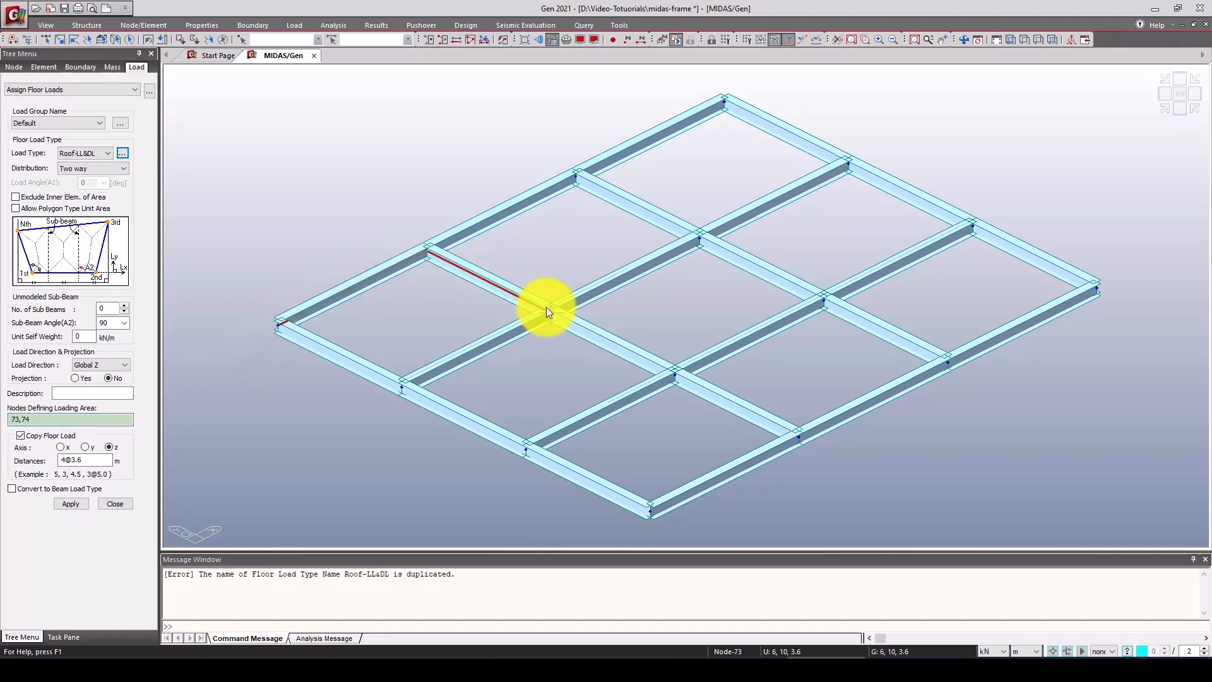
pyautogui.click(548, 309)
pyautogui.click(402, 383)
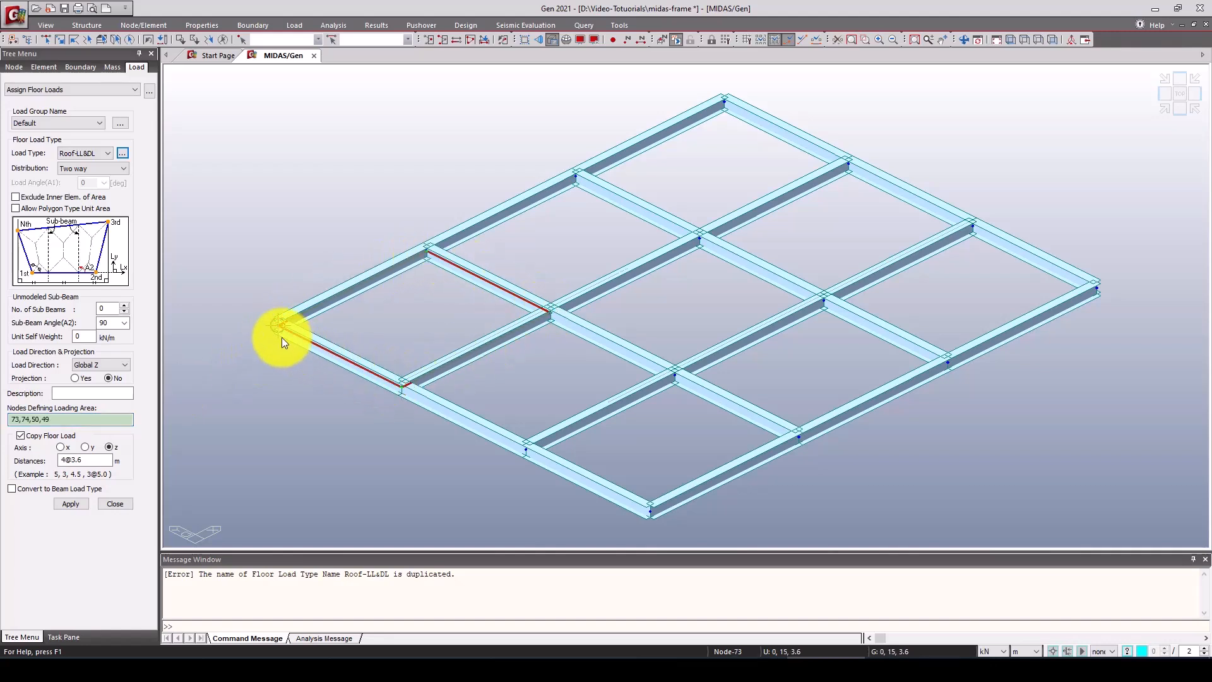
pyautogui.click(282, 337)
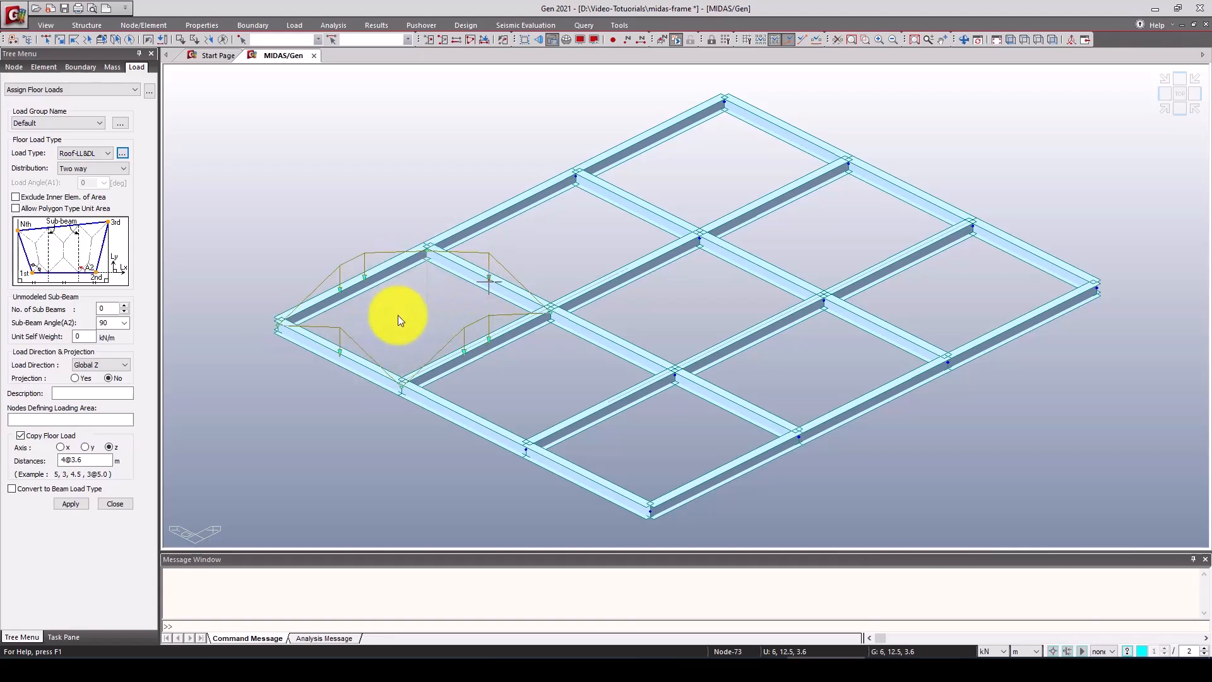
# Step: Assign the Roof-LL&DL floor load to the bay bounded by nodes 74, 75, 51 and 50
pyautogui.click(427, 254)
pyautogui.click(577, 176)
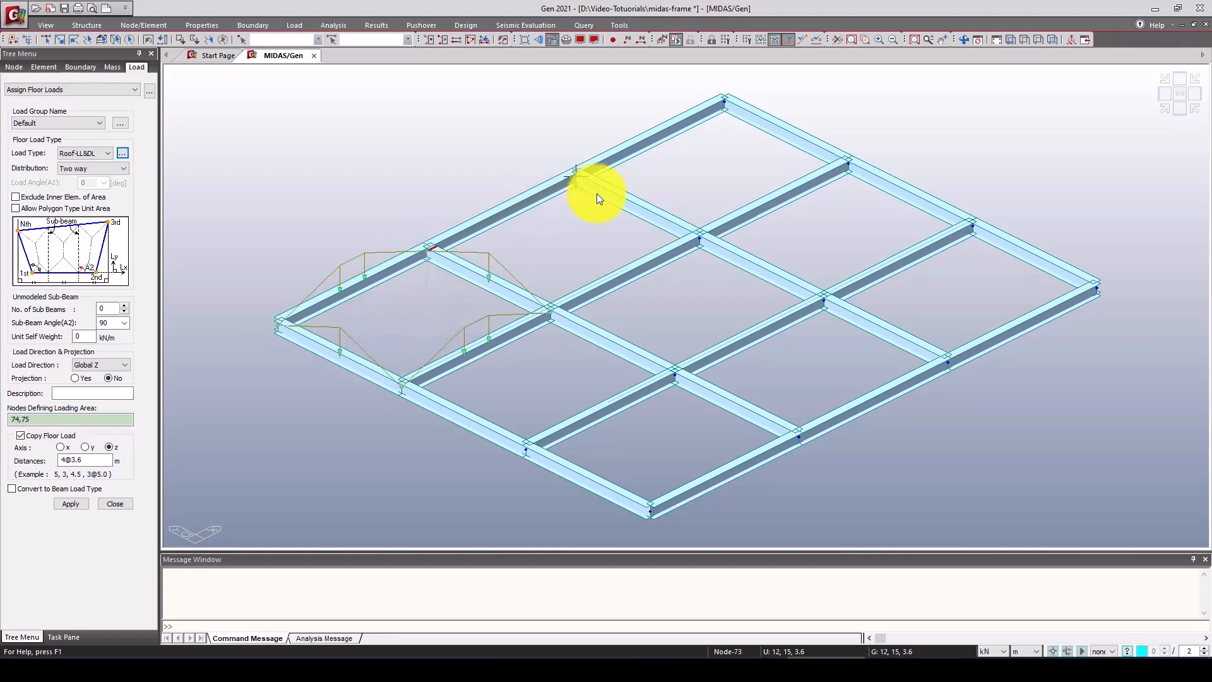
pyautogui.click(698, 234)
pyautogui.click(559, 305)
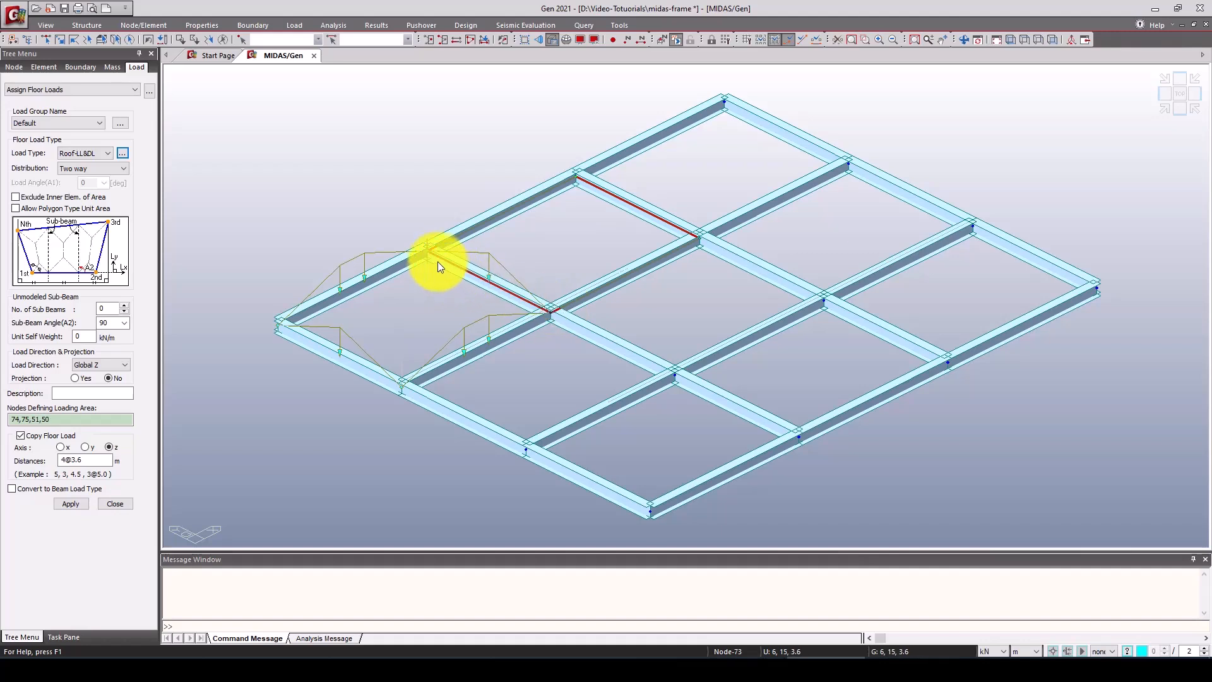
pyautogui.click(435, 257)
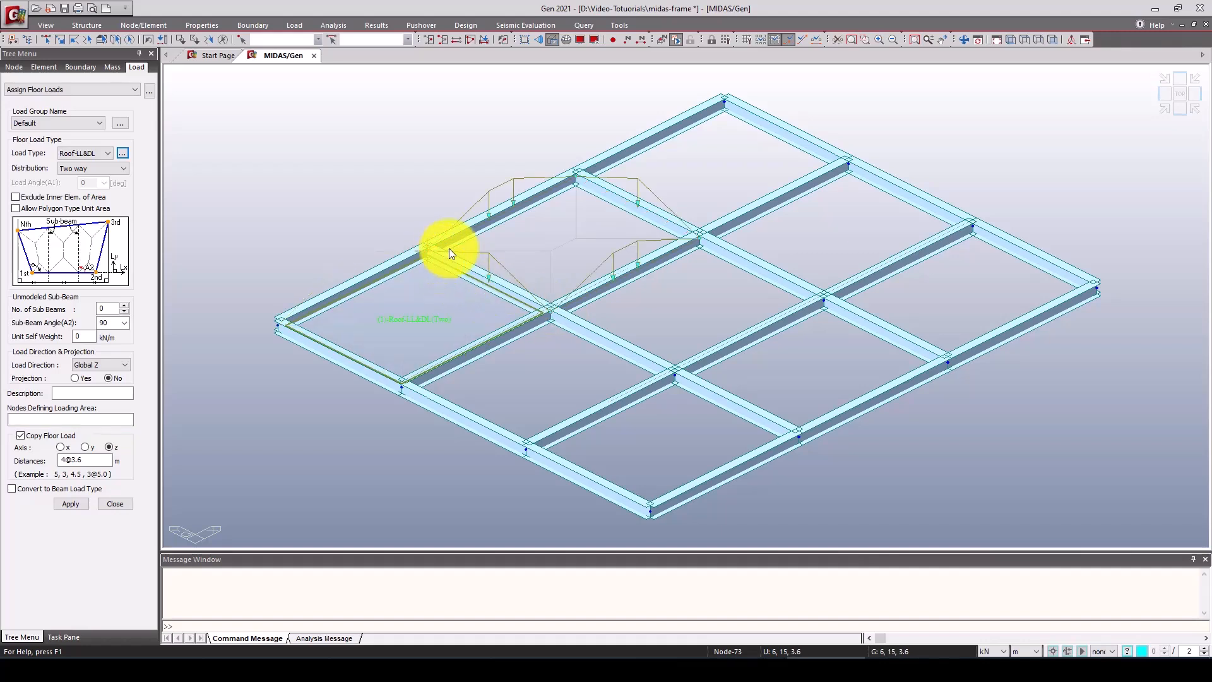
# Step: Assign the Roof-LL&DL floor load to the corner bay bounded by nodes 75, 76, 52 and 51
pyautogui.click(575, 171)
pyautogui.click(748, 101)
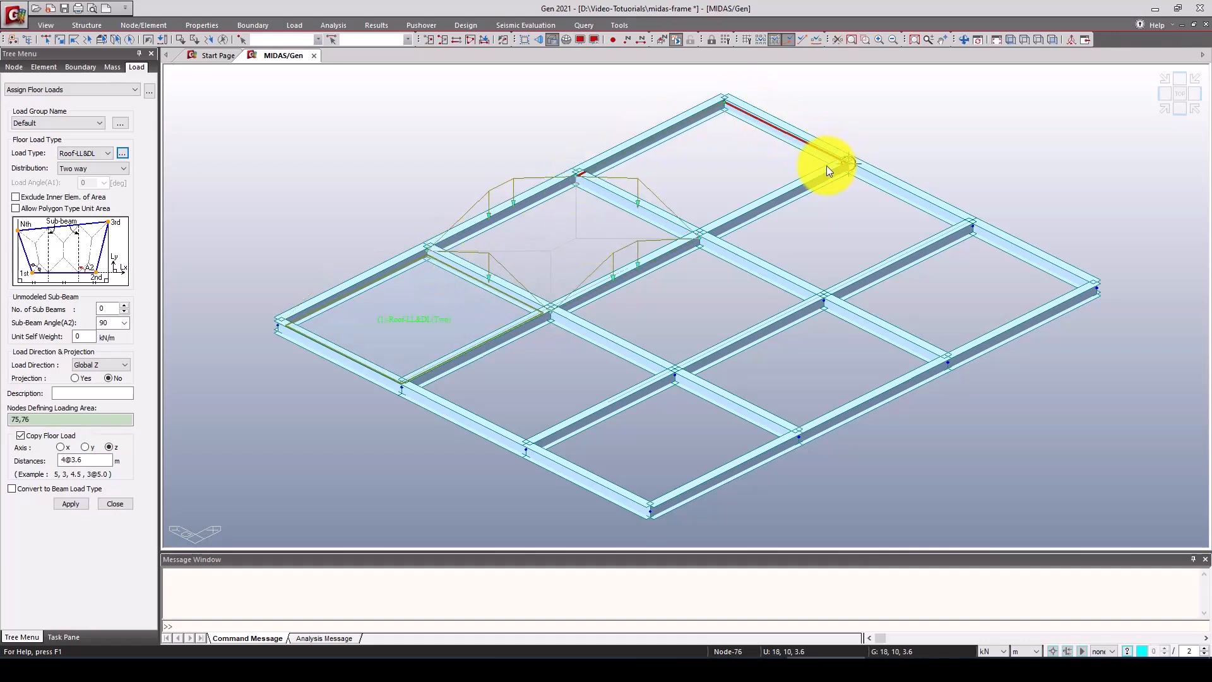
pyautogui.click(844, 165)
pyautogui.click(699, 234)
pyautogui.click(576, 171)
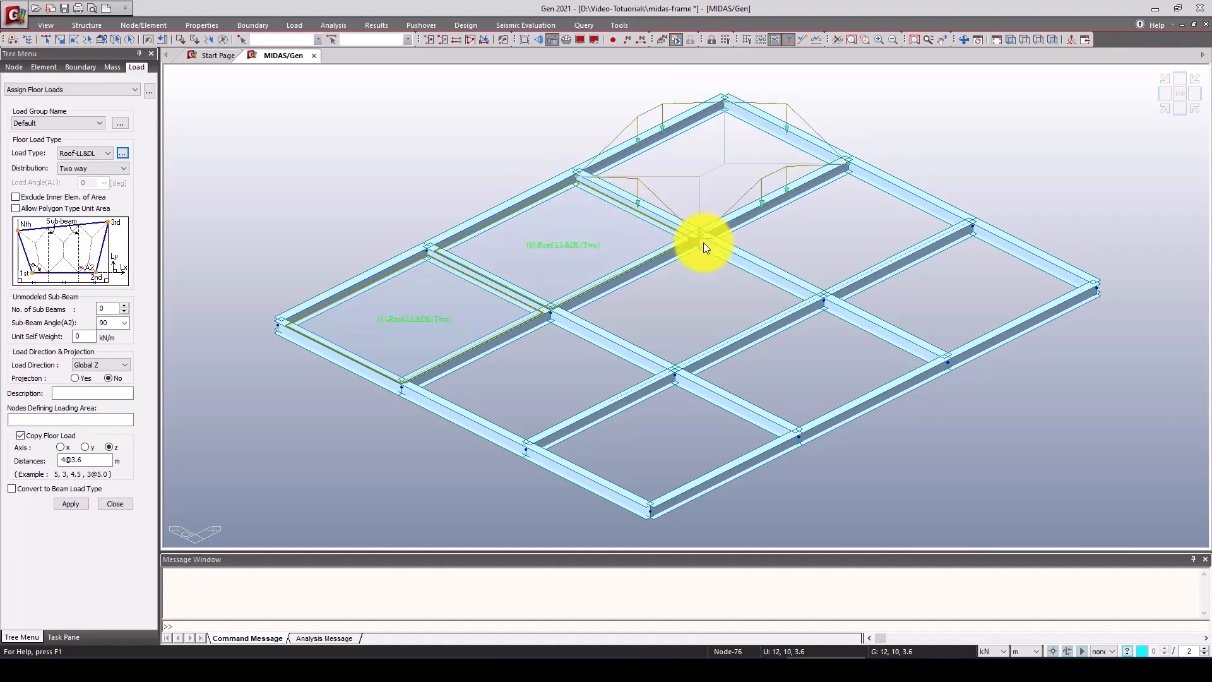
# Step: Assign the Roof-LL&DL floor load to the bay bounded by nodes 51, 52, 28 and 27
pyautogui.click(700, 234)
pyautogui.click(848, 165)
pyautogui.click(972, 224)
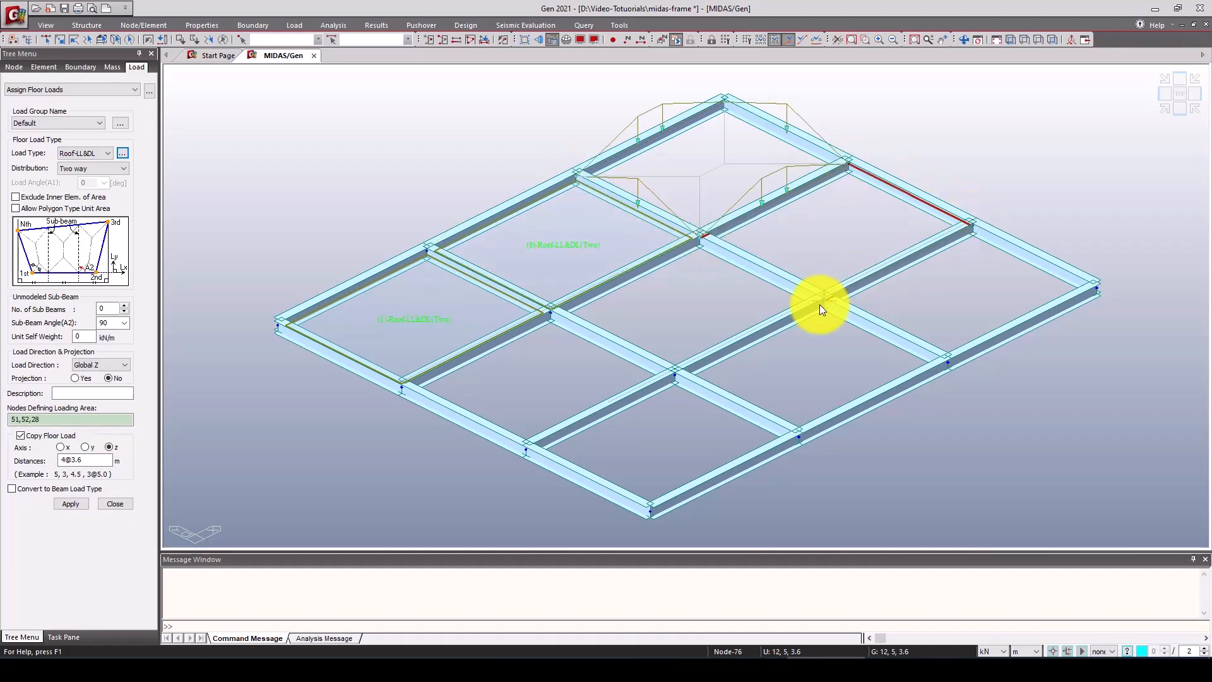
pyautogui.click(820, 302)
pyautogui.click(692, 245)
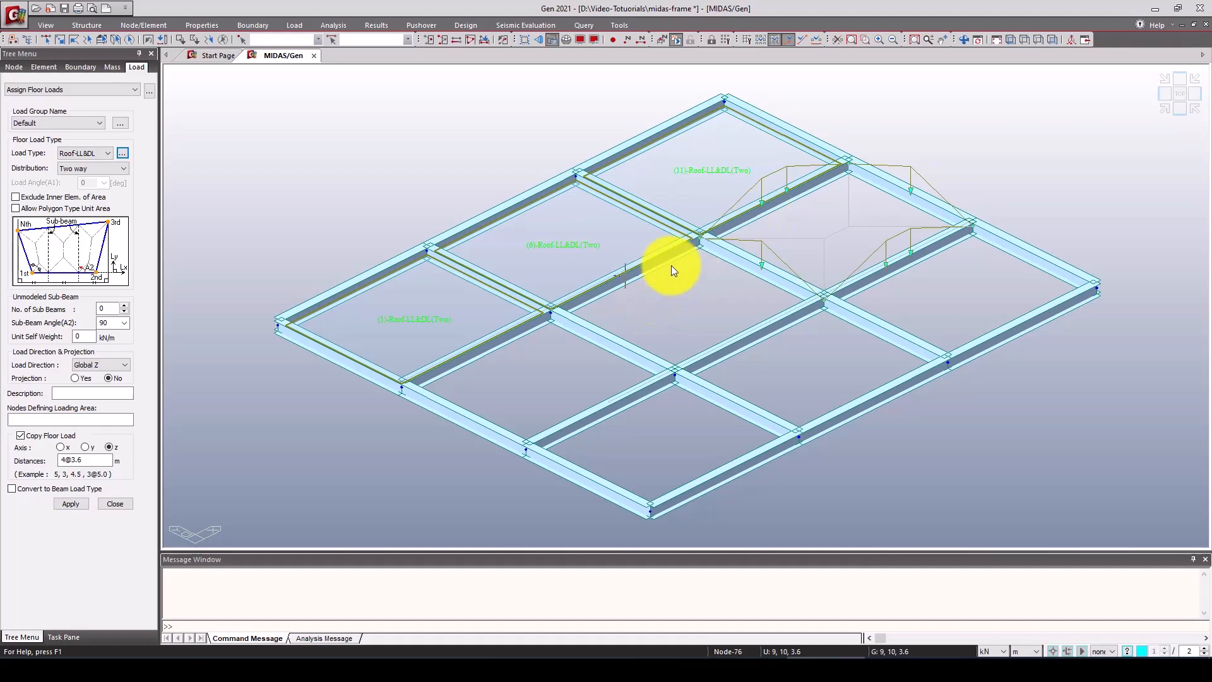
# Step: Assign the Roof-LL&DL floor load to the central bay bounded by nodes 50, 51, 27 and 26
pyautogui.click(550, 310)
pyautogui.click(699, 236)
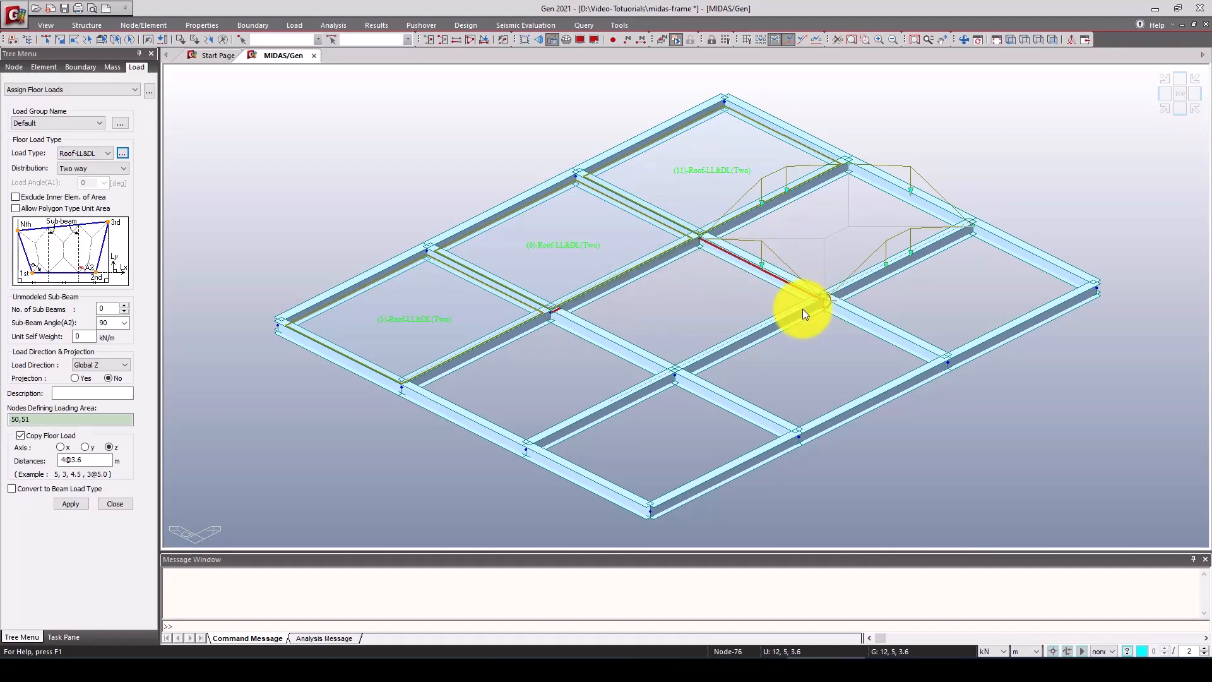
pyautogui.click(822, 296)
pyautogui.click(678, 380)
pyautogui.click(554, 322)
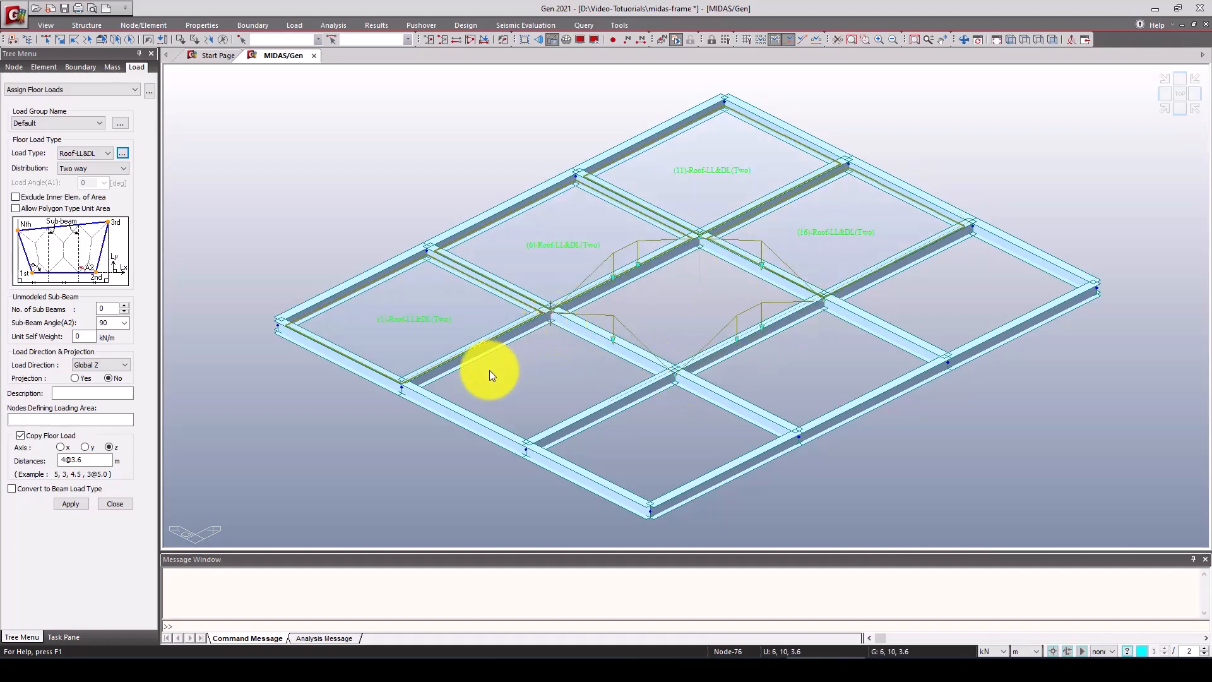
# Step: Assign the Roof-LL&DL floor load to the bay bounded by nodes 49, 50, 26 and 25
pyautogui.click(409, 392)
pyautogui.click(551, 312)
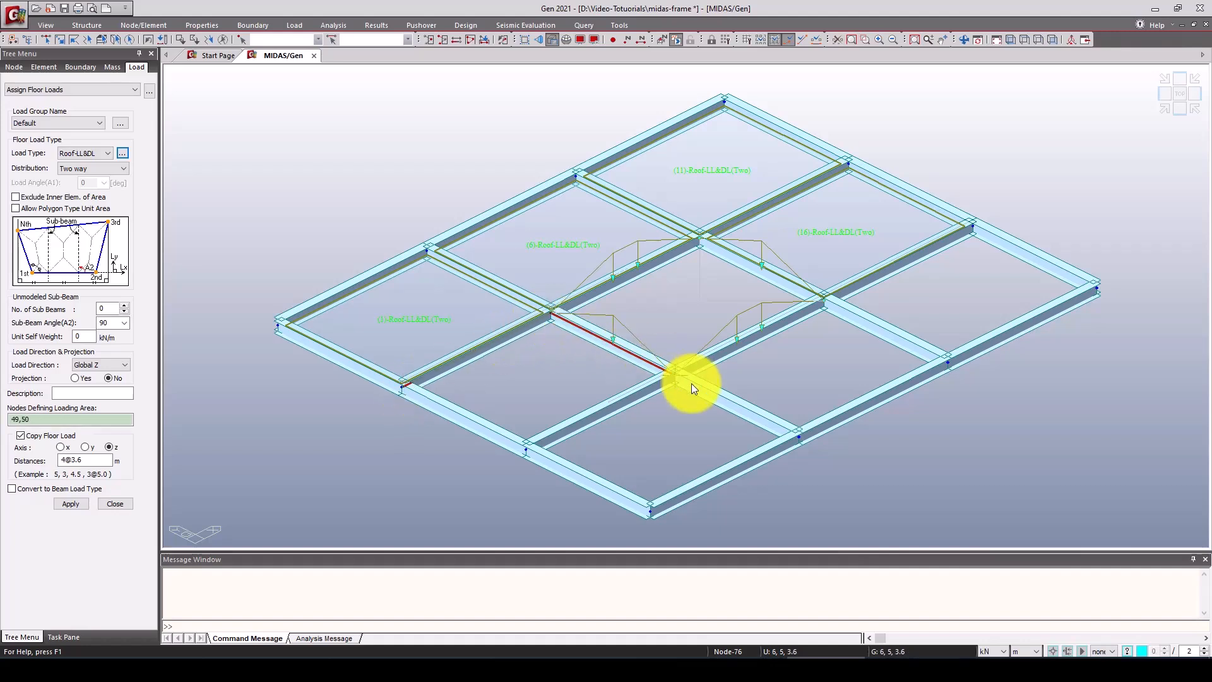
pyautogui.click(677, 378)
pyautogui.click(524, 451)
pyautogui.click(408, 397)
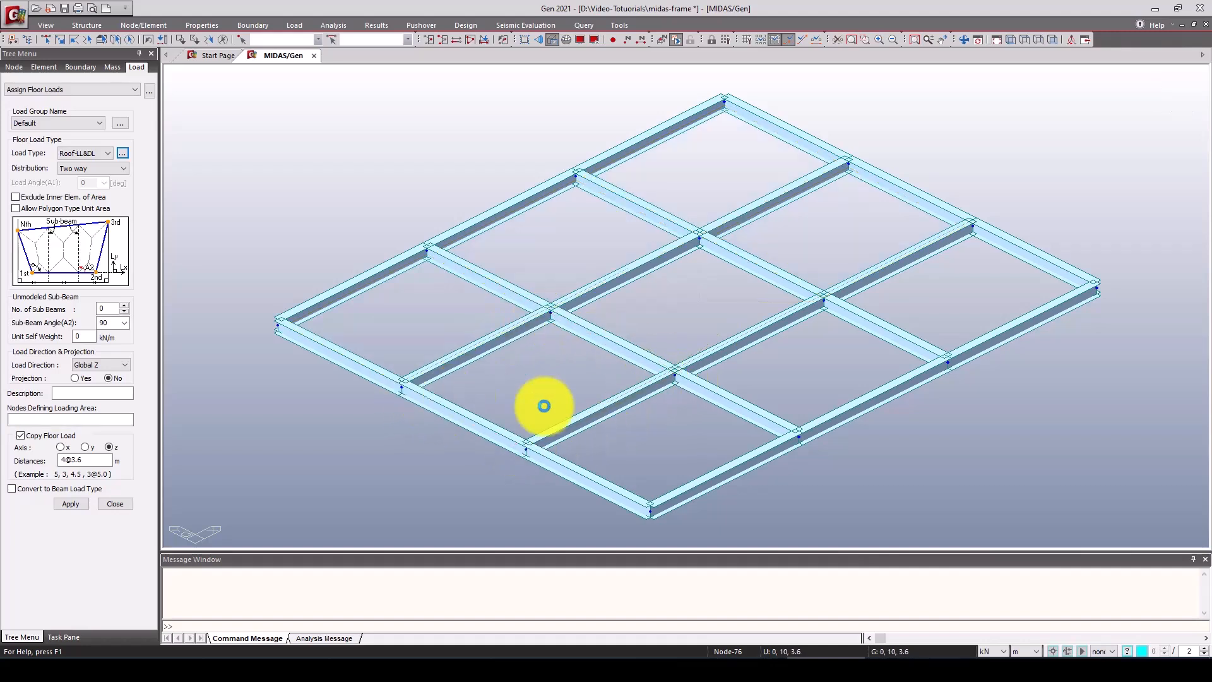
# Step: Assign the Roof-LL&DL floor load to the corner bay bounded by nodes 25, 26, 6 and 5
pyautogui.click(675, 378)
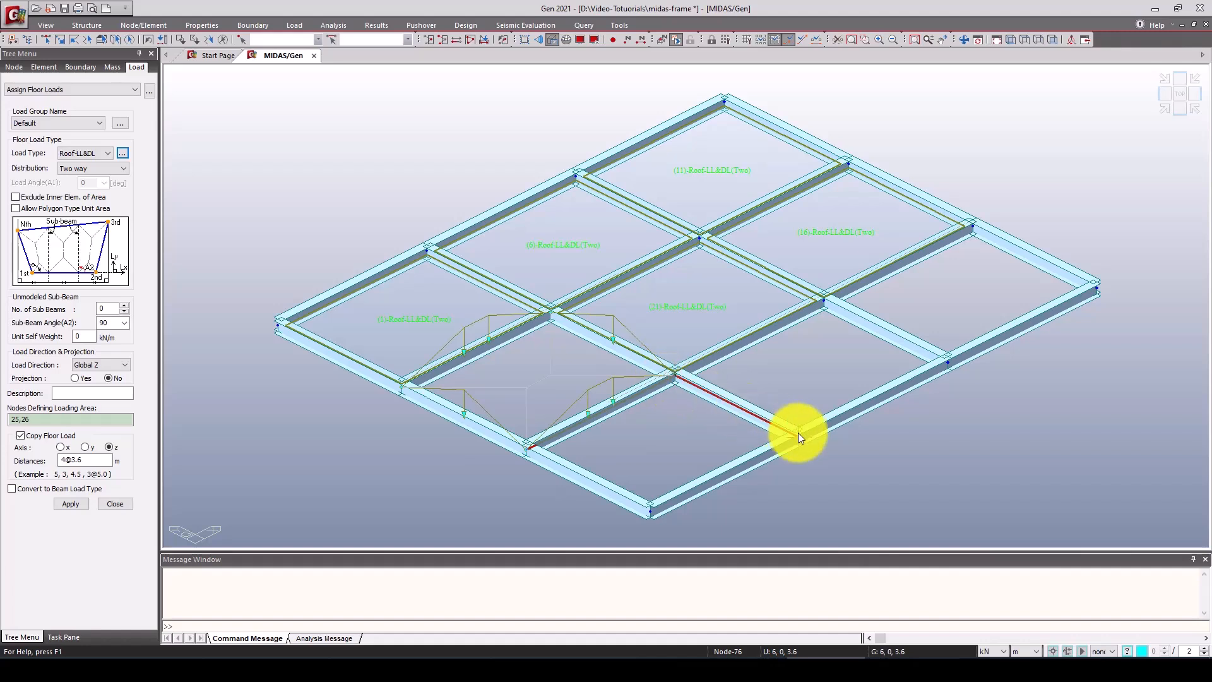
pyautogui.click(649, 506)
pyautogui.click(528, 445)
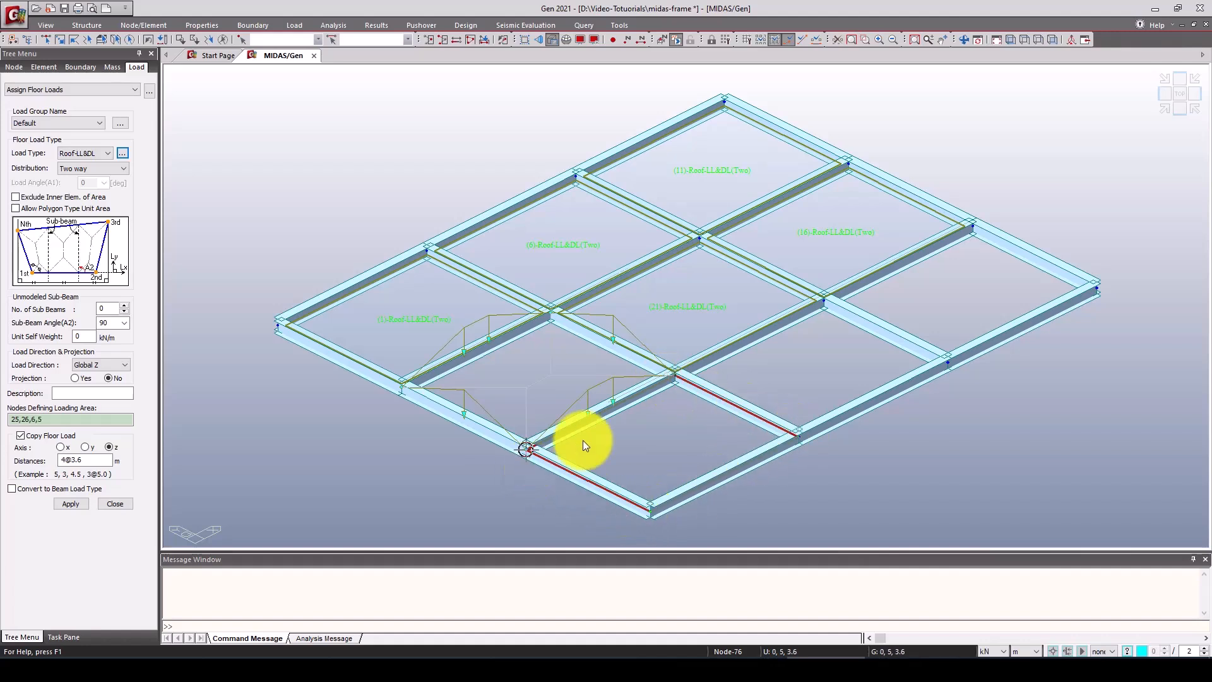
# Step: Assign the Roof-LL&DL floor load to the bay bounded by nodes 26, 27, 7 and 6
pyautogui.click(676, 385)
pyautogui.click(827, 305)
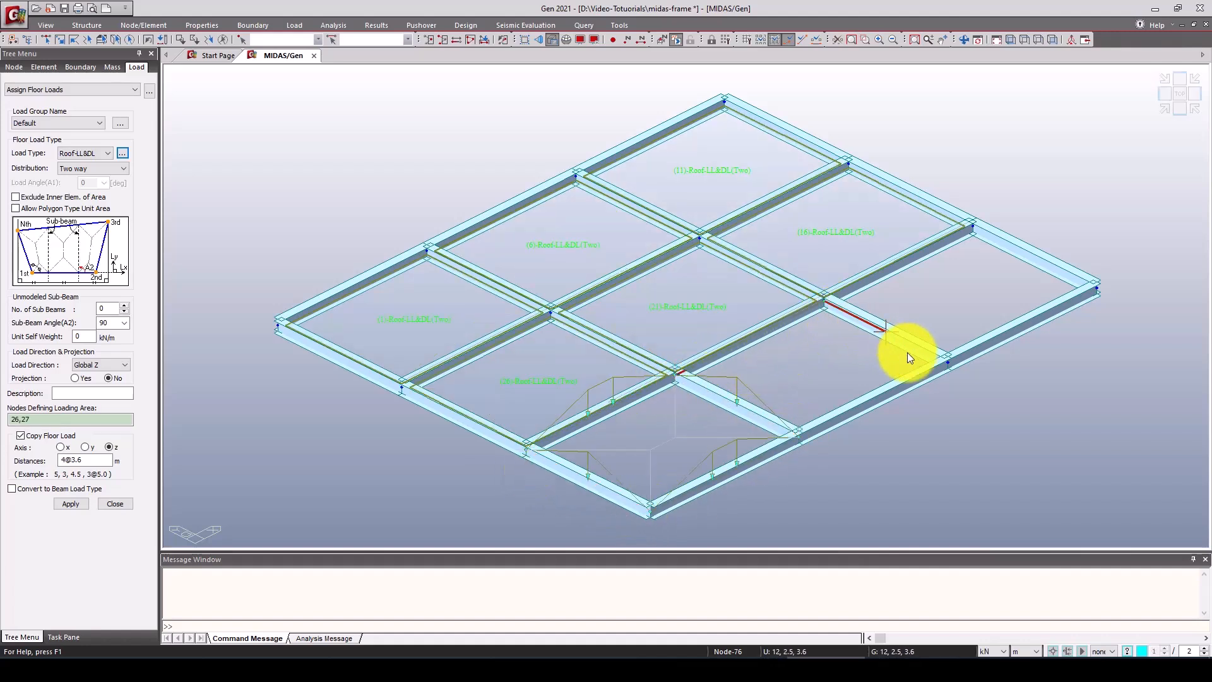
pyautogui.click(940, 358)
pyautogui.click(794, 439)
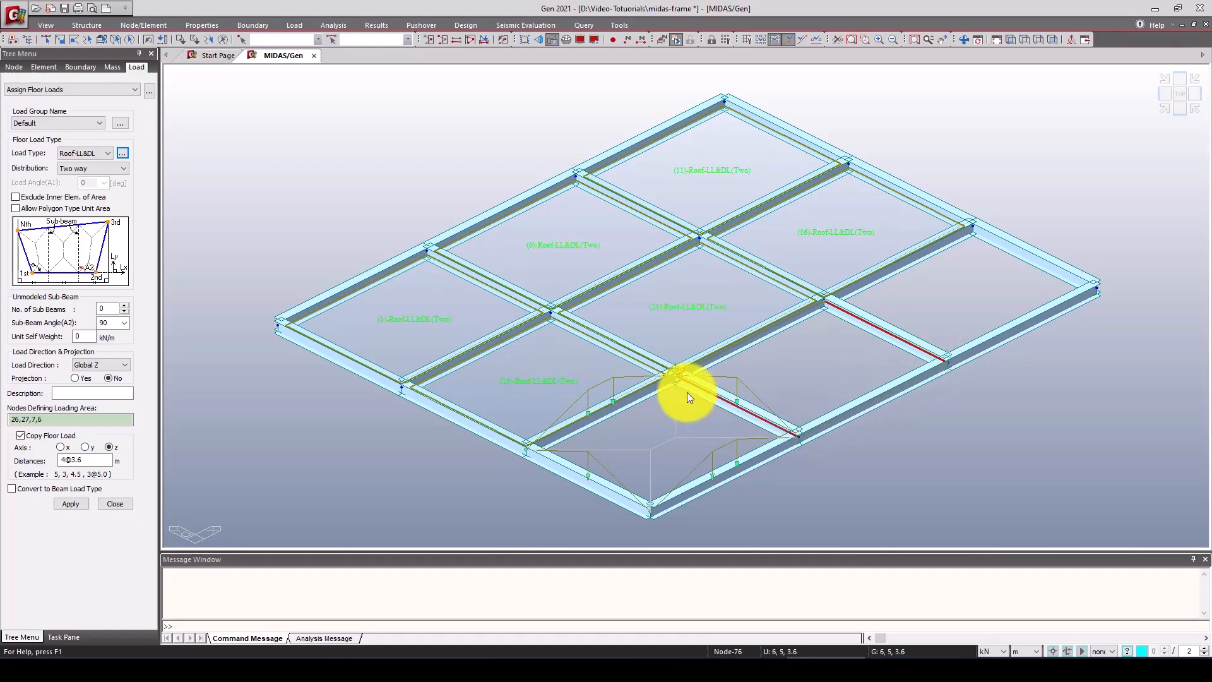
pyautogui.click(686, 392)
# Step: Assign the Roof-LL&DL floor load to the last corner bay bounded by nodes 27, 28, 8 and 7
pyautogui.click(825, 296)
pyautogui.click(972, 225)
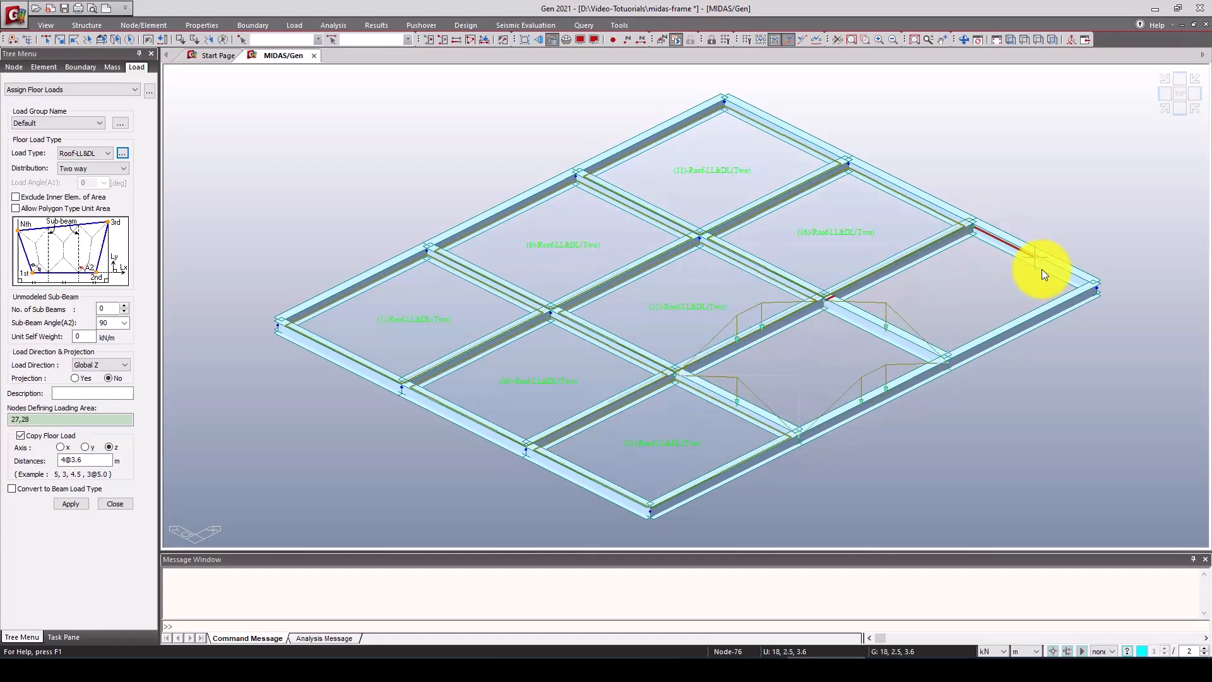
pyautogui.click(960, 361)
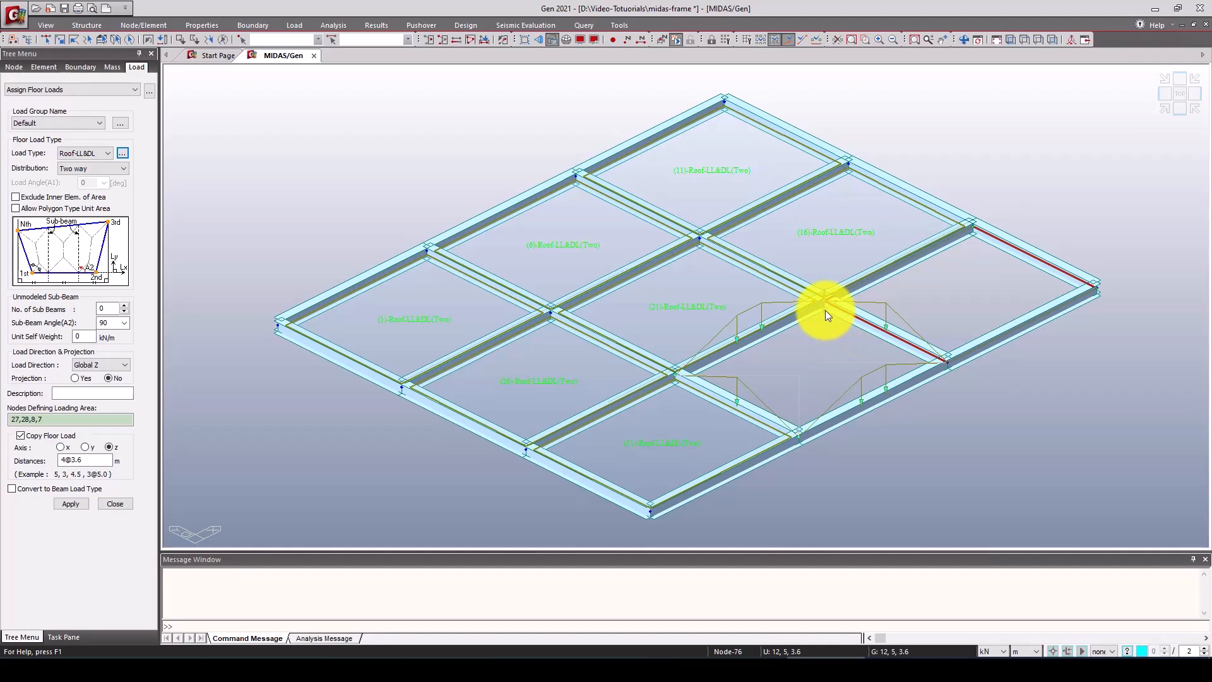
pyautogui.click(825, 308)
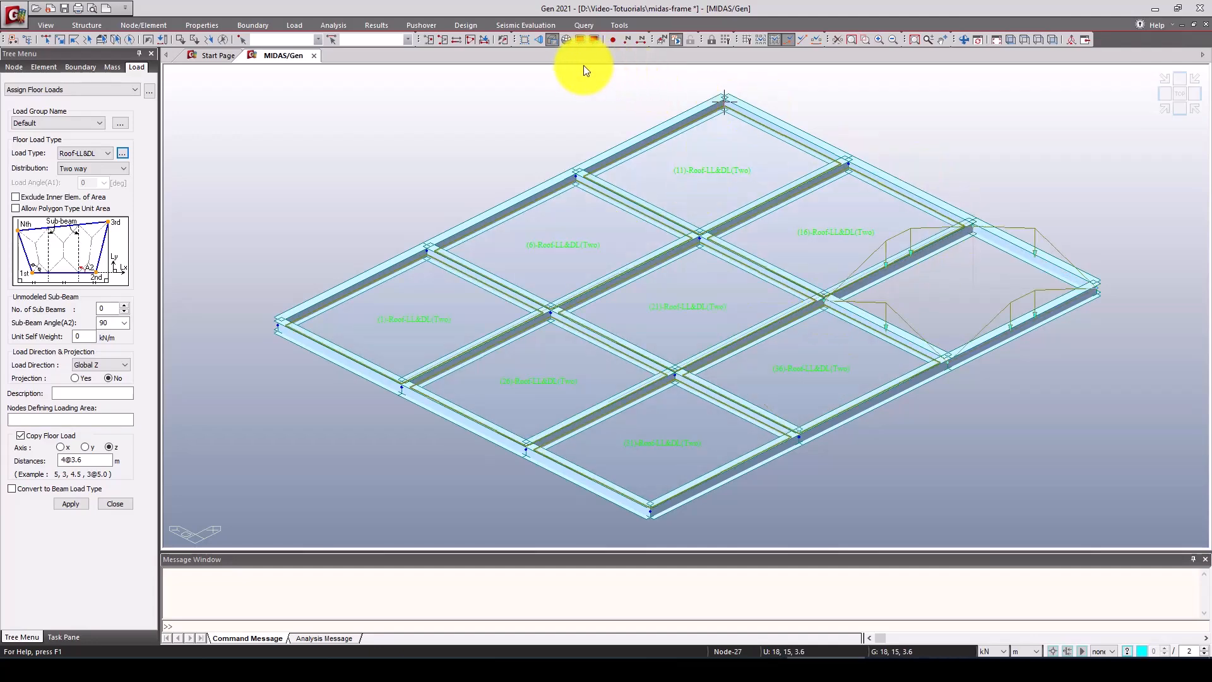
# Step: Reactivate all elements to show the whole frame and close the floor load assignment
pyautogui.rightClick(480, 130)
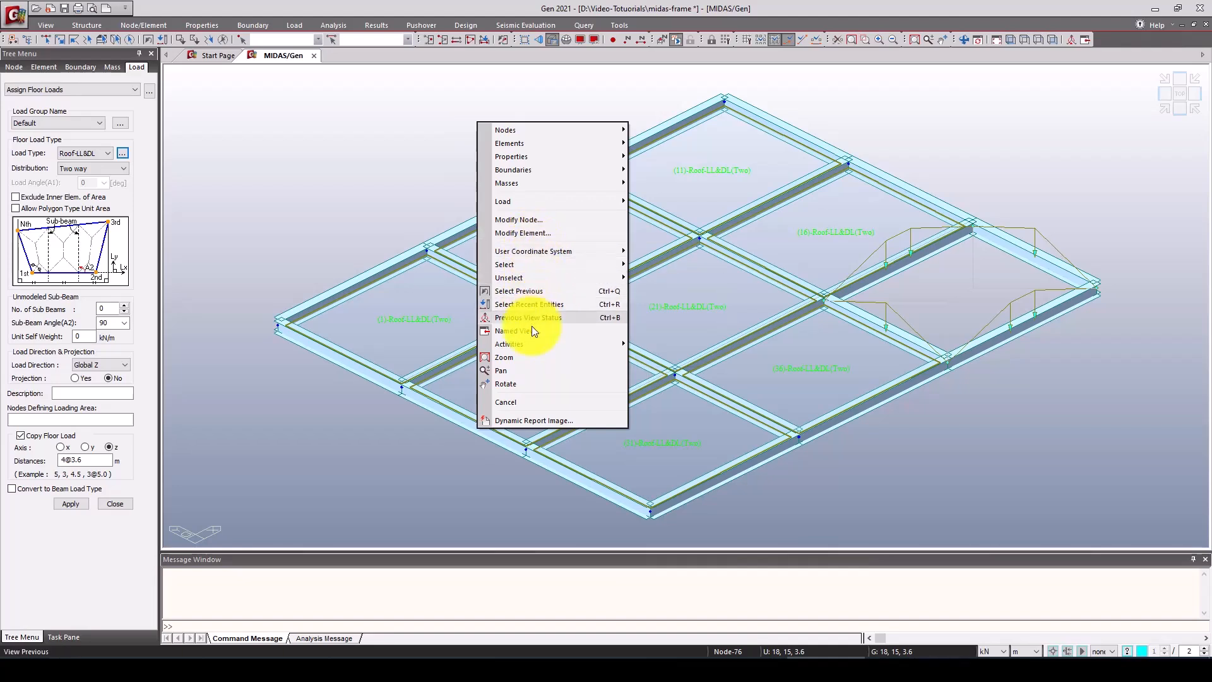
pyautogui.moveTo(533, 345)
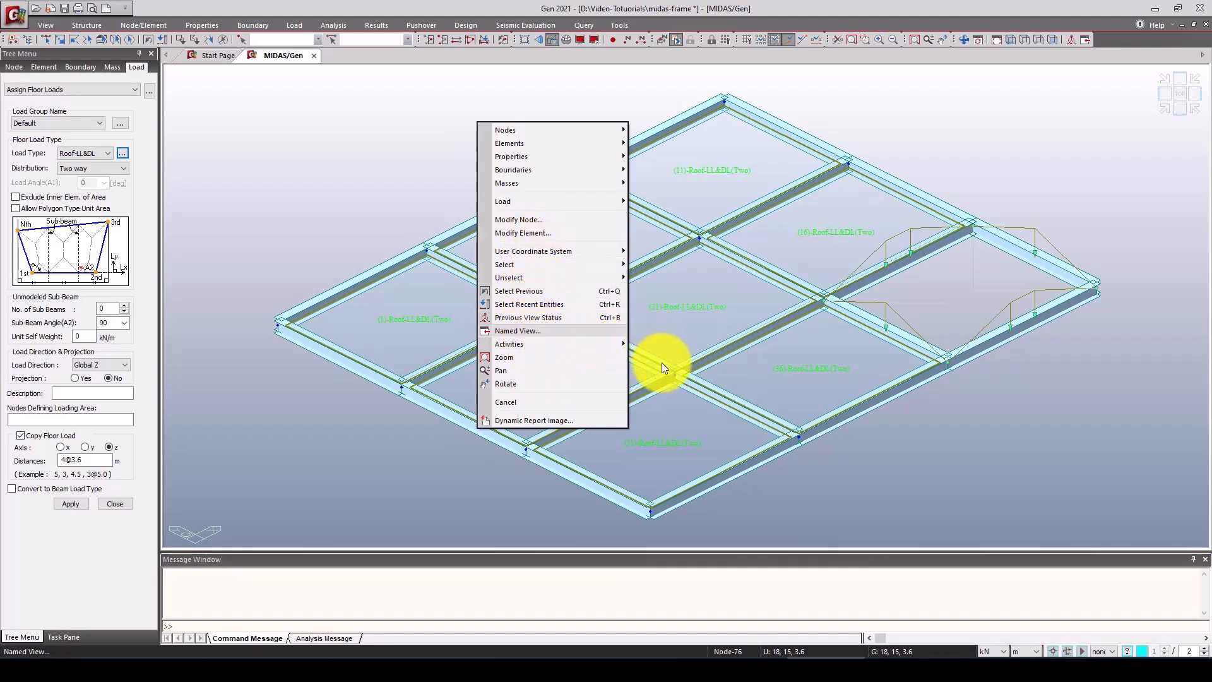
pyautogui.click(654, 385)
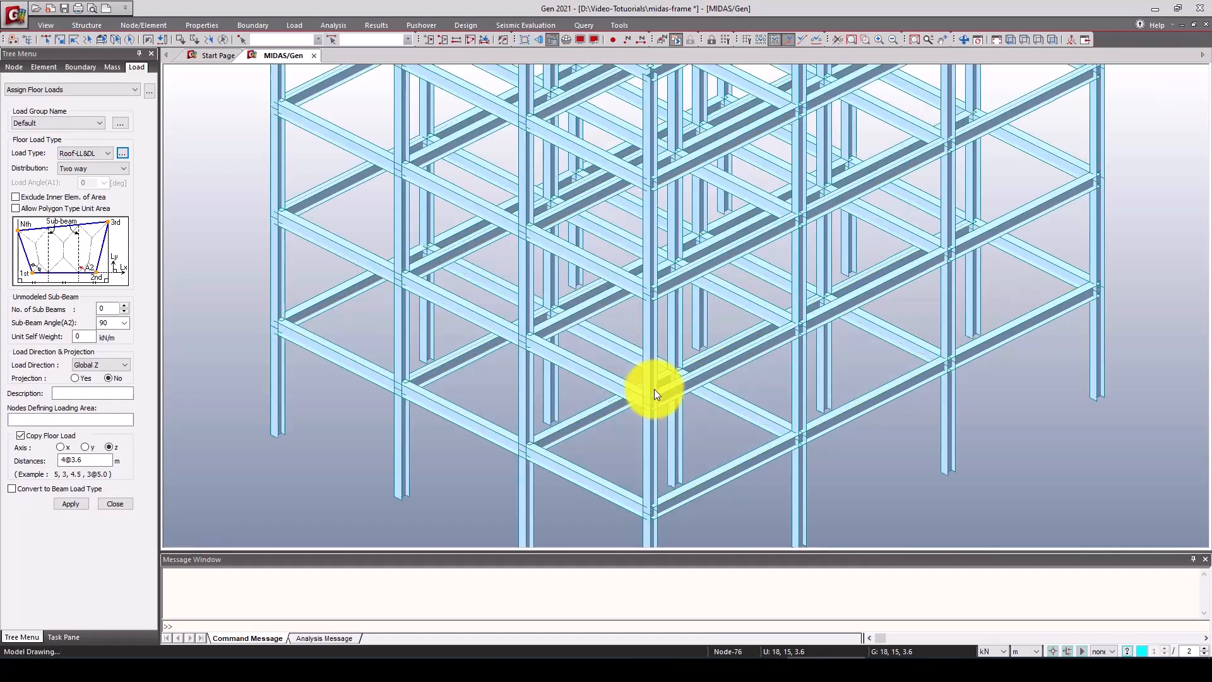
pyautogui.scroll(-10, 565, 347)
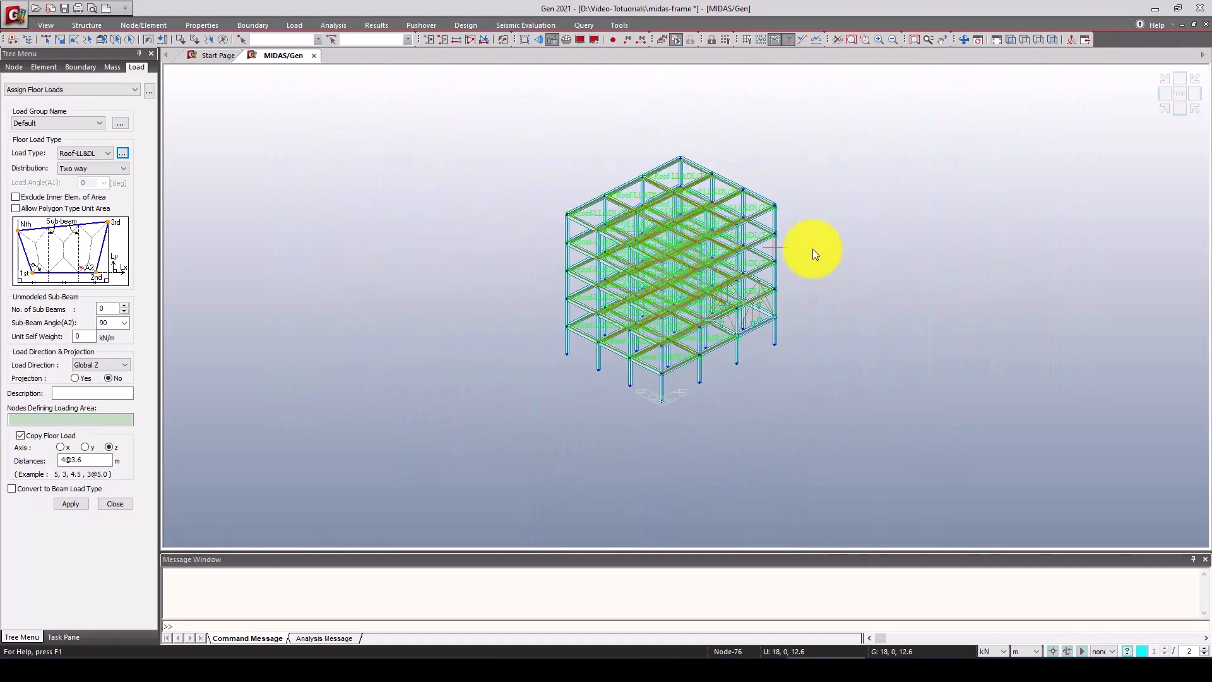
pyautogui.scroll(4, 839, 222)
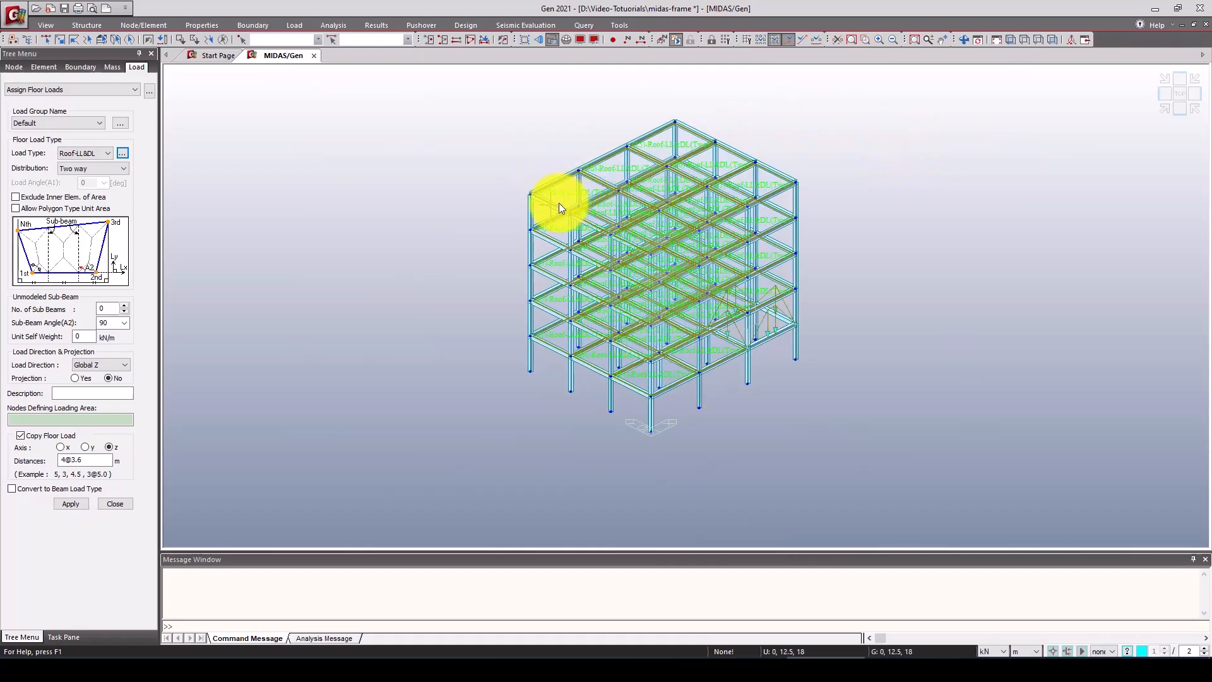
pyautogui.click(113, 502)
# Step: Examine which loads are held by the DL, LL and EX static load cases in the works tree
pyautogui.click(93, 273)
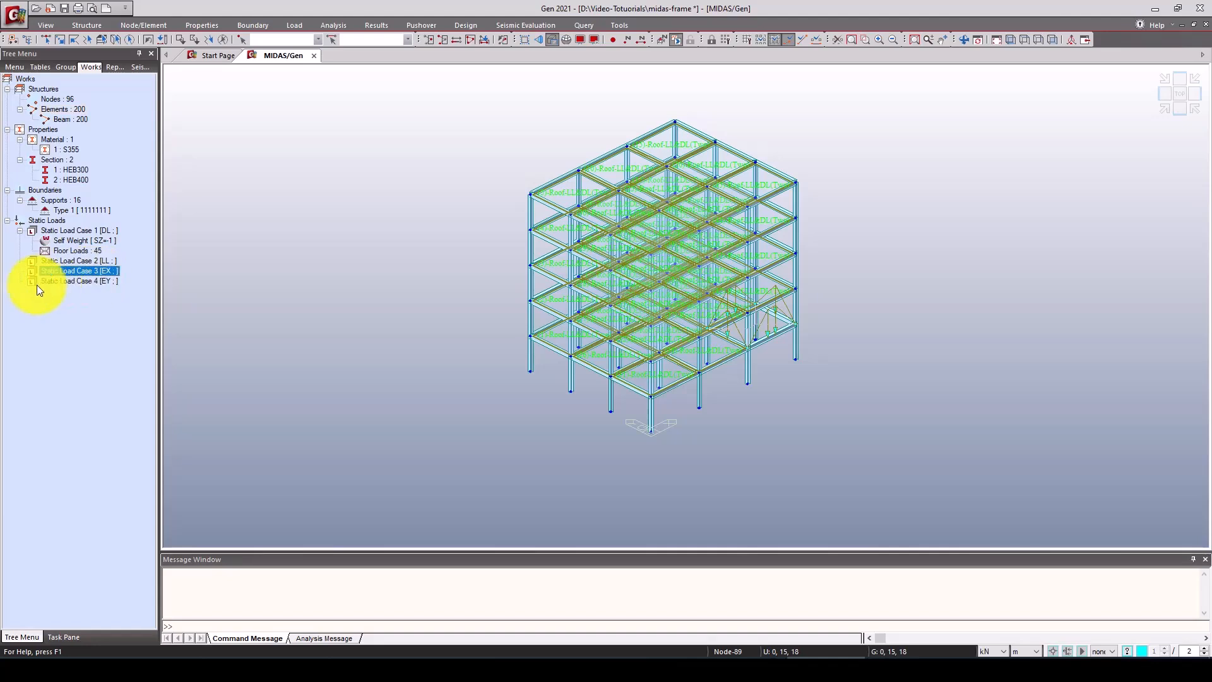
pyautogui.click(89, 261)
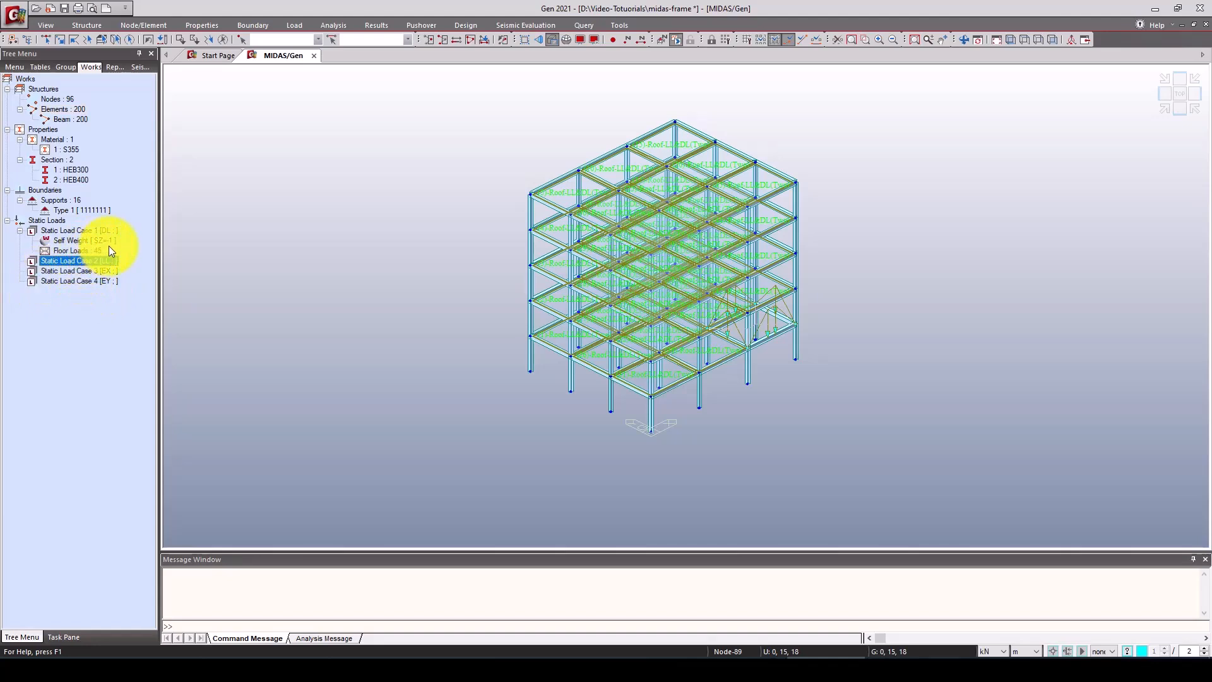
pyautogui.click(74, 251)
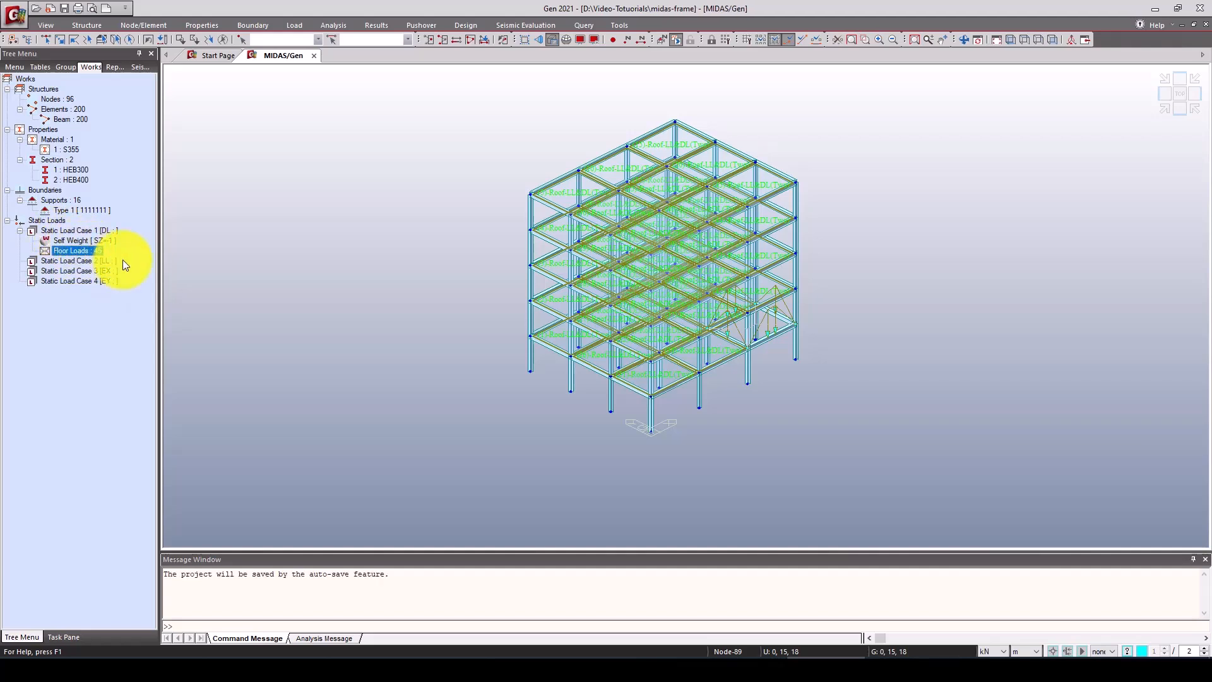
pyautogui.click(67, 261)
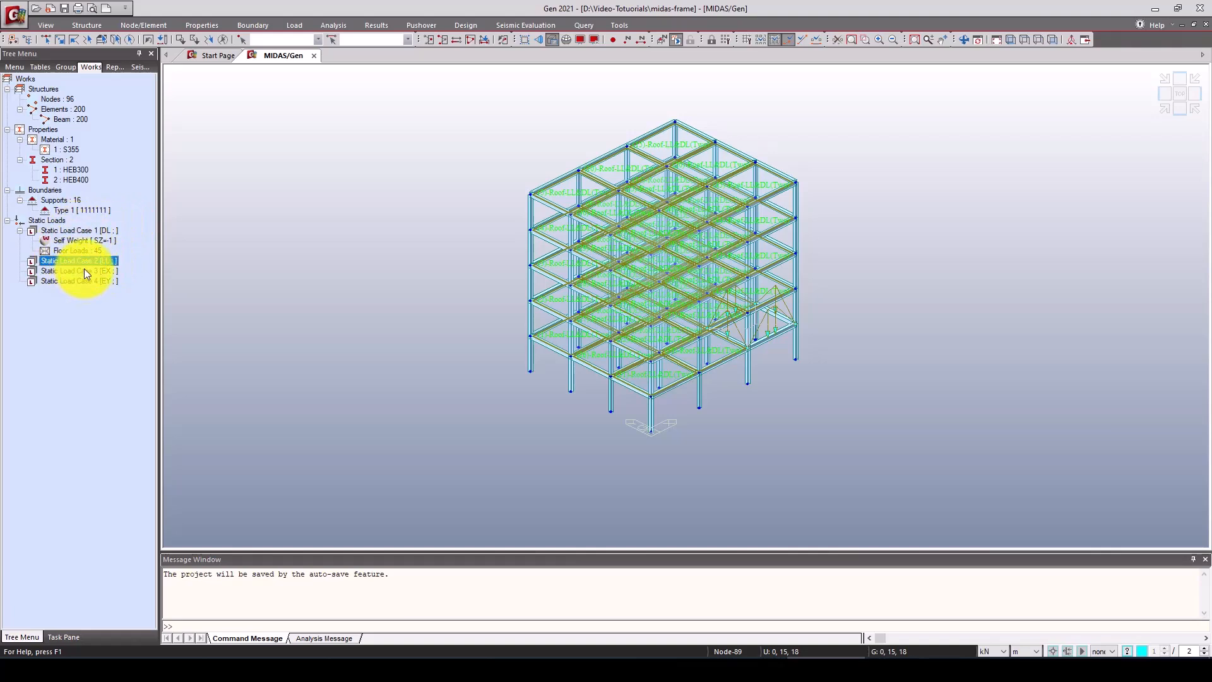
pyautogui.click(92, 270)
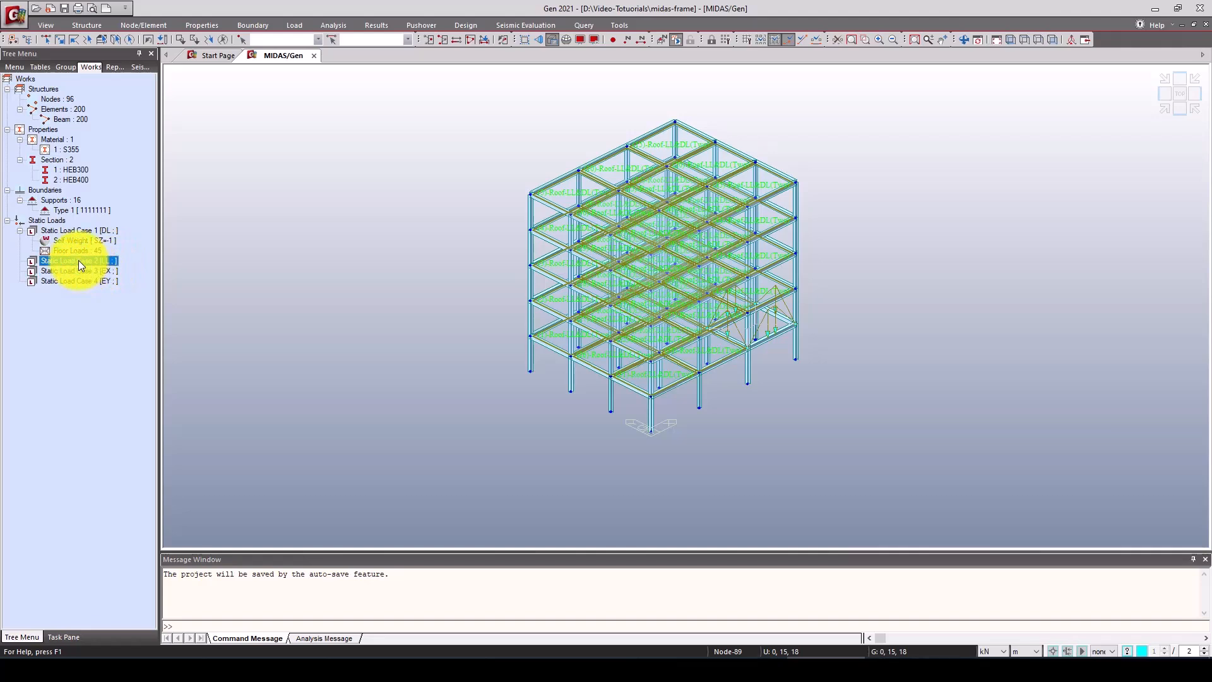
pyautogui.click(100, 262)
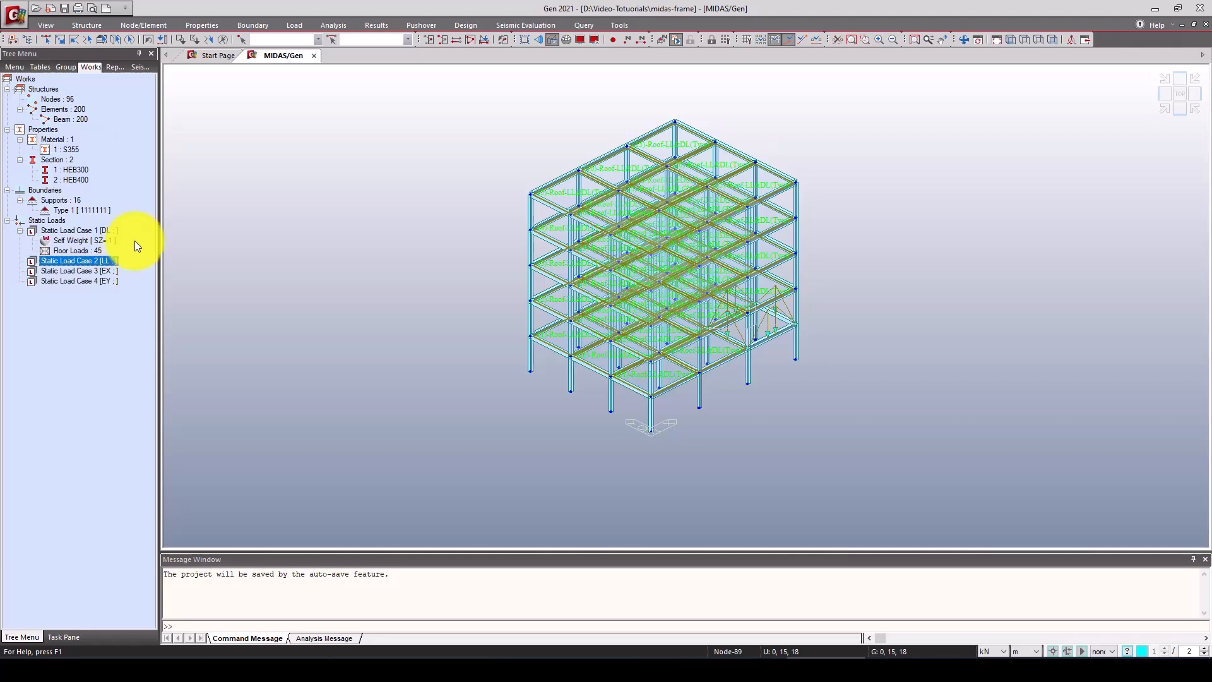
pyautogui.rightClick(72, 260)
pyautogui.click(50, 261)
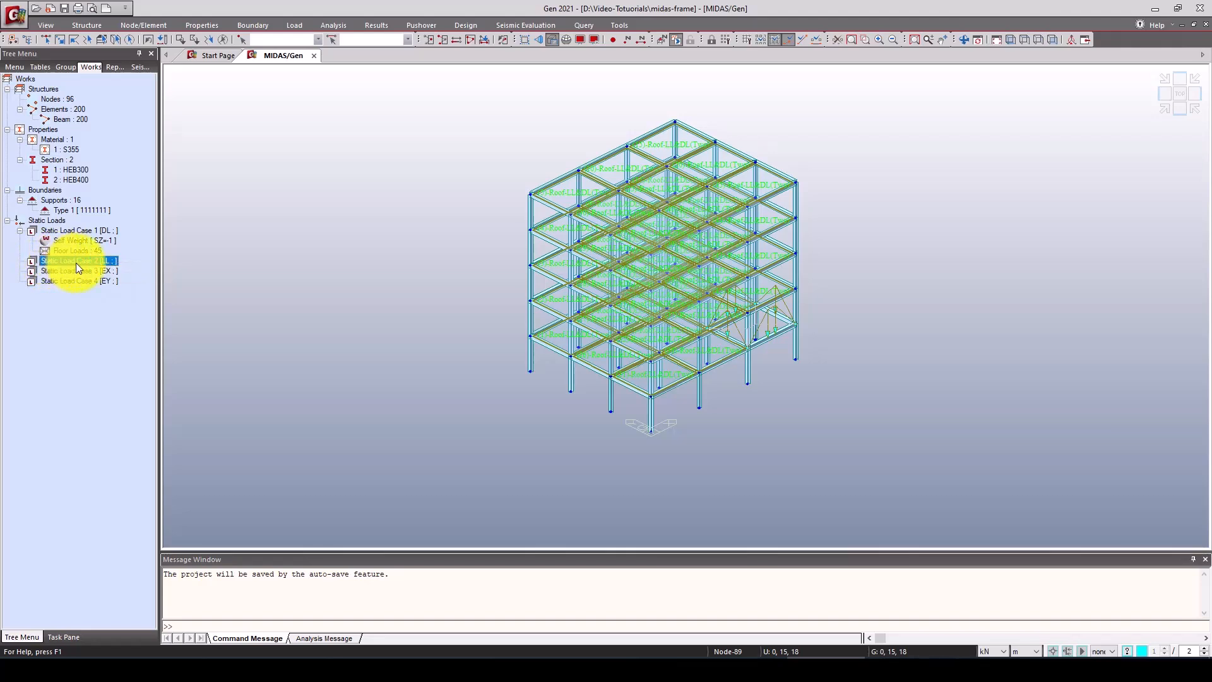
# Step: Open the static load case definitions and delete the live load case LL
pyautogui.rightClick(76, 262)
pyautogui.click(110, 274)
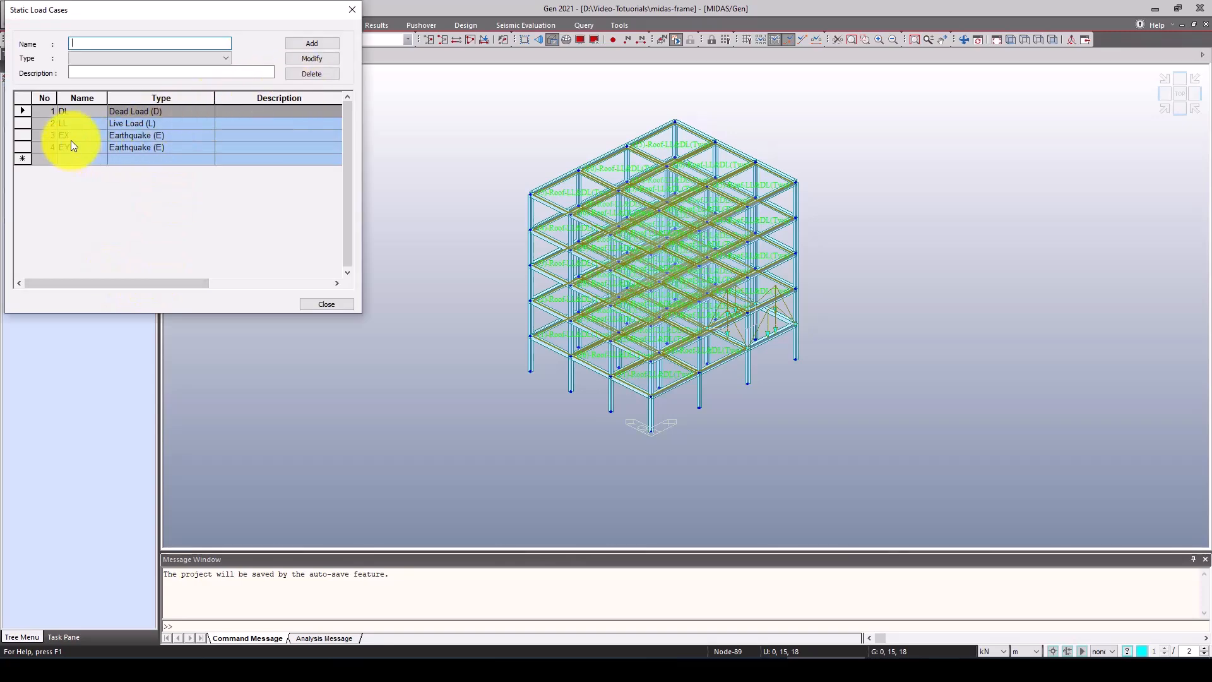
pyautogui.click(85, 123)
pyautogui.click(307, 74)
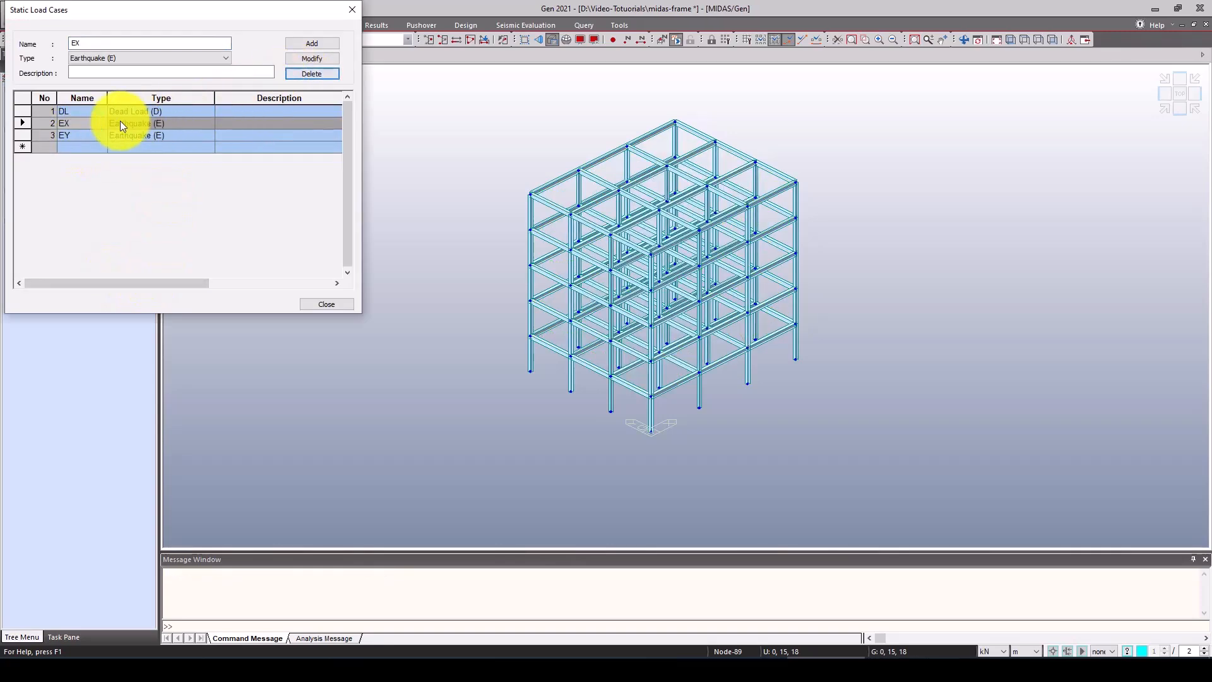
# Step: Rename the DL dead load case as DL&LL and close the static load case definitions
pyautogui.click(84, 112)
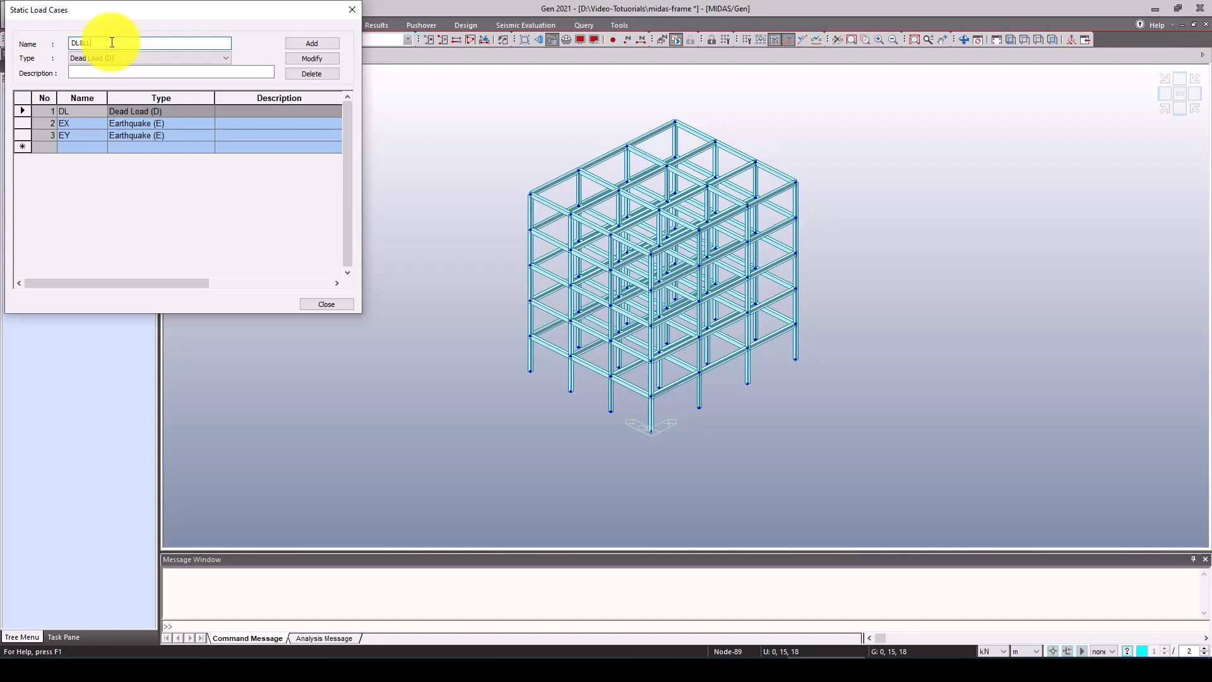
pyautogui.click(301, 63)
pyautogui.click(325, 304)
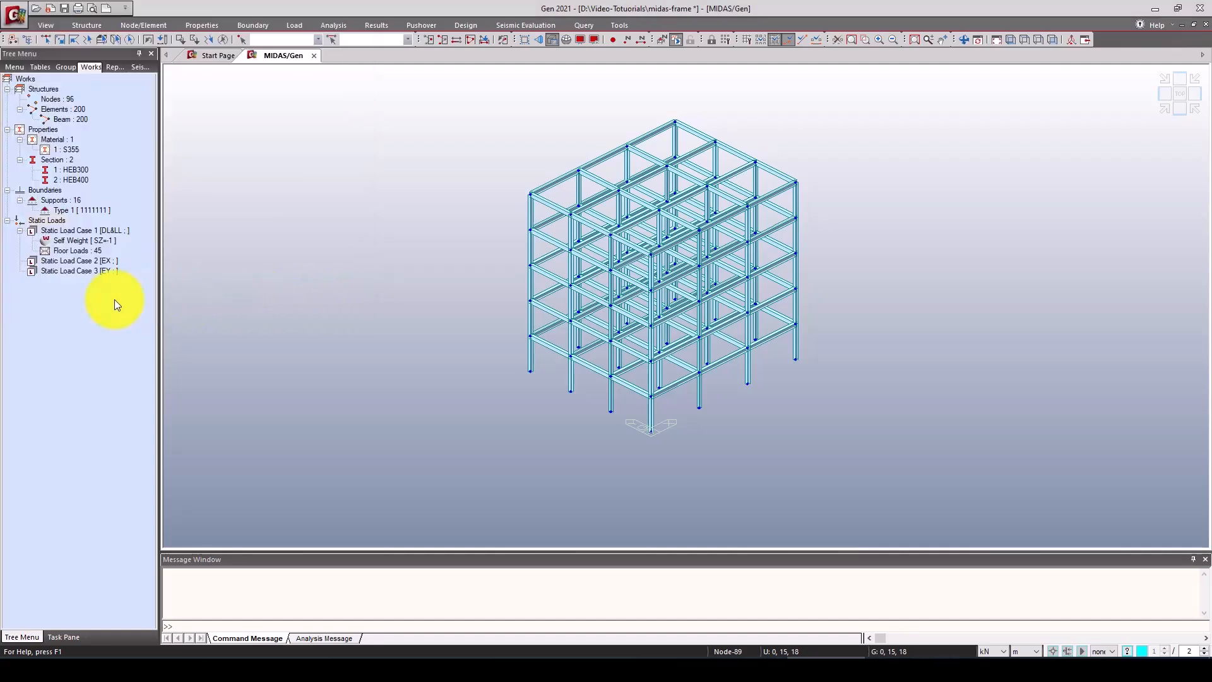
pyautogui.click(103, 264)
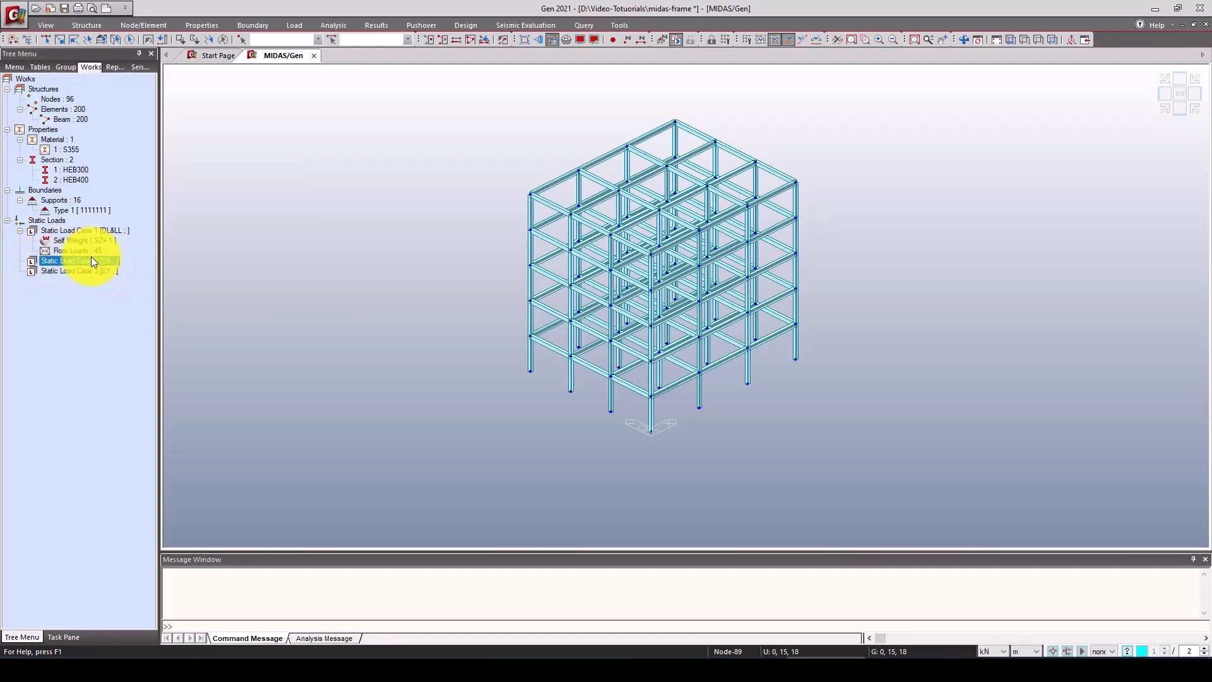
# Step: Start a static seismic load specification for load case EX using the IBC2012(ASCE7-10) code with site class B
pyautogui.click(101, 243)
pyautogui.click(93, 260)
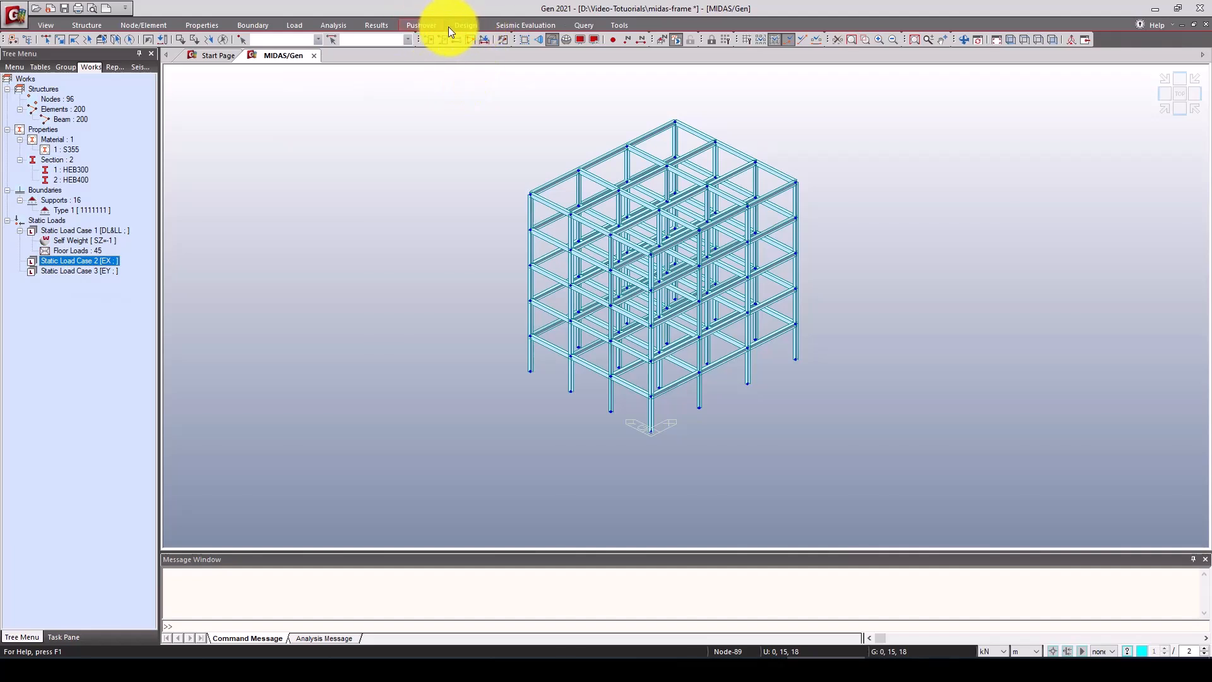
pyautogui.click(290, 24)
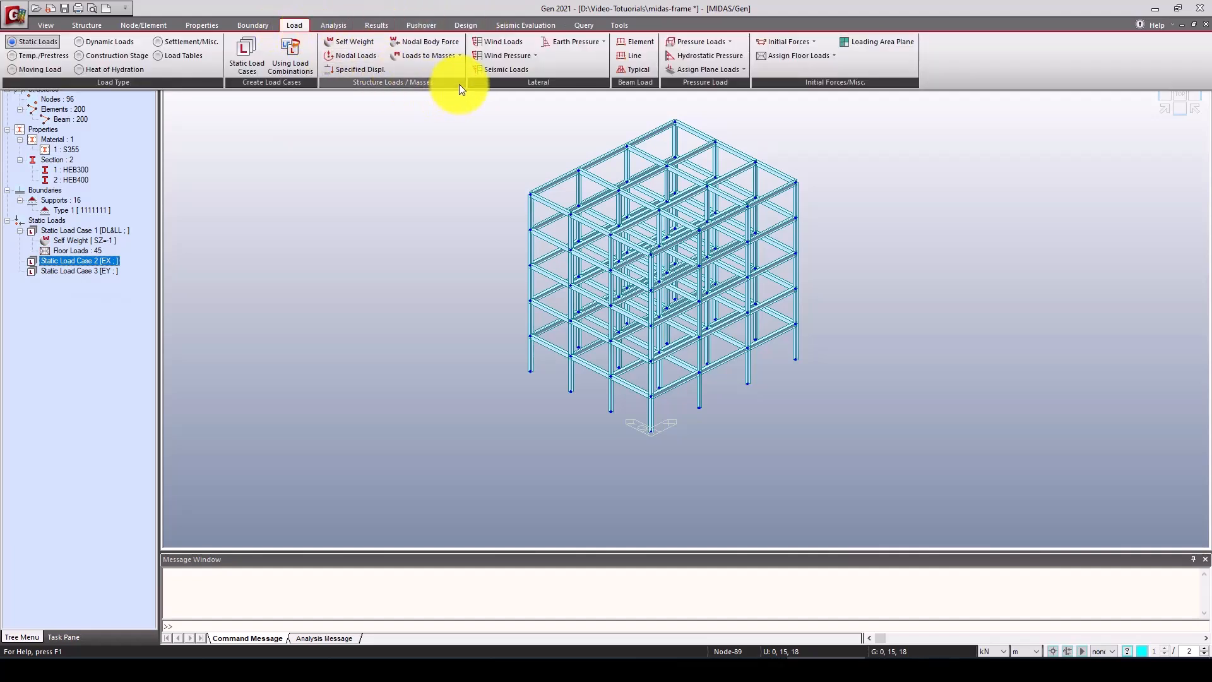
pyautogui.click(498, 70)
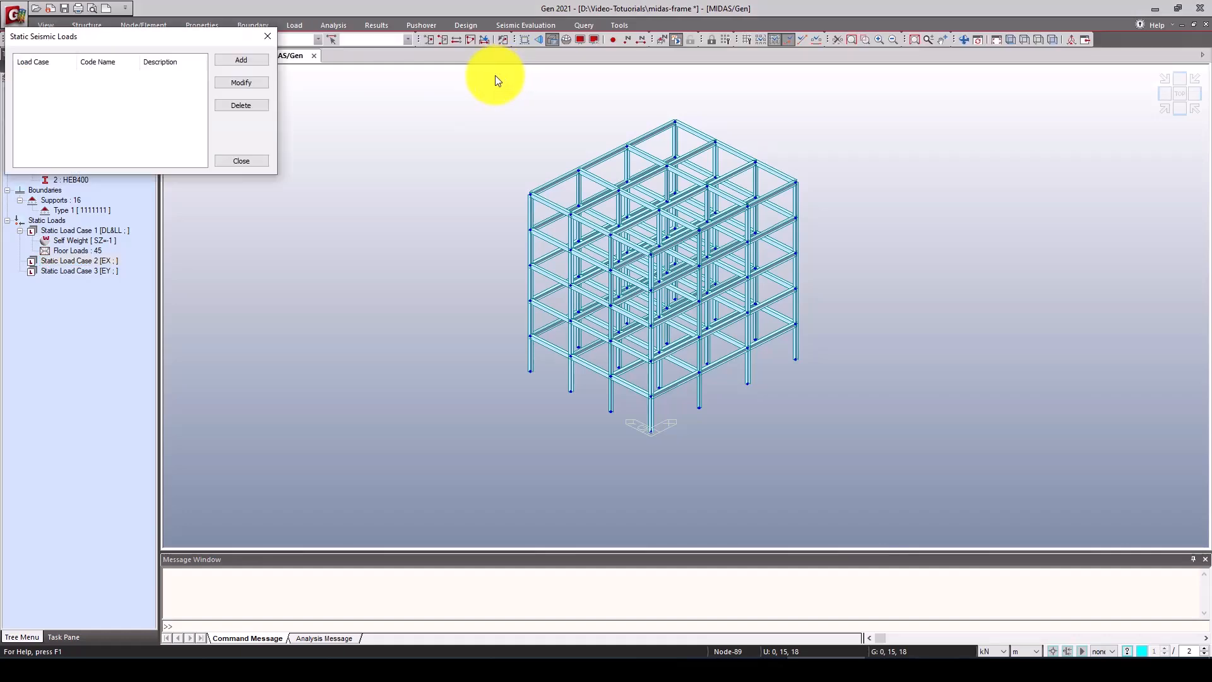
pyautogui.click(242, 61)
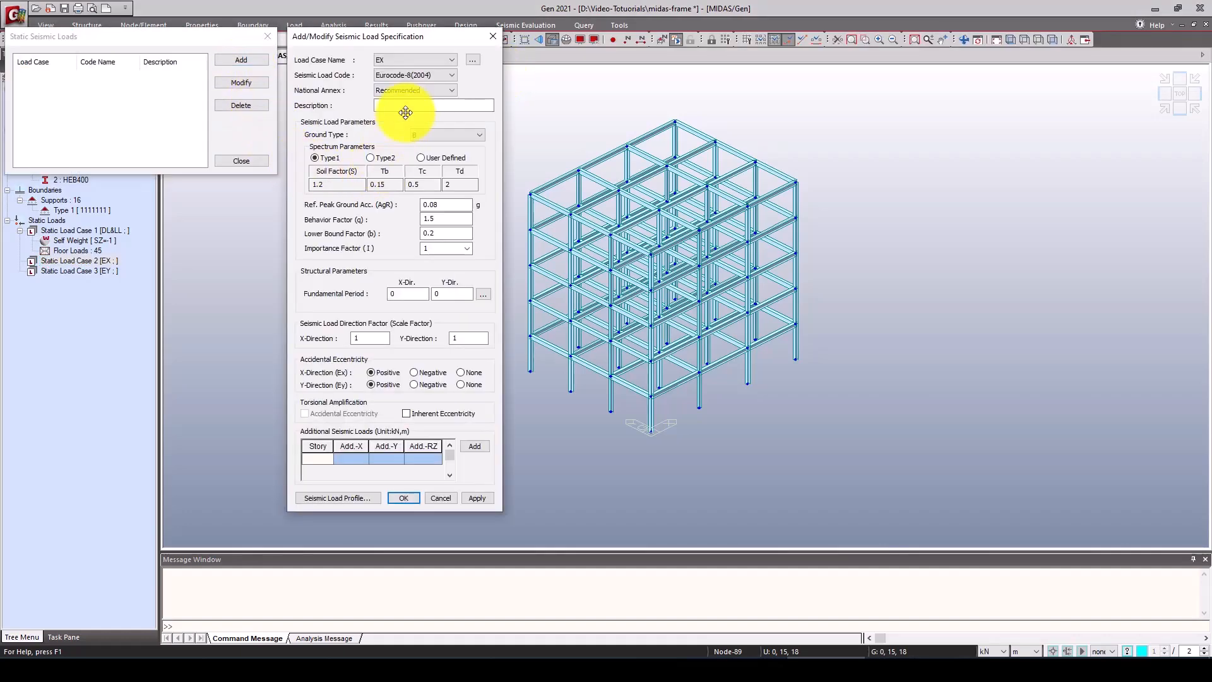
pyautogui.moveTo(413, 41); pyautogui.dragTo(431, 48)
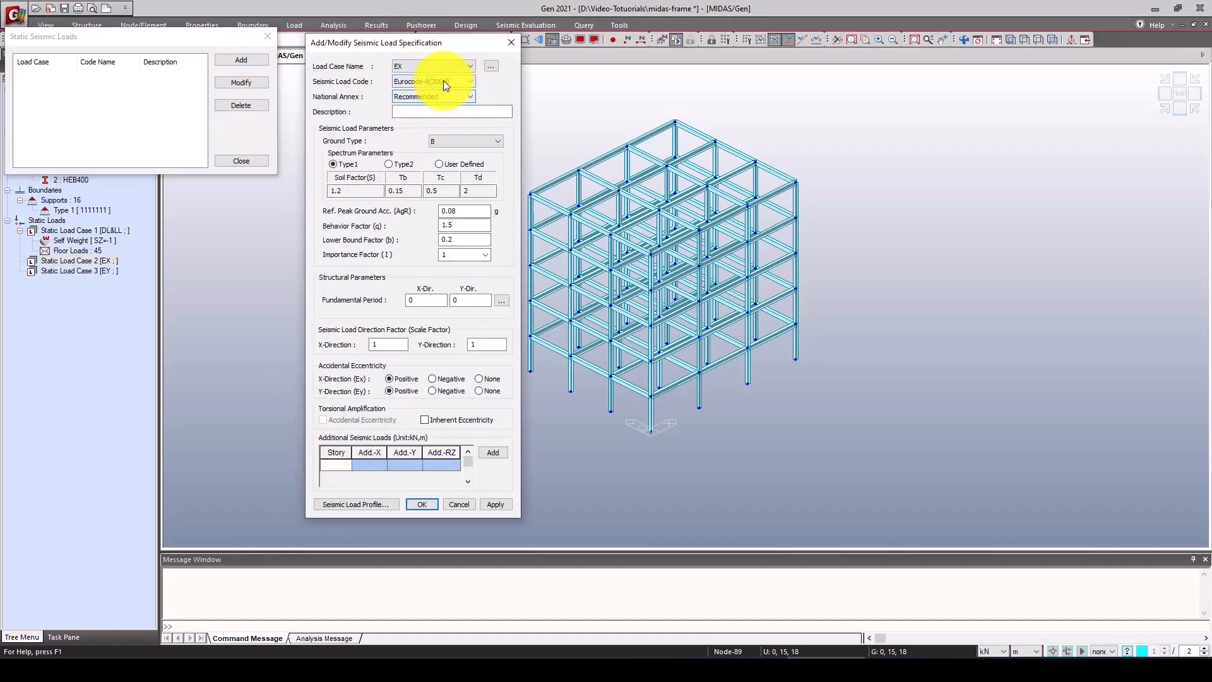
pyautogui.click(443, 81)
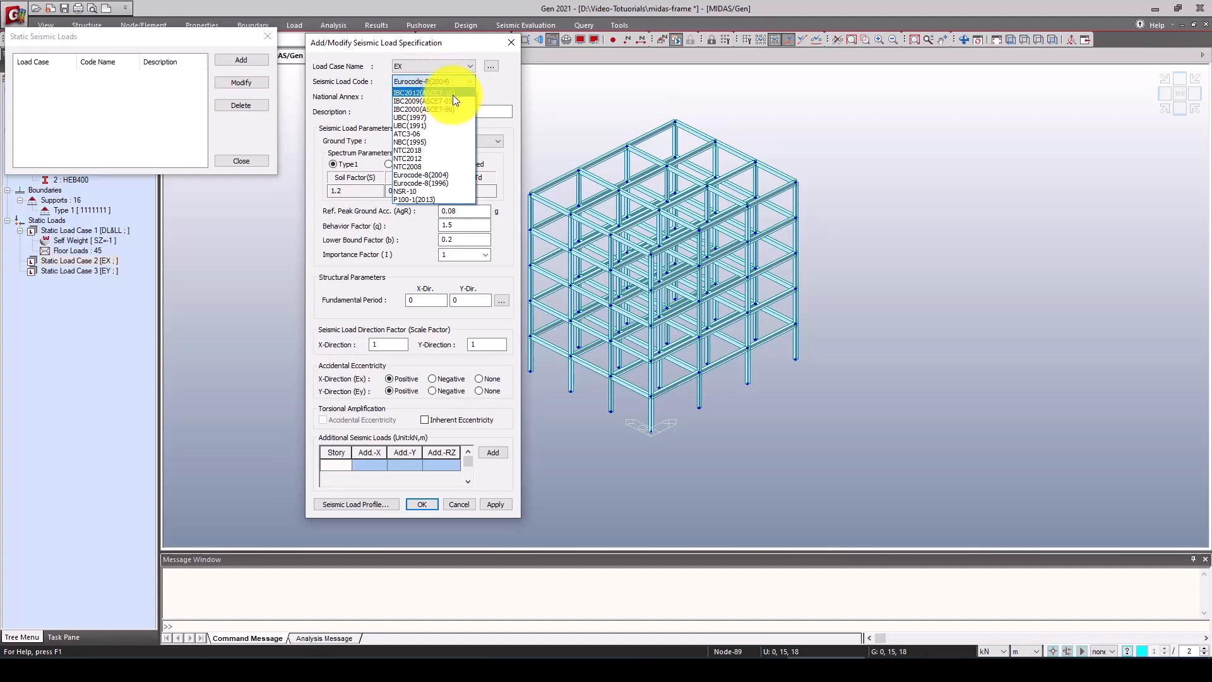
pyautogui.click(453, 94)
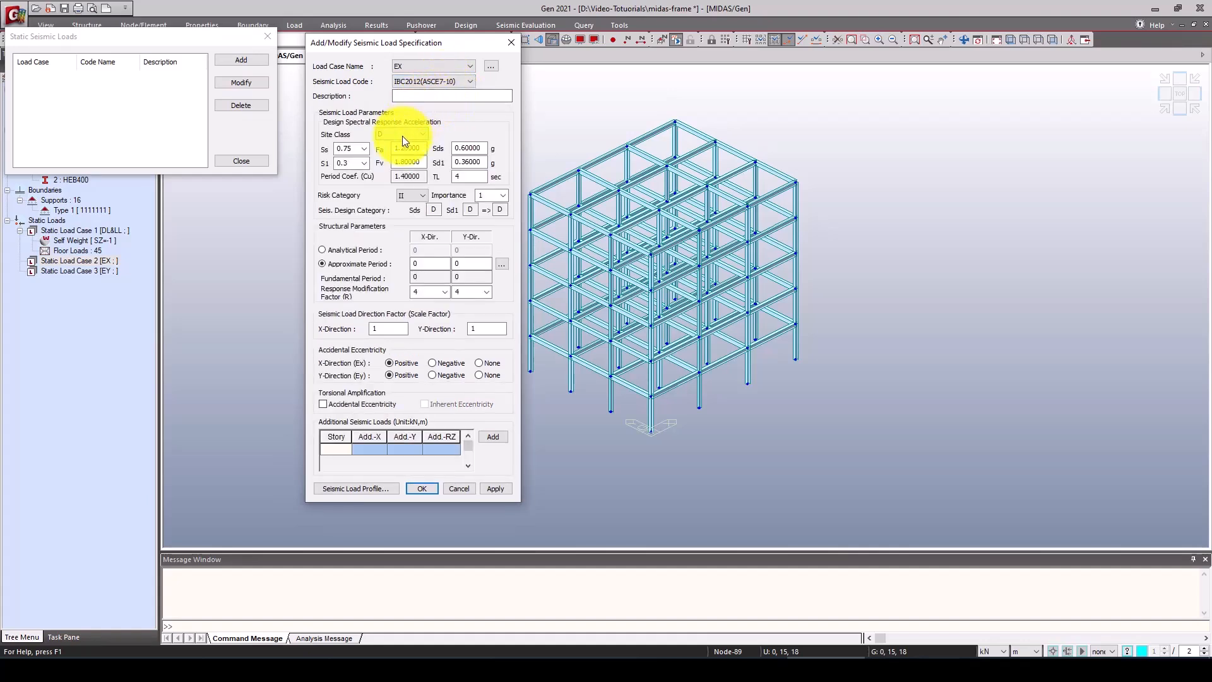
pyautogui.click(390, 134)
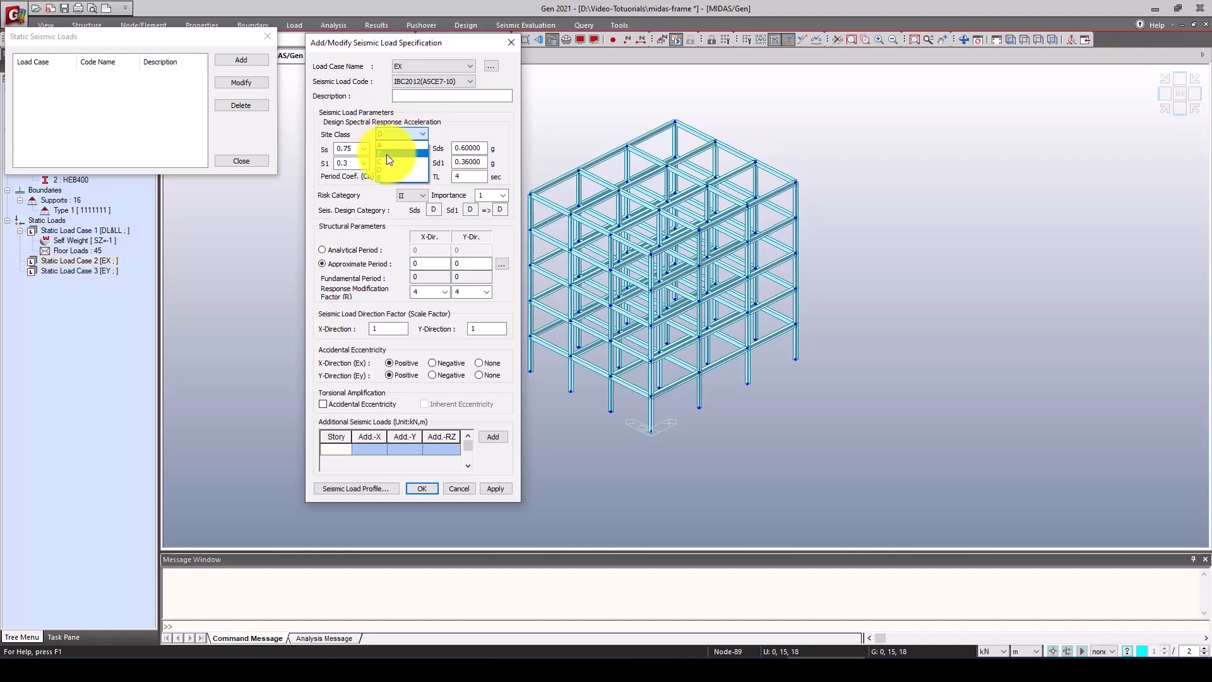
pyautogui.click(386, 153)
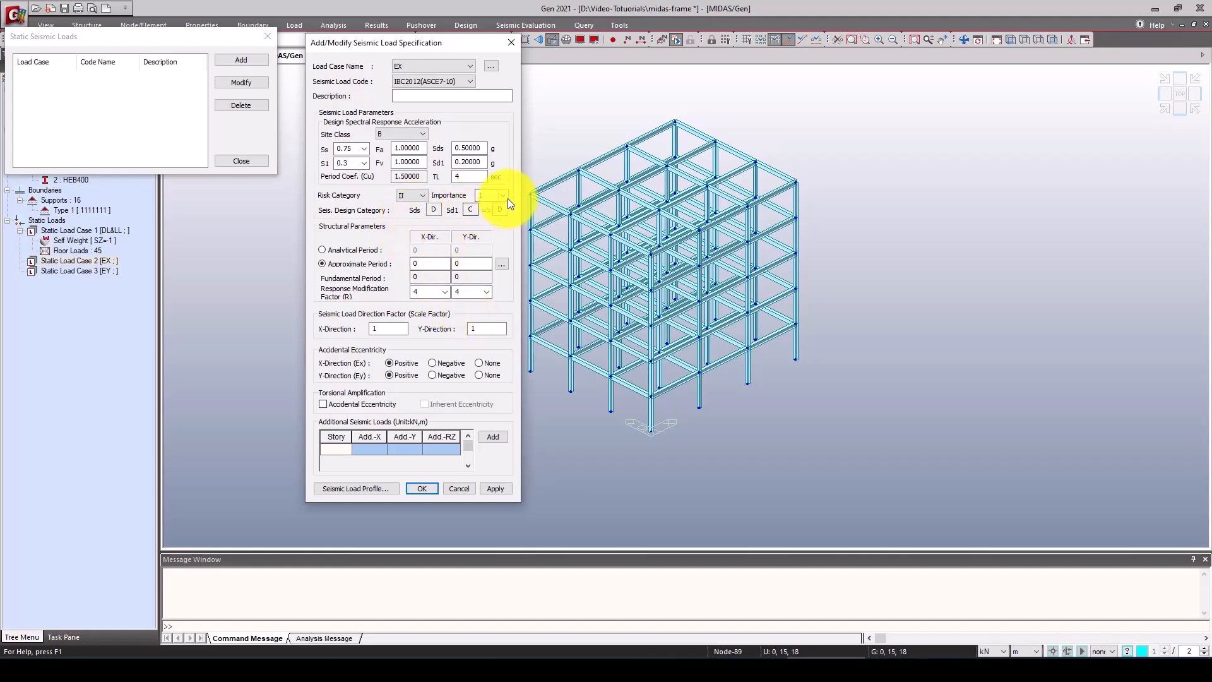
# Step: Examine the X- and Y-direction formulas in the approximate period calculator and keep the first formula for both
pyautogui.click(502, 263)
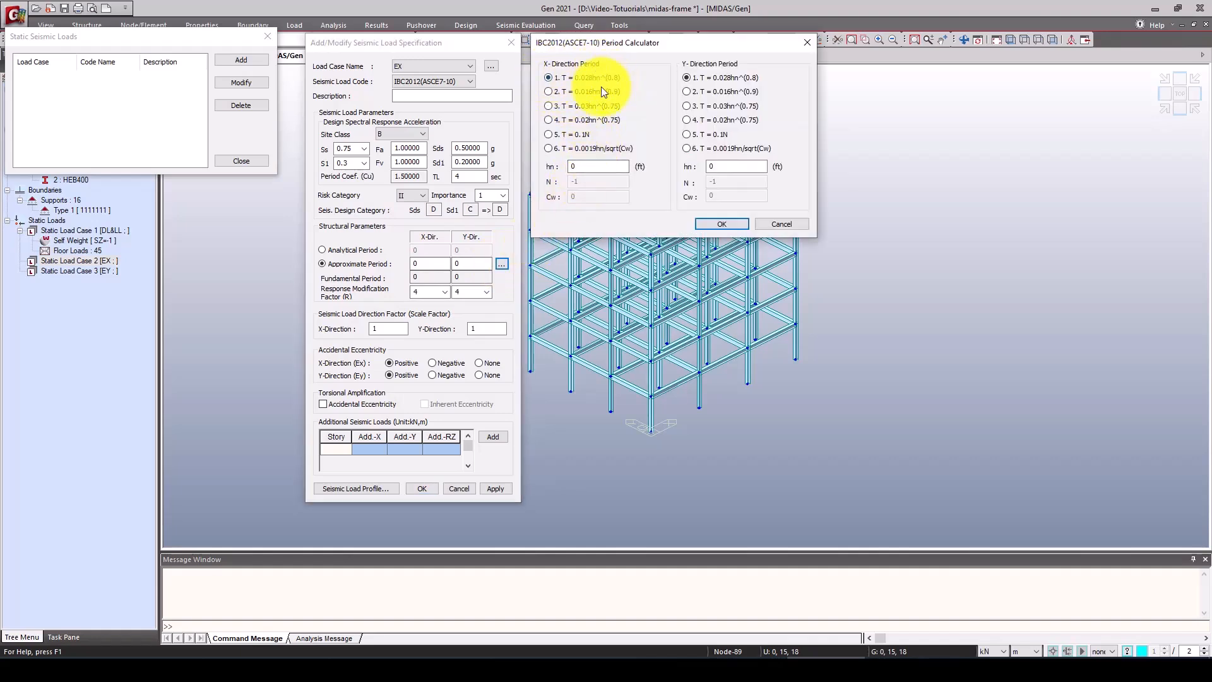
pyautogui.click(707, 224)
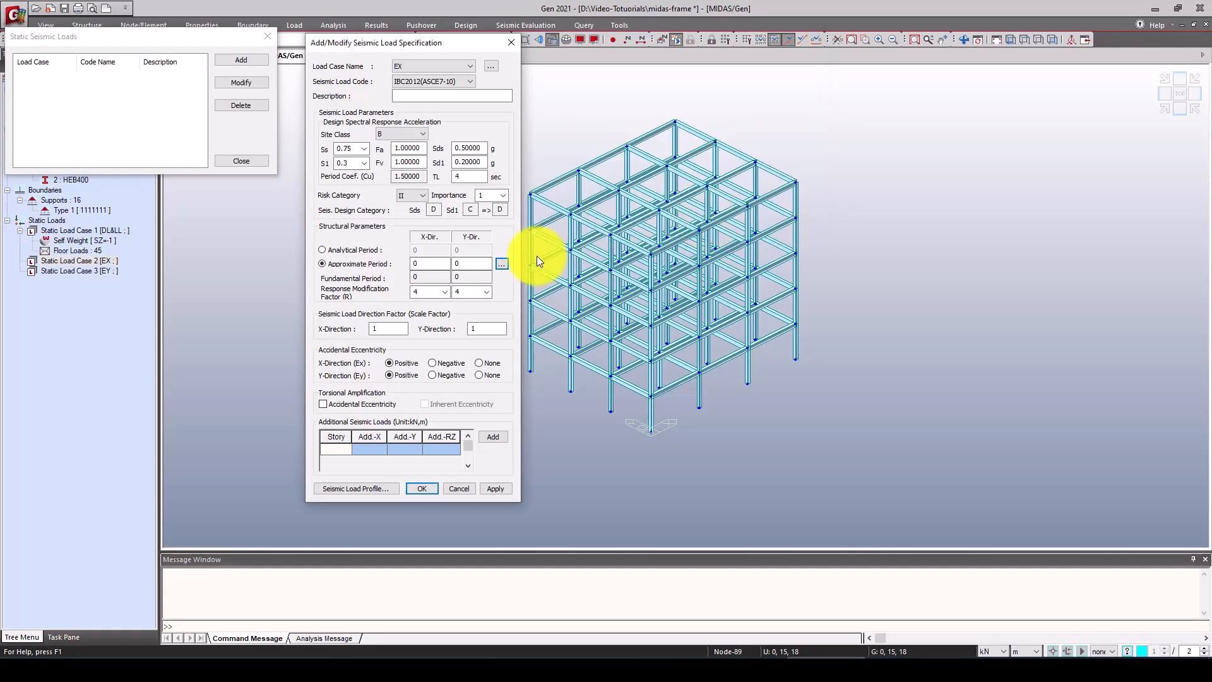
pyautogui.click(501, 263)
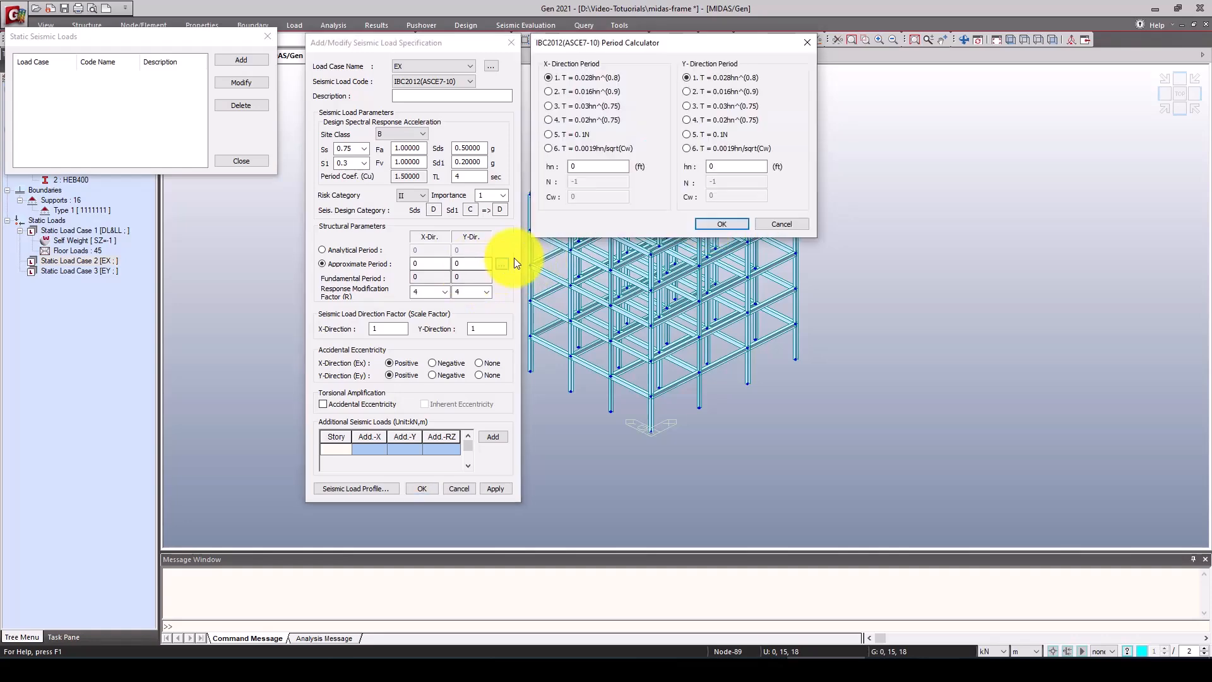
pyautogui.click(720, 224)
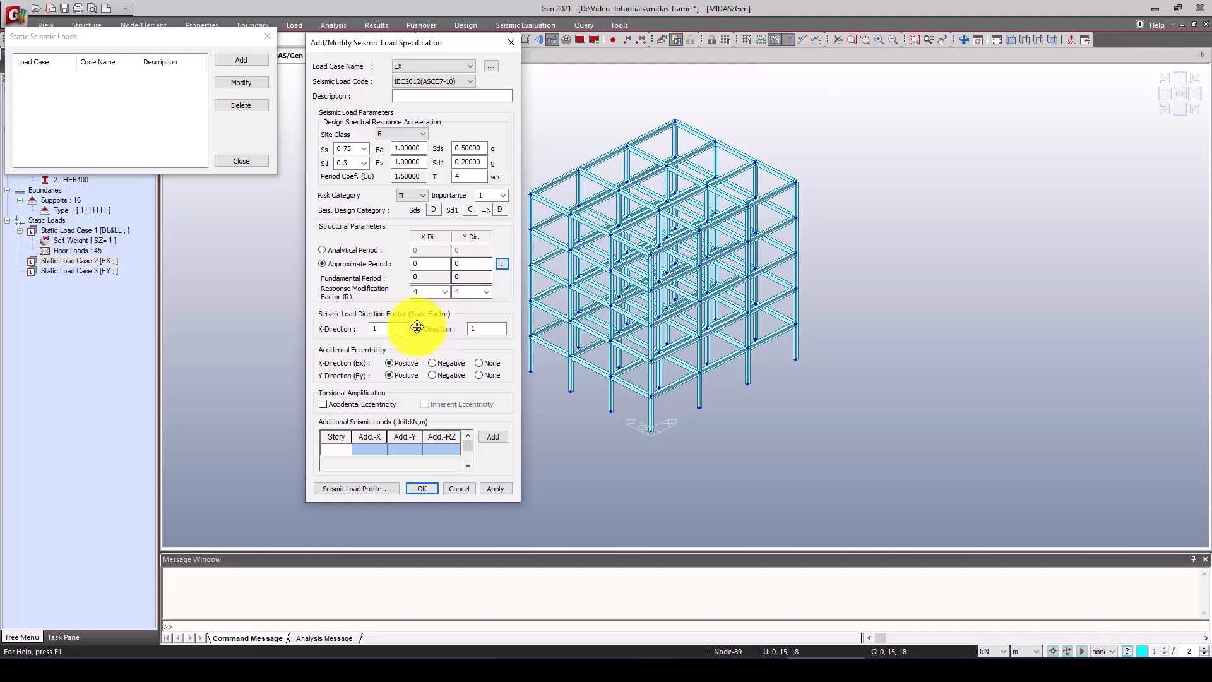
# Step: Set the response modification factor to 8 in both directions and the Y-direction scale factor to 0
pyautogui.click(444, 292)
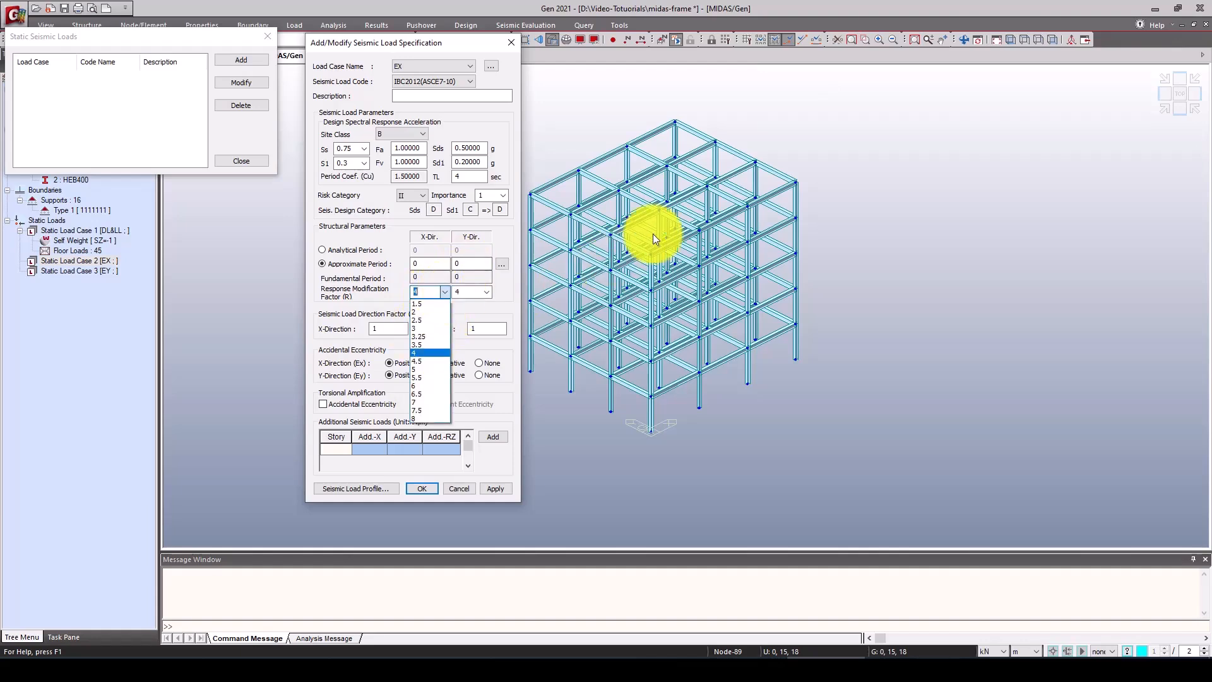
pyautogui.click(424, 418)
pyautogui.click(486, 292)
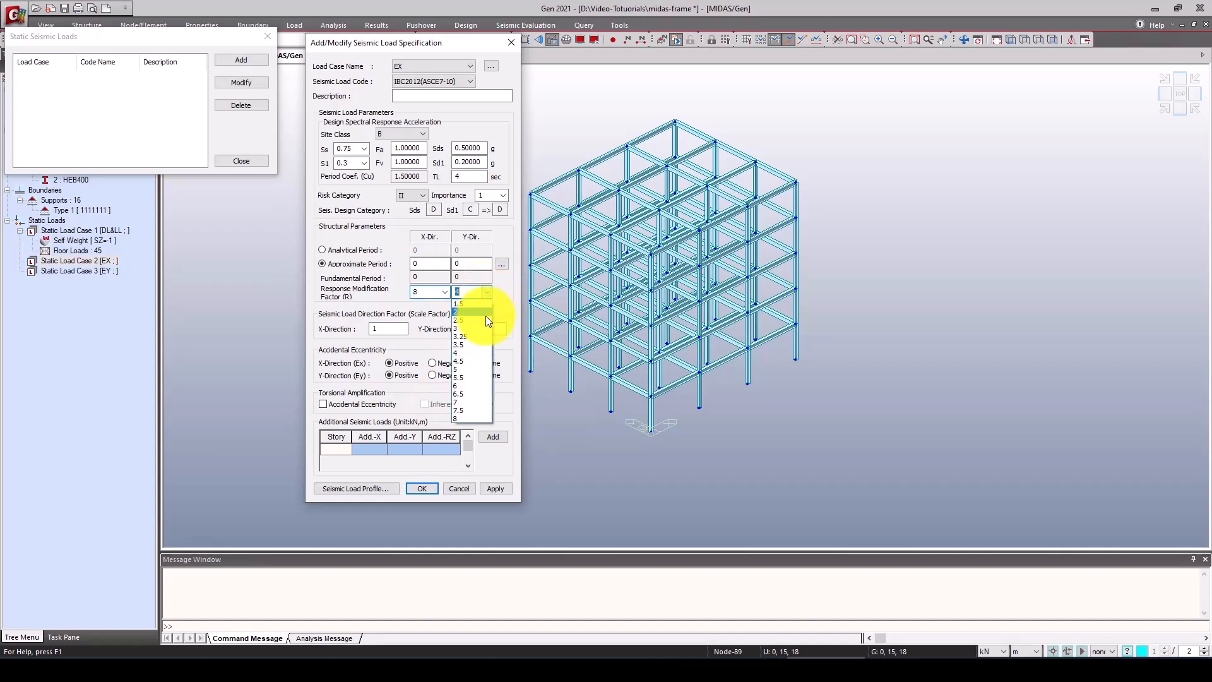
pyautogui.click(472, 417)
pyautogui.click(500, 264)
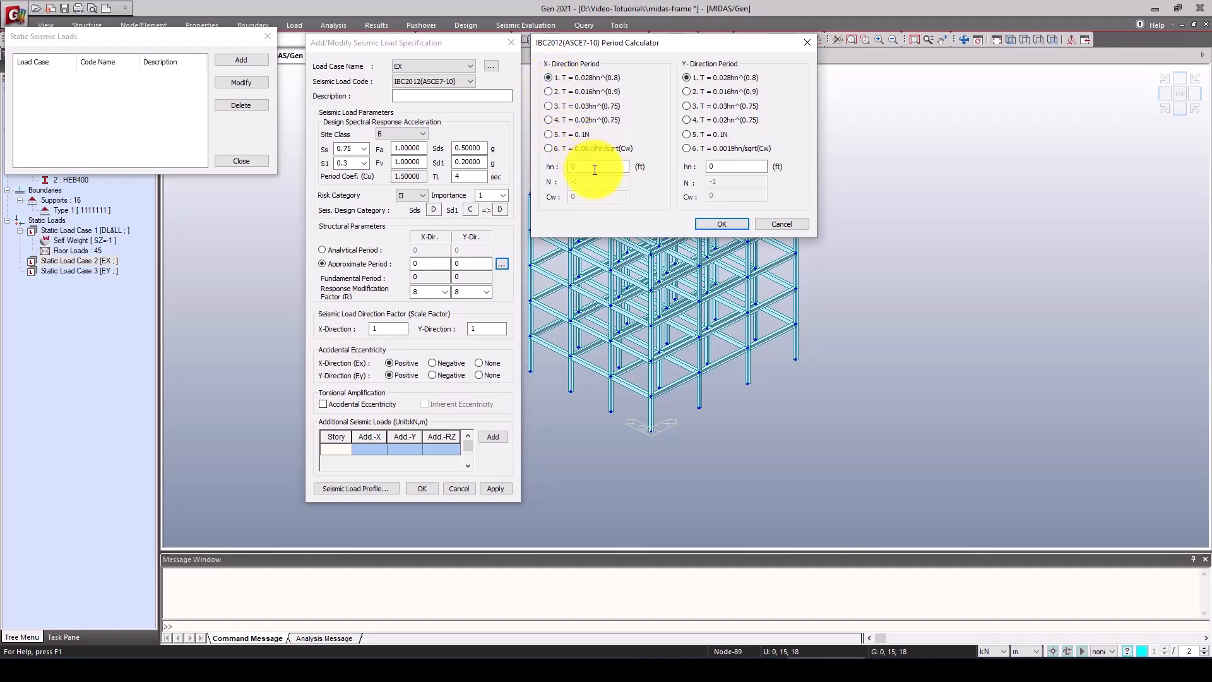
pyautogui.click(717, 226)
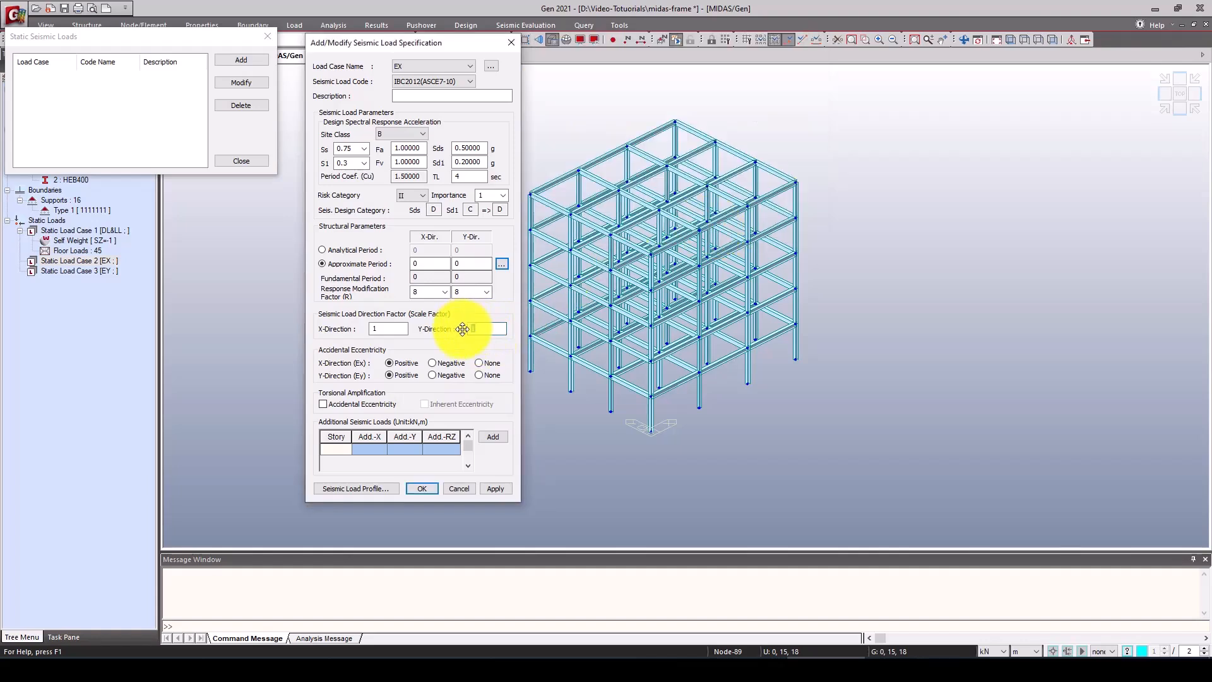
pyautogui.doubleClick(475, 328)
pyautogui.write('0')
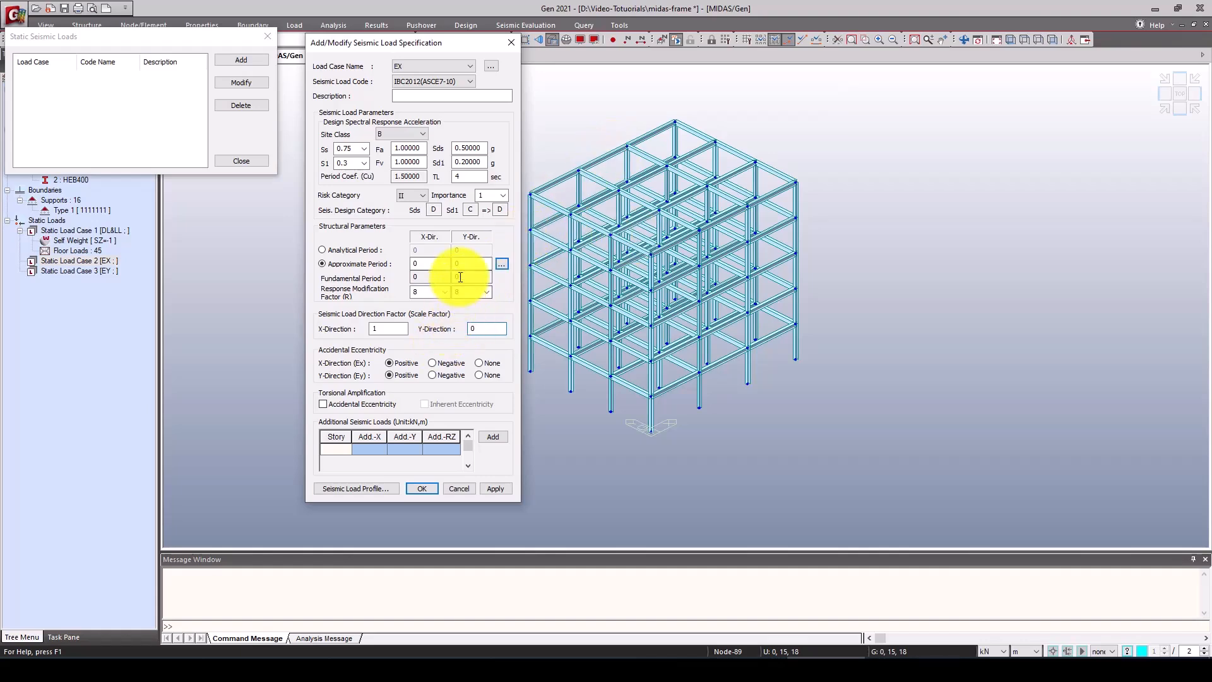
# Step: Review the Ss and S1 options, keep S1 at 0.3, and discard the seismic load specification
pyautogui.click(419, 263)
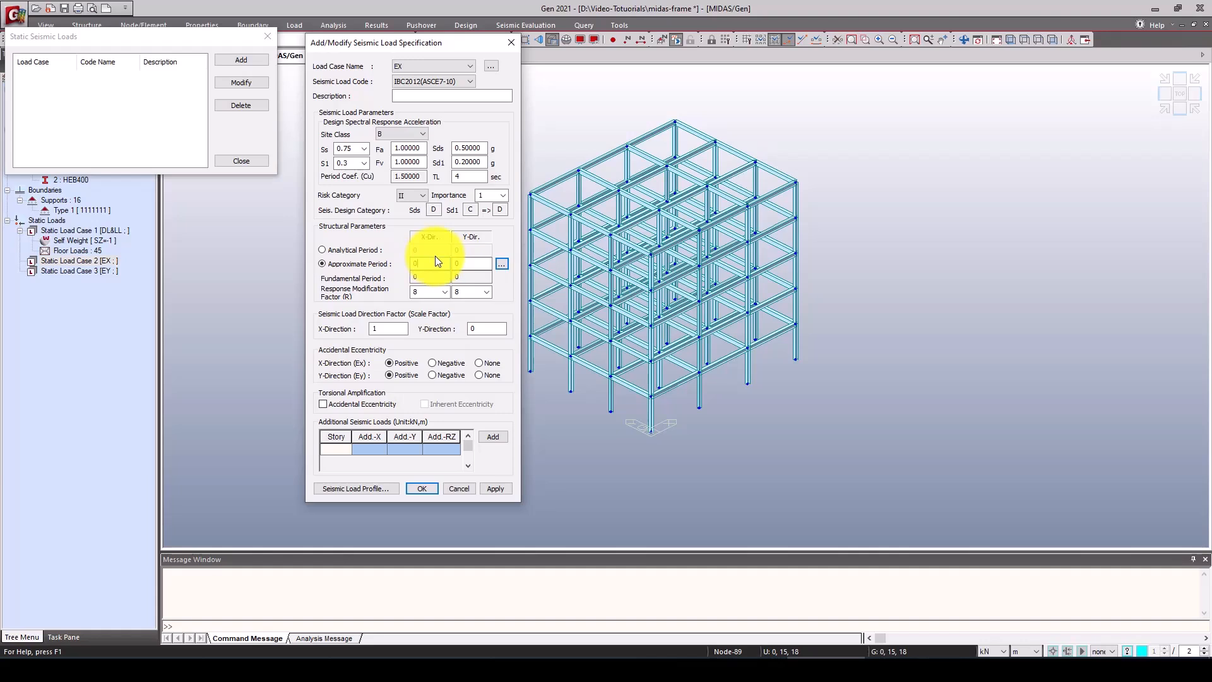
pyautogui.click(362, 148)
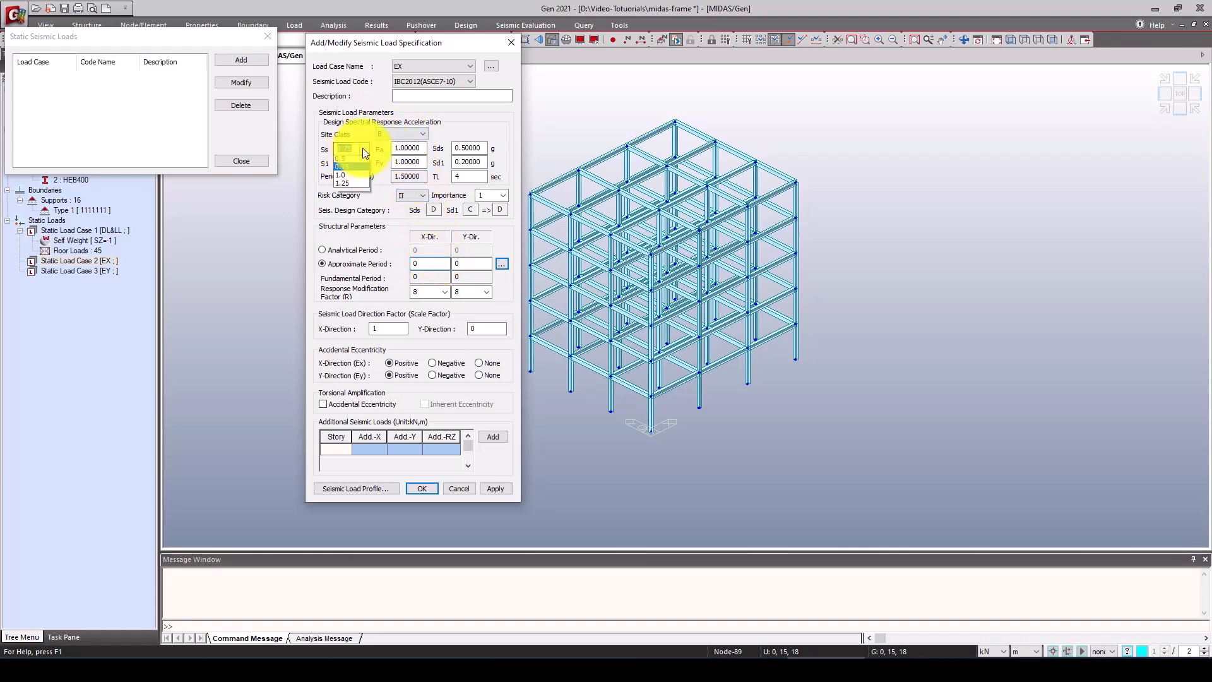
pyautogui.click(365, 162)
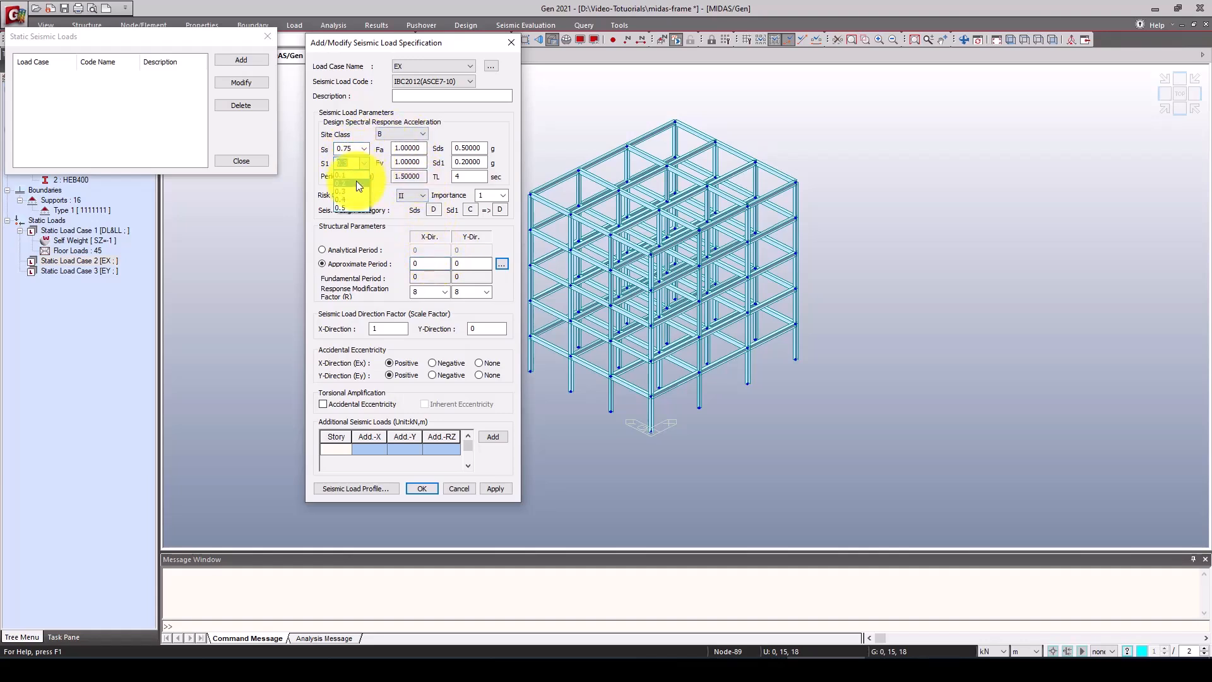
pyautogui.click(353, 192)
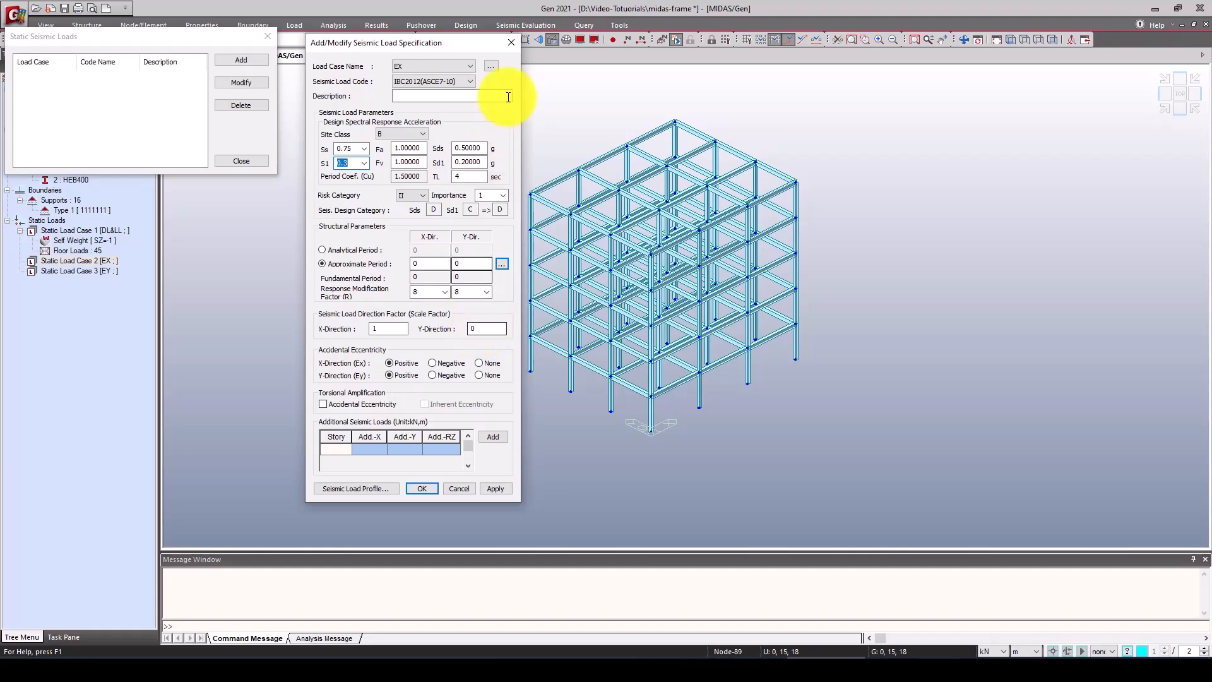
pyautogui.click(510, 41)
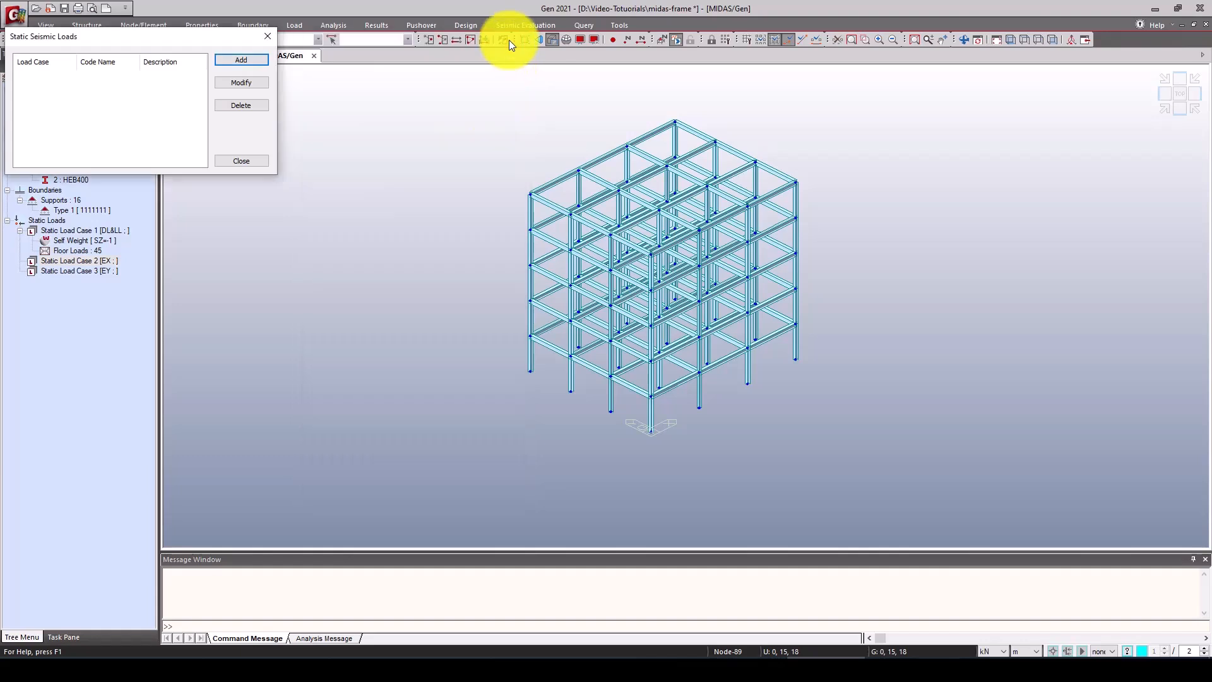
pyautogui.click(268, 36)
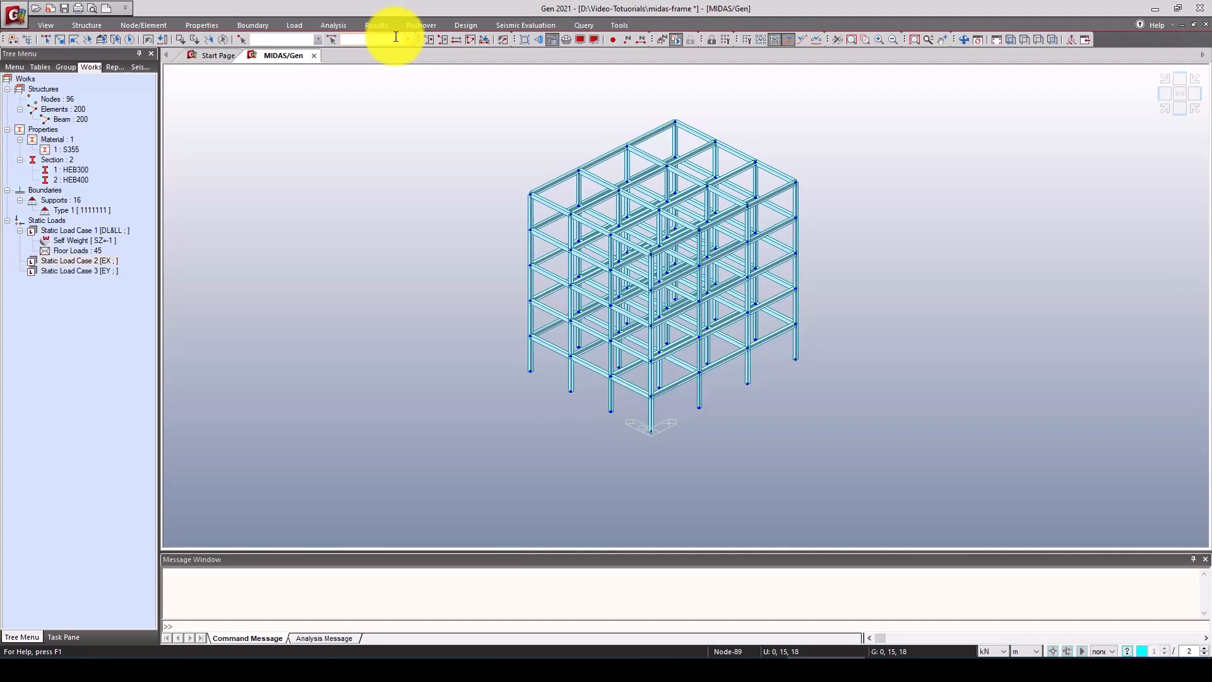
# Step: Convert the DL&LL load case to masses in the X, Y directions with a scale factor of 1
pyautogui.click(297, 25)
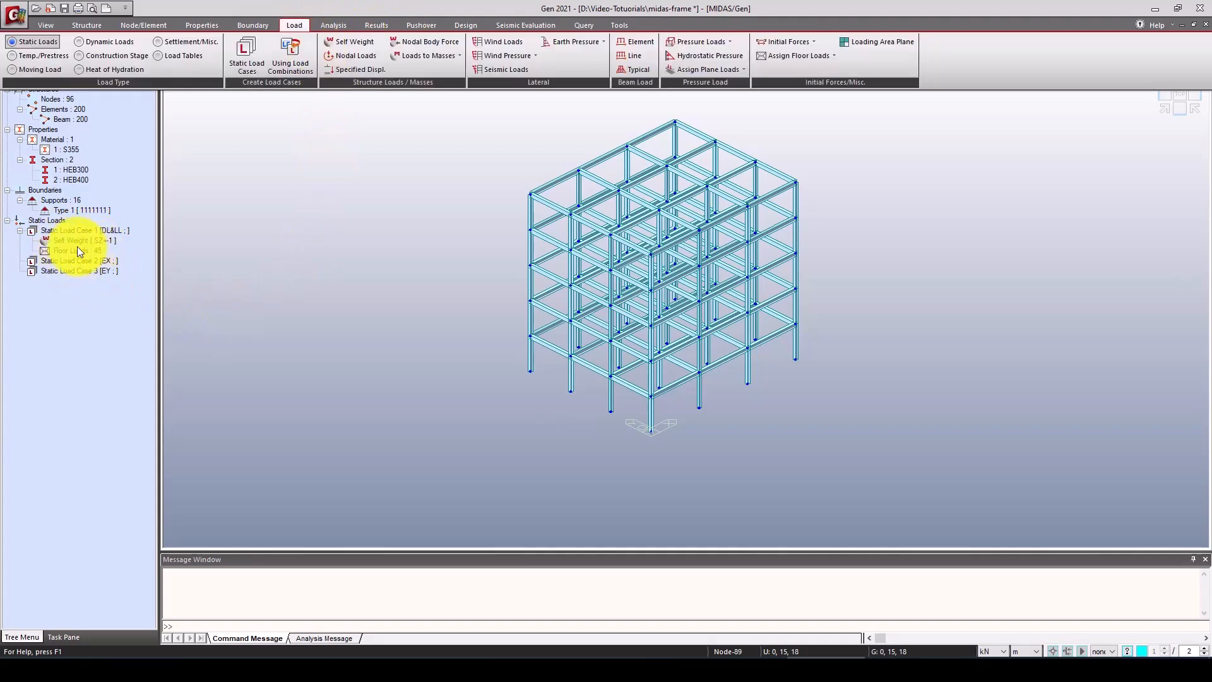
pyautogui.click(414, 58)
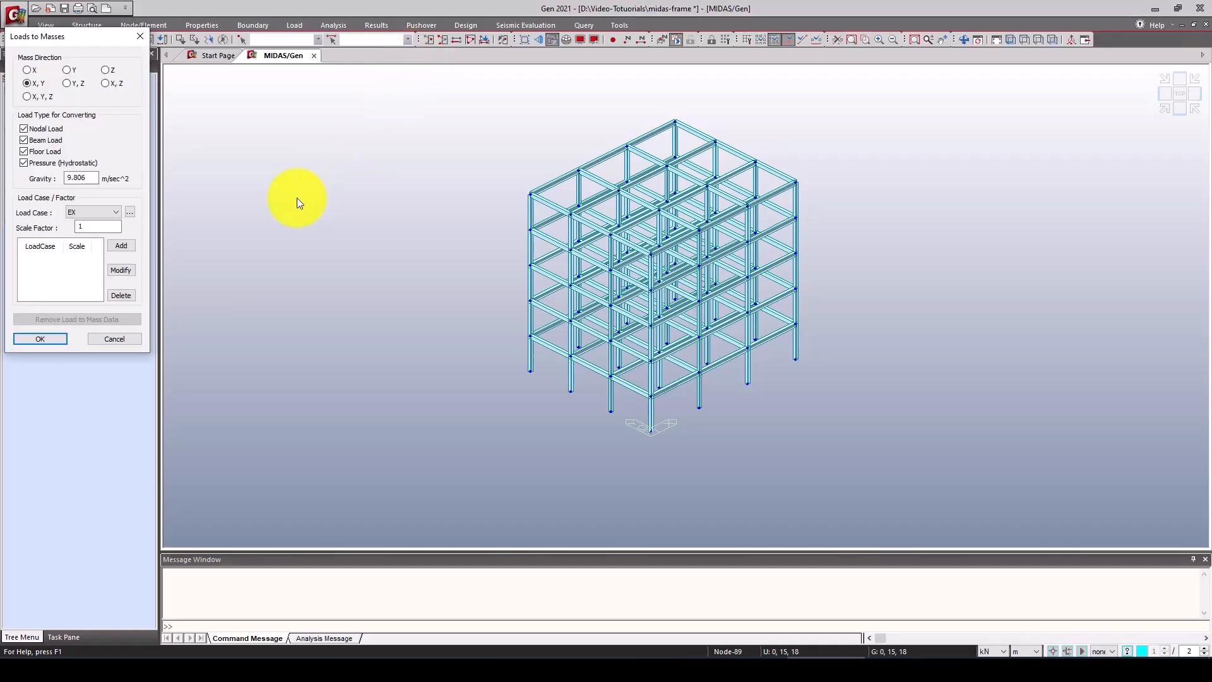
pyautogui.moveTo(101, 39); pyautogui.dragTo(314, 141)
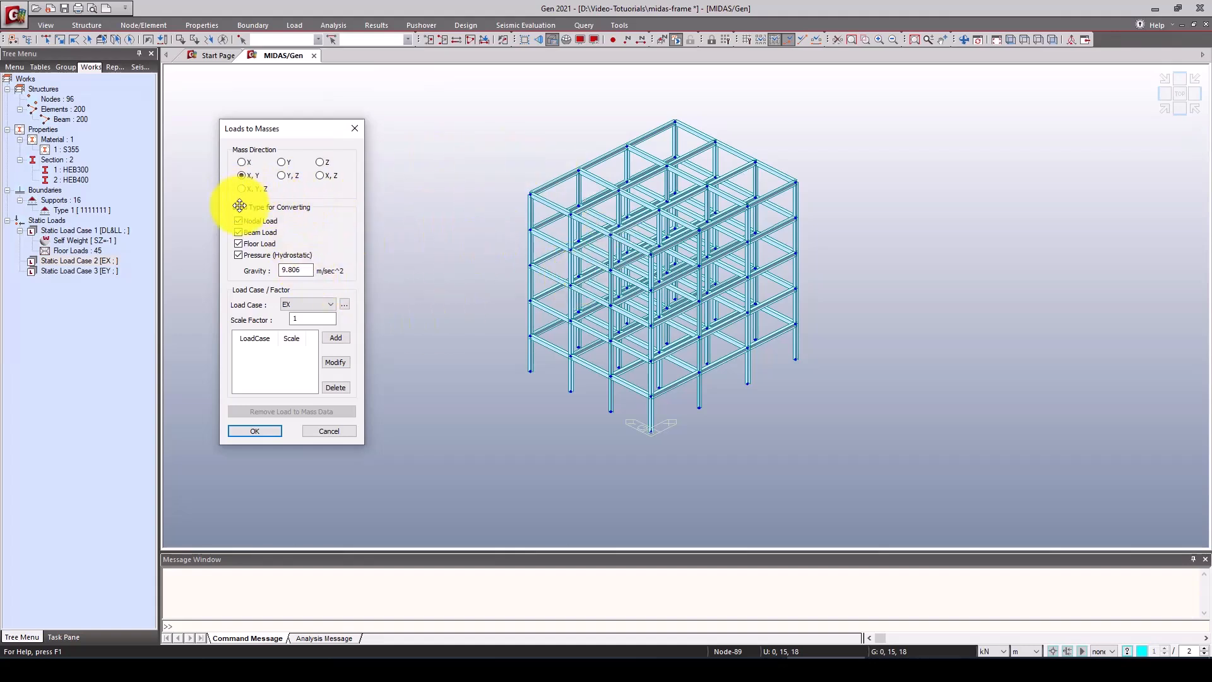
pyautogui.click(295, 307)
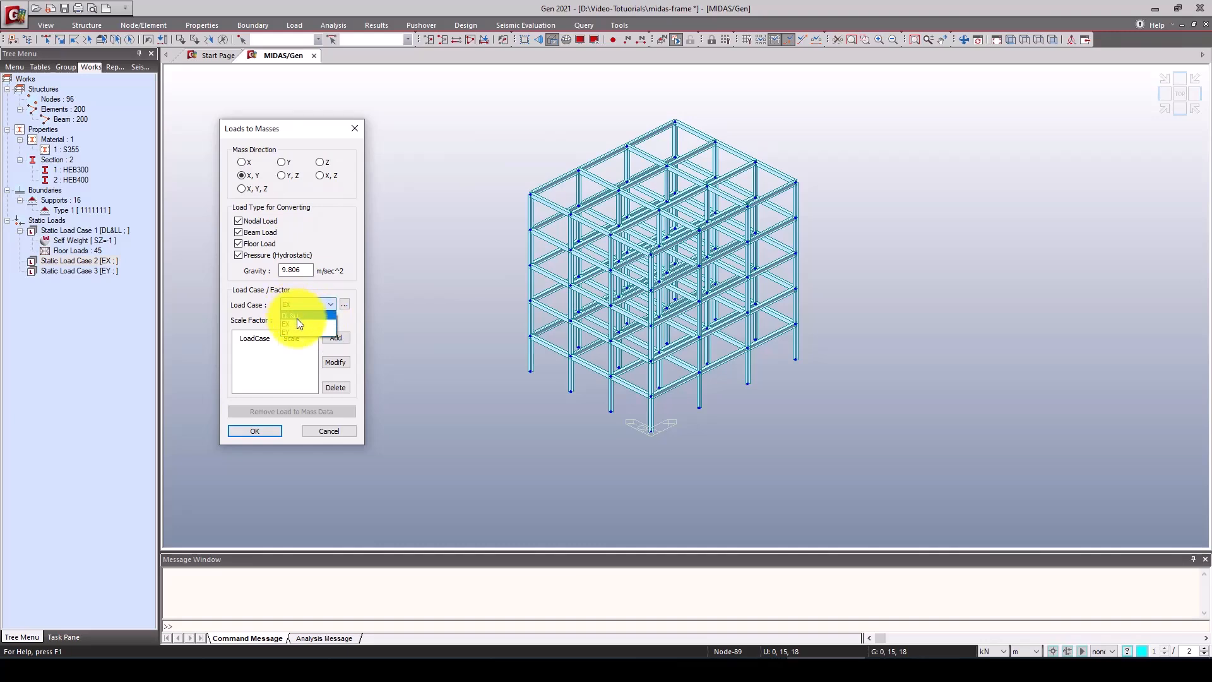
pyautogui.click(303, 315)
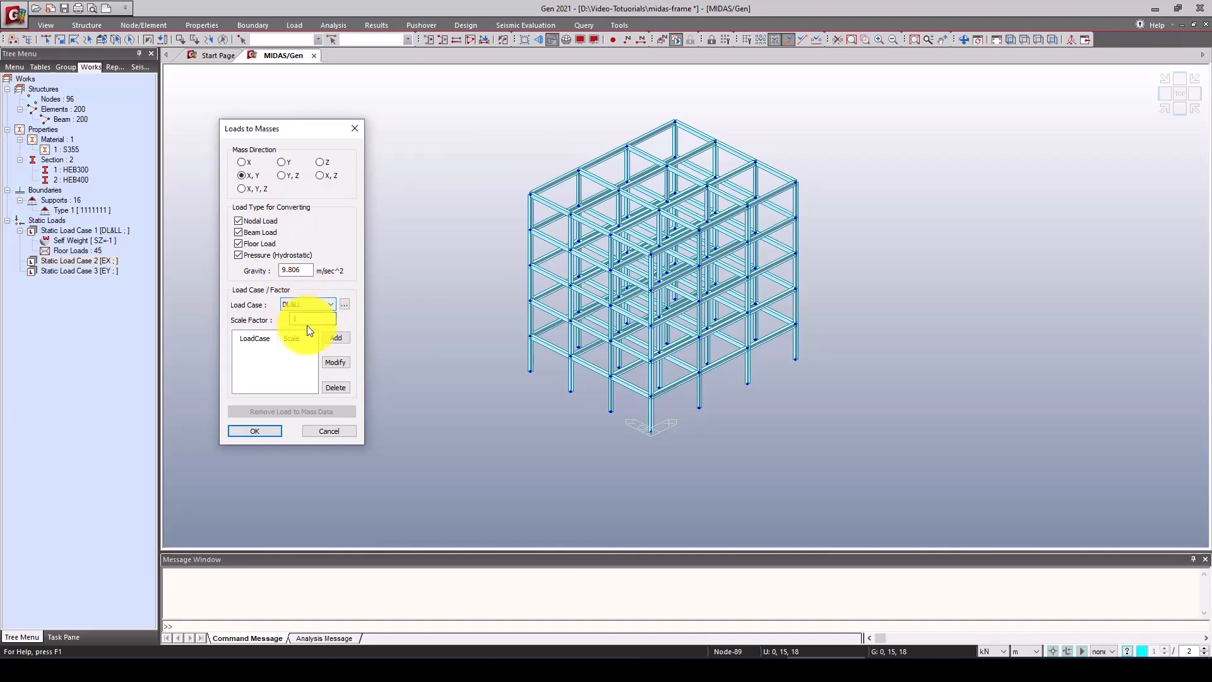
pyautogui.click(346, 339)
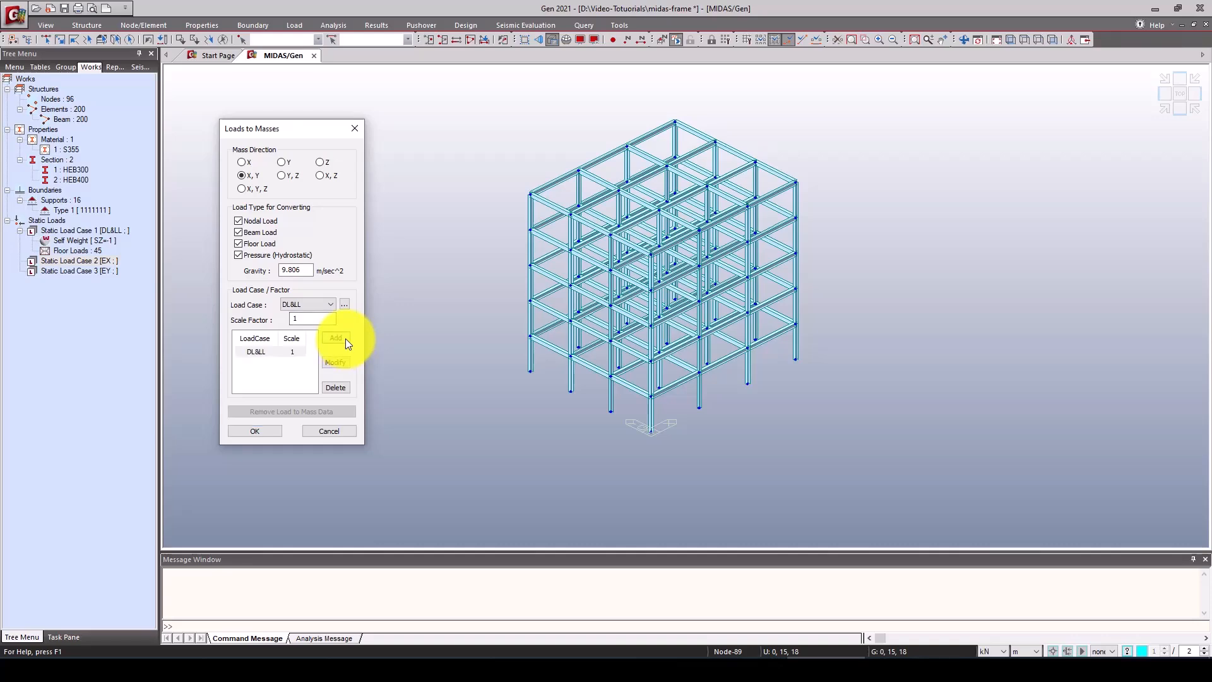
pyautogui.click(256, 432)
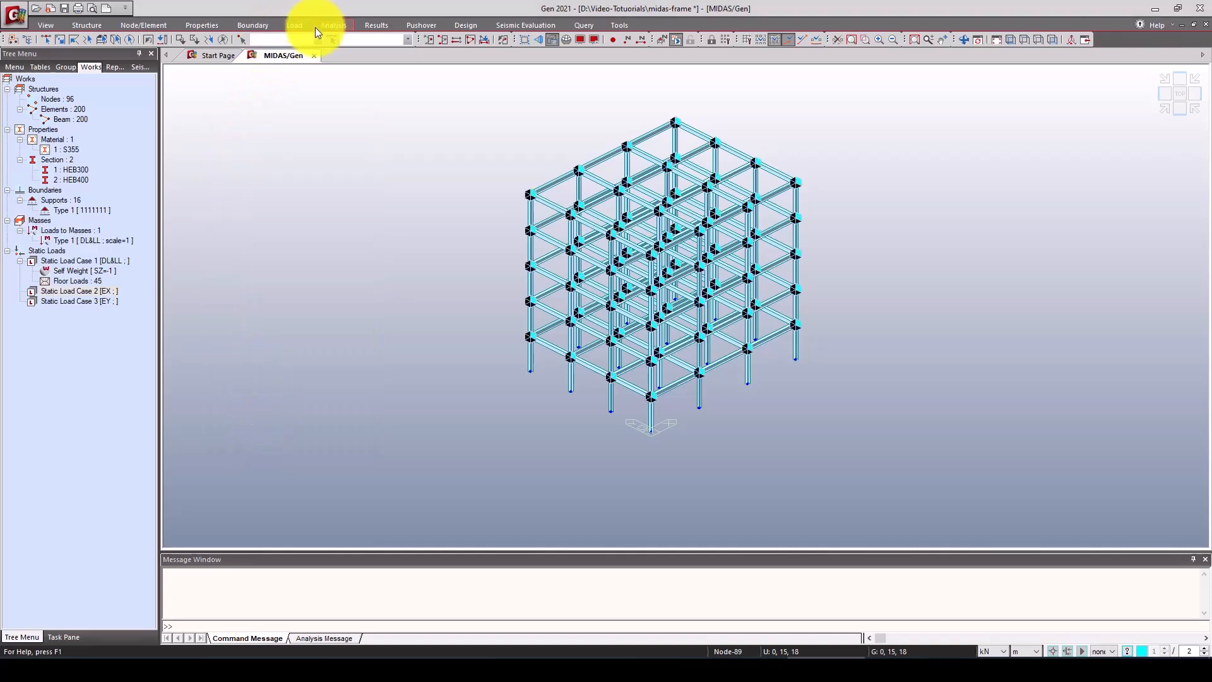
pyautogui.click(295, 26)
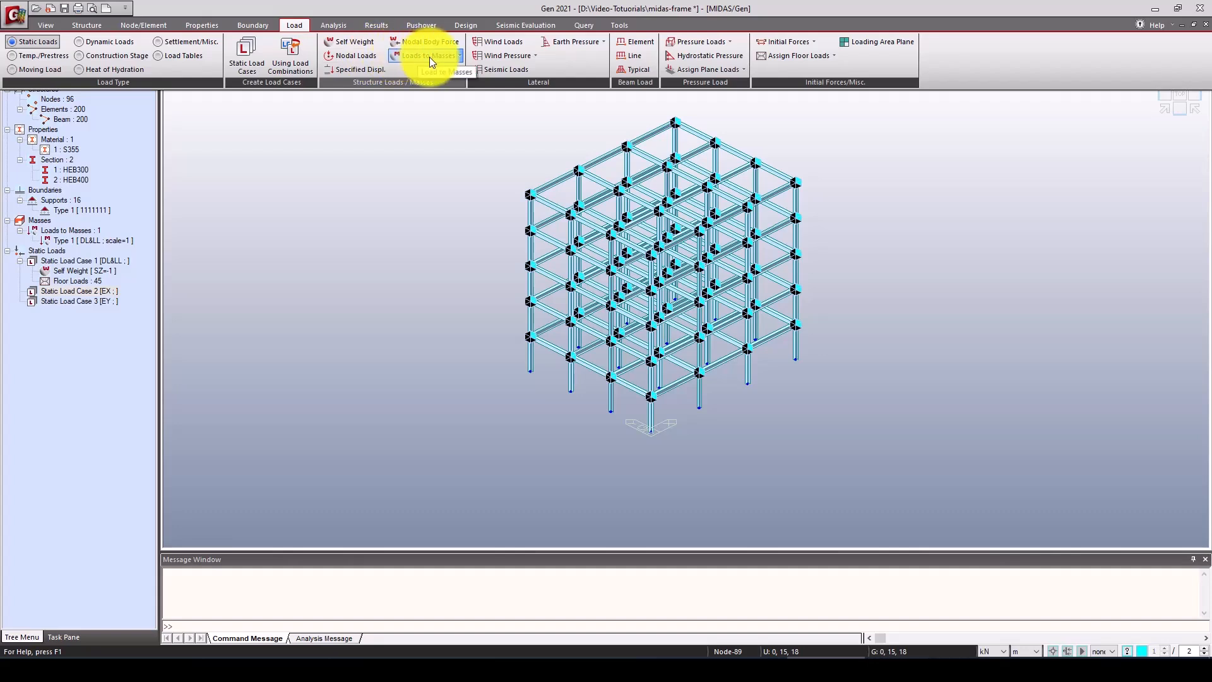
pyautogui.click(493, 69)
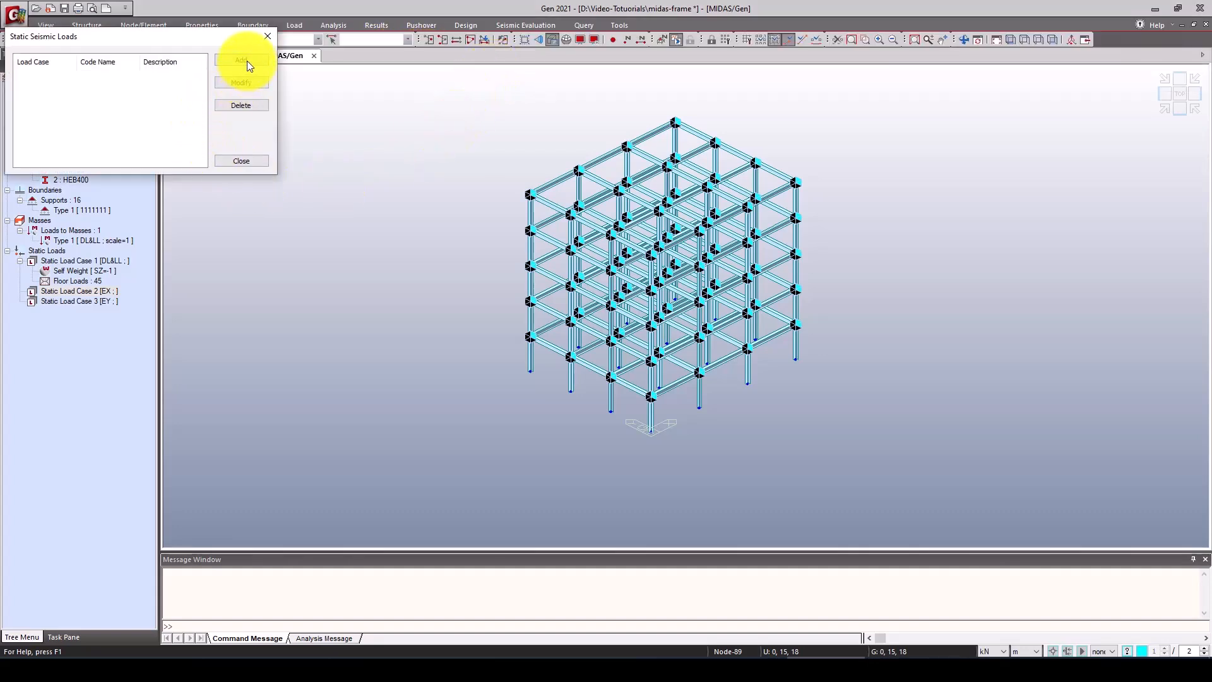
pyautogui.press('Return')
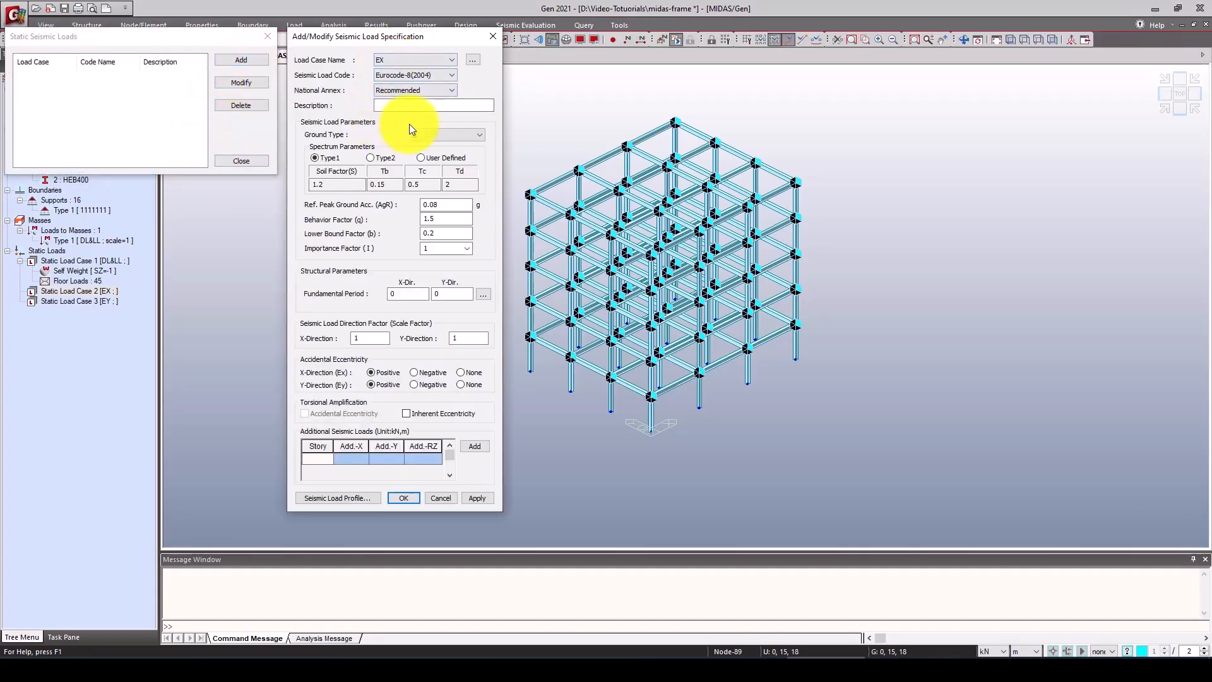
pyautogui.click(420, 75)
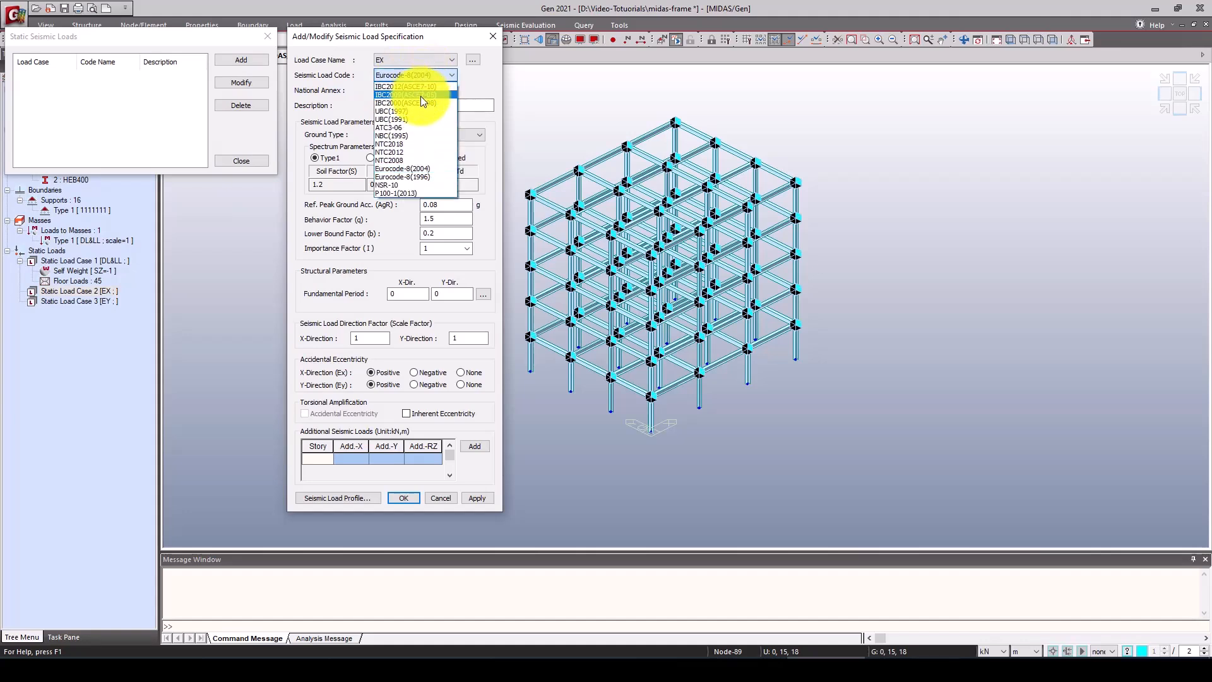
pyautogui.click(423, 86)
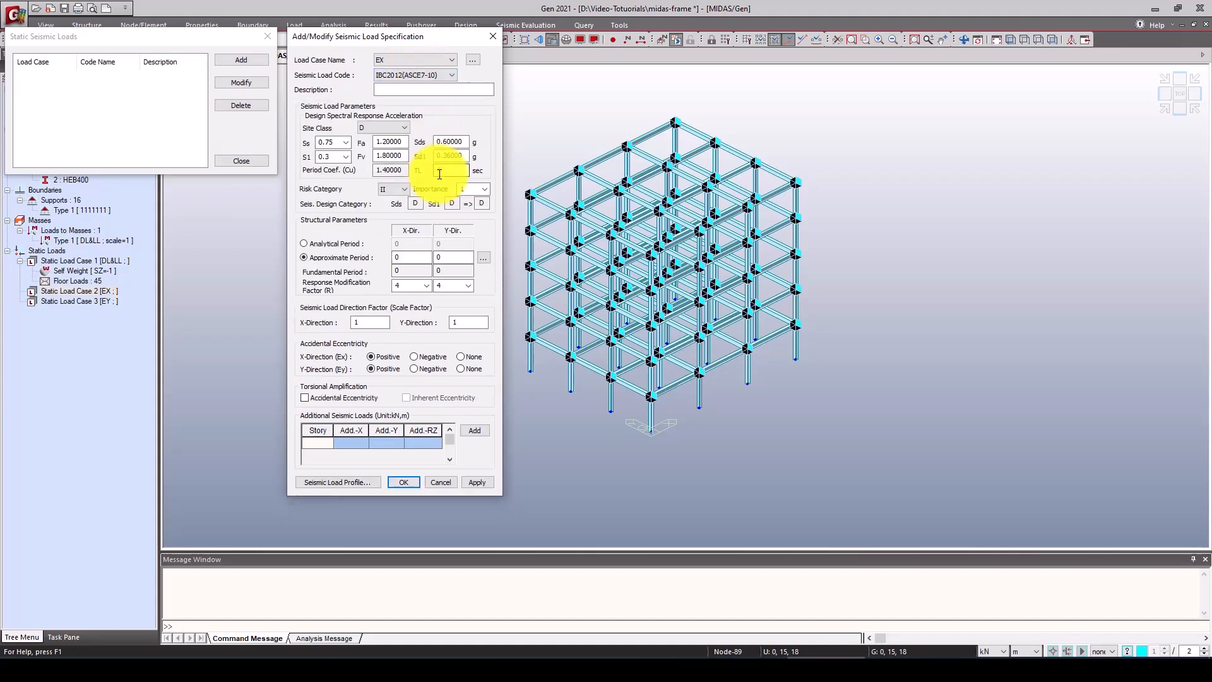
pyautogui.click(347, 143)
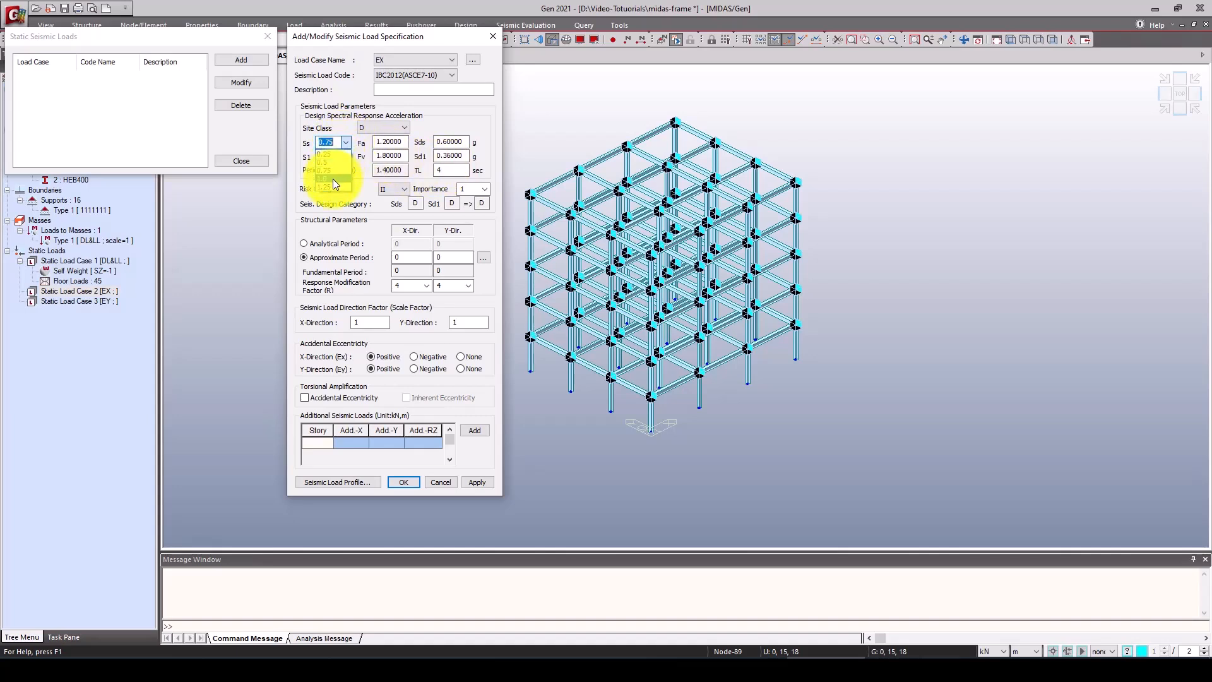
pyautogui.click(332, 179)
pyautogui.click(345, 157)
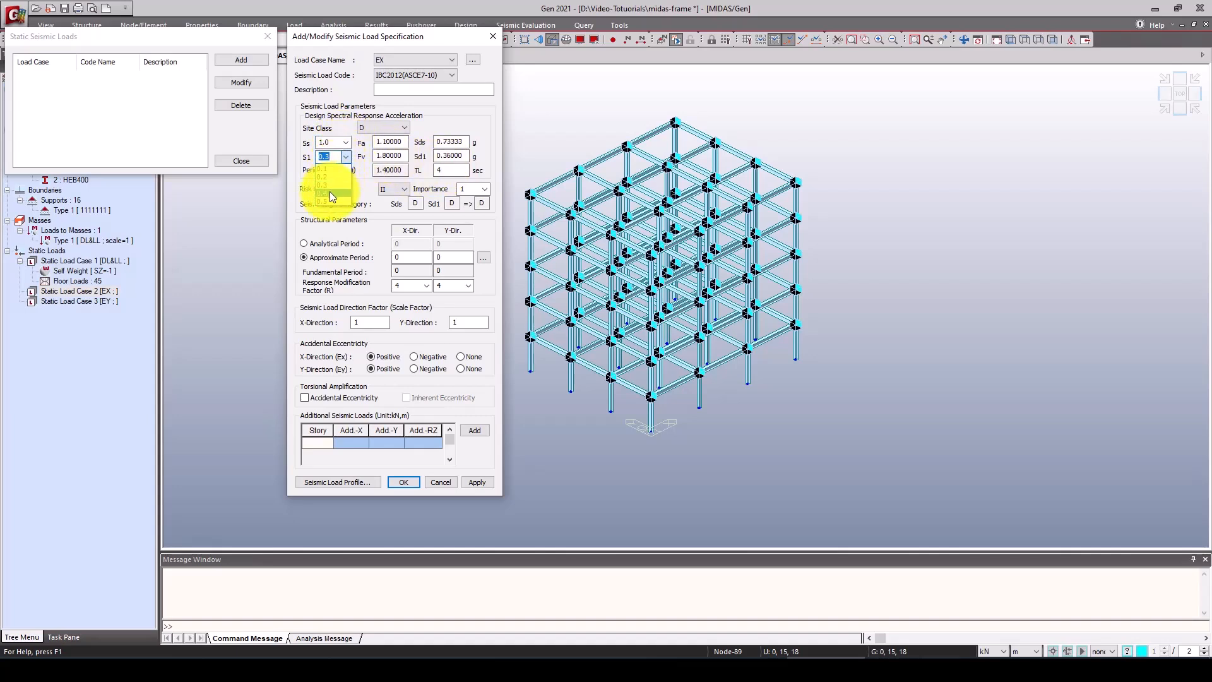
pyautogui.click(332, 193)
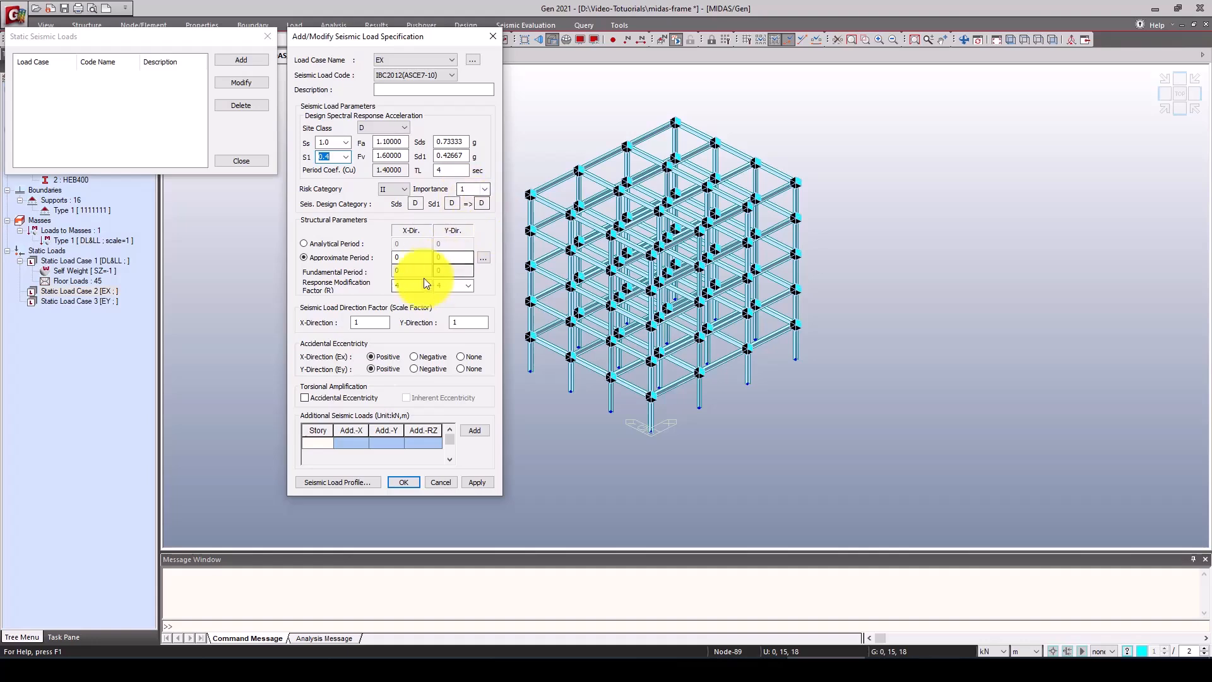
pyautogui.click(482, 256)
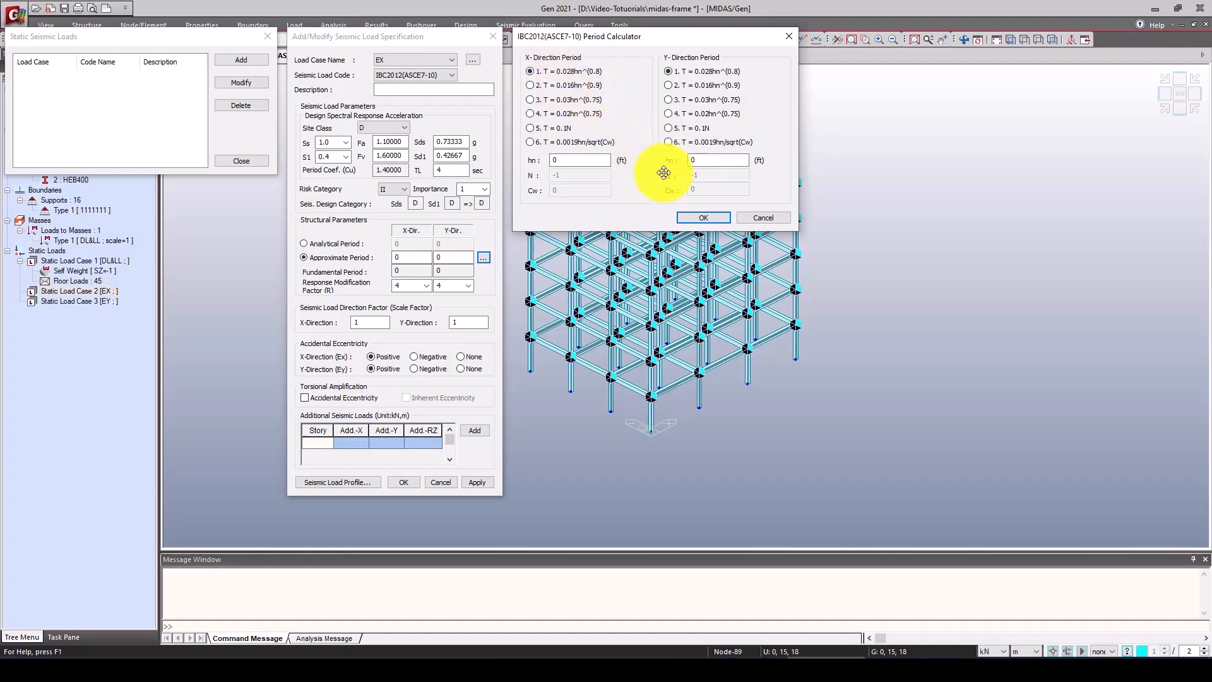
pyautogui.click(694, 217)
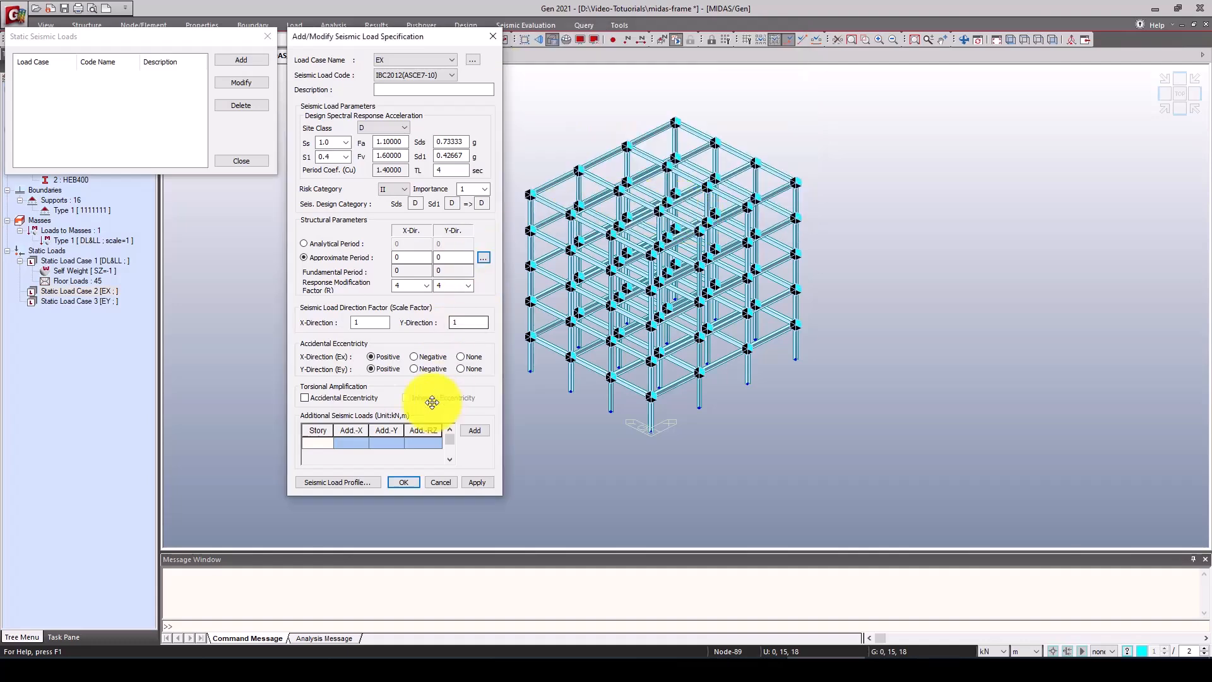
pyautogui.click(445, 482)
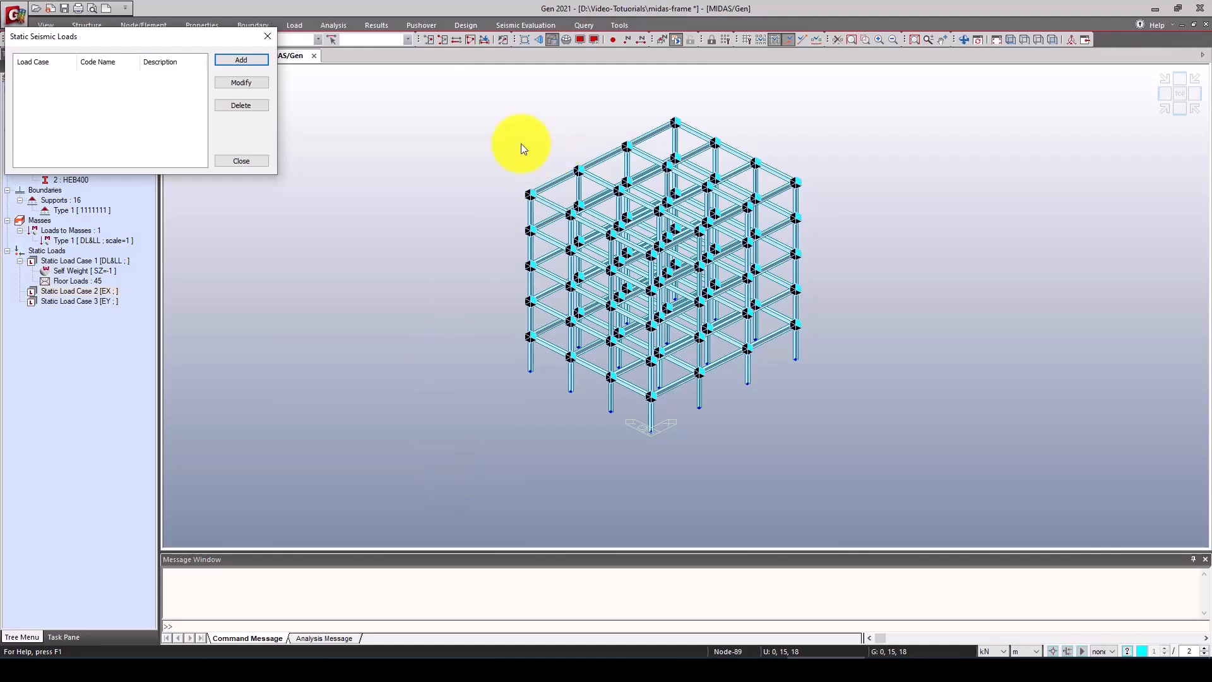
pyautogui.click(267, 36)
# Step: Auto-generate story data for levels 1F through Roof, including 5% seismic accidental eccentricity and 15% wind eccentricity
pyautogui.click(87, 24)
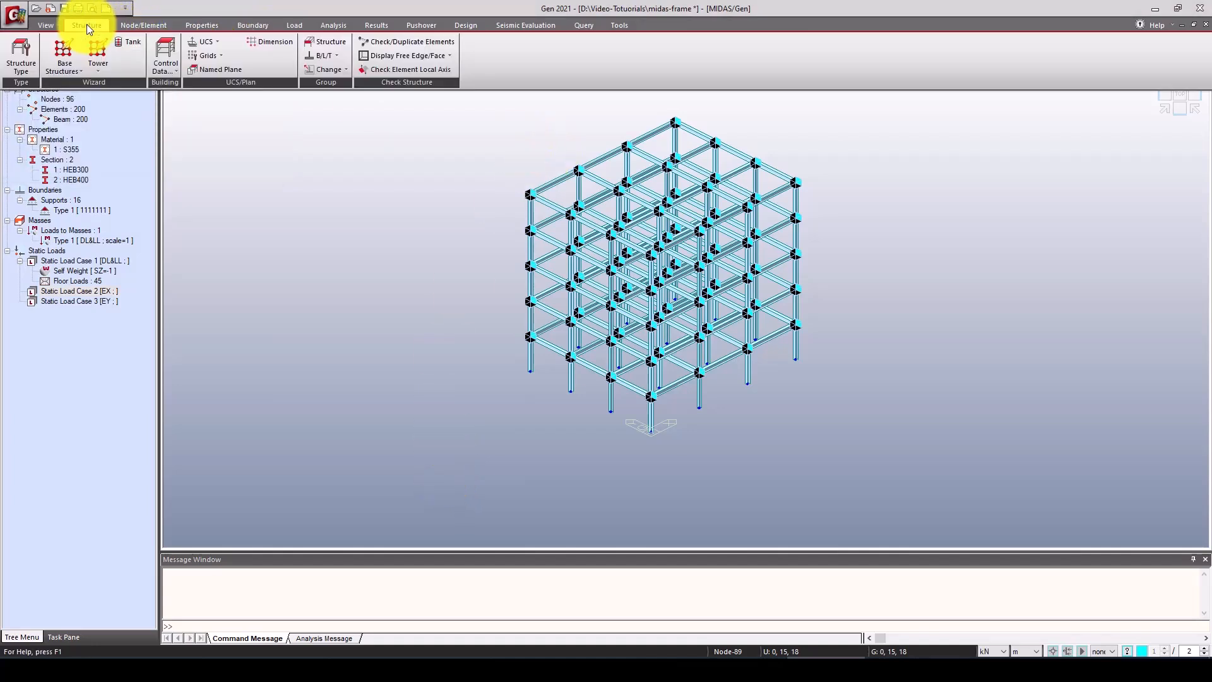
pyautogui.click(66, 70)
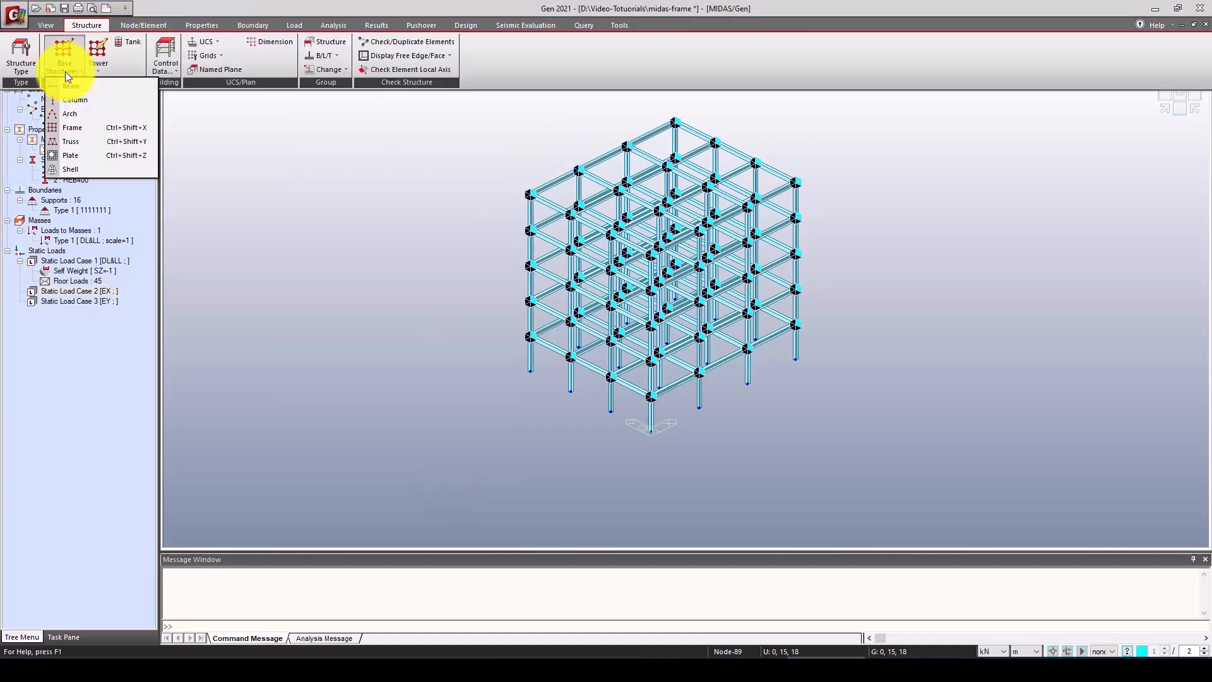
pyautogui.click(164, 64)
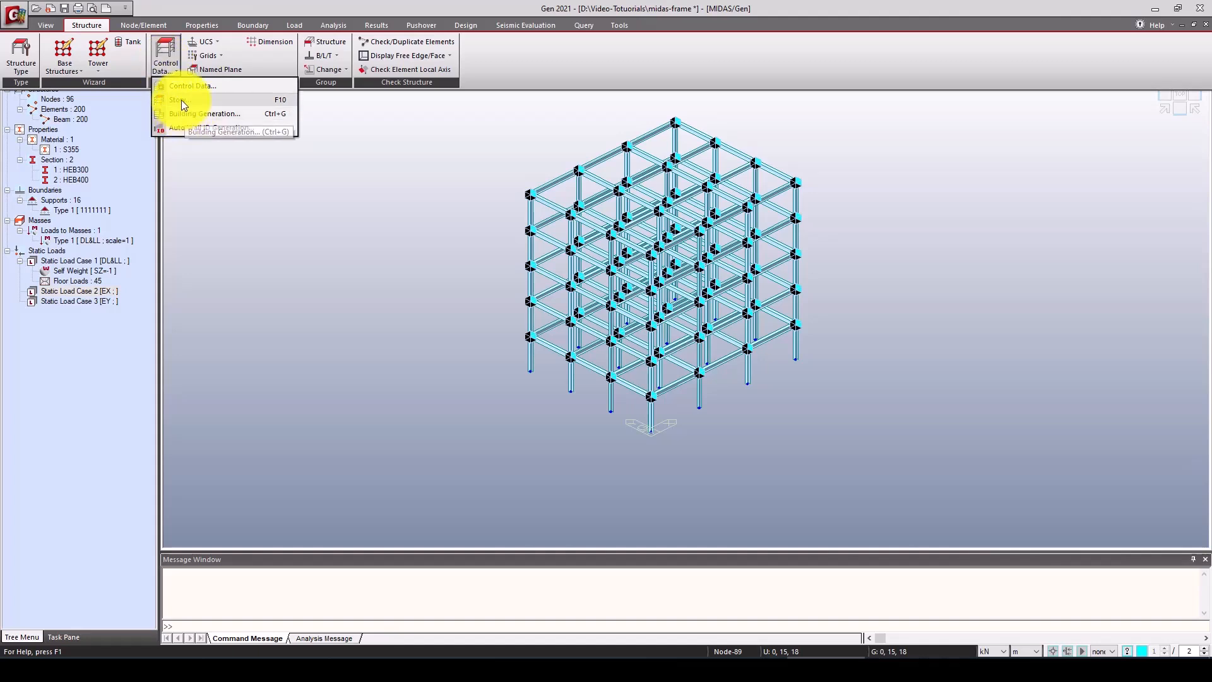
pyautogui.click(180, 100)
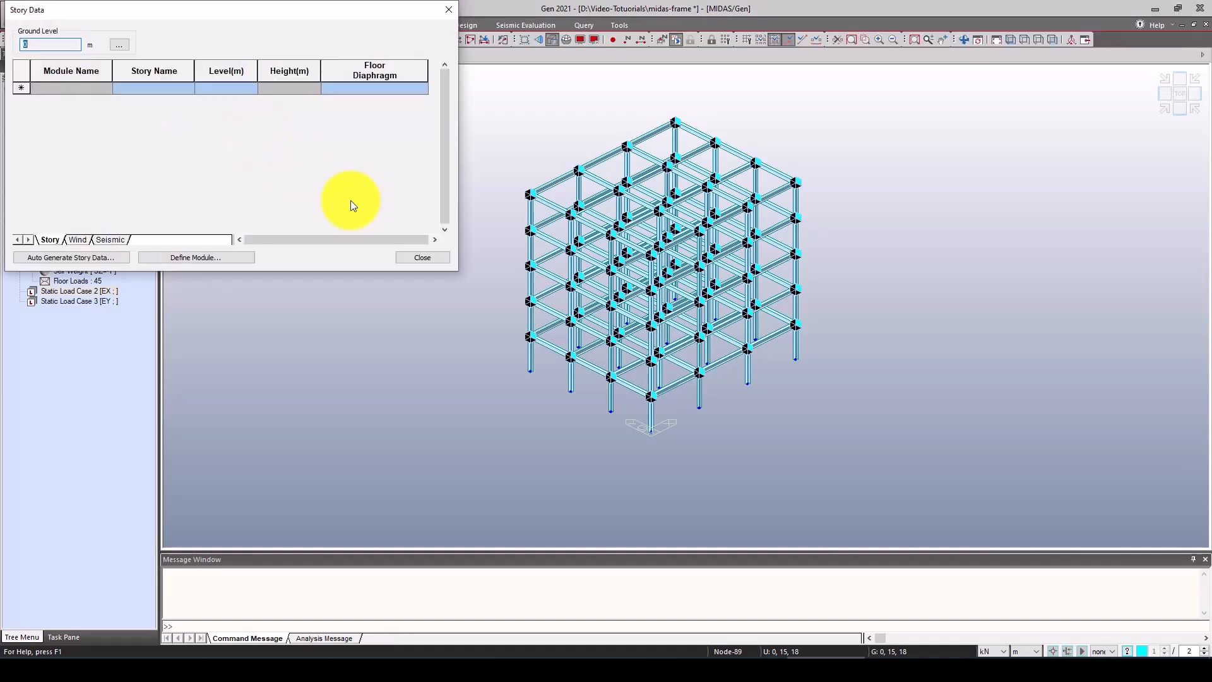
pyautogui.click(78, 259)
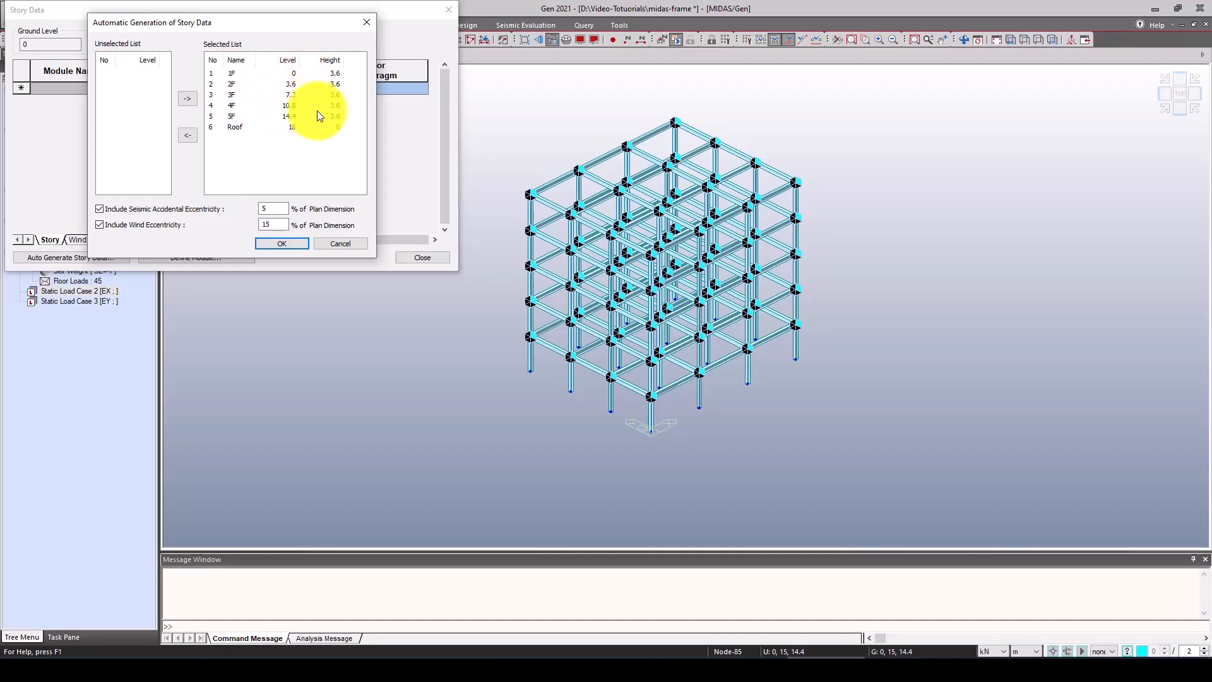
pyautogui.click(281, 244)
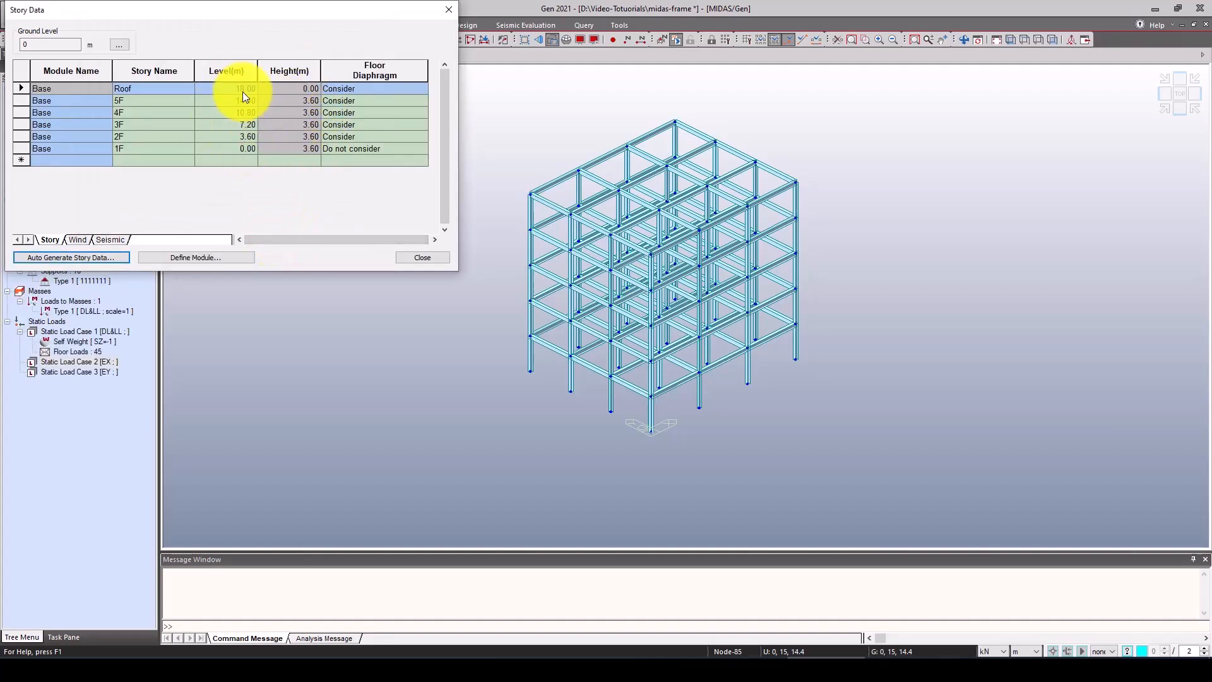
pyautogui.click(243, 92)
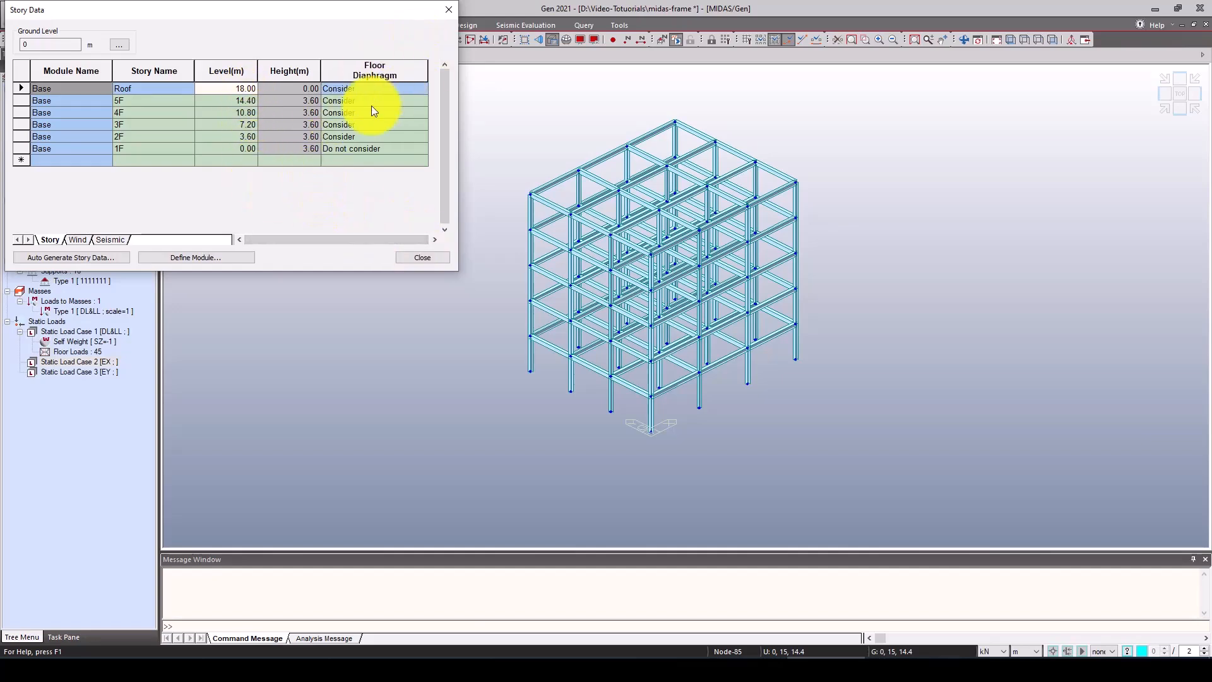
pyautogui.click(433, 257)
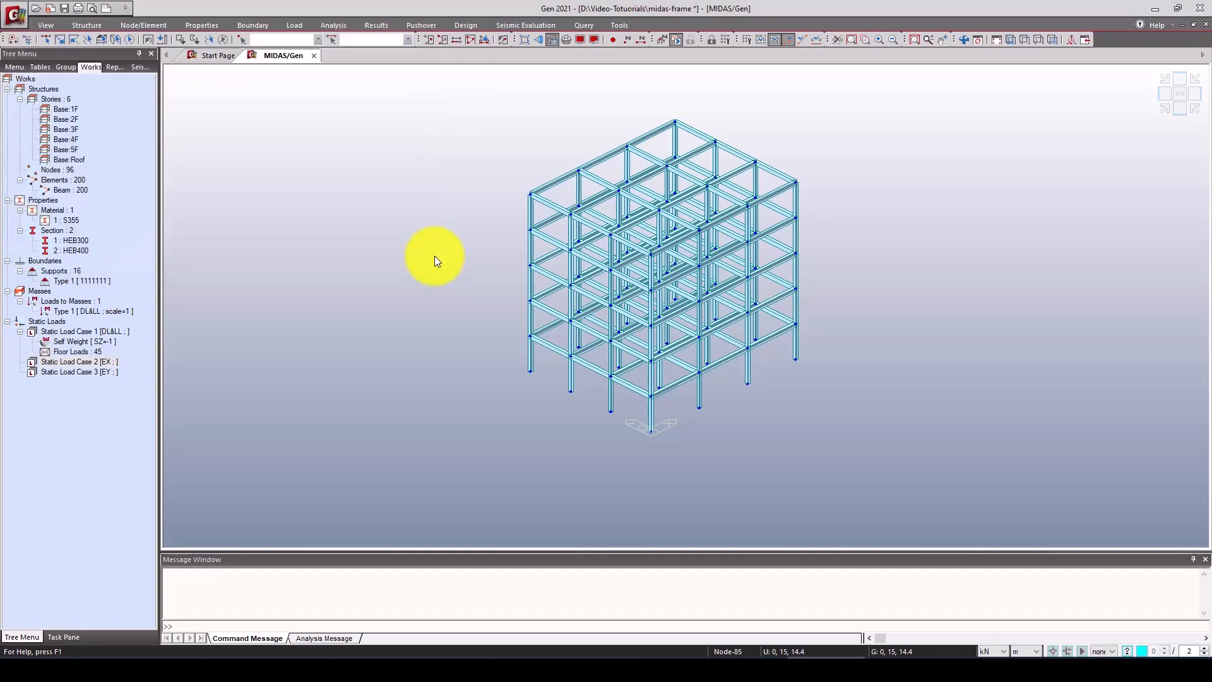
# Step: Add a static seismic load for EX using IBC2012(ASCE7-10), with Ss set to 1.0 and S1 to 0.4
pyautogui.click(297, 25)
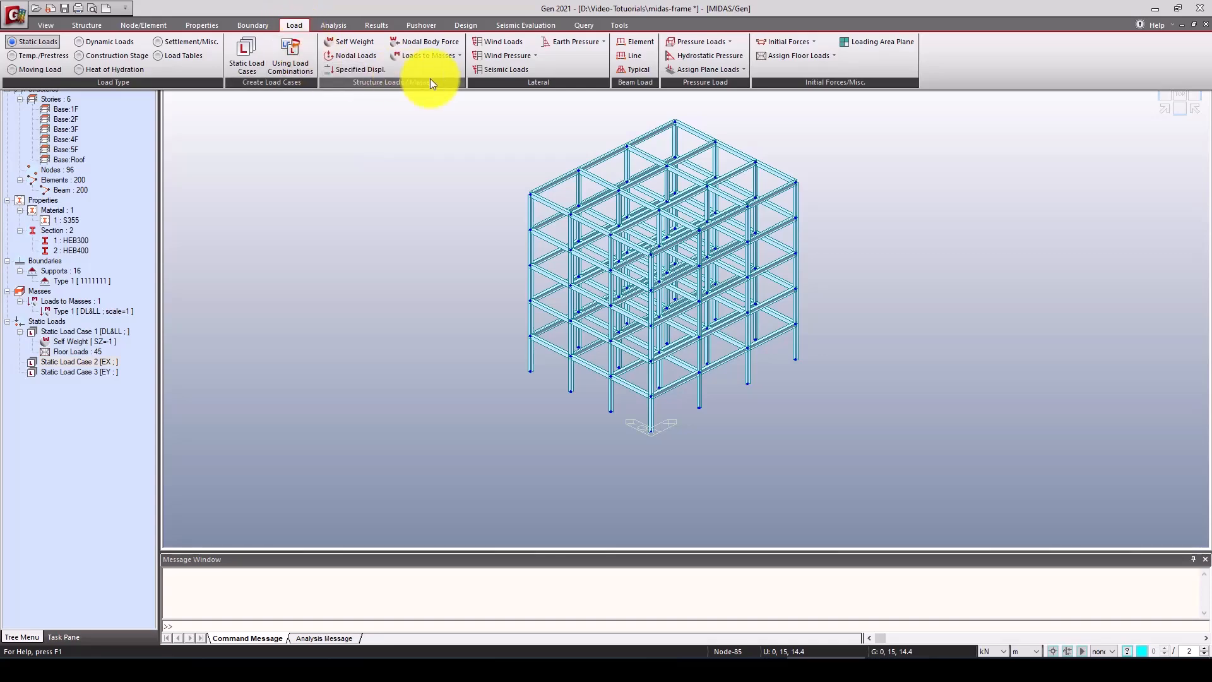
pyautogui.click(496, 72)
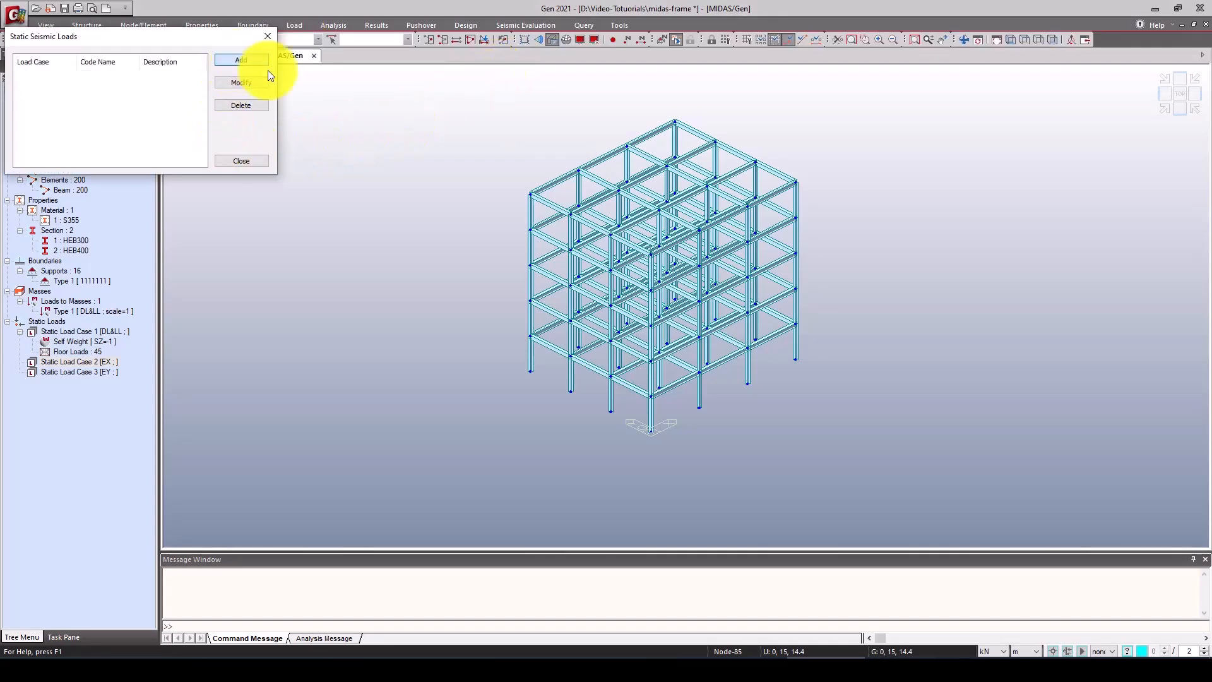
pyautogui.click(406, 74)
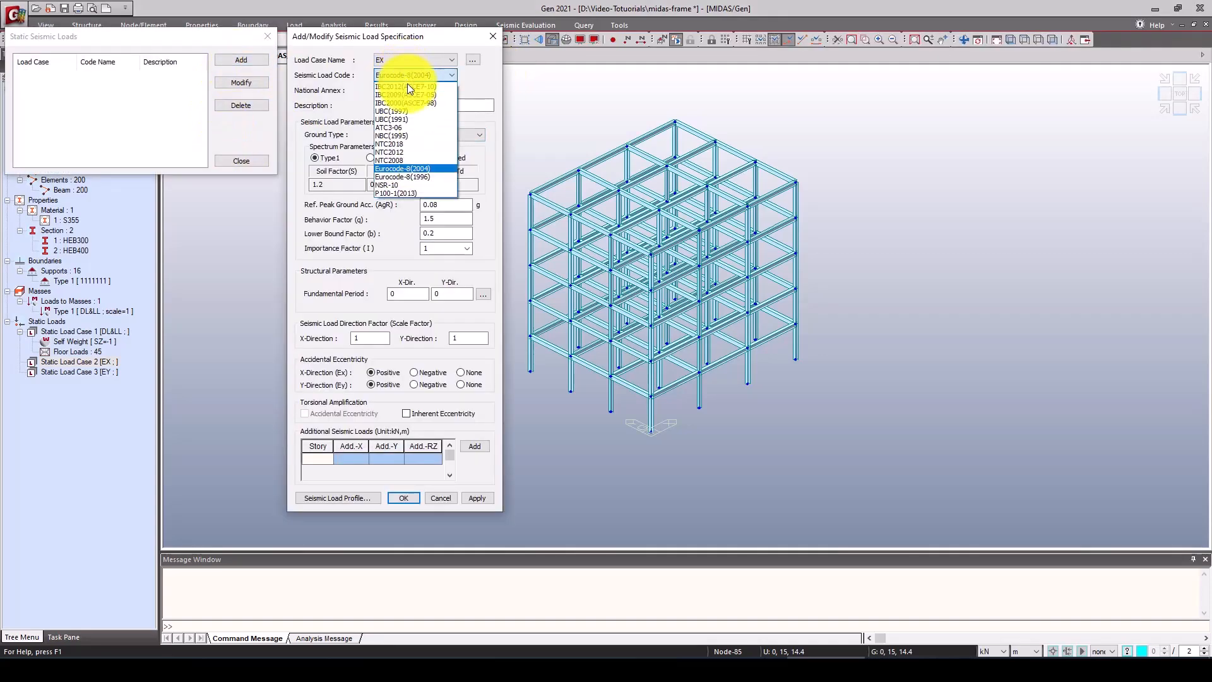
pyautogui.click(407, 95)
pyautogui.click(412, 73)
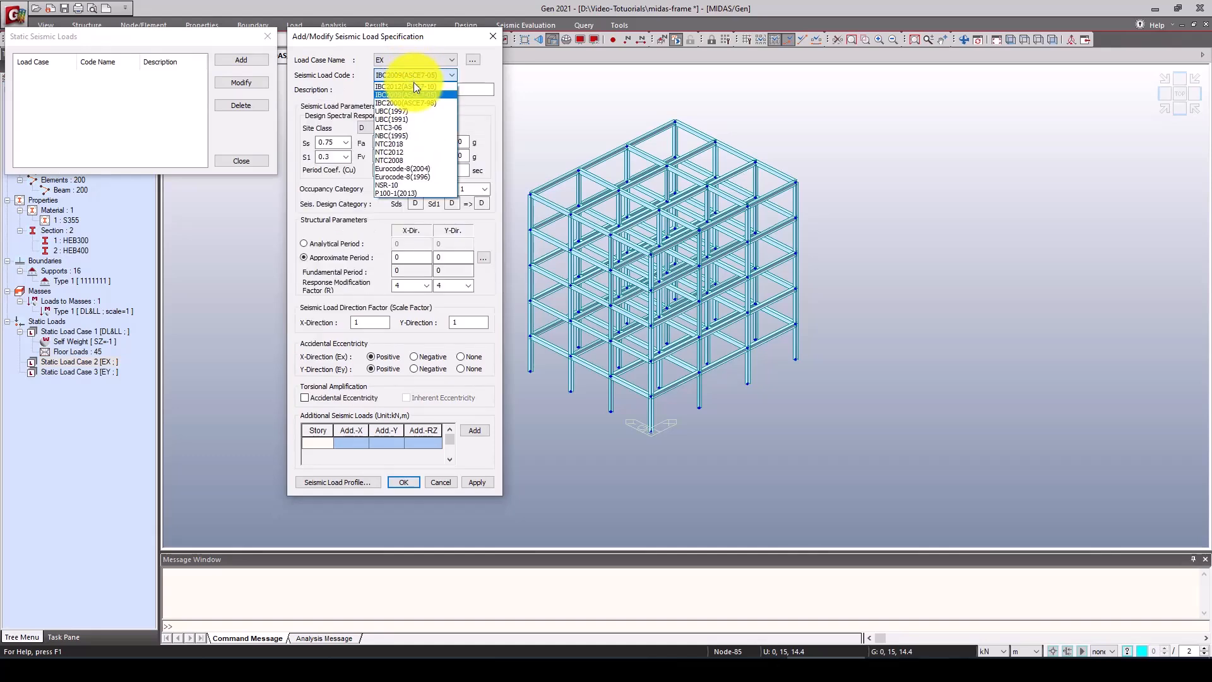
pyautogui.click(415, 86)
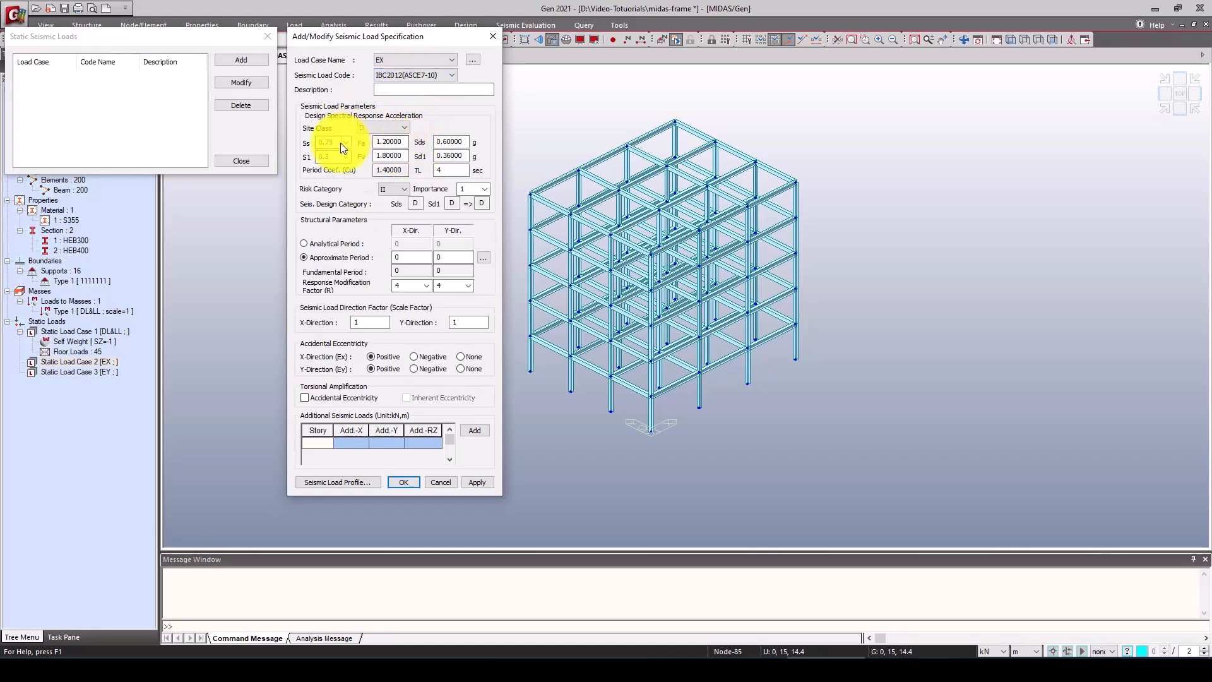
pyautogui.click(347, 142)
pyautogui.click(336, 176)
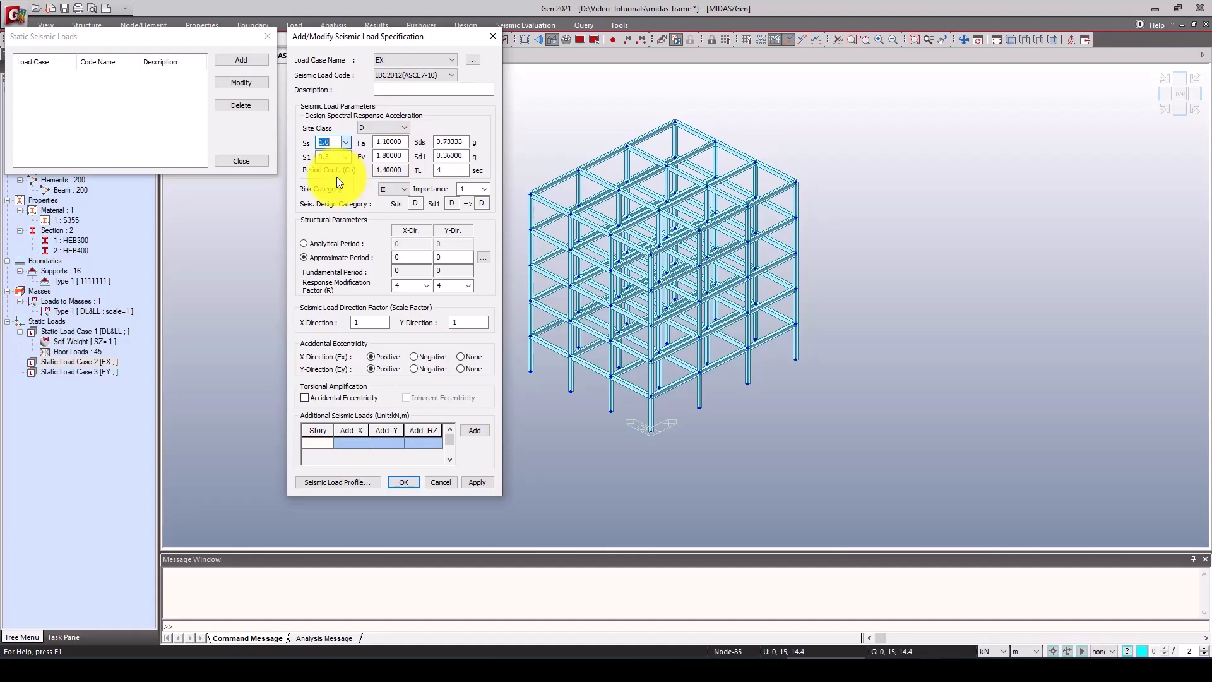
pyautogui.click(328, 192)
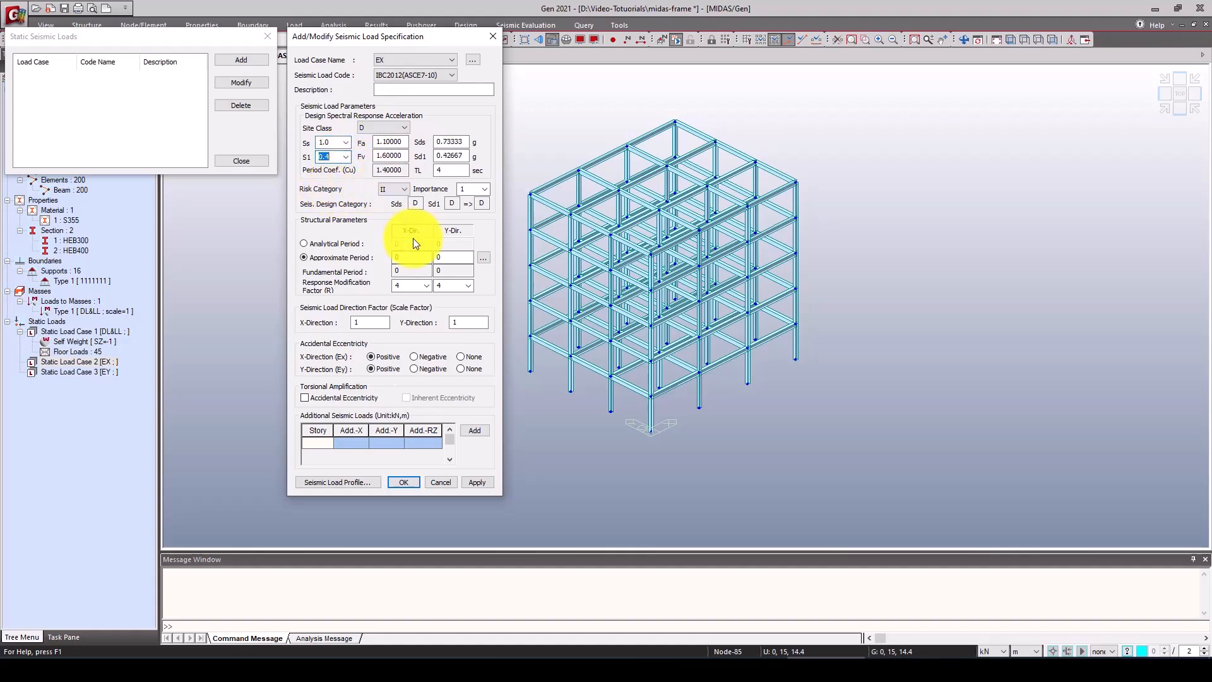
# Step: Set the EX response modification factor to 8 in both directions and the Y-direction scale factor to 0
pyautogui.click(427, 285)
pyautogui.click(403, 411)
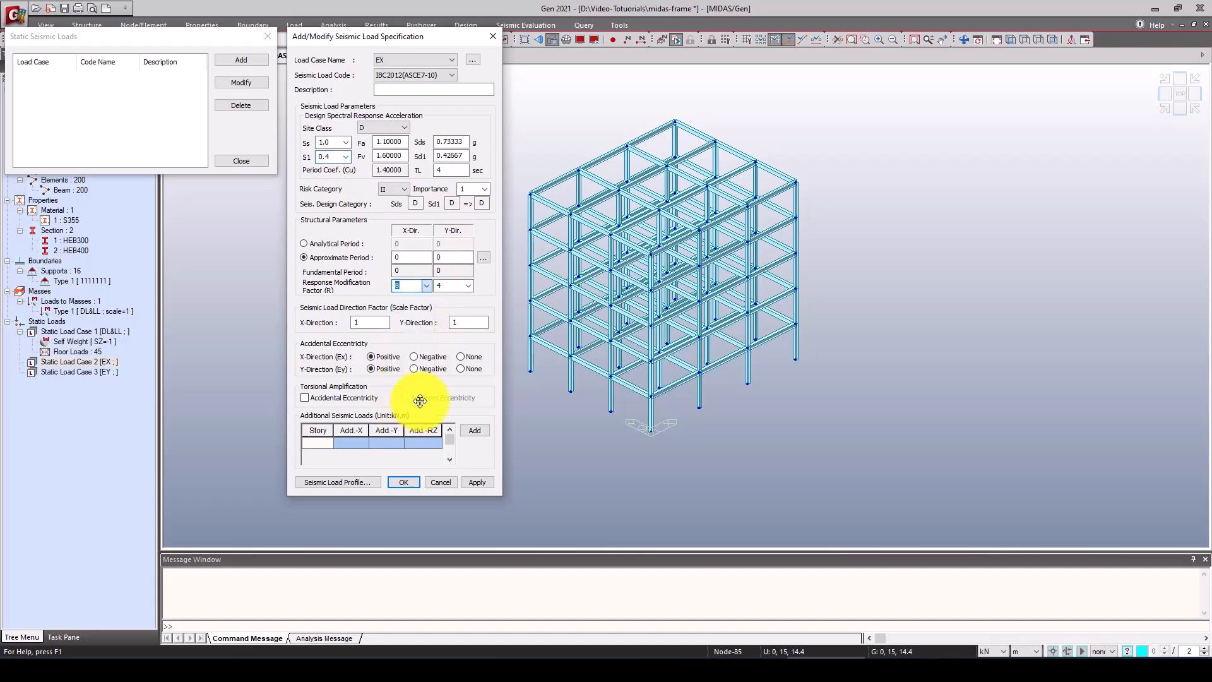
pyautogui.click(468, 287)
pyautogui.click(446, 412)
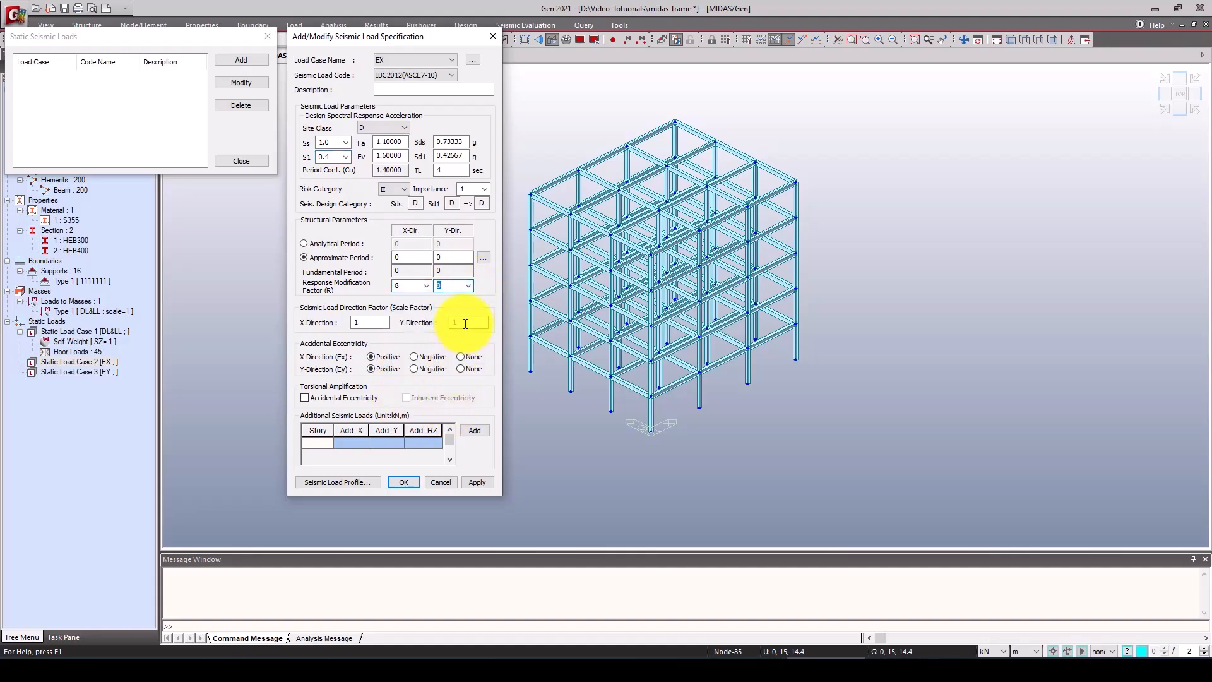
pyautogui.moveTo(472, 324); pyautogui.dragTo(454, 331)
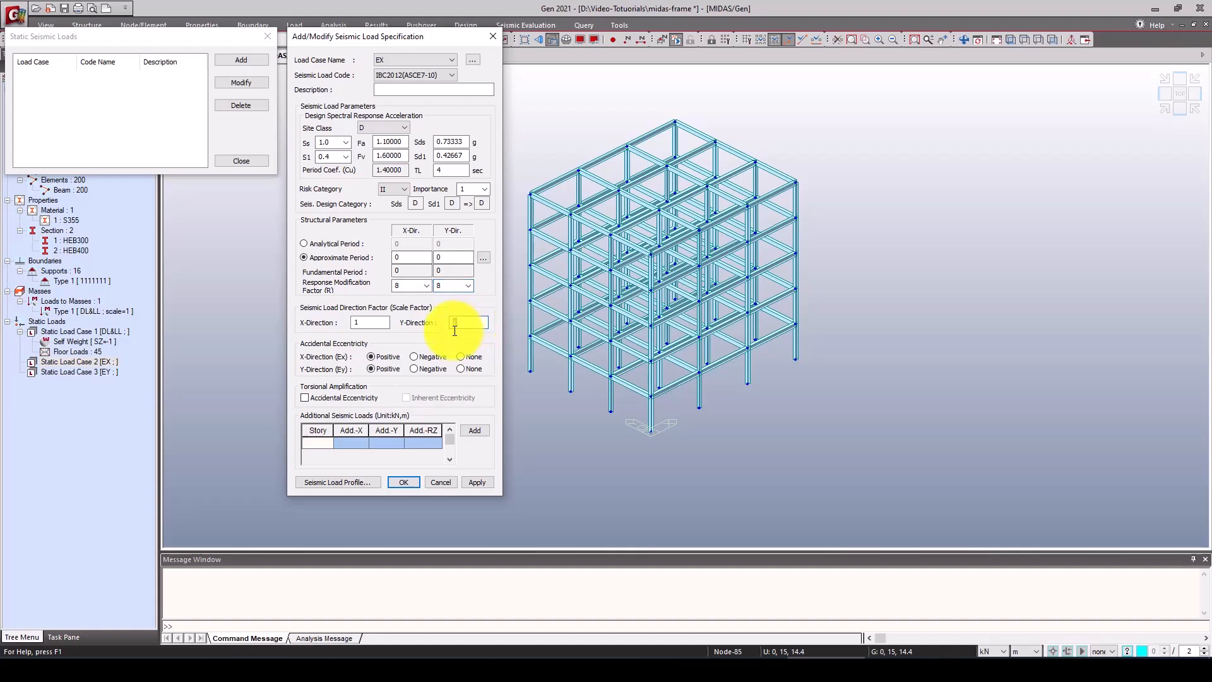
pyautogui.write('0')
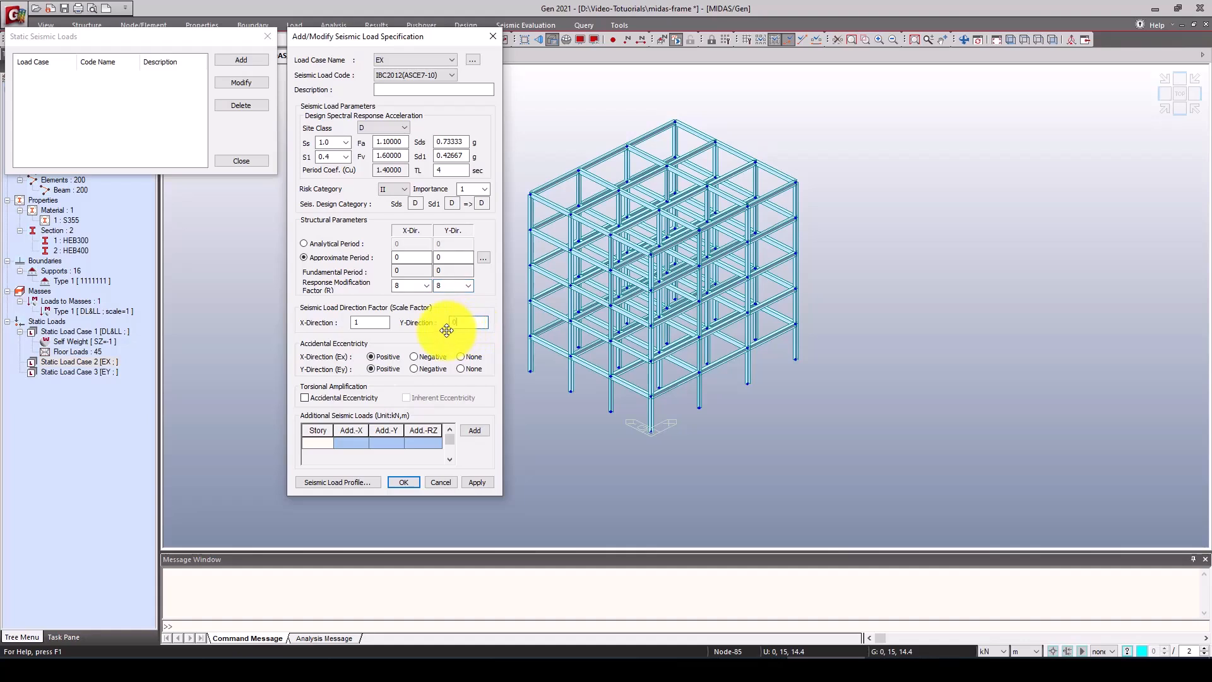
# Step: Calculate the approximate periods with the formula T = 0.028hn^(0.8), and set the Y-direction period to 0
pyautogui.click(482, 256)
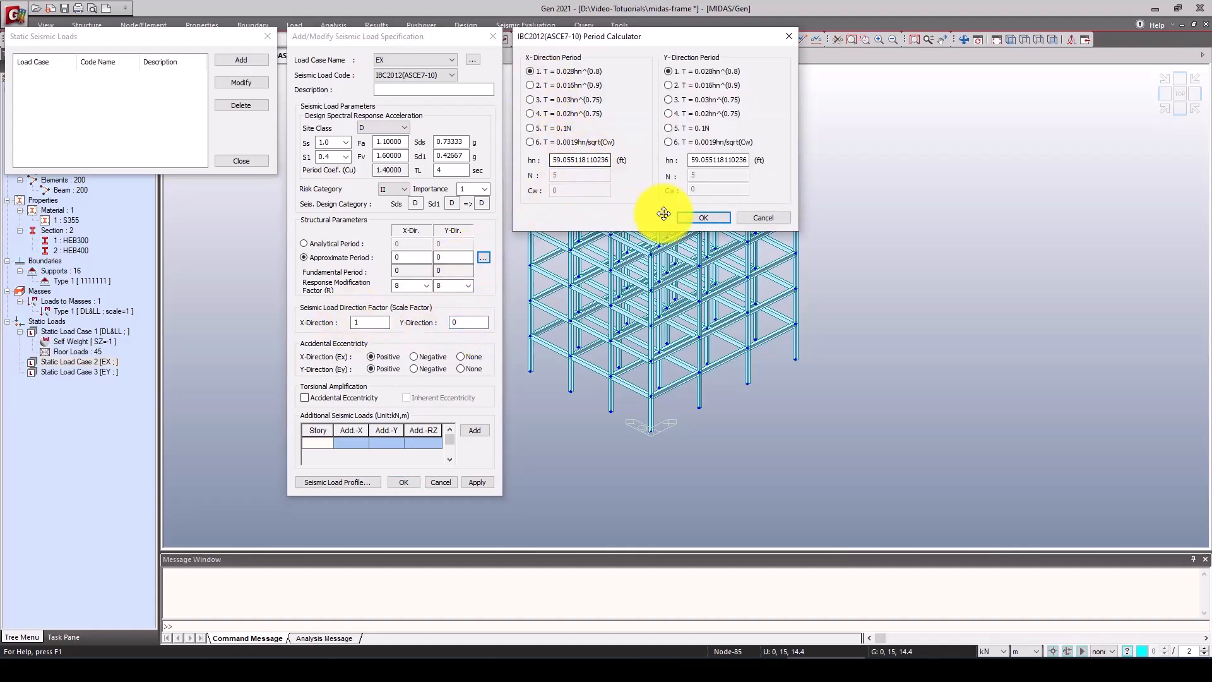
pyautogui.click(700, 218)
pyautogui.moveTo(466, 257); pyautogui.dragTo(437, 258)
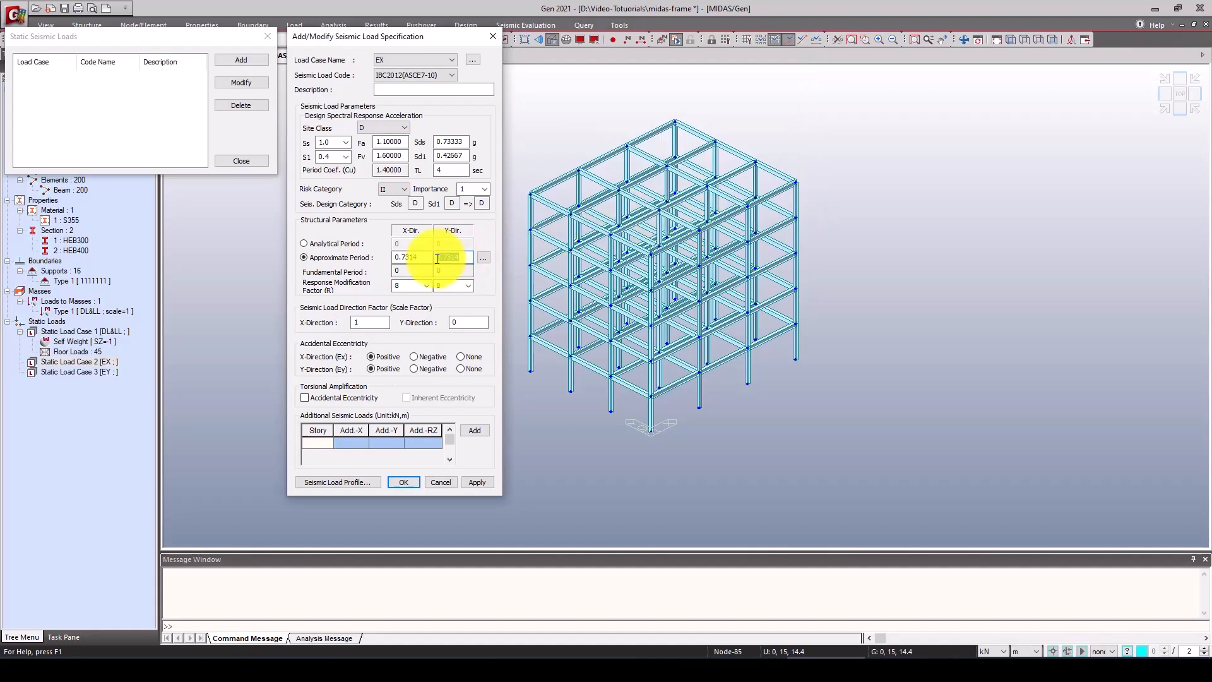
pyautogui.write('0')
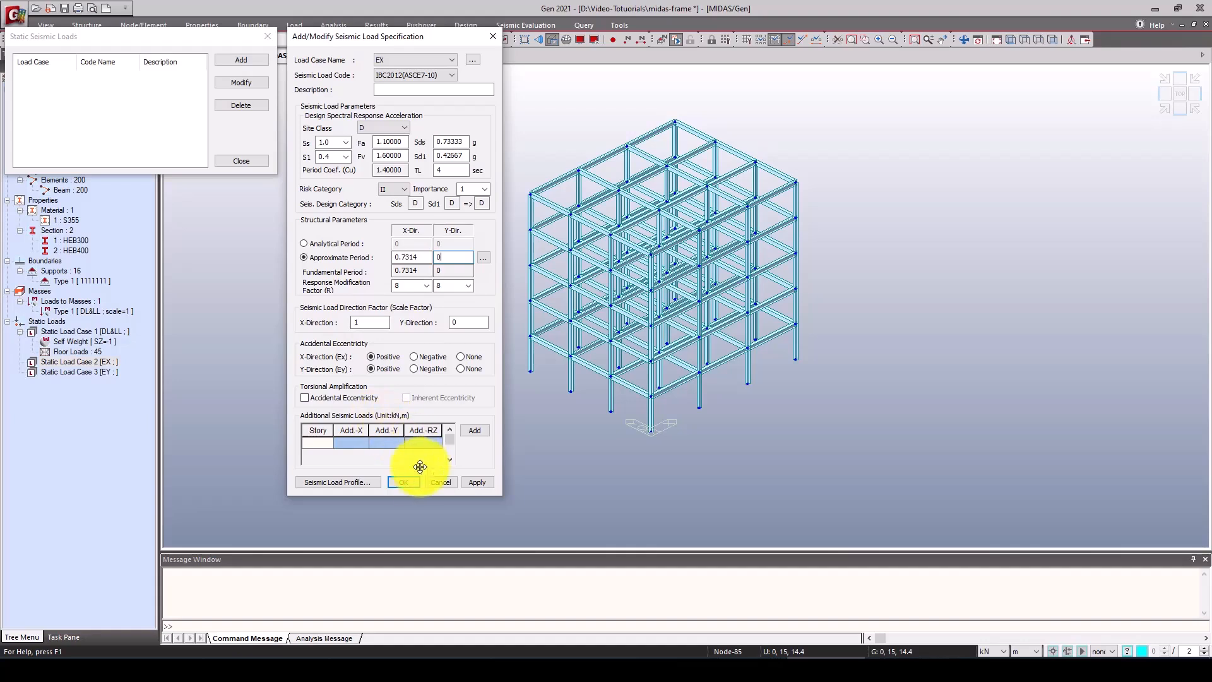
# Step: Check the X-direction story force profile and apply the EX seismic load specification
pyautogui.click(345, 481)
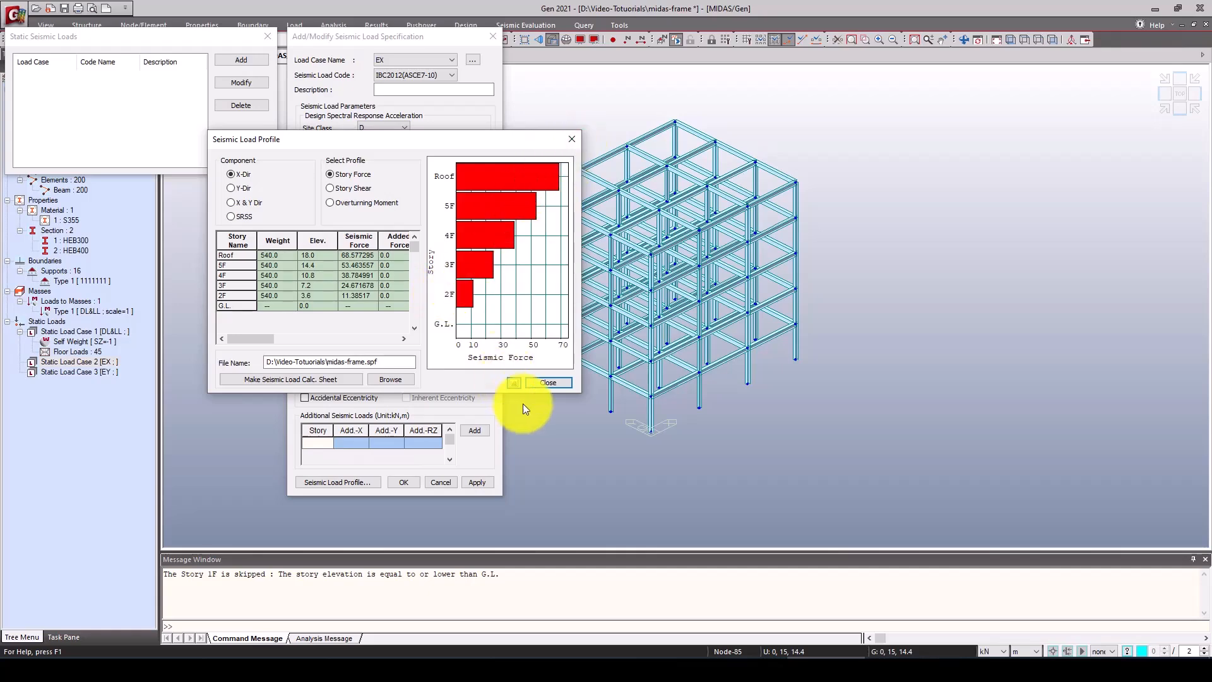
pyautogui.click(548, 382)
pyautogui.click(477, 482)
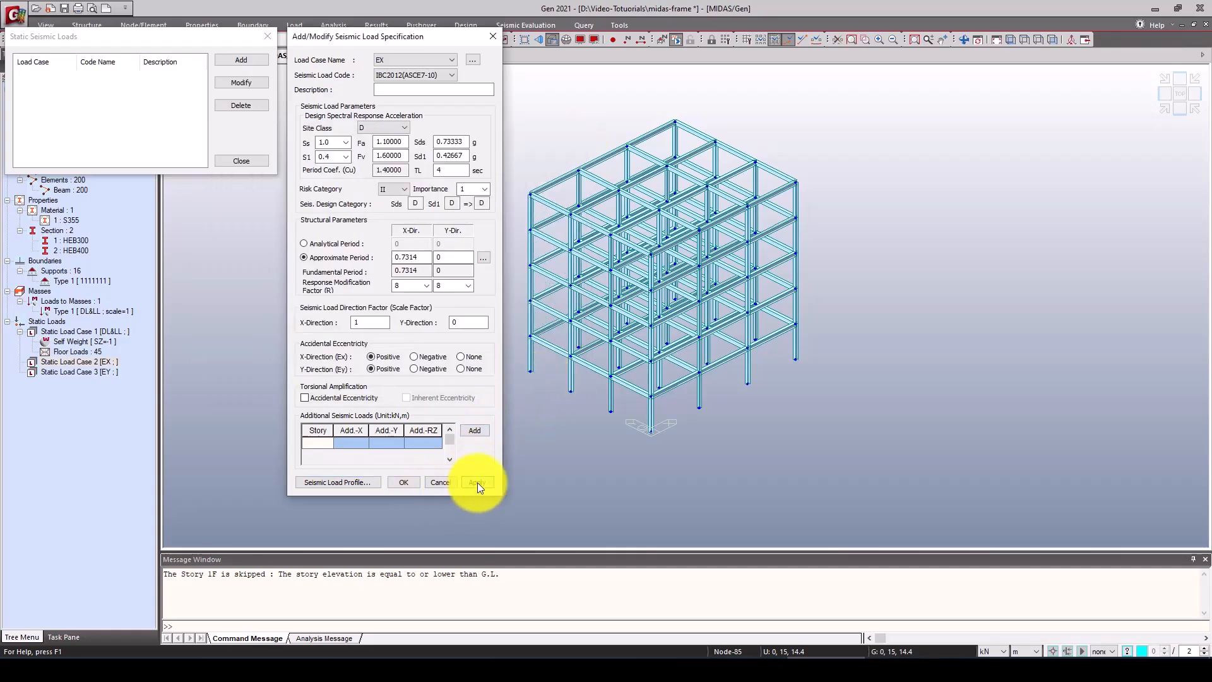
# Step: Switch the seismic load specification to load case EY and set the approximate periods to 0 in X and 0.7314 in Y
pyautogui.click(397, 58)
pyautogui.click(397, 79)
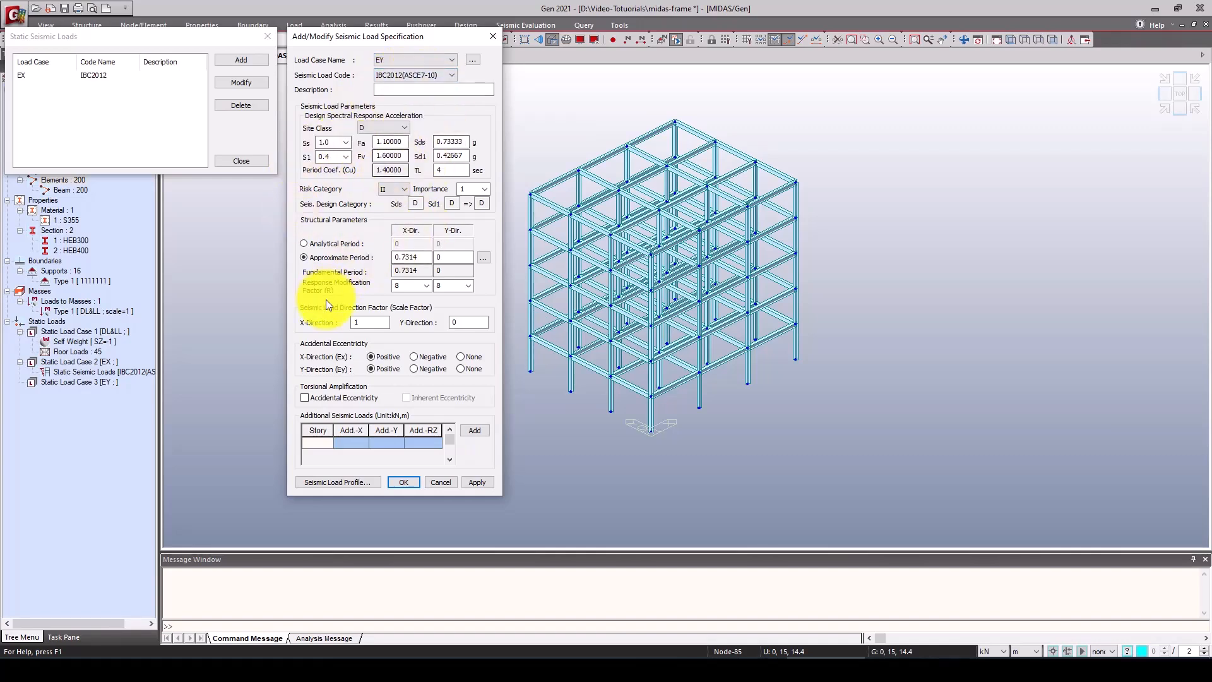
pyautogui.click(483, 256)
pyautogui.click(690, 221)
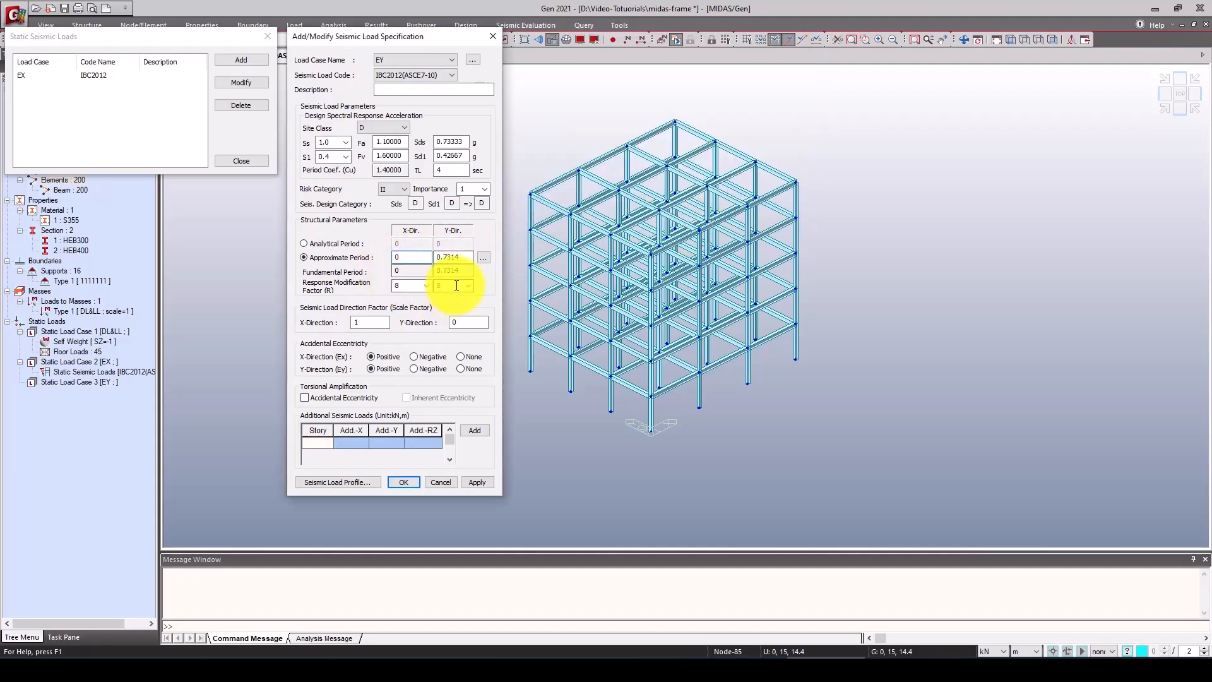
# Step: Set the EY seismic load scale factors to 0 in the X-direction and 1 in the Y-direction
pyautogui.moveTo(373, 323); pyautogui.dragTo(351, 321)
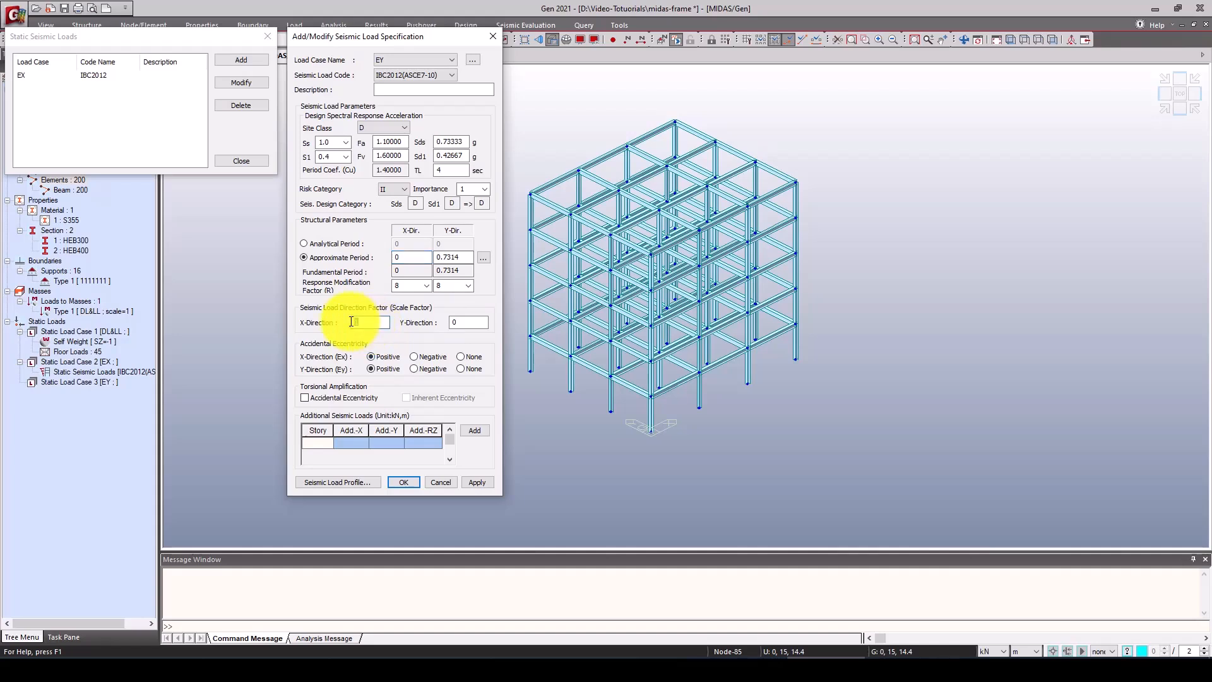
pyautogui.write('0')
pyautogui.moveTo(468, 322); pyautogui.dragTo(452, 322)
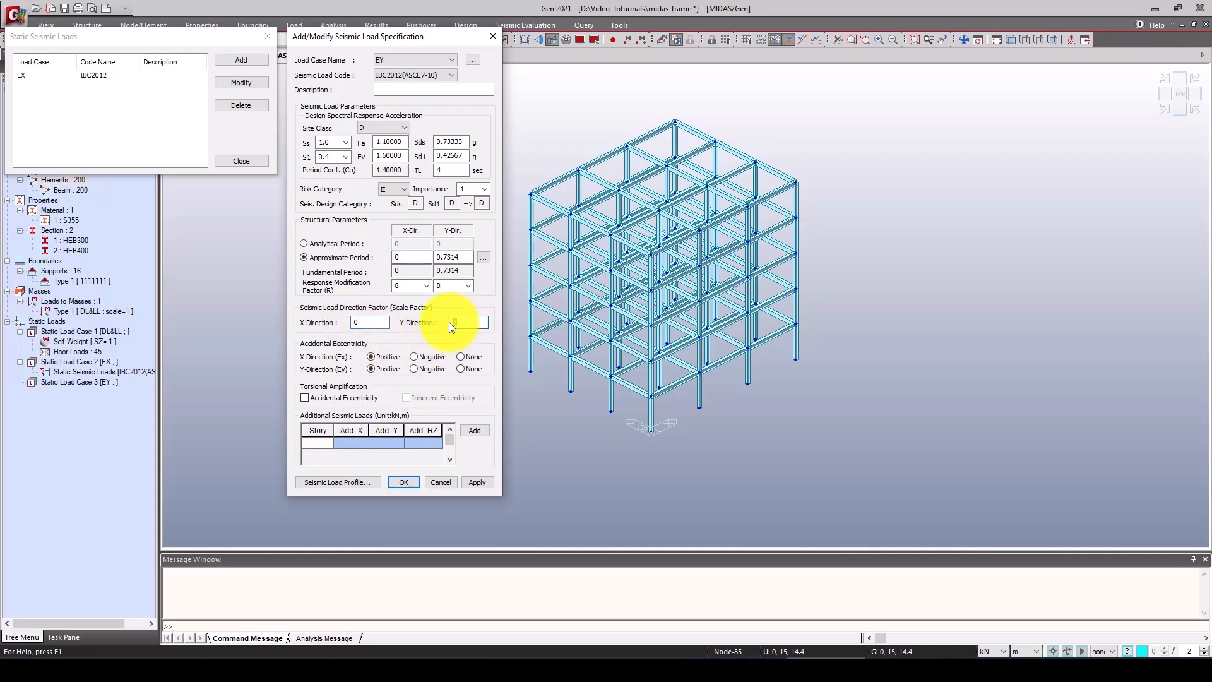
# Step: Check the Y-direction story force profile, then confirm the EY seismic load and finish defining static seismic loads
pyautogui.click(346, 482)
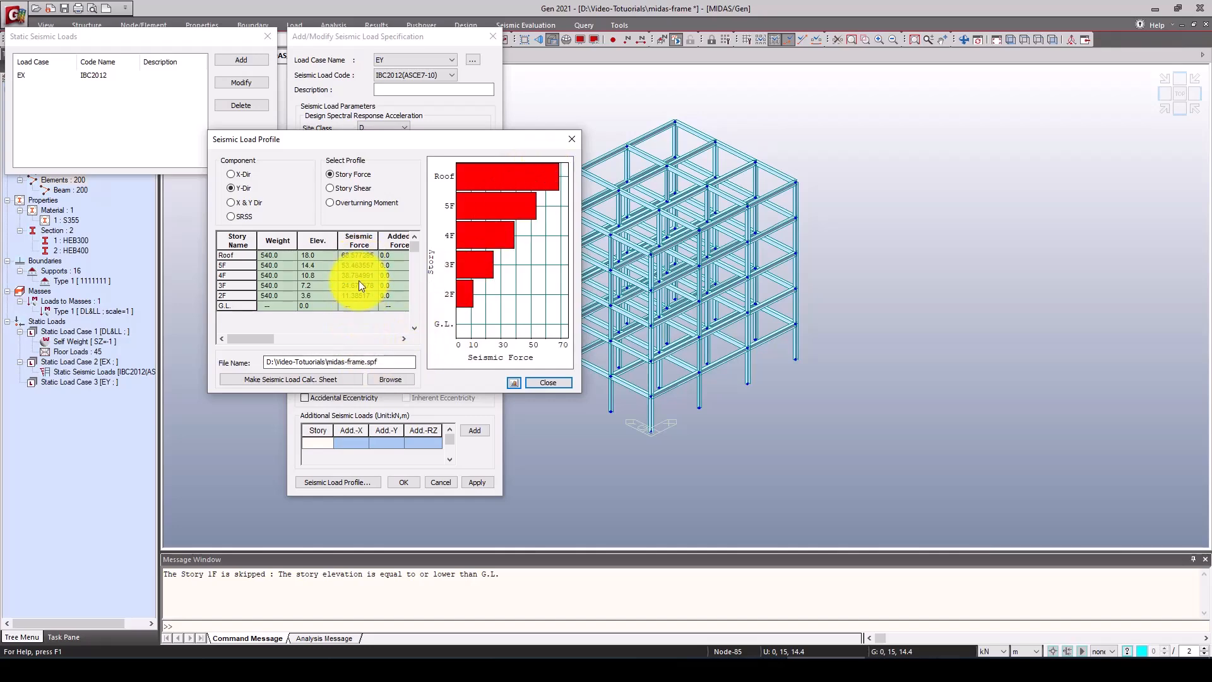
pyautogui.click(533, 383)
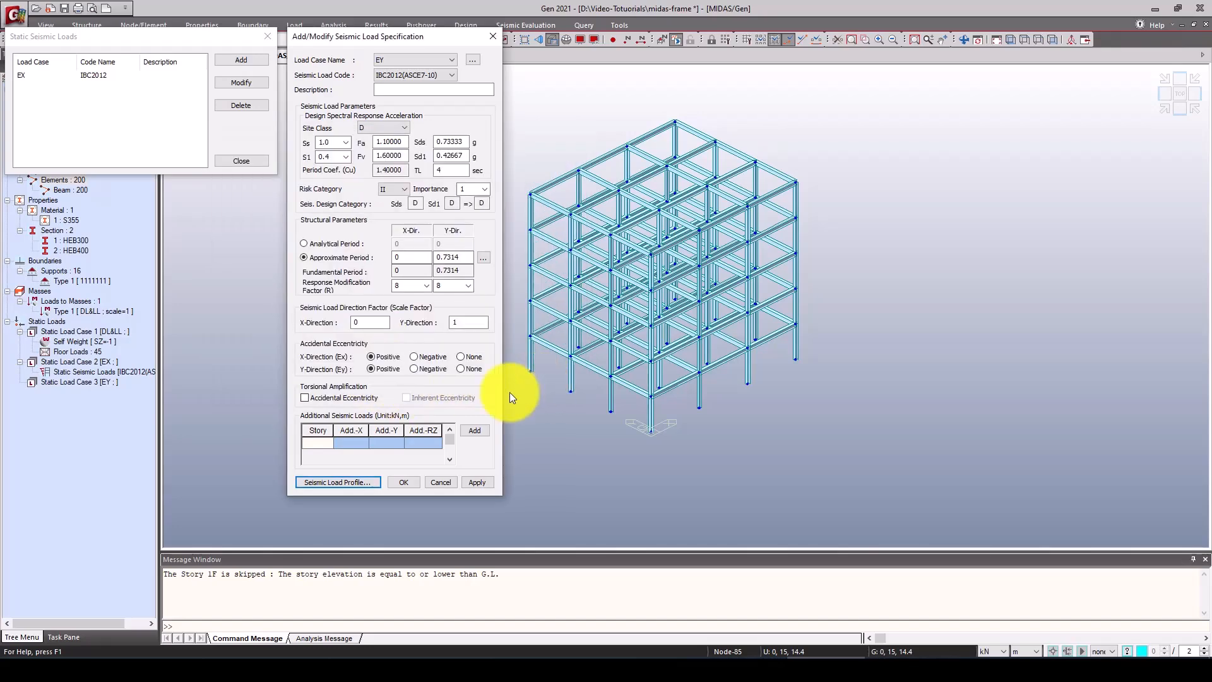
pyautogui.click(407, 481)
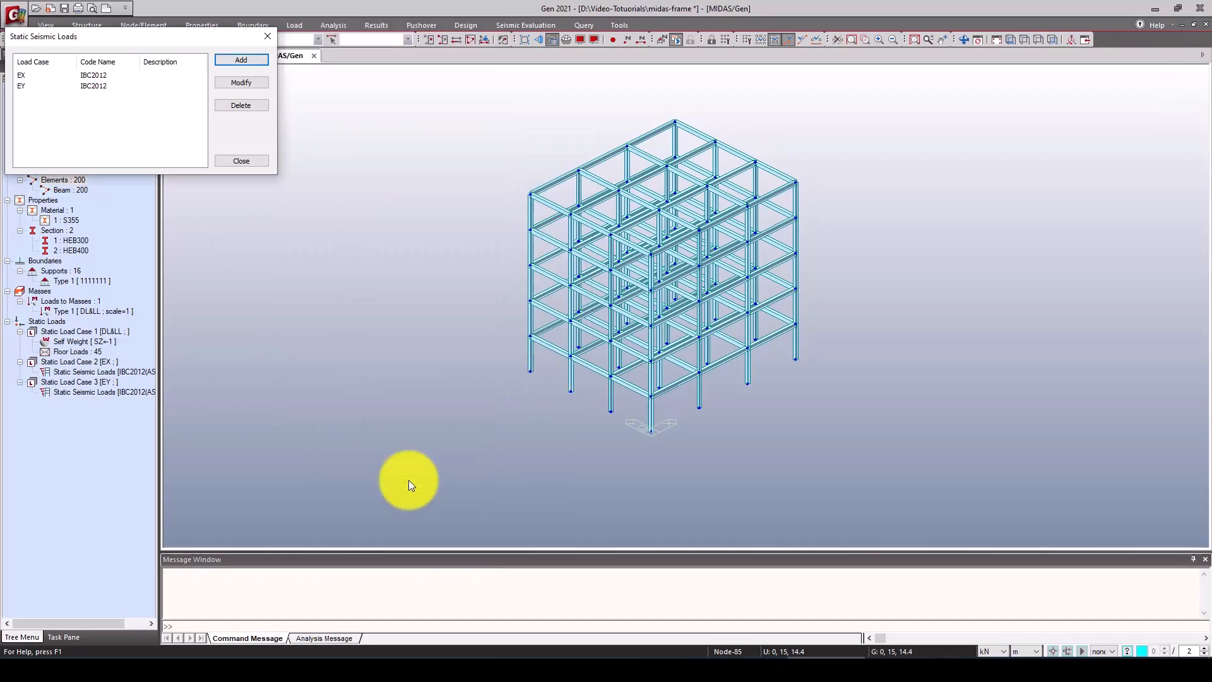
pyautogui.click(93, 75)
pyautogui.click(90, 86)
pyautogui.click(234, 162)
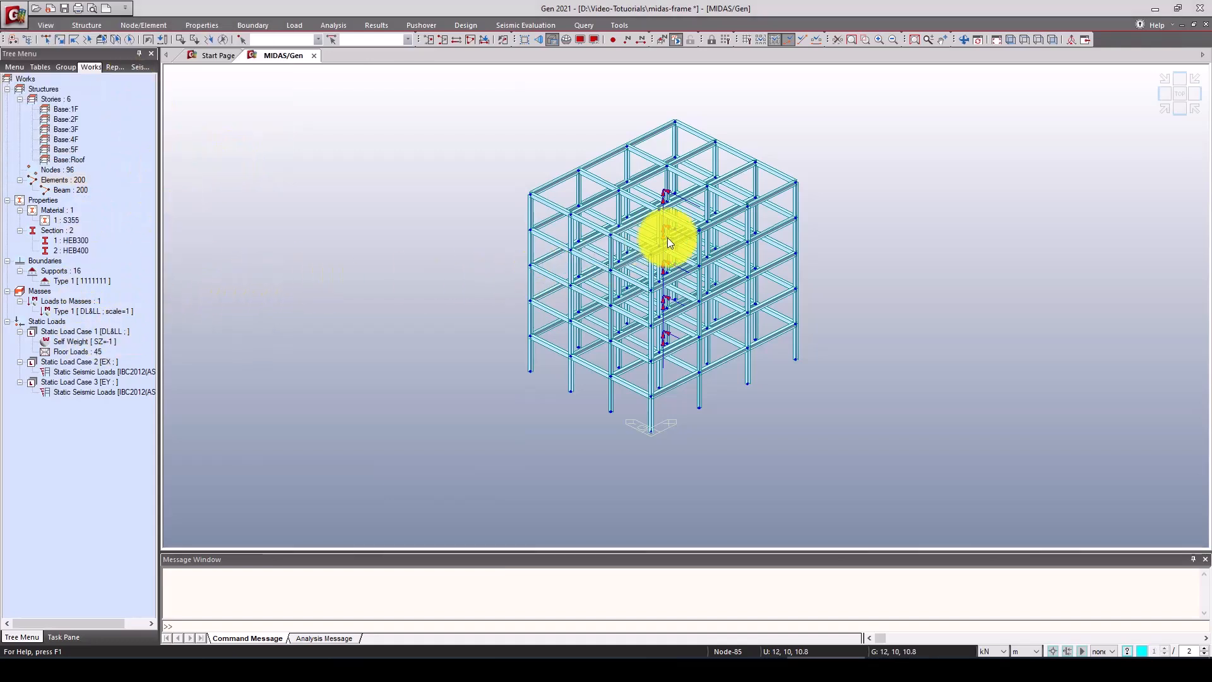
# Step: Run the structural analysis of the frame and check the completion message and solution time
pyautogui.scroll(3, 695, 215)
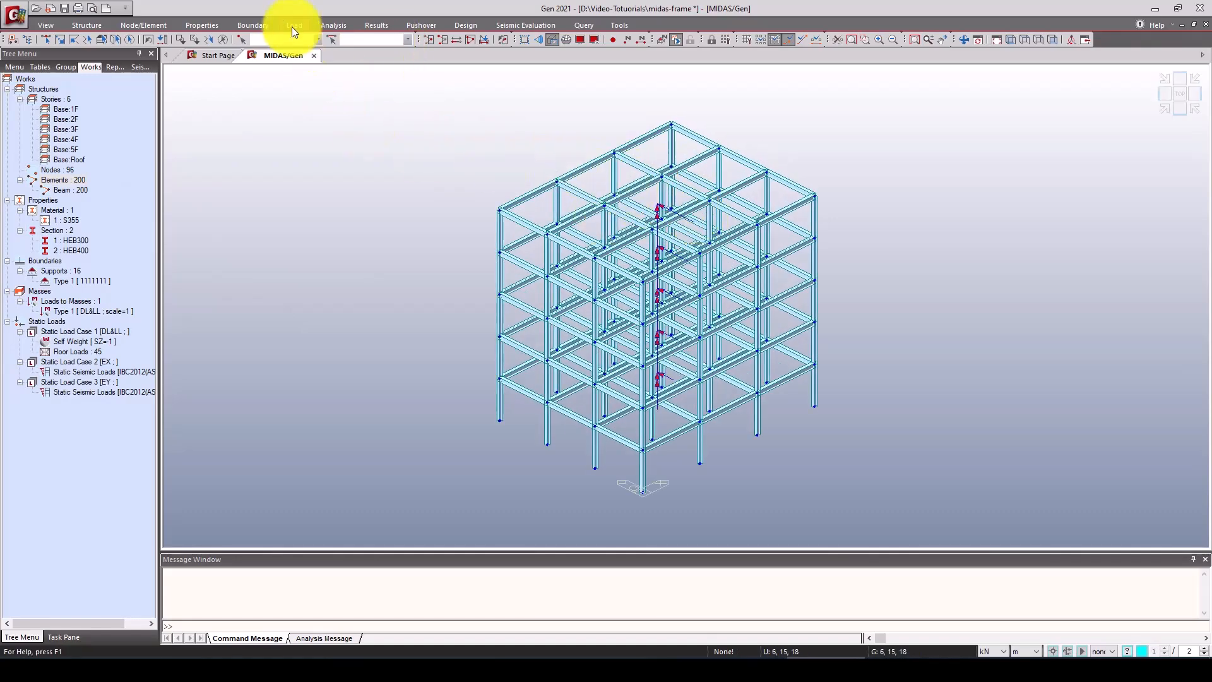
pyautogui.click(331, 25)
pyautogui.click(423, 44)
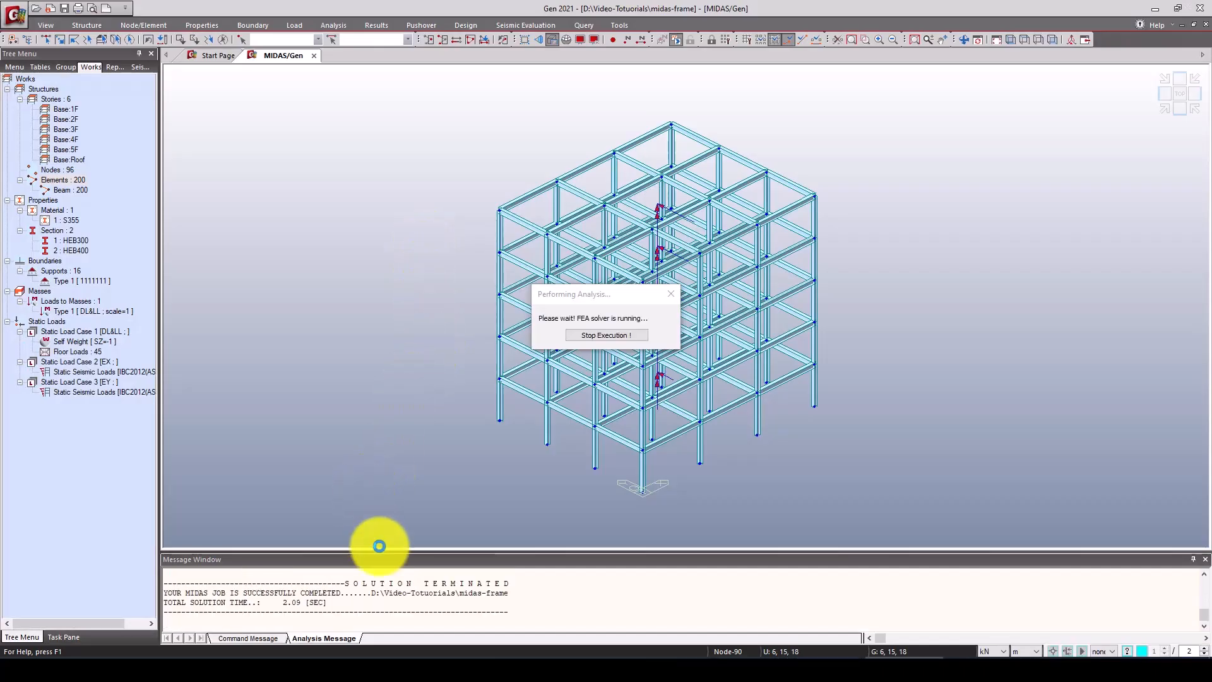
pyautogui.moveTo(340, 581); pyautogui.dragTo(496, 584)
pyautogui.moveTo(273, 601); pyautogui.dragTo(335, 600)
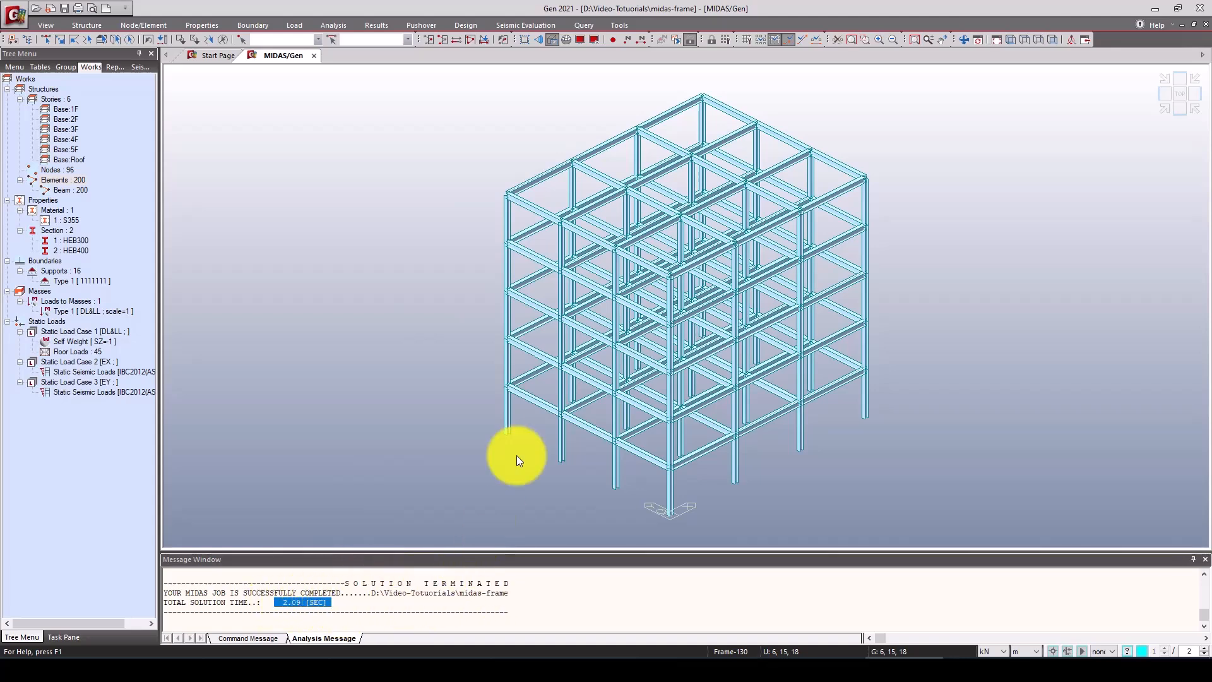
# Step: Auto-generate the steel design load combinations with design code AISC(15th)-ASD16, checking the seismic design factors without changing them
pyautogui.click(379, 25)
pyautogui.click(29, 61)
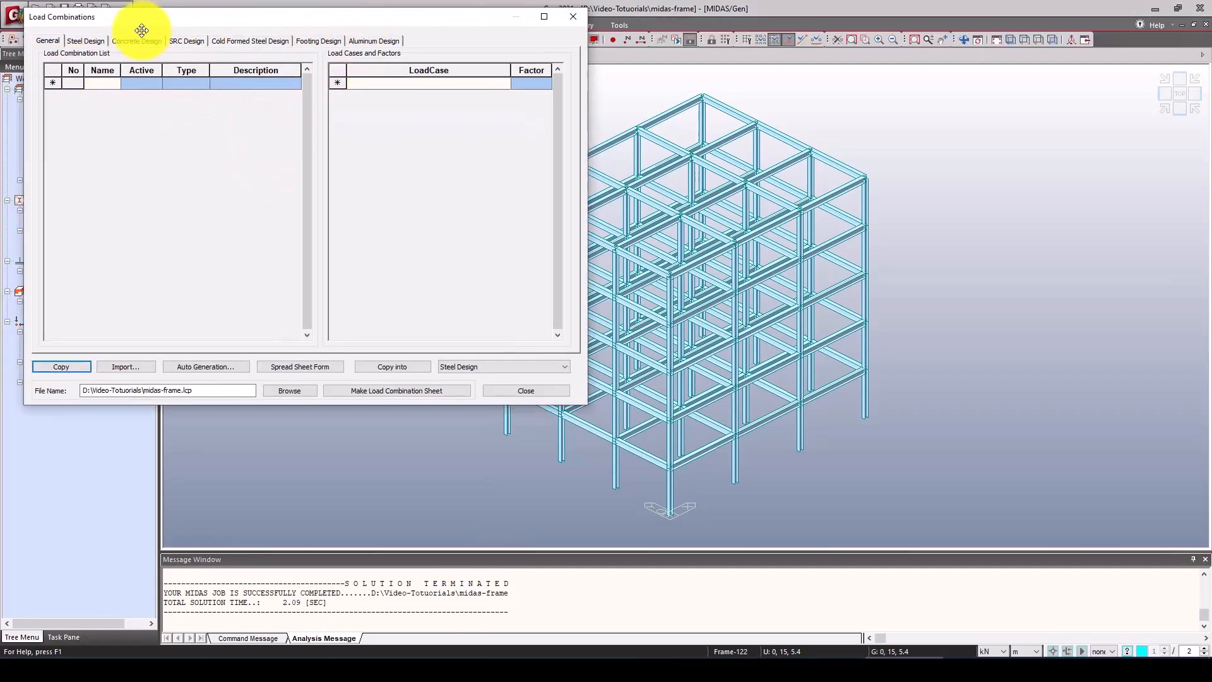
pyautogui.click(82, 40)
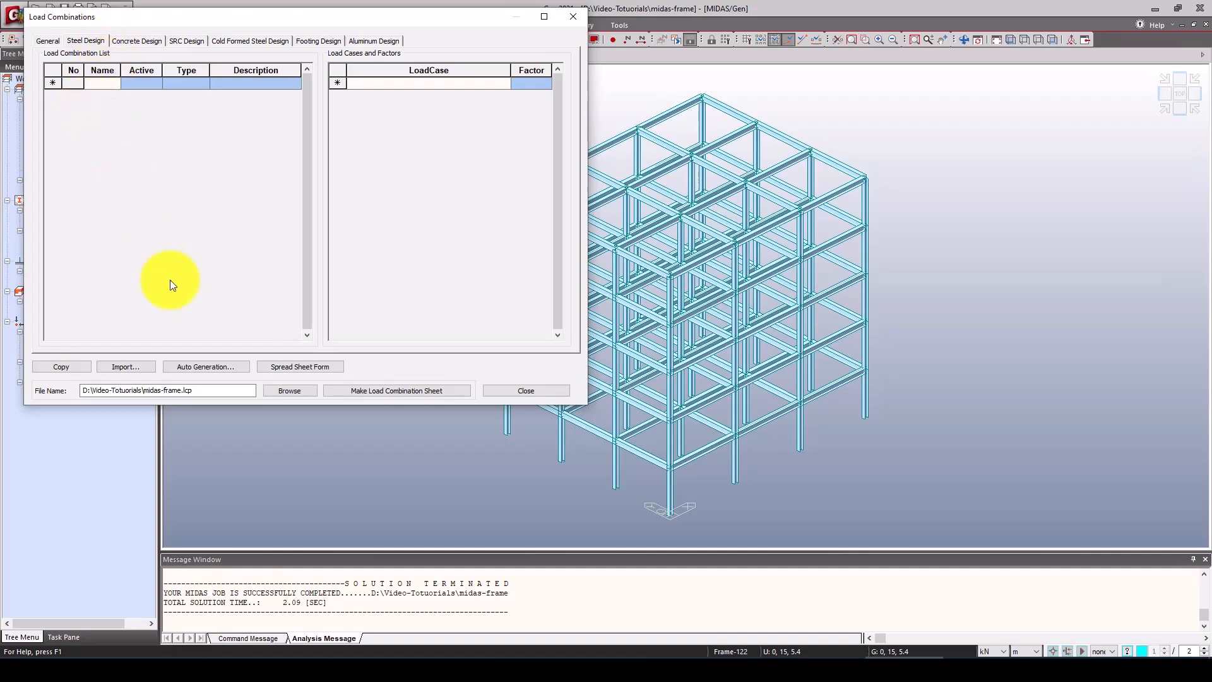
pyautogui.click(232, 363)
pyautogui.click(322, 112)
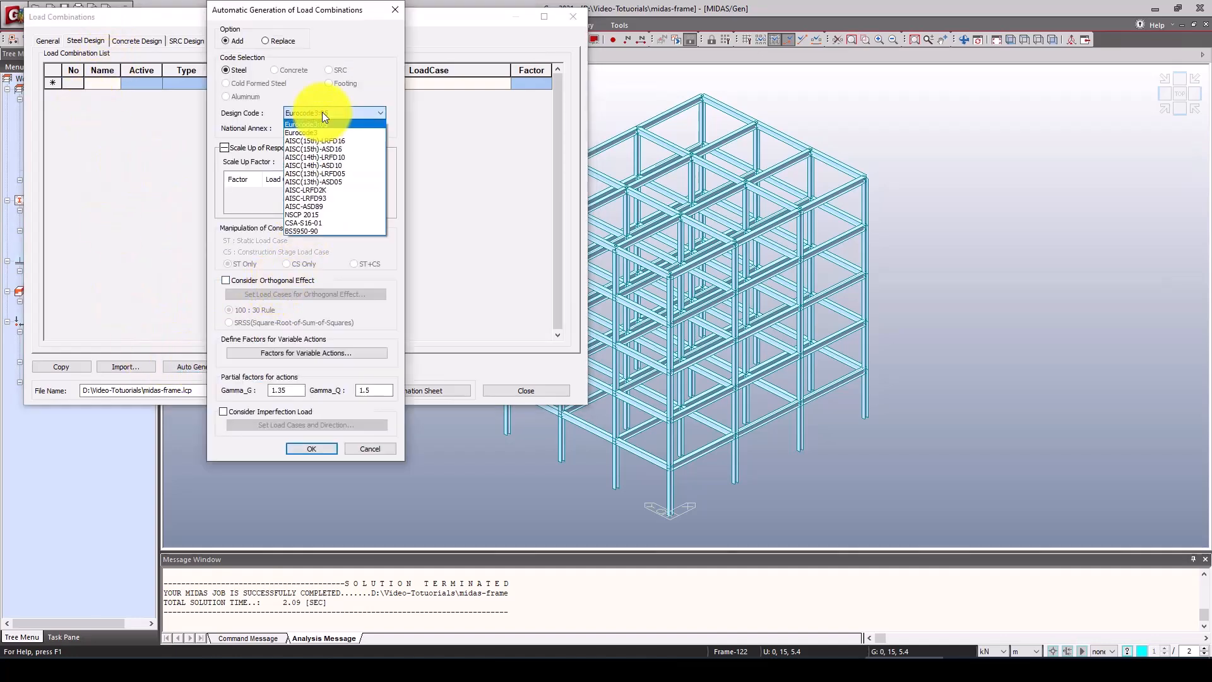
pyautogui.click(346, 149)
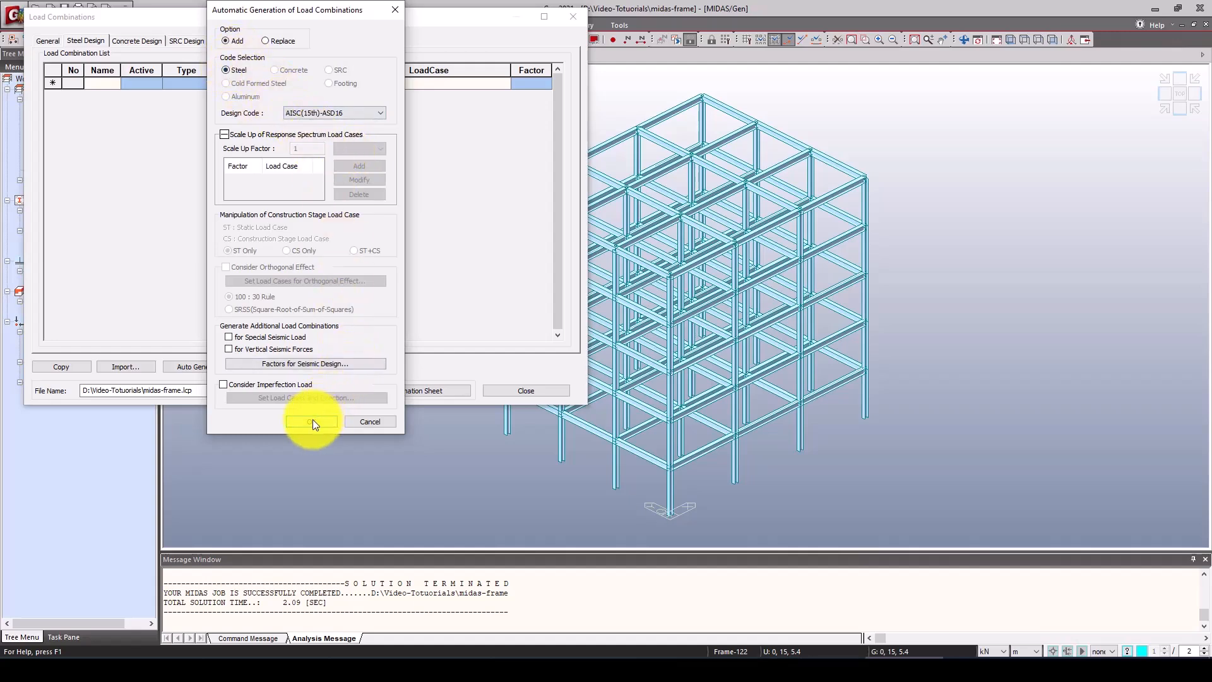
pyautogui.click(275, 362)
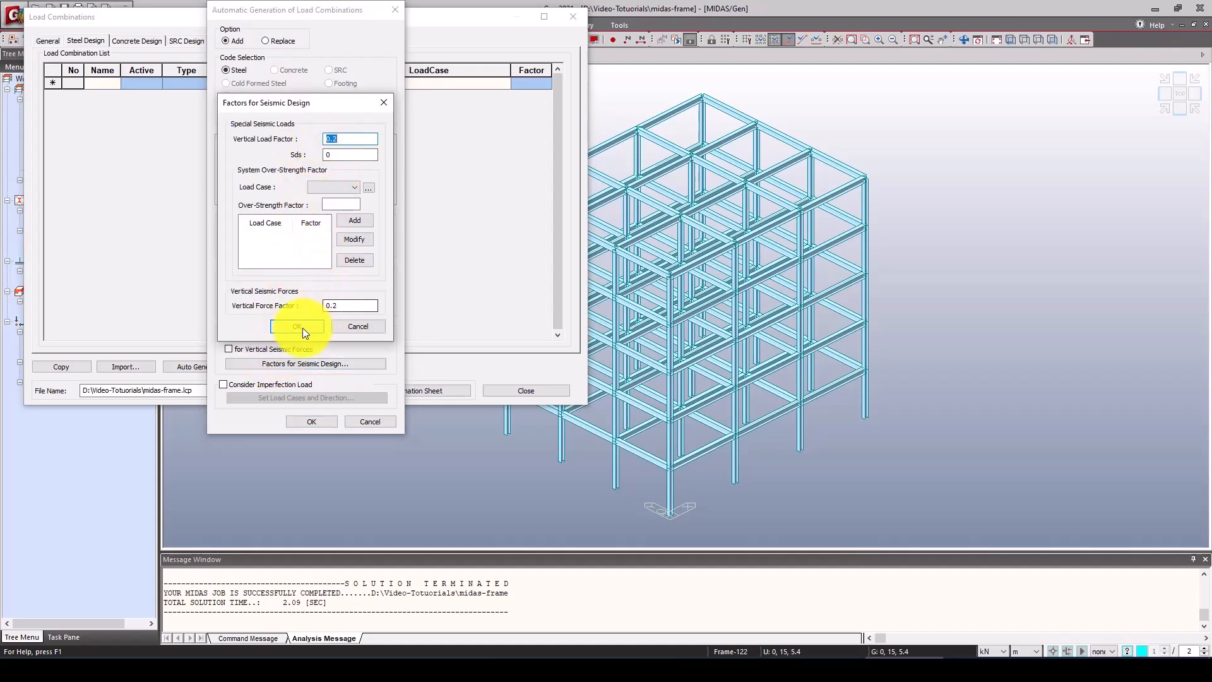
pyautogui.click(334, 188)
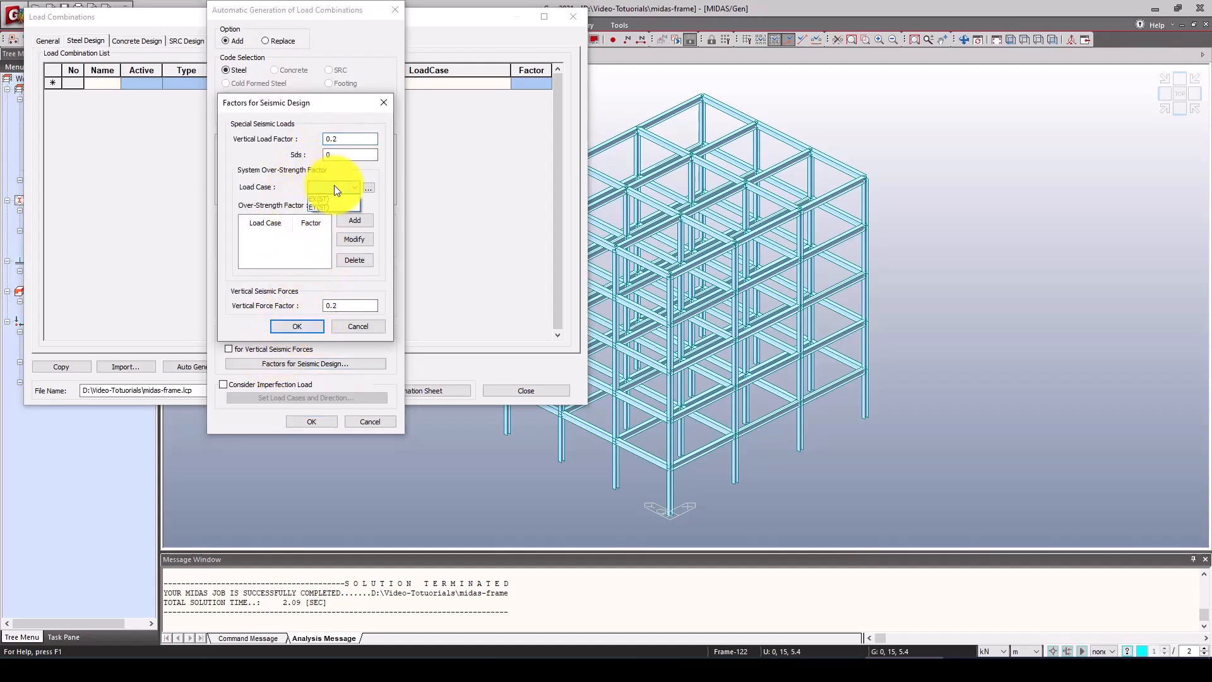
pyautogui.click(335, 189)
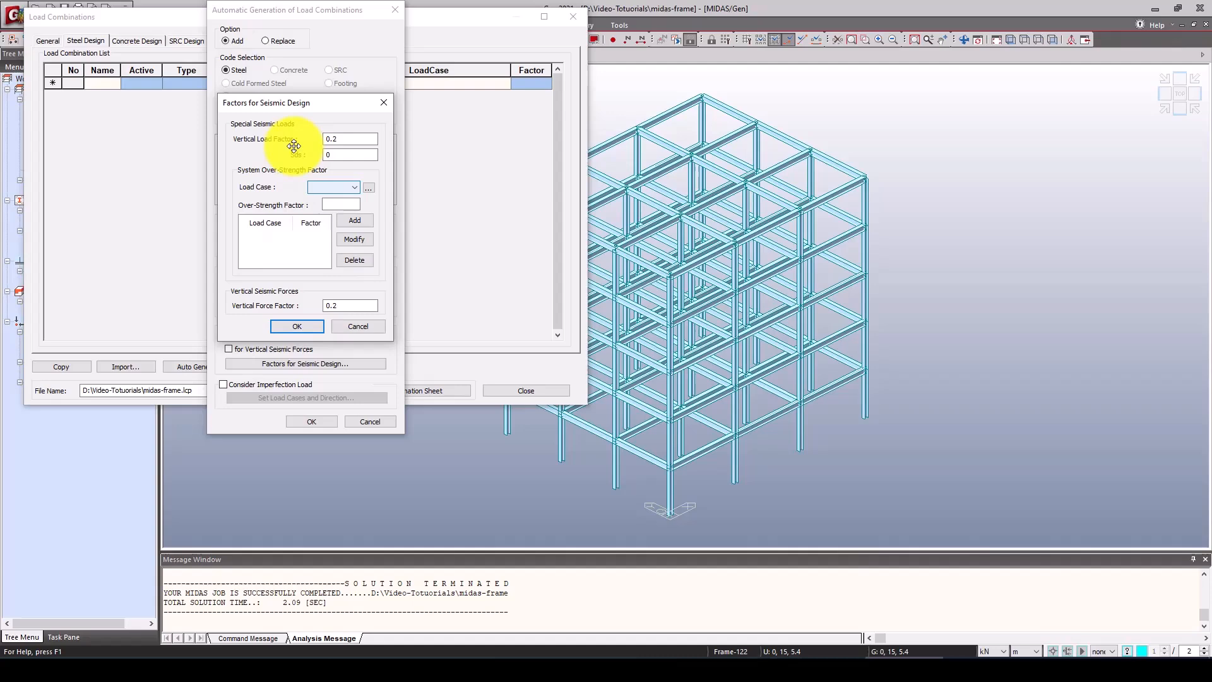
pyautogui.click(354, 325)
pyautogui.click(313, 421)
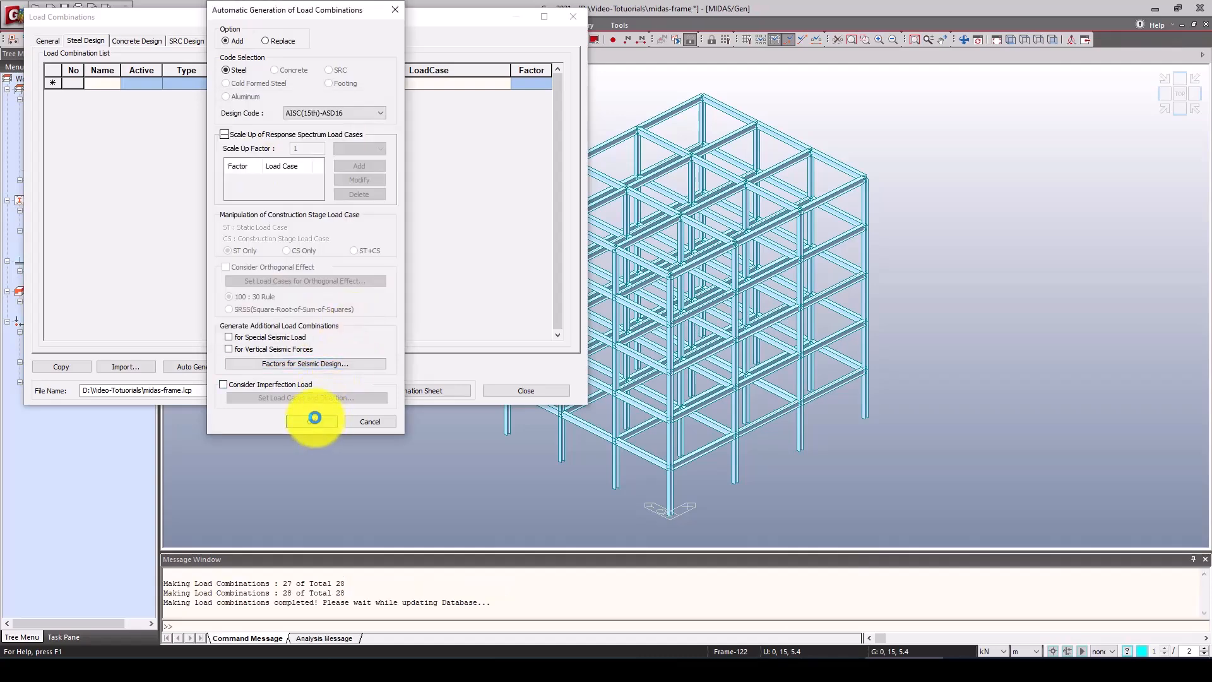
# Step: Examine the load cases and factors of several strength and service combinations in the steel design list
pyautogui.moveTo(305, 115); pyautogui.dragTo(305, 186)
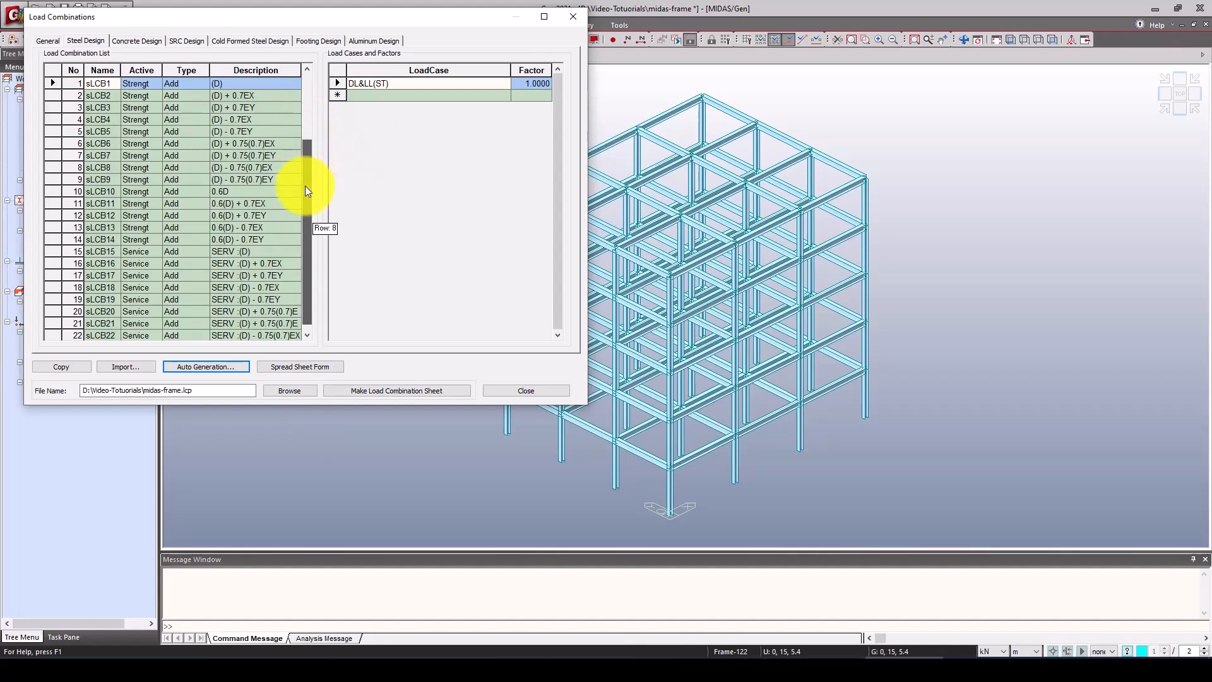
pyautogui.scroll(3, 255, 234)
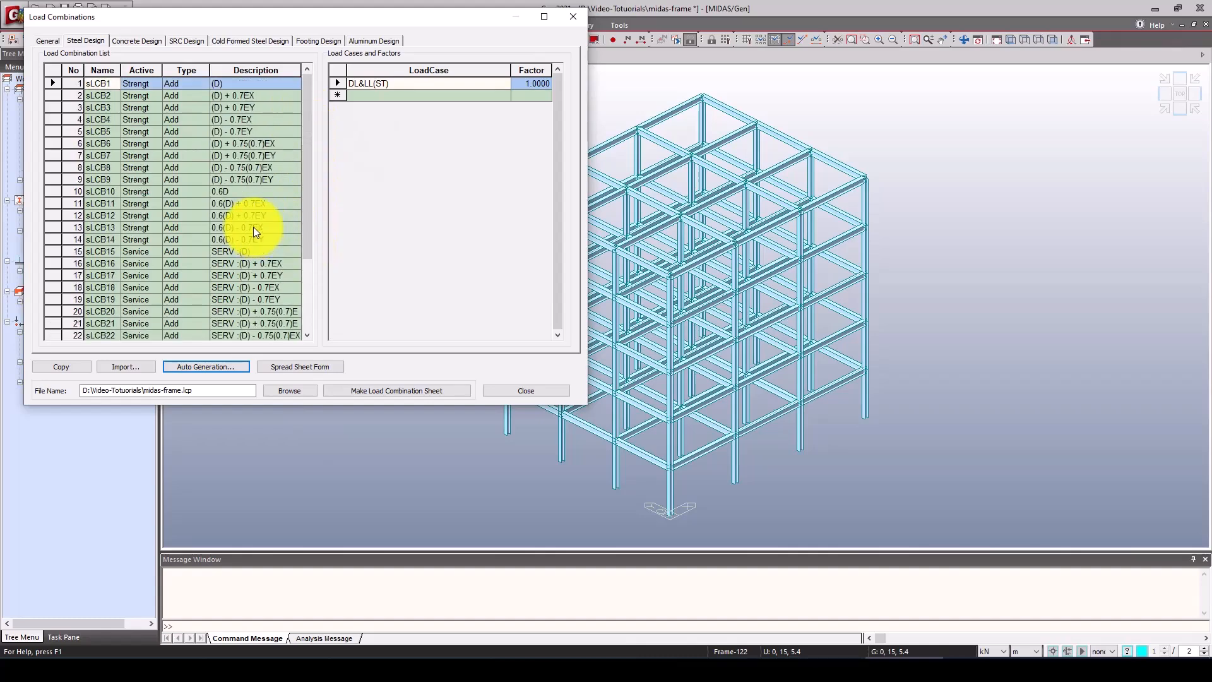
pyautogui.click(243, 168)
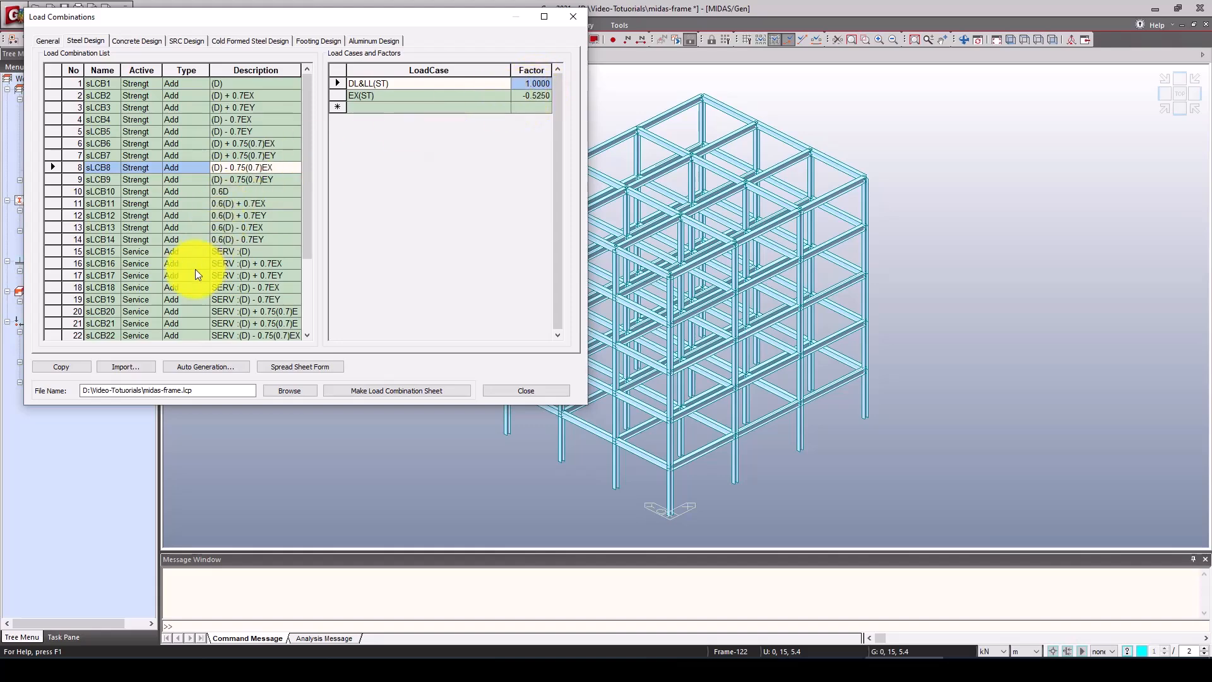
pyautogui.scroll(-1, 195, 269)
pyautogui.click(262, 277)
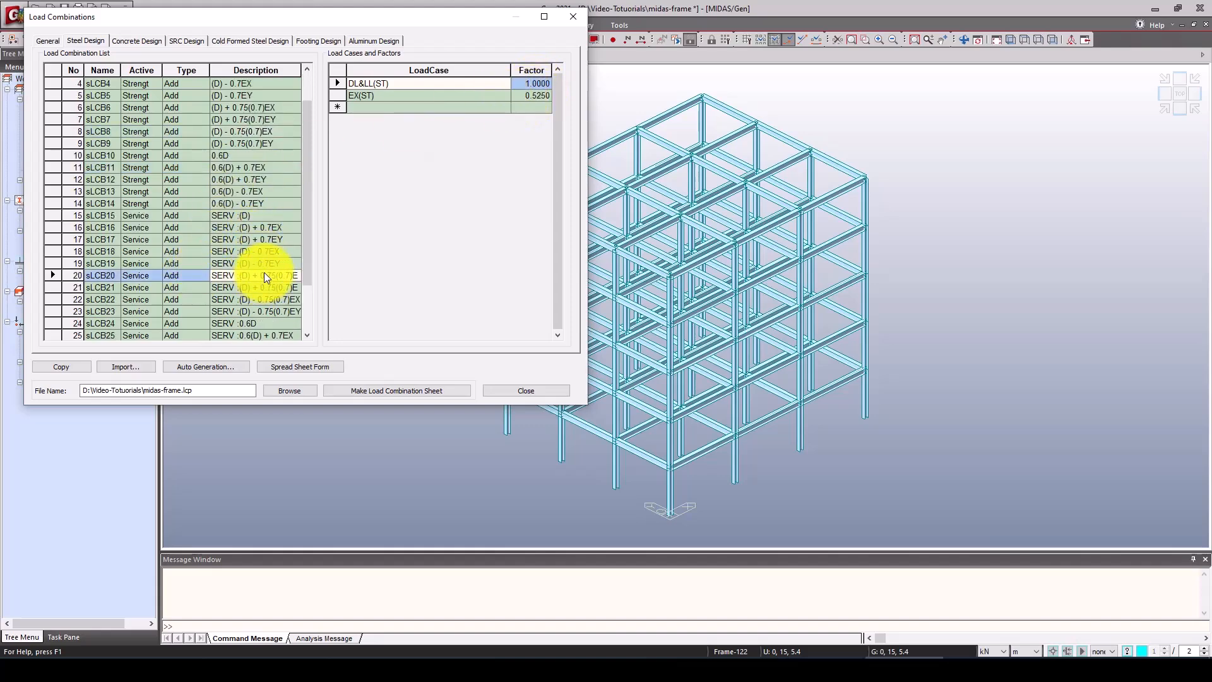
pyautogui.click(250, 289)
pyautogui.scroll(-2, 233, 300)
pyautogui.click(231, 287)
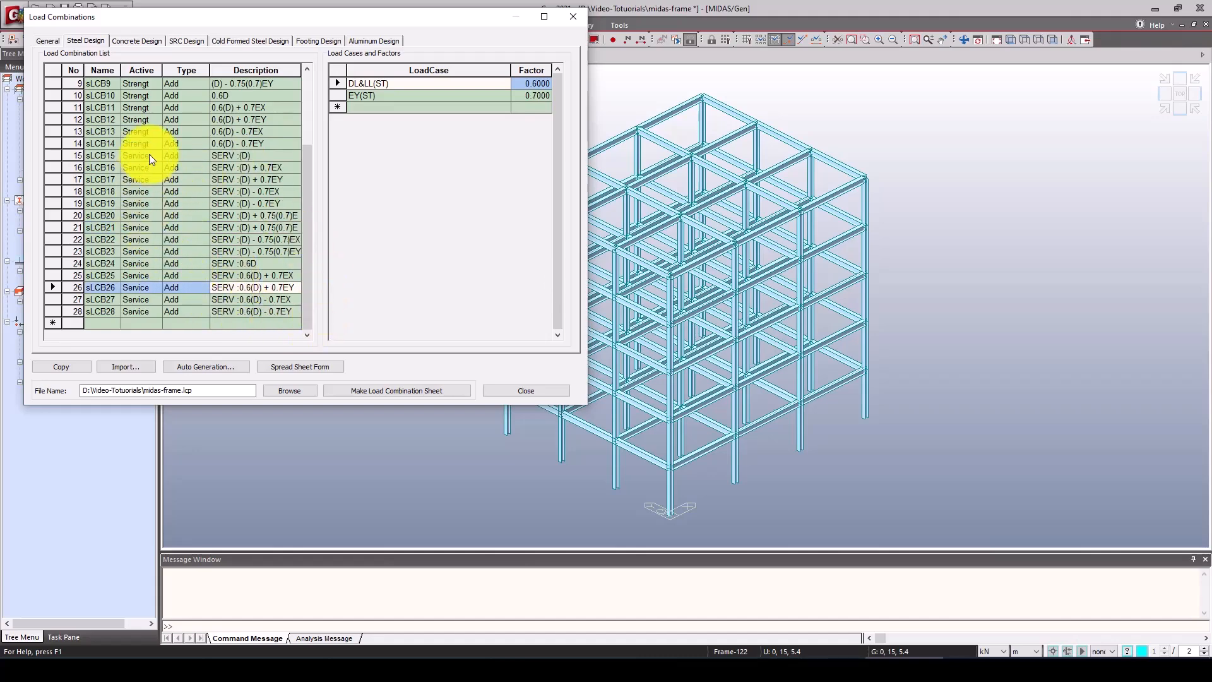
pyautogui.click(515, 391)
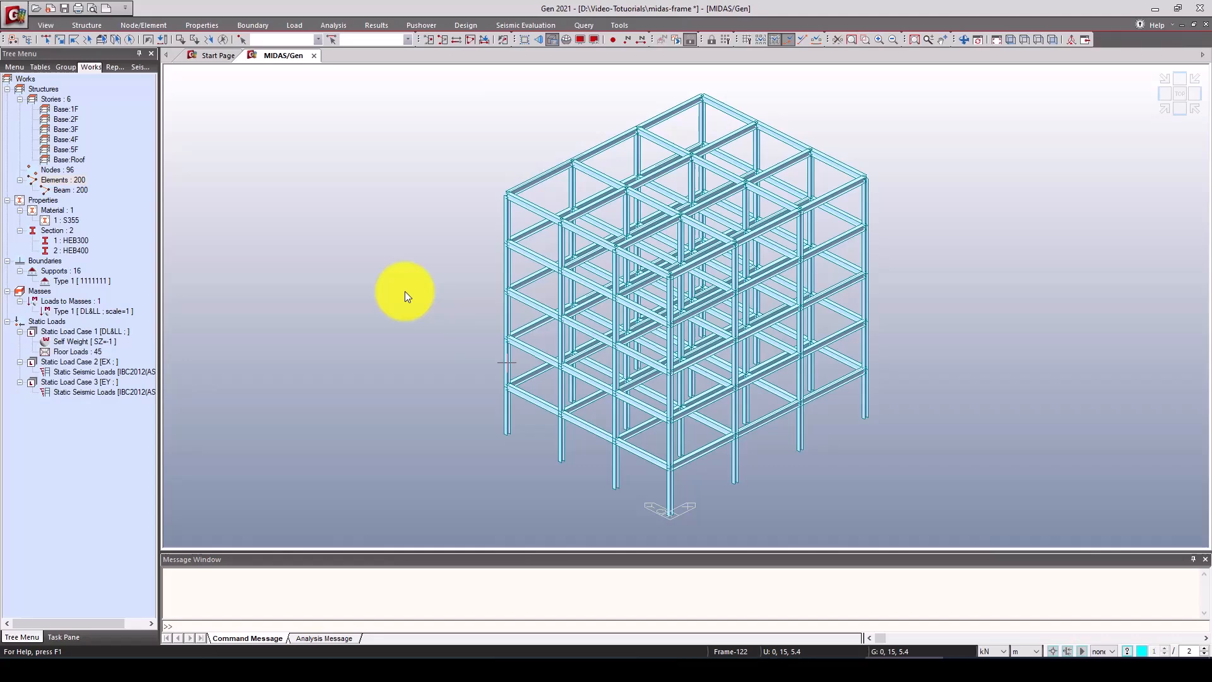
# Step: Display the DL&LL support reactions with values and legend, first as moments MXYZ and then as forces FXYZ
pyautogui.click(377, 25)
pyautogui.click(97, 44)
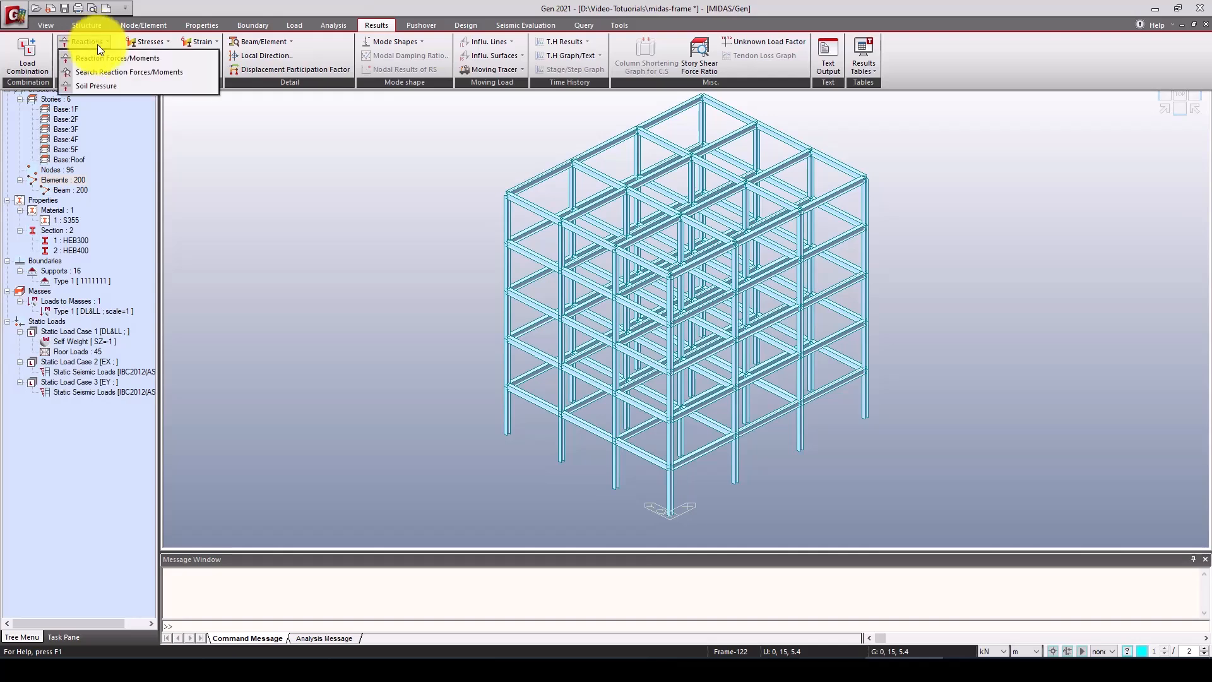
pyautogui.click(100, 60)
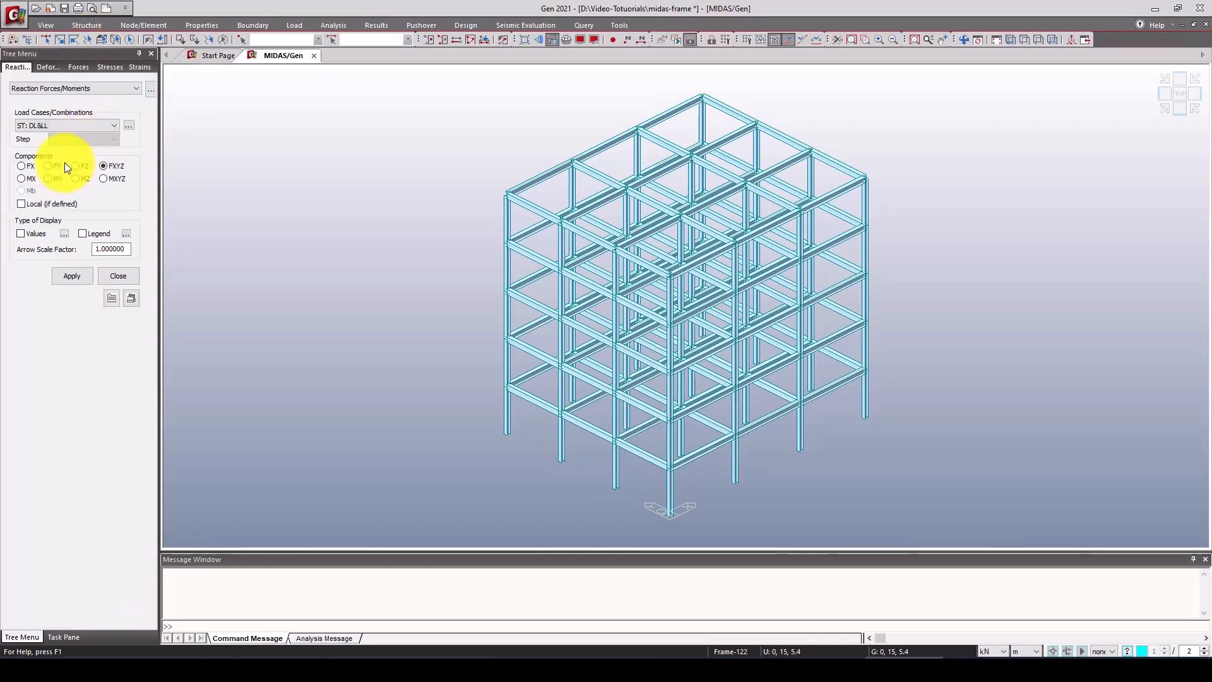
pyautogui.click(29, 167)
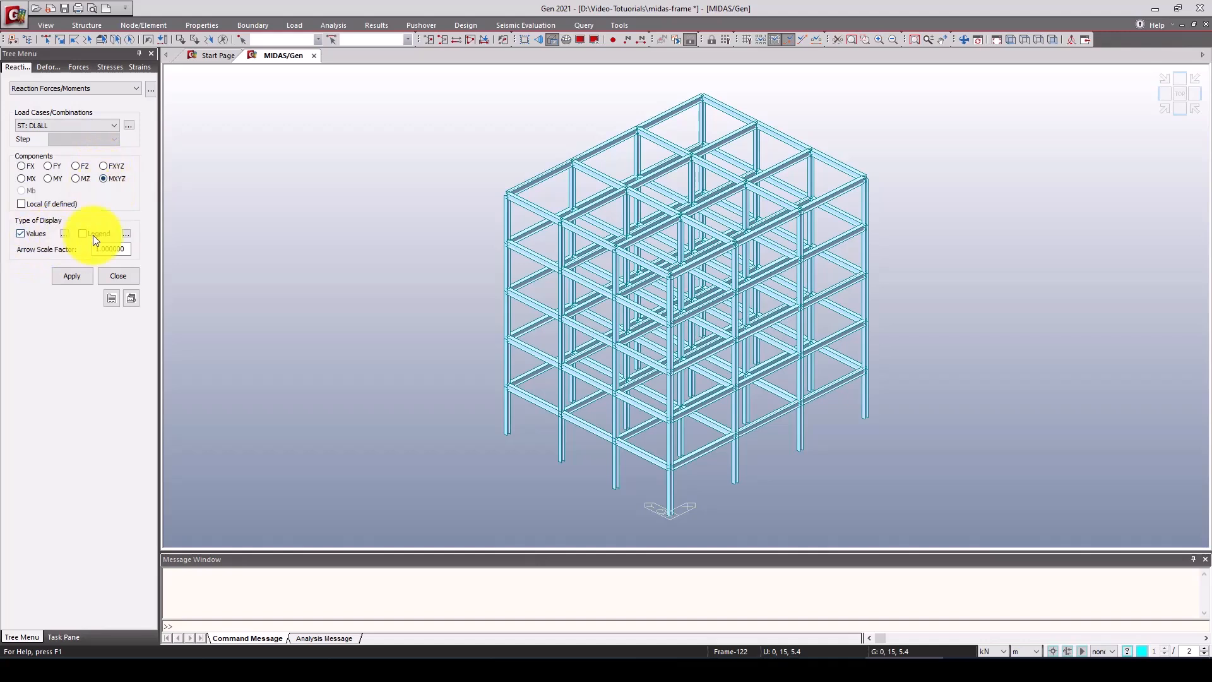
pyautogui.click(74, 276)
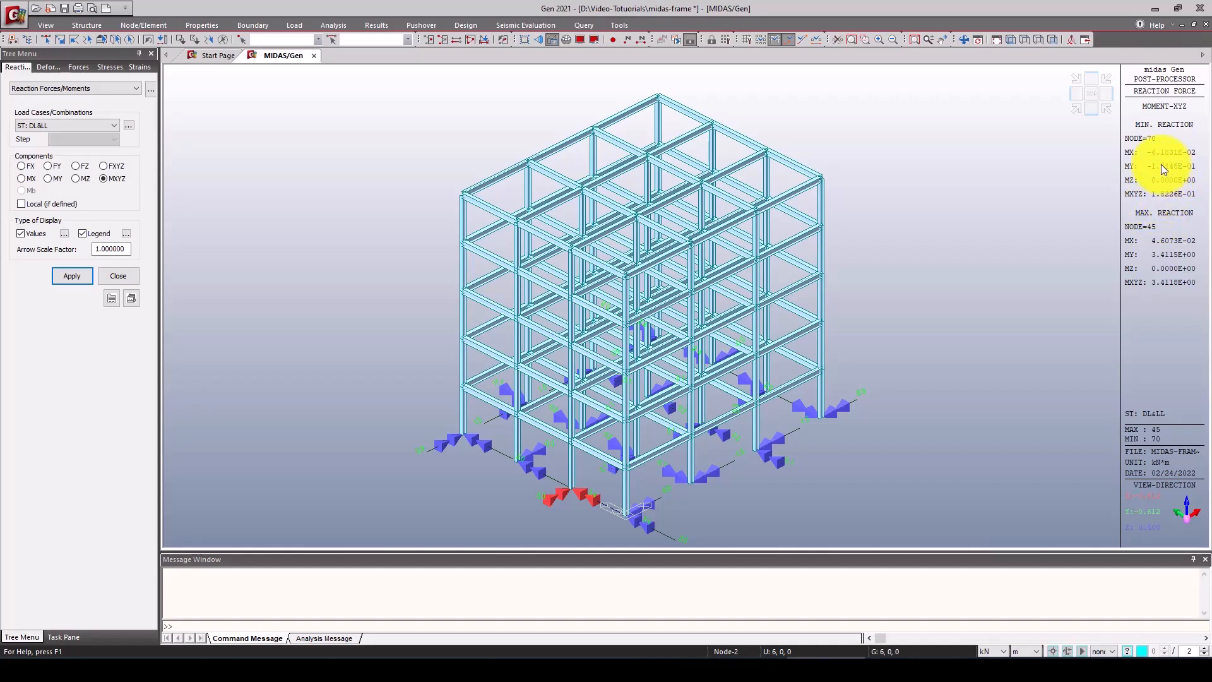
pyautogui.click(114, 166)
pyautogui.click(80, 283)
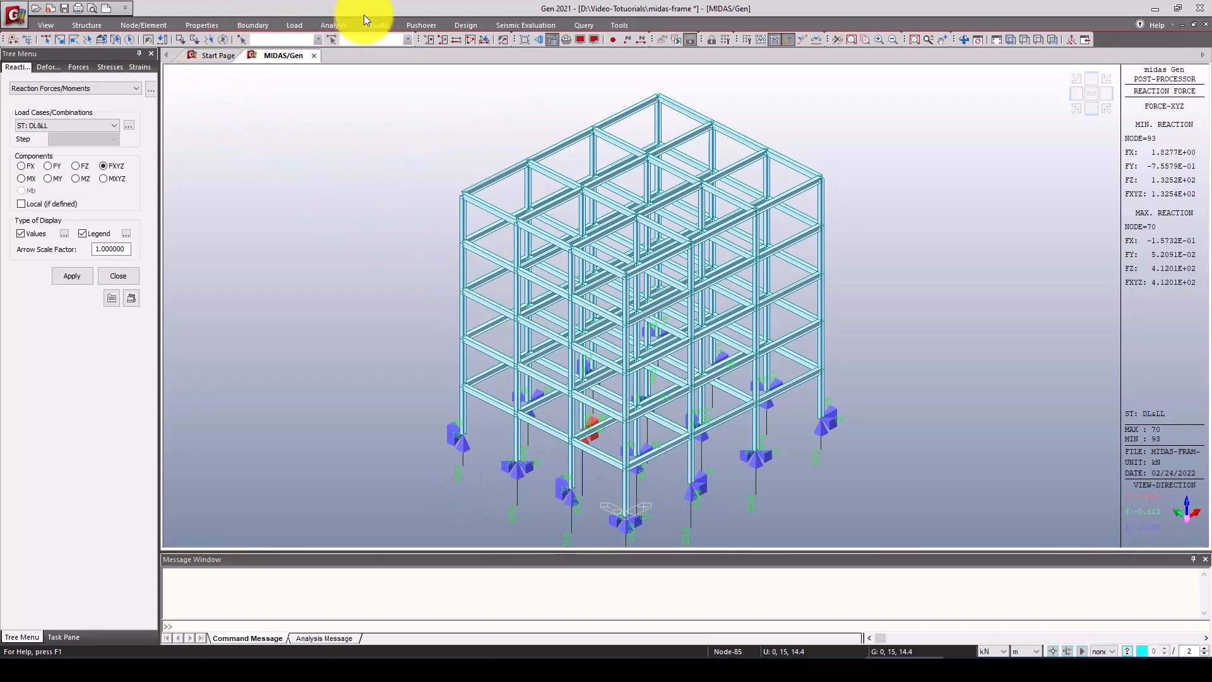
# Step: Display the frame's deformed shape for load case EX with component DXYZ, values and legend
pyautogui.click(60, 67)
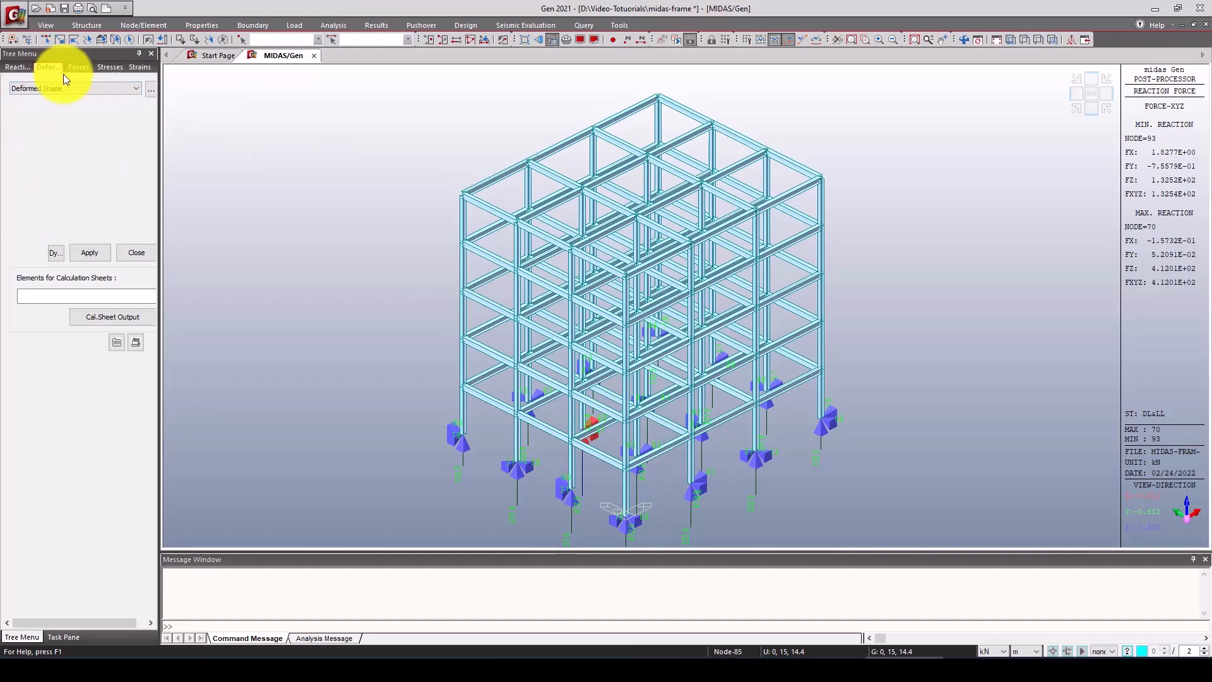
pyautogui.click(70, 87)
pyautogui.click(72, 86)
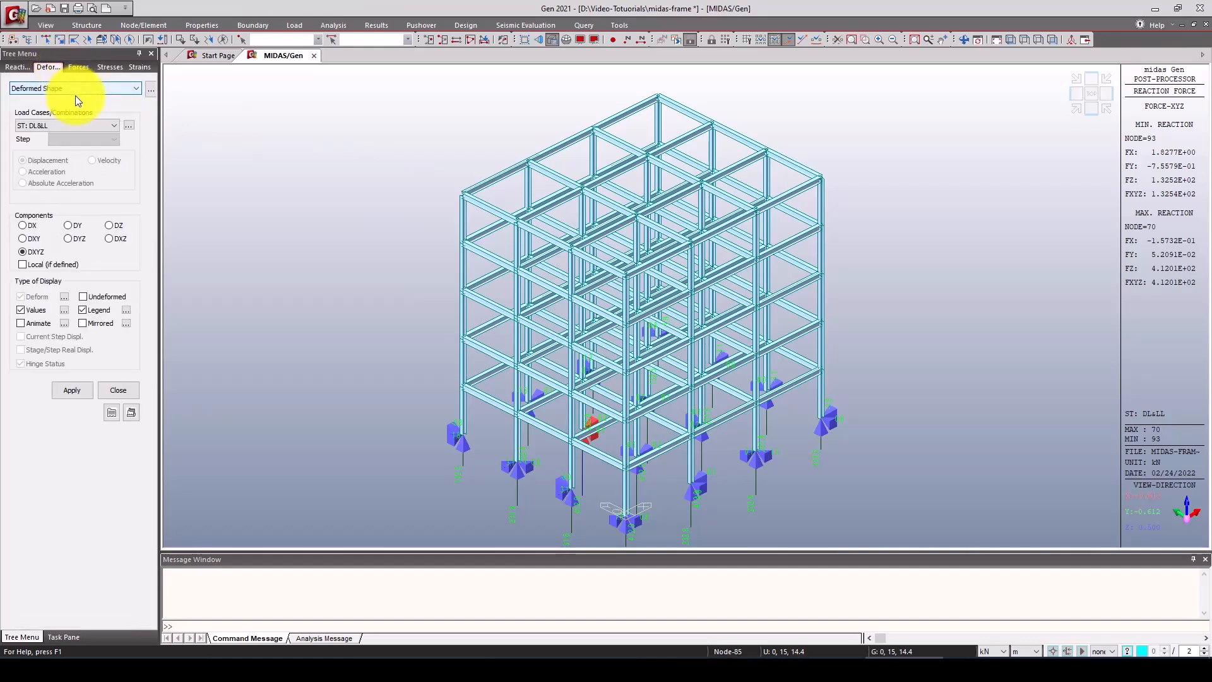
pyautogui.click(51, 123)
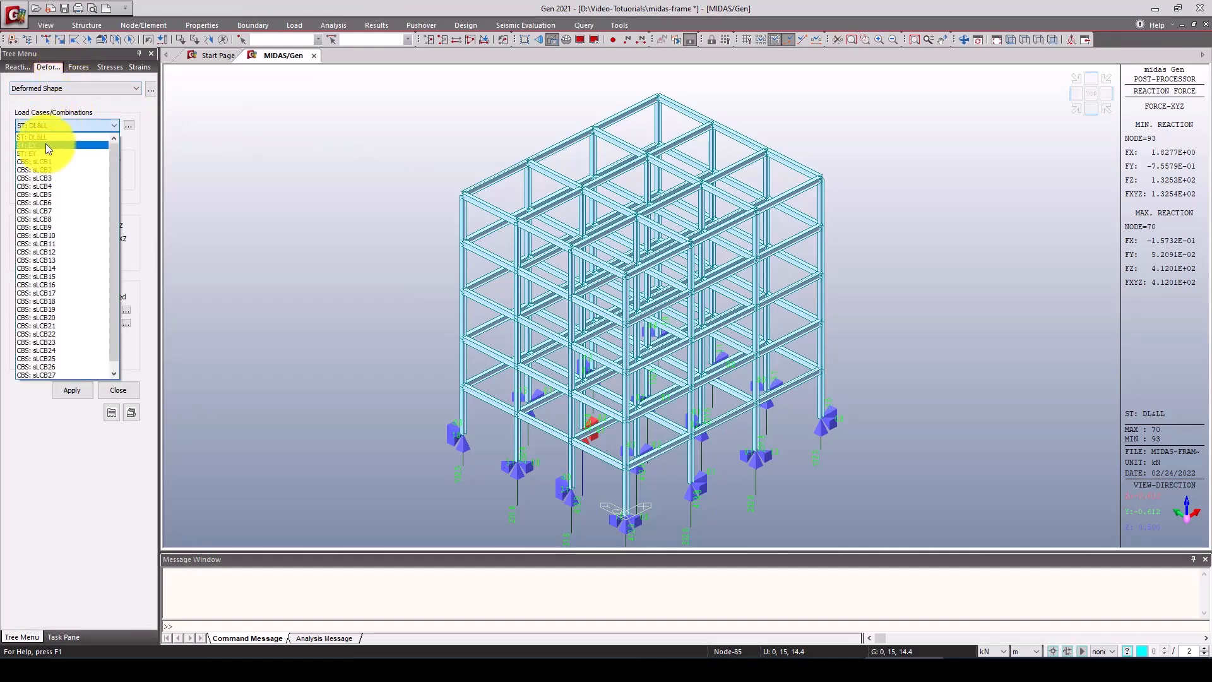
pyautogui.click(46, 143)
pyautogui.click(68, 389)
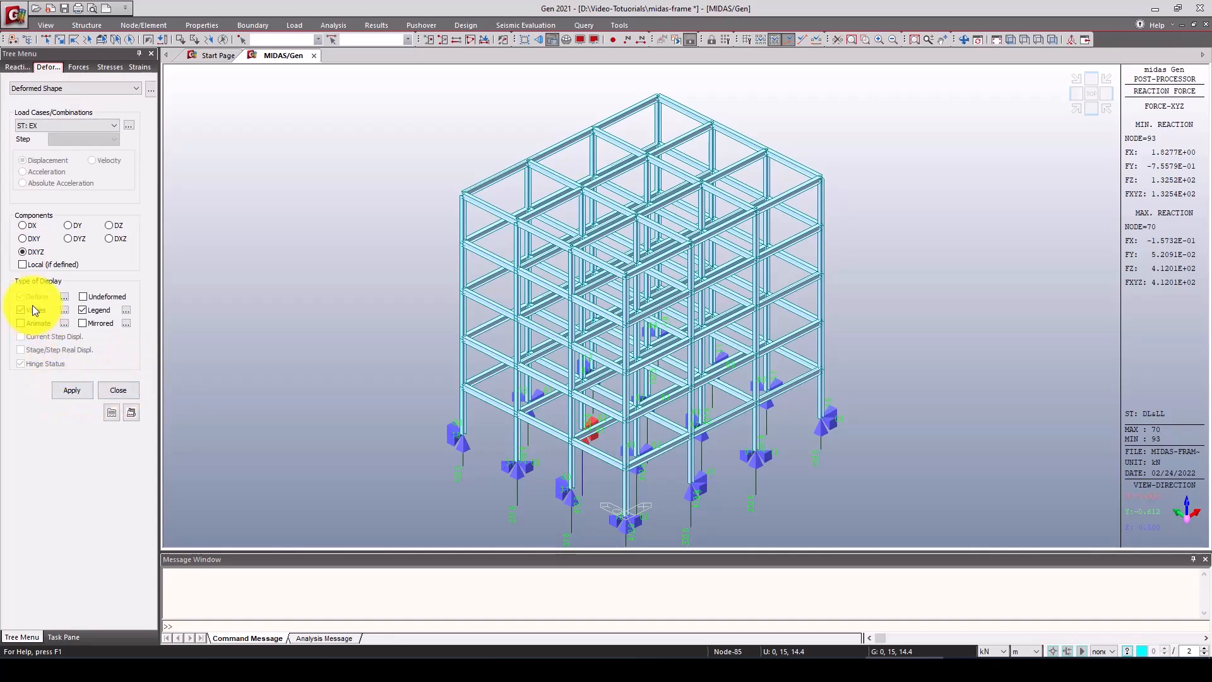
pyautogui.click(65, 389)
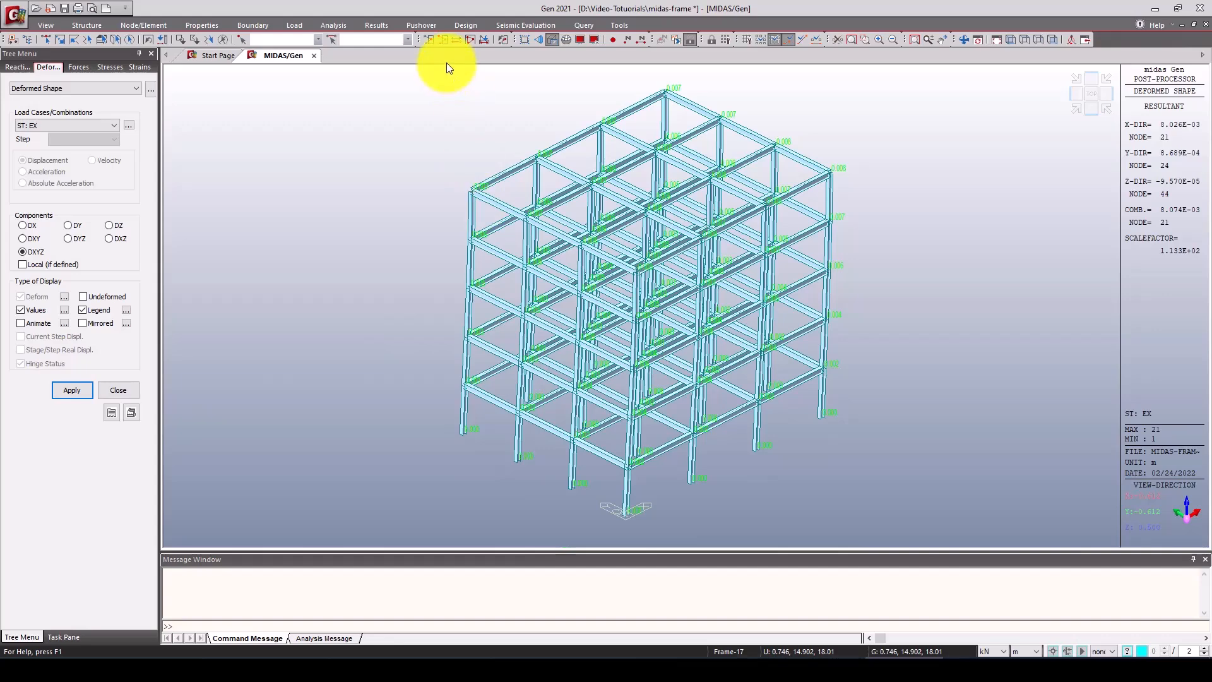
# Step: Toggle the perspective view and the hidden-surface display of the deformed frame, restoring each to its original setting
pyautogui.click(541, 40)
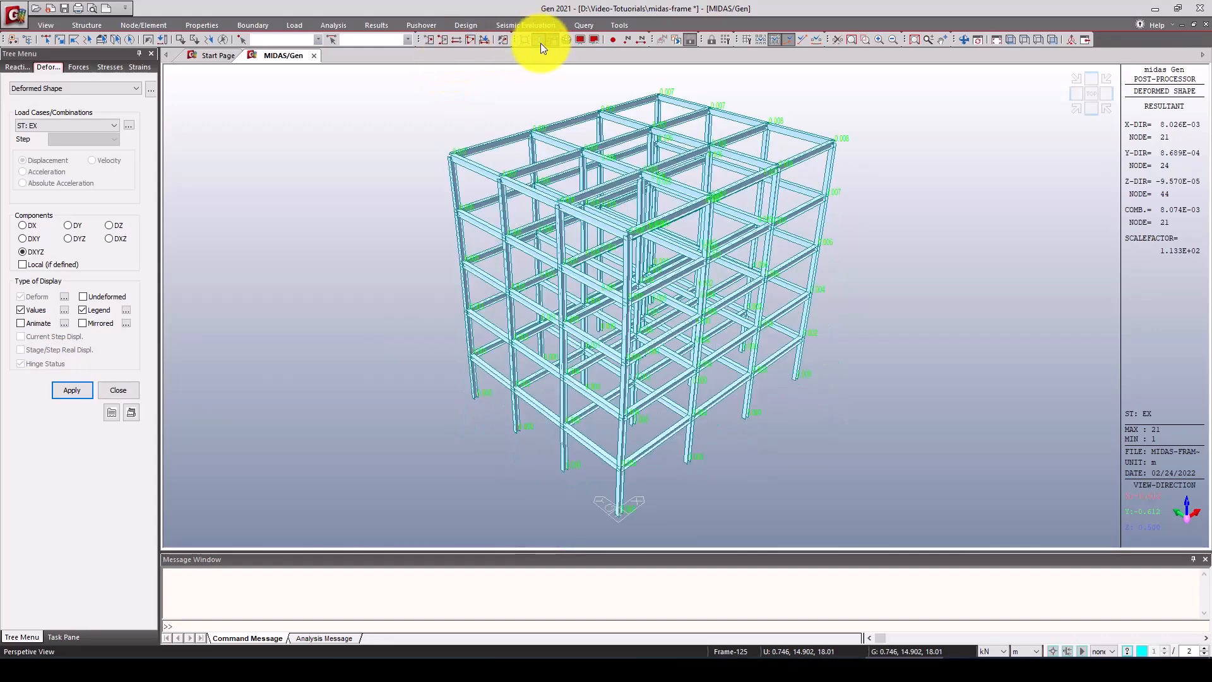
pyautogui.click(540, 39)
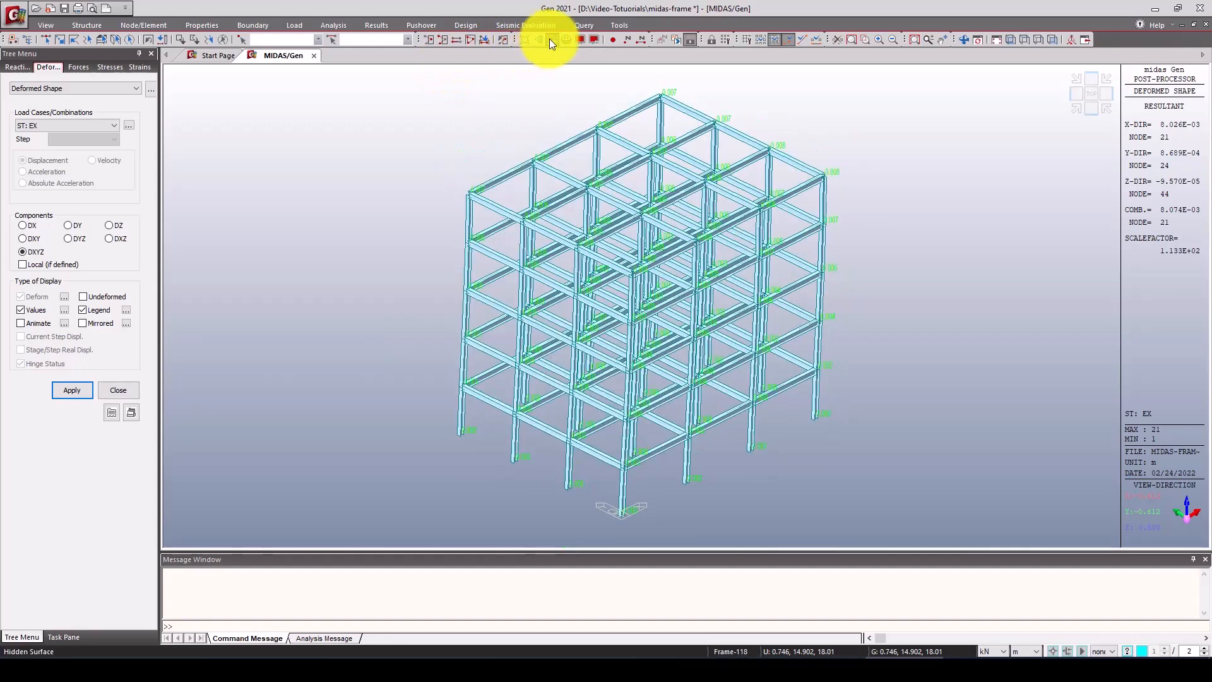
pyautogui.click(549, 39)
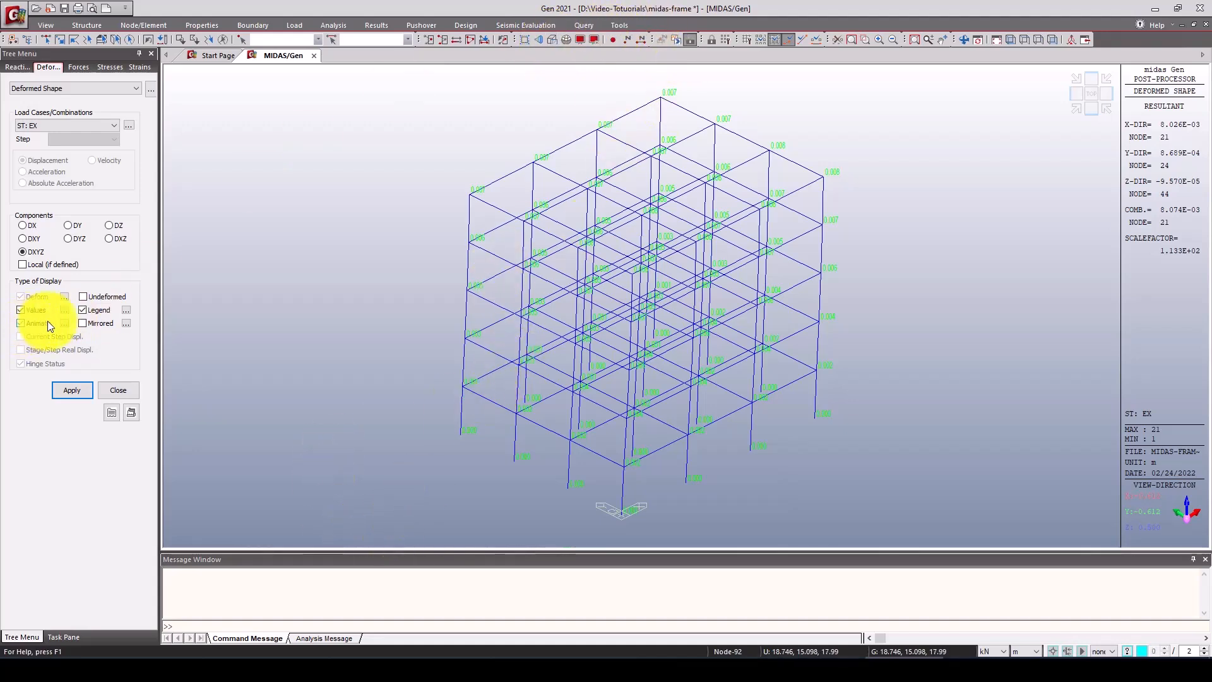
pyautogui.click(549, 40)
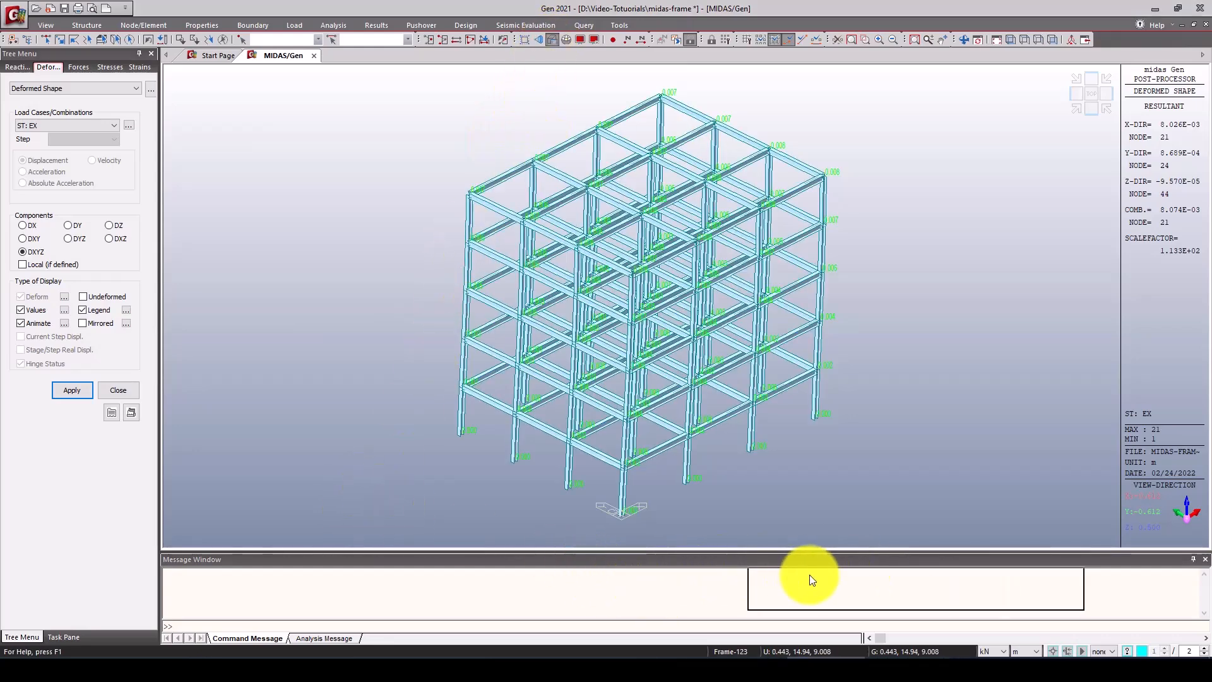
# Step: Apply the animated display to the EX deformed shape, record the animation and close it
pyautogui.click(70, 390)
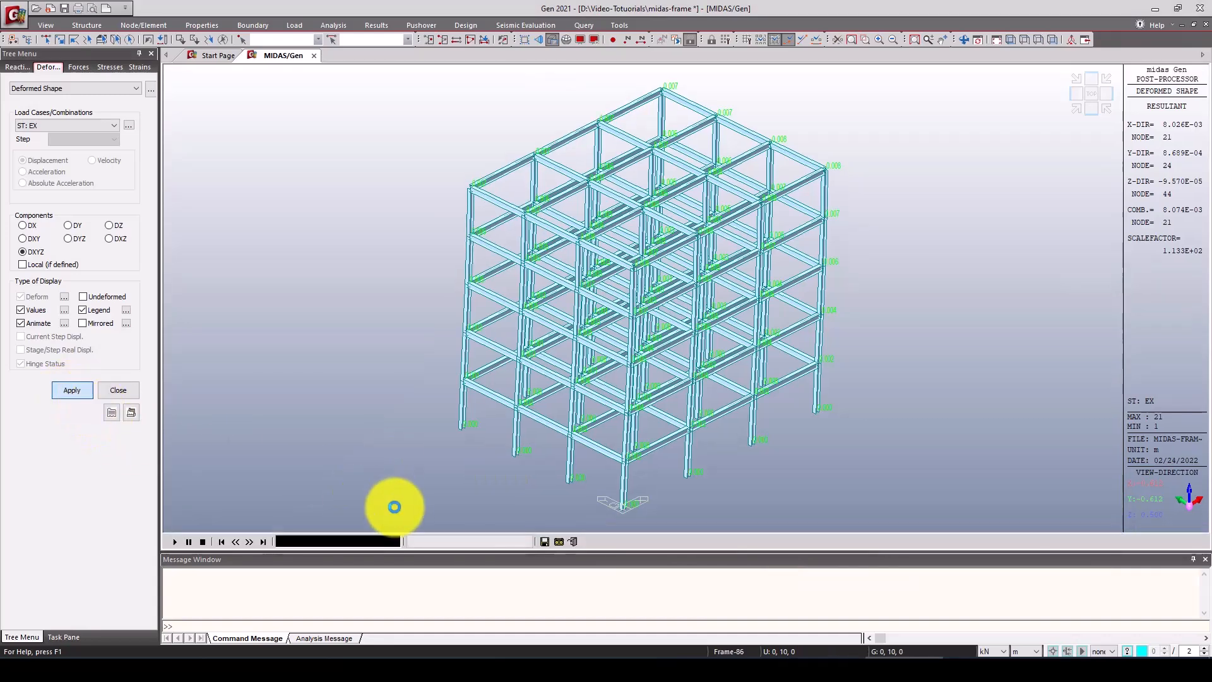
pyautogui.click(559, 542)
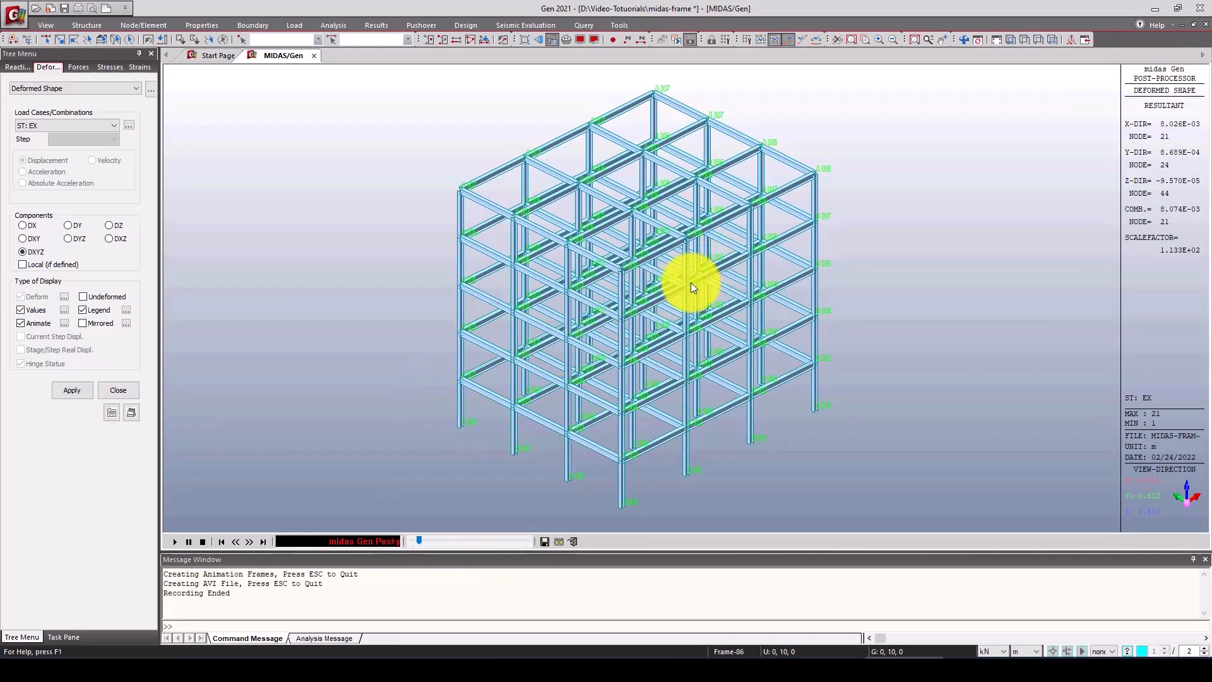
pyautogui.click(572, 542)
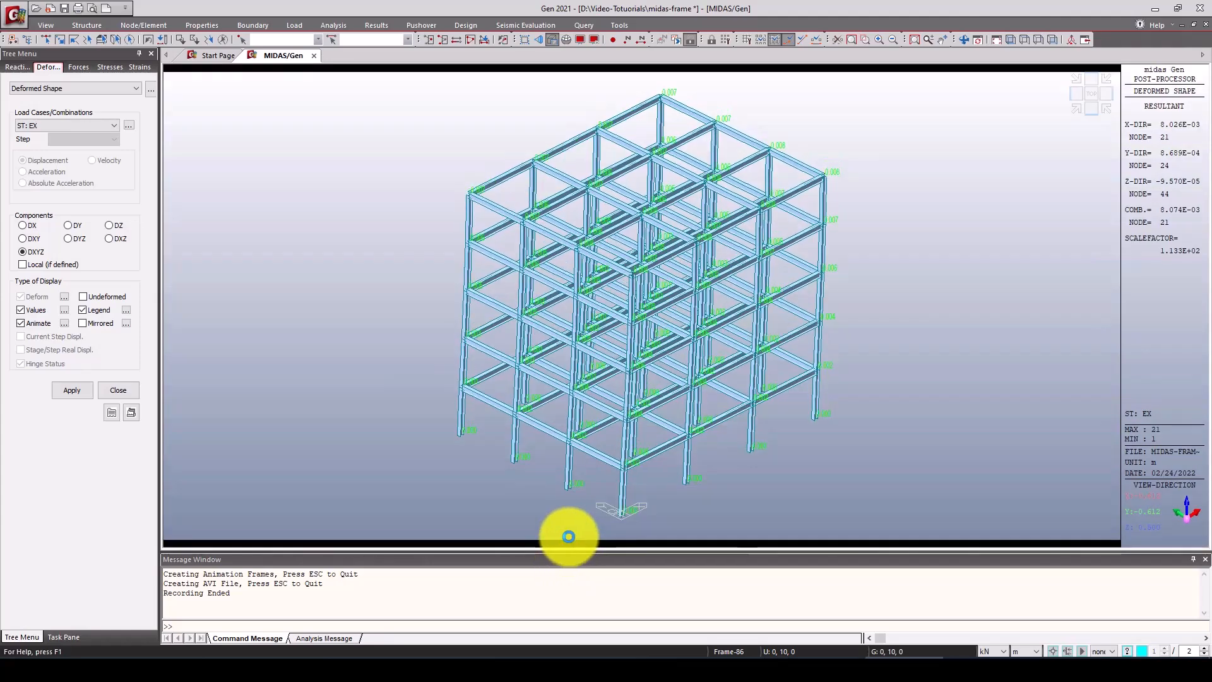
# Step: Display the deformed shape for load case EY with component DXYZ, with the length unit set to mm
pyautogui.click(57, 124)
pyautogui.click(49, 145)
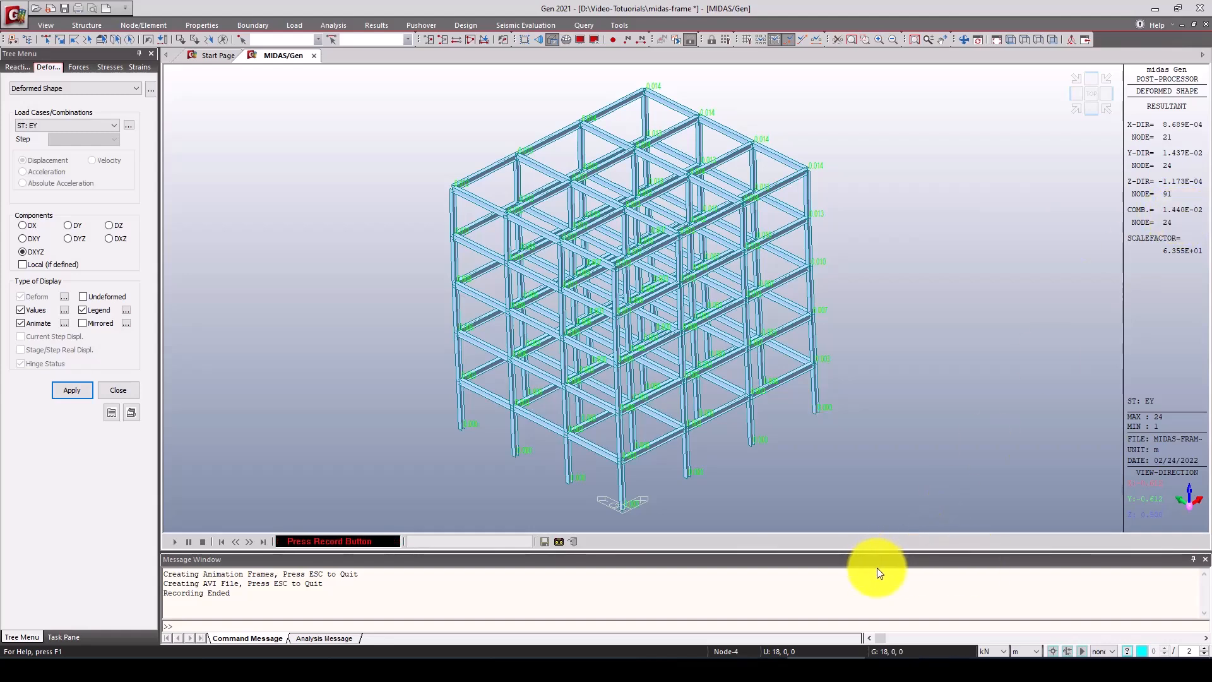
pyautogui.click(1032, 650)
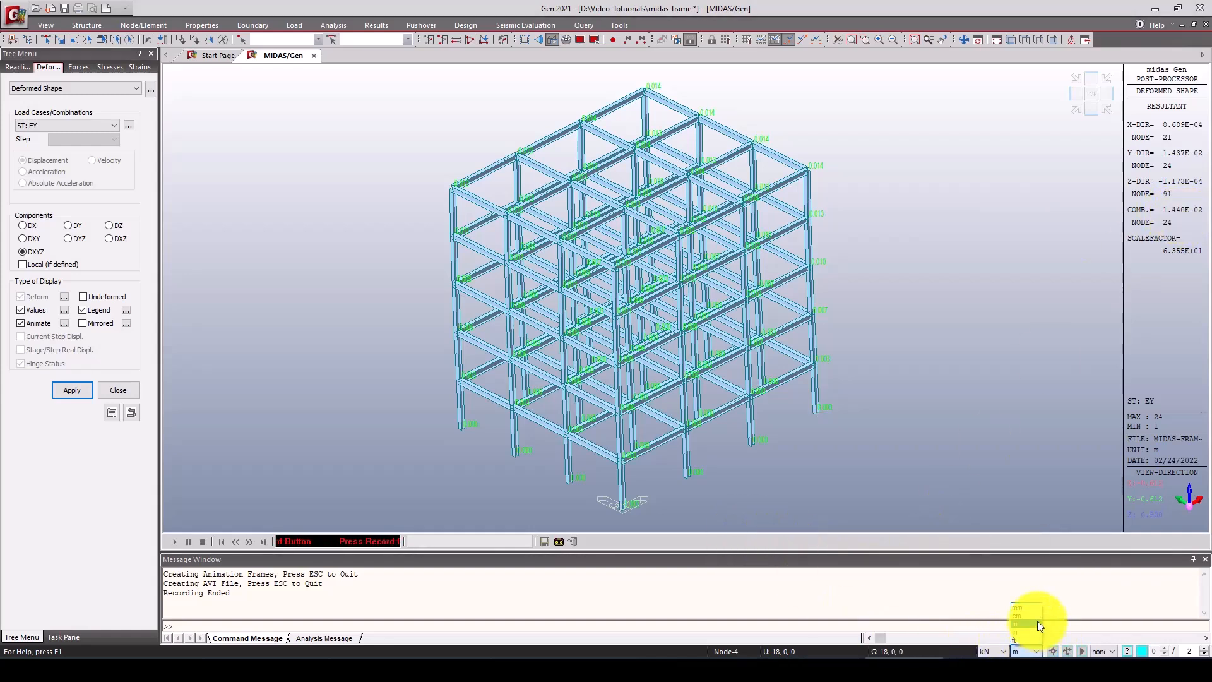
pyautogui.click(1022, 606)
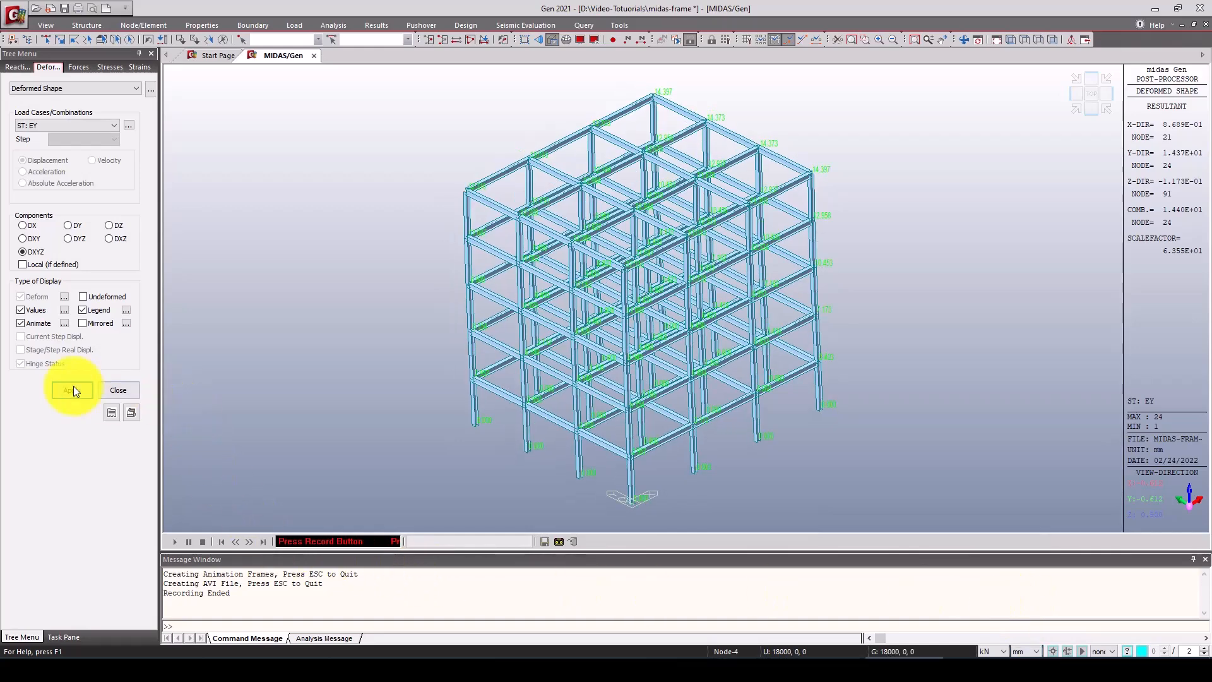
pyautogui.click(72, 388)
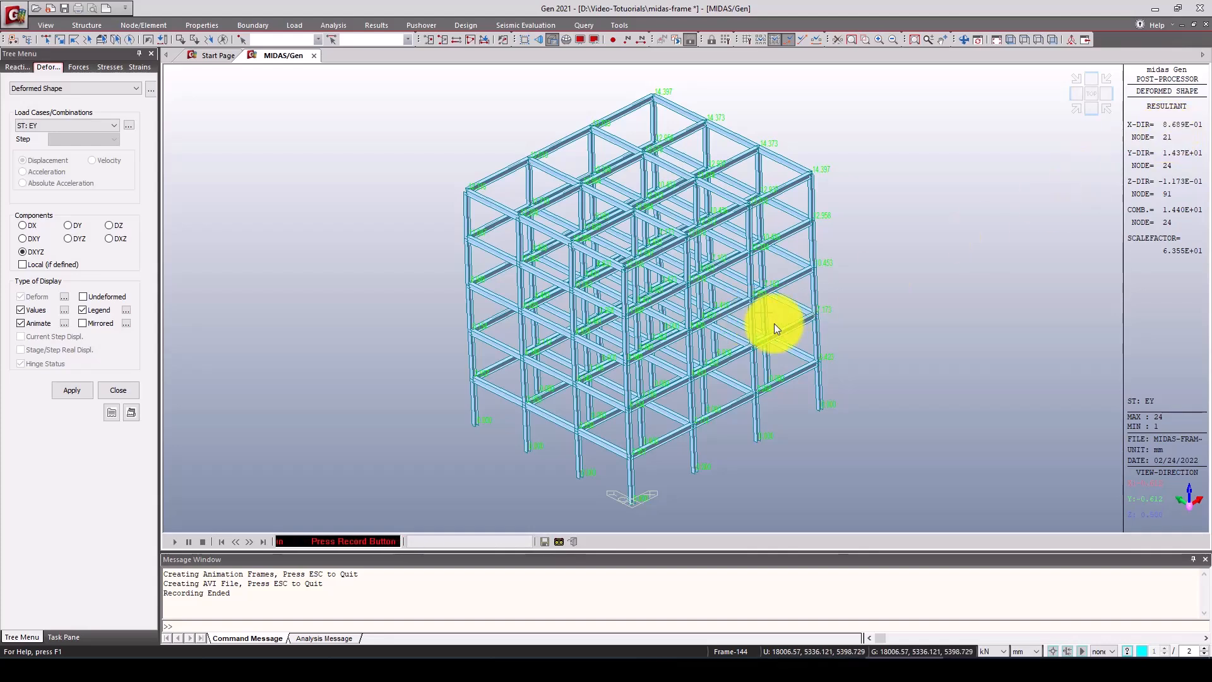
# Step: Search the EY displacements at the roof corner nodes 89 and 24, and check the DY value of node 24
pyautogui.click(63, 89)
pyautogui.click(64, 100)
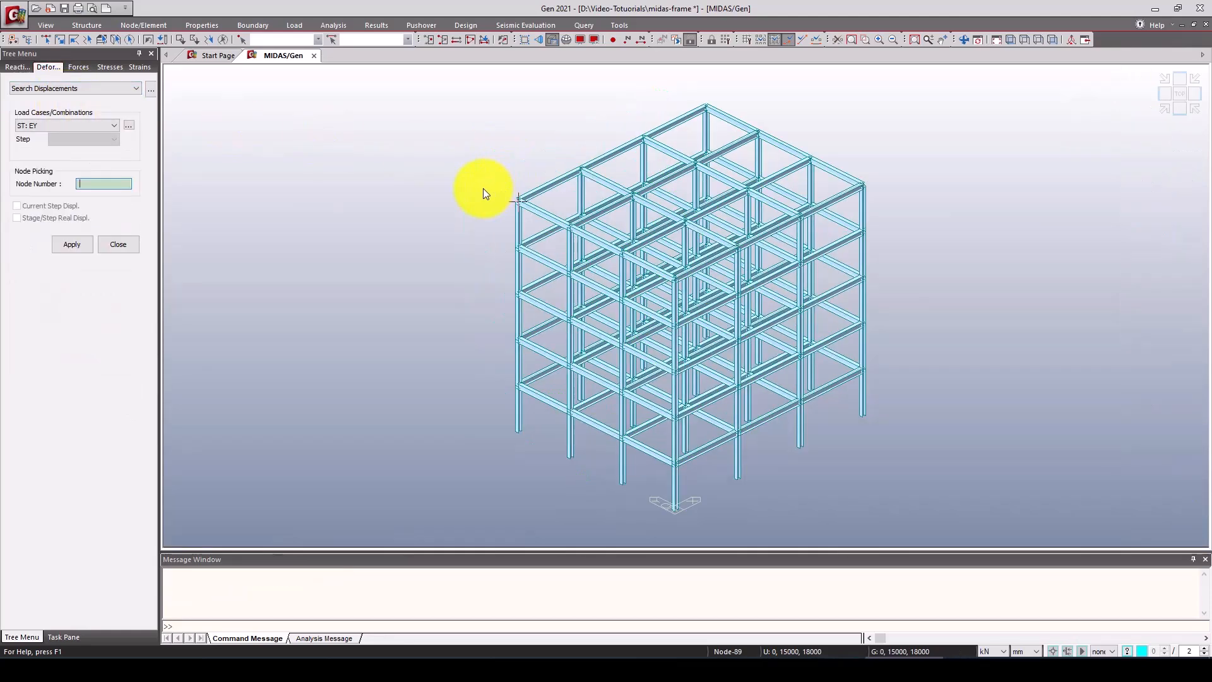
pyautogui.moveTo(518, 201)
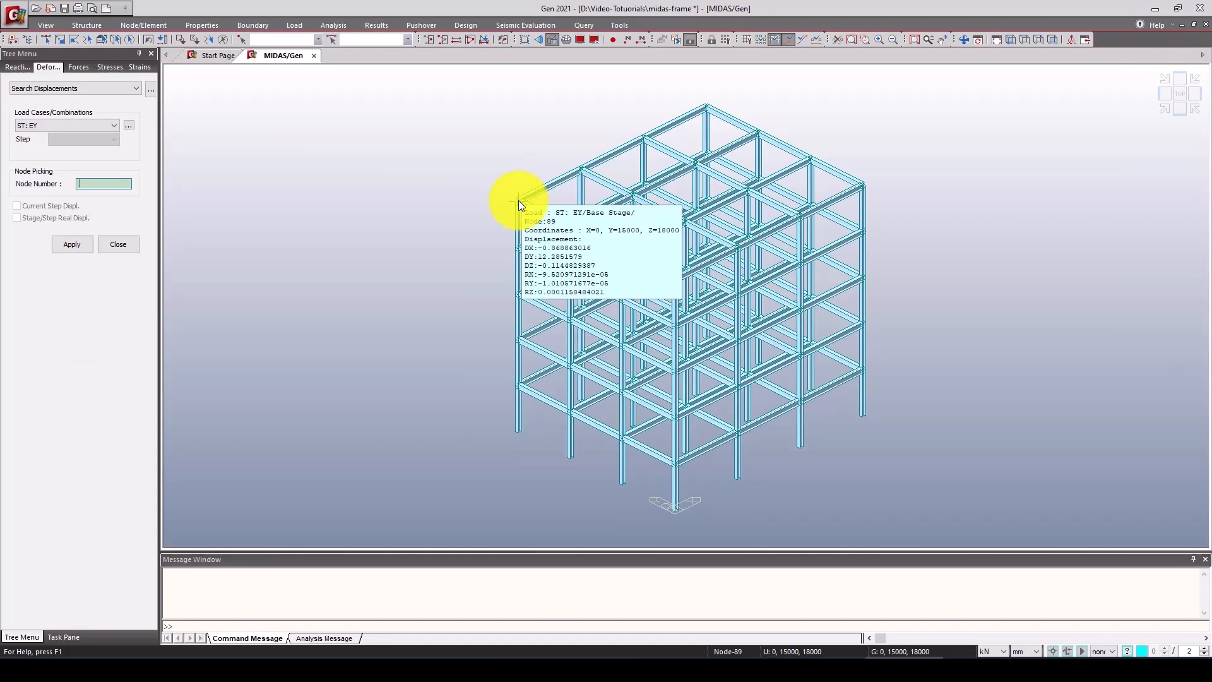
pyautogui.click(862, 185)
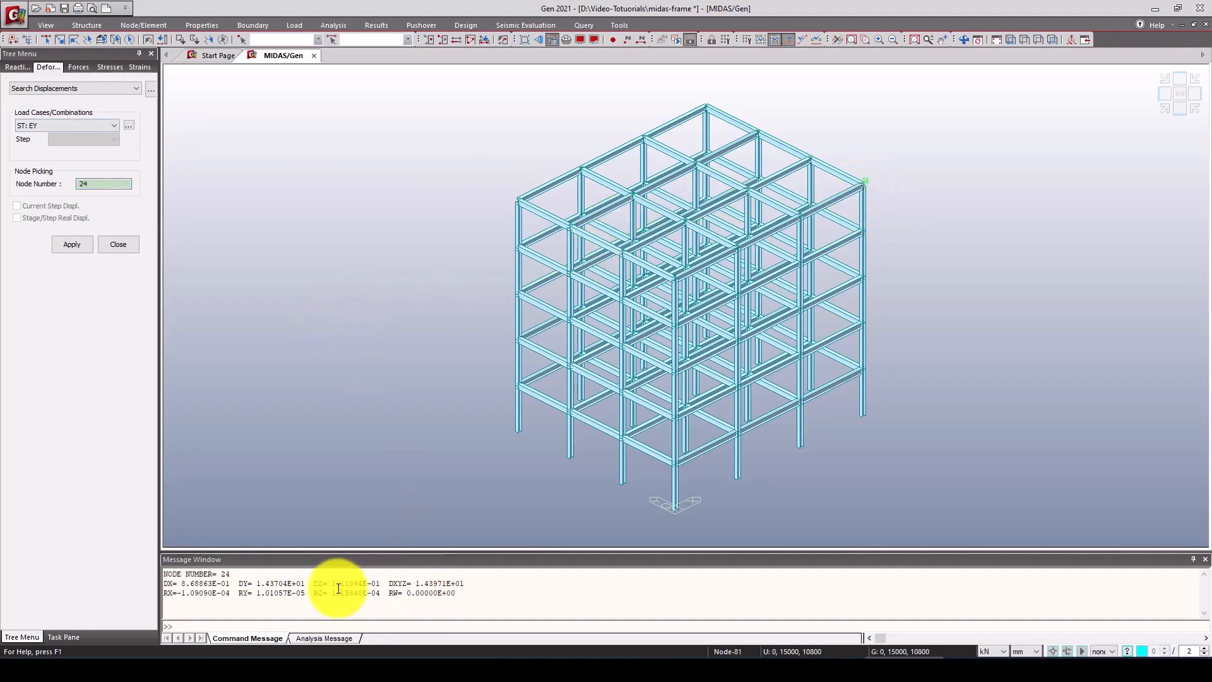
pyautogui.moveTo(239, 583); pyautogui.dragTo(318, 582)
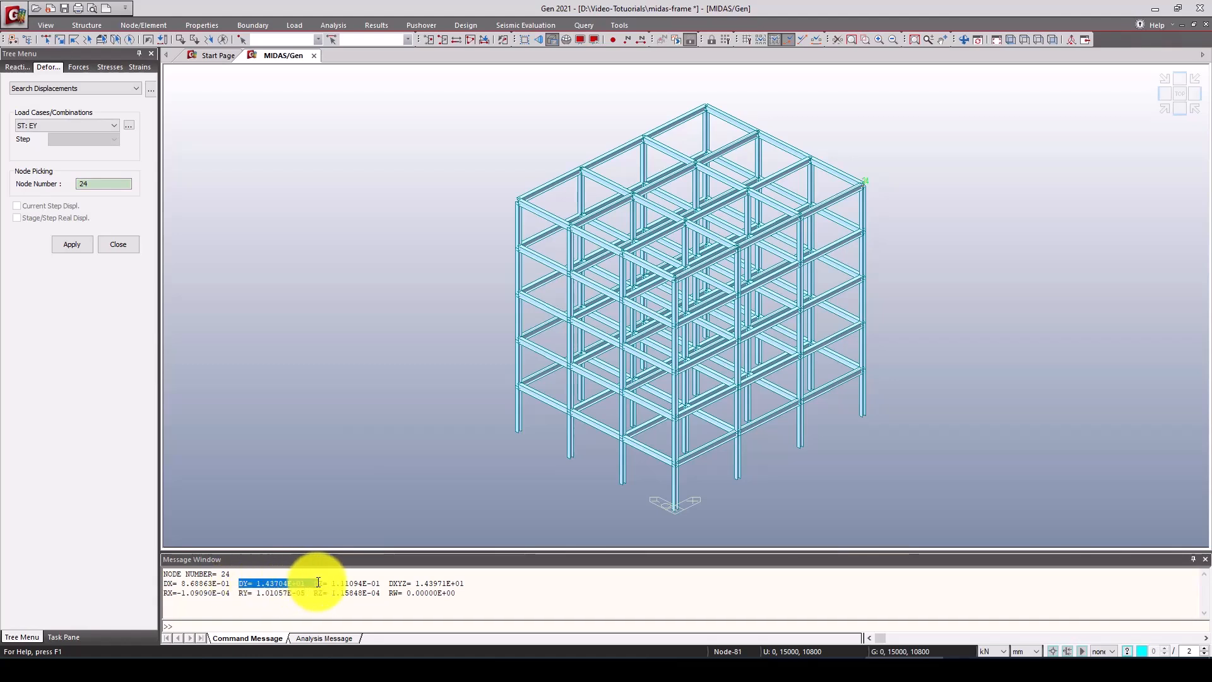
pyautogui.click(306, 578)
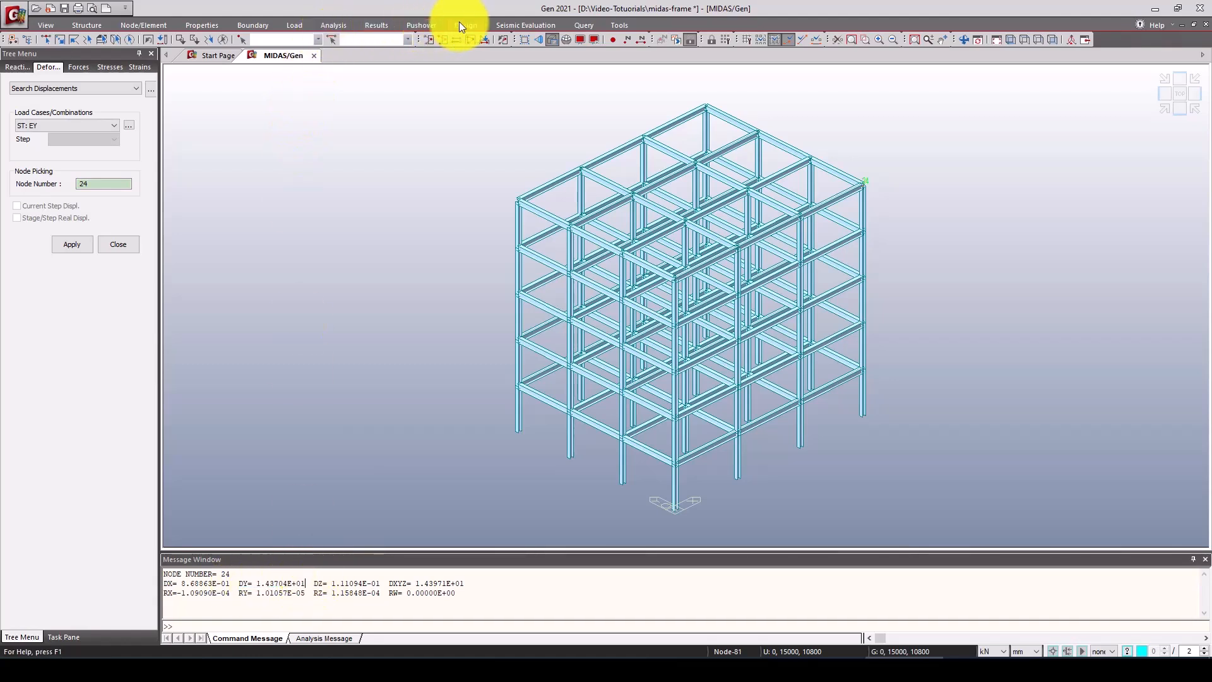
# Step: Display the frame's combined maximum beam stresses for load case EY with contour, deformed shape, values and legend
pyautogui.click(109, 66)
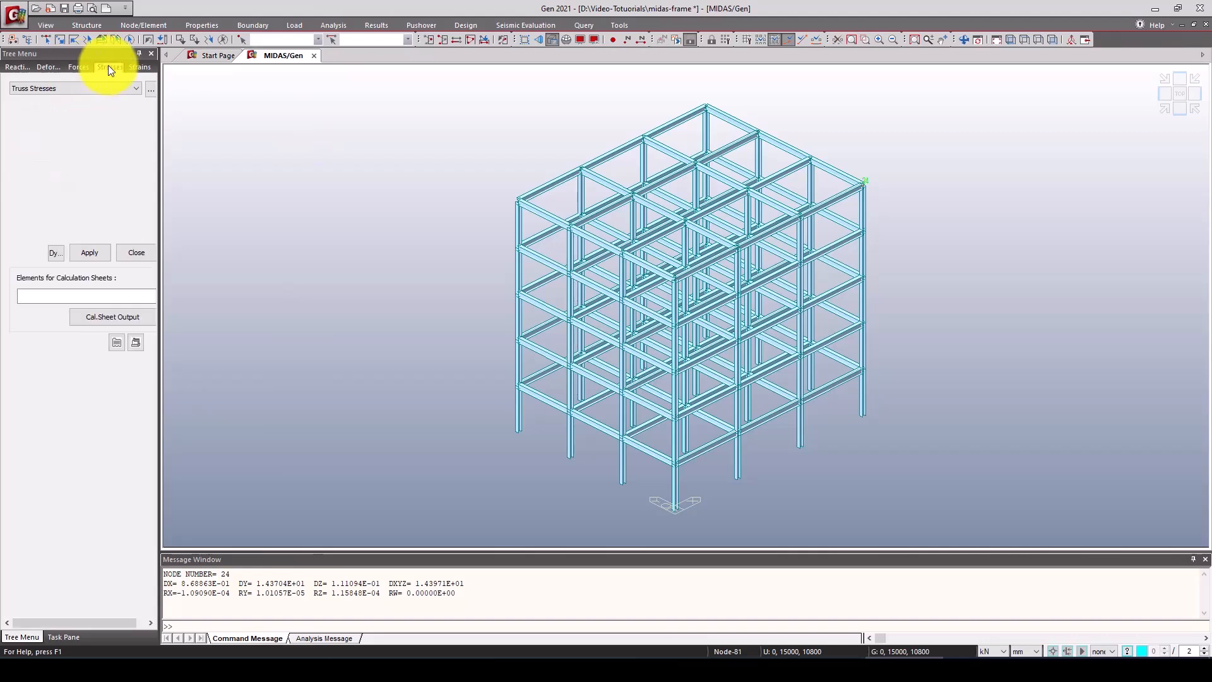
pyautogui.click(84, 92)
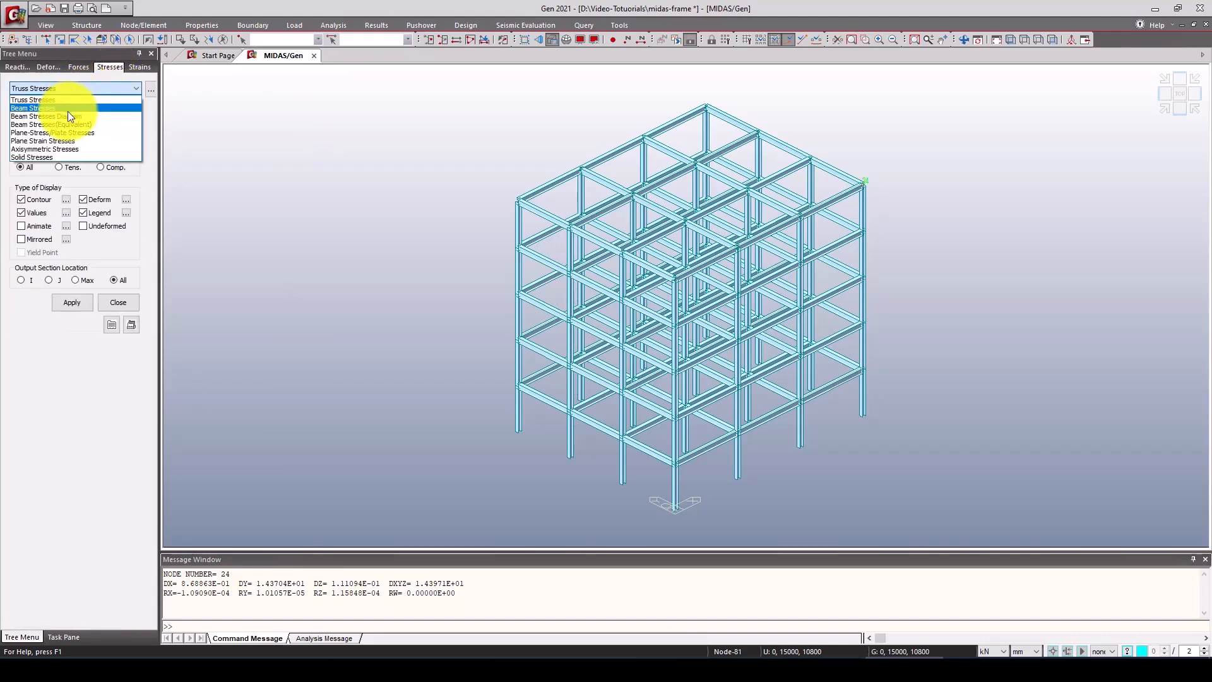
pyautogui.click(67, 112)
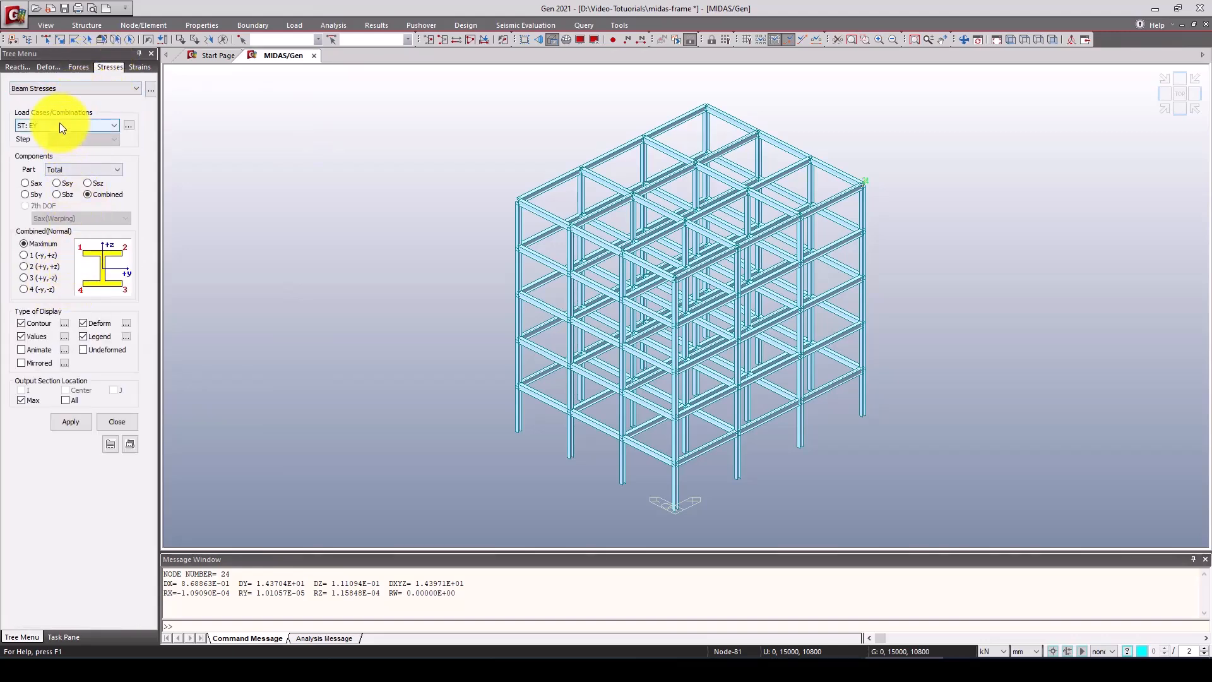
pyautogui.click(71, 421)
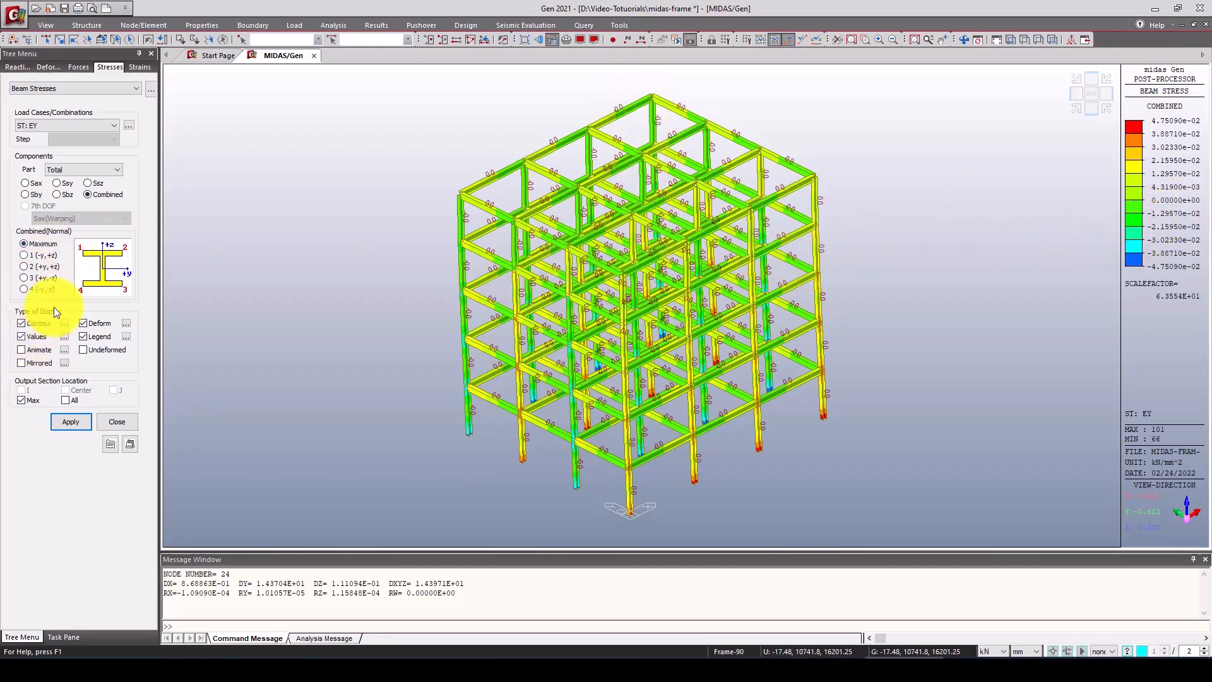
# Step: Set the steel design code to AISC(15th)-ASD16, keeping the beam/column deflection check and the SRSS combined ratio method
pyautogui.click(465, 25)
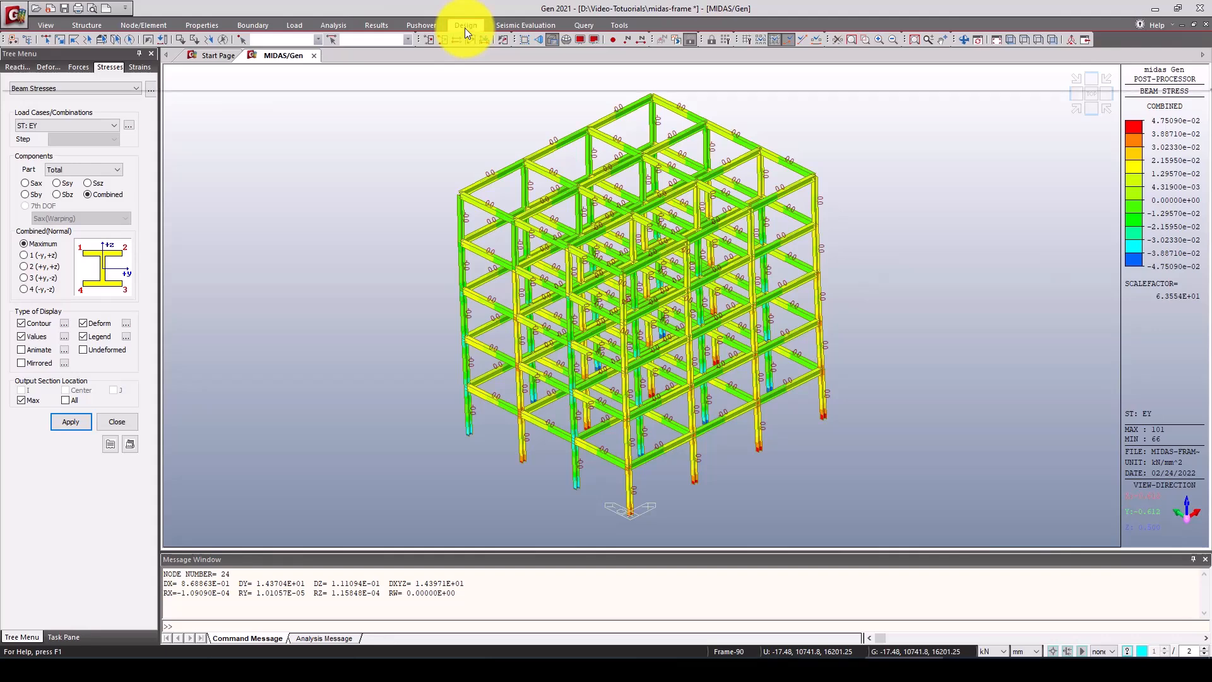
pyautogui.click(97, 56)
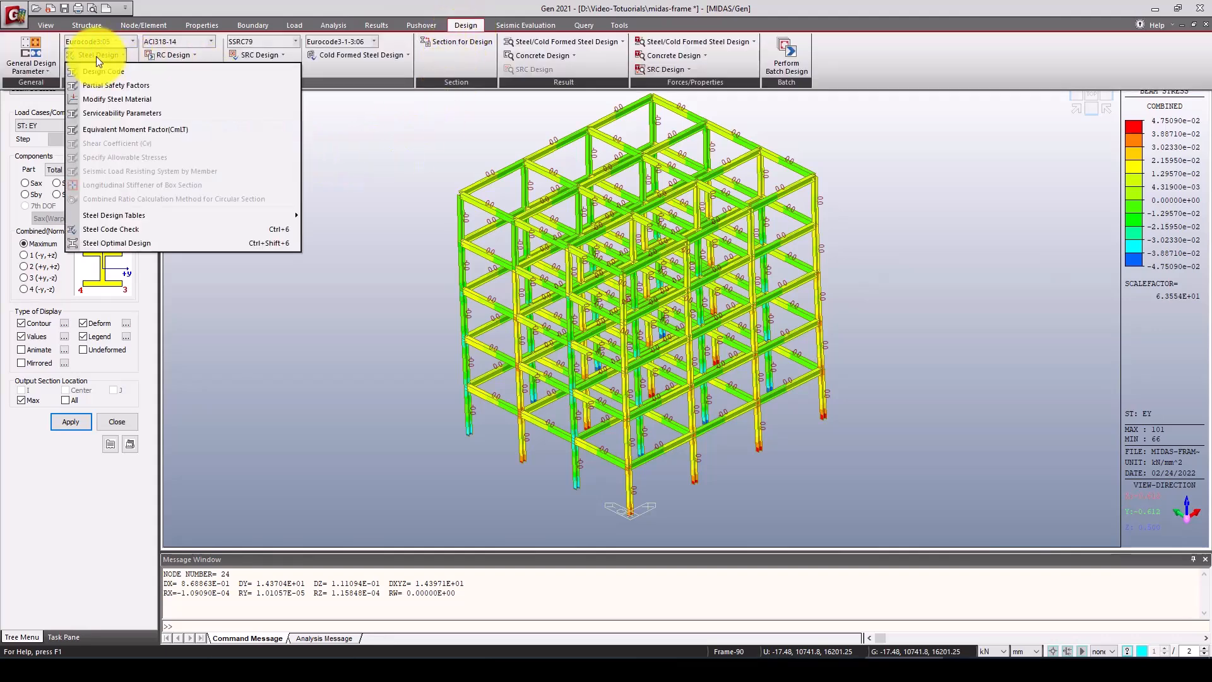
pyautogui.click(107, 70)
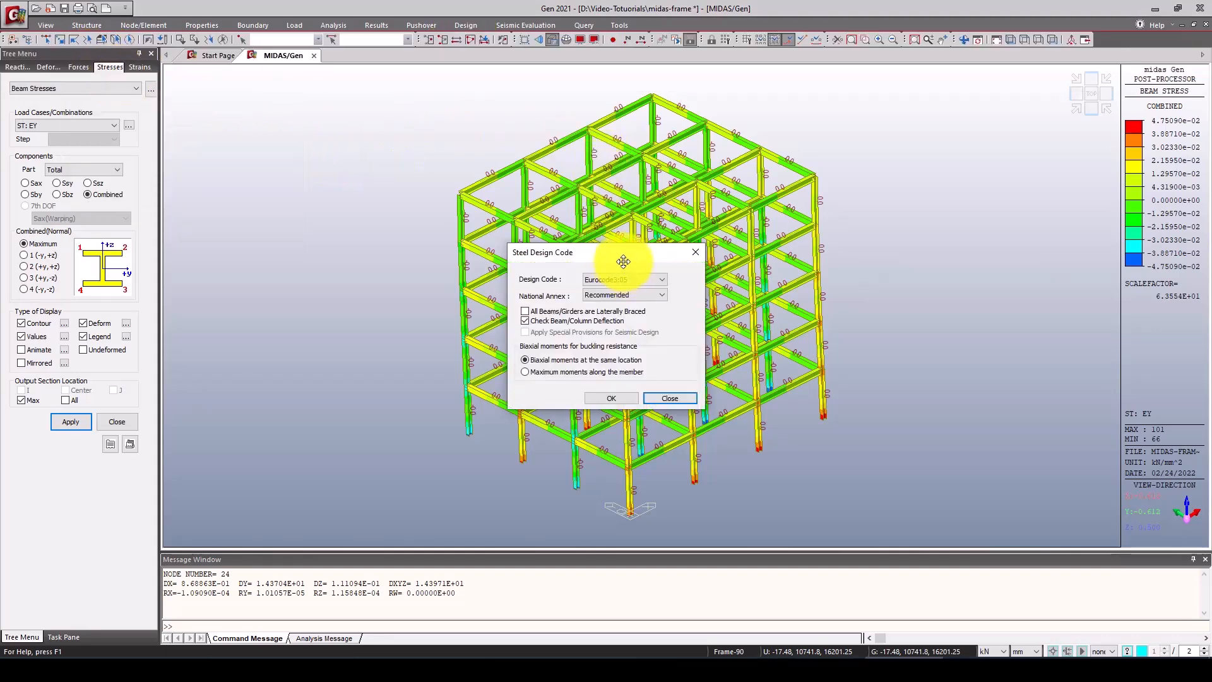
pyautogui.moveTo(628, 259); pyautogui.dragTo(473, 193)
pyautogui.click(478, 200)
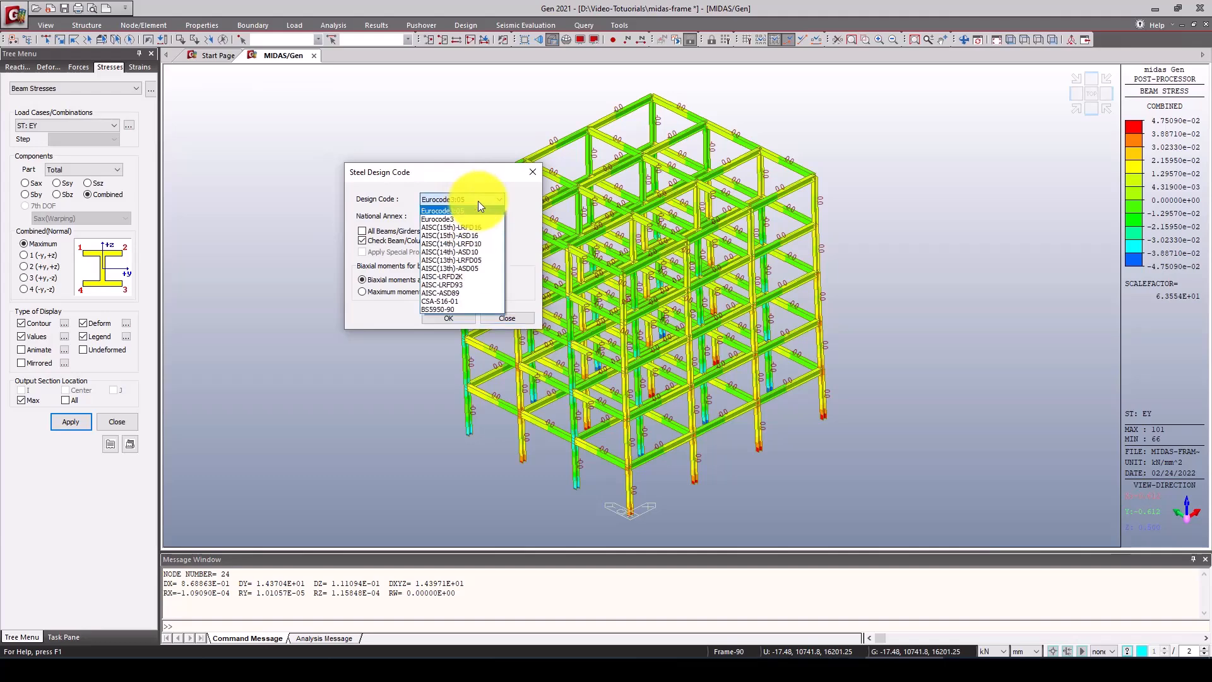
pyautogui.click(477, 237)
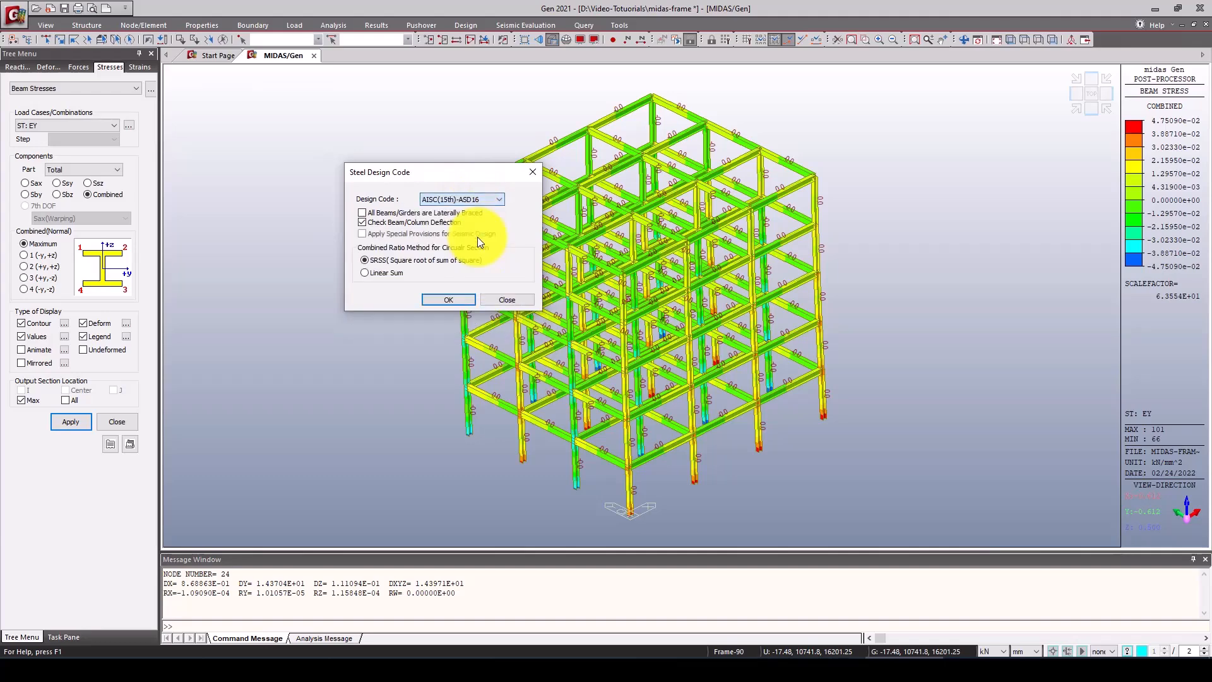
pyautogui.click(446, 301)
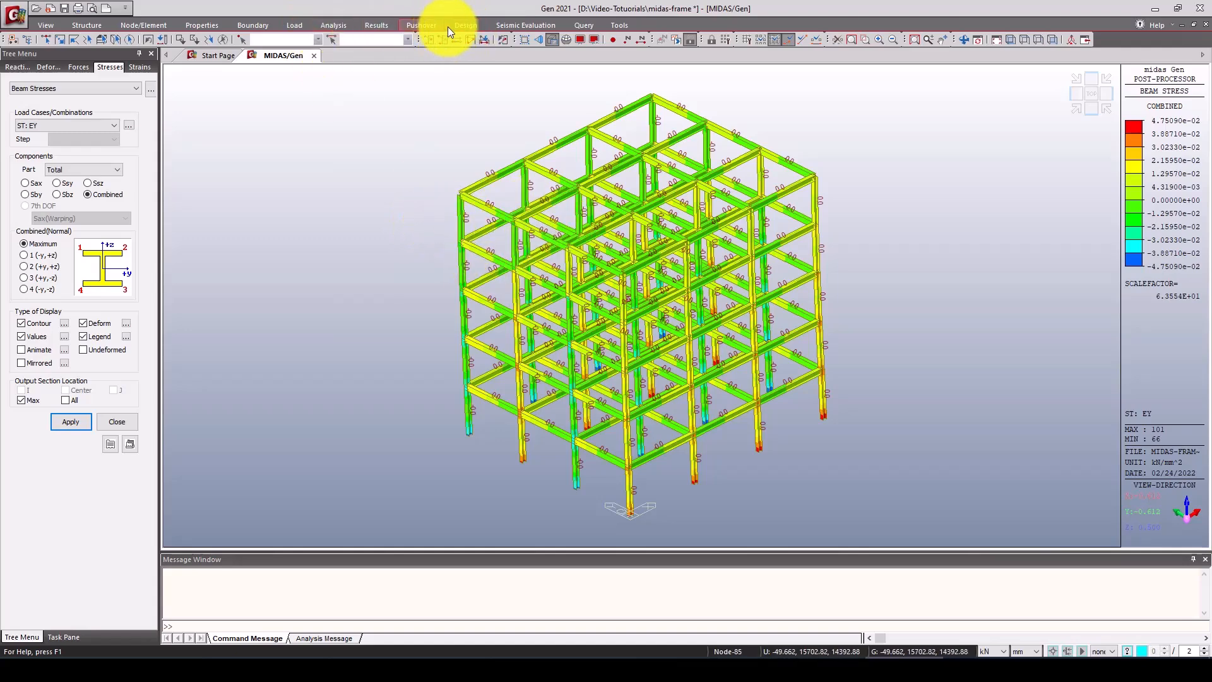
# Step: Modify the steel design material with ID 1 to grade S275 under code EN05(S)
pyautogui.click(465, 25)
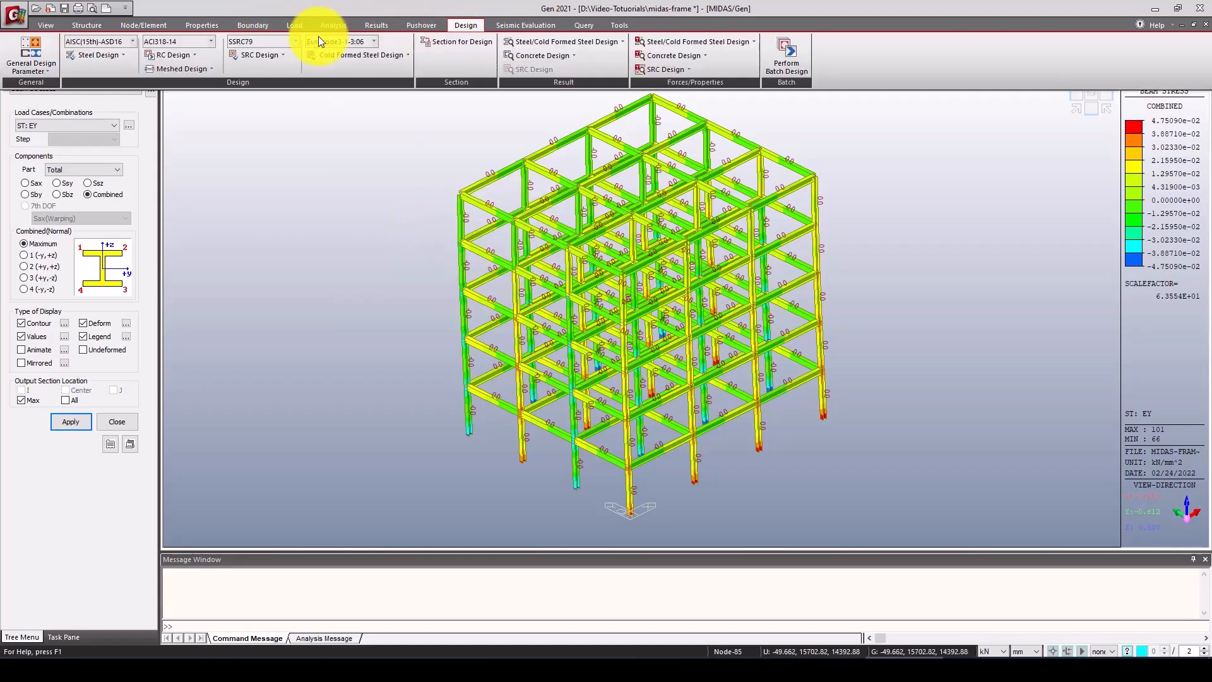
pyautogui.click(183, 55)
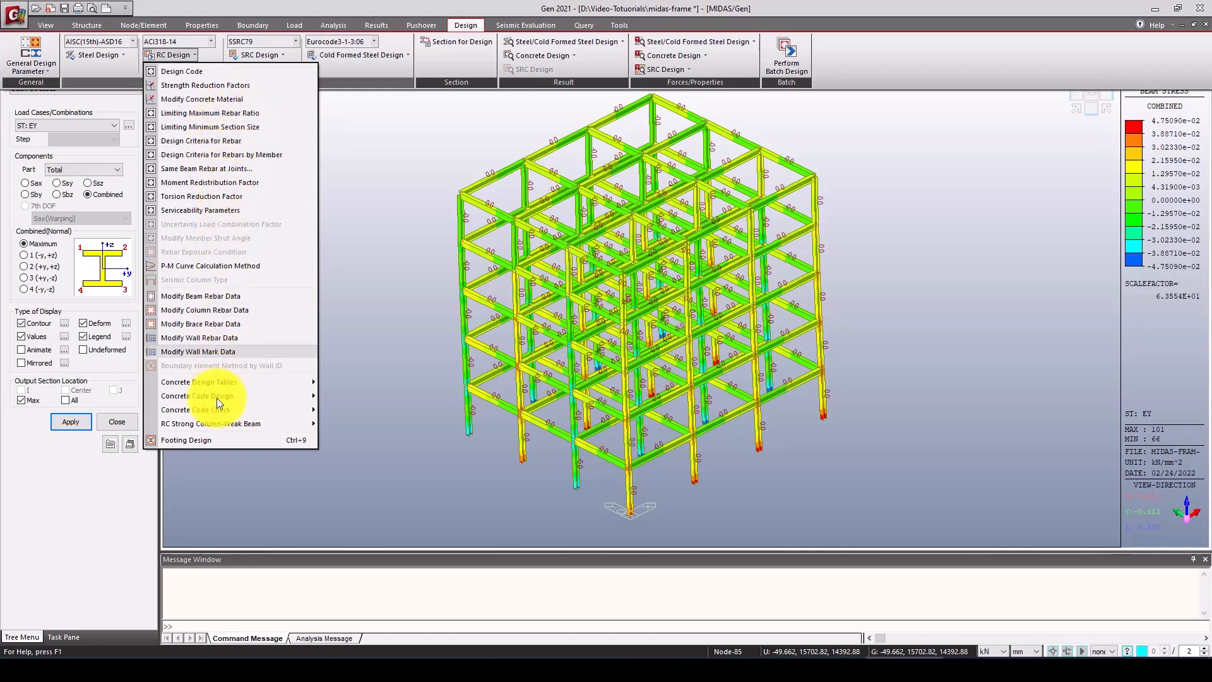
pyautogui.moveTo(214, 386)
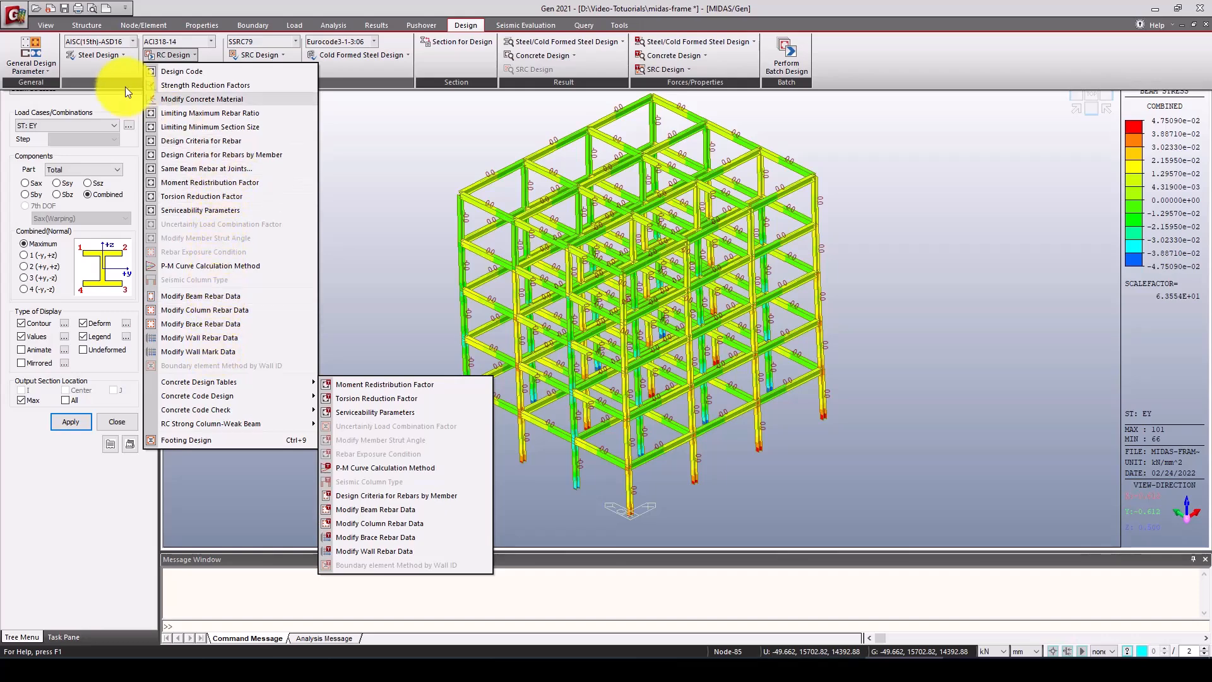
pyautogui.click(109, 55)
pyautogui.click(108, 54)
pyautogui.moveTo(123, 219)
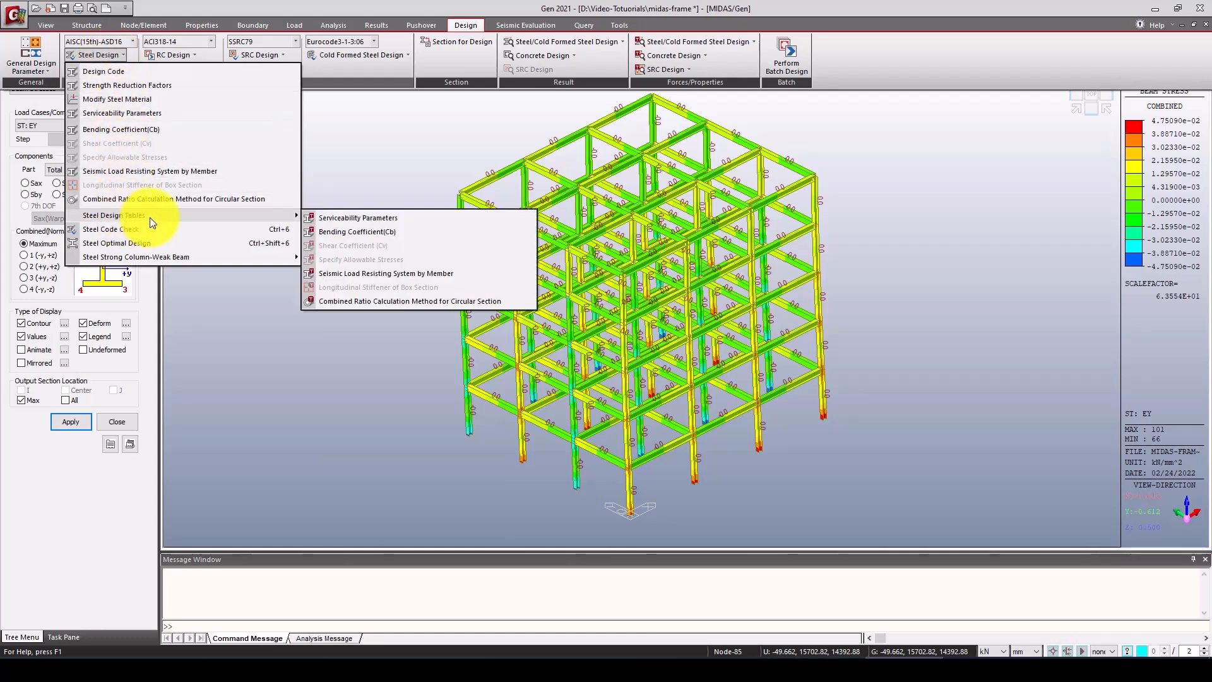
pyautogui.click(132, 102)
pyautogui.moveTo(644, 184); pyautogui.dragTo(577, 172)
pyautogui.click(465, 228)
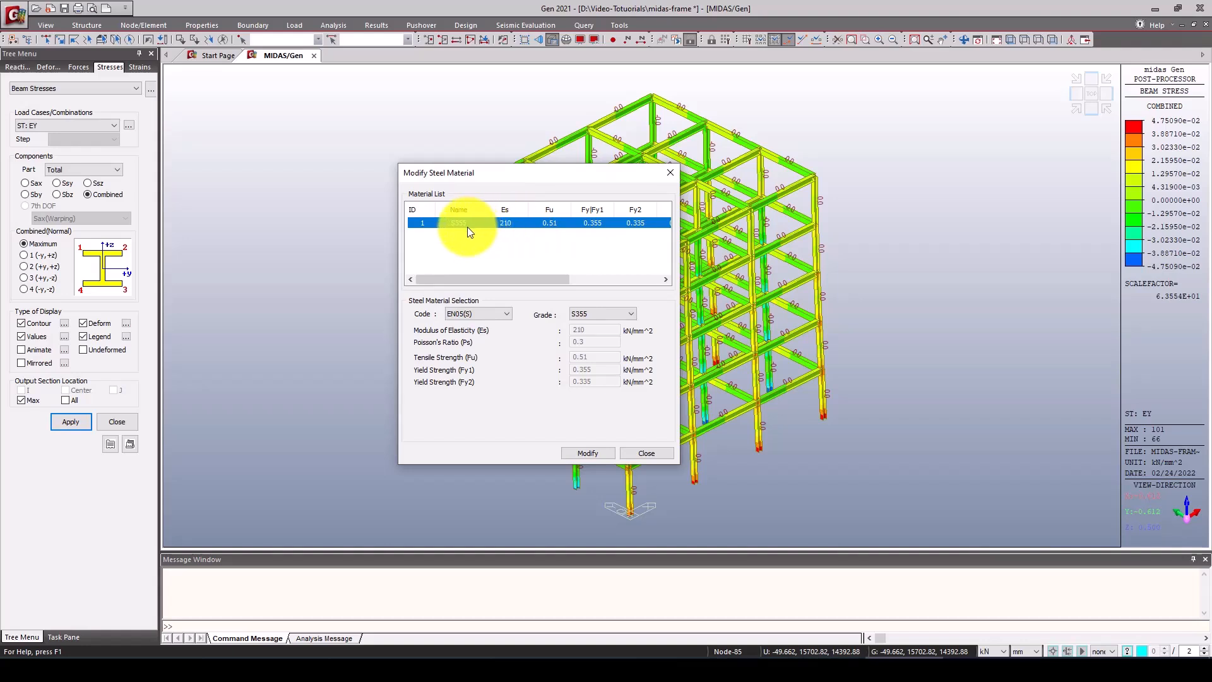
pyautogui.click(603, 315)
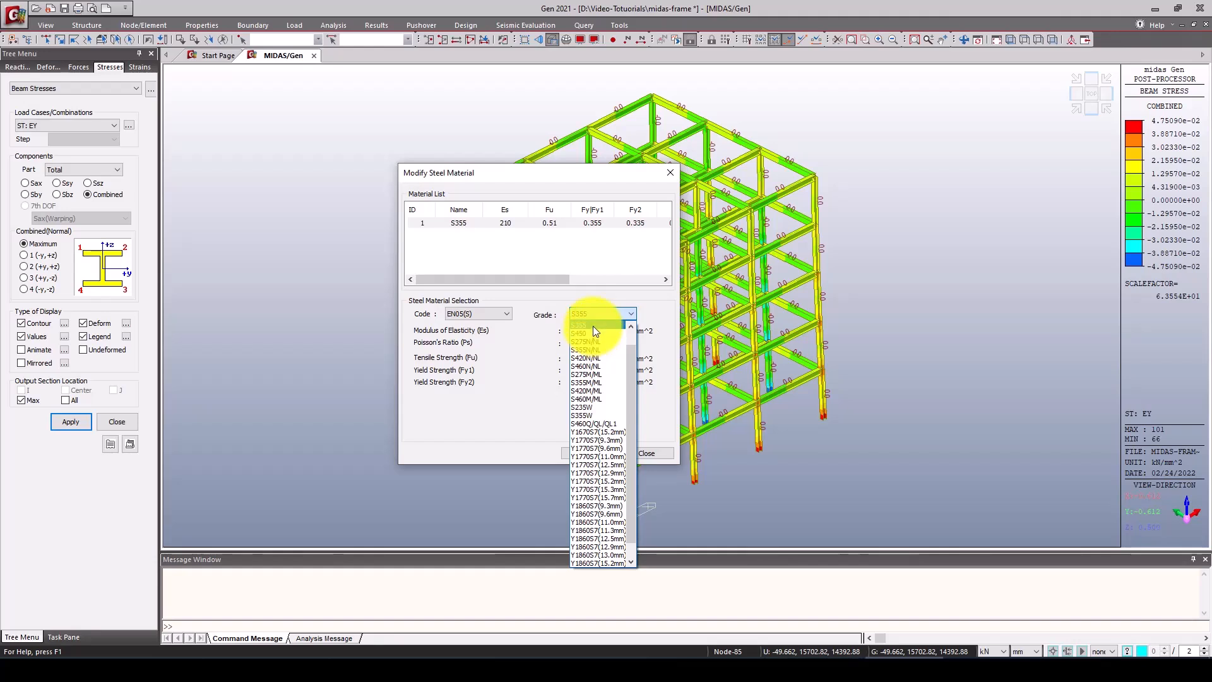
pyautogui.scroll(2, 595, 326)
pyautogui.click(585, 333)
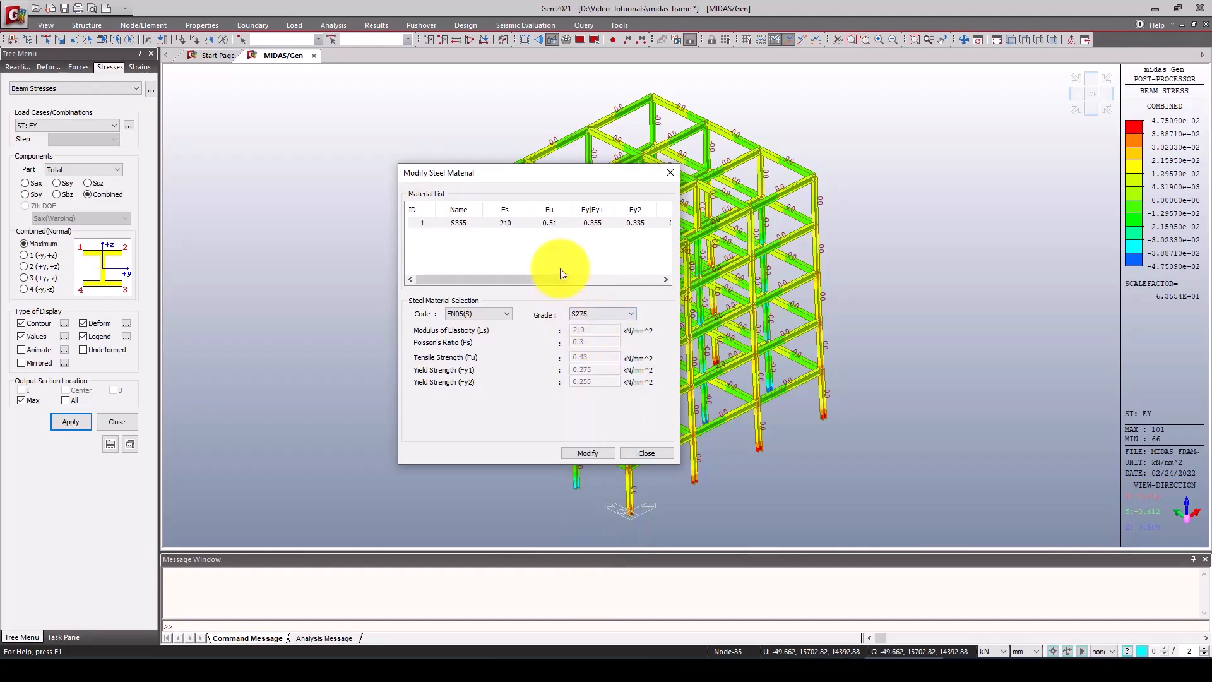
pyautogui.click(584, 454)
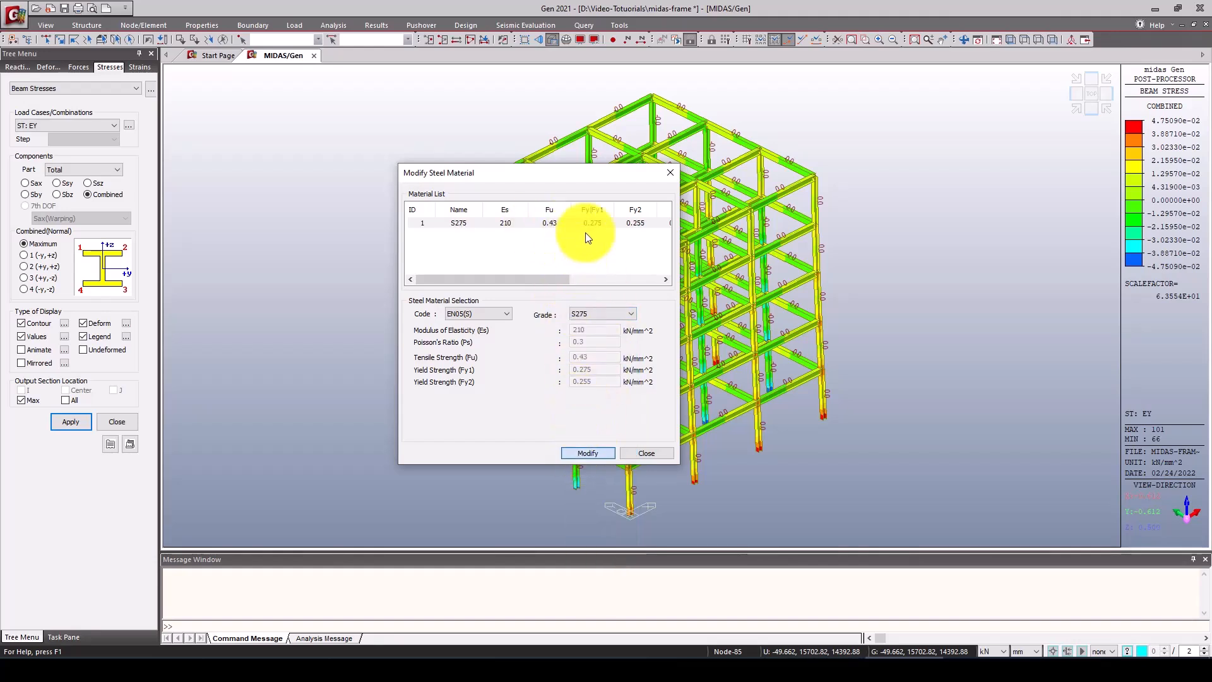
pyautogui.click(646, 453)
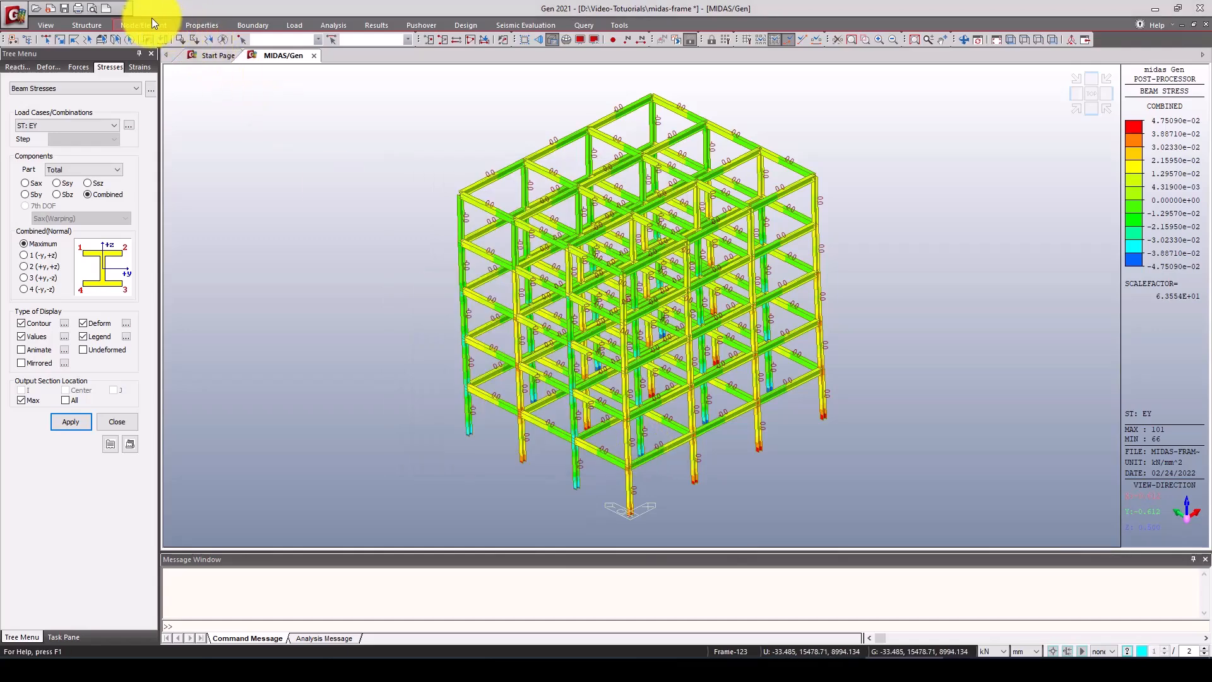
# Step: Run the steel code check on the frame under AISC(15th)-ASD16
pyautogui.click(464, 25)
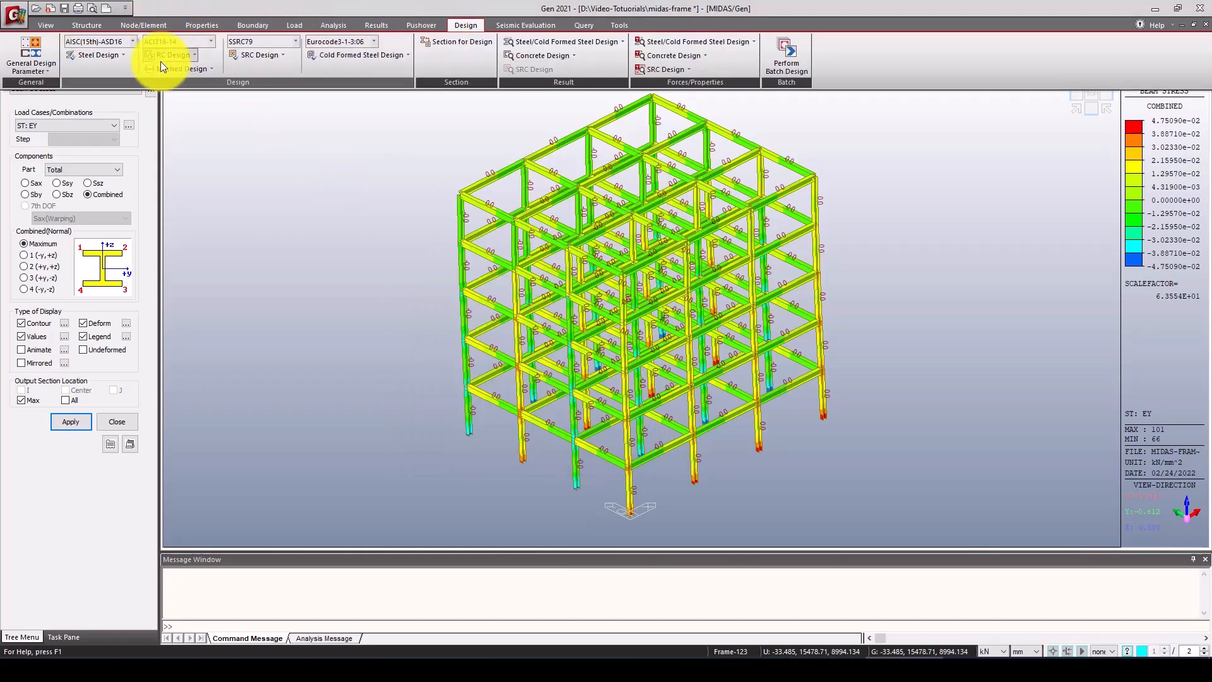
pyautogui.click(113, 59)
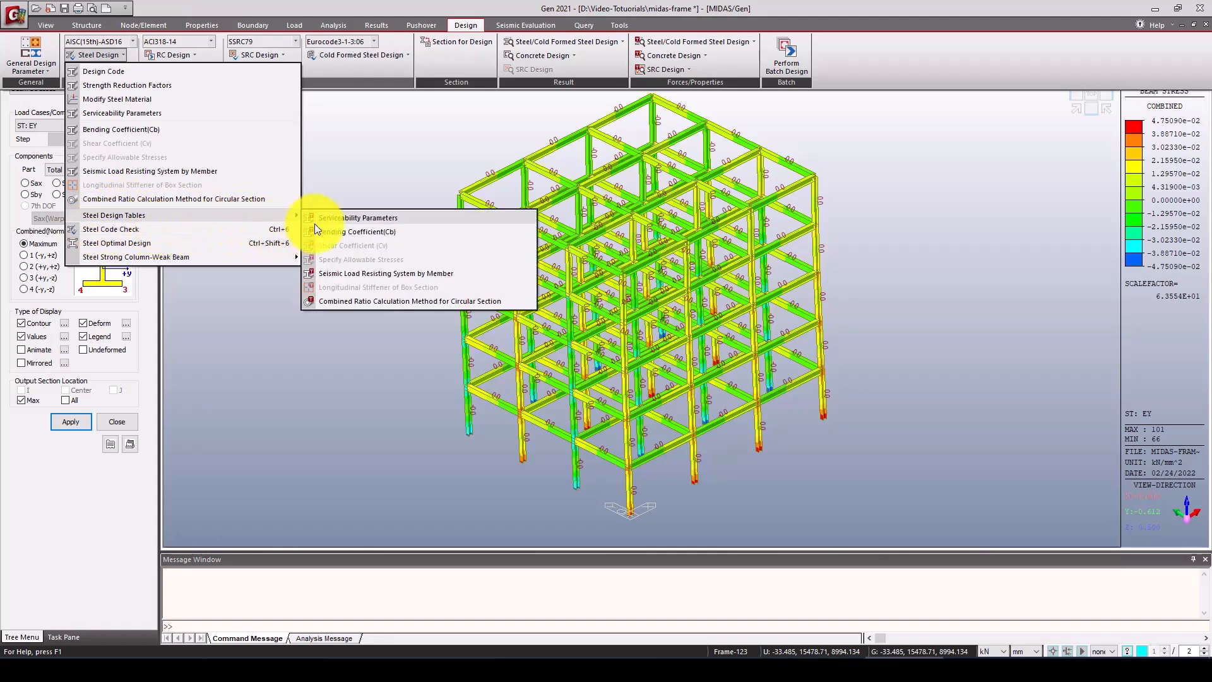
pyautogui.click(135, 227)
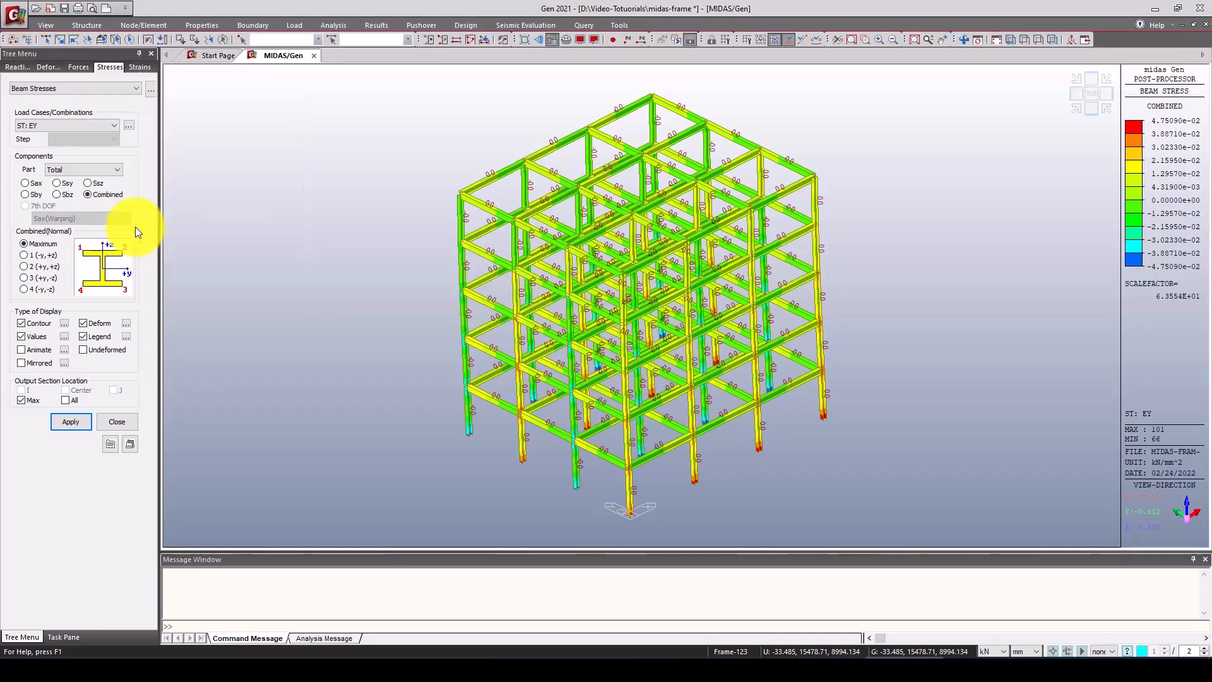
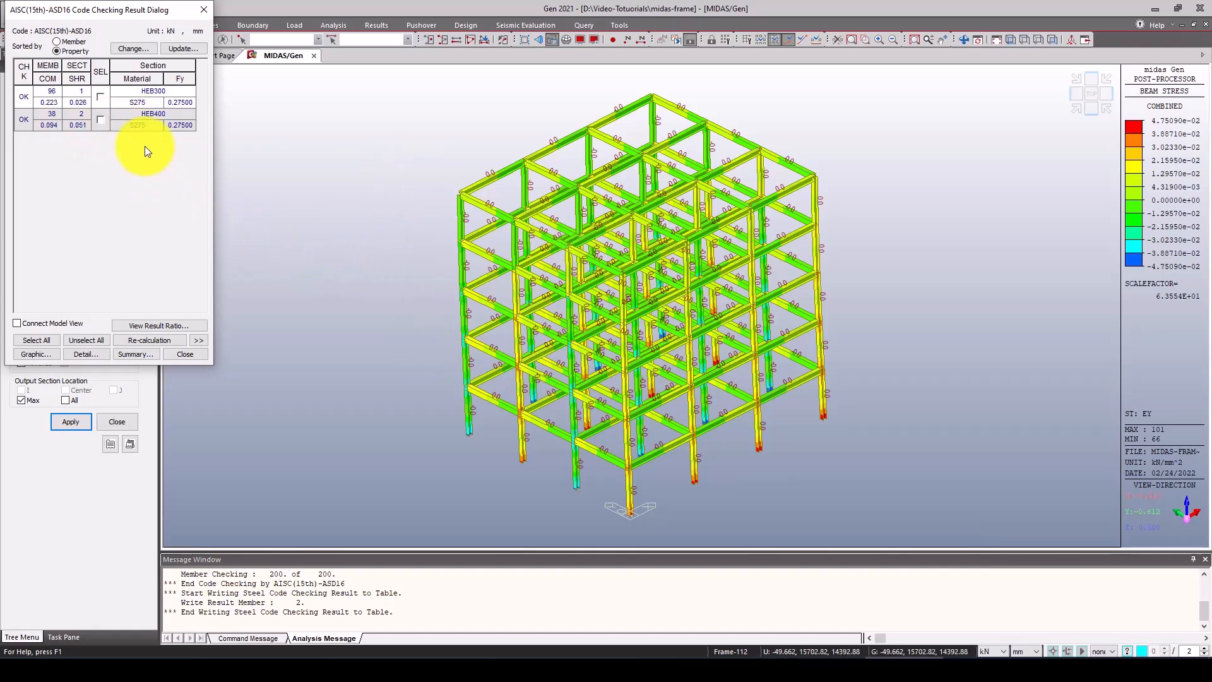
# Step: Sort the code checking results by member and review the expanded table with all design values
pyautogui.click(63, 44)
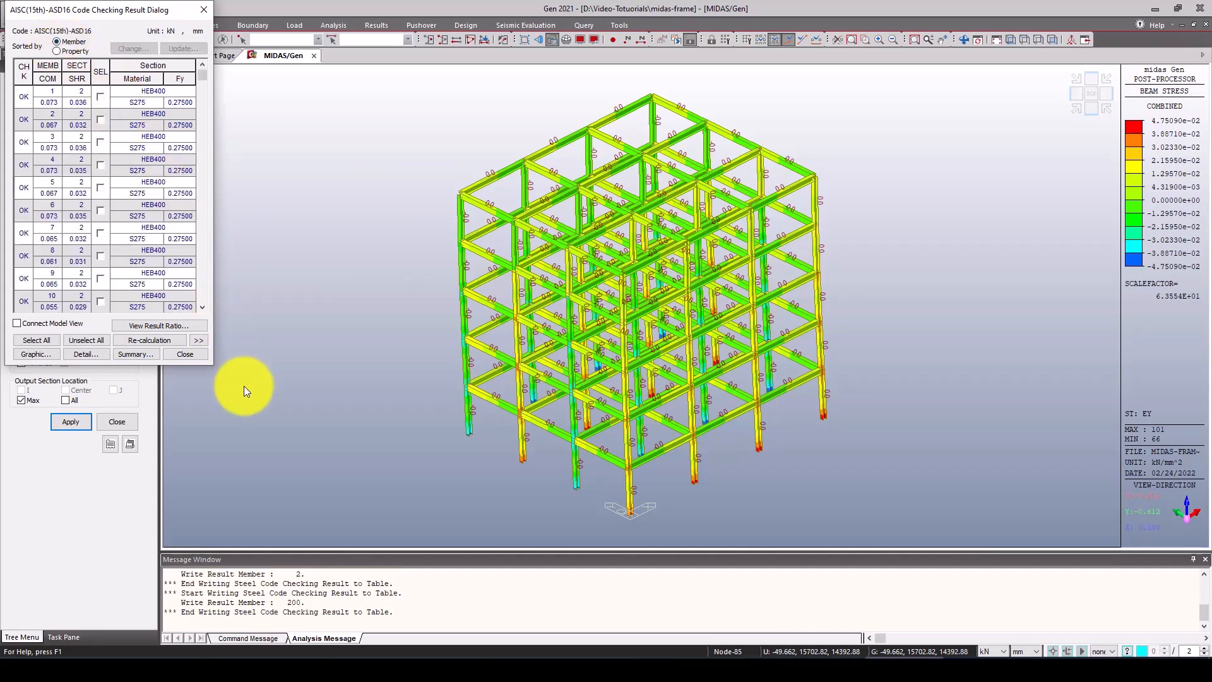
pyautogui.click(198, 340)
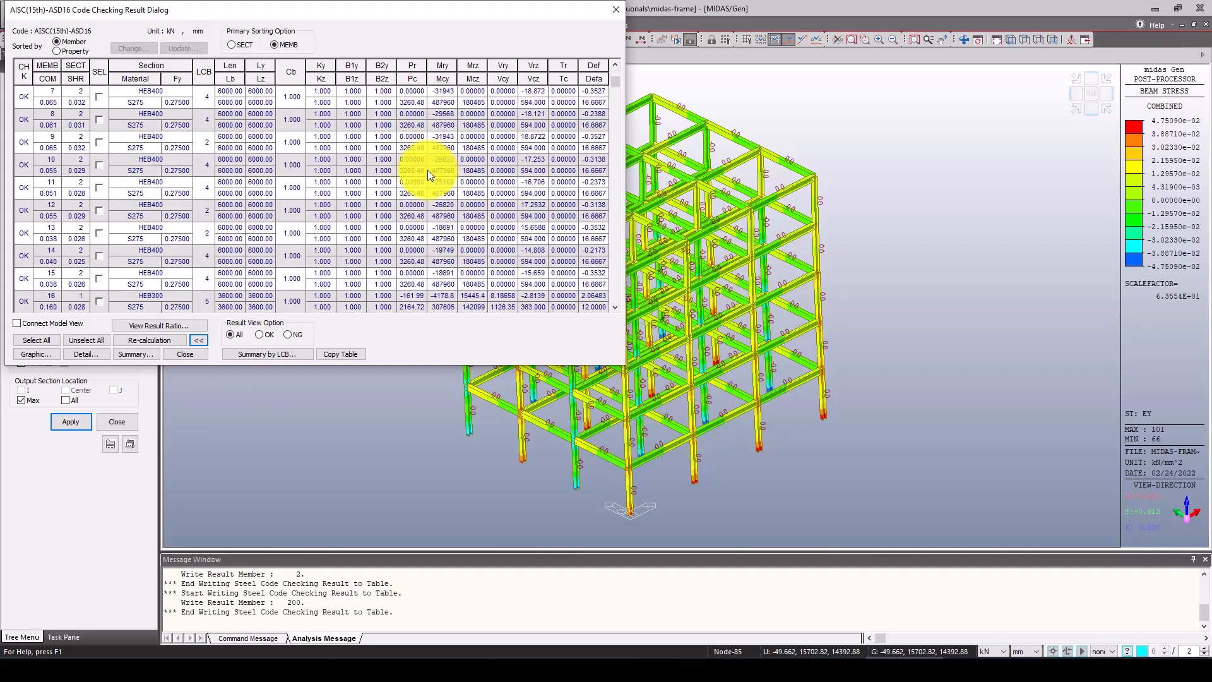
pyautogui.scroll(-10, 423, 173)
pyautogui.scroll(-5, 336, 199)
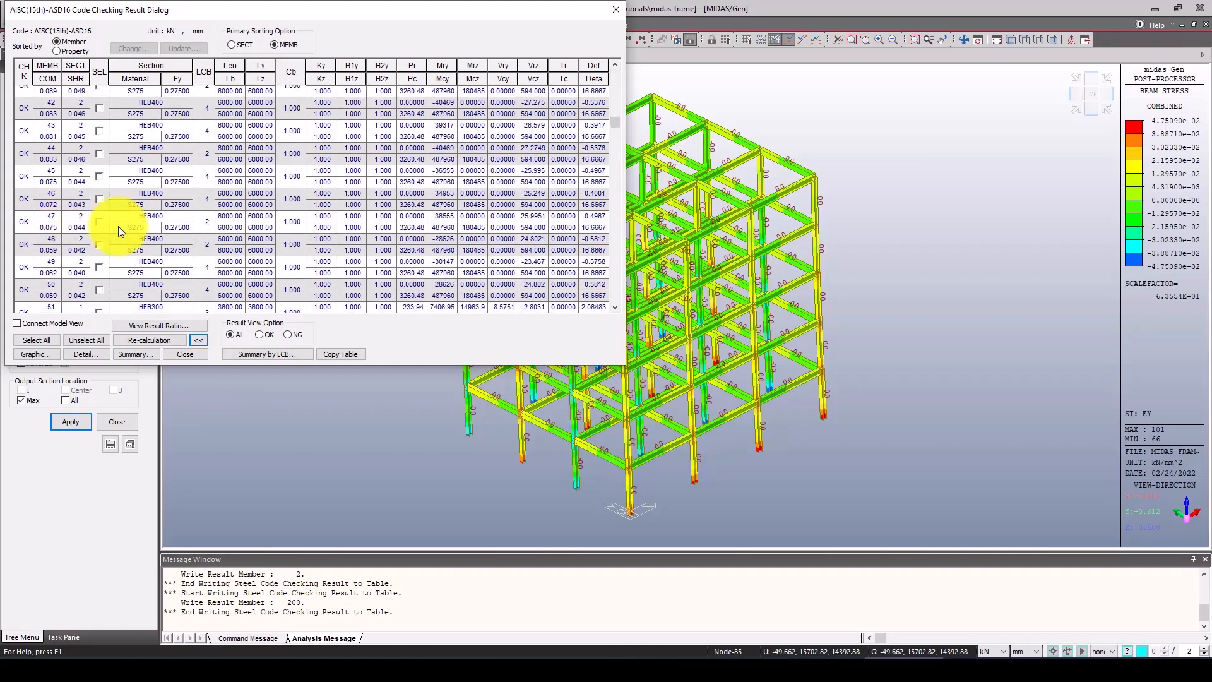
# Step: Select member 49 (HEB400) in the code checking results and connect the results to the model view
pyautogui.click(97, 267)
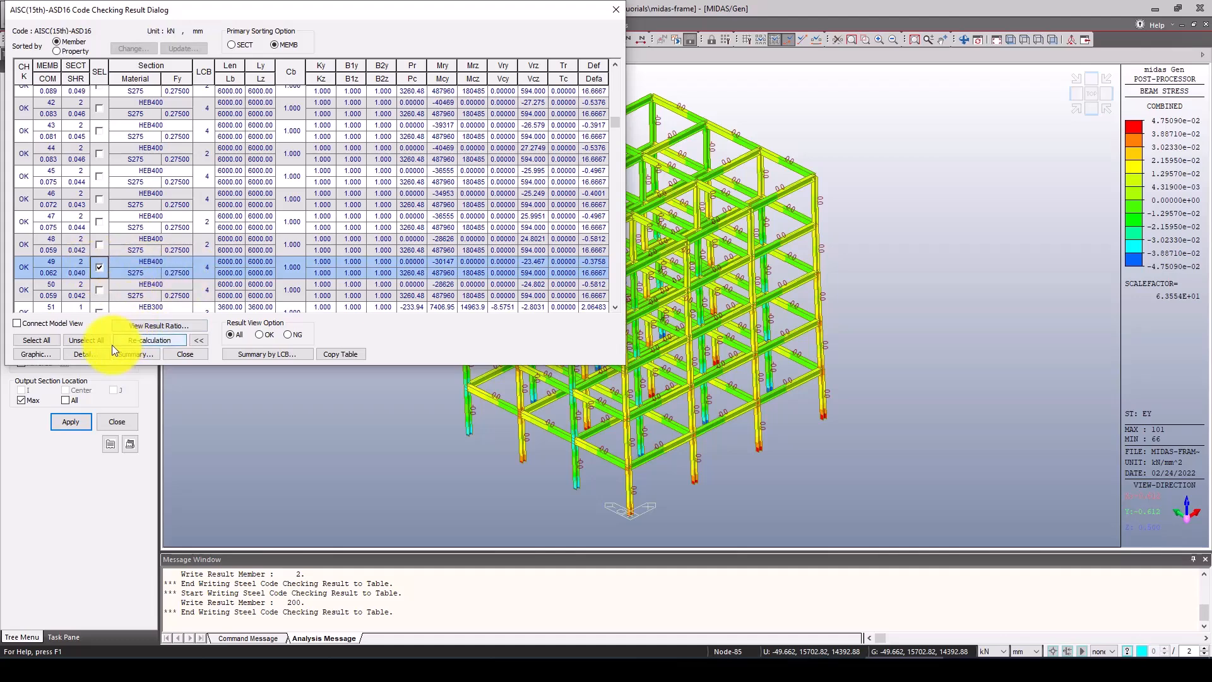
pyautogui.click(17, 324)
pyautogui.scroll(-6, 895, 328)
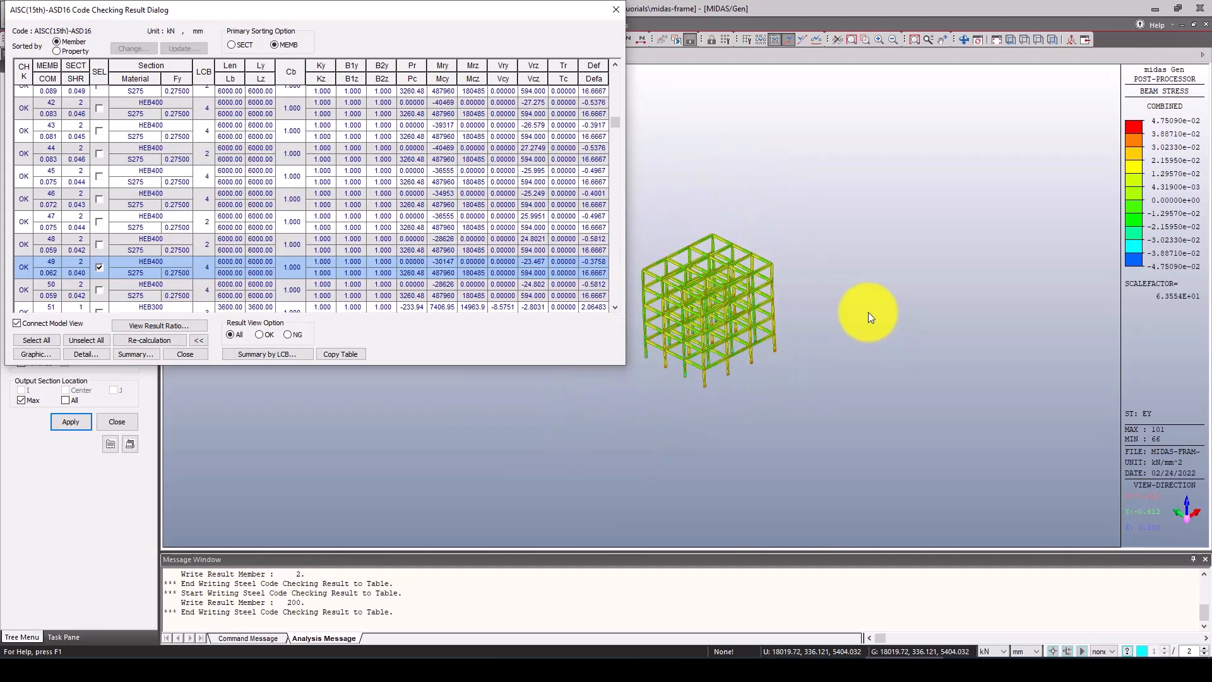
pyautogui.scroll(-5, 868, 311)
pyautogui.scroll(5, 995, 285)
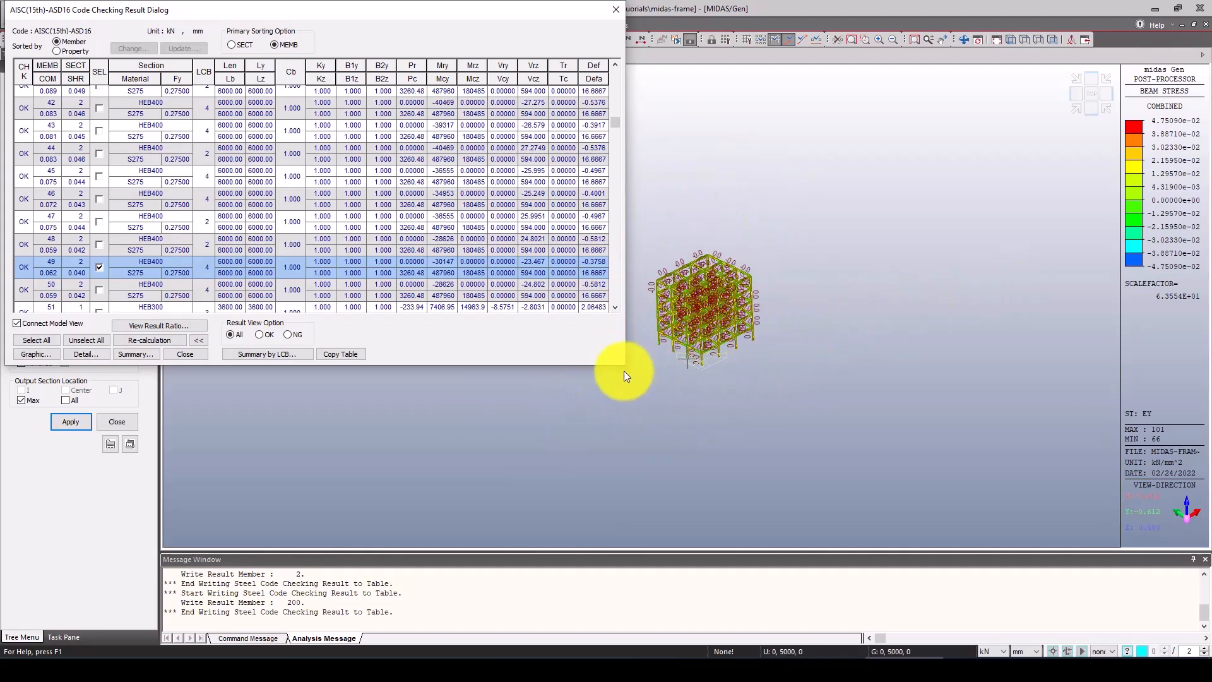
pyautogui.scroll(3, 625, 366)
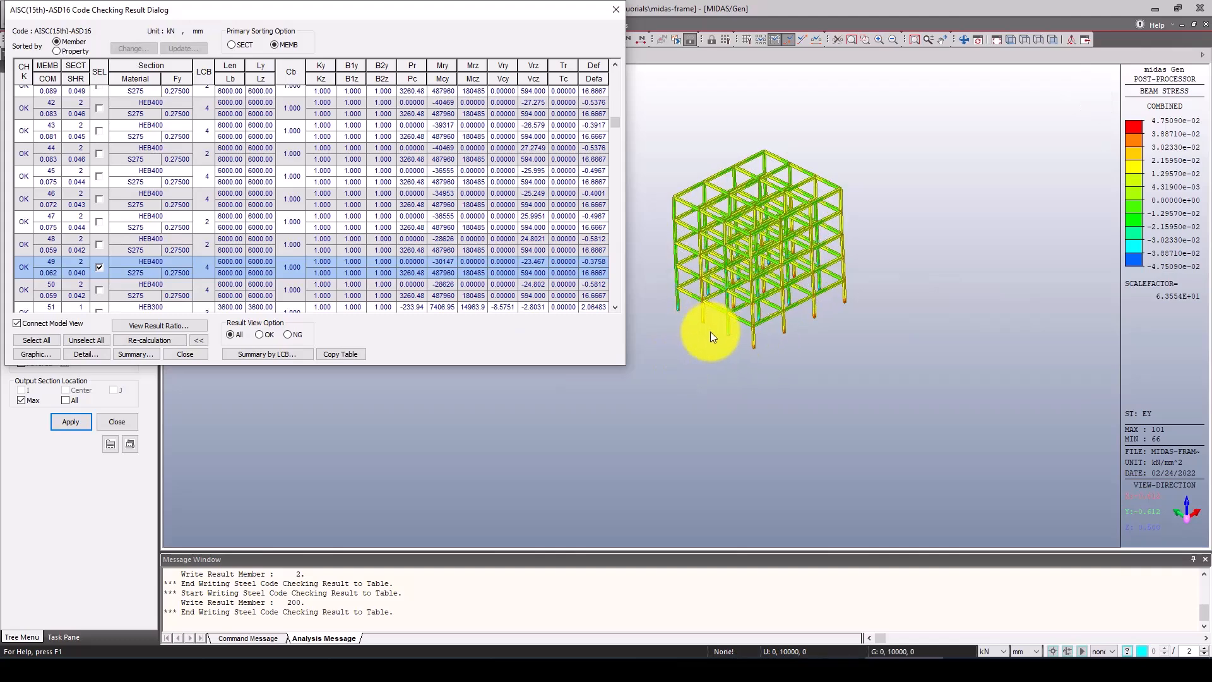
# Step: Review member 49's code checking summary with its load combinations, and close the temporary report without saving it
pyautogui.click(146, 355)
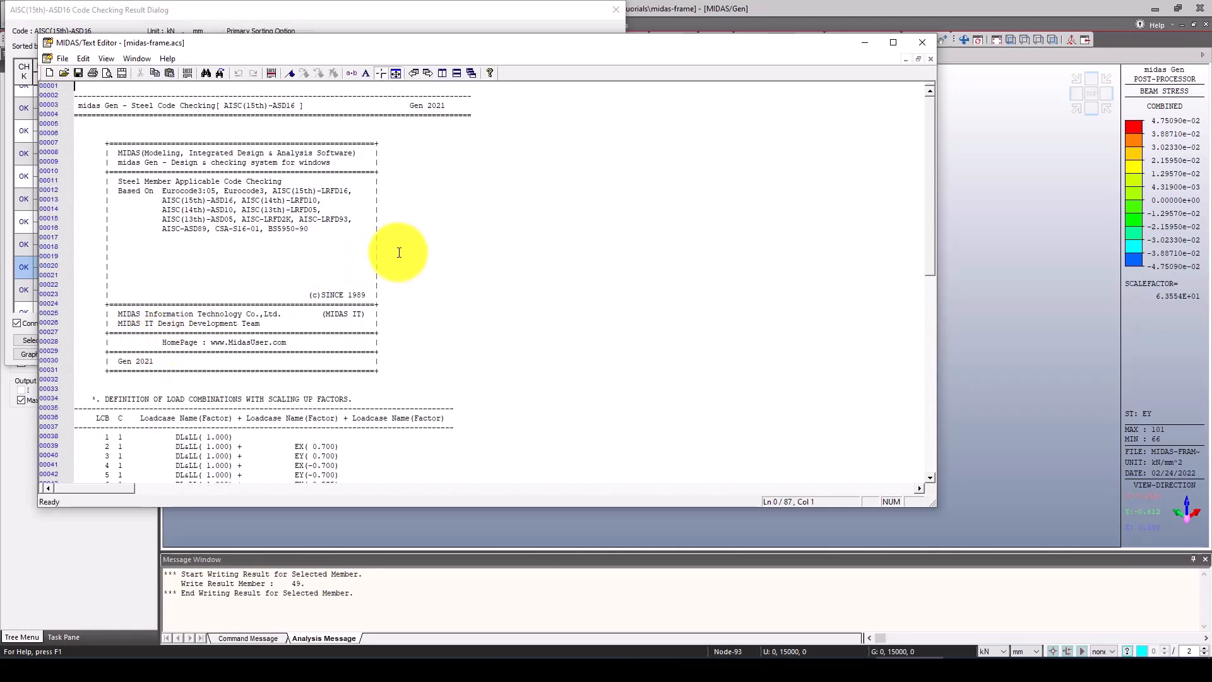
pyautogui.scroll(-10, 331, 256)
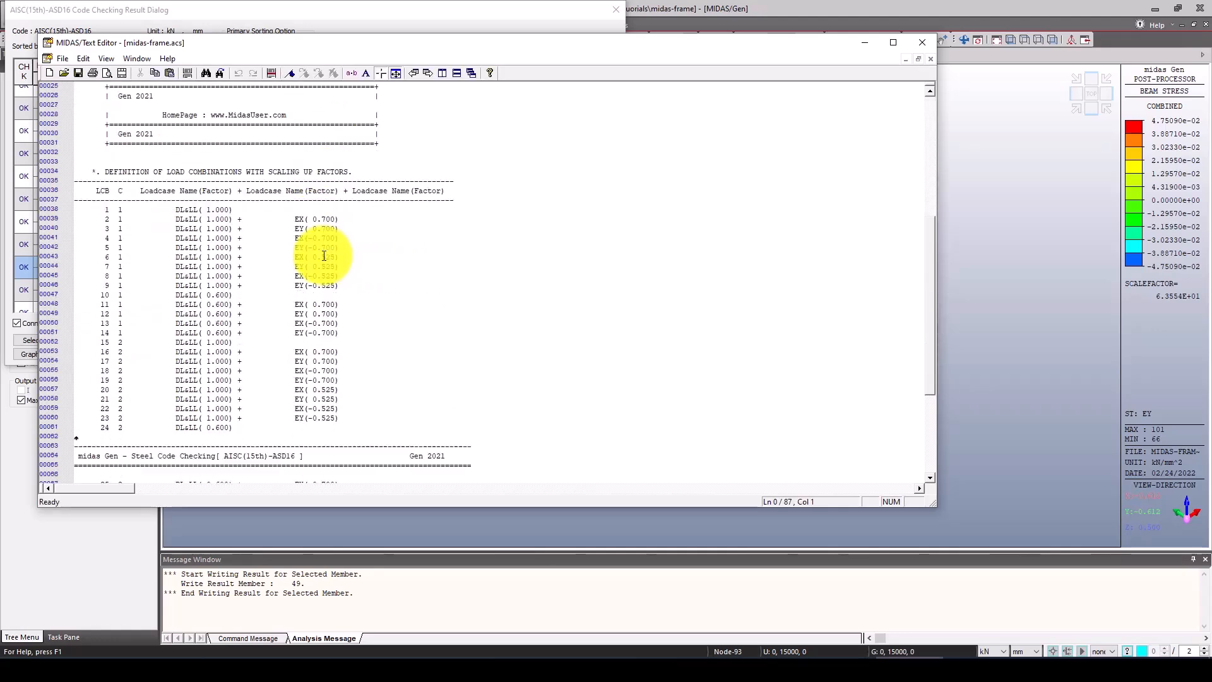
pyautogui.scroll(-9, 222, 256)
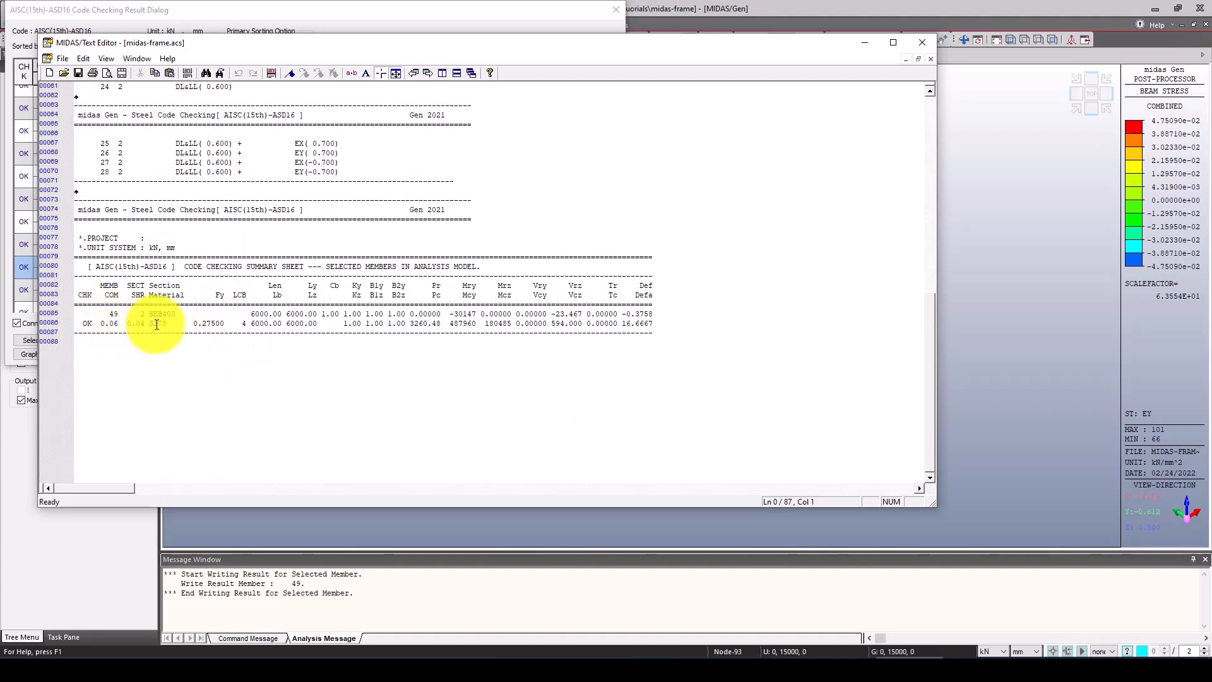
pyautogui.scroll(1, 217, 272)
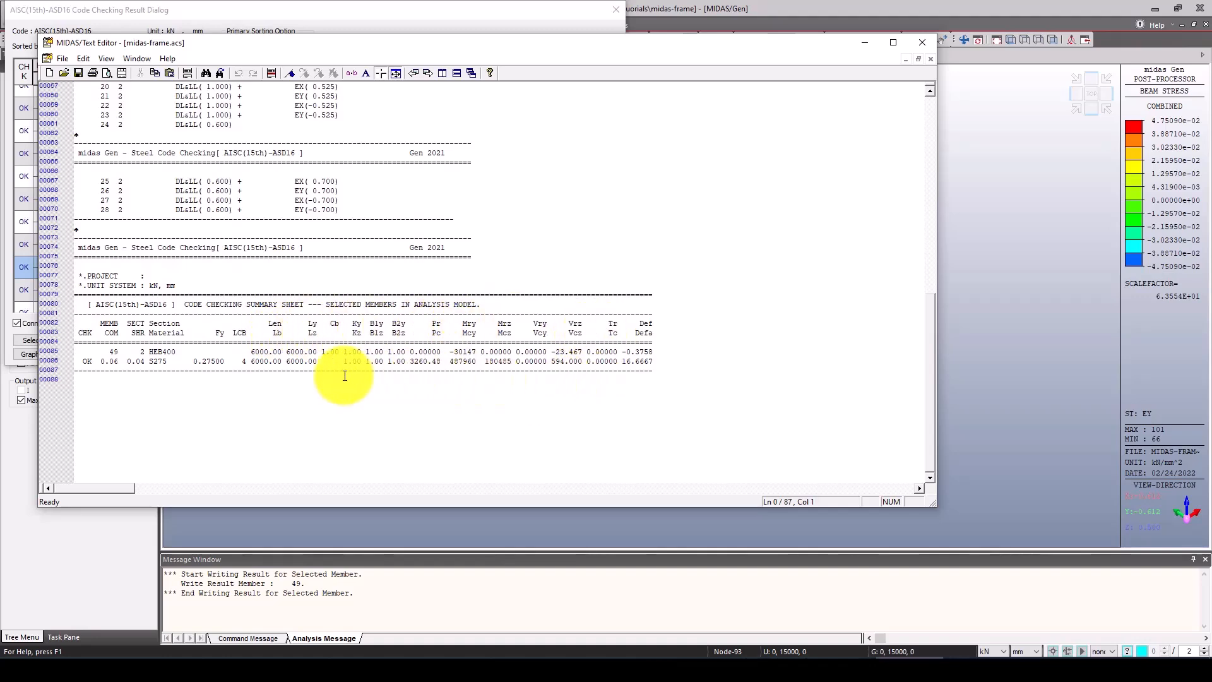
pyautogui.click(922, 42)
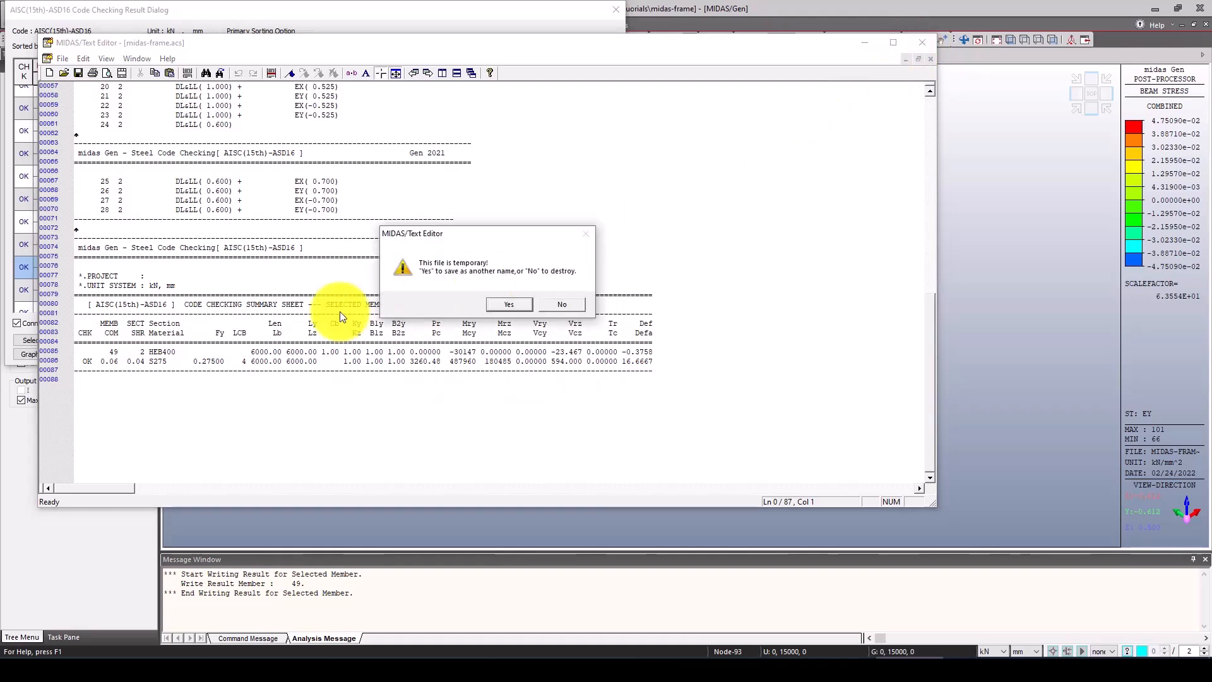
pyautogui.click(564, 304)
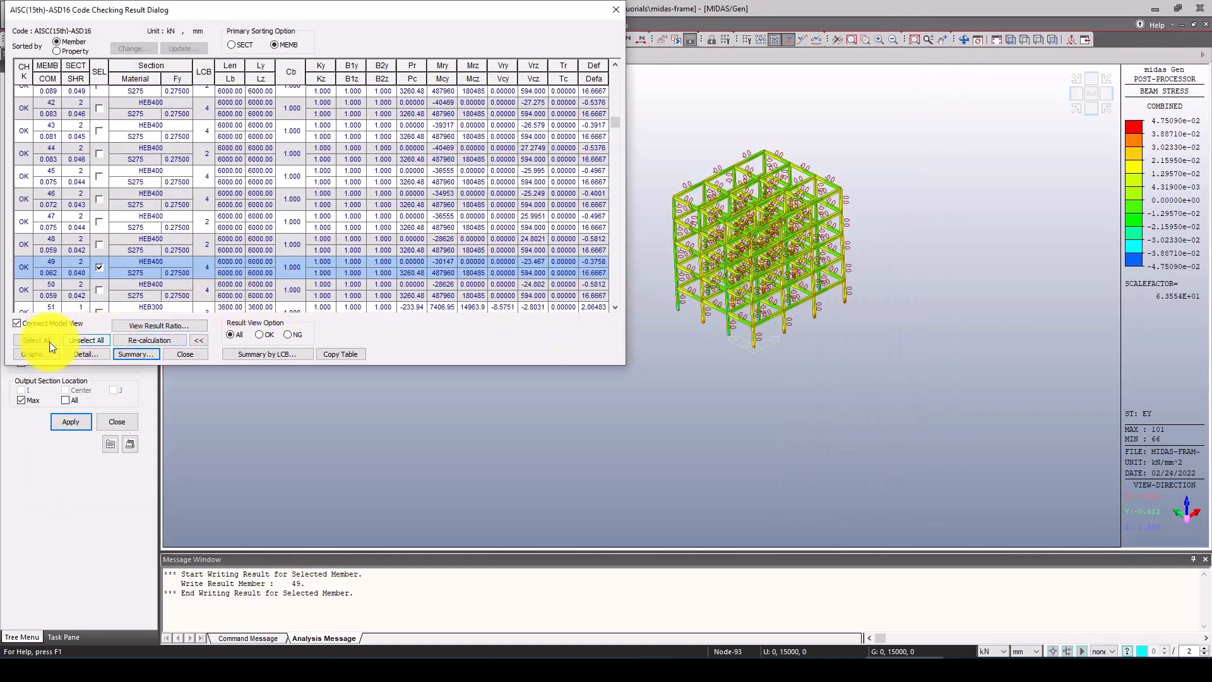
# Step: Review the strength and deflection checks in member 49's graphic design report, and close the report and the code checking results
pyautogui.click(33, 354)
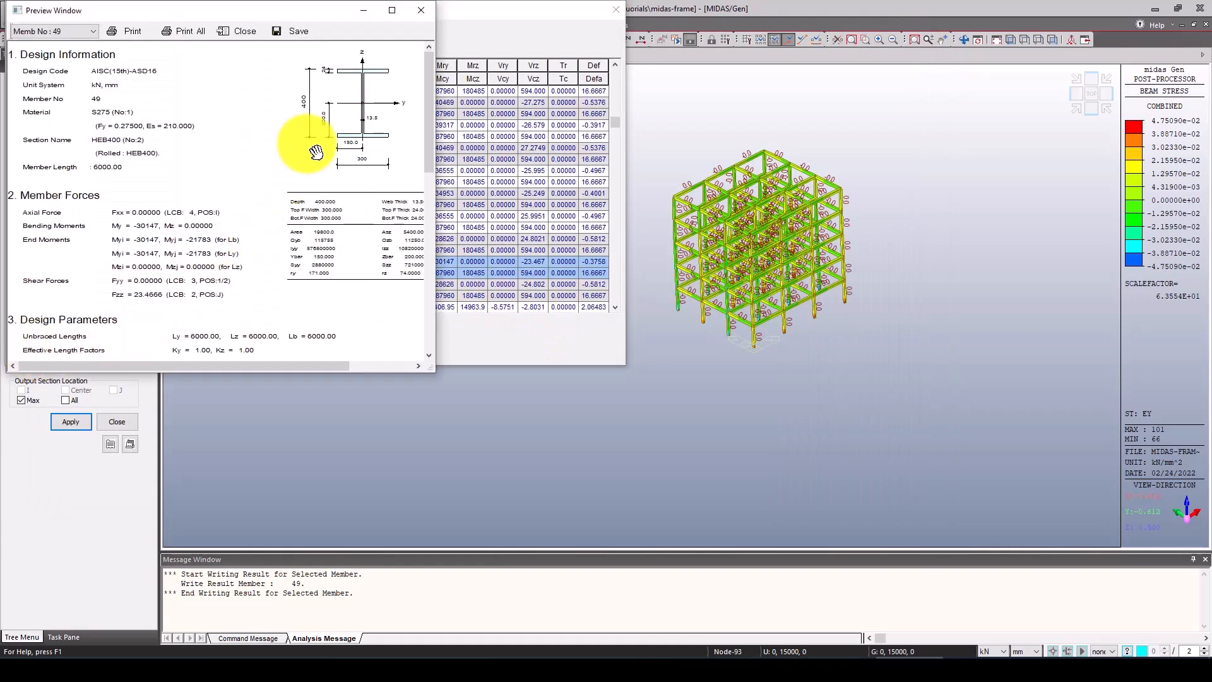
pyautogui.moveTo(424, 369); pyautogui.dragTo(843, 527)
pyautogui.scroll(-3, 233, 305)
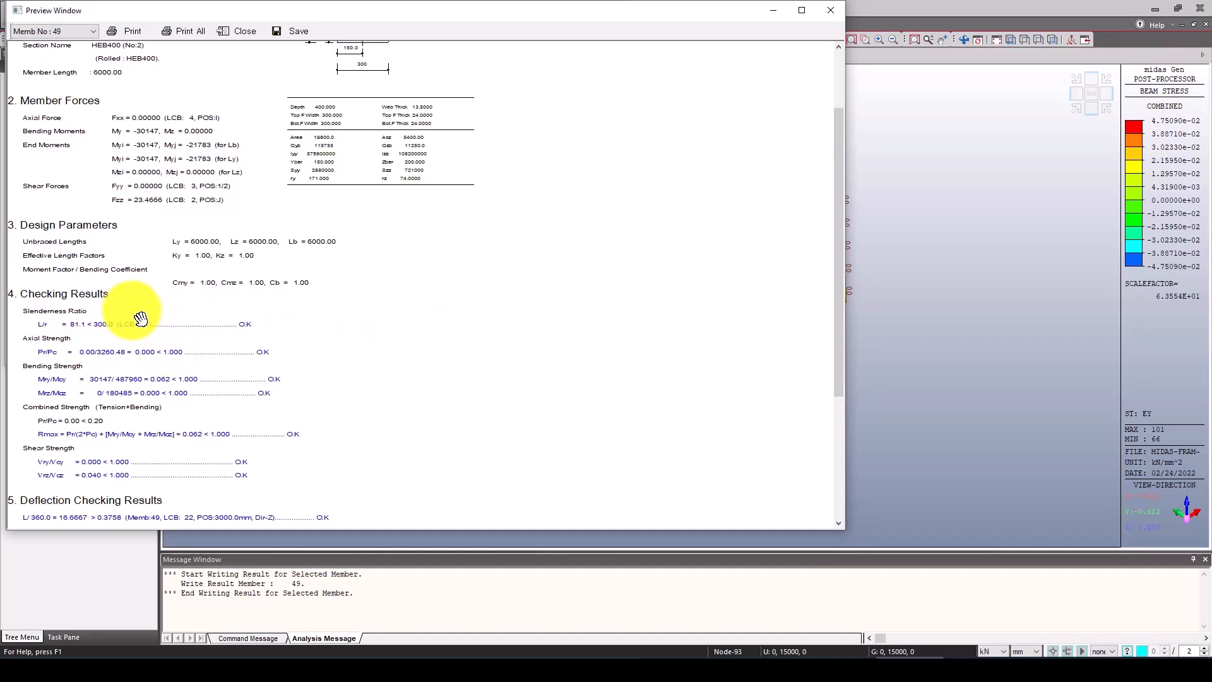
pyautogui.scroll(-3, 135, 338)
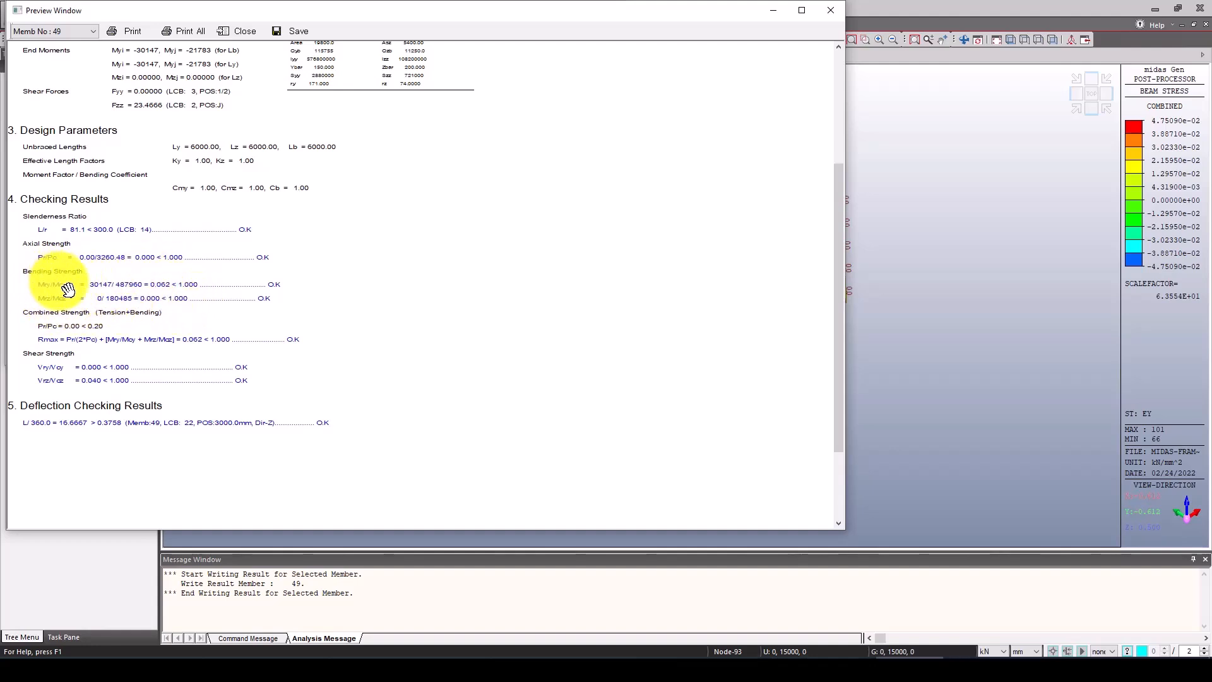
pyautogui.scroll(-3, 154, 314)
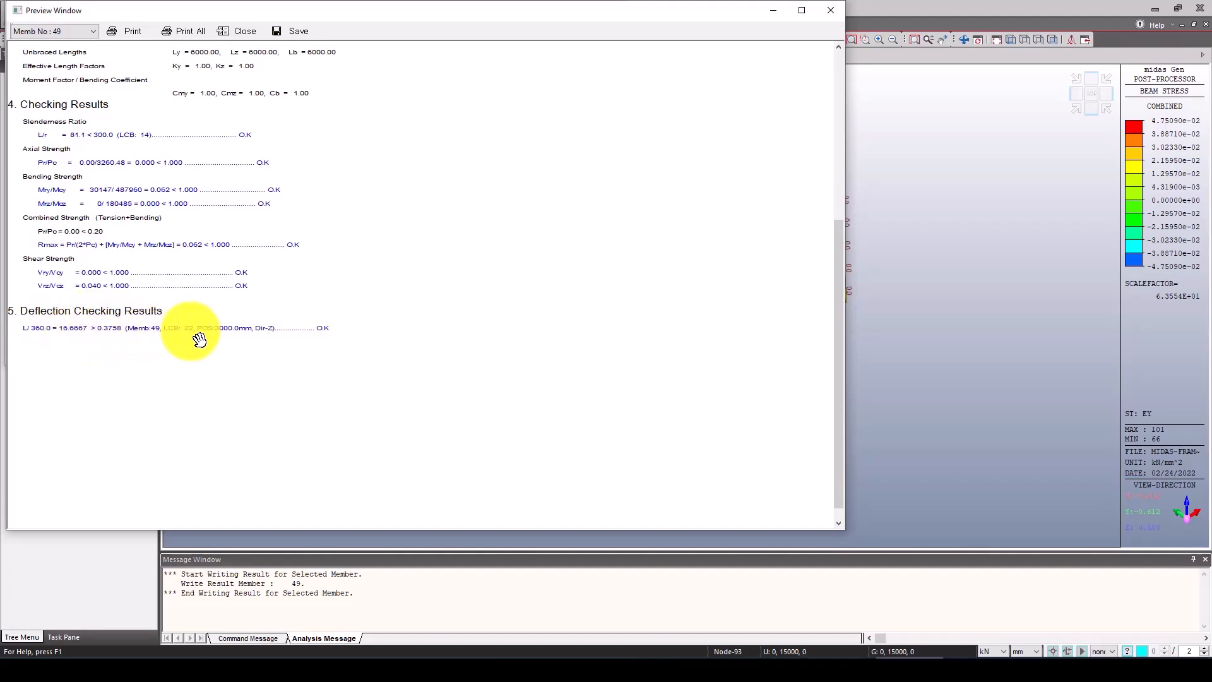
pyautogui.click(831, 10)
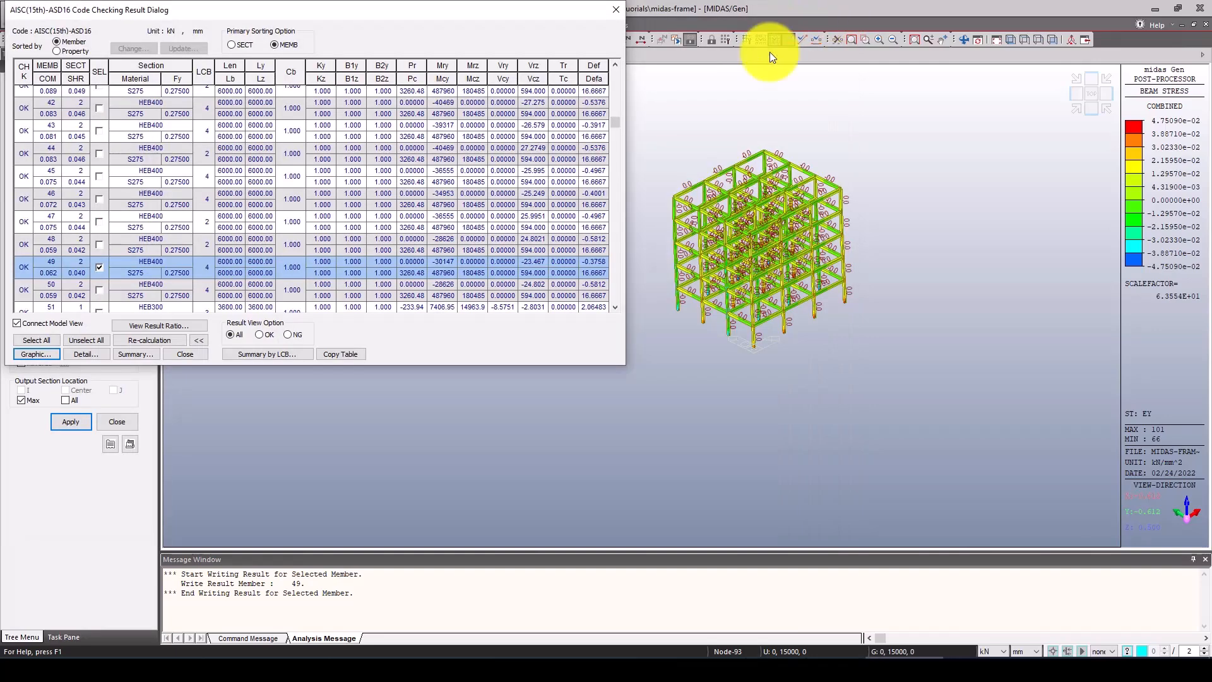
pyautogui.click(618, 10)
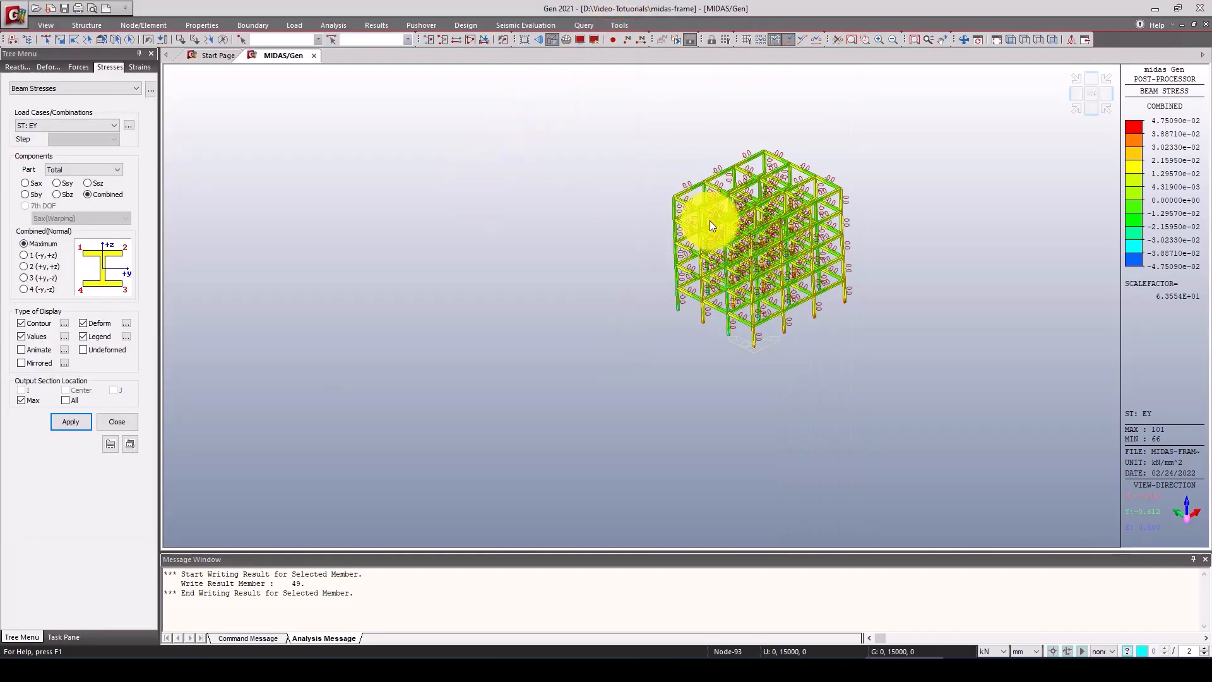
# Step: Start the steel optimal design and select section HEB300 for optimization
pyautogui.keyDown('shift'); pyautogui.moveTo(847, 237); pyautogui.dragTo(949, 206, button='middle'); pyautogui.keyUp('shift')
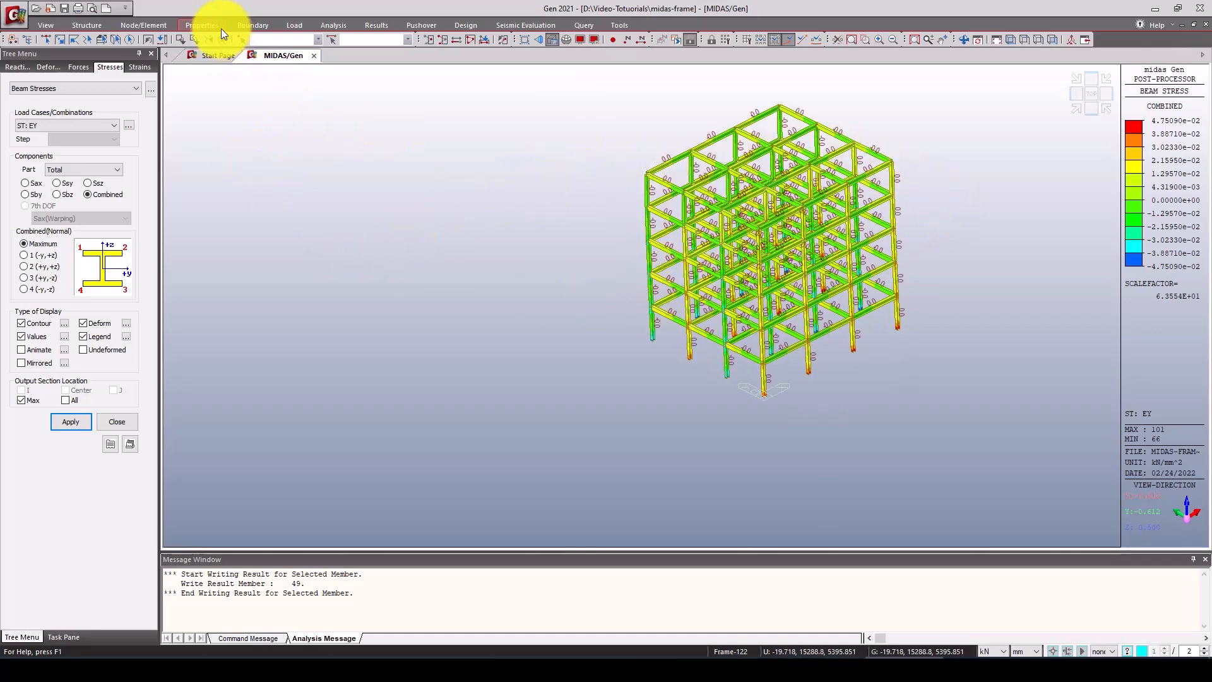
pyautogui.click(463, 25)
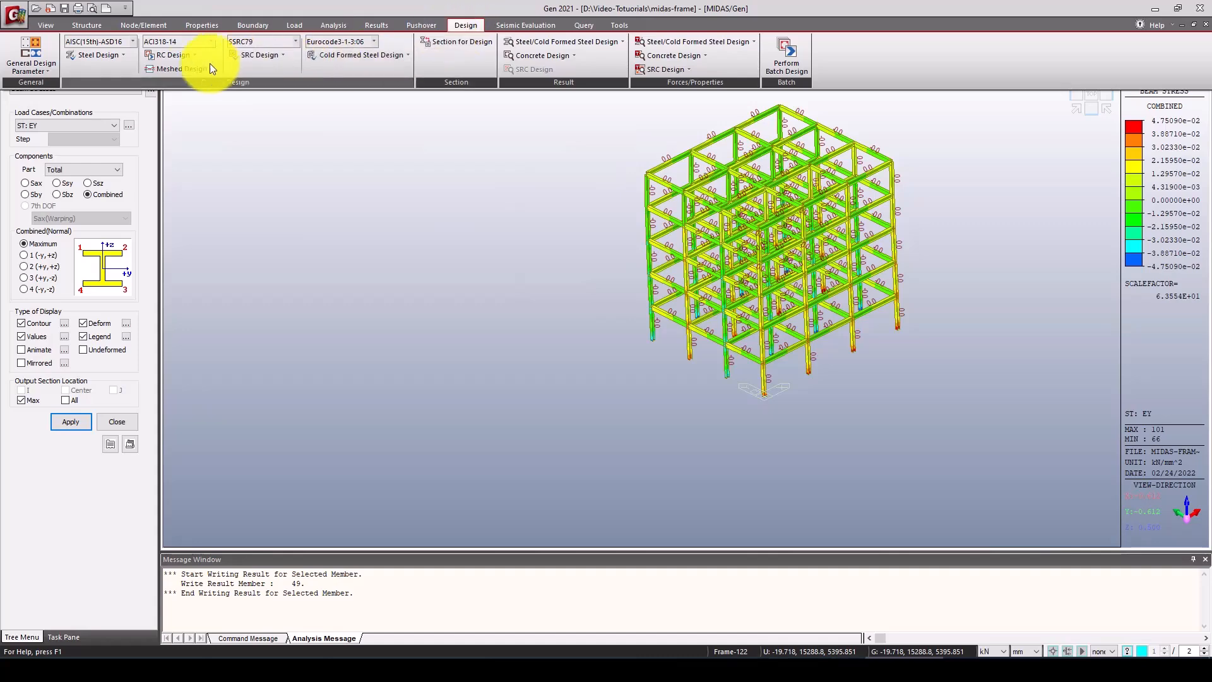
pyautogui.click(116, 58)
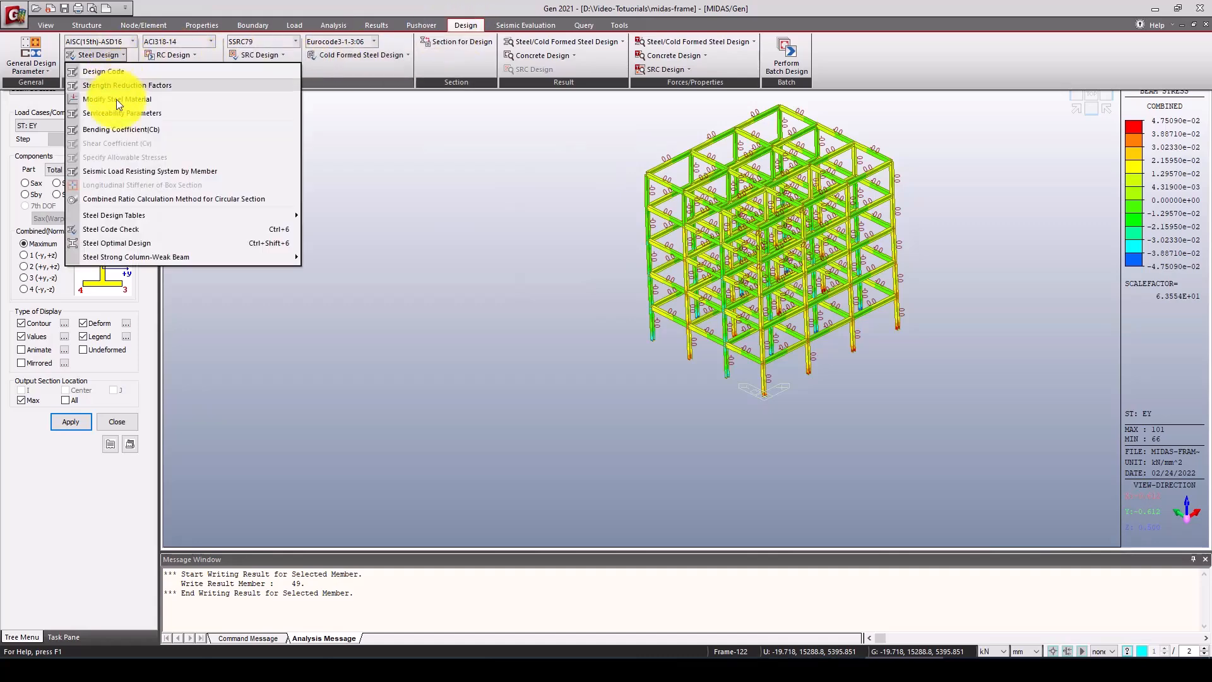
pyautogui.click(134, 244)
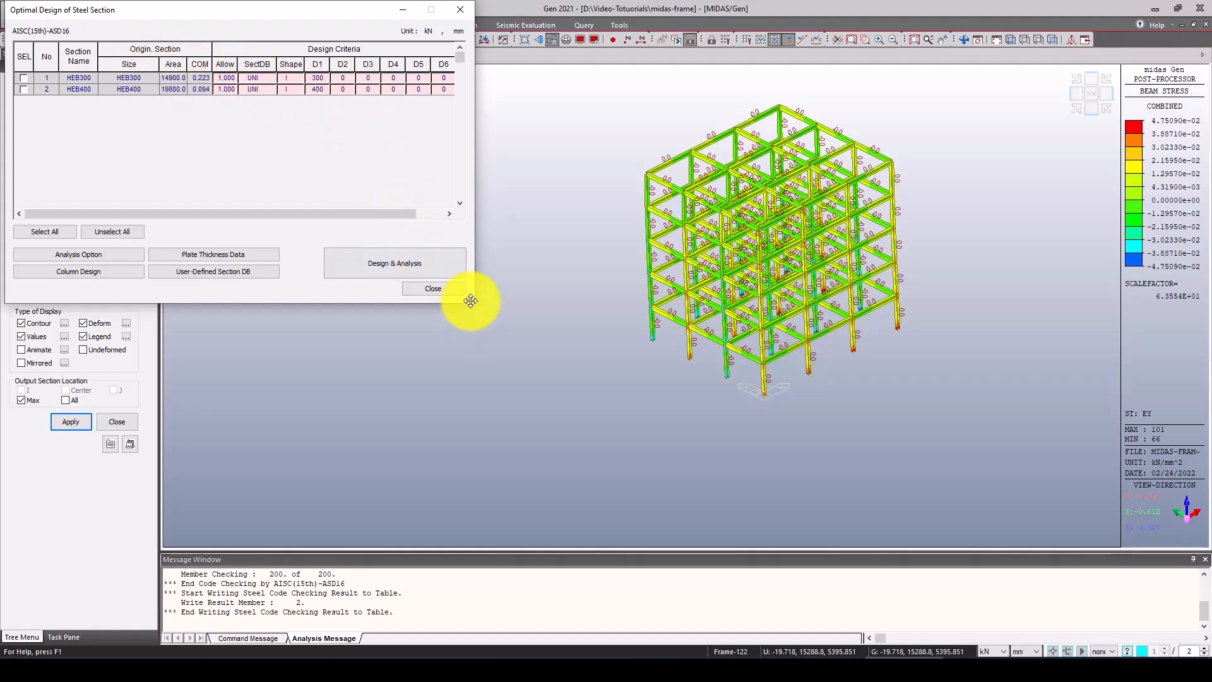
pyautogui.moveTo(469, 292); pyautogui.dragTo(555, 351)
pyautogui.moveTo(331, 267)
pyautogui.mouseDown()
pyautogui.moveTo(442, 268)
pyautogui.moveTo(349, 269)
pyautogui.mouseUp()
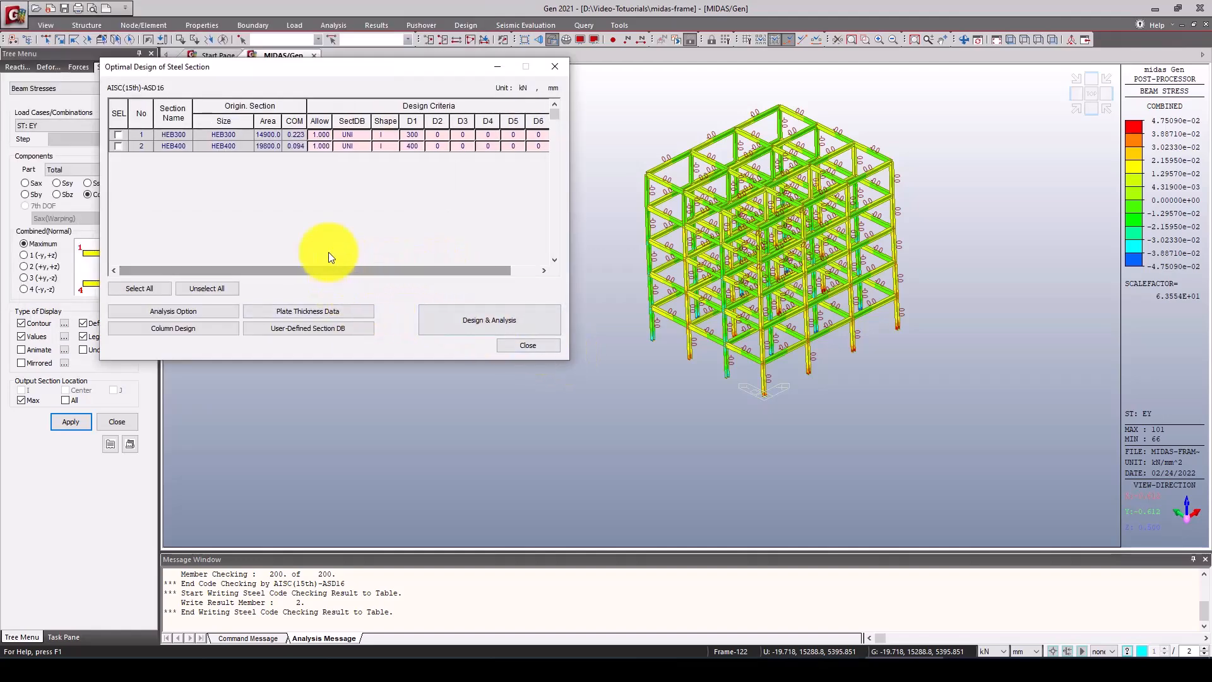
pyautogui.click(118, 135)
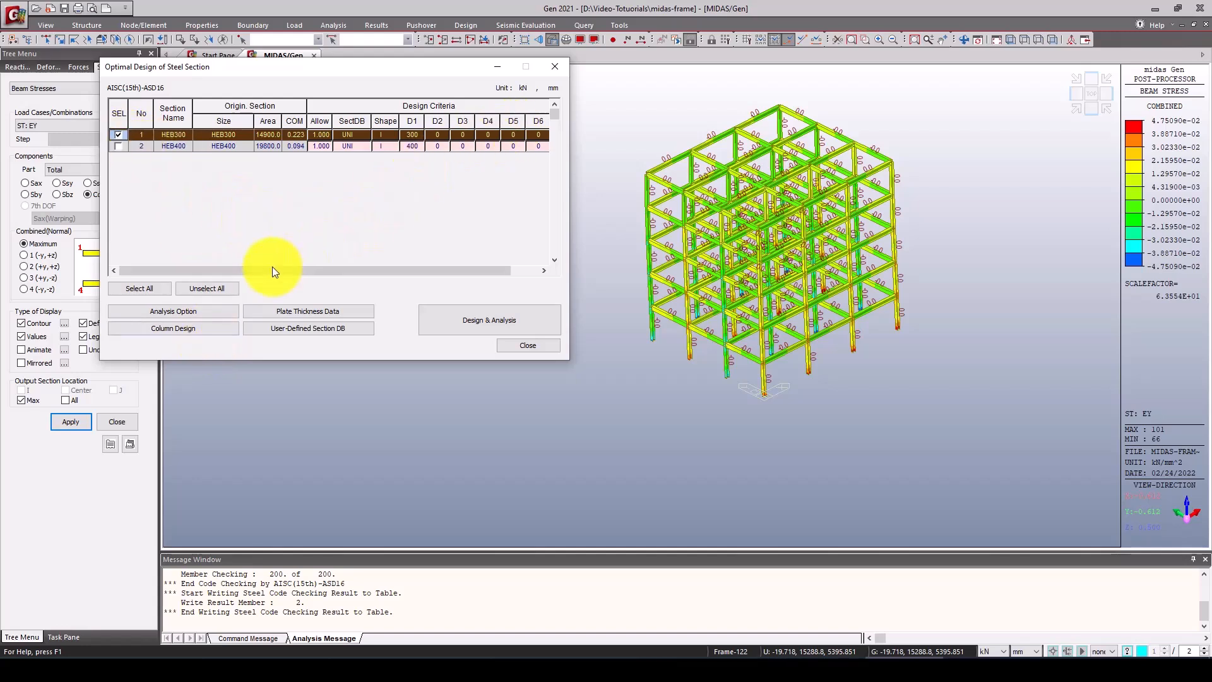
# Step: Accept the column design settings with Axial Force and Moments and External Const splices, and run the design and analysis for HEB300
pyautogui.click(184, 328)
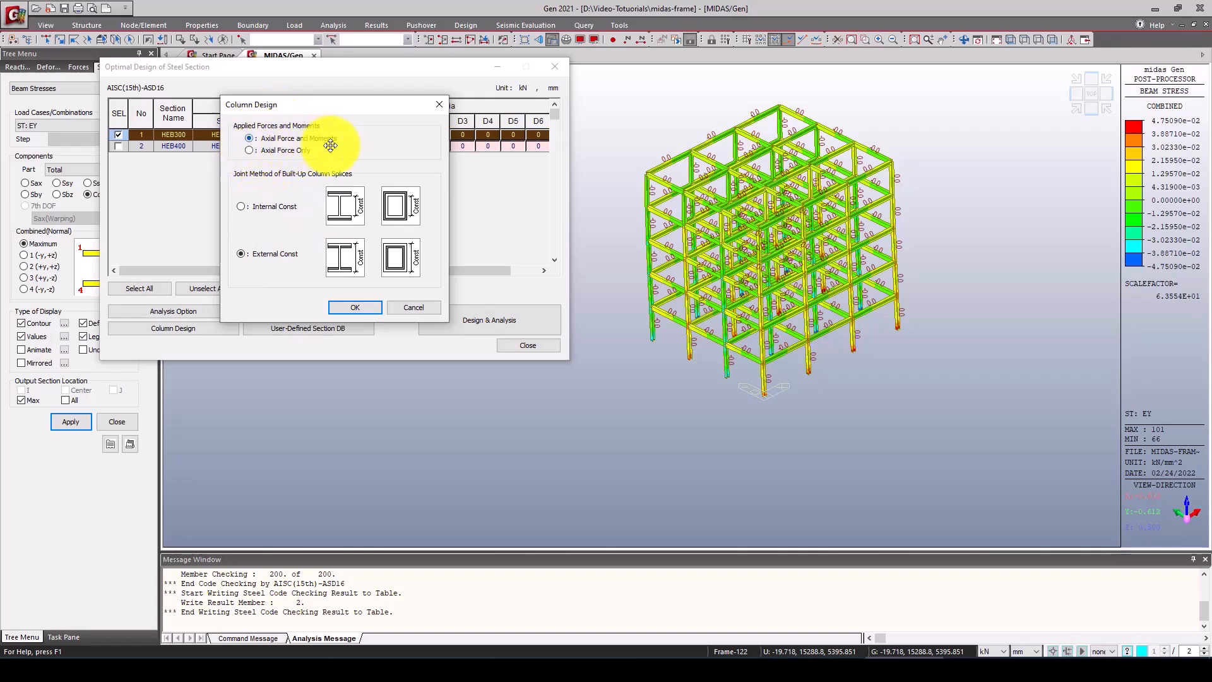
pyautogui.click(356, 308)
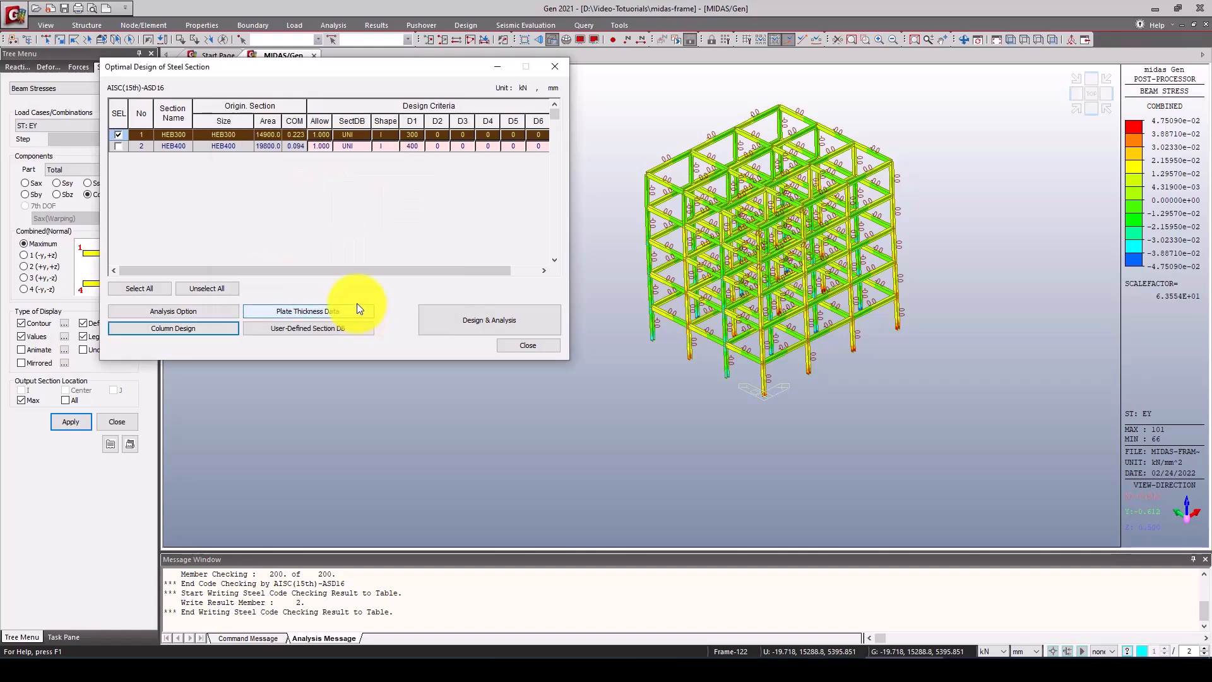
pyautogui.click(484, 321)
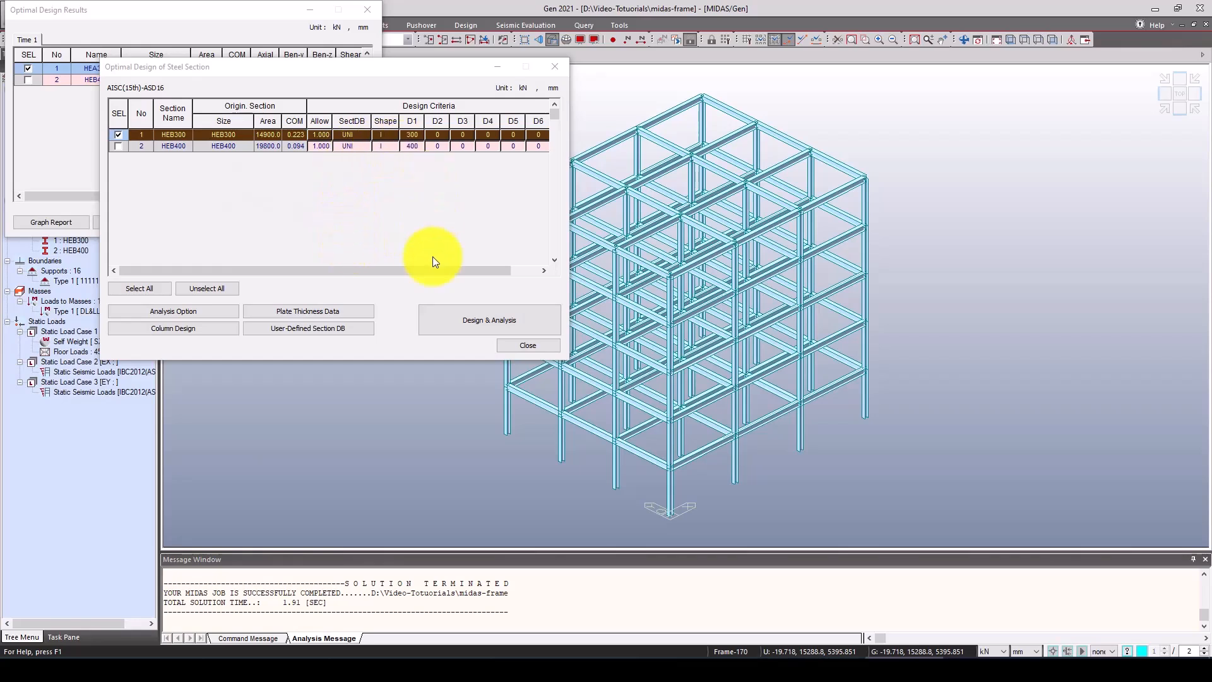
# Step: Check the number of analysis repetitions set for the steel optimal design
pyautogui.moveTo(368, 267); pyautogui.dragTo(278, 262)
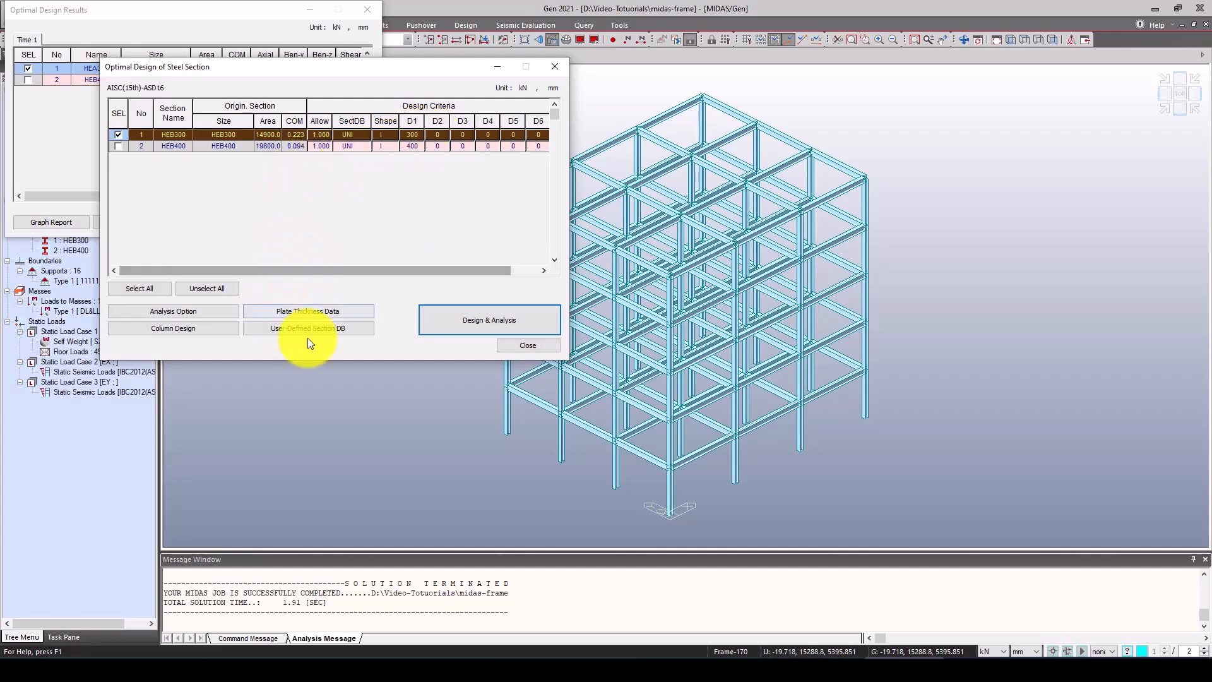
pyautogui.click(195, 312)
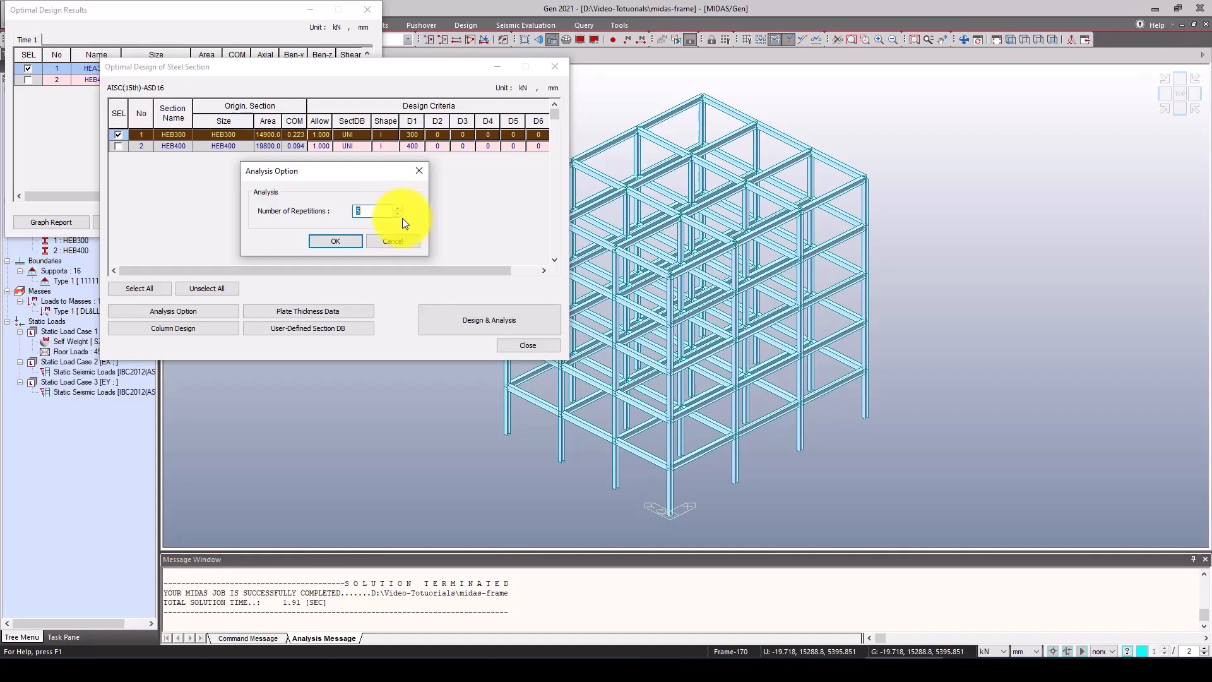
pyautogui.click(419, 170)
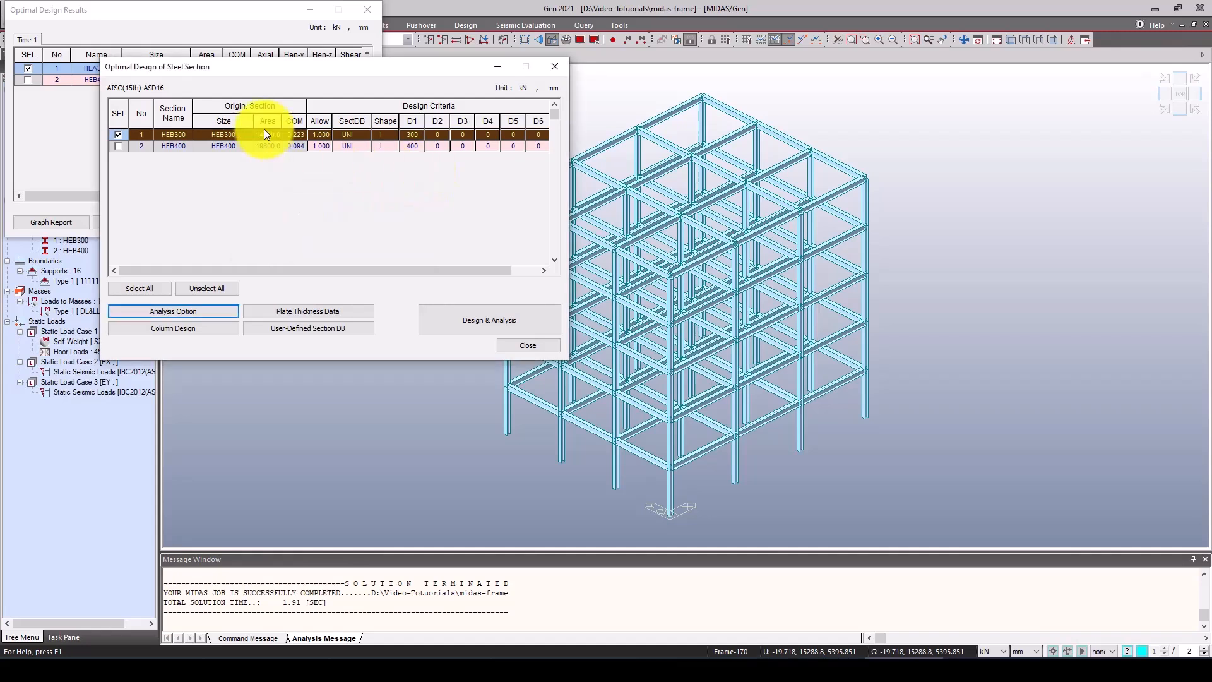
# Step: Close the optimal design dialogs and export all elements as AutoCAD DXF file midas-frame, with Center Line + Shape and layers generated with Element Type
pyautogui.click(524, 345)
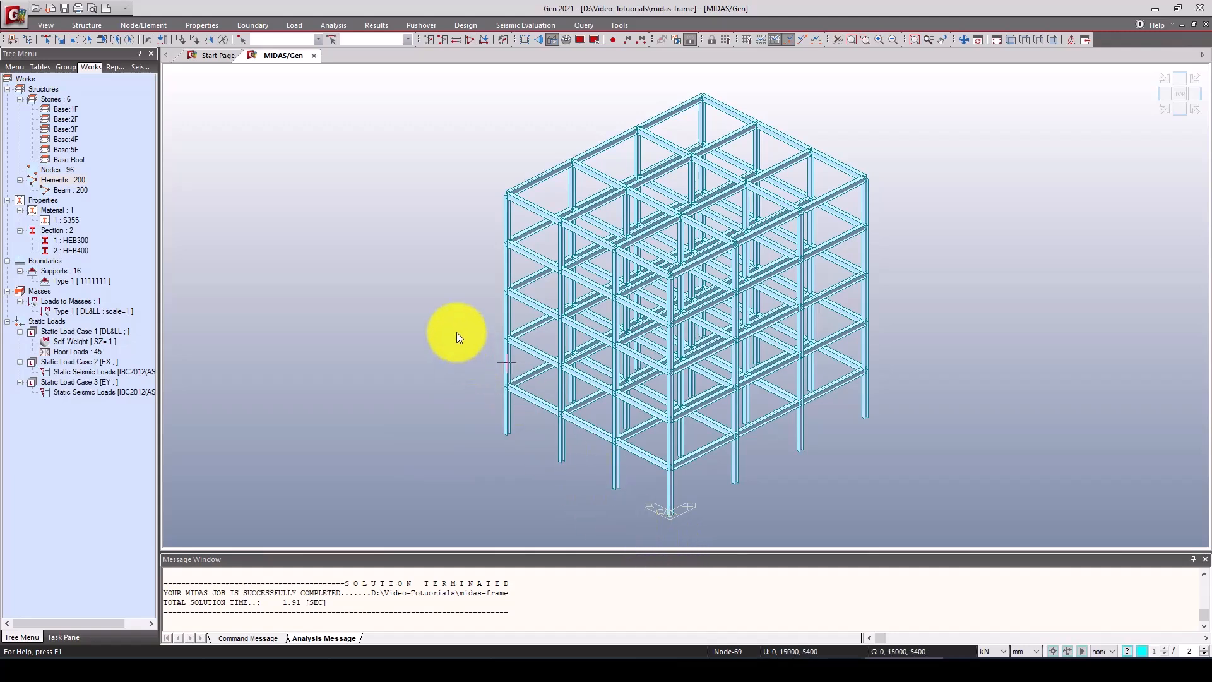
pyautogui.click(23, 23)
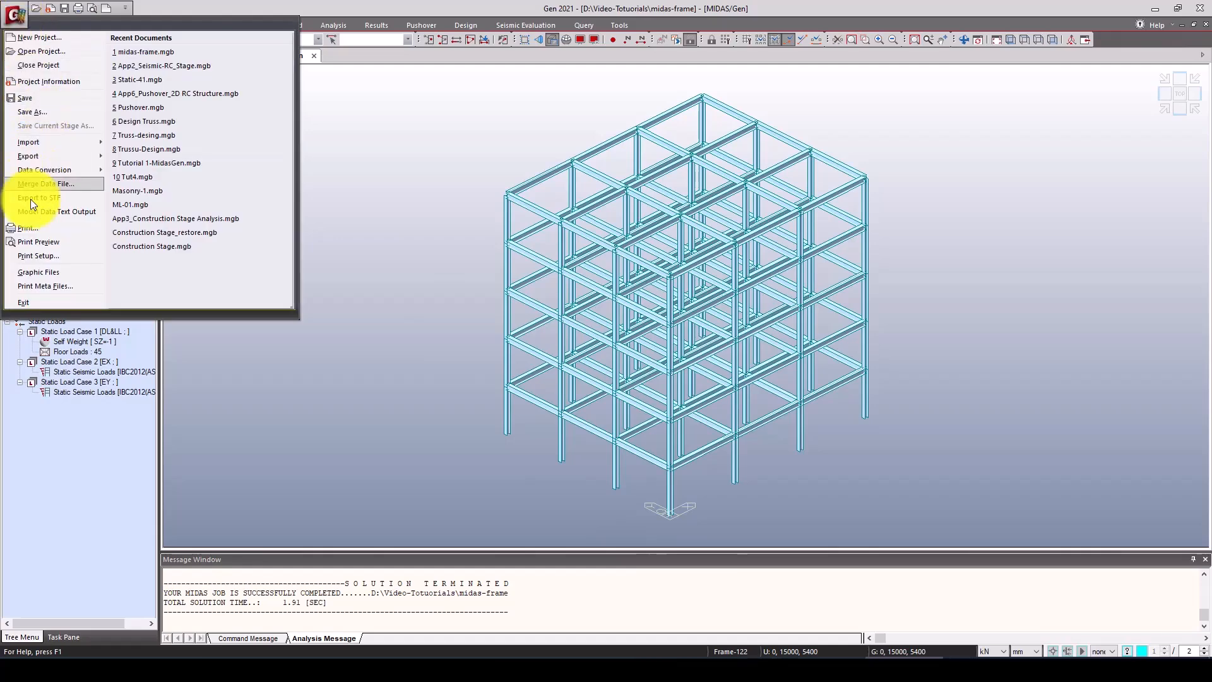
pyautogui.moveTo(52, 158)
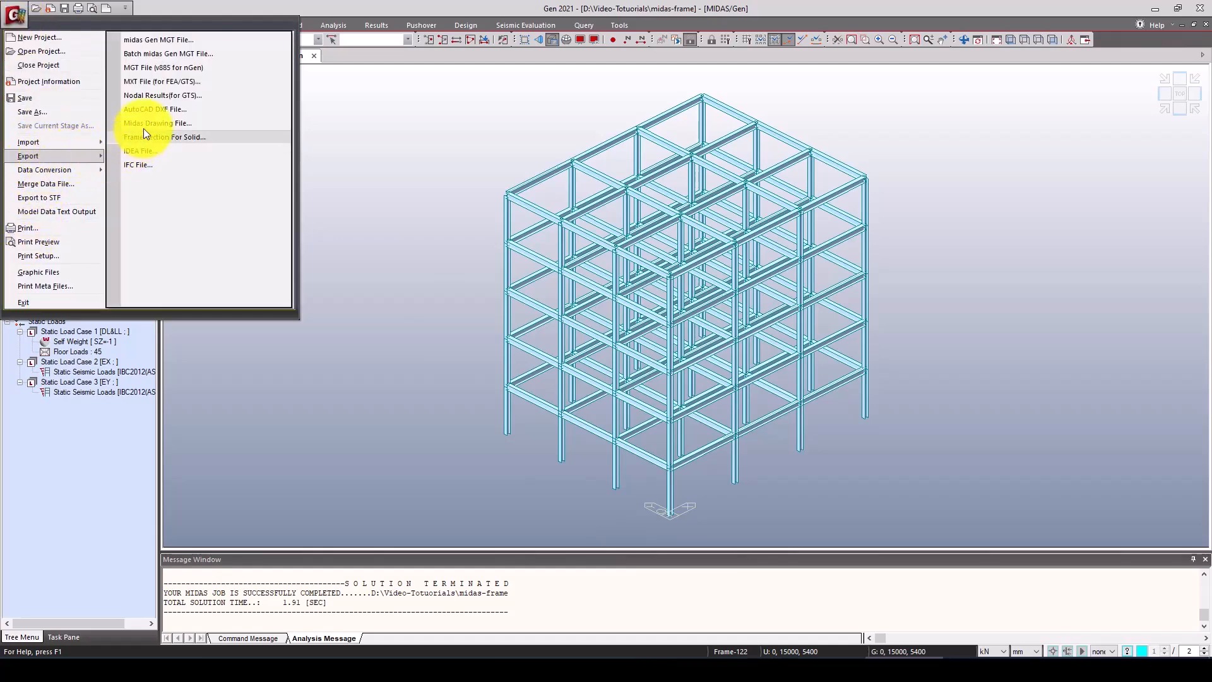
pyautogui.click(191, 111)
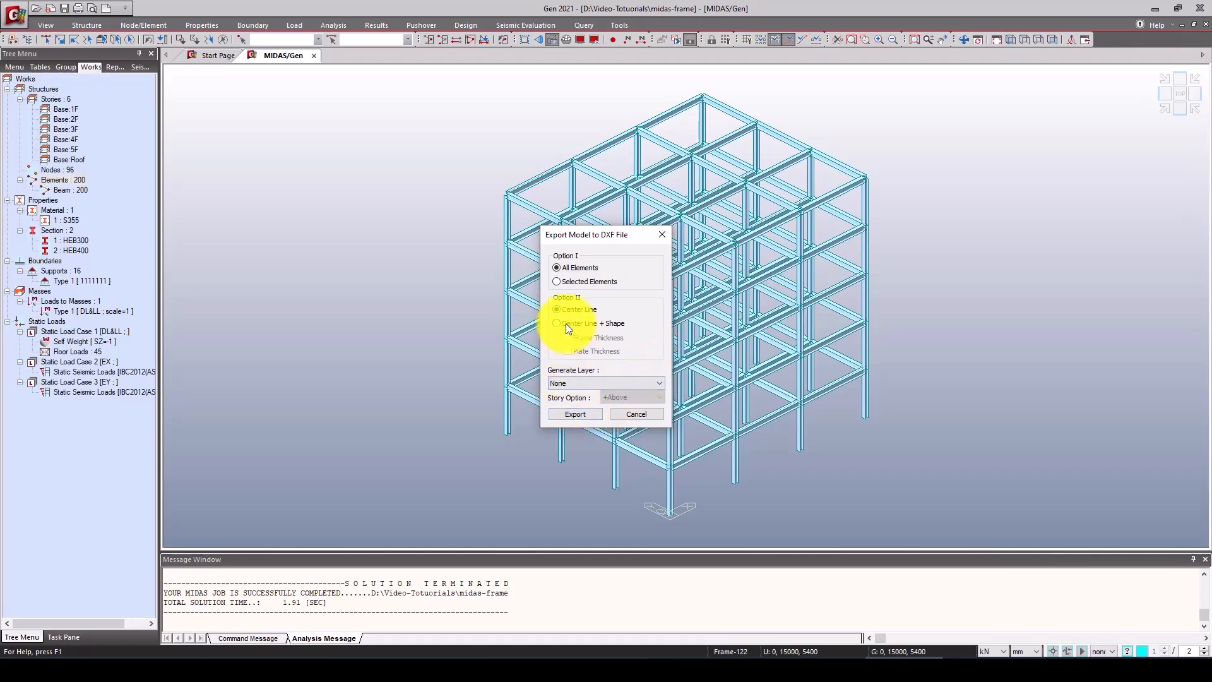
pyautogui.click(565, 323)
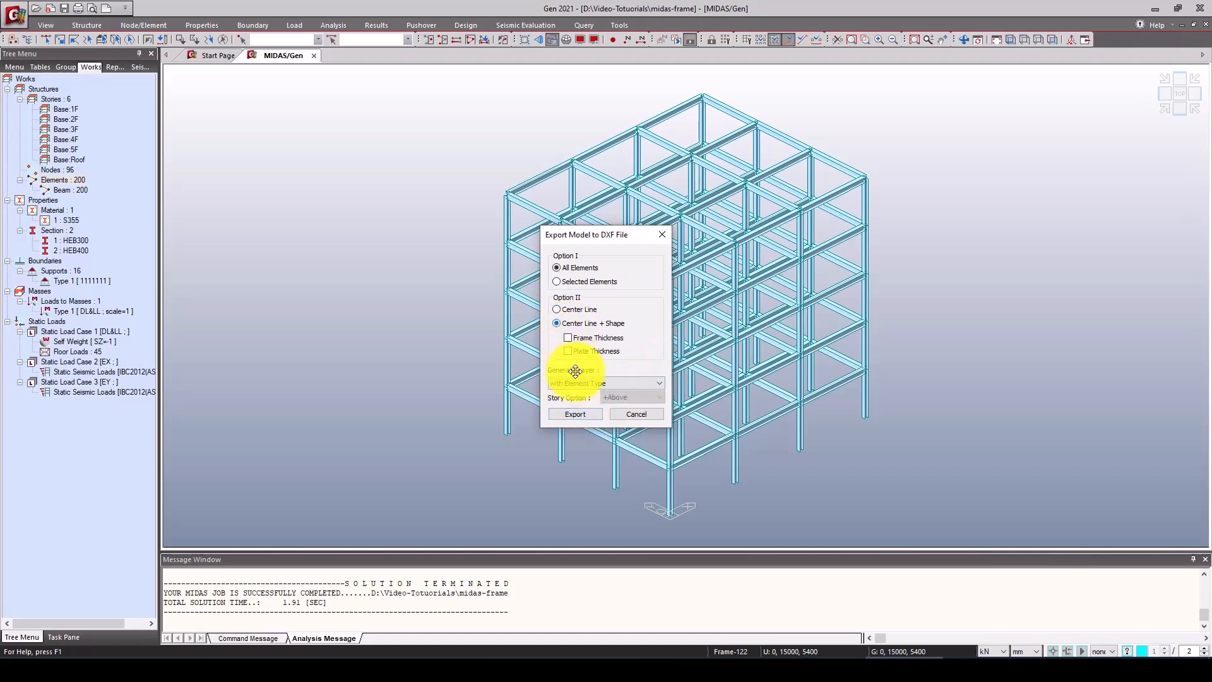
pyautogui.click(582, 415)
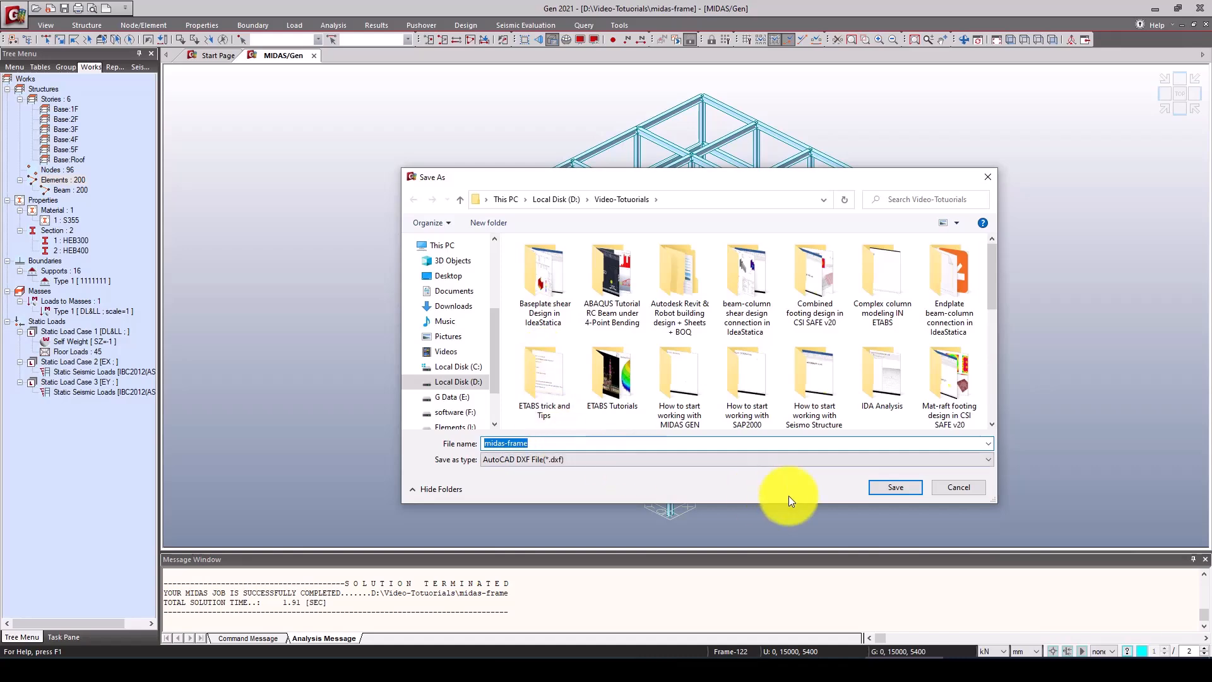
pyautogui.click(889, 484)
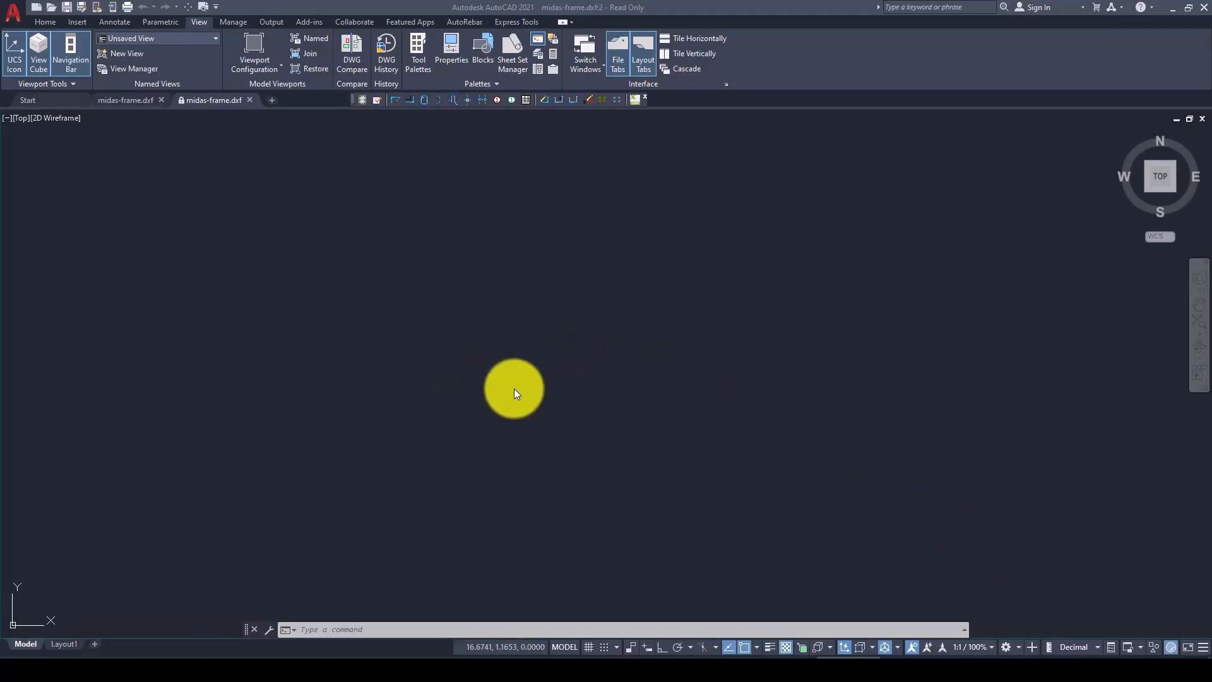
# Step: Switch to AutoCAD and display the exported midas-frame.dxf model in the home isometric view
pyautogui.click(514, 389)
pyautogui.write('z')
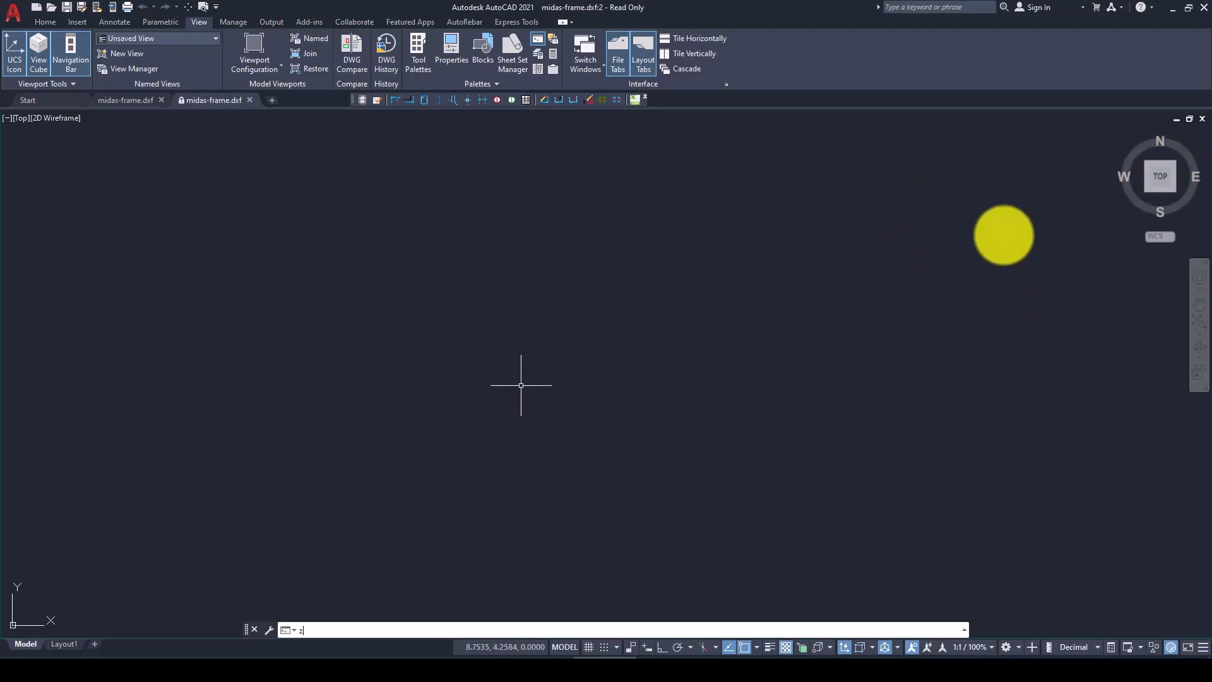
pyautogui.press('Return')
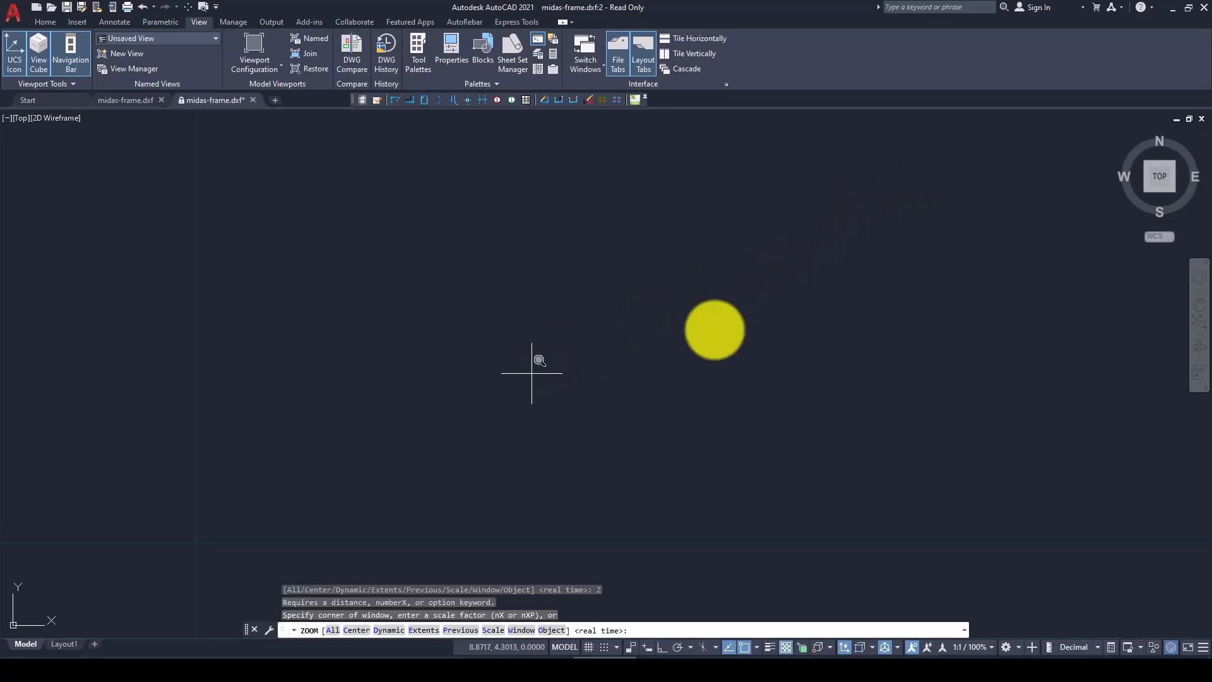
pyautogui.press('Escape')
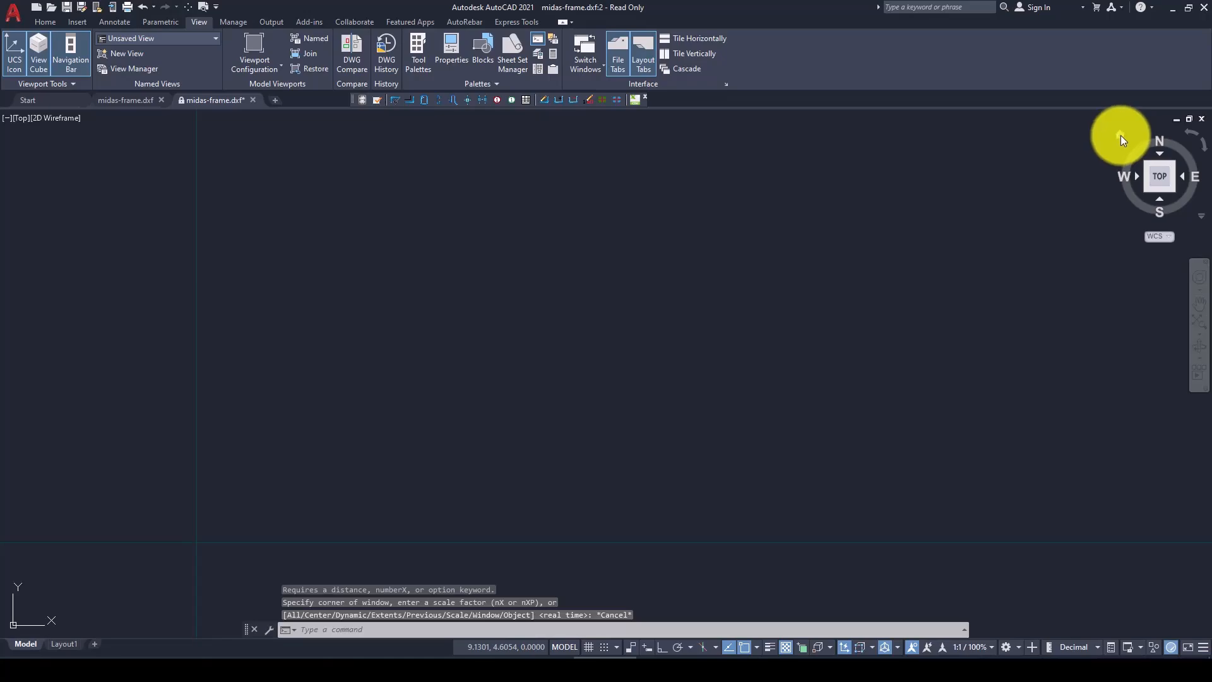
pyautogui.click(1120, 135)
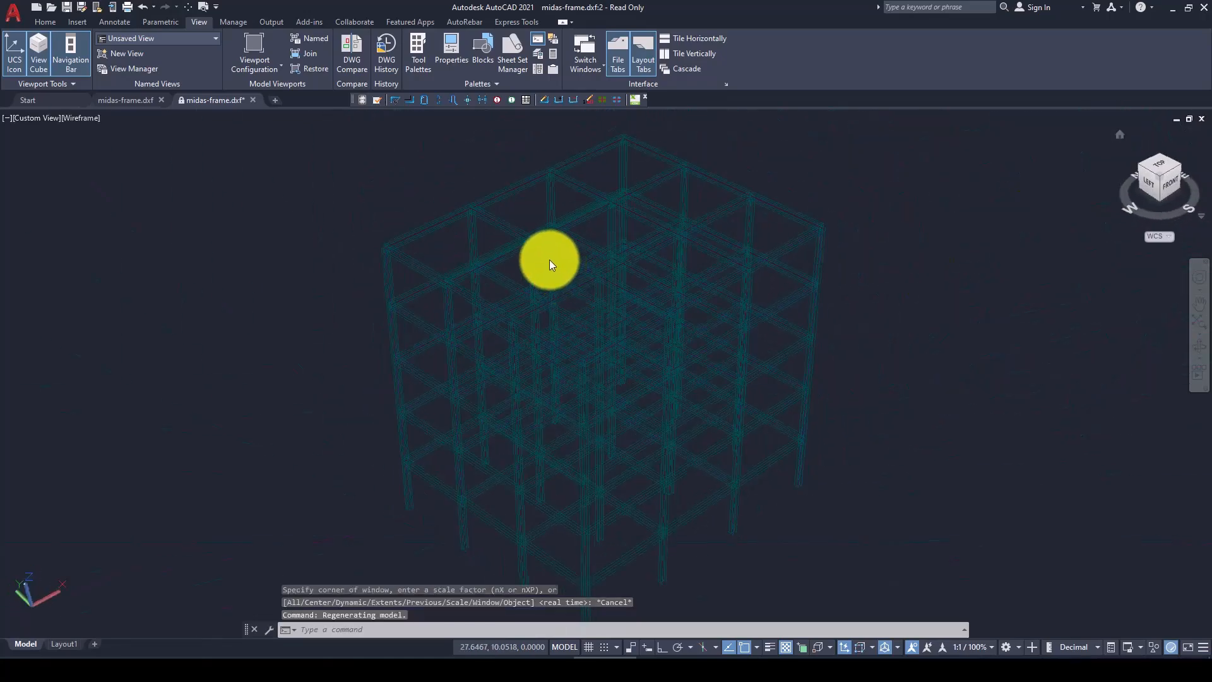
pyautogui.scroll(-2, 549, 259)
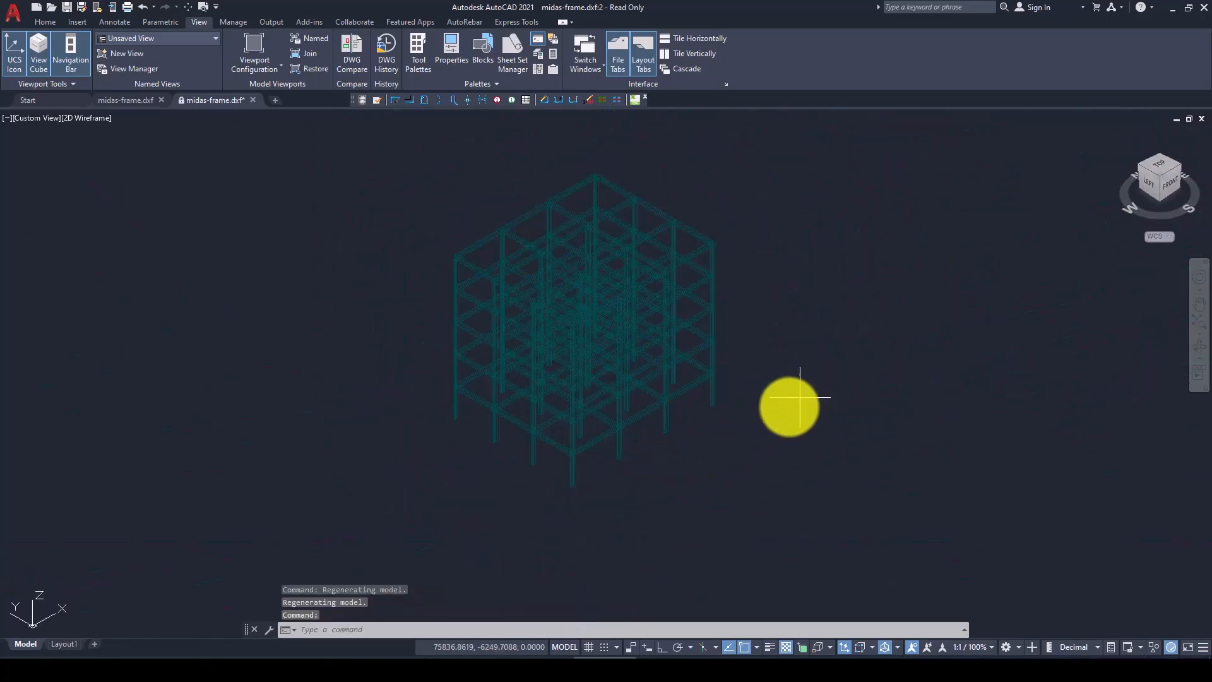
# Step: Open the visual styles manager and apply the Shaded visual style to the imported frame
pyautogui.click(772, 414)
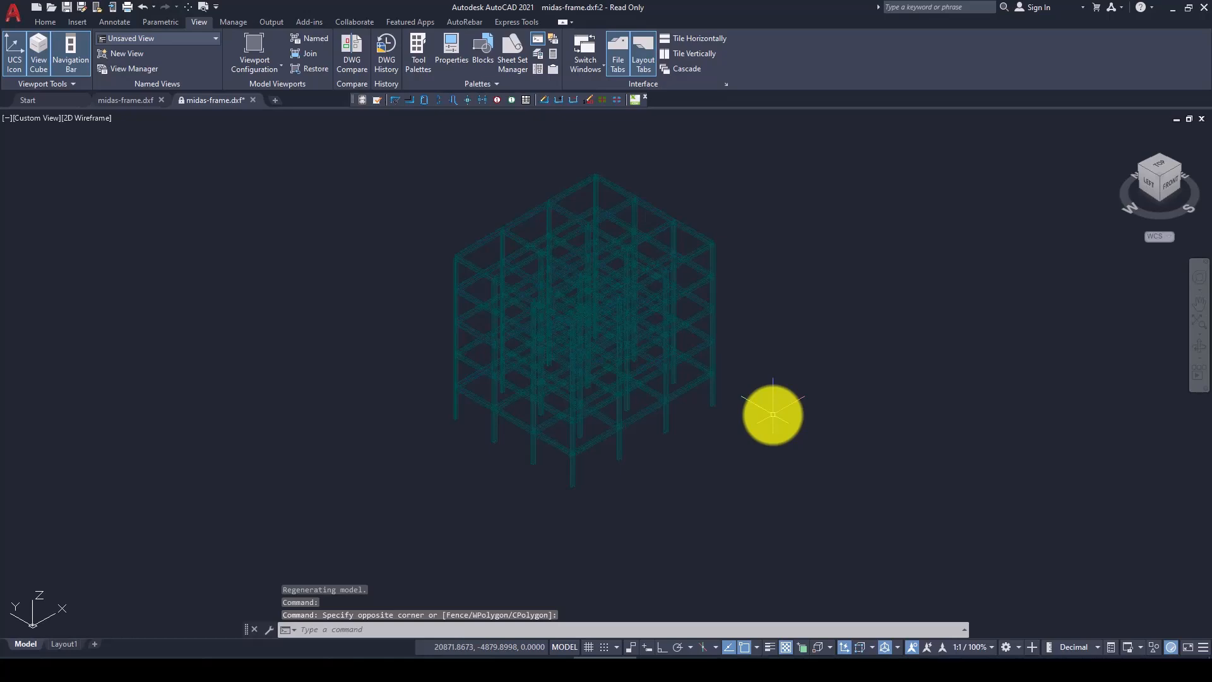
pyautogui.write('vi')
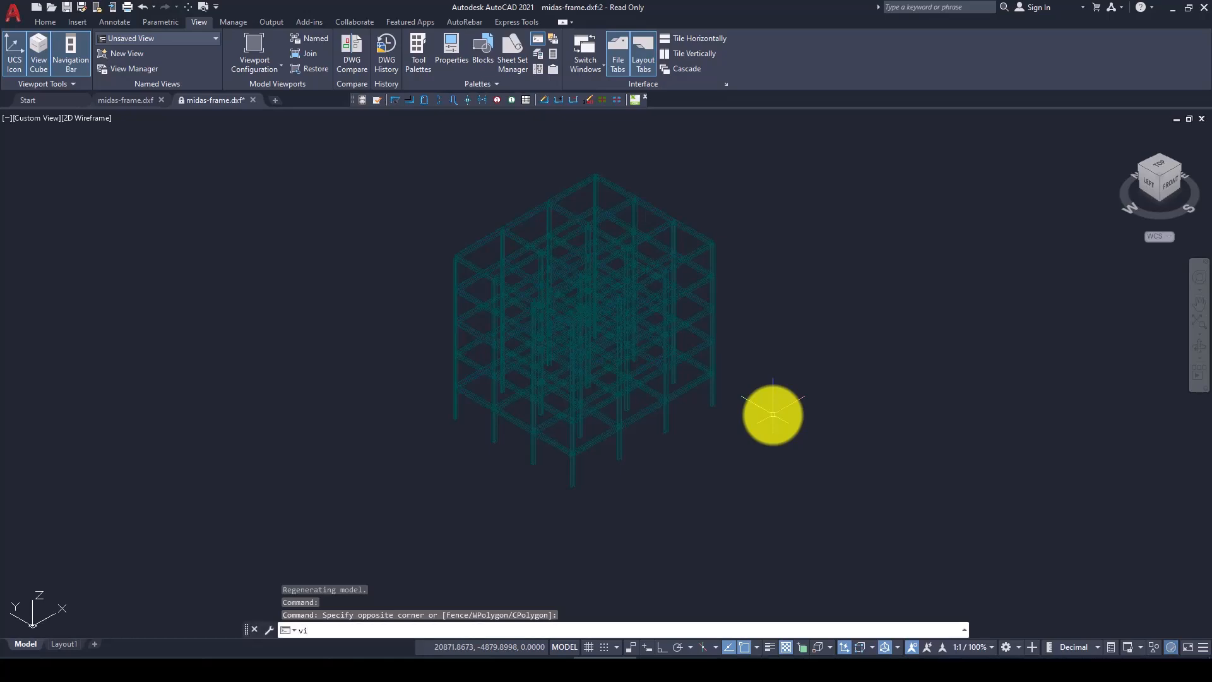
pyautogui.press('Return')
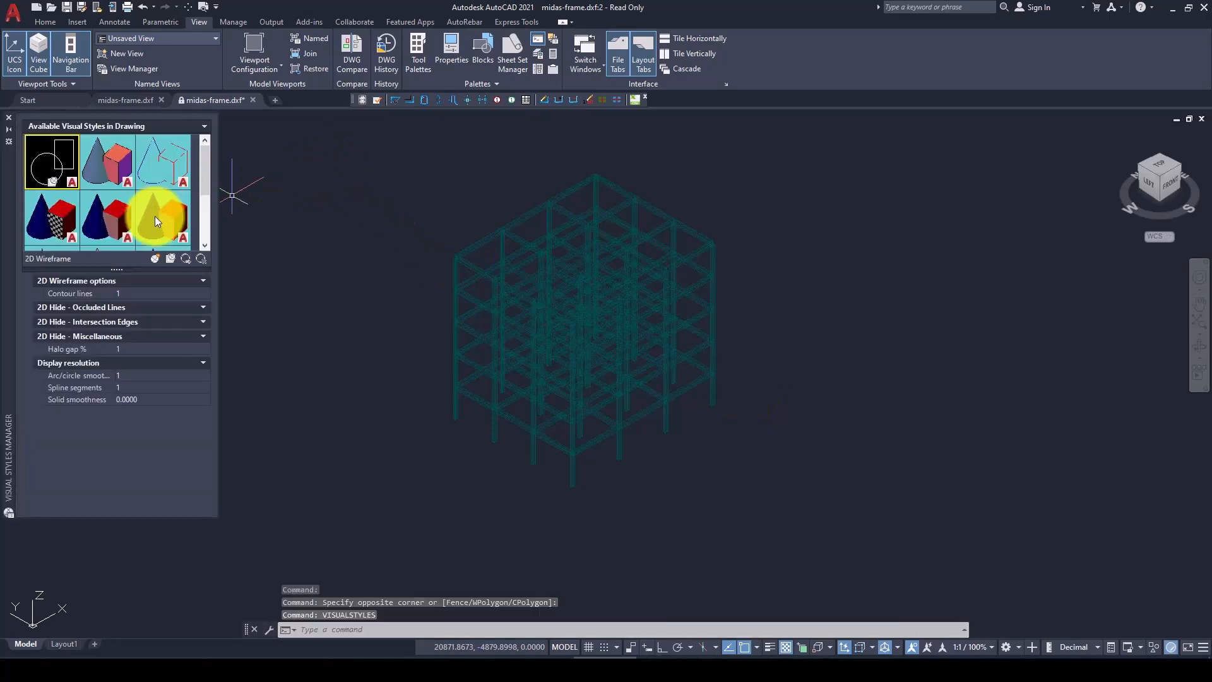
pyautogui.click(119, 214)
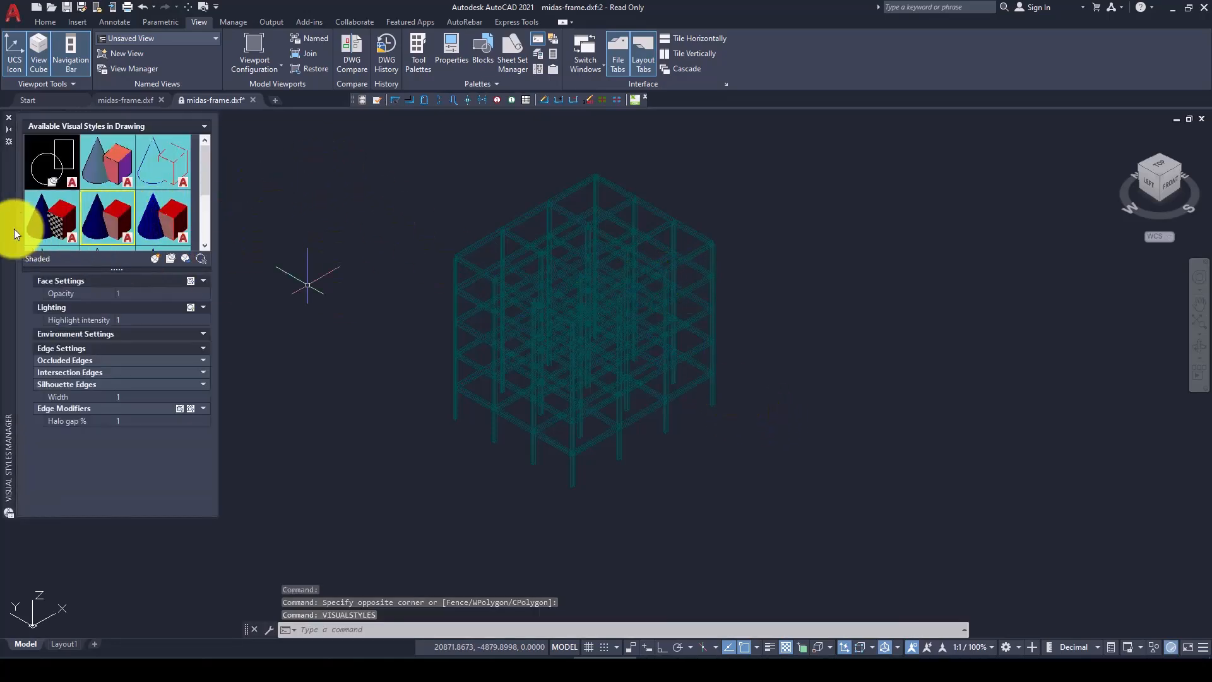
pyautogui.doubleClick(98, 221)
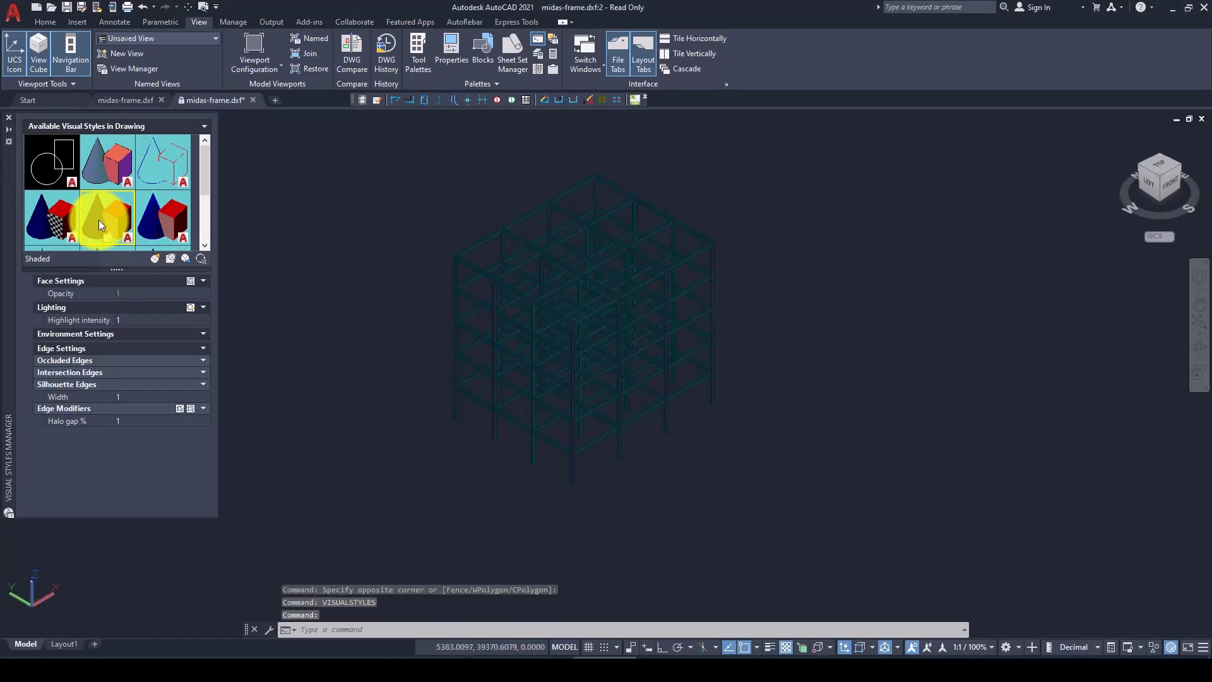
pyautogui.scroll(5, 609, 422)
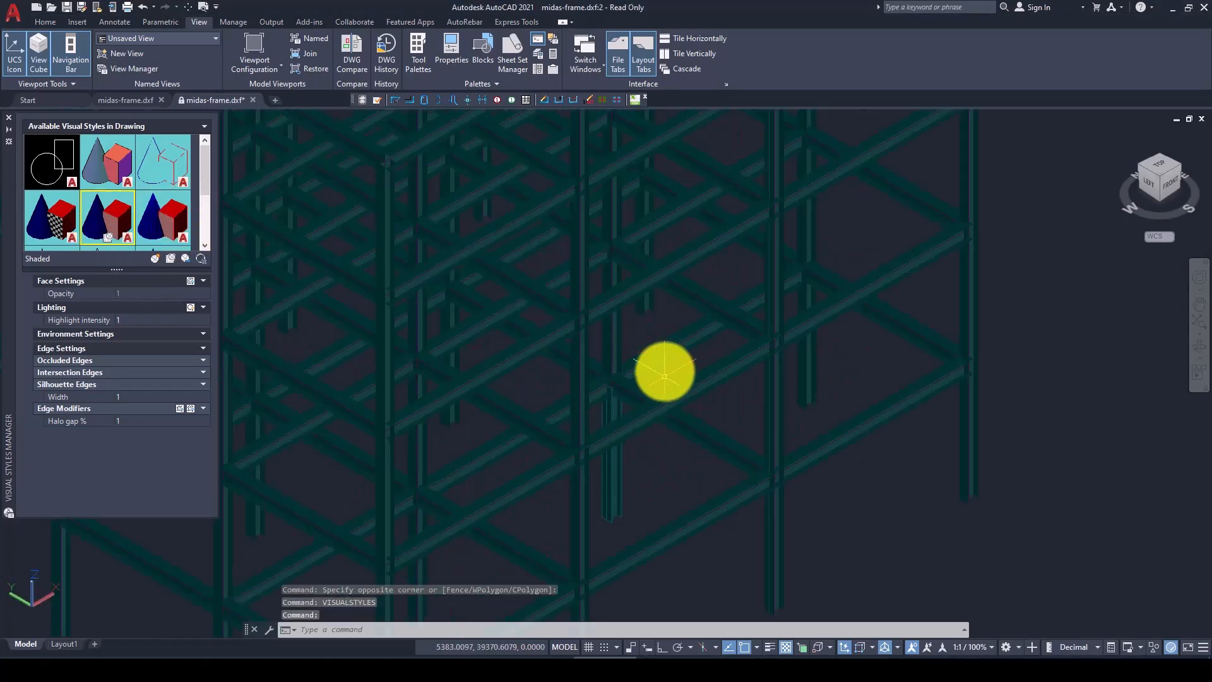
# Step: In the front view, stretch the left end of the lowest beam in the left bay to the inner face of the outer column
pyautogui.click(1165, 183)
pyautogui.scroll(6, 505, 492)
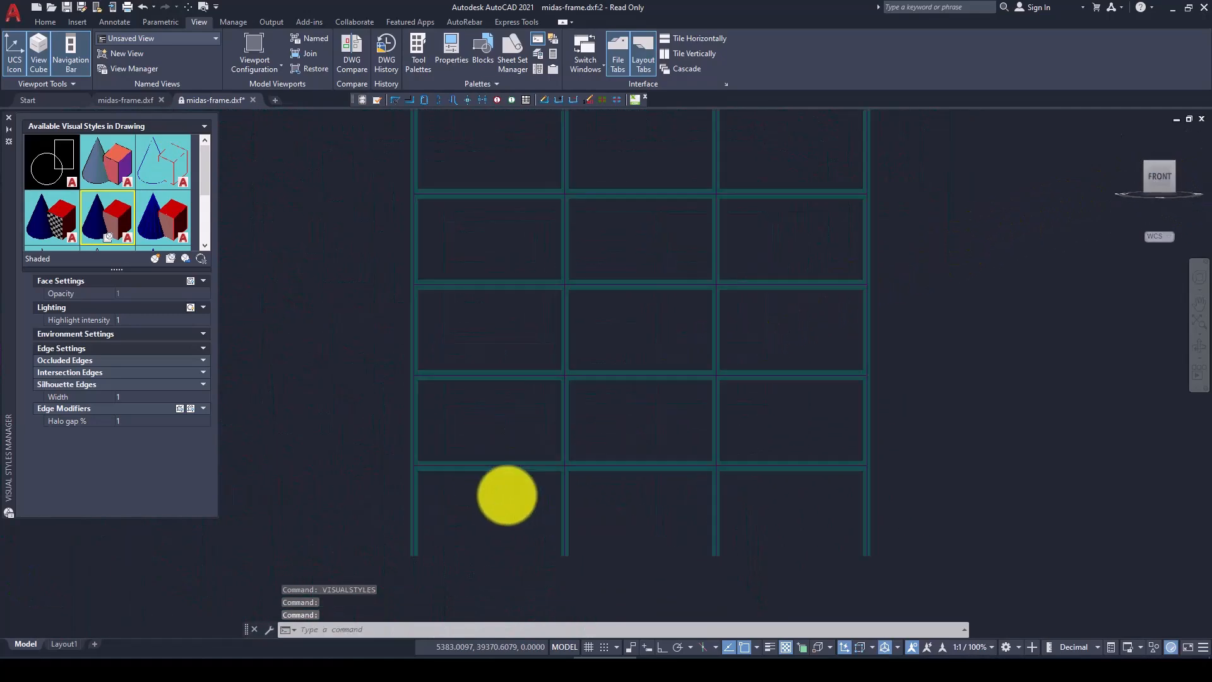
pyautogui.scroll(-5, 617, 372)
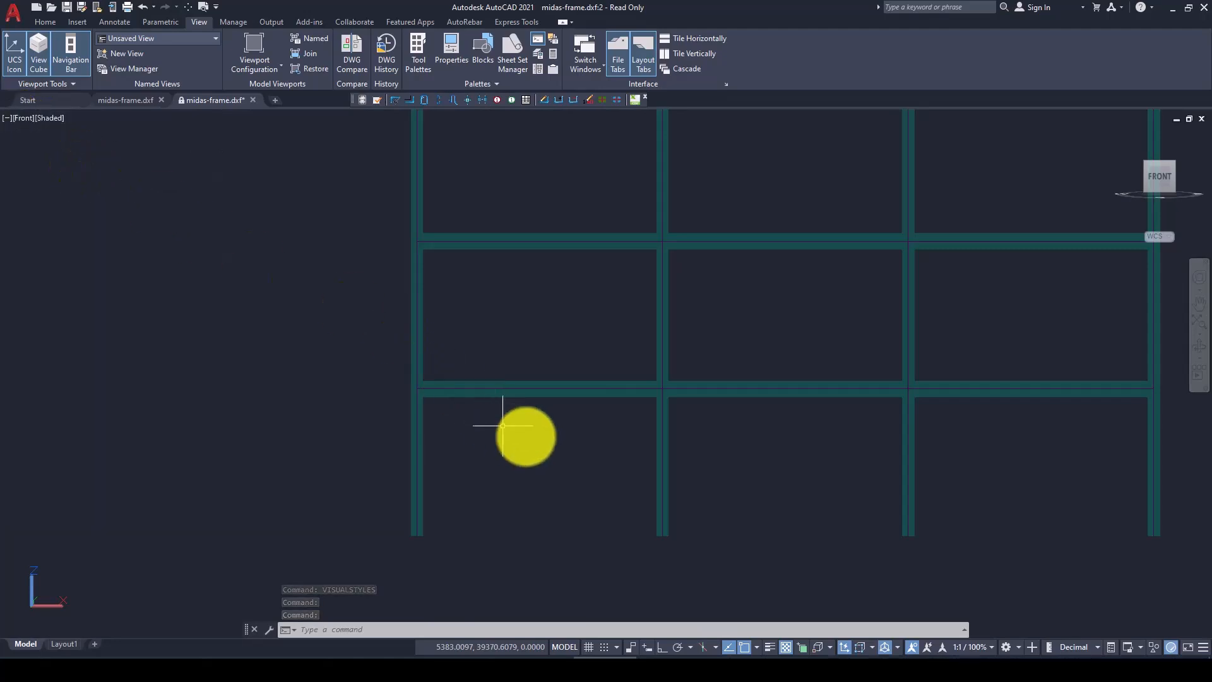
pyautogui.scroll(5, 520, 428)
pyautogui.scroll(2, 263, 327)
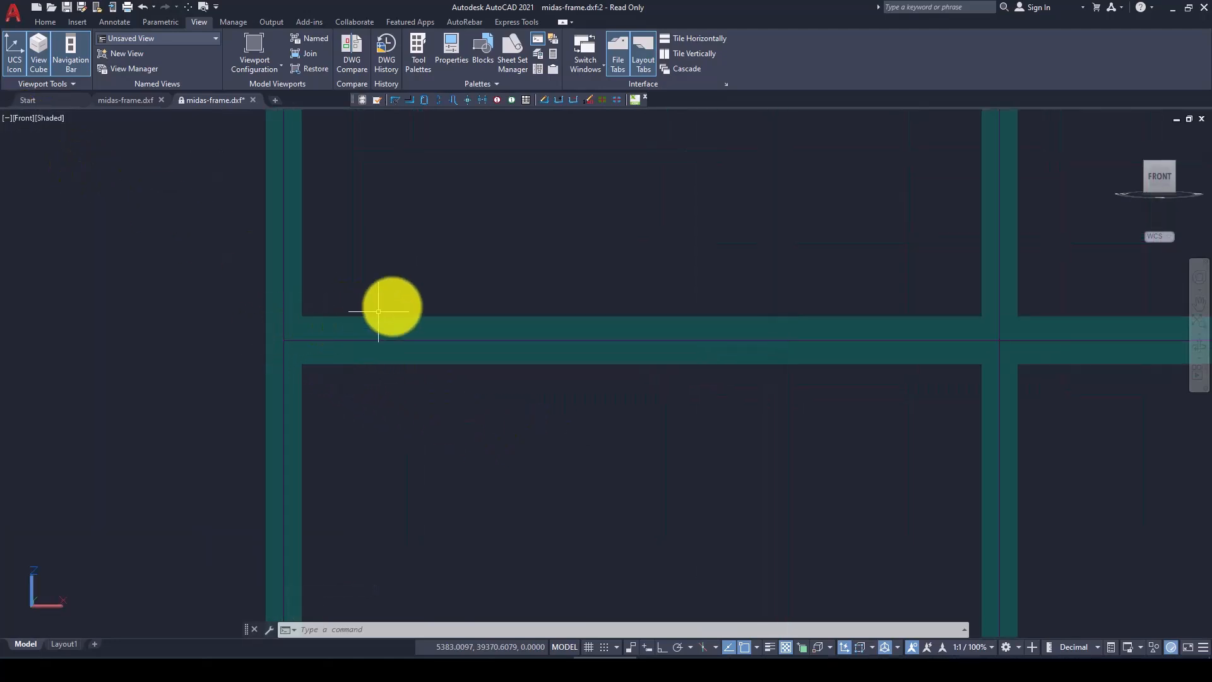
pyautogui.click(428, 284)
pyautogui.click(360, 397)
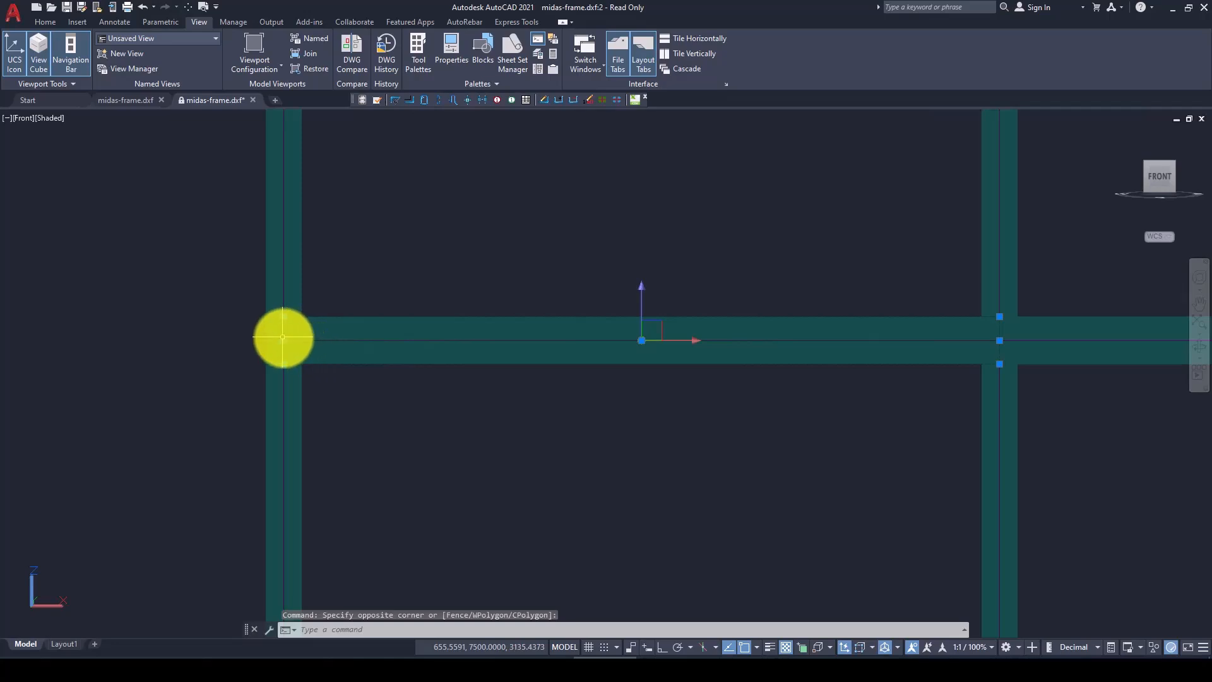
pyautogui.scroll(4, 278, 334)
pyautogui.scroll(-5, 279, 330)
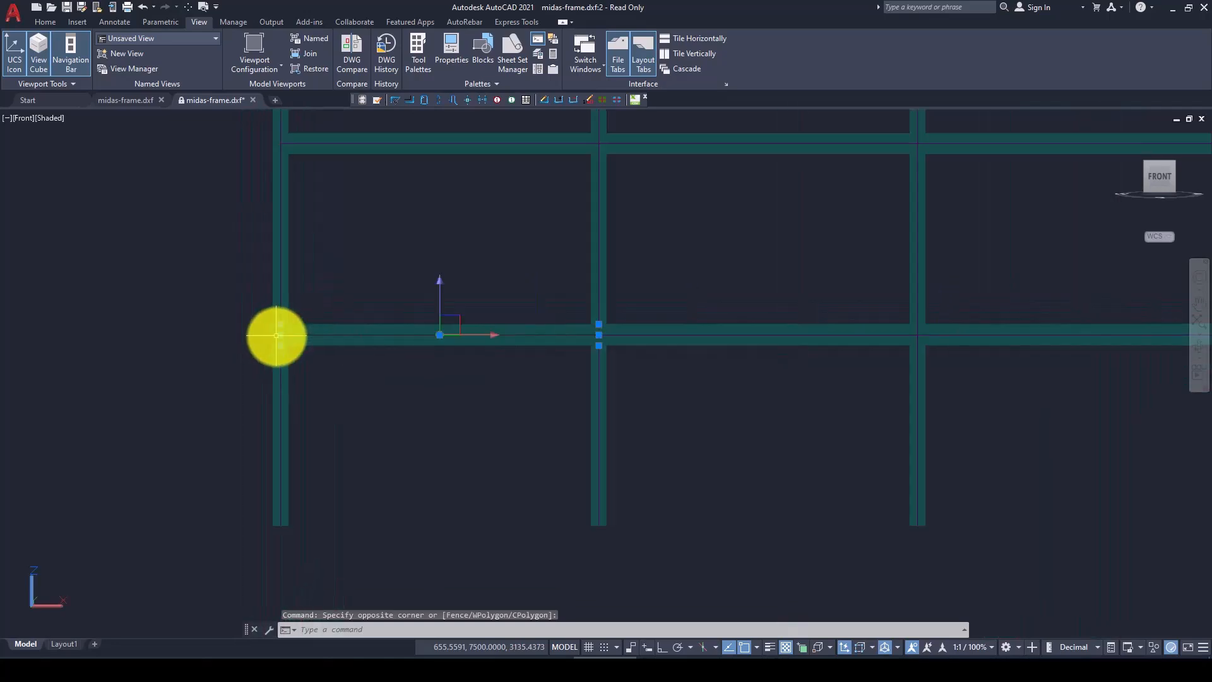
pyautogui.scroll(3, 276, 333)
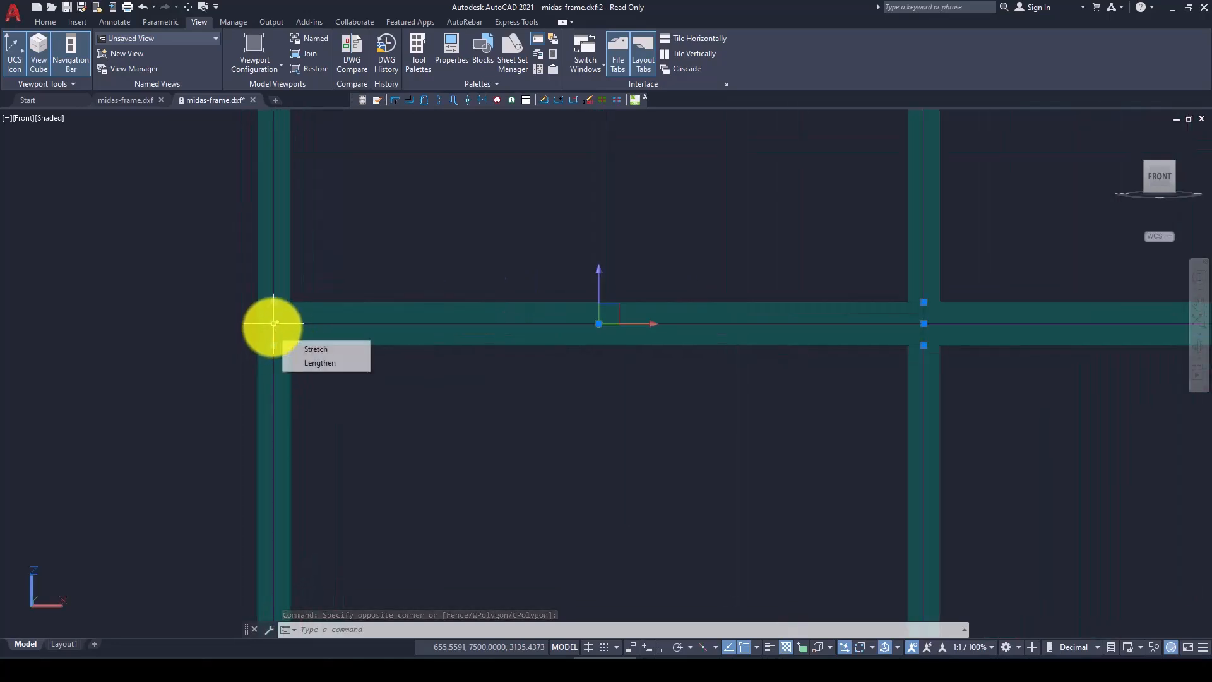
pyautogui.click(273, 324)
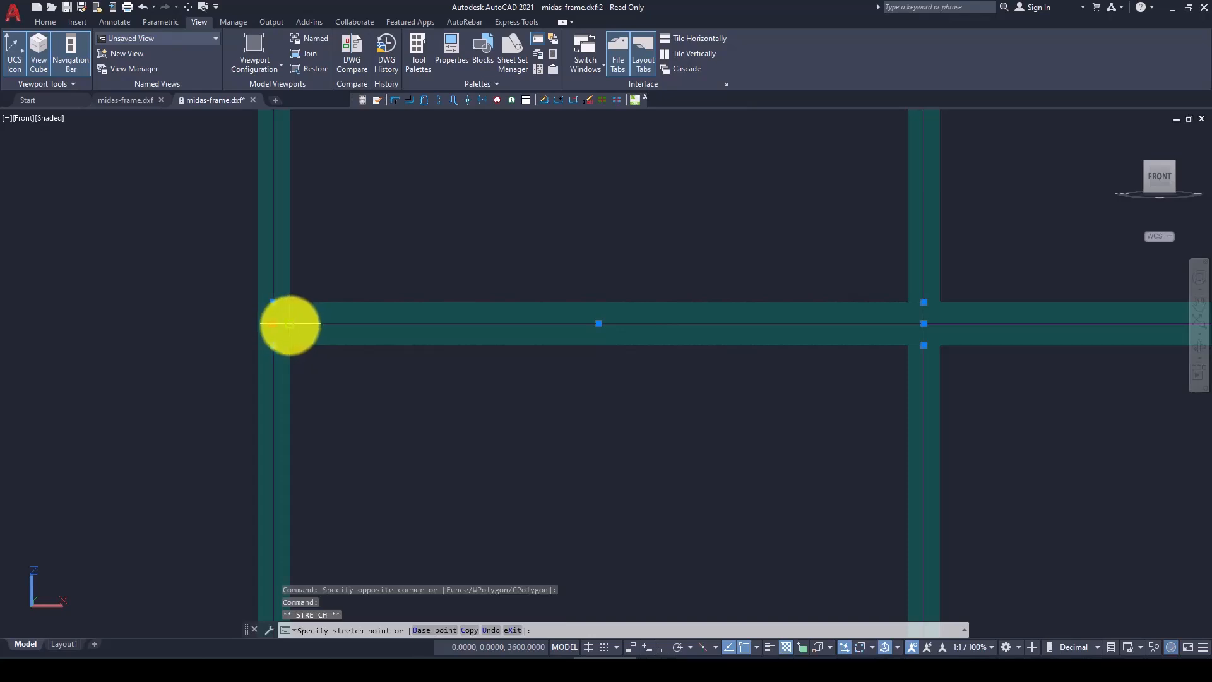
pyautogui.click(289, 325)
pyautogui.scroll(-5, 303, 351)
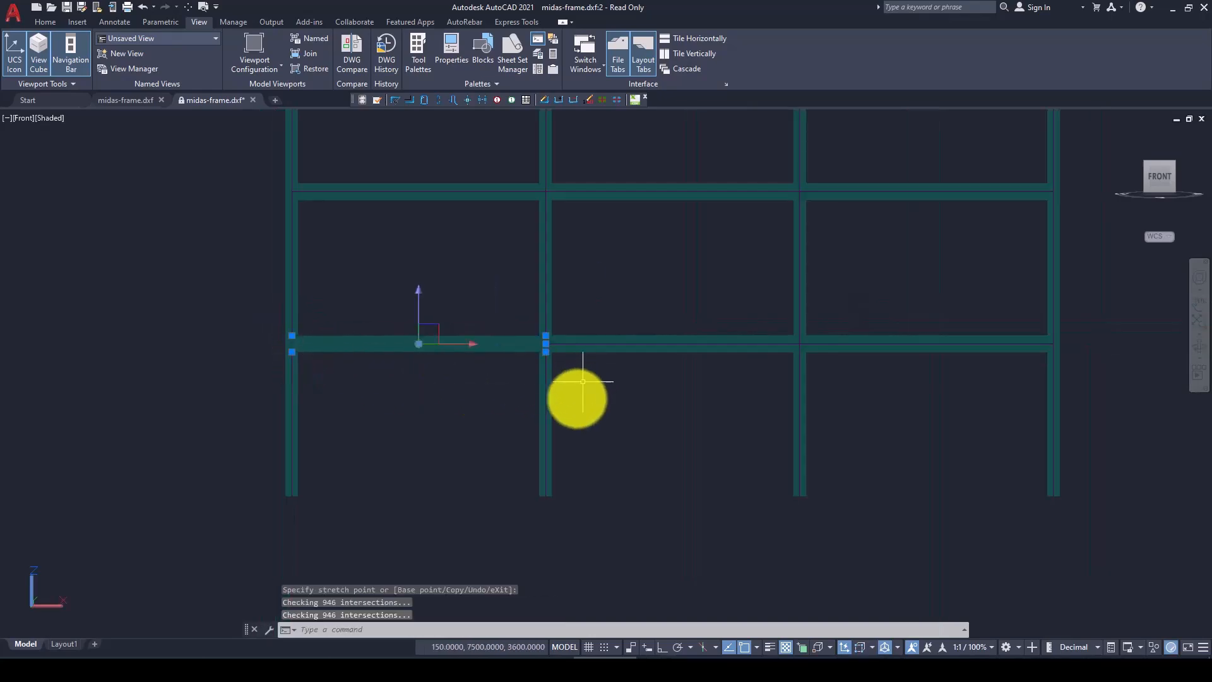
pyautogui.press('Escape')
pyautogui.scroll(-3, 550, 427)
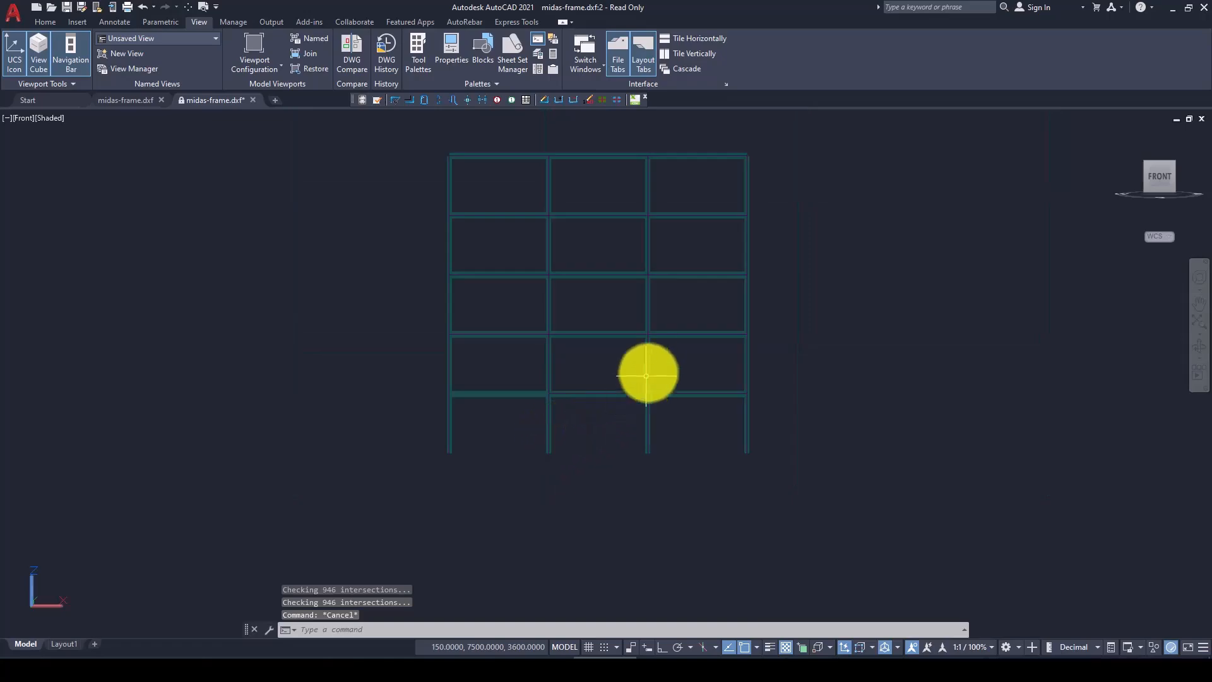
# Step: Examine the shaded frame's member shapes and beam-column joints in 3D, from the home view and from several angles
pyautogui.click(1120, 132)
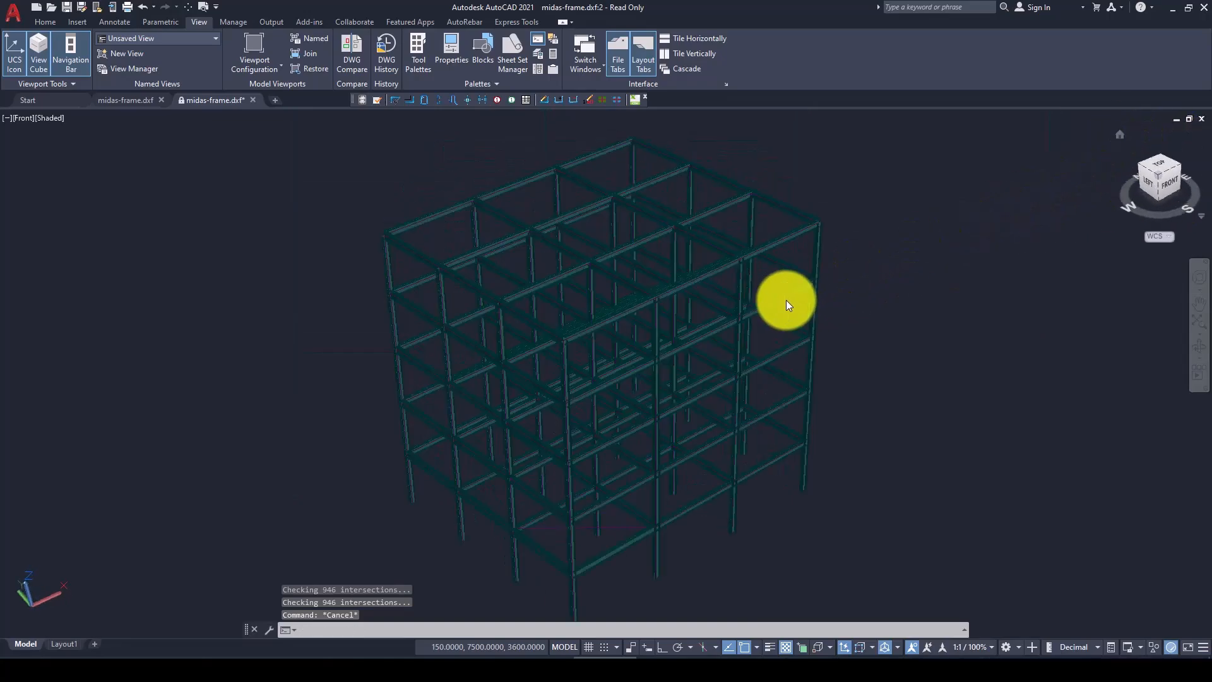
pyautogui.scroll(5, 681, 437)
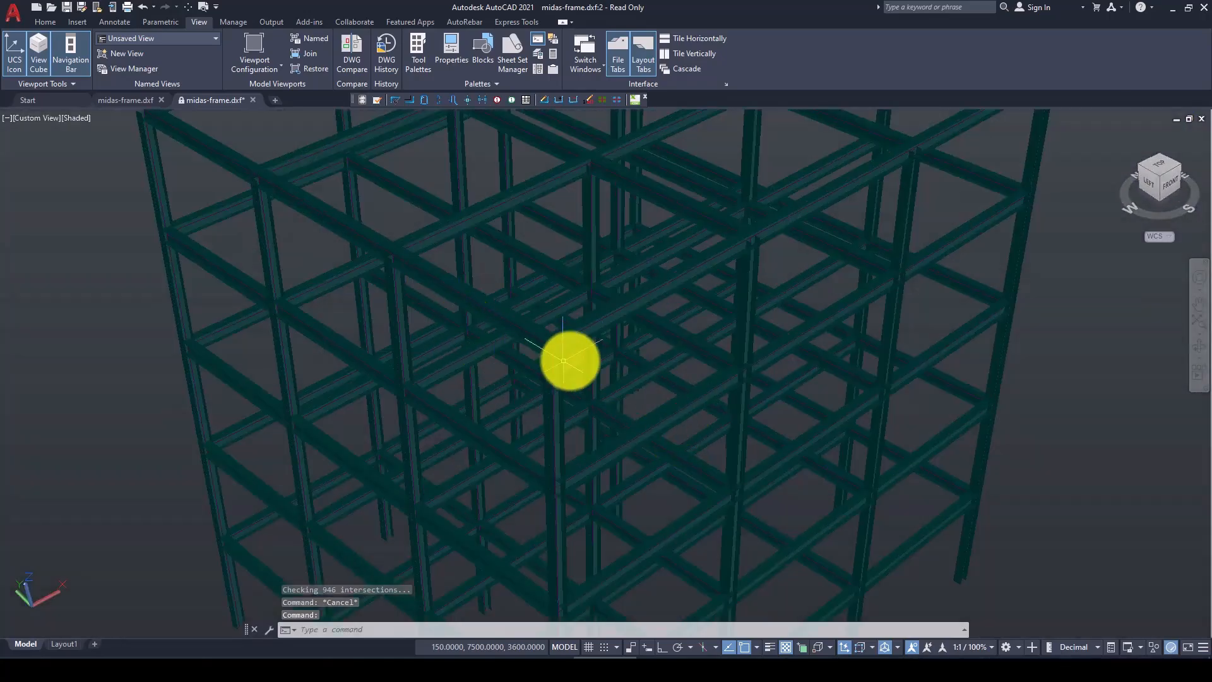
pyautogui.keyDown('shift'); pyautogui.moveTo(876, 341); pyautogui.dragTo(814, 354, button='middle'); pyautogui.keyUp('shift')
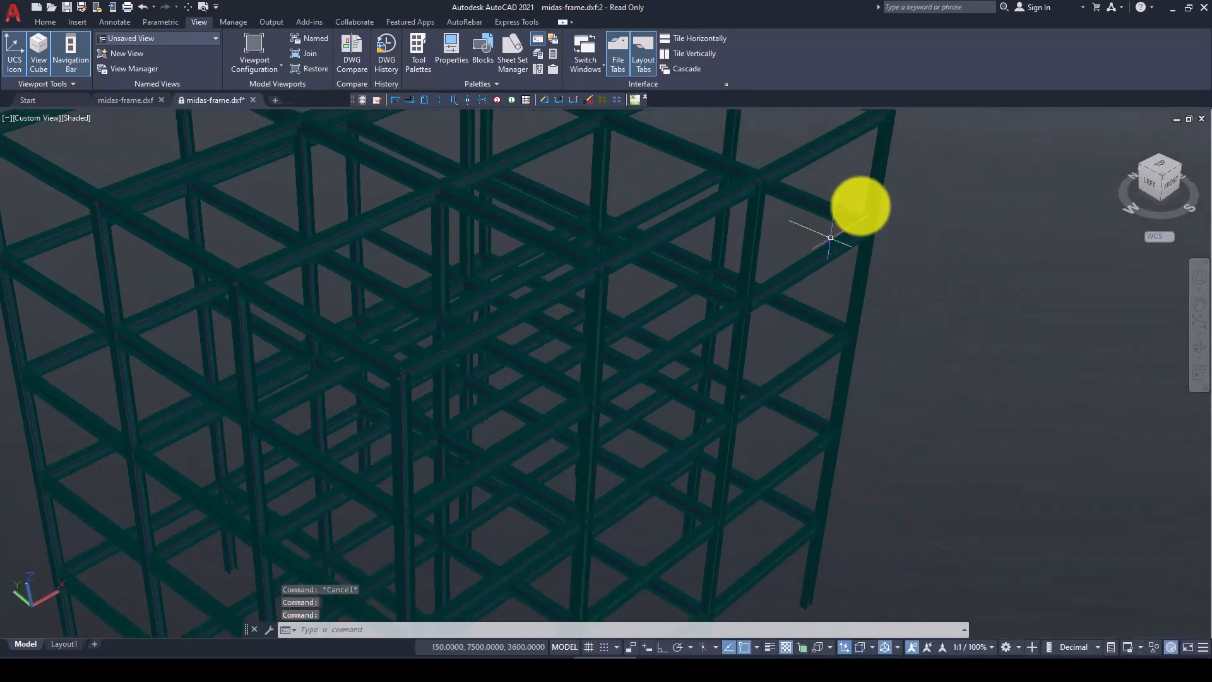
pyautogui.scroll(3, 860, 214)
pyautogui.scroll(4, 984, 319)
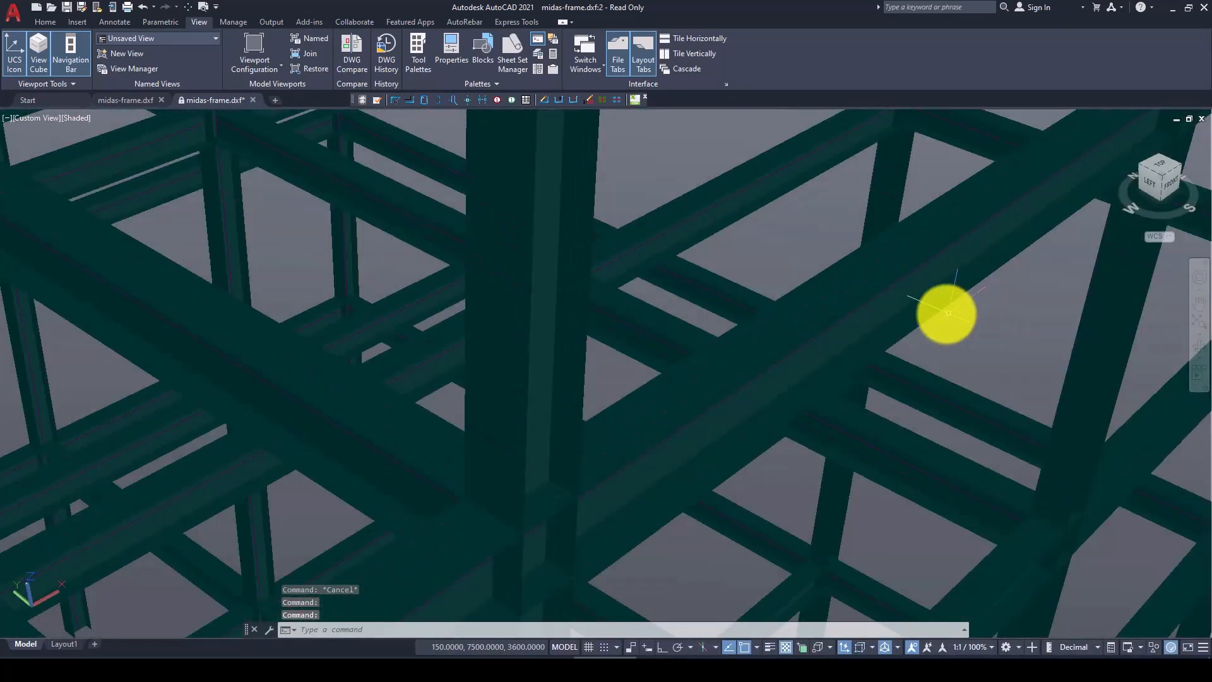
pyautogui.scroll(-6, 831, 296)
pyautogui.scroll(-4, 830, 294)
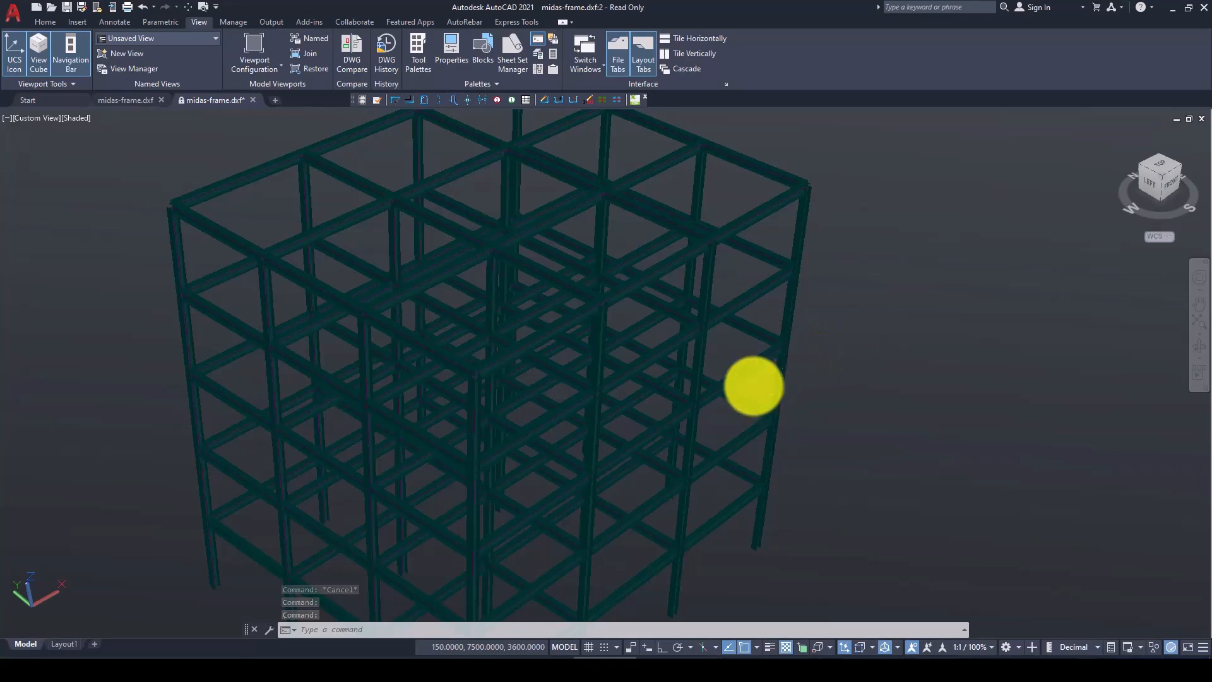
pyautogui.moveTo(752, 384)
pyautogui.keyDown('shift'); pyautogui.mouseDown(button='middle')
pyautogui.moveTo(657, 400)
pyautogui.moveTo(757, 359)
pyautogui.moveTo(728, 398)
pyautogui.moveTo(547, 446)
pyautogui.moveTo(519, 416)
pyautogui.moveTo(568, 379)
pyautogui.moveTo(635, 362)
pyautogui.mouseUp(button='middle'); pyautogui.keyUp('shift')
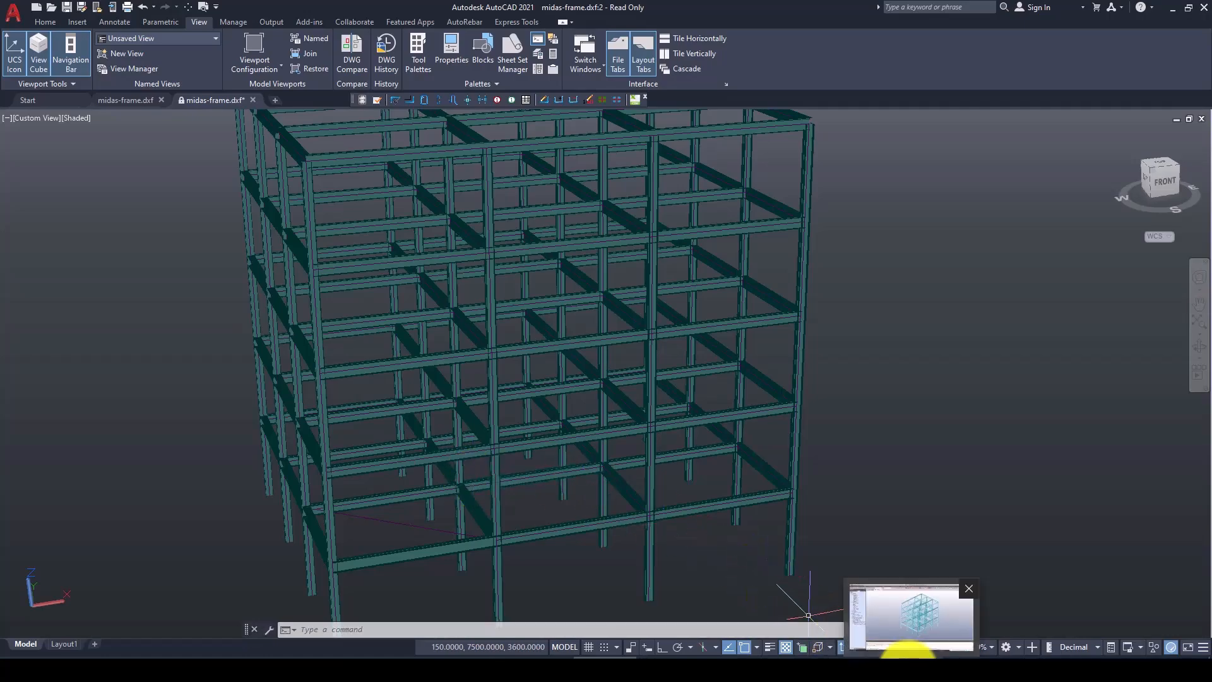
# Step: Switch to midas Gen and review the file formats available for exporting the model, along with the generator and editor tools
pyautogui.click(909, 653)
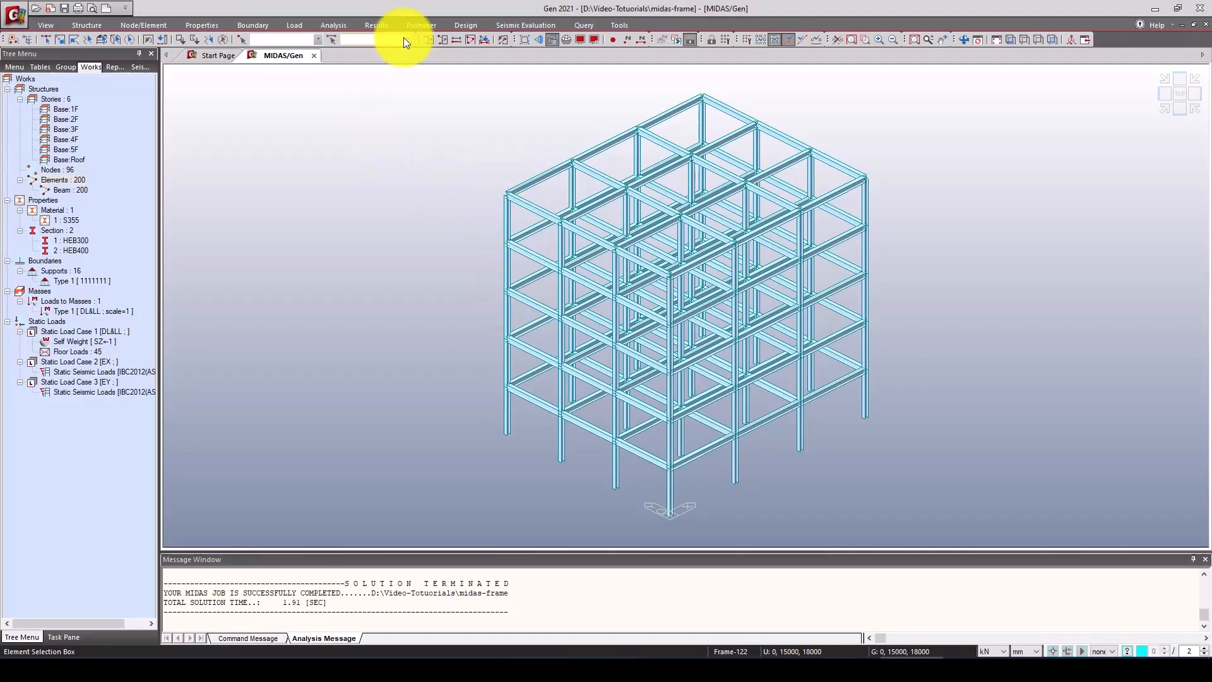
pyautogui.click(615, 25)
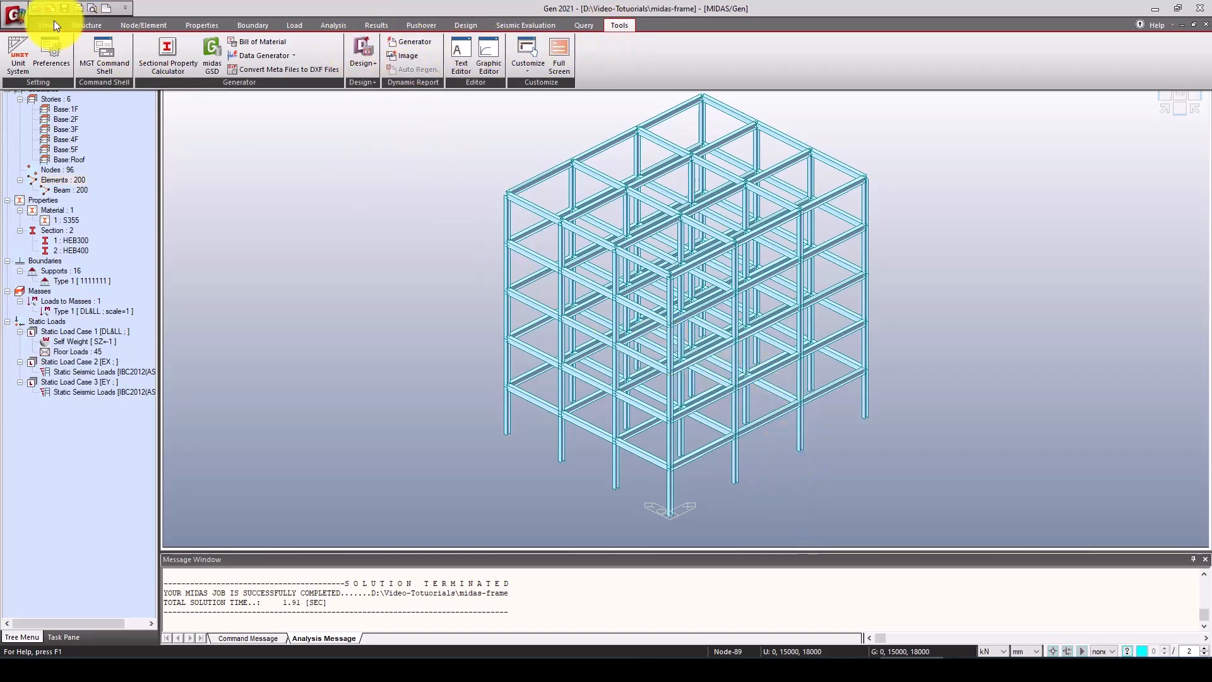
pyautogui.click(17, 15)
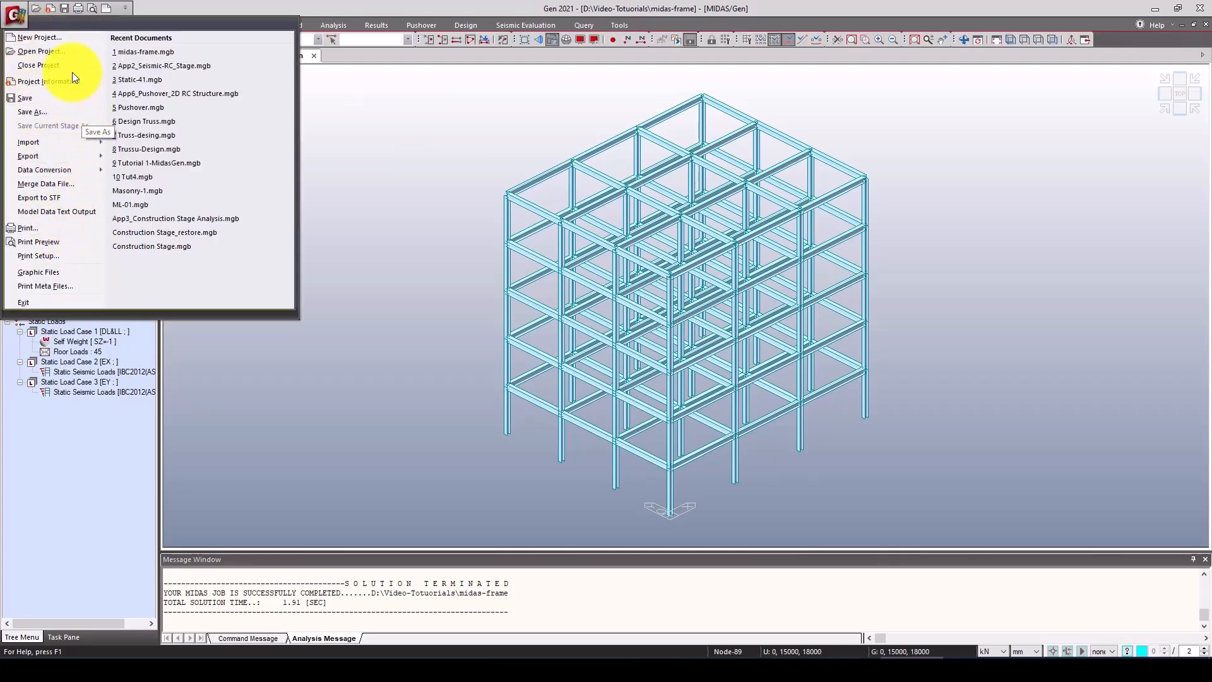
pyautogui.moveTo(55, 141)
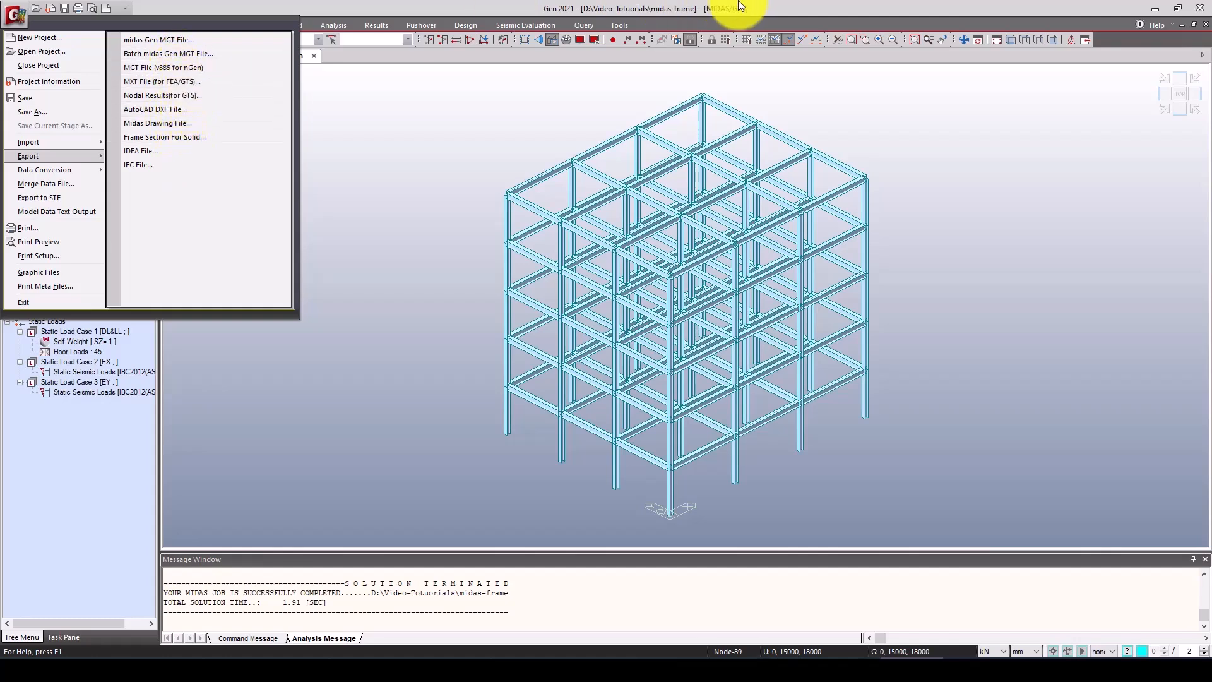
pyautogui.click(620, 25)
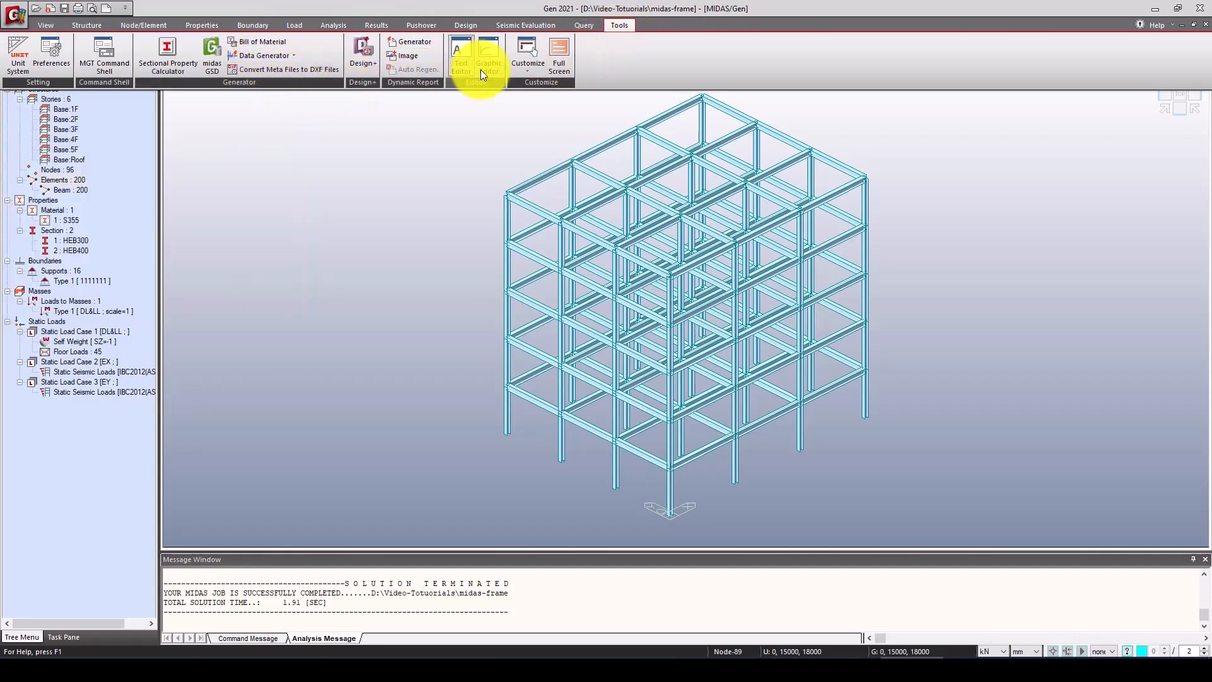
pyautogui.click(655, 24)
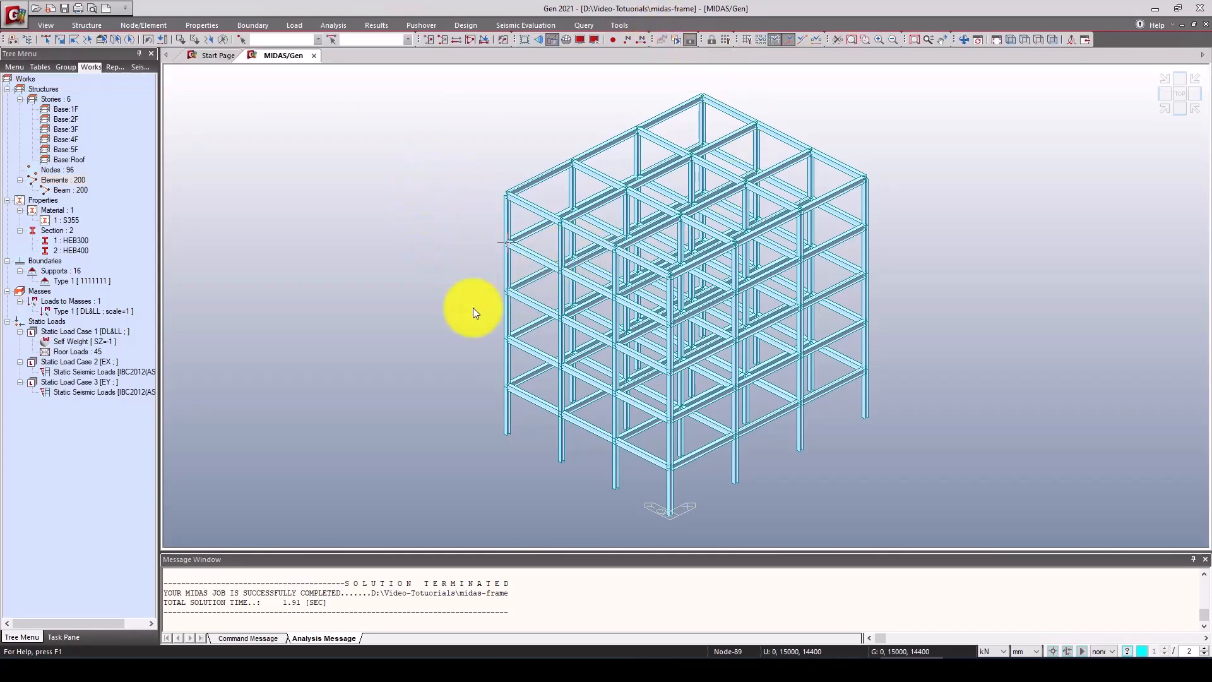
pyautogui.scroll(5, 712, 436)
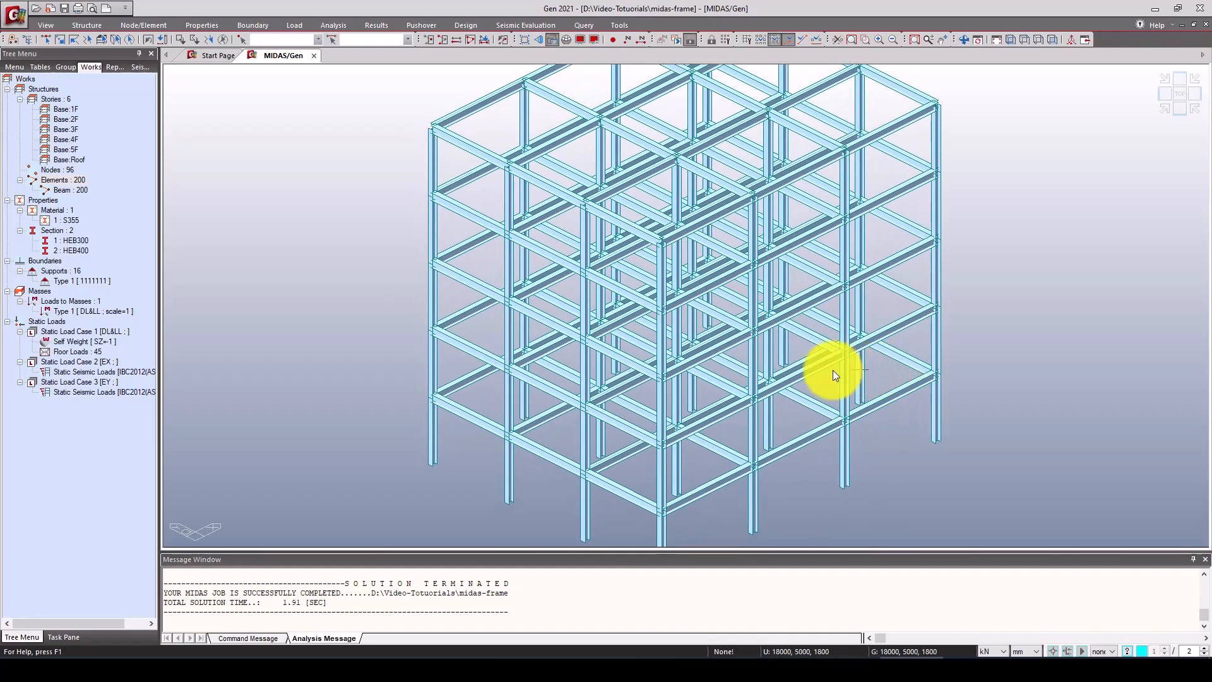
pyautogui.scroll(-1, 529, 384)
pyautogui.keyDown('shift'); pyautogui.moveTo(529, 381); pyautogui.dragTo(577, 385, button='middle'); pyautogui.keyUp('shift')
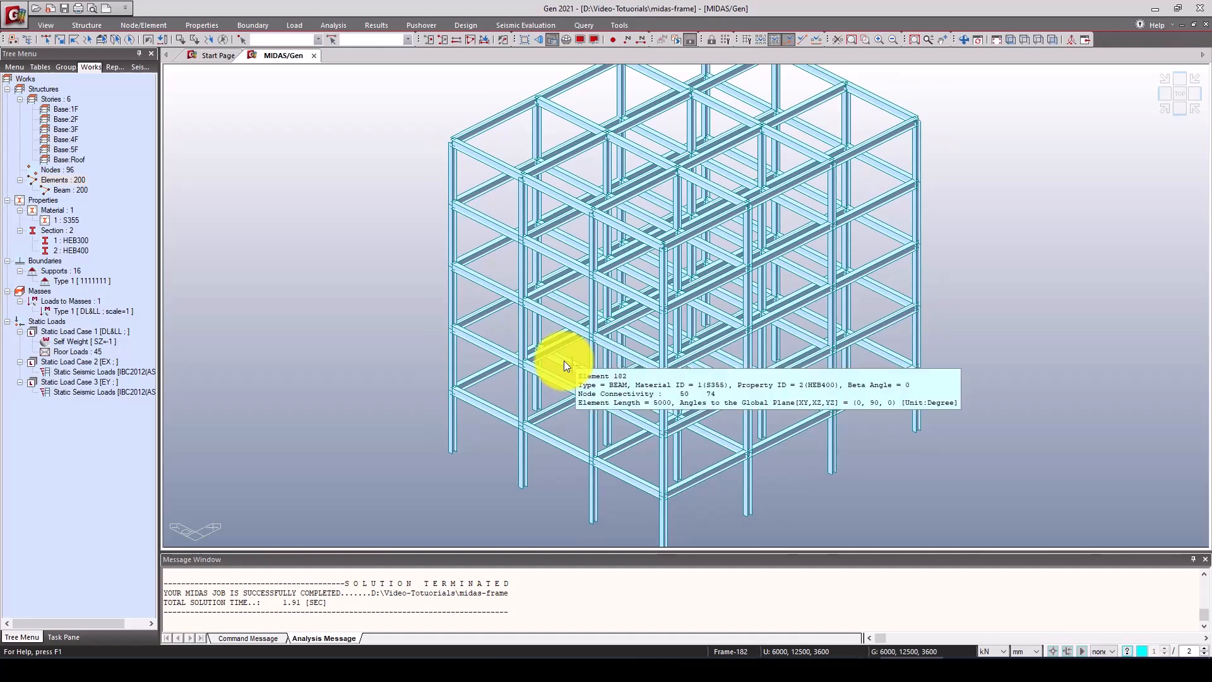